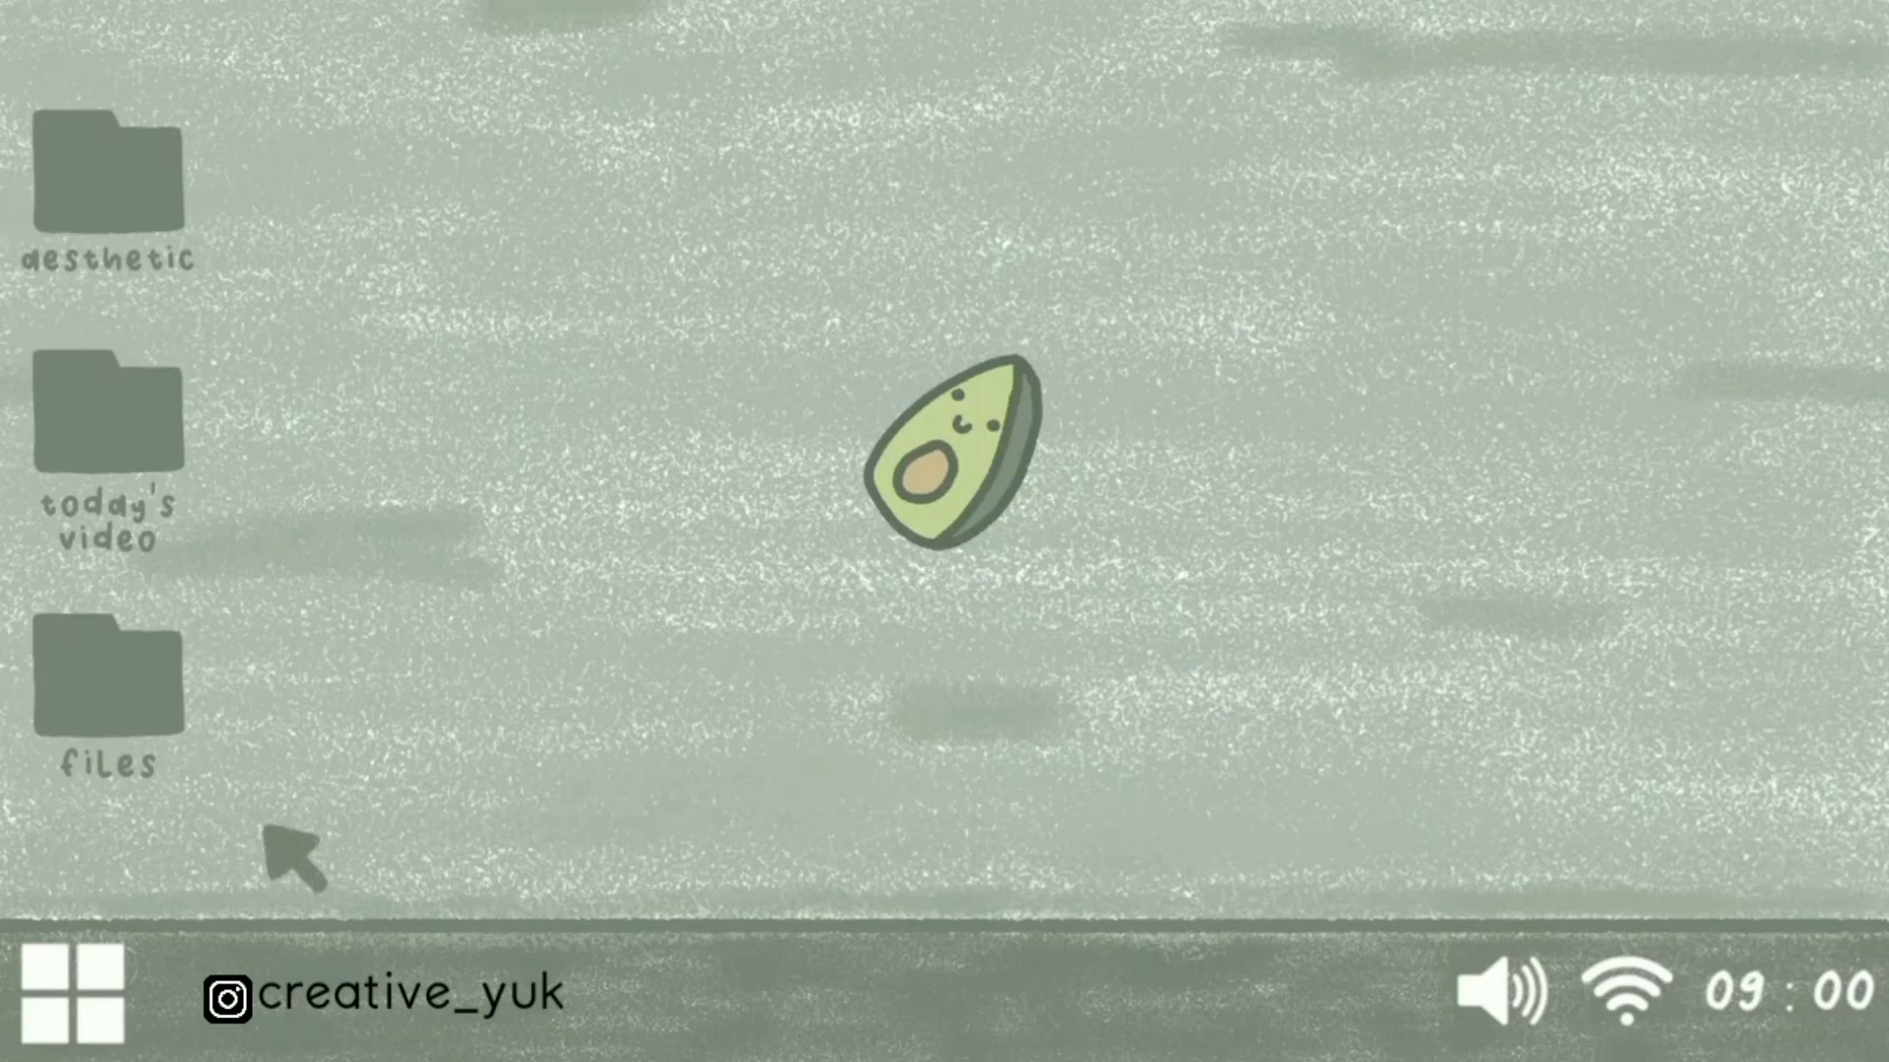
# Let the channel intro play until PowerPoint opens a new presentation with one blank title slide
pyautogui.click(67, 989)
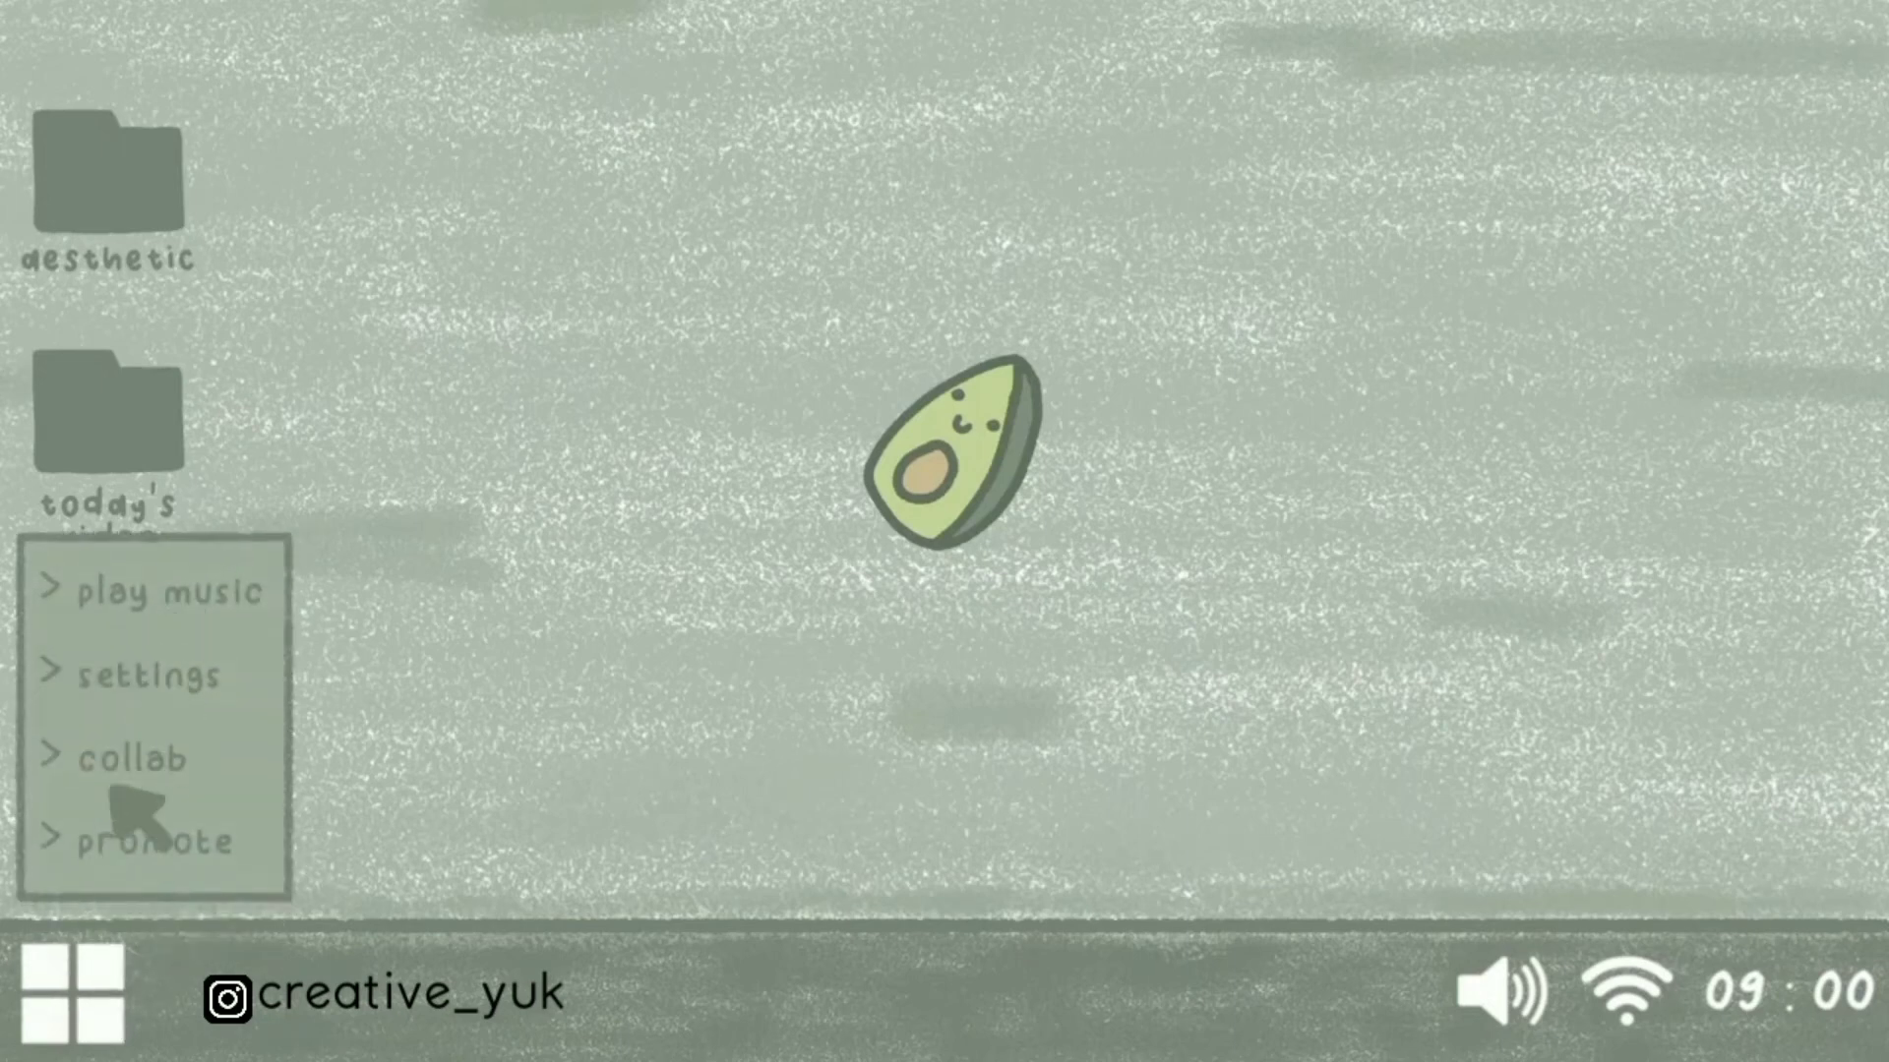
pyautogui.click(72, 981)
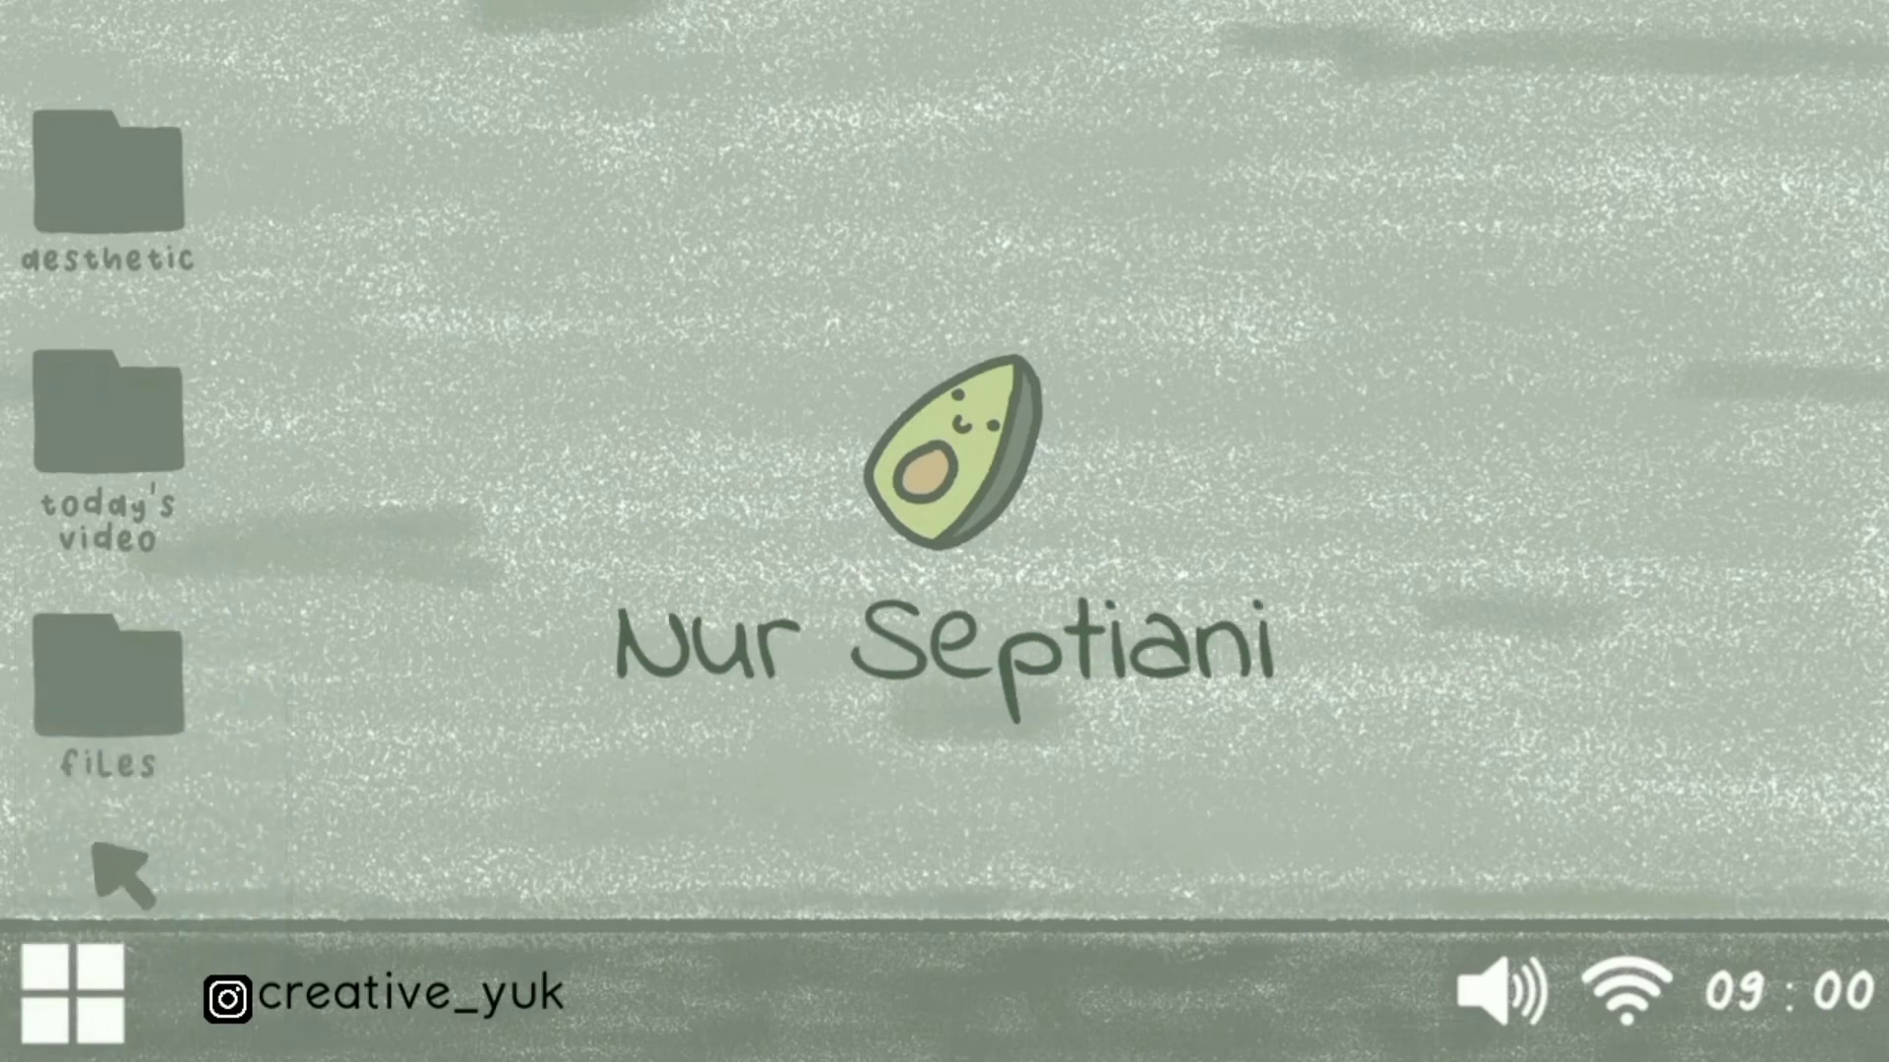
pyautogui.doubleClick(177, 434)
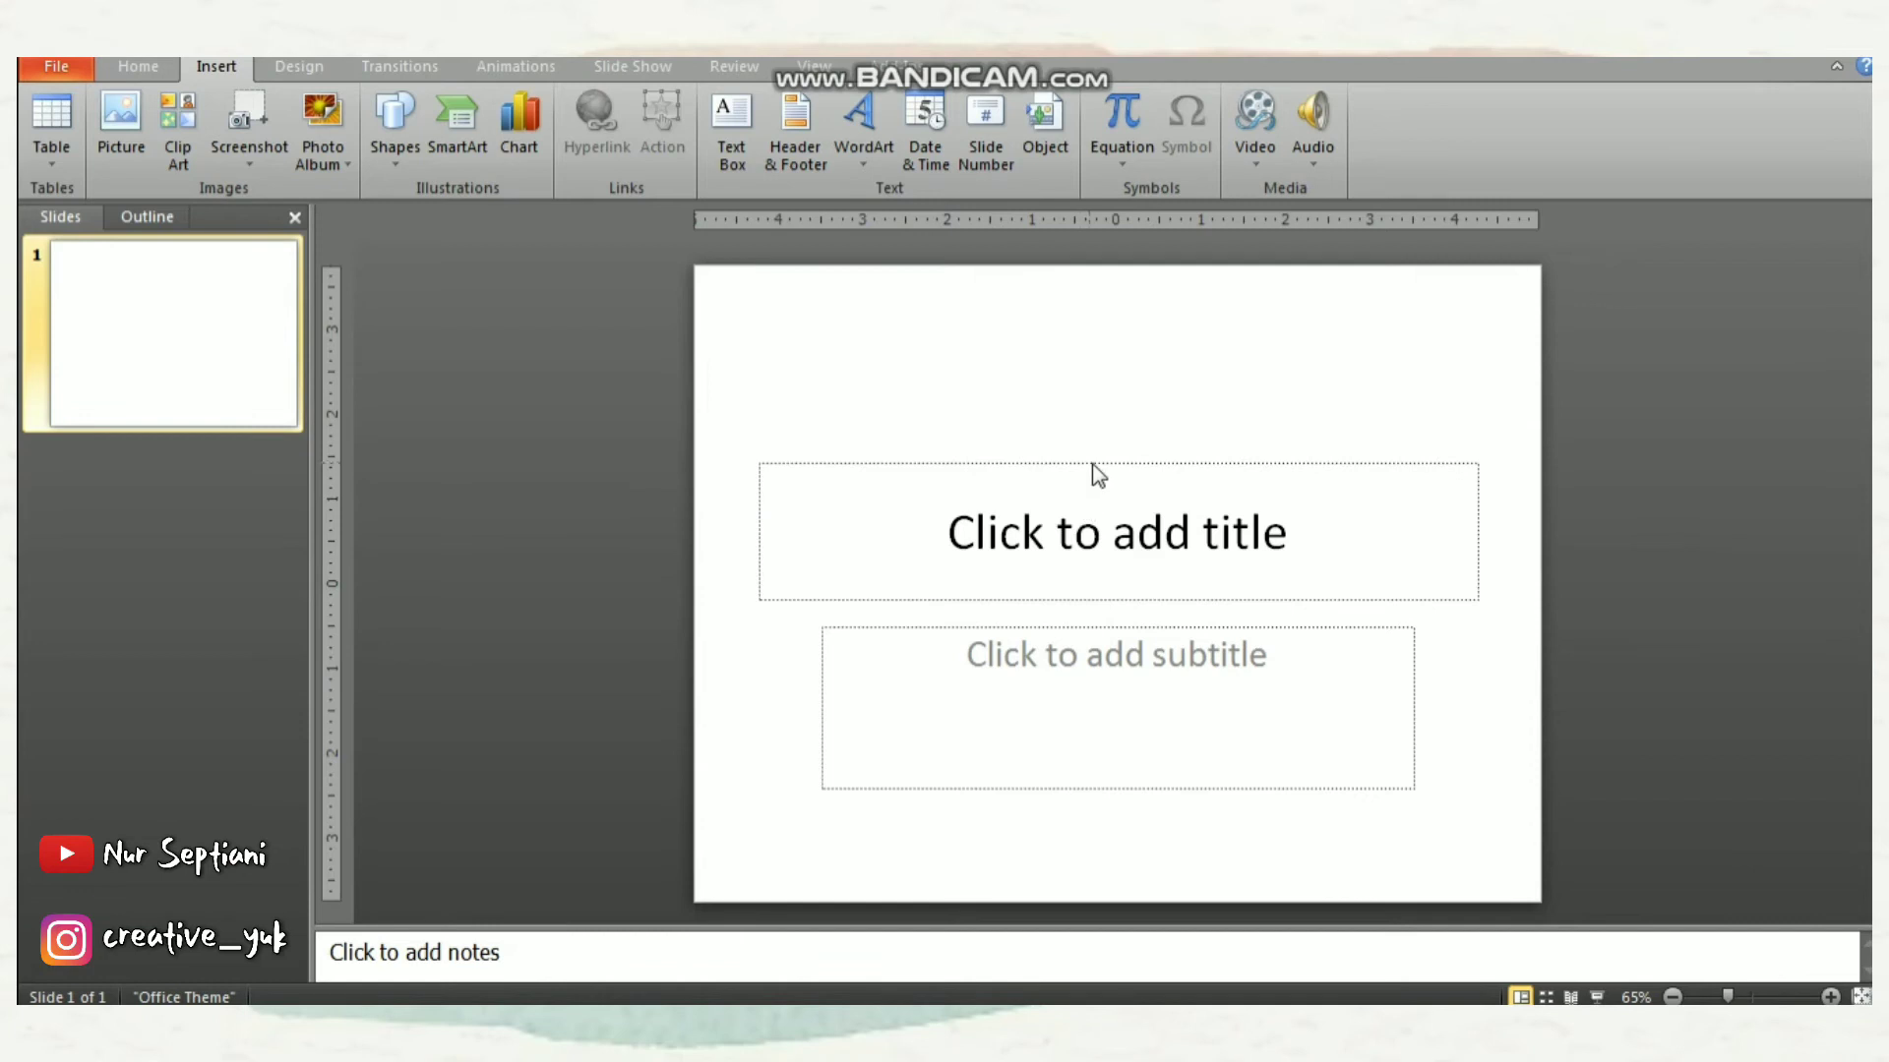
# Delete the title and subtitle placeholders so the first slide is empty
pyautogui.click(1086, 464)
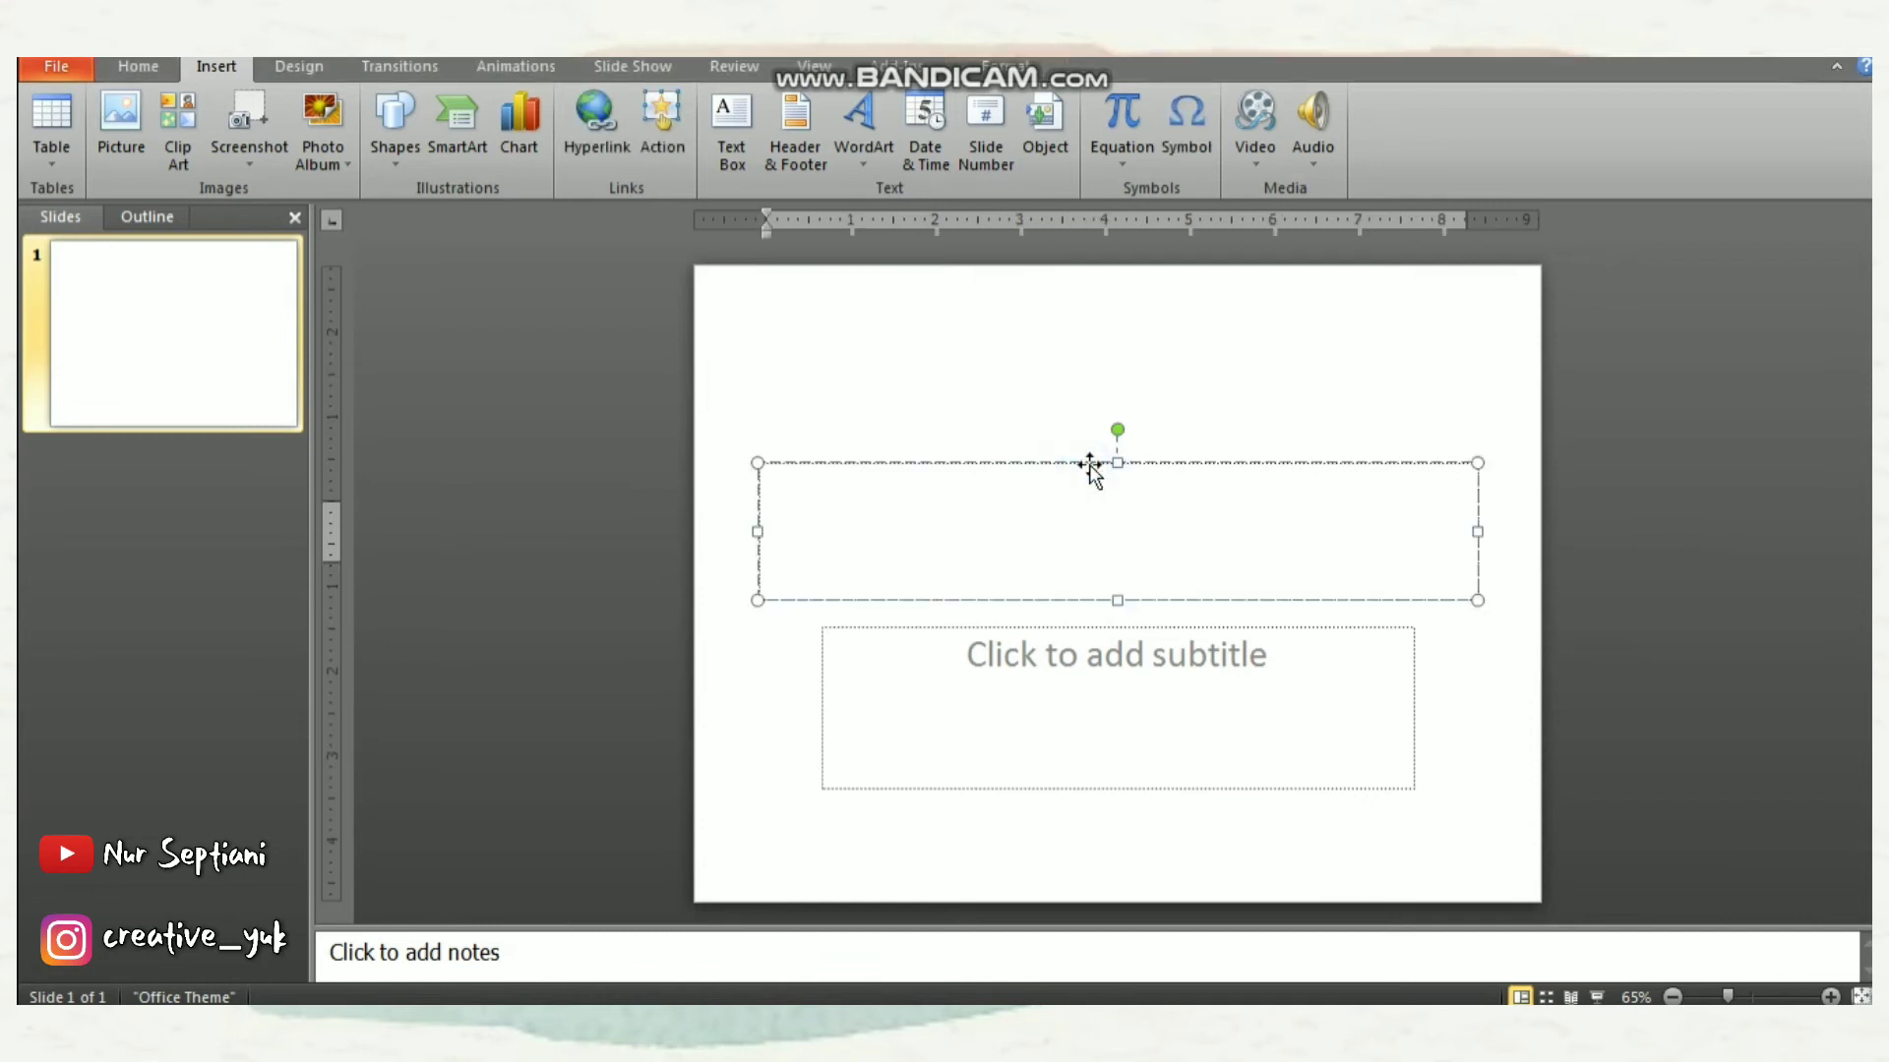
pyautogui.click(1087, 464)
pyautogui.press('Delete')
pyautogui.click(1098, 622)
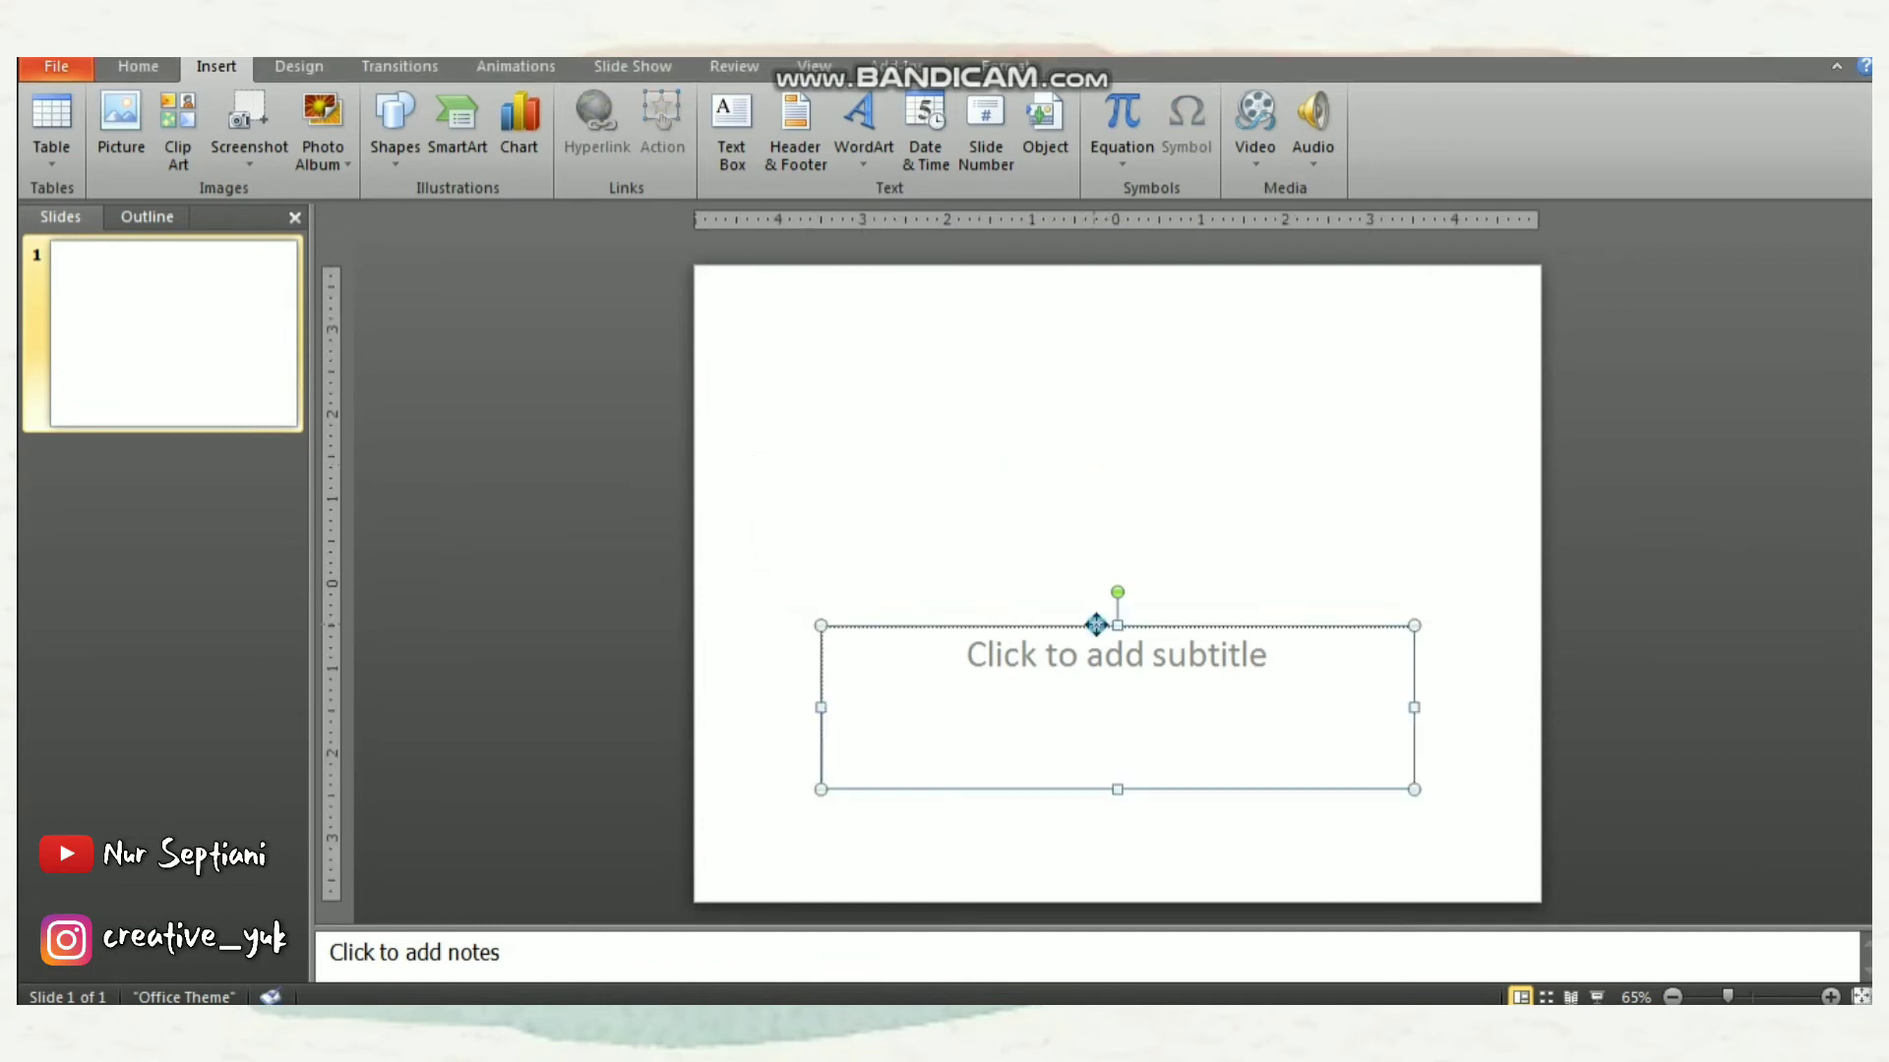
pyautogui.press('Delete')
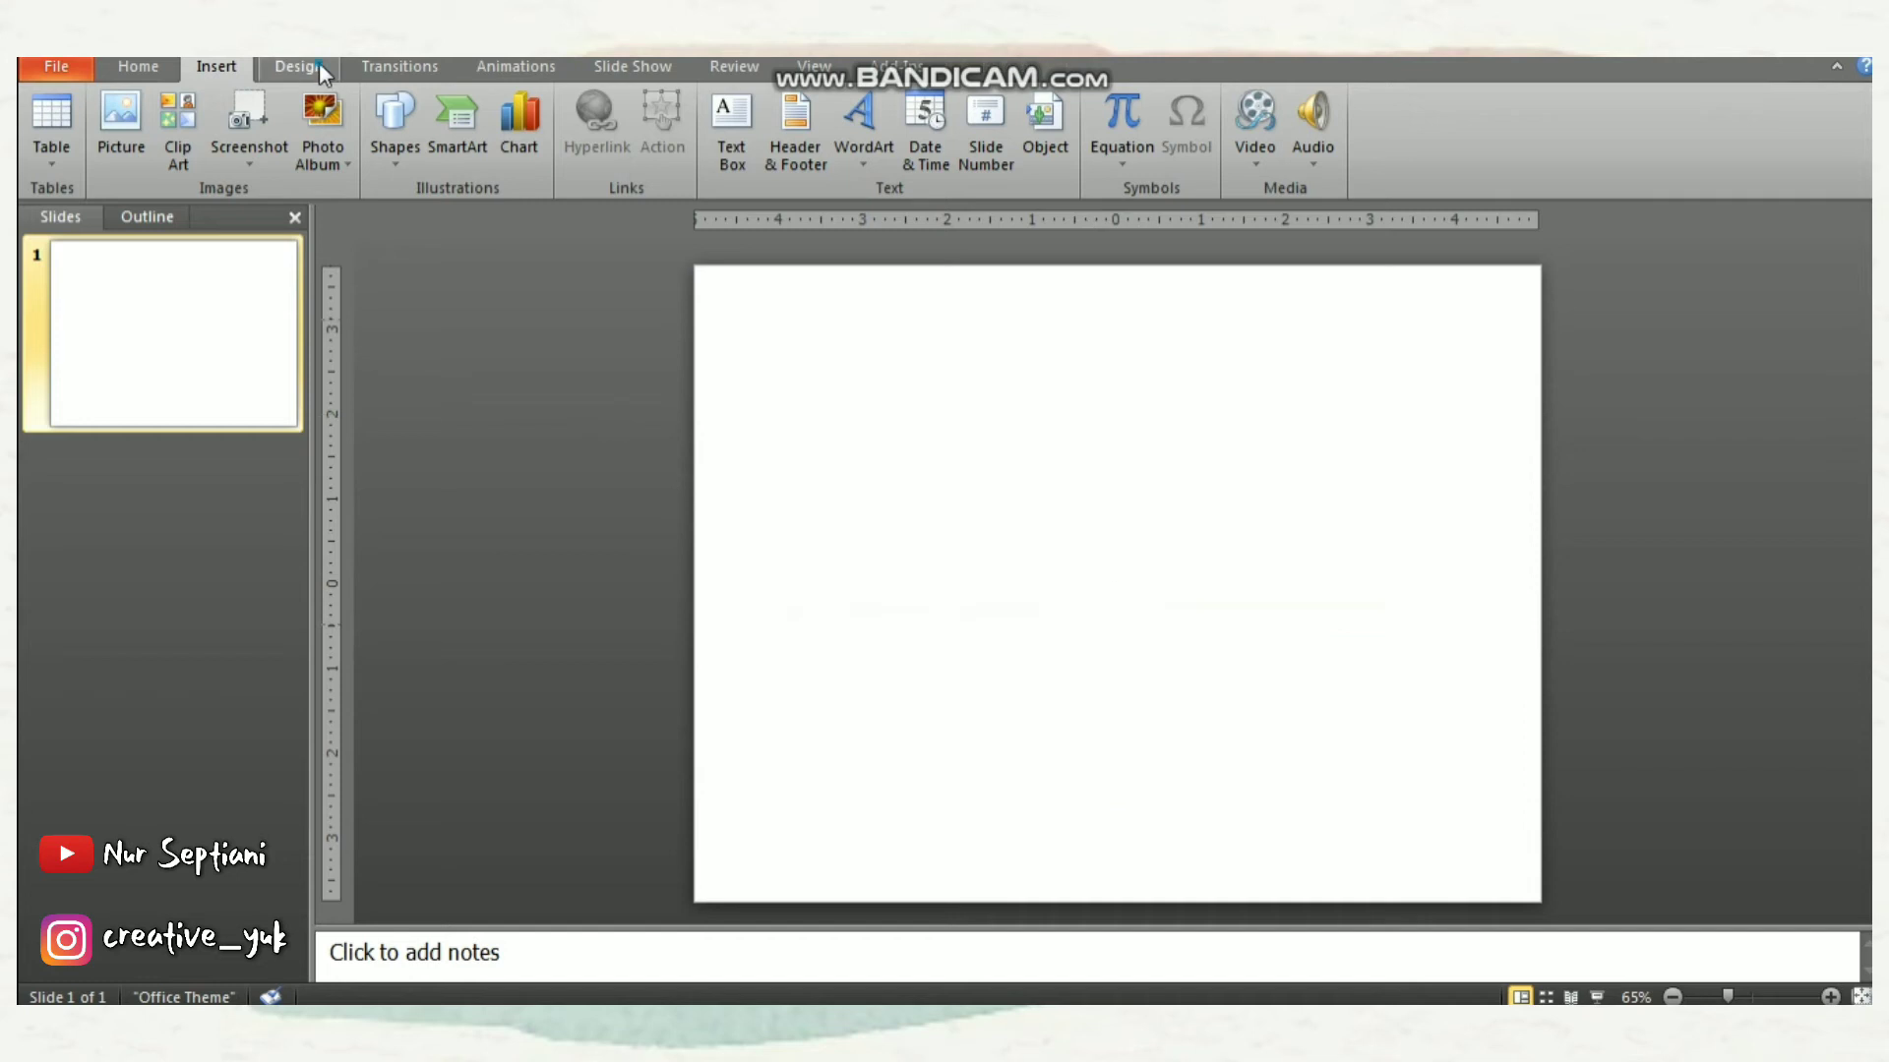
# Set the slide size to On-screen Show (16:9) in Page Setup
pyautogui.click(319, 64)
pyautogui.click(73, 147)
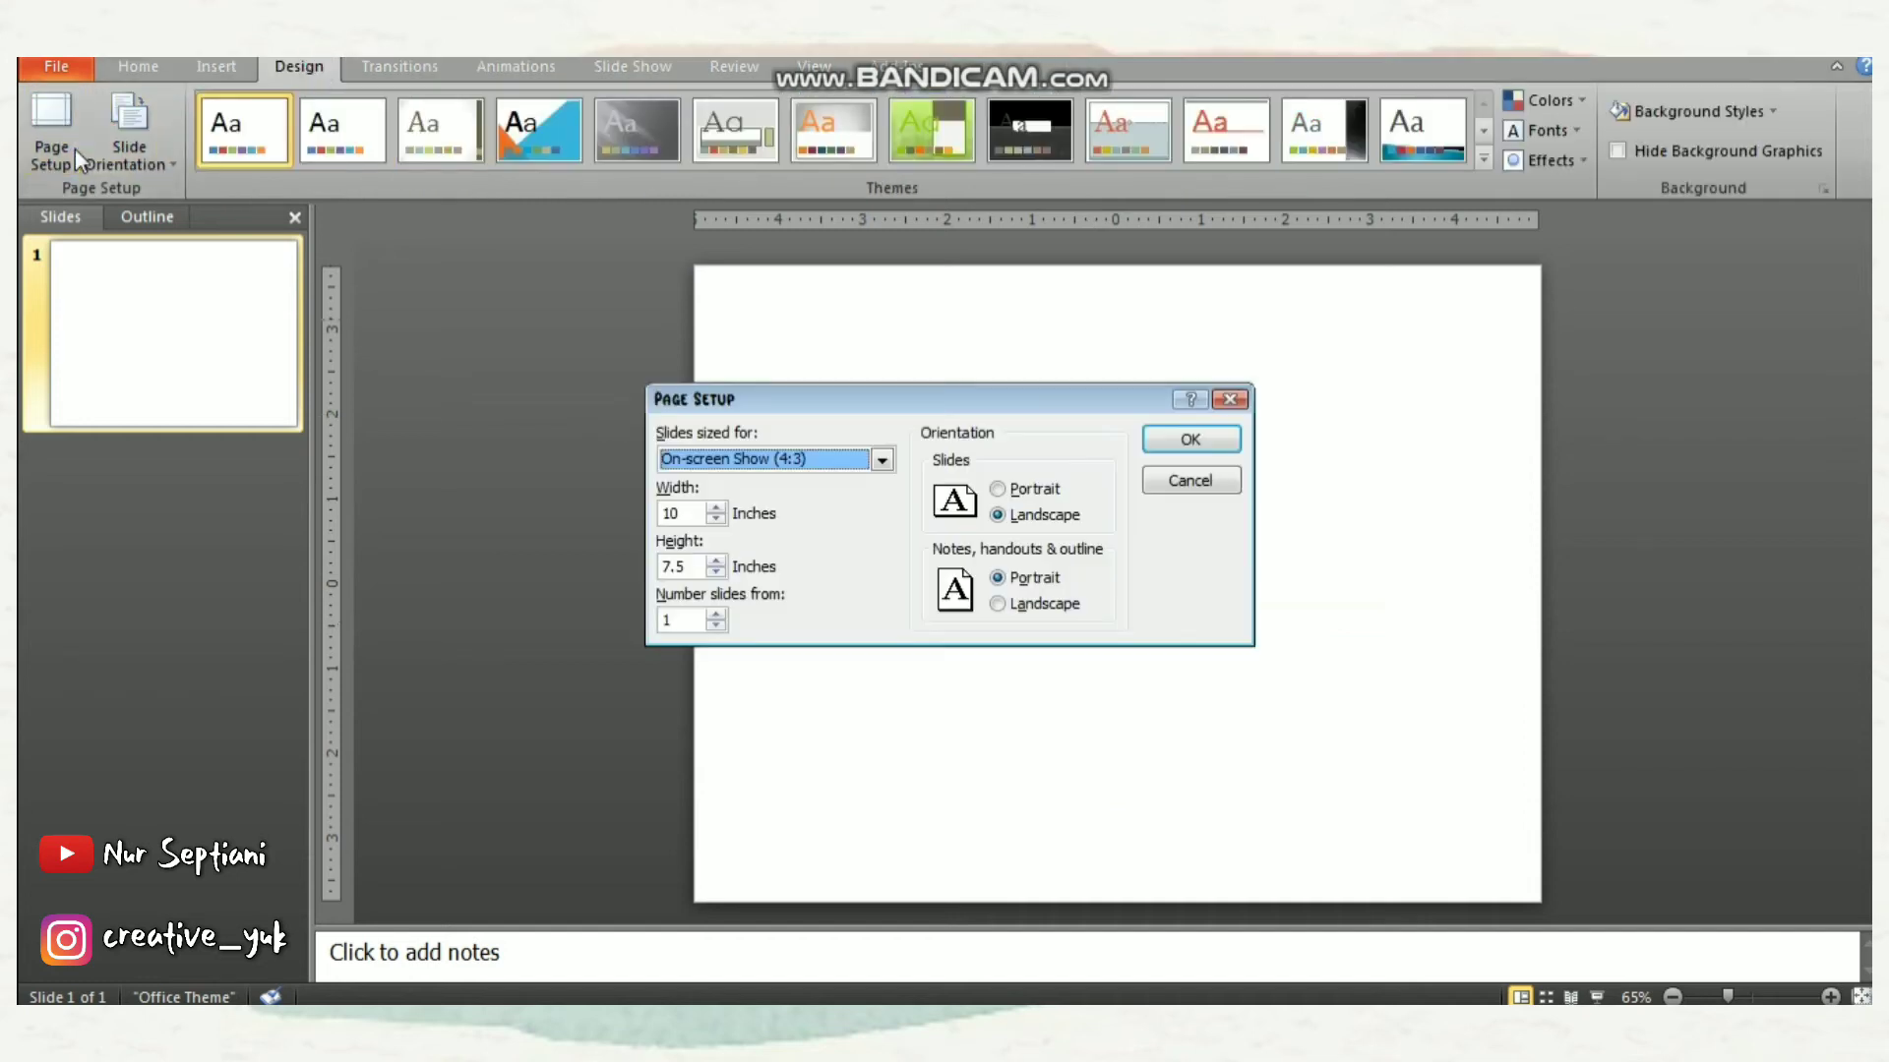
pyautogui.click(882, 459)
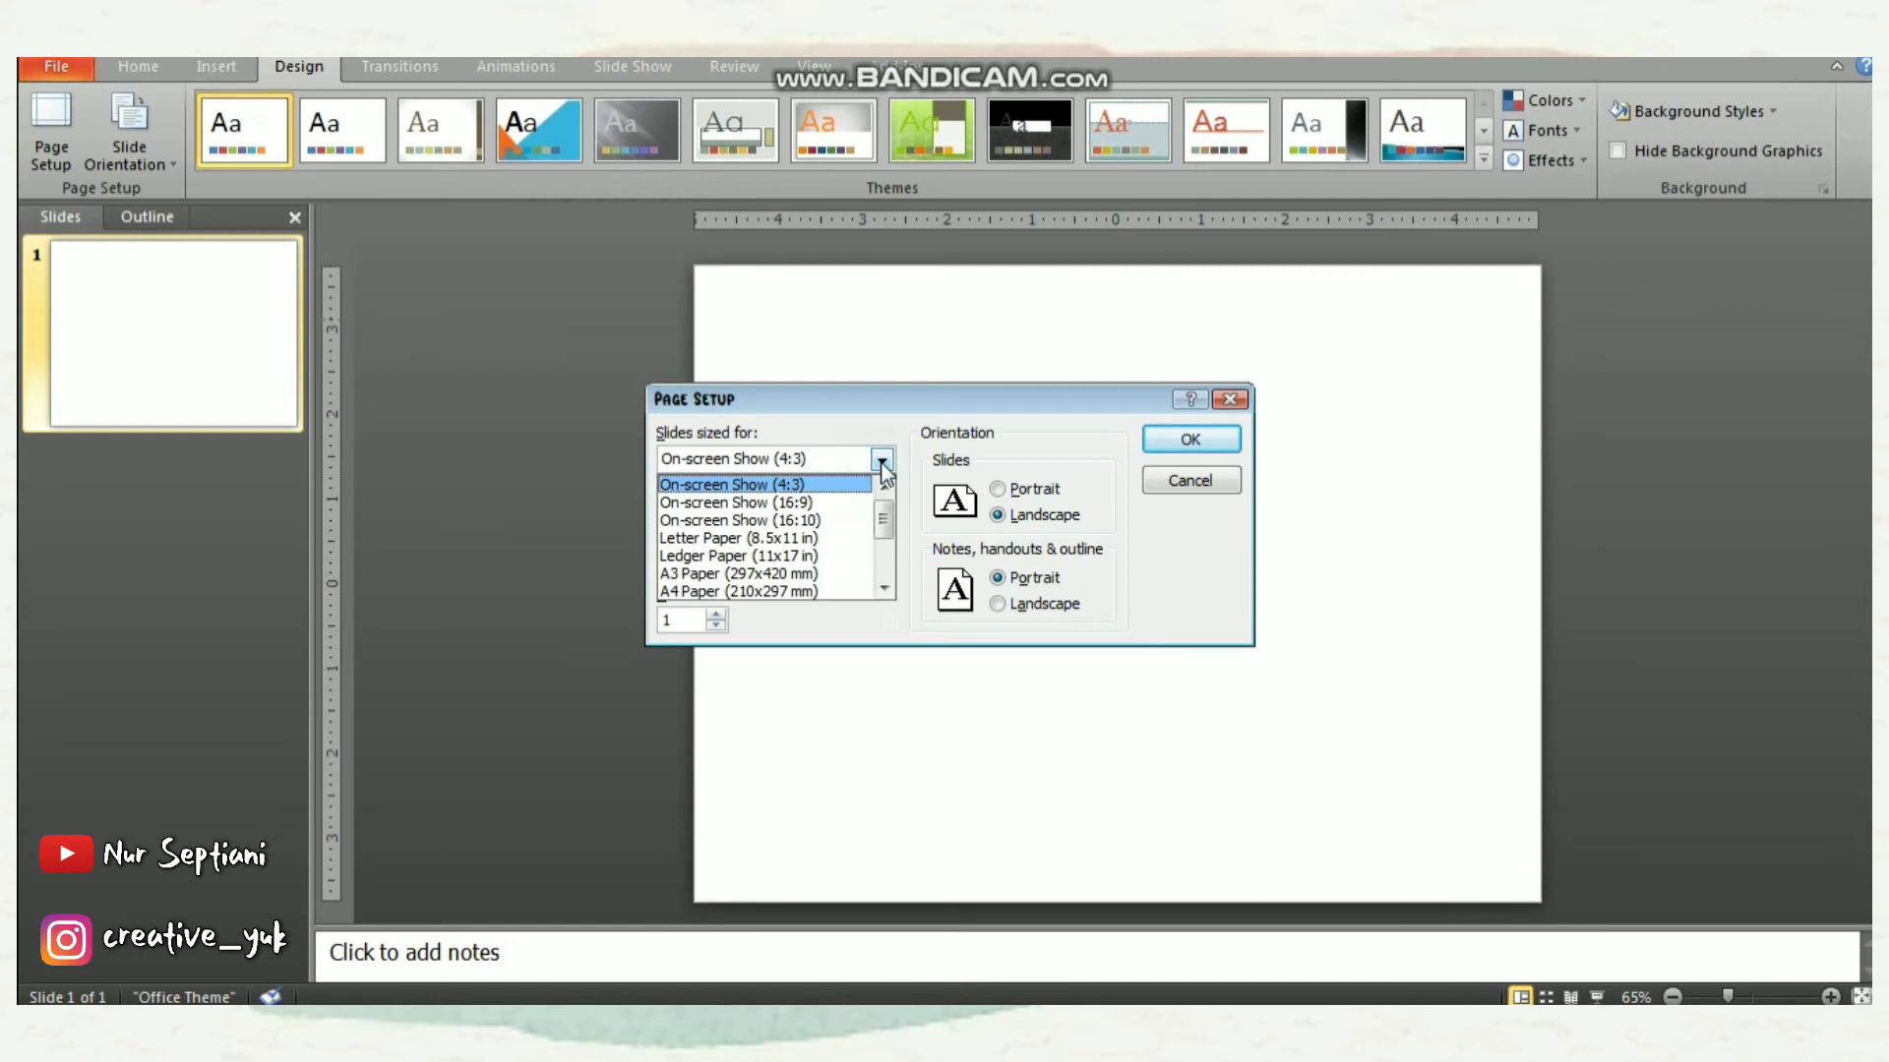
pyautogui.click(826, 502)
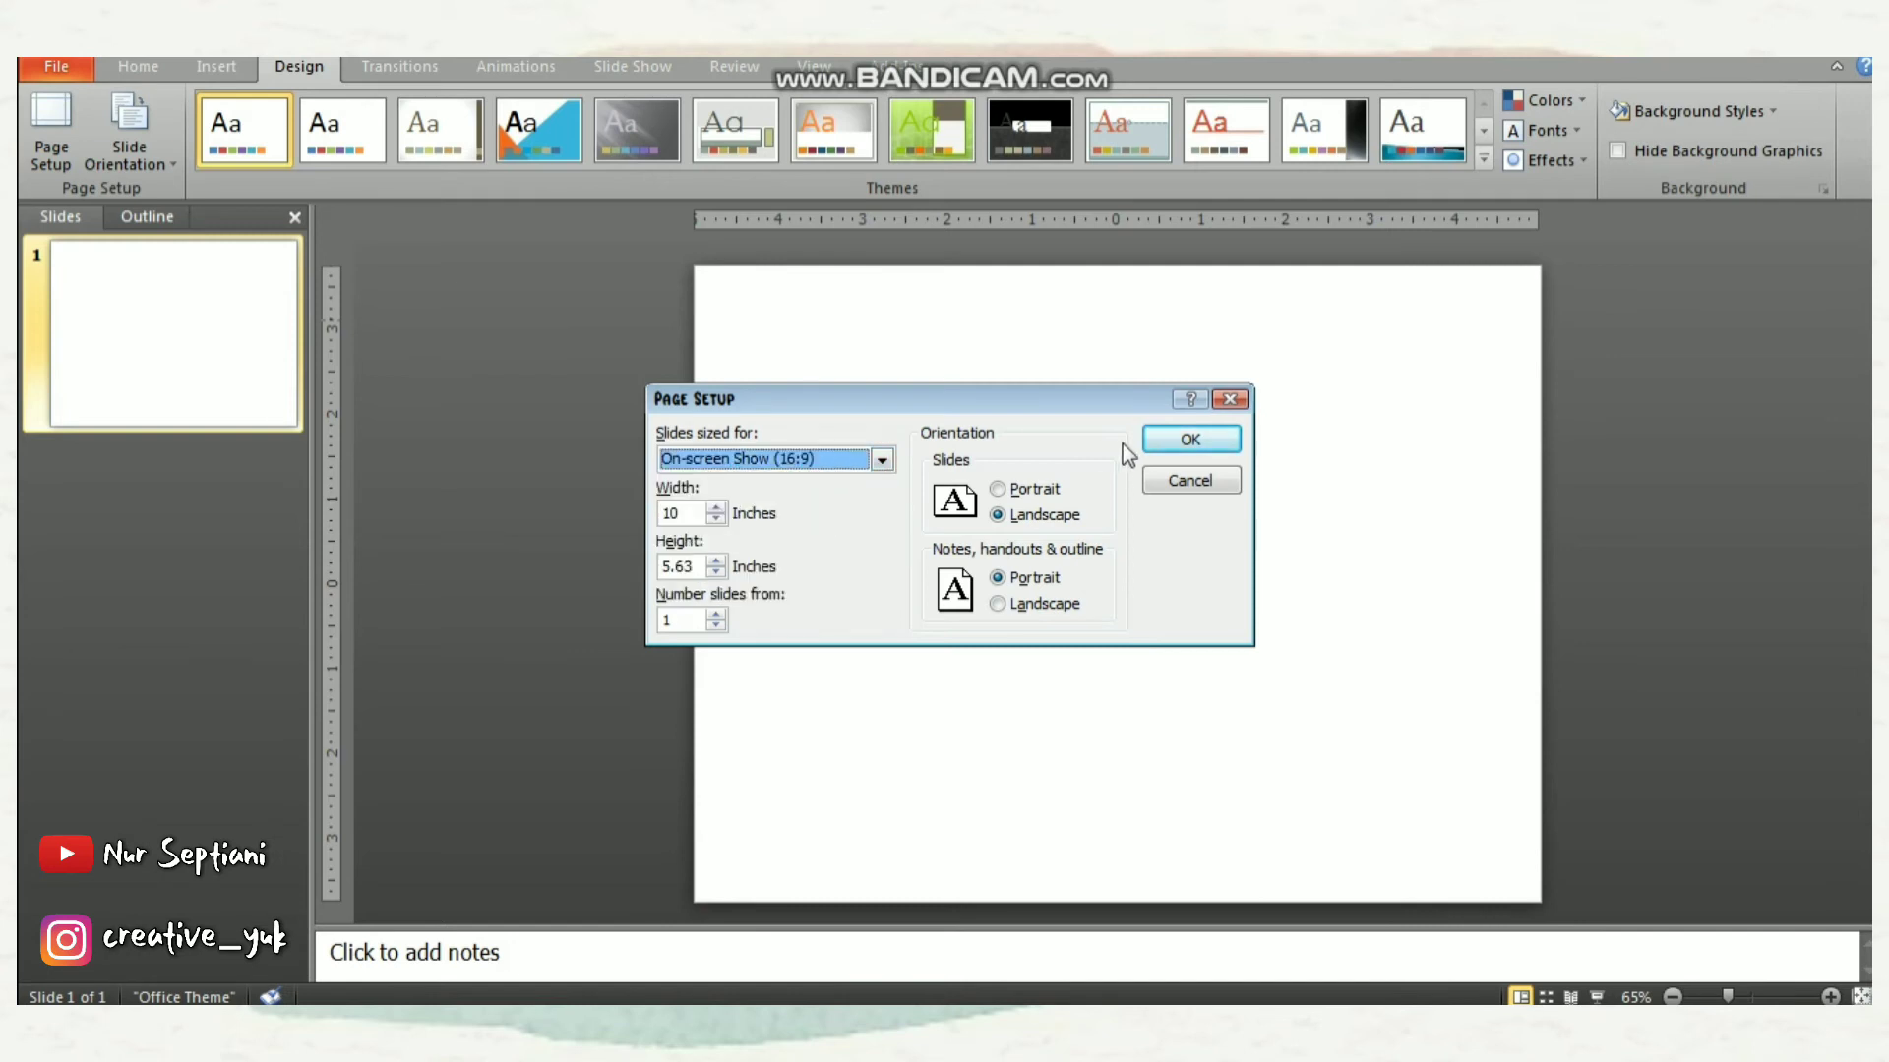
pyautogui.click(1189, 440)
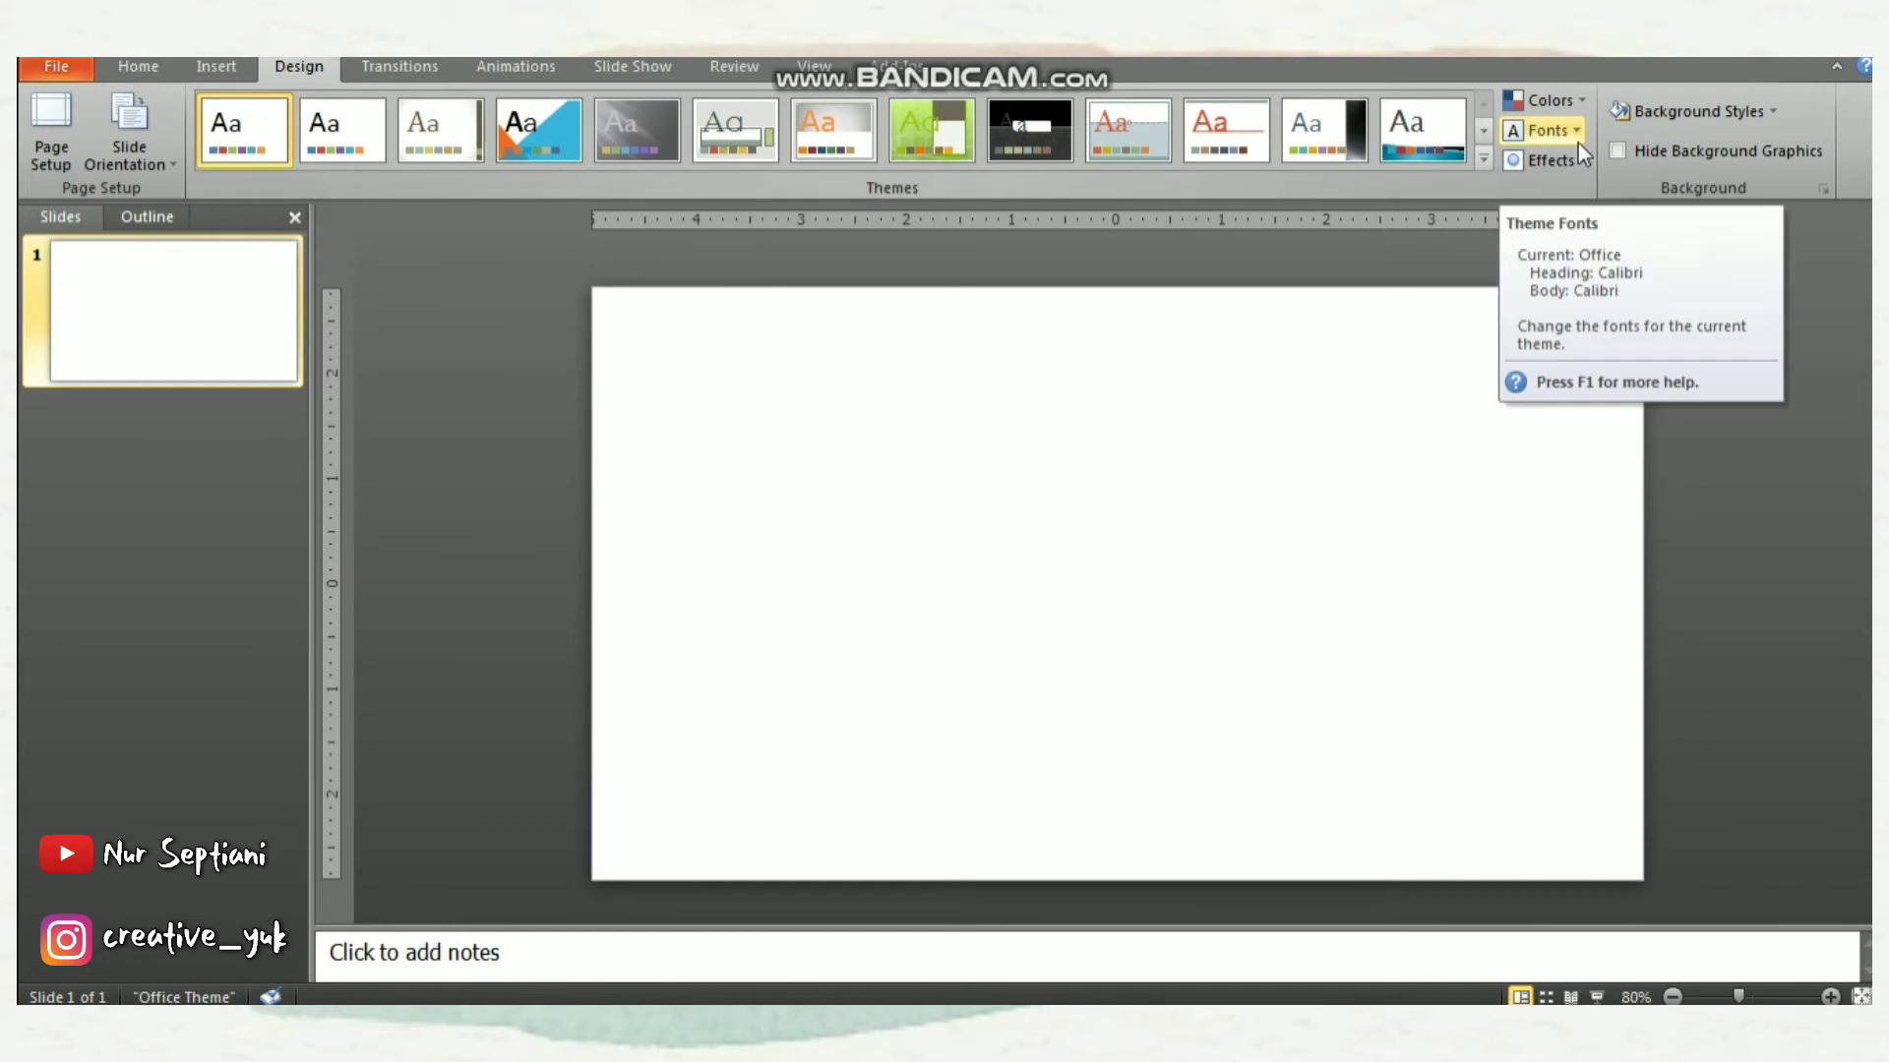
# Fill the background with the Parchment texture at 36% transparency and apply it to all slides
pyautogui.click(1702, 111)
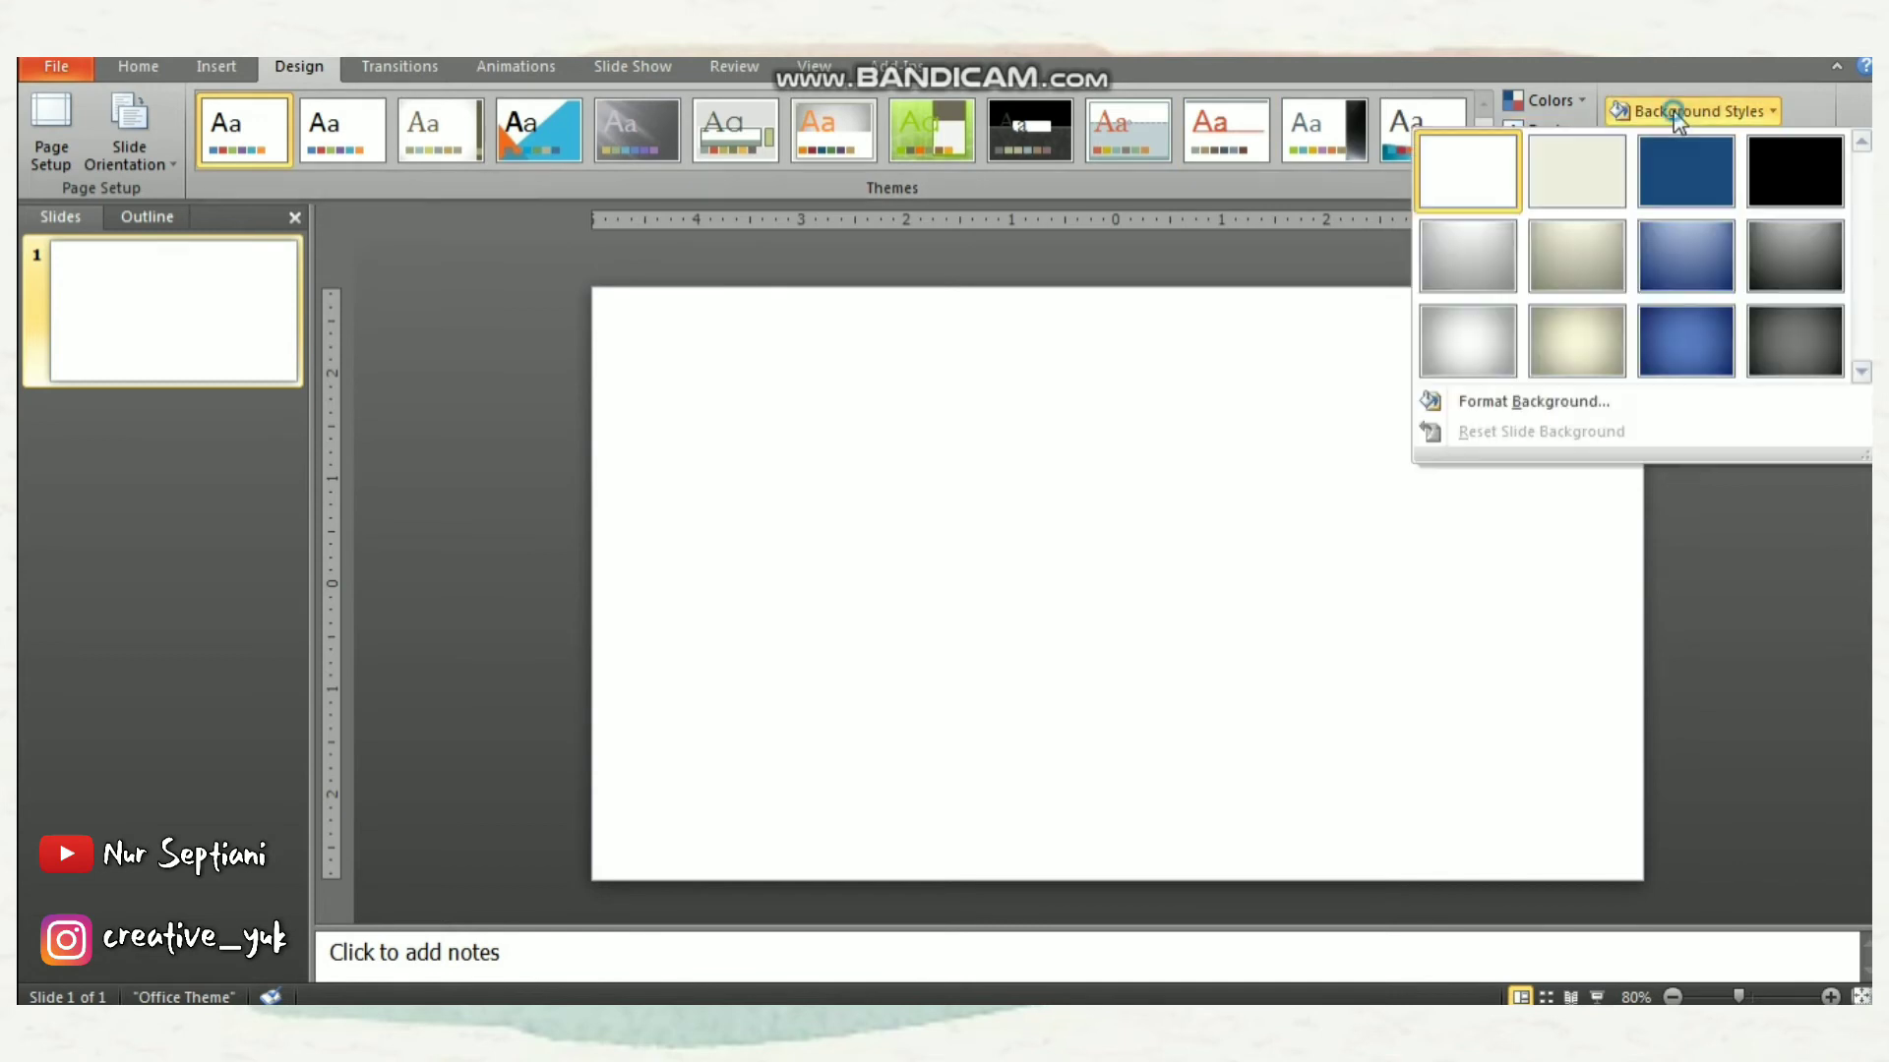
pyautogui.click(1551, 401)
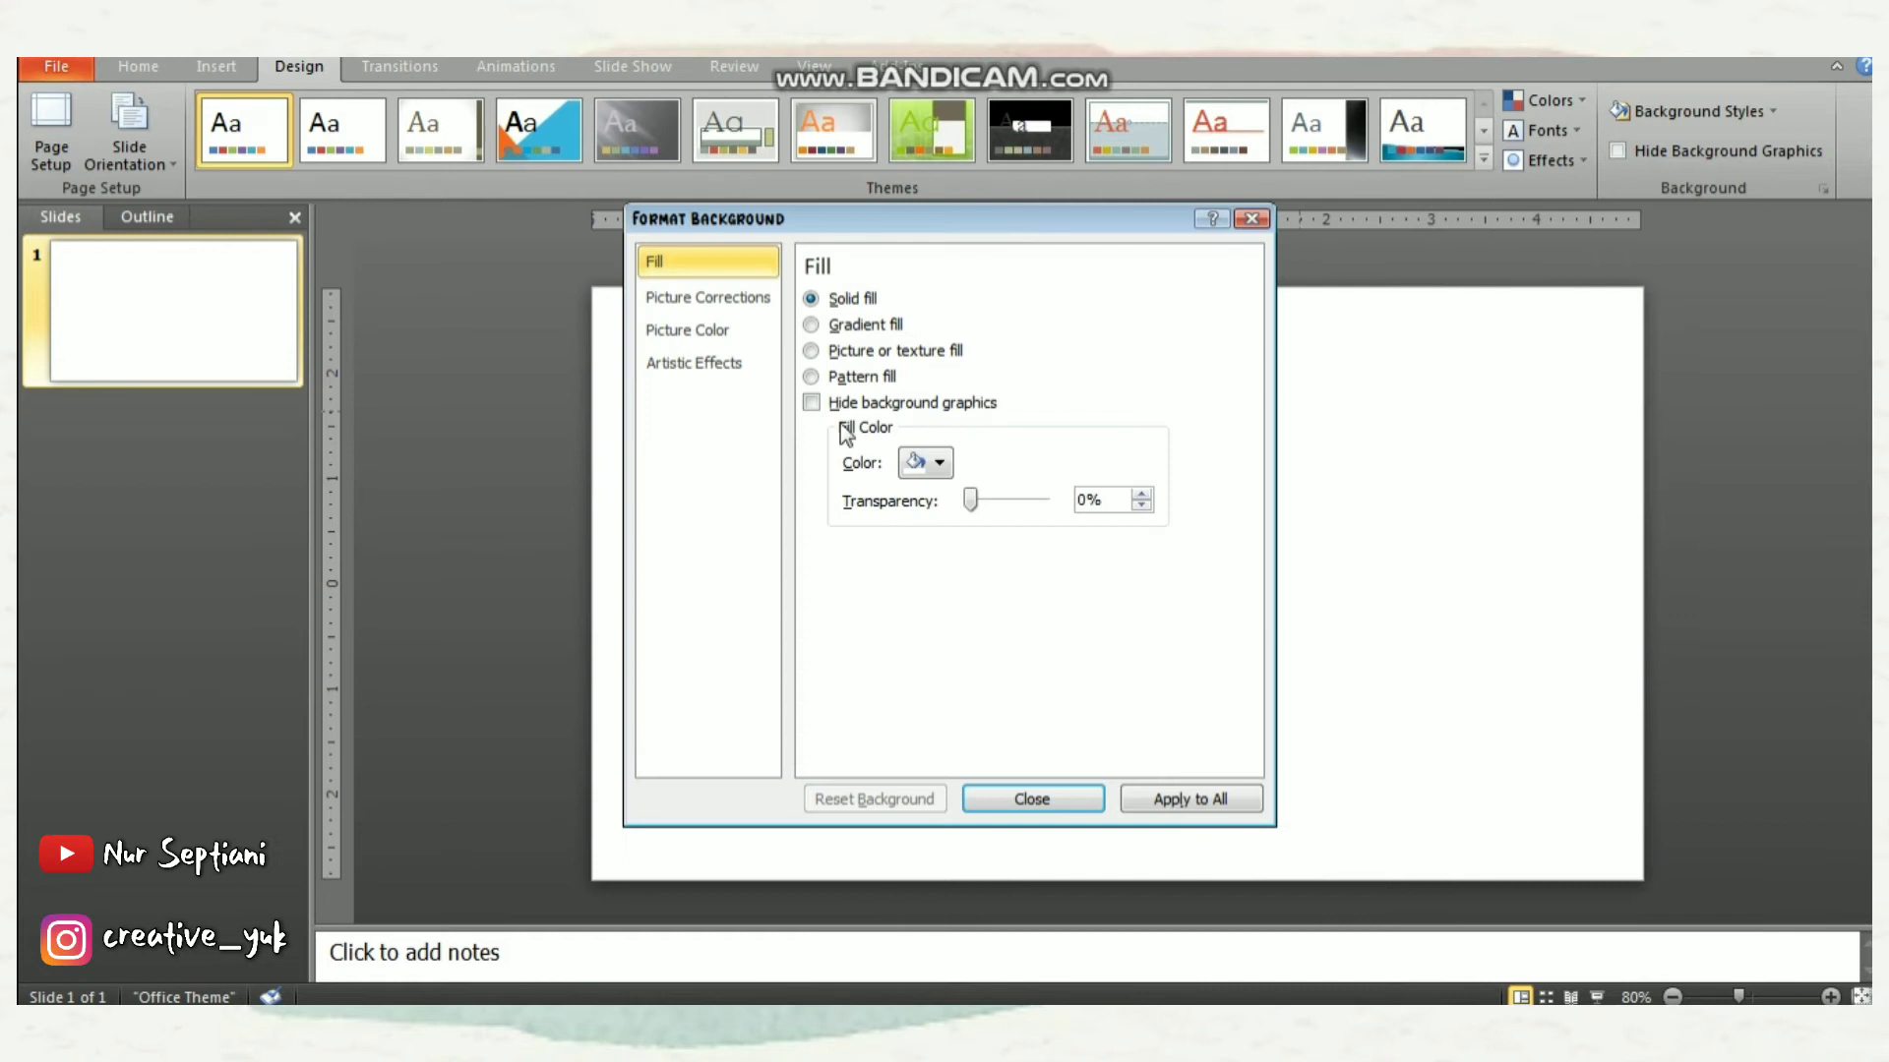
pyautogui.click(823, 352)
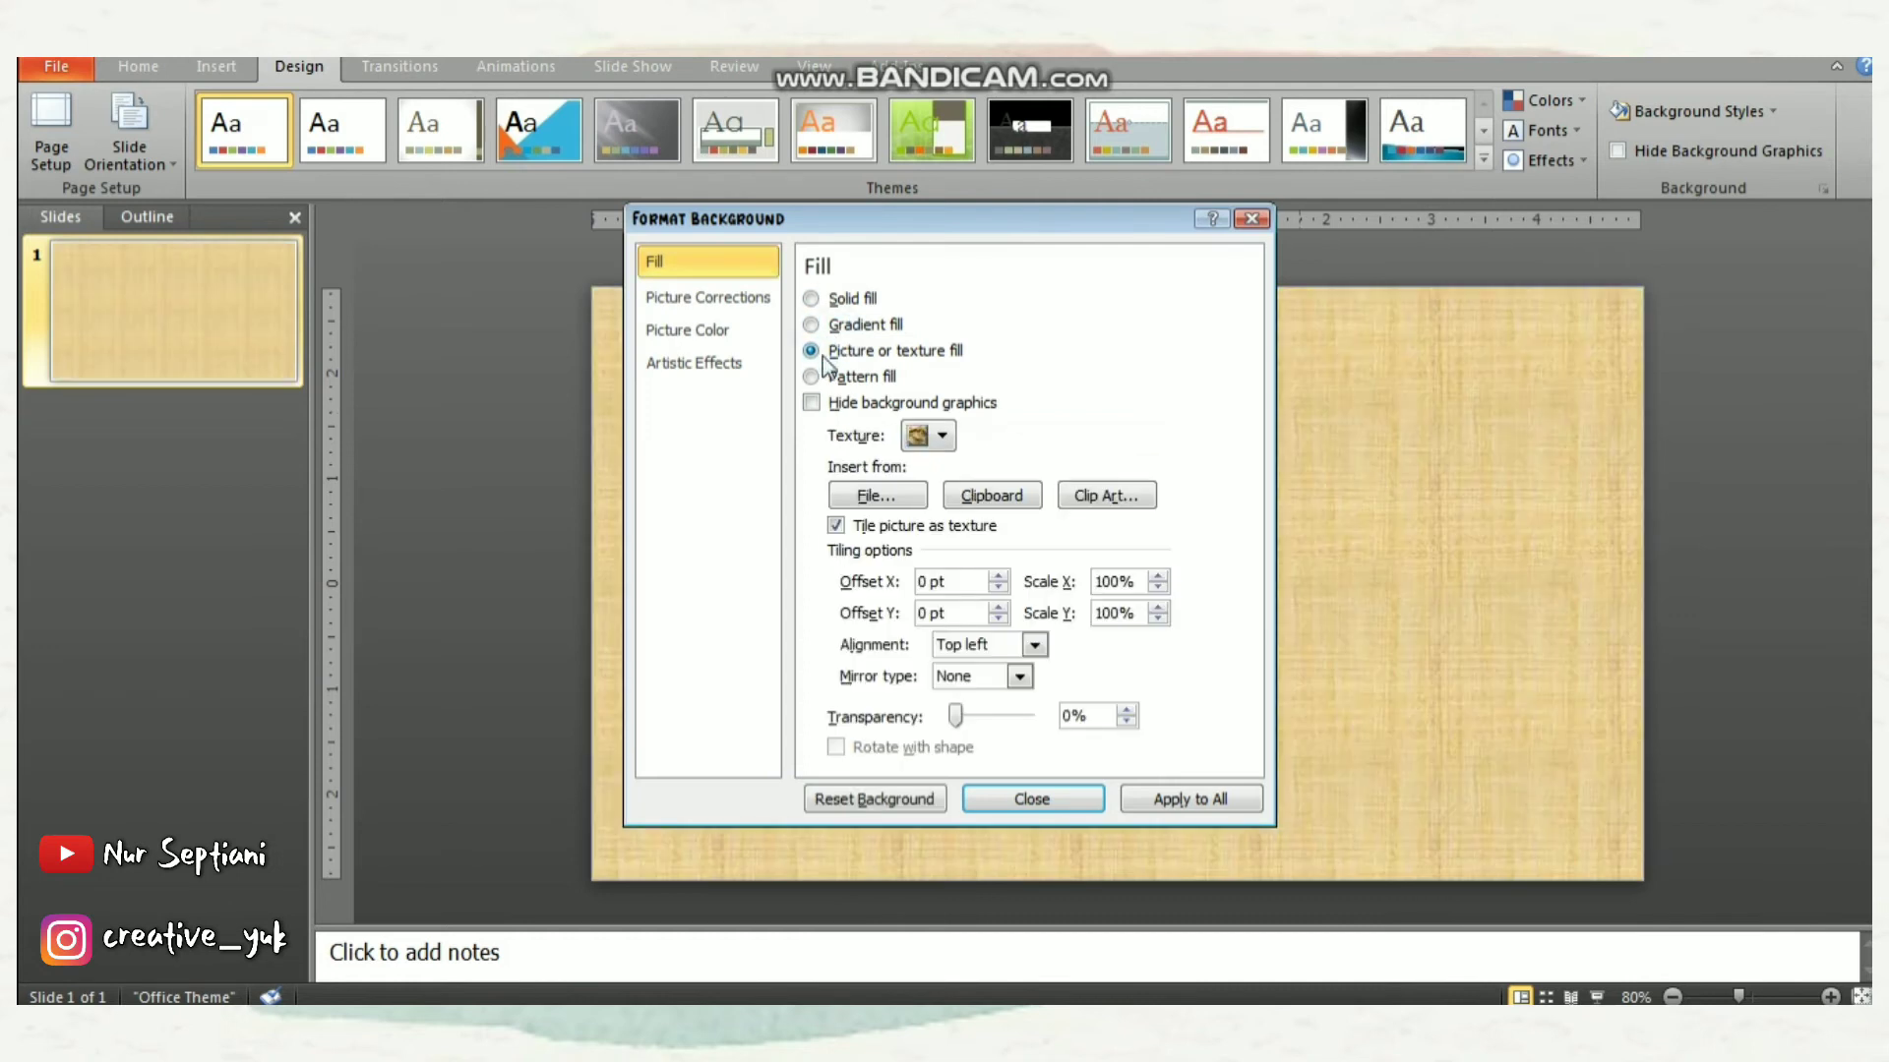
pyautogui.click(941, 437)
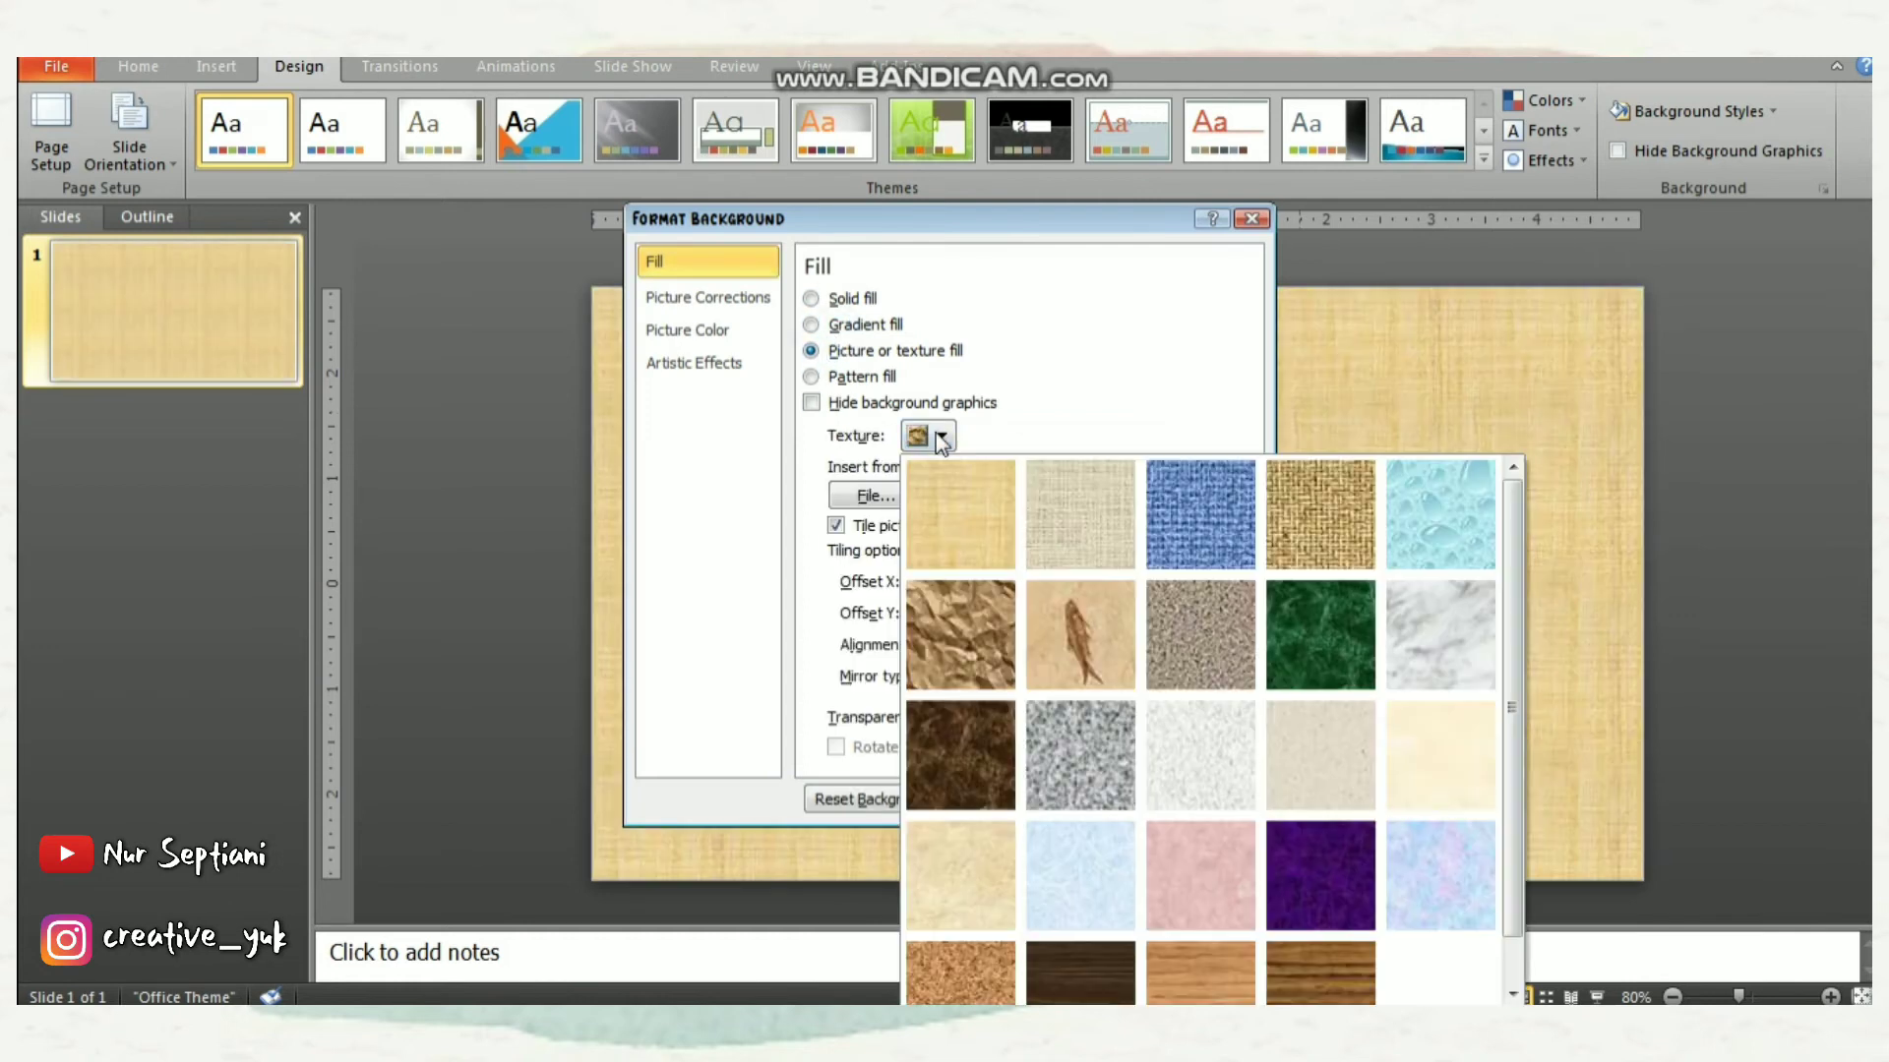
pyautogui.click(932, 865)
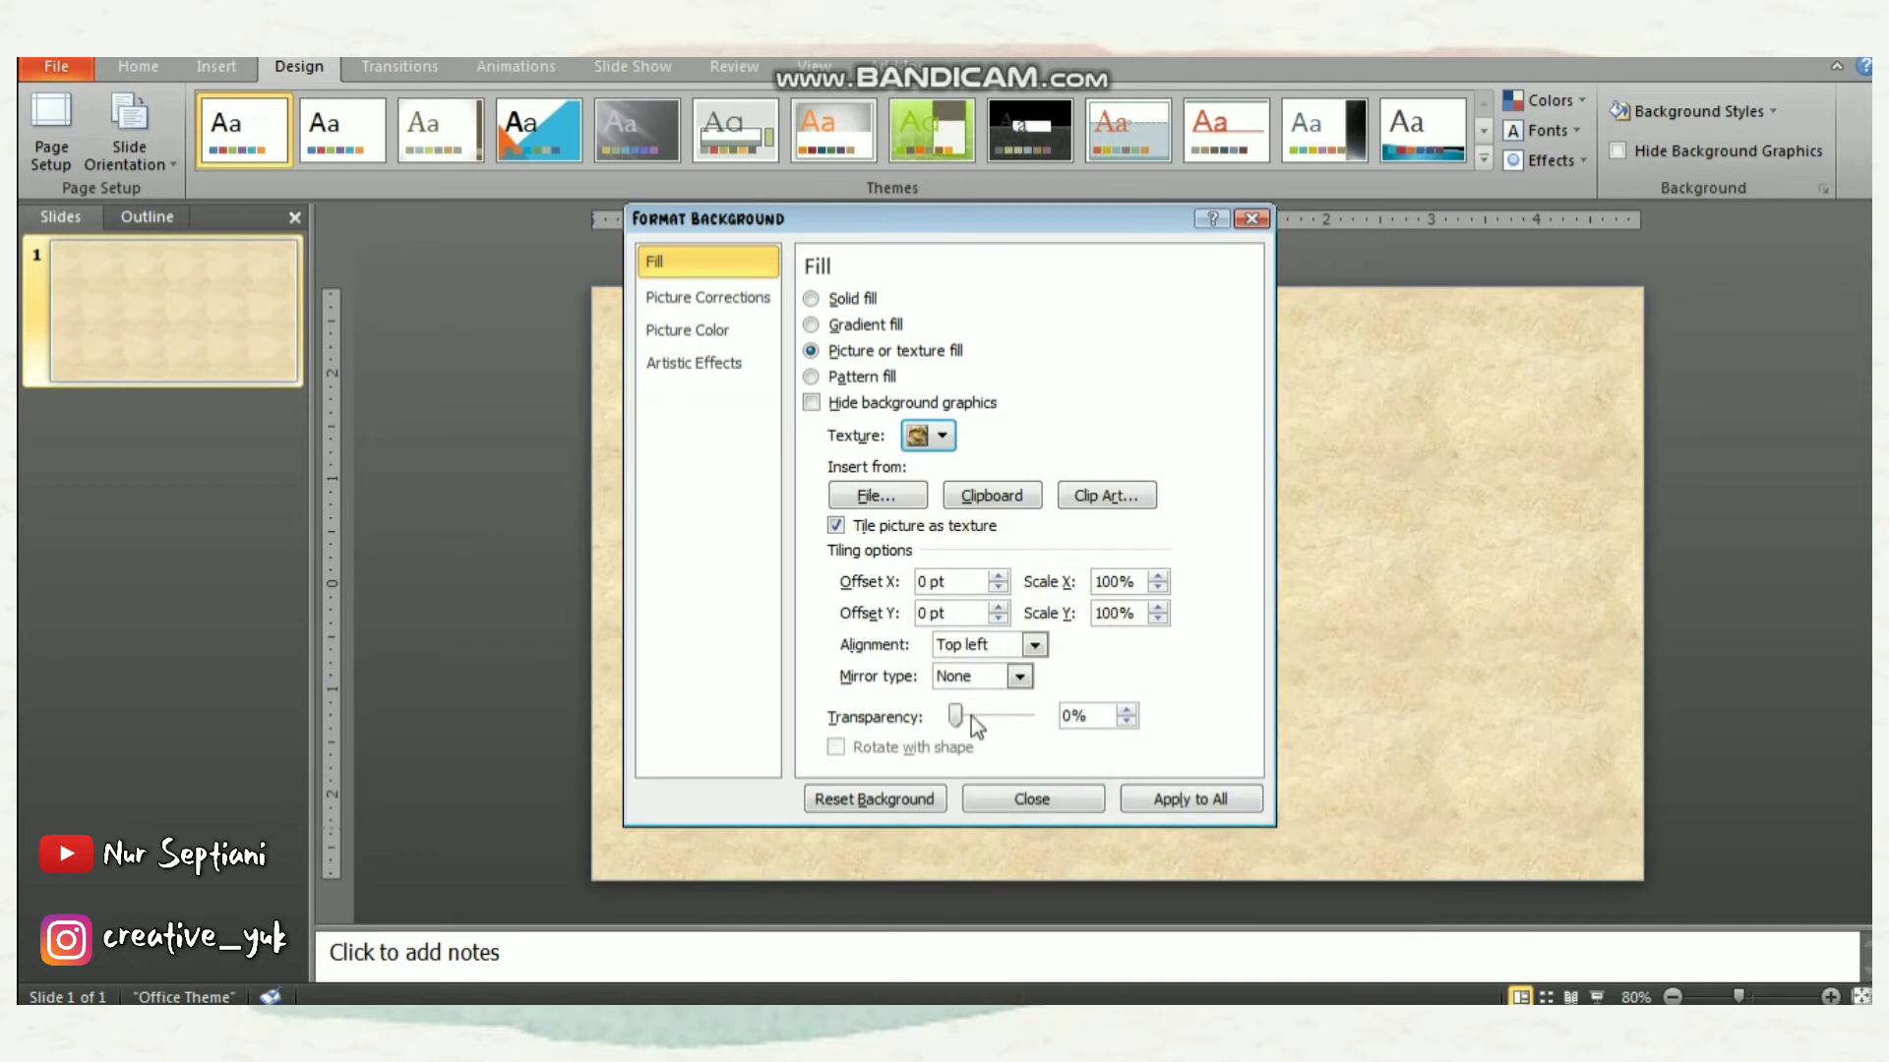
pyautogui.moveTo(955, 716); pyautogui.dragTo(991, 733)
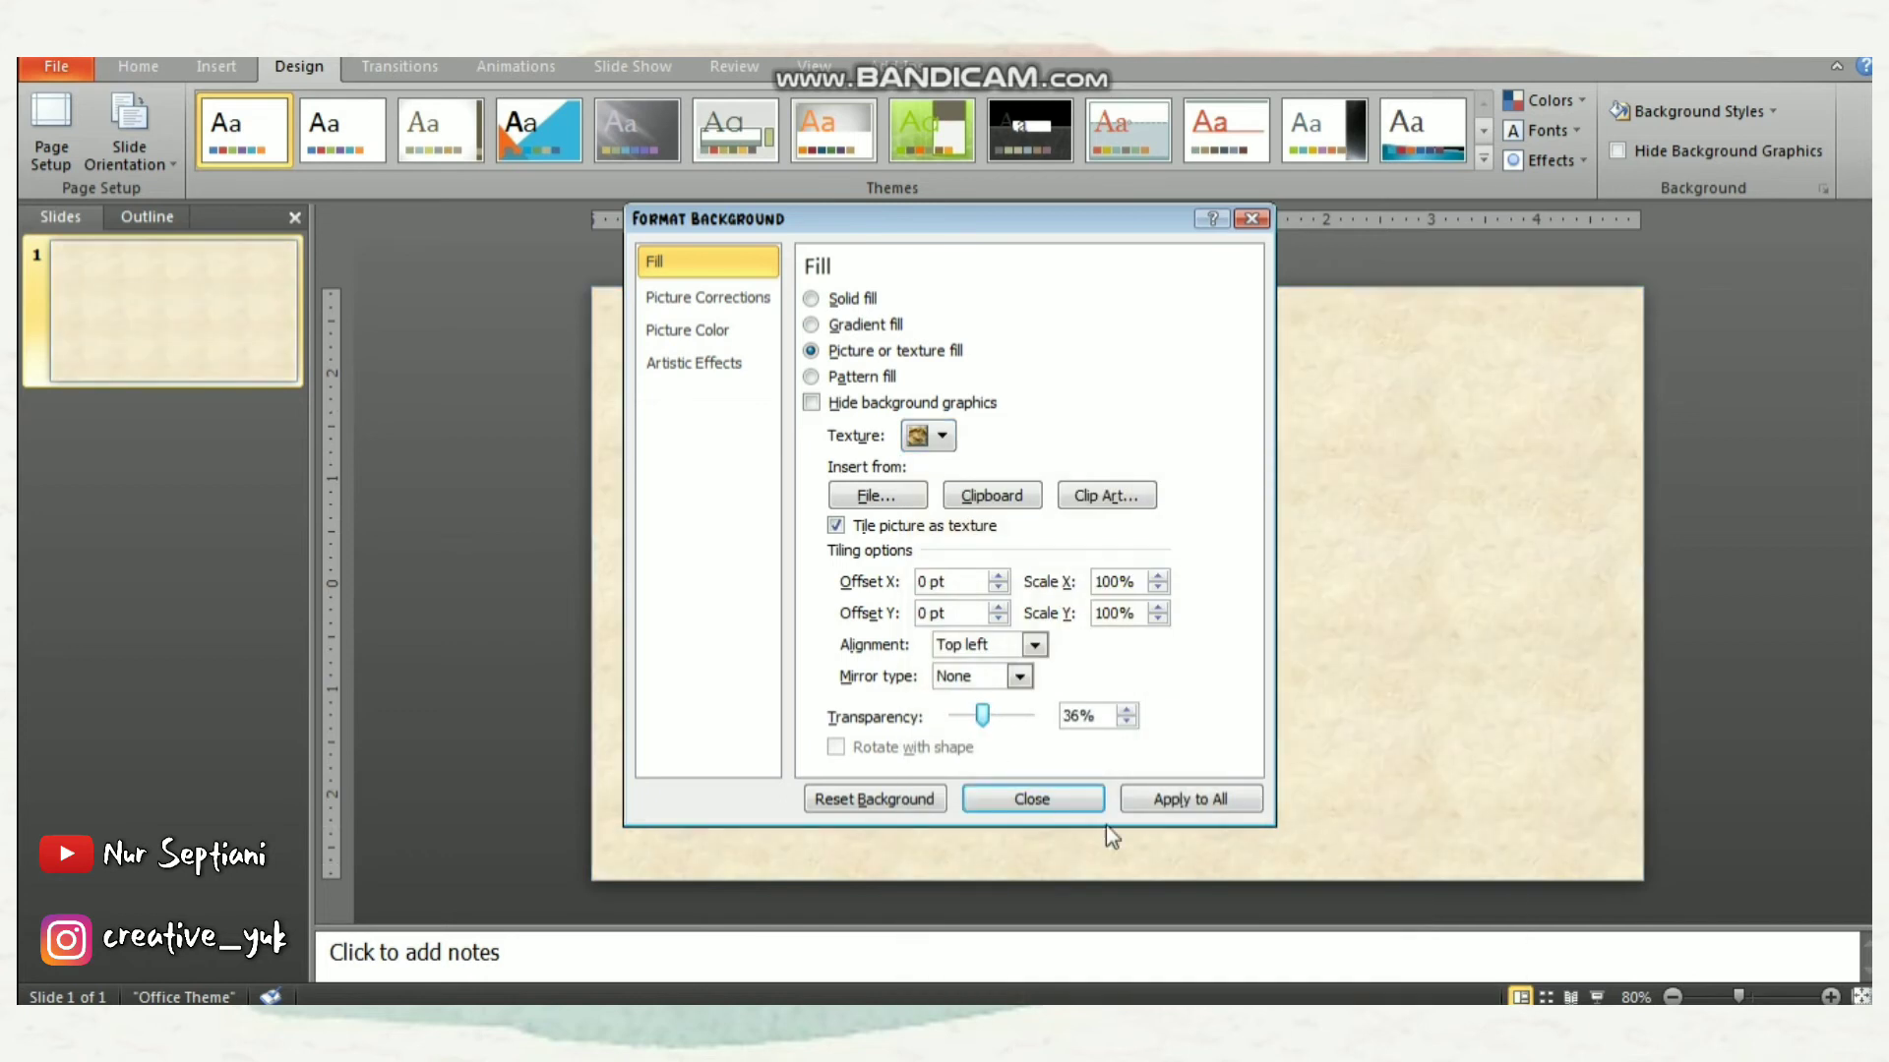
pyautogui.click(1127, 807)
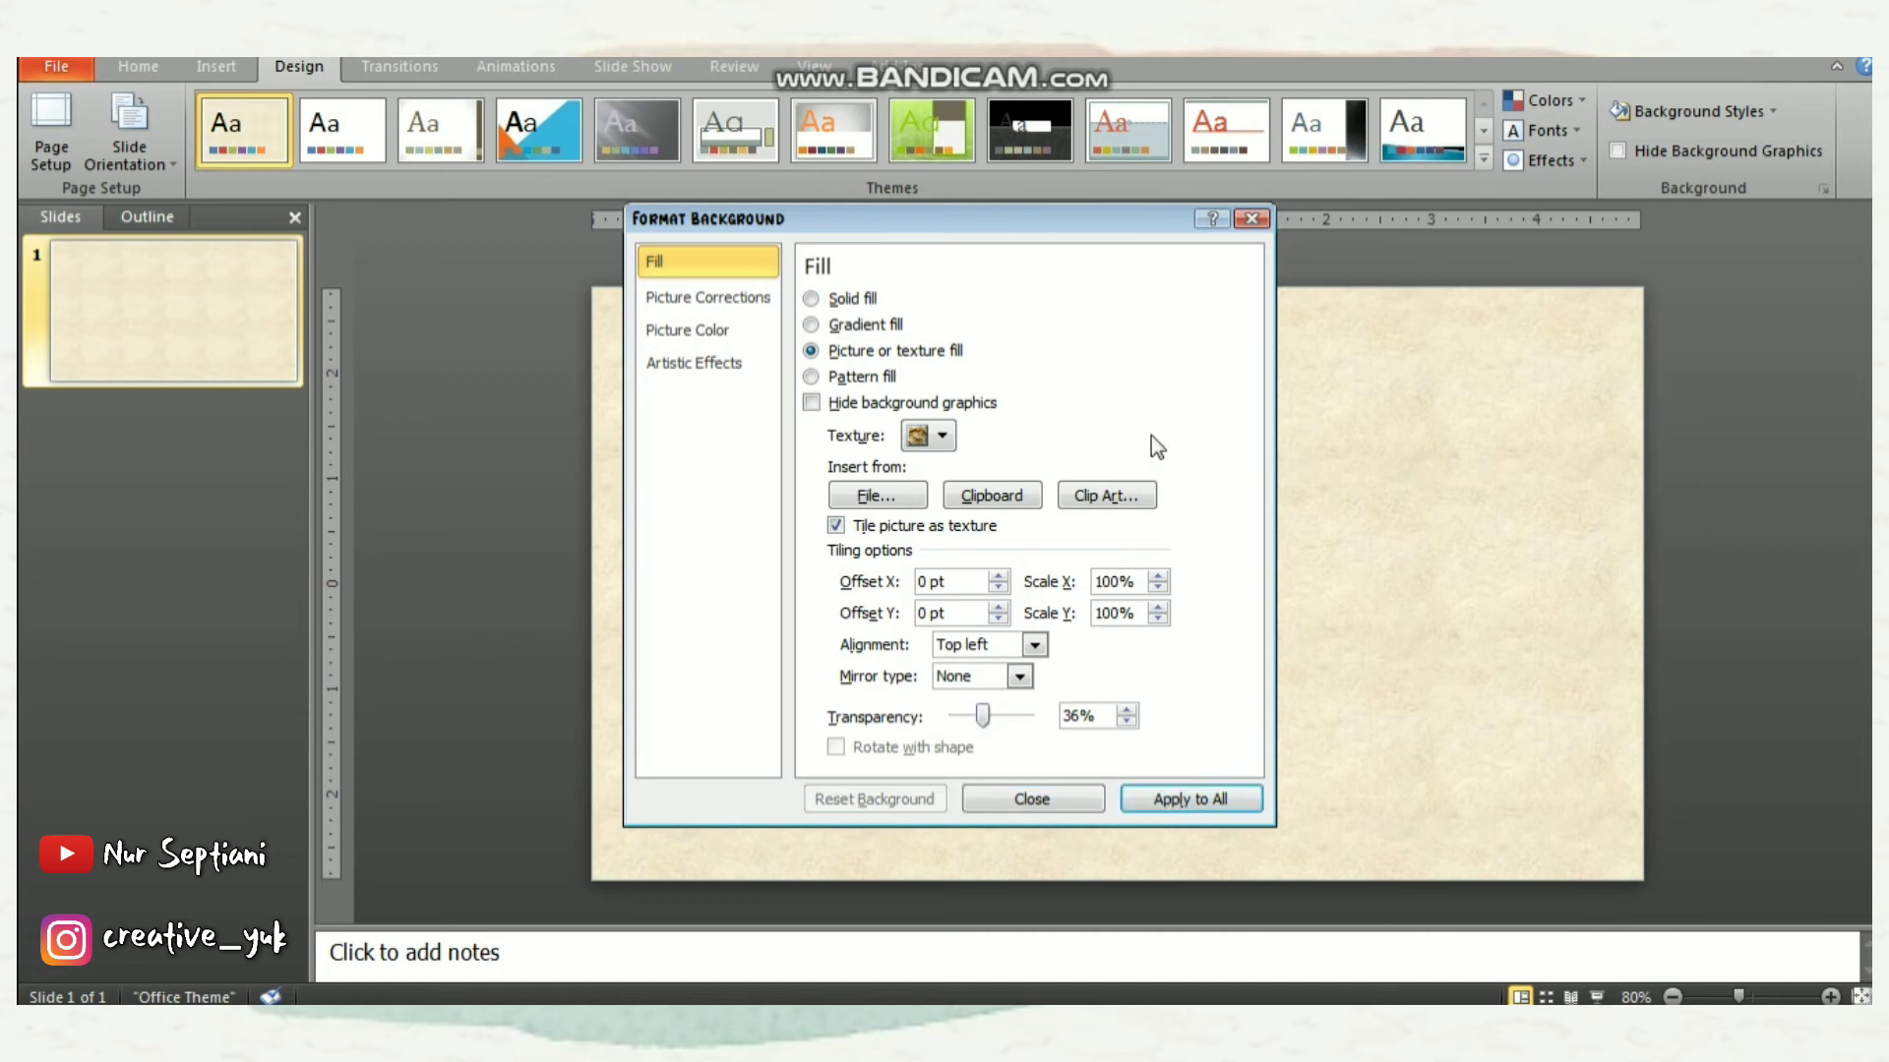
pyautogui.click(1250, 219)
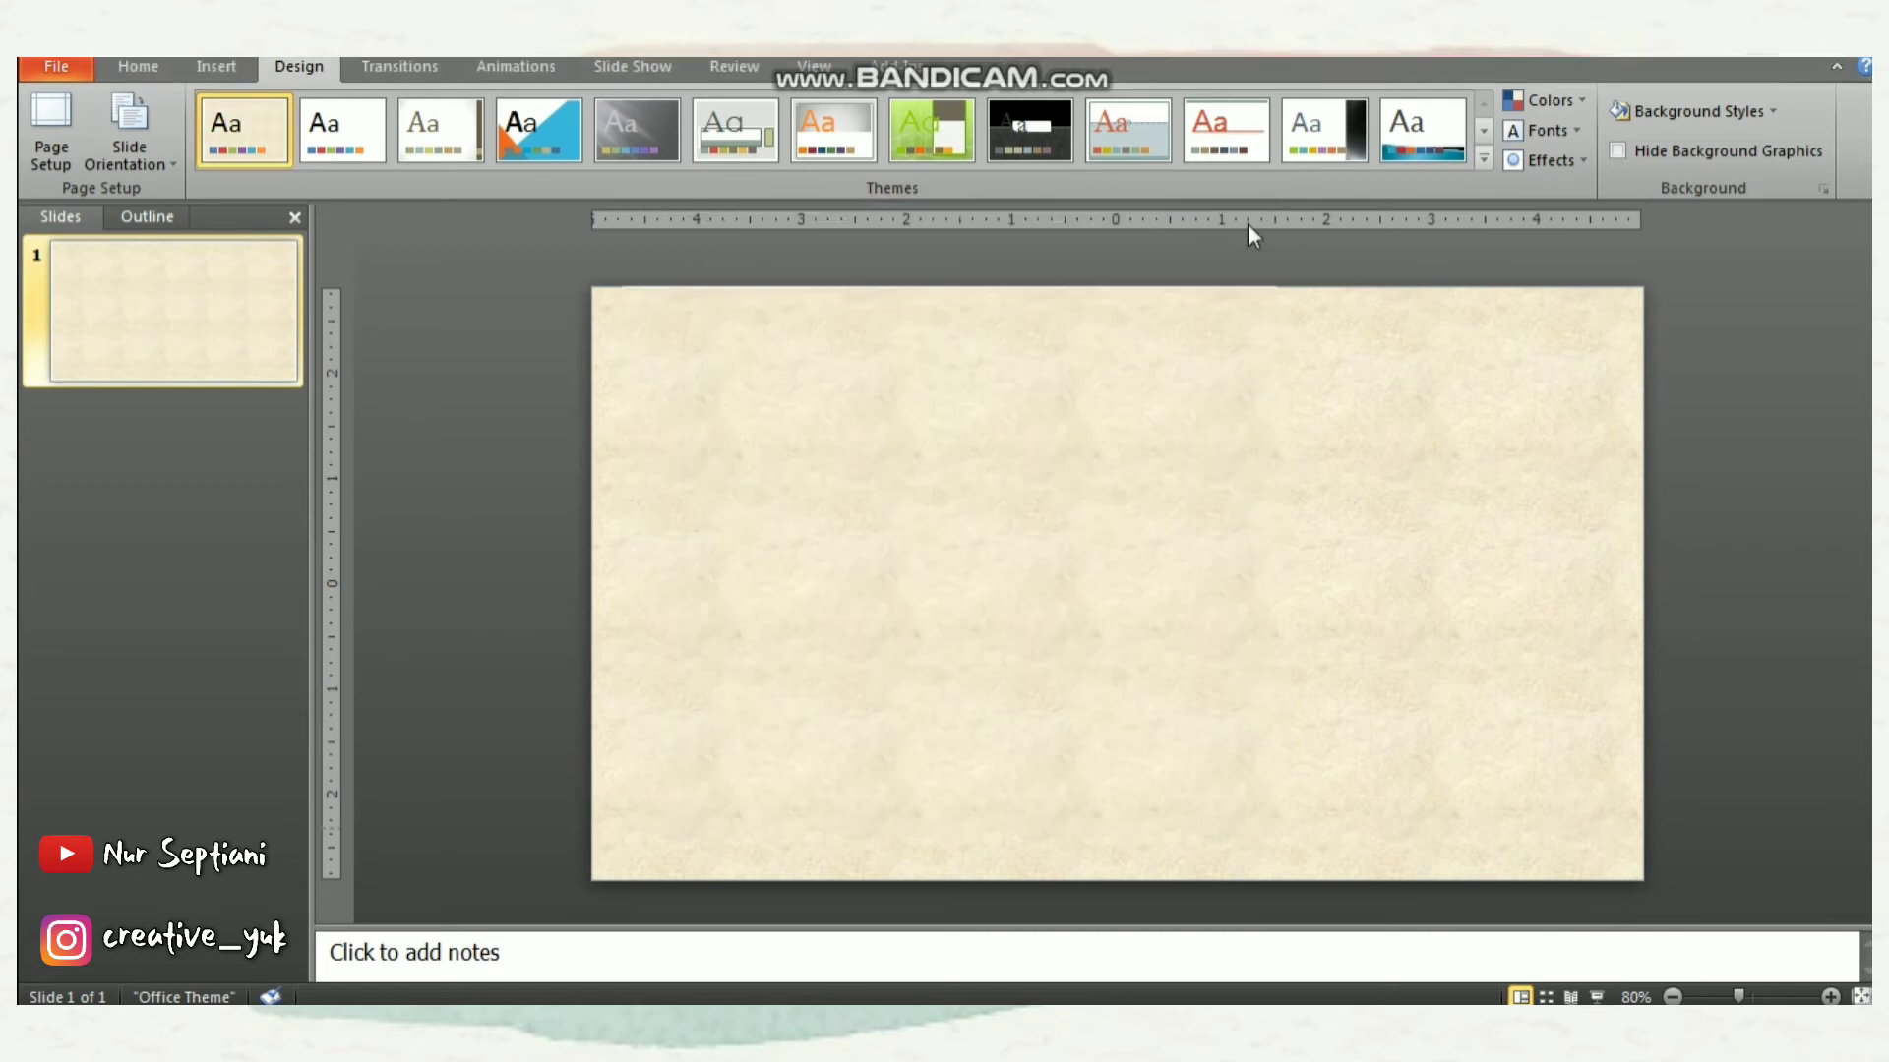
# Insert the ppt3_2 torn-paper picture onto the slide
pyautogui.click(241, 69)
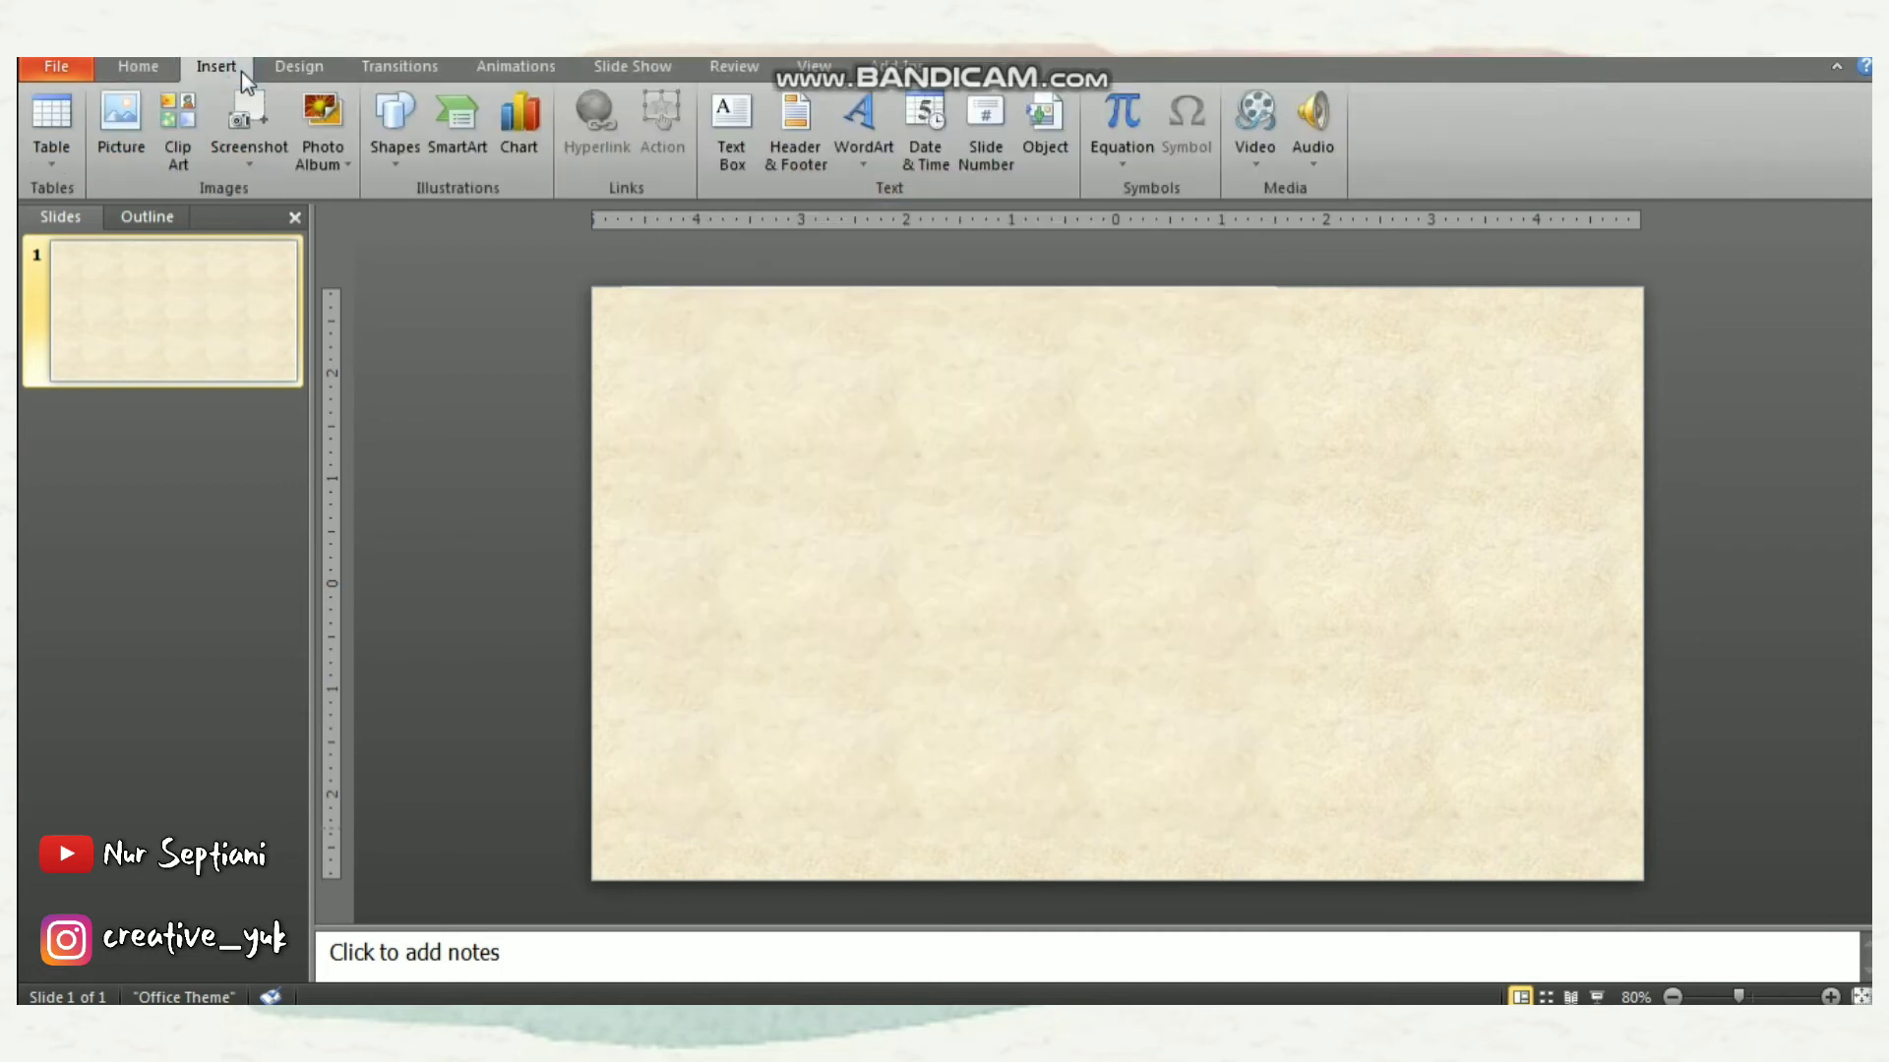
pyautogui.click(121, 128)
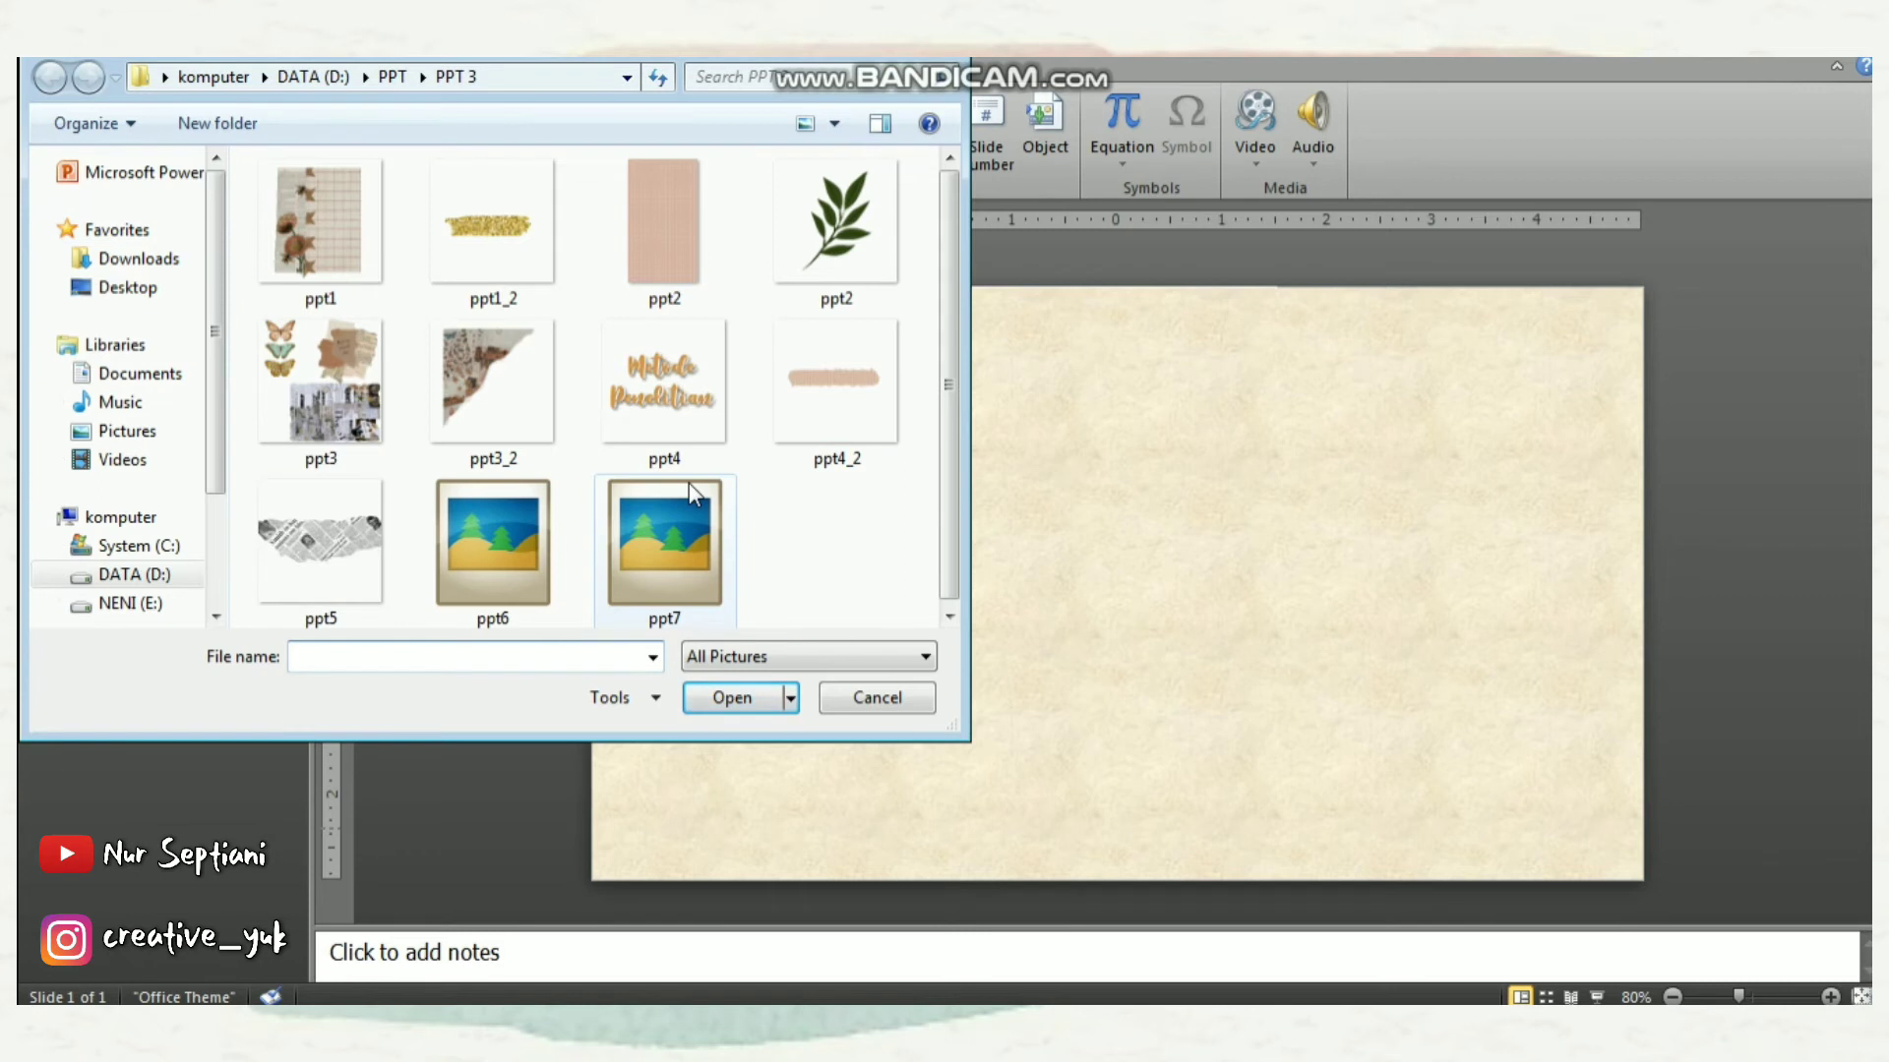
pyautogui.click(541, 413)
pyautogui.click(732, 697)
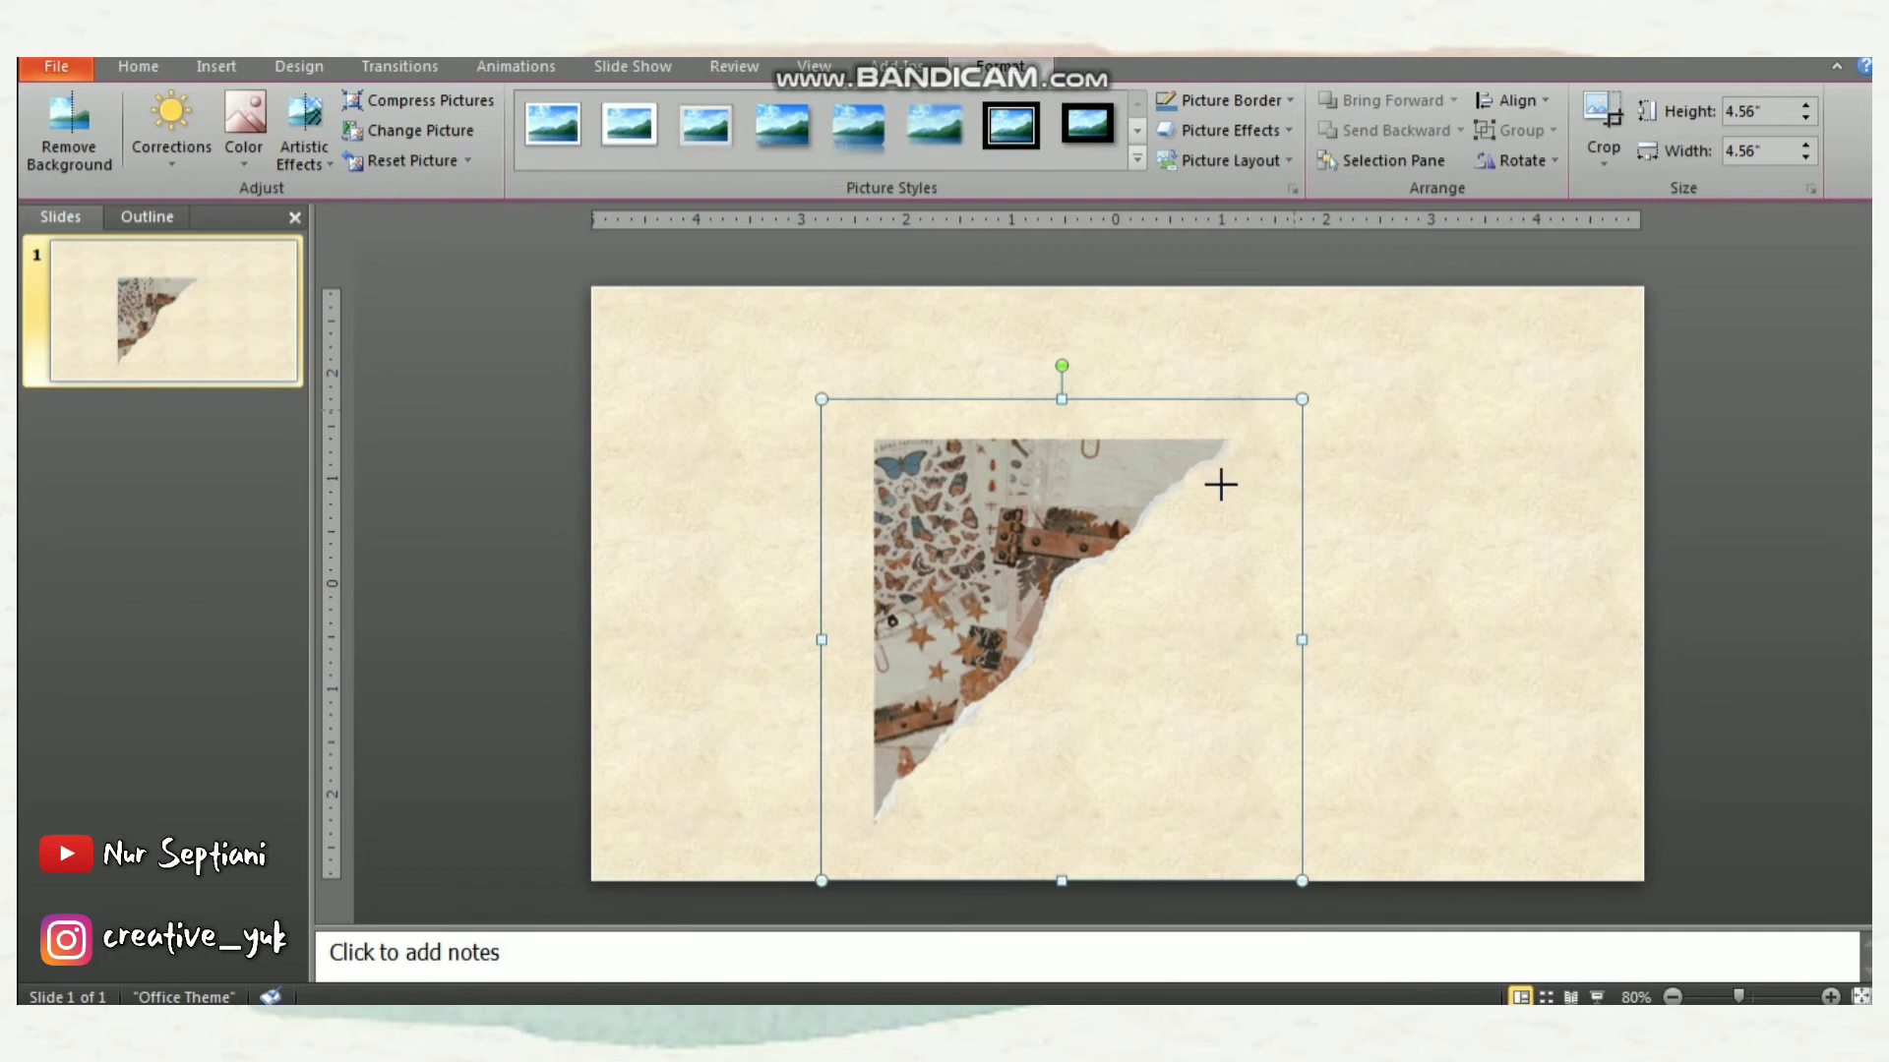
# Shrink the torn-paper picture to 3.81 inches and nudge it into the top-left corner
pyautogui.moveTo(1059, 548)
pyautogui.mouseDown()
pyautogui.moveTo(768, 335)
pyautogui.moveTo(788, 327)
pyautogui.mouseUp()
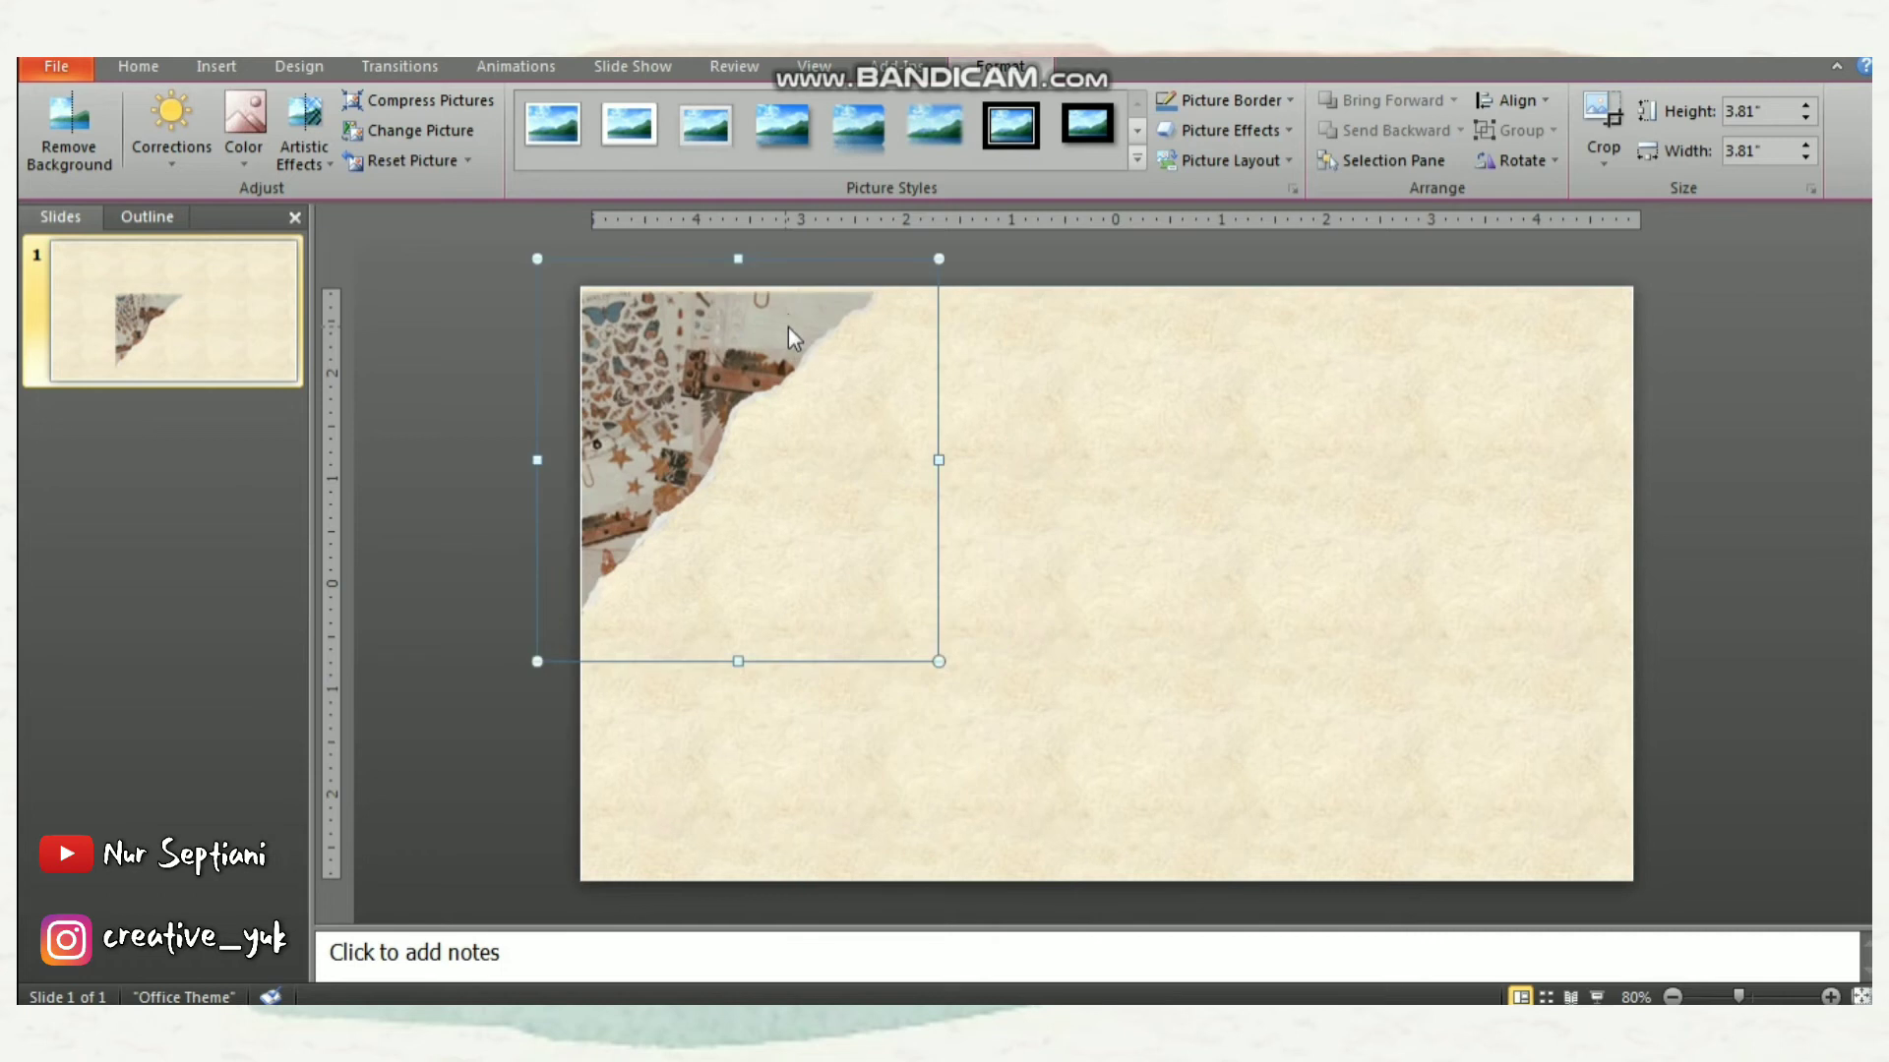
pyautogui.press('Up')
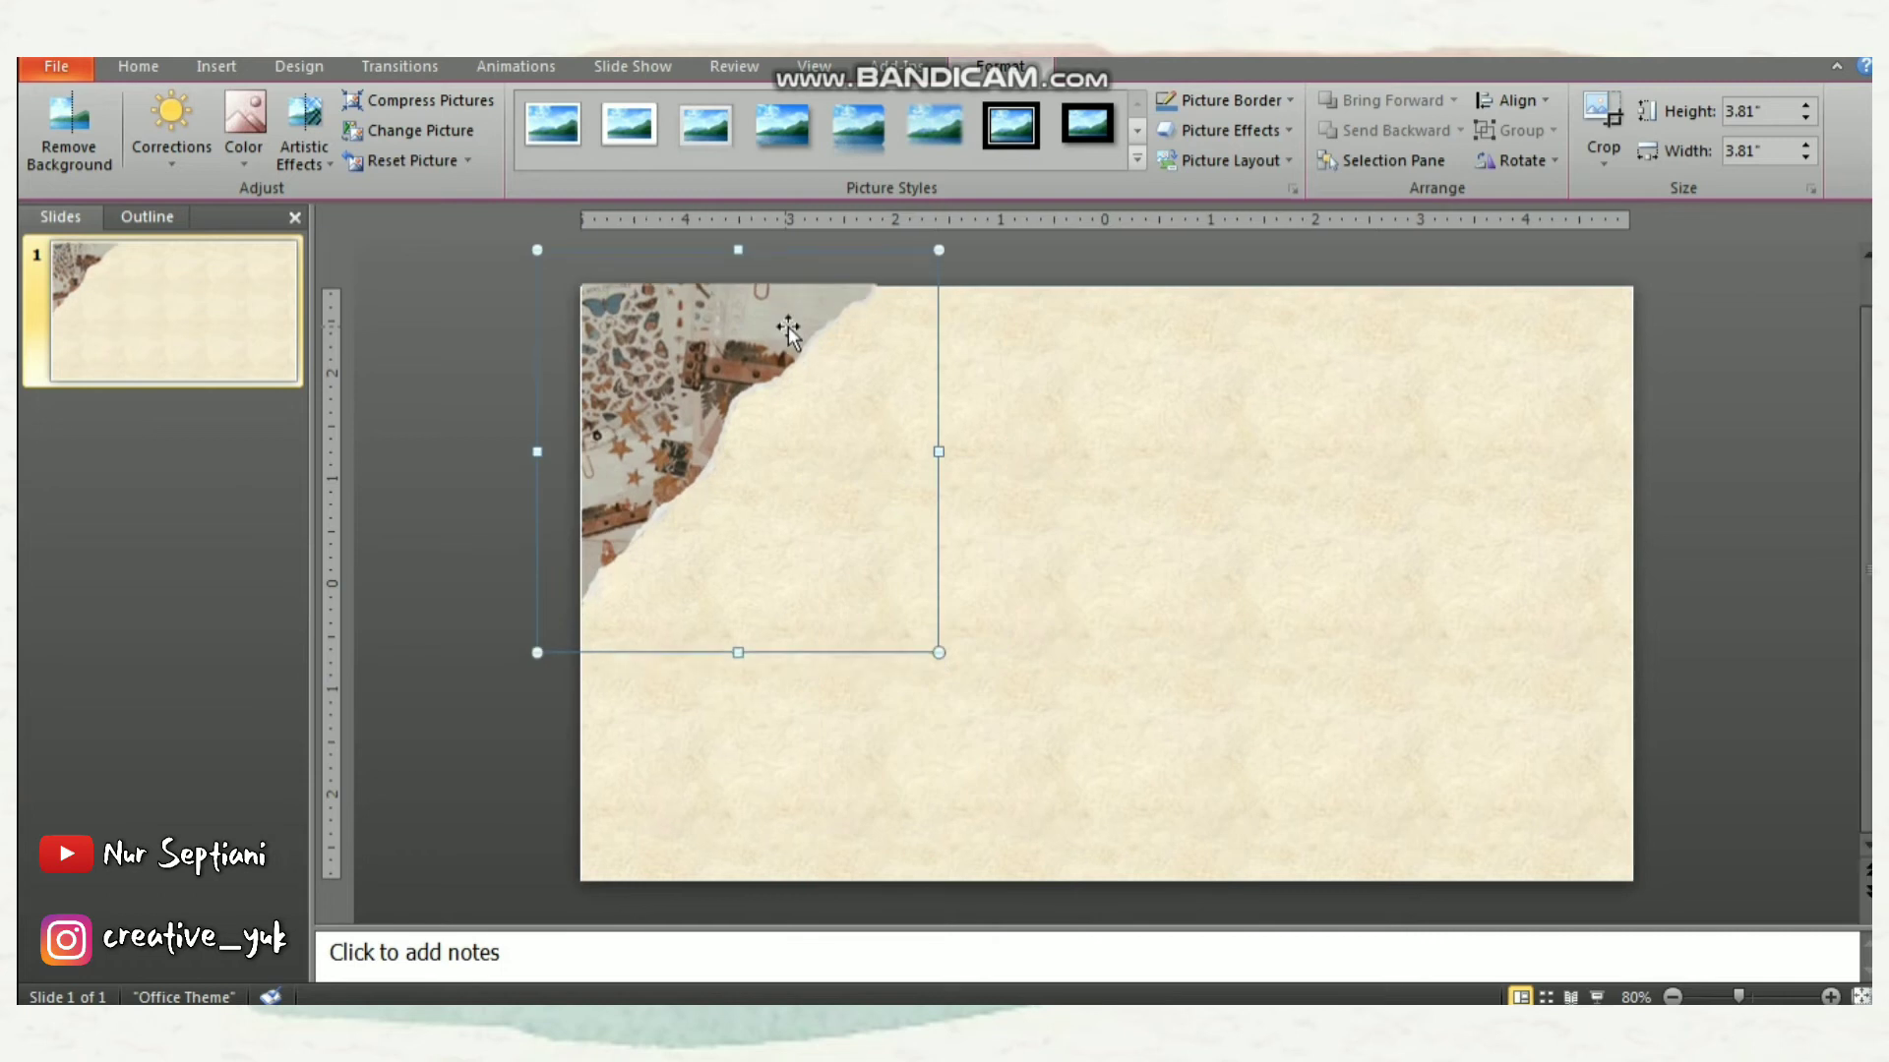
pyautogui.hotkey('ctrl', 'Down')
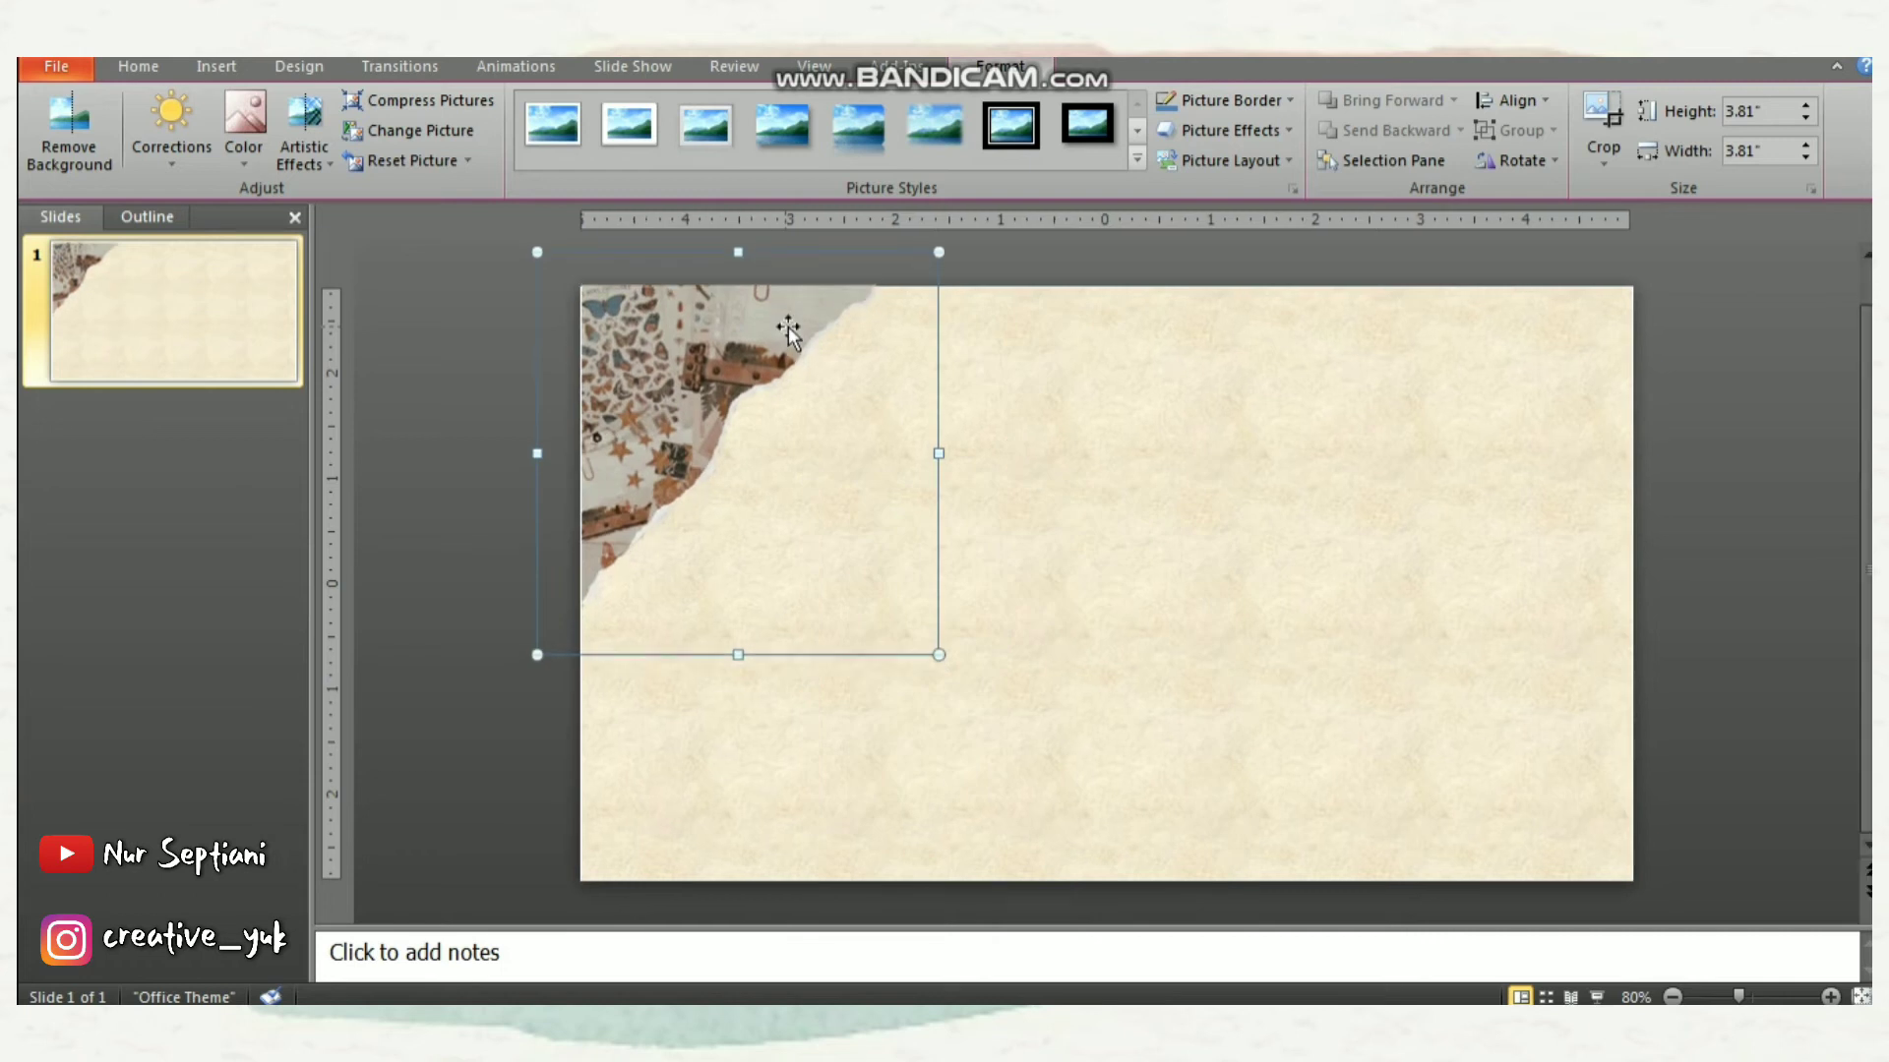
pyautogui.press('Left')
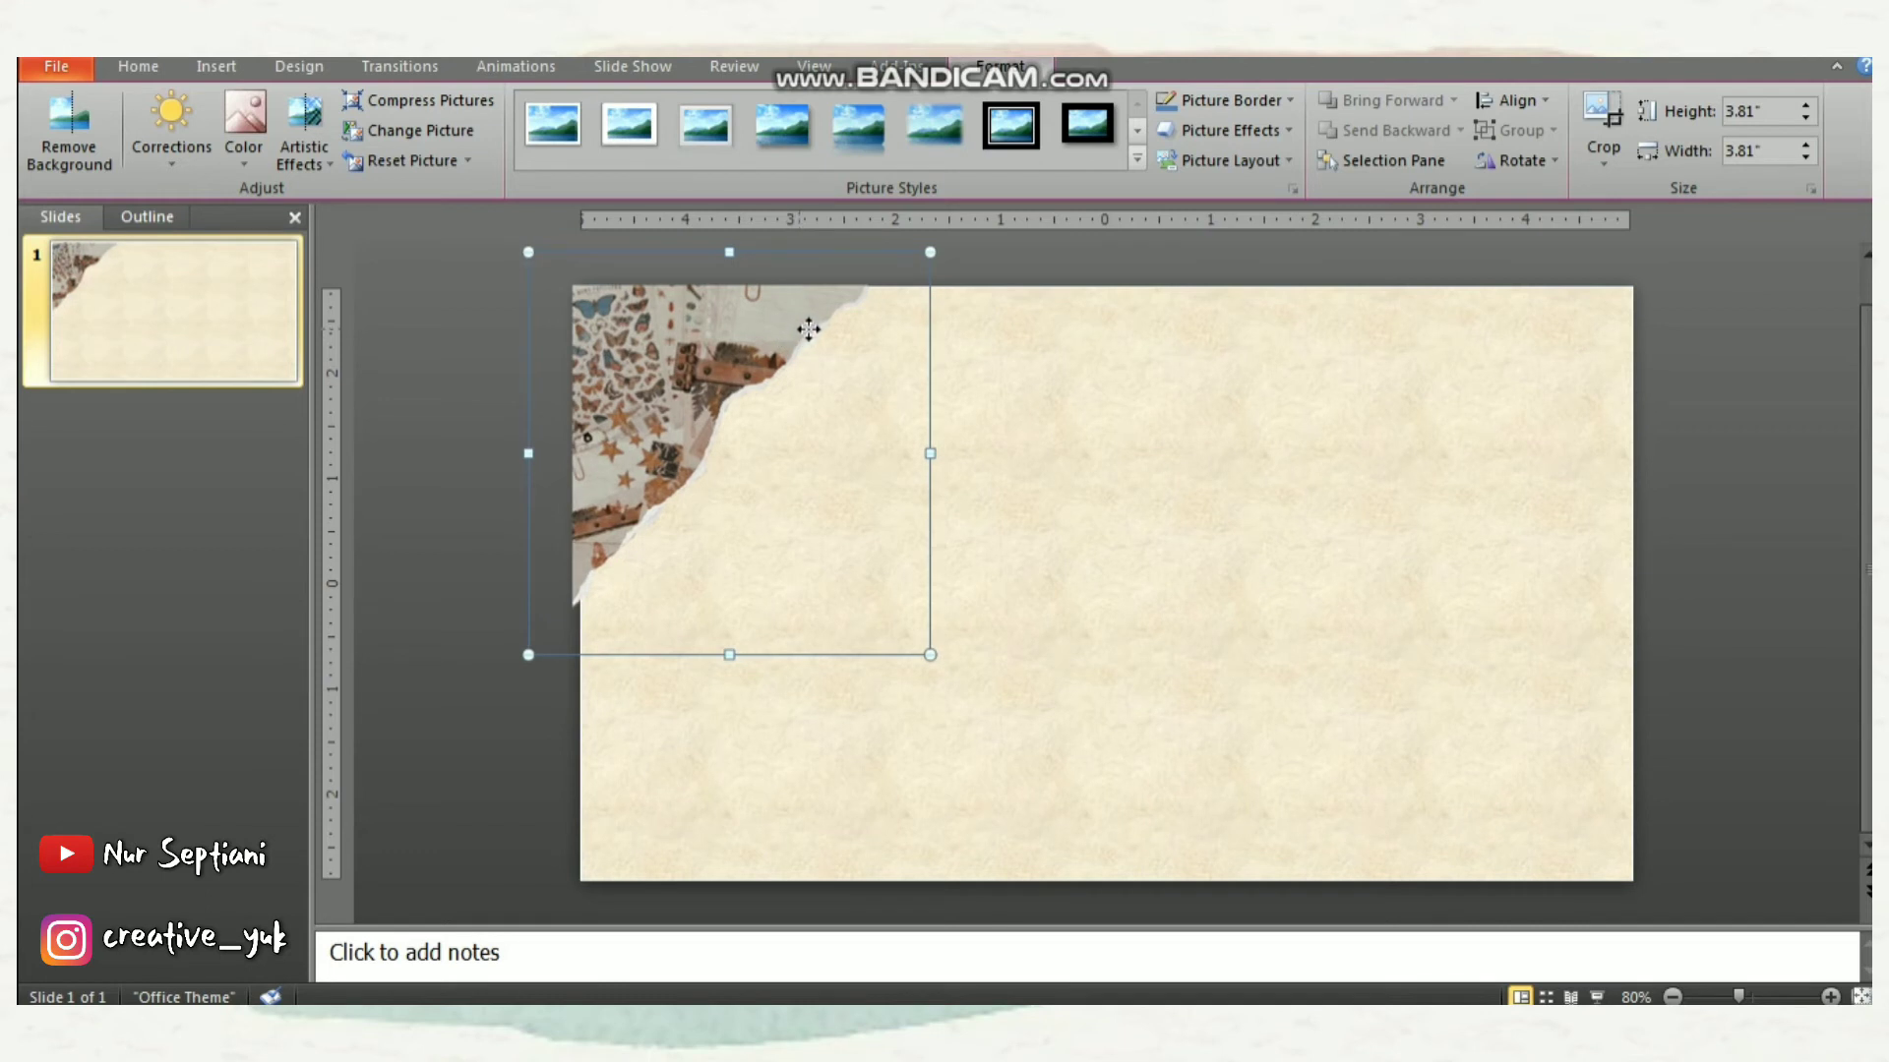
pyautogui.press('Right')
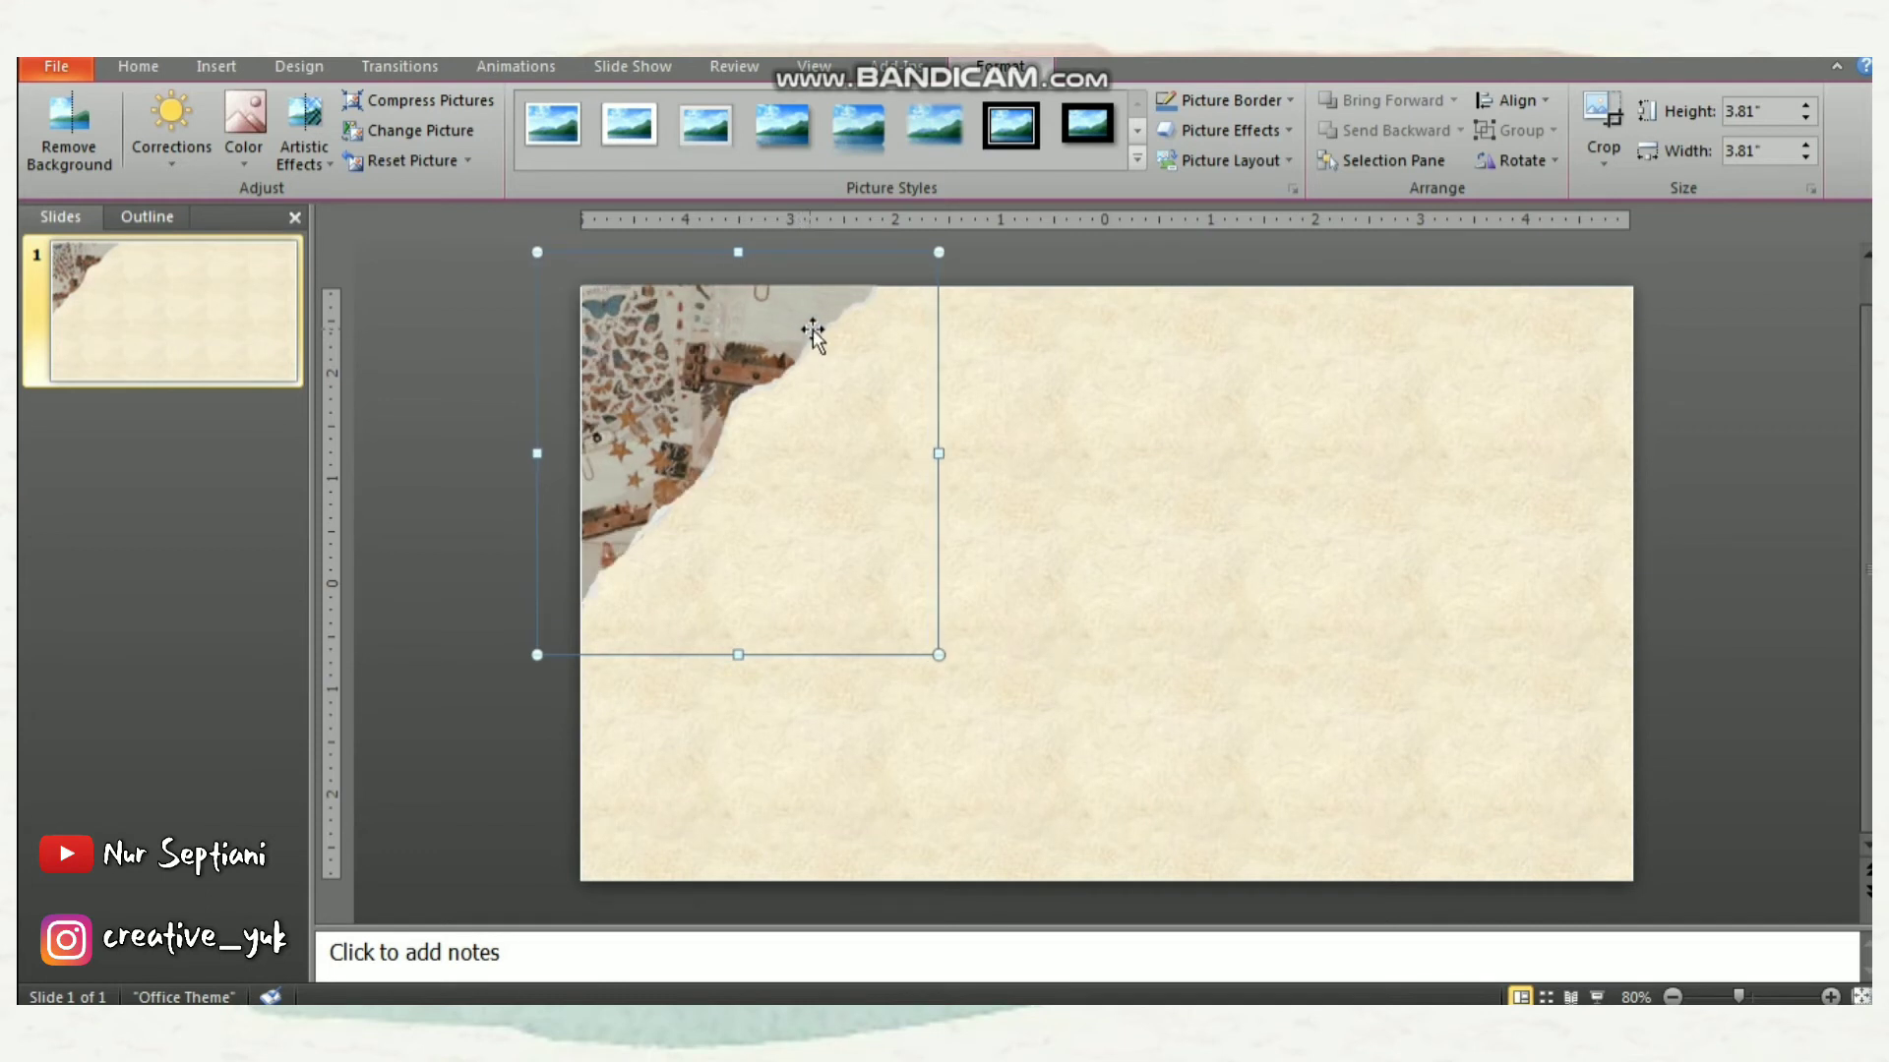
pyautogui.press('Left')
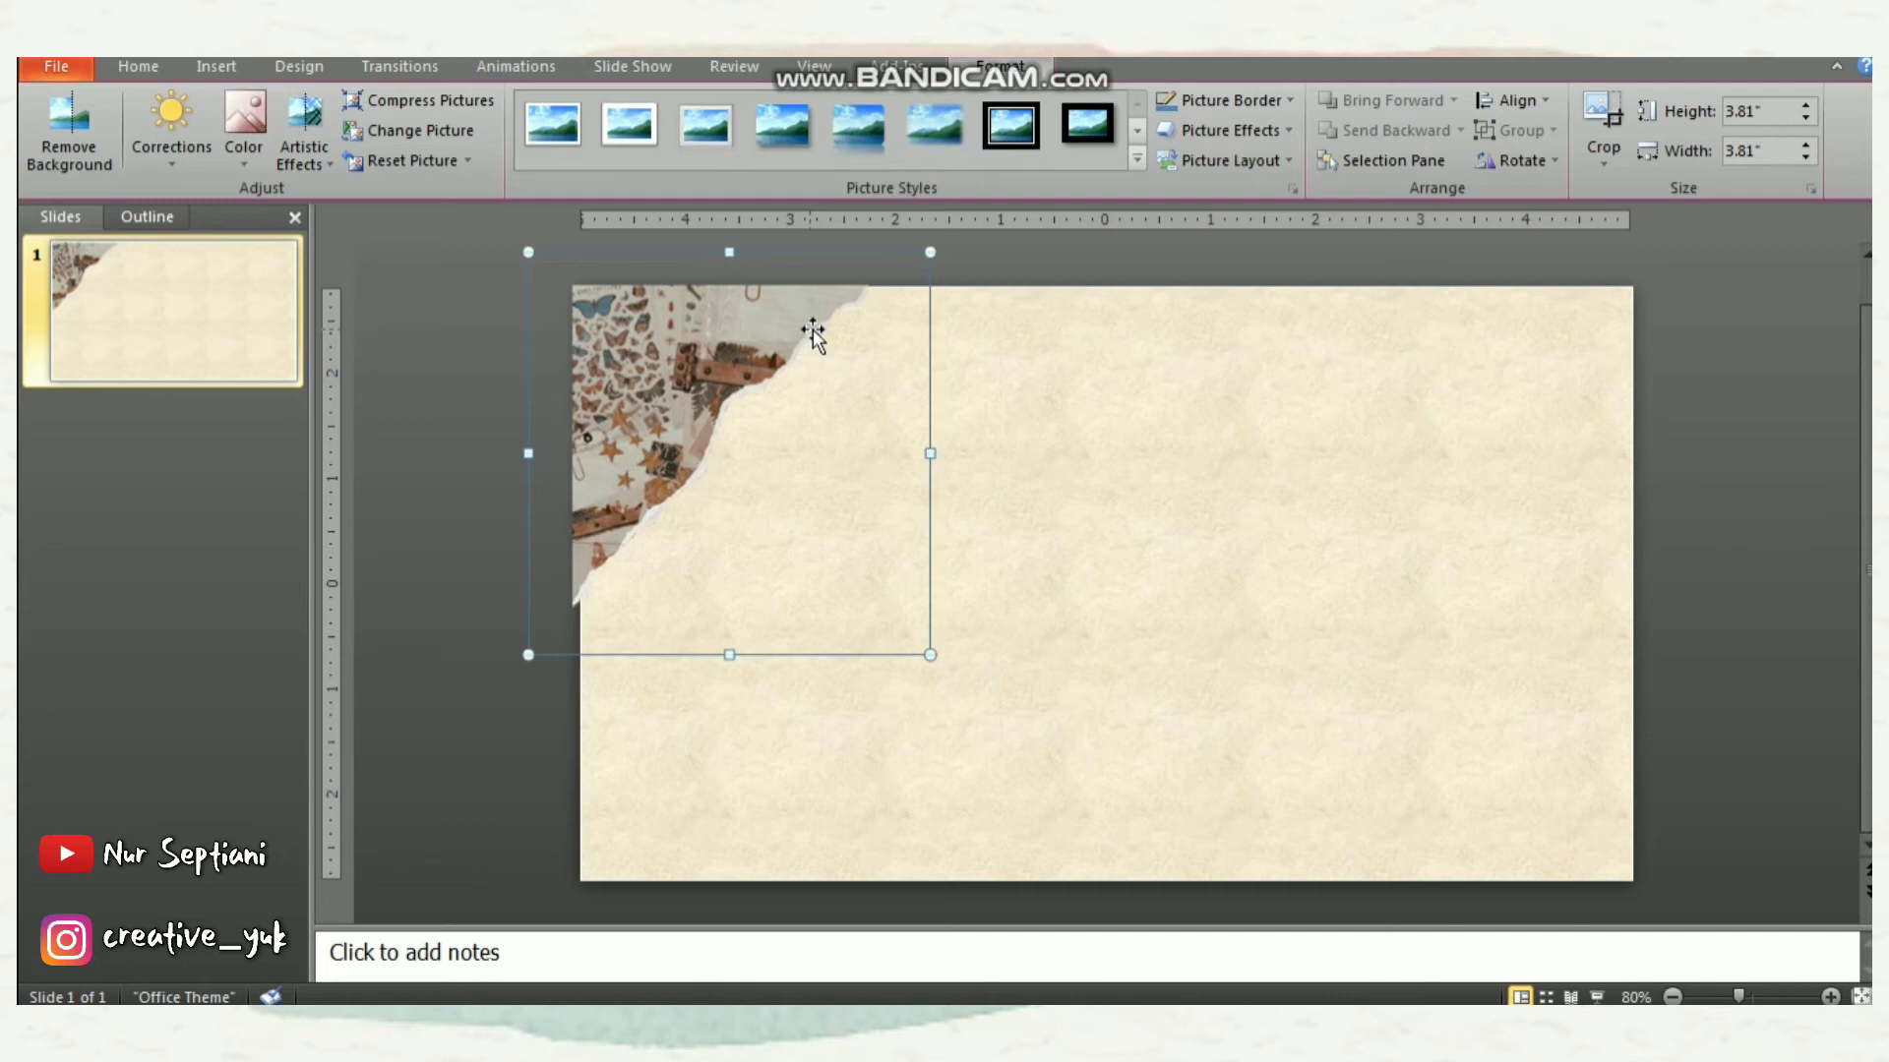
pyautogui.hotkey('ctrl', 'Right')
pyautogui.press('Right')
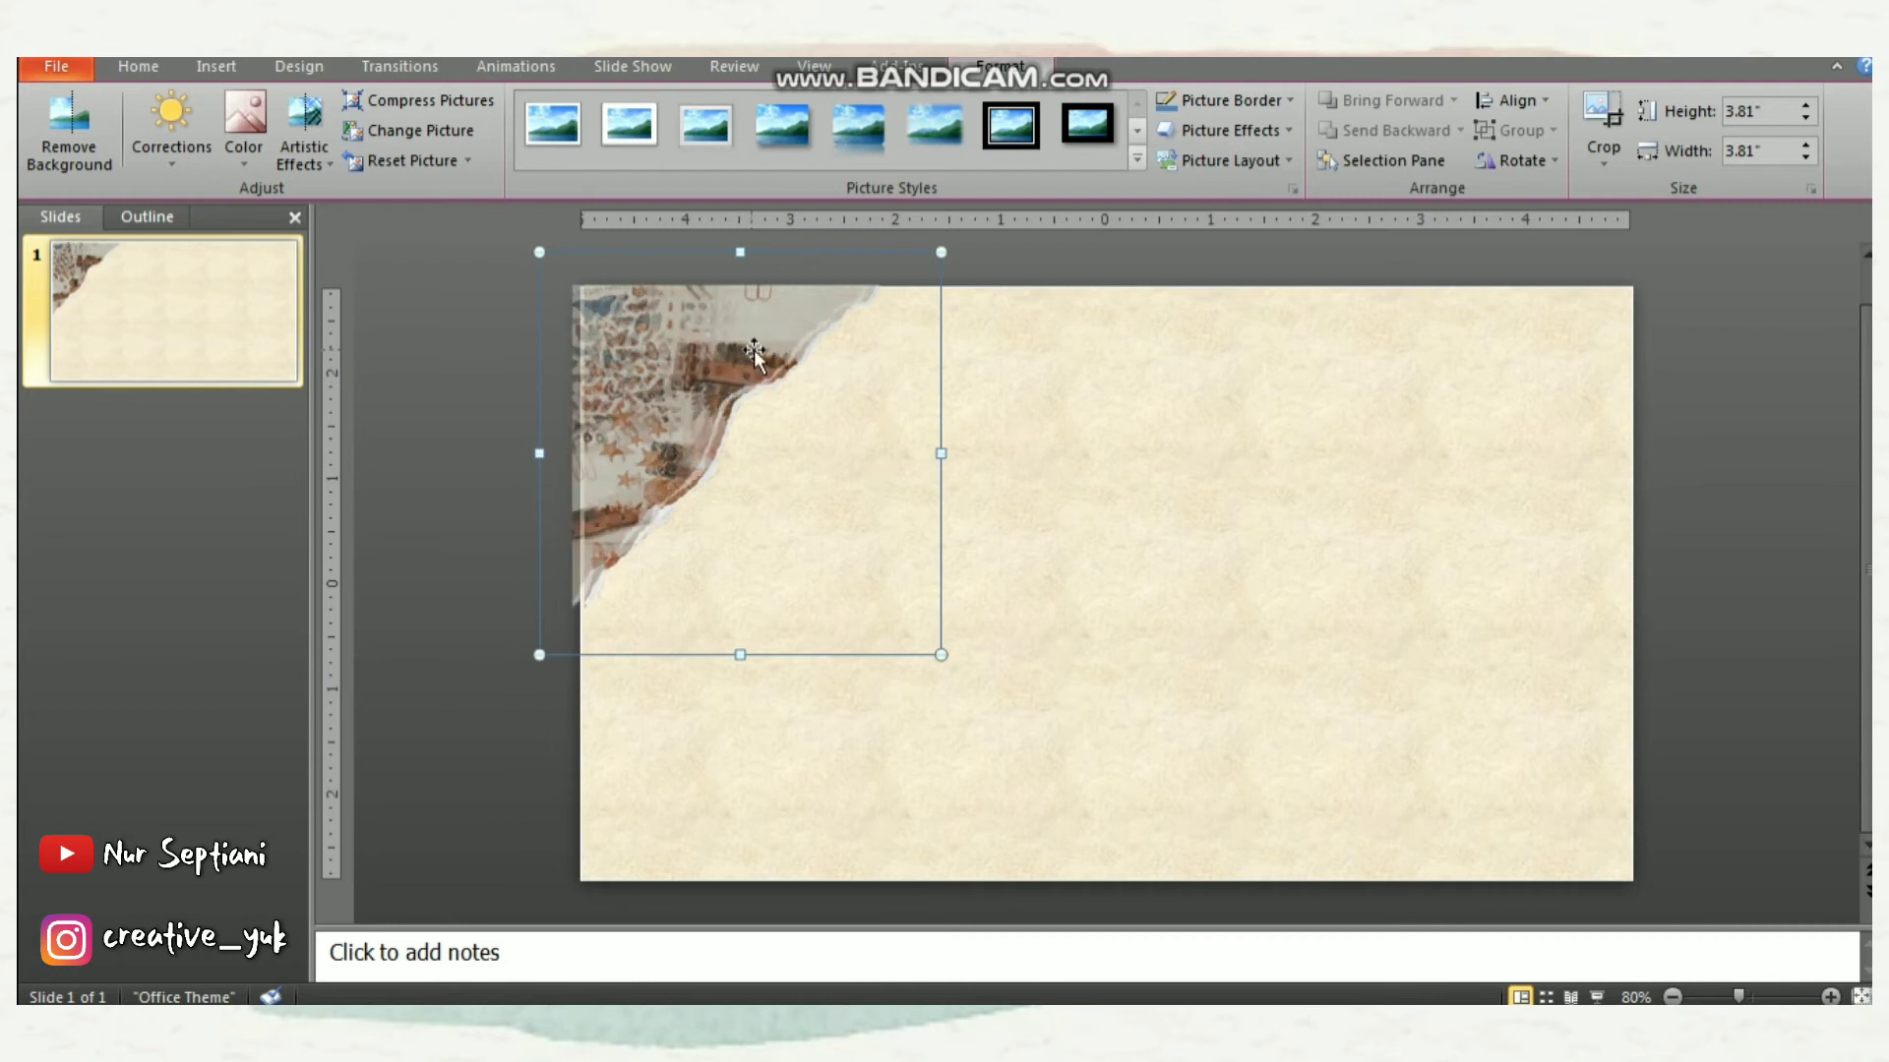
pyautogui.moveTo(756, 350); pyautogui.dragTo(745, 350)
# Try cropping the torn-paper picture's left edge to the slide edge, undoing and restoring the change
pyautogui.click(1601, 115)
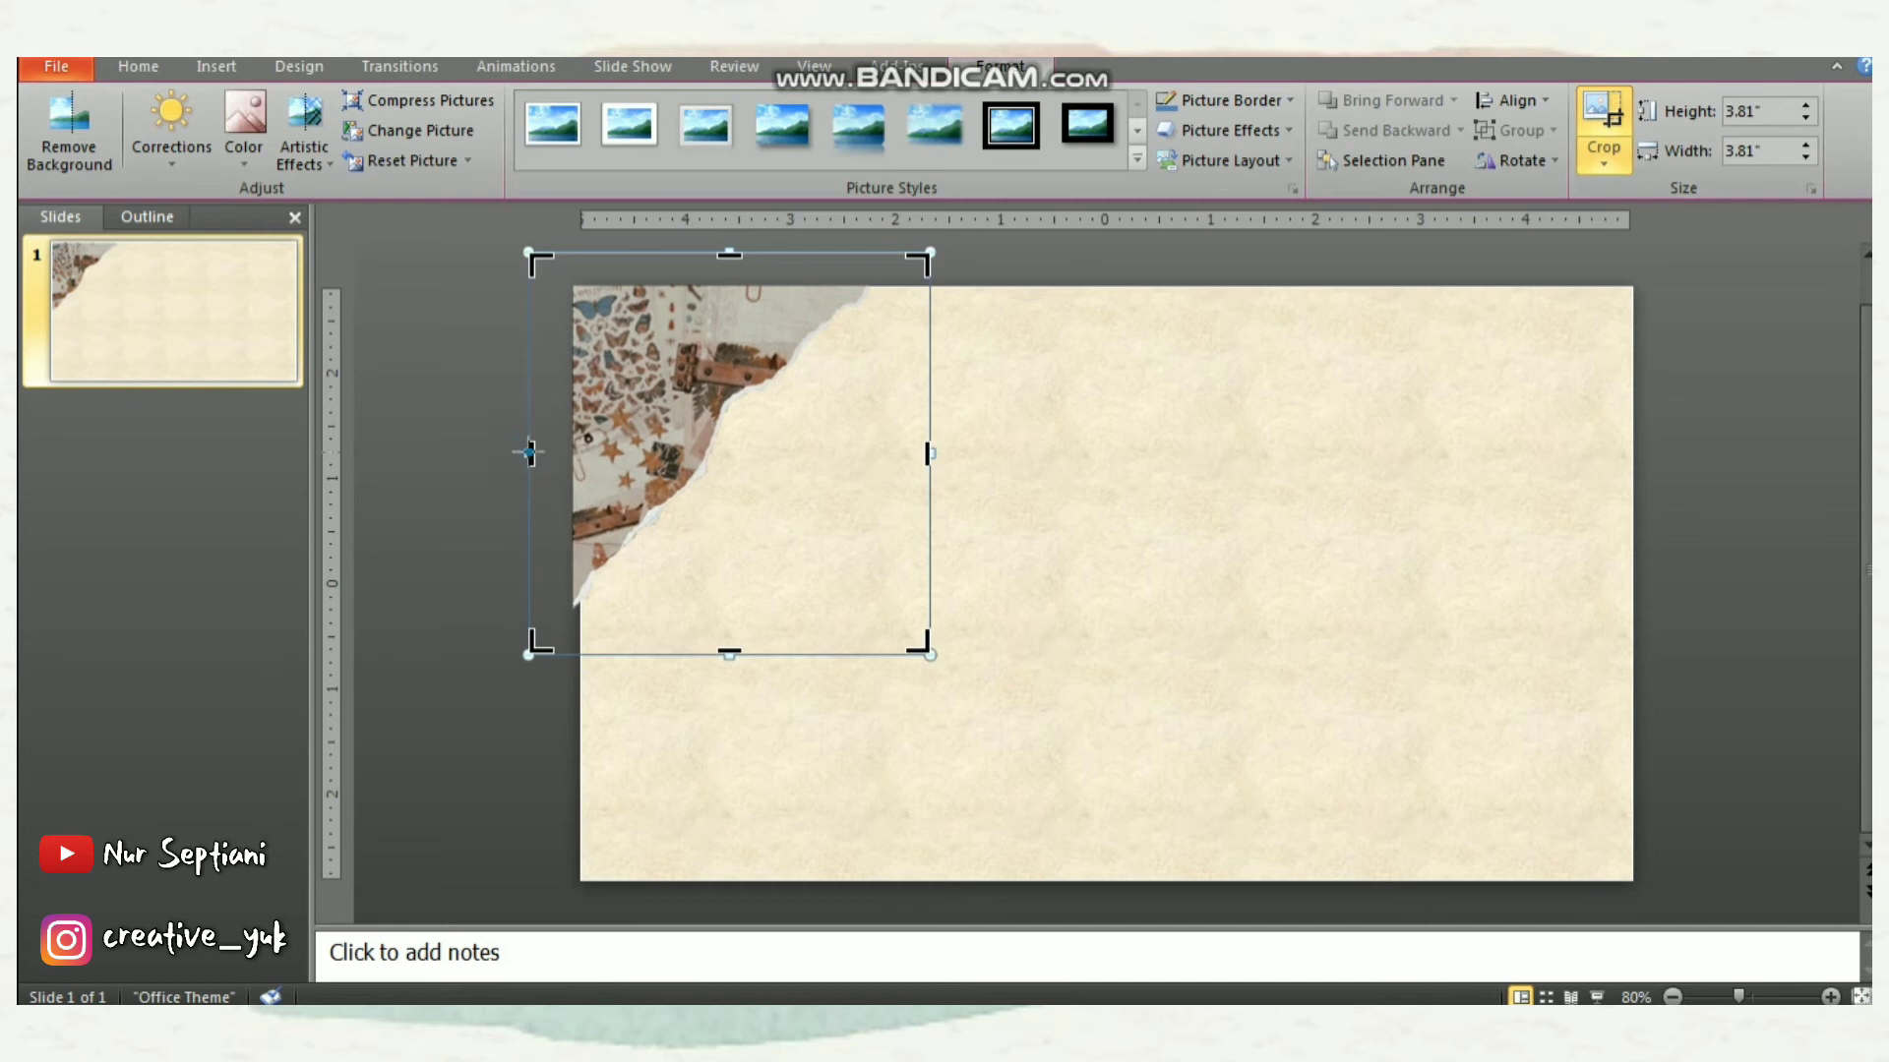
pyautogui.moveTo(529, 452); pyautogui.dragTo(578, 457)
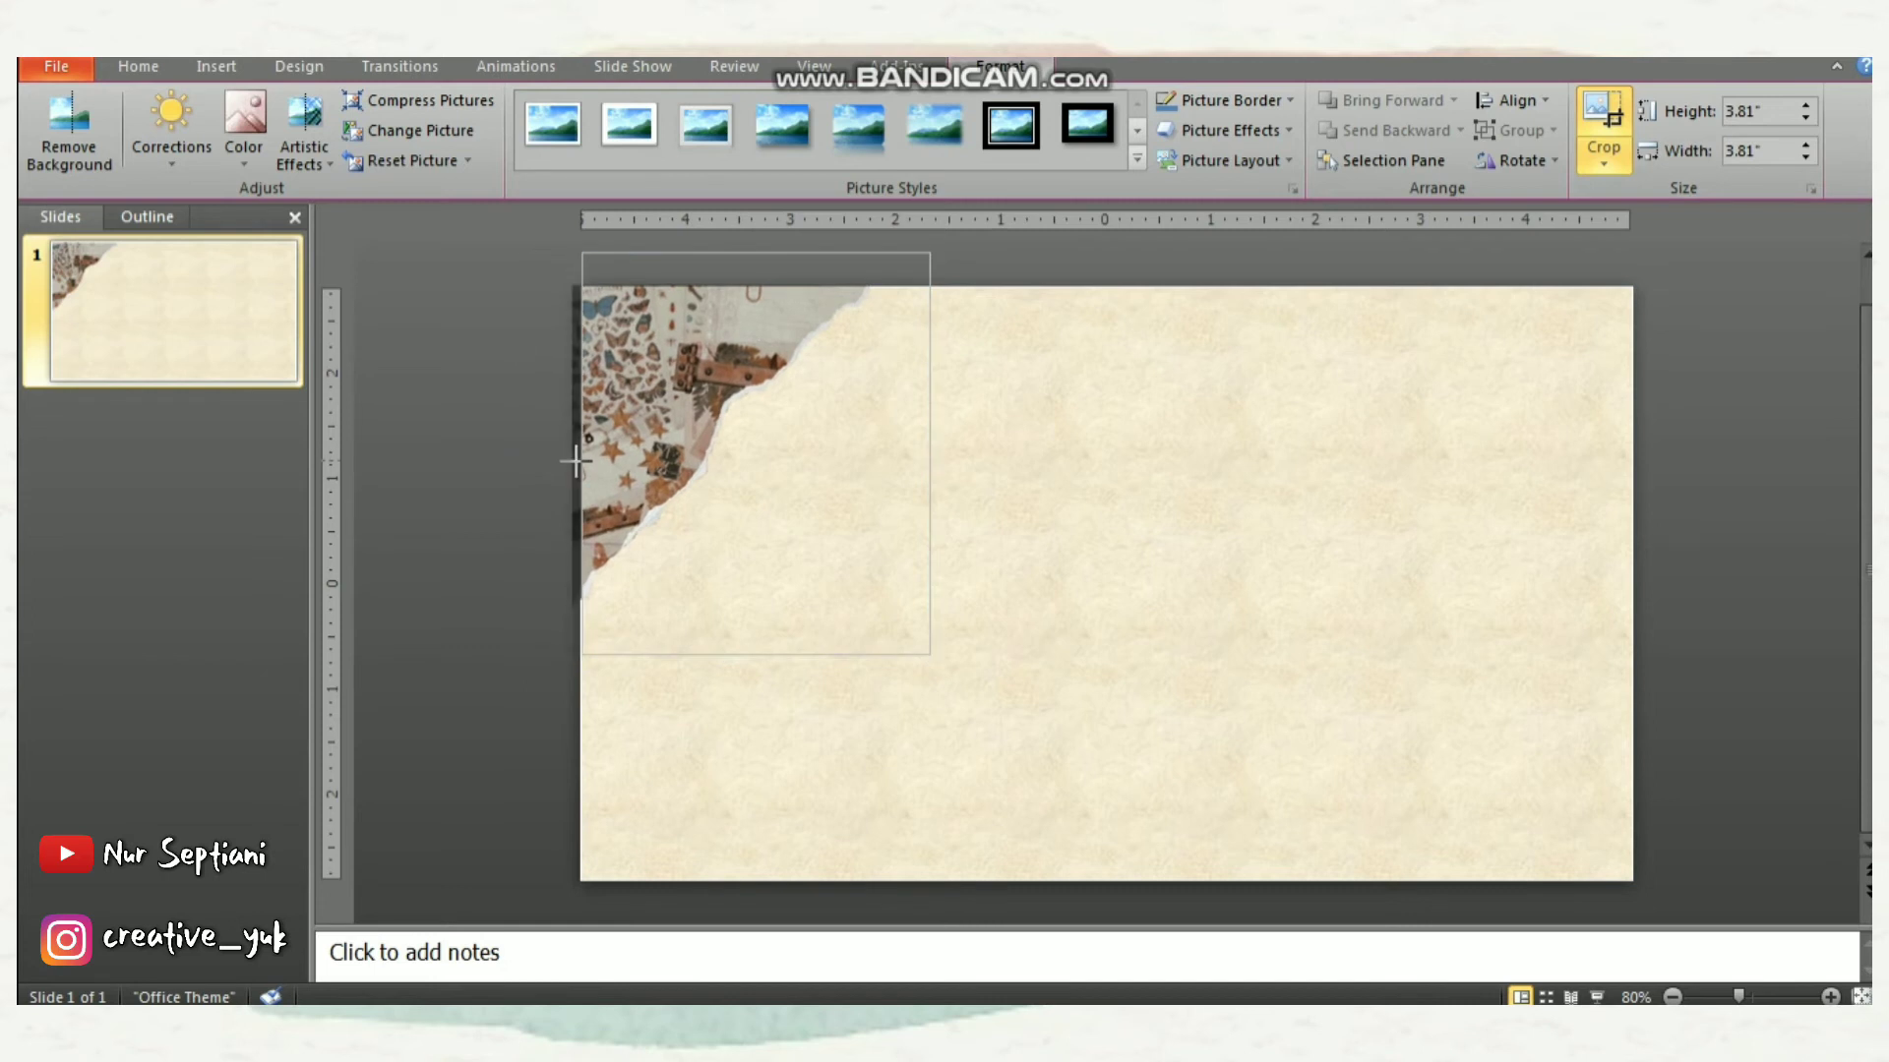
pyautogui.moveTo(570, 459); pyautogui.dragTo(575, 462)
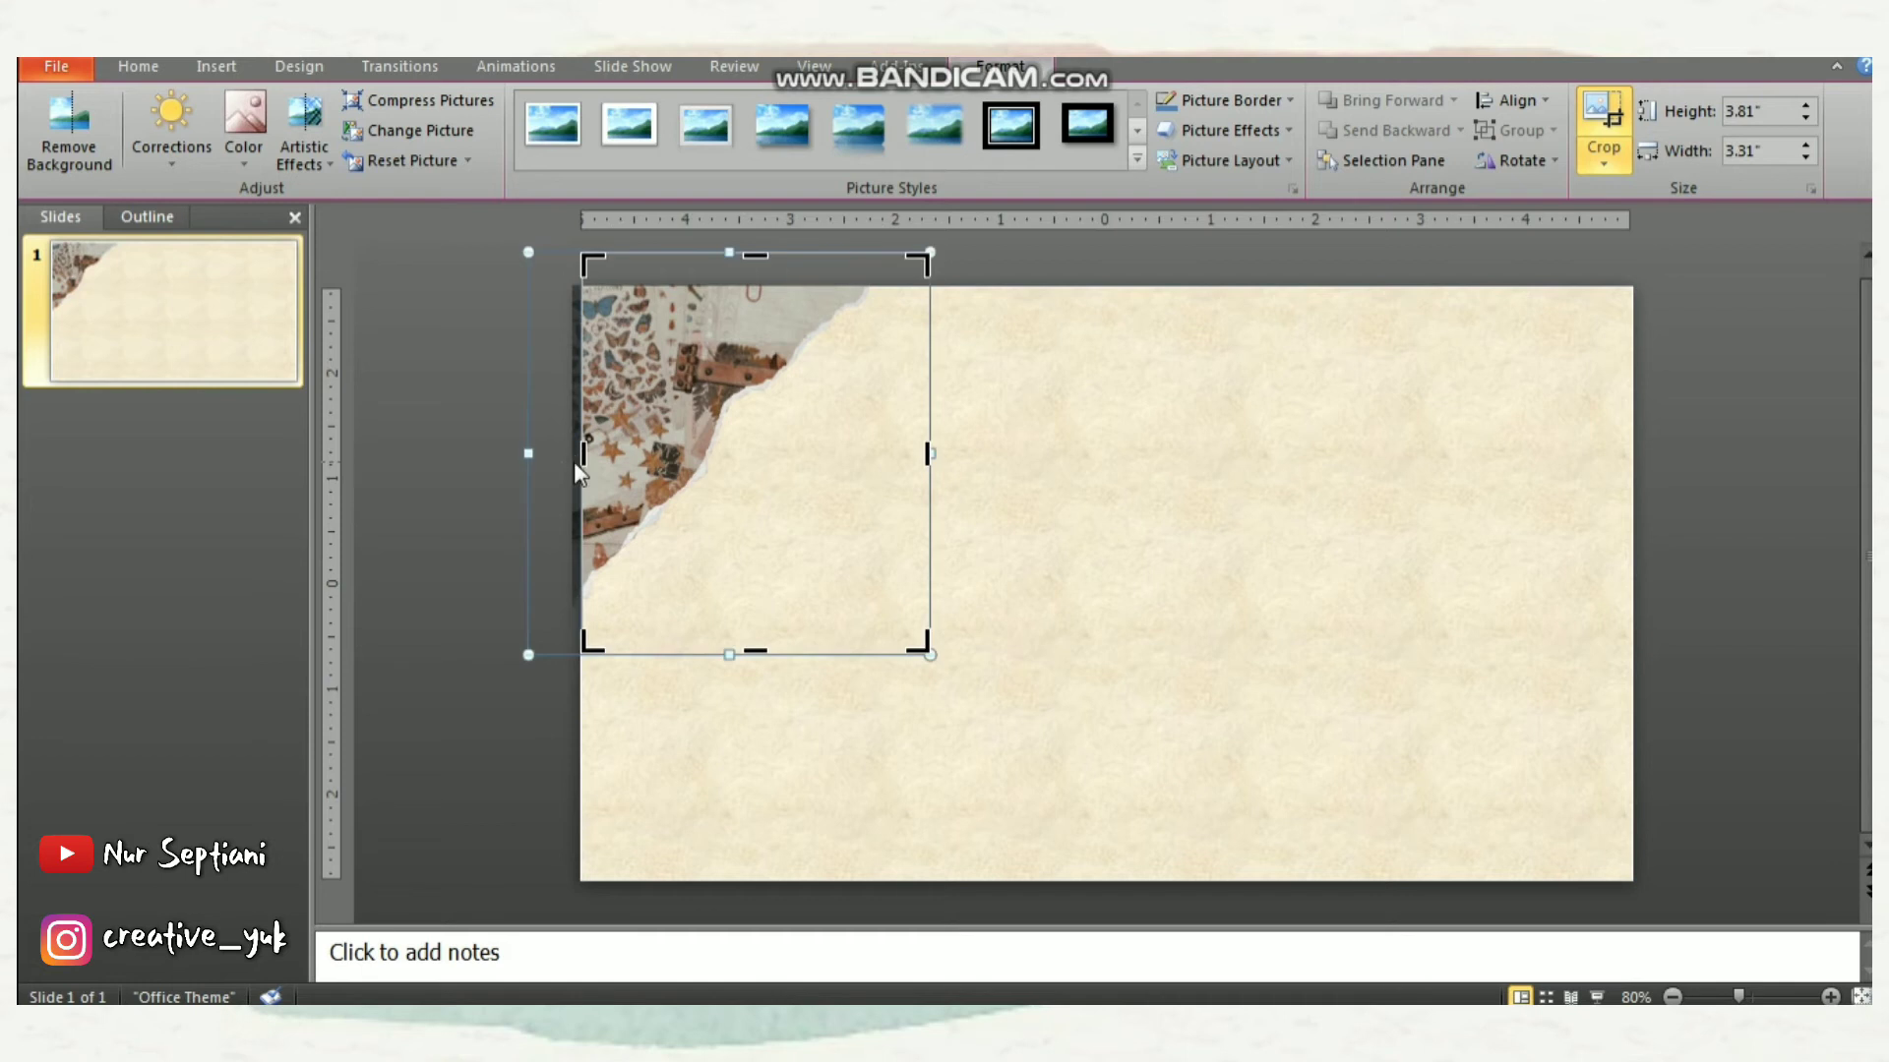
pyautogui.press('Delete')
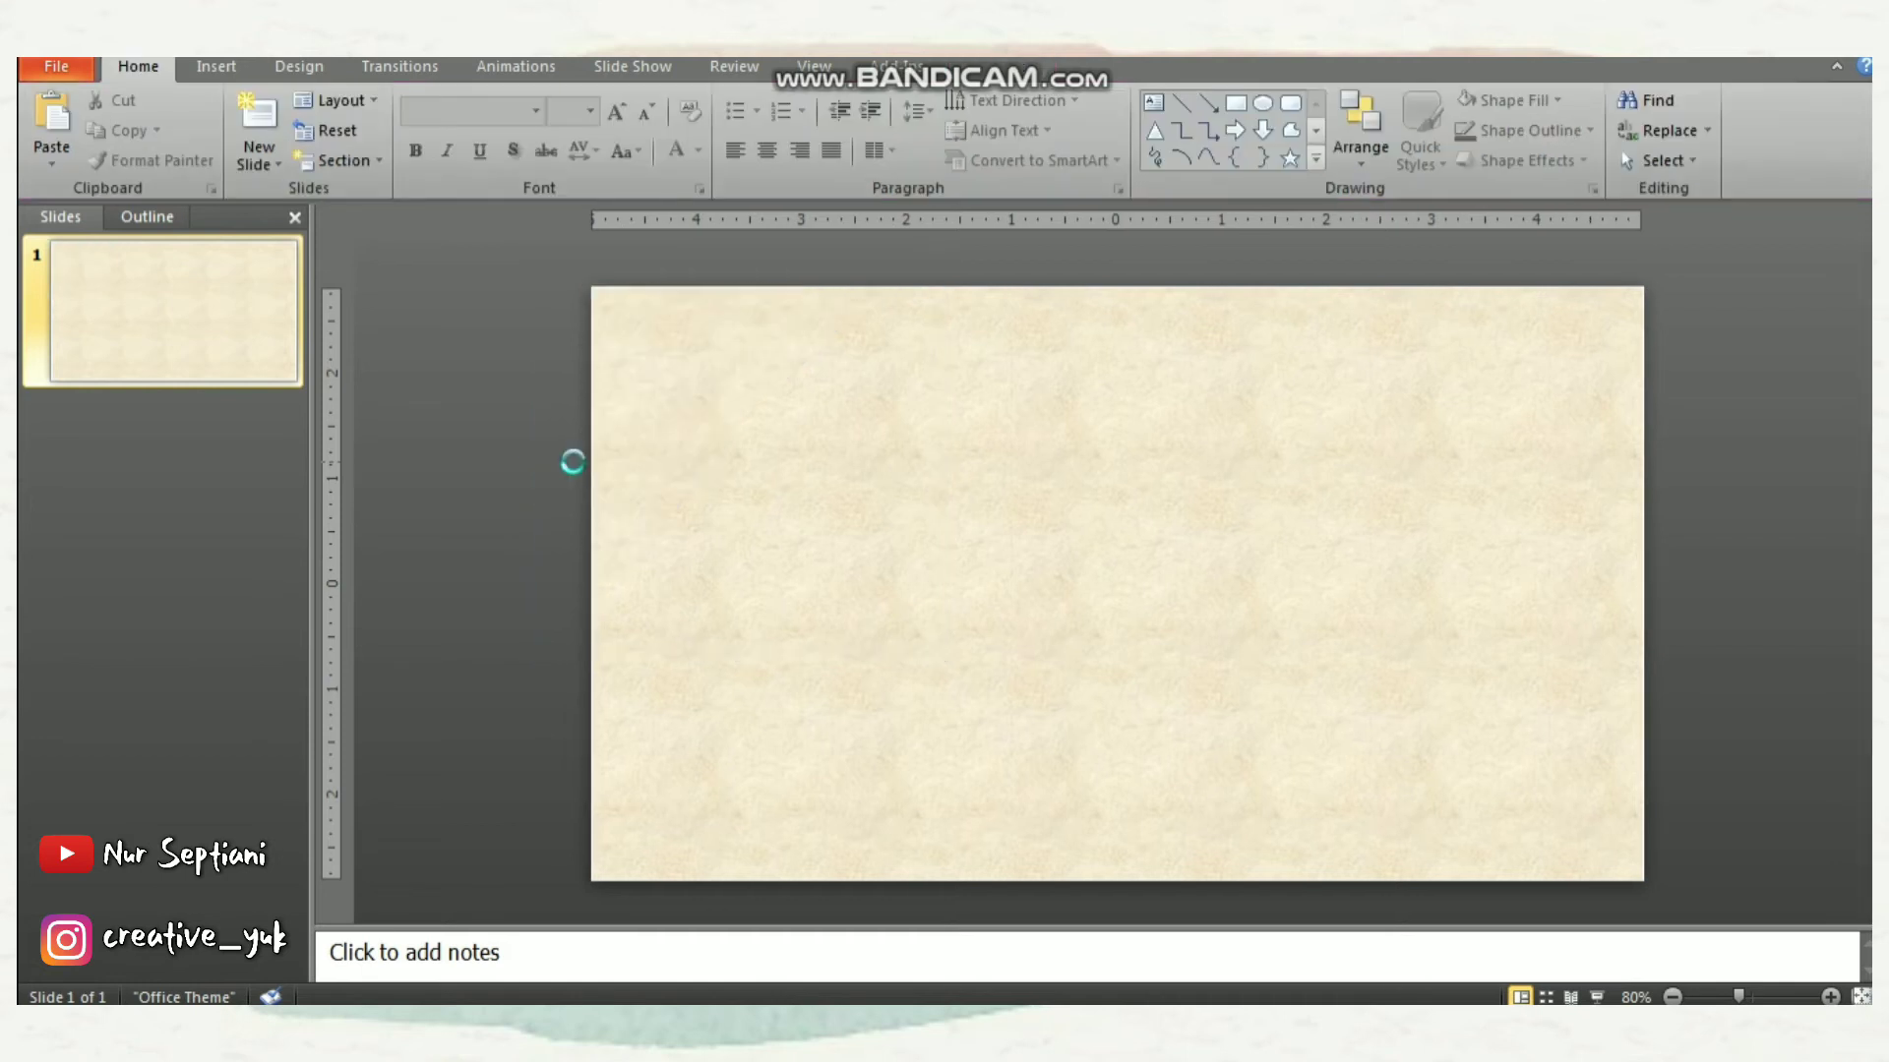
pyautogui.hotkey('ctrl', 'z')
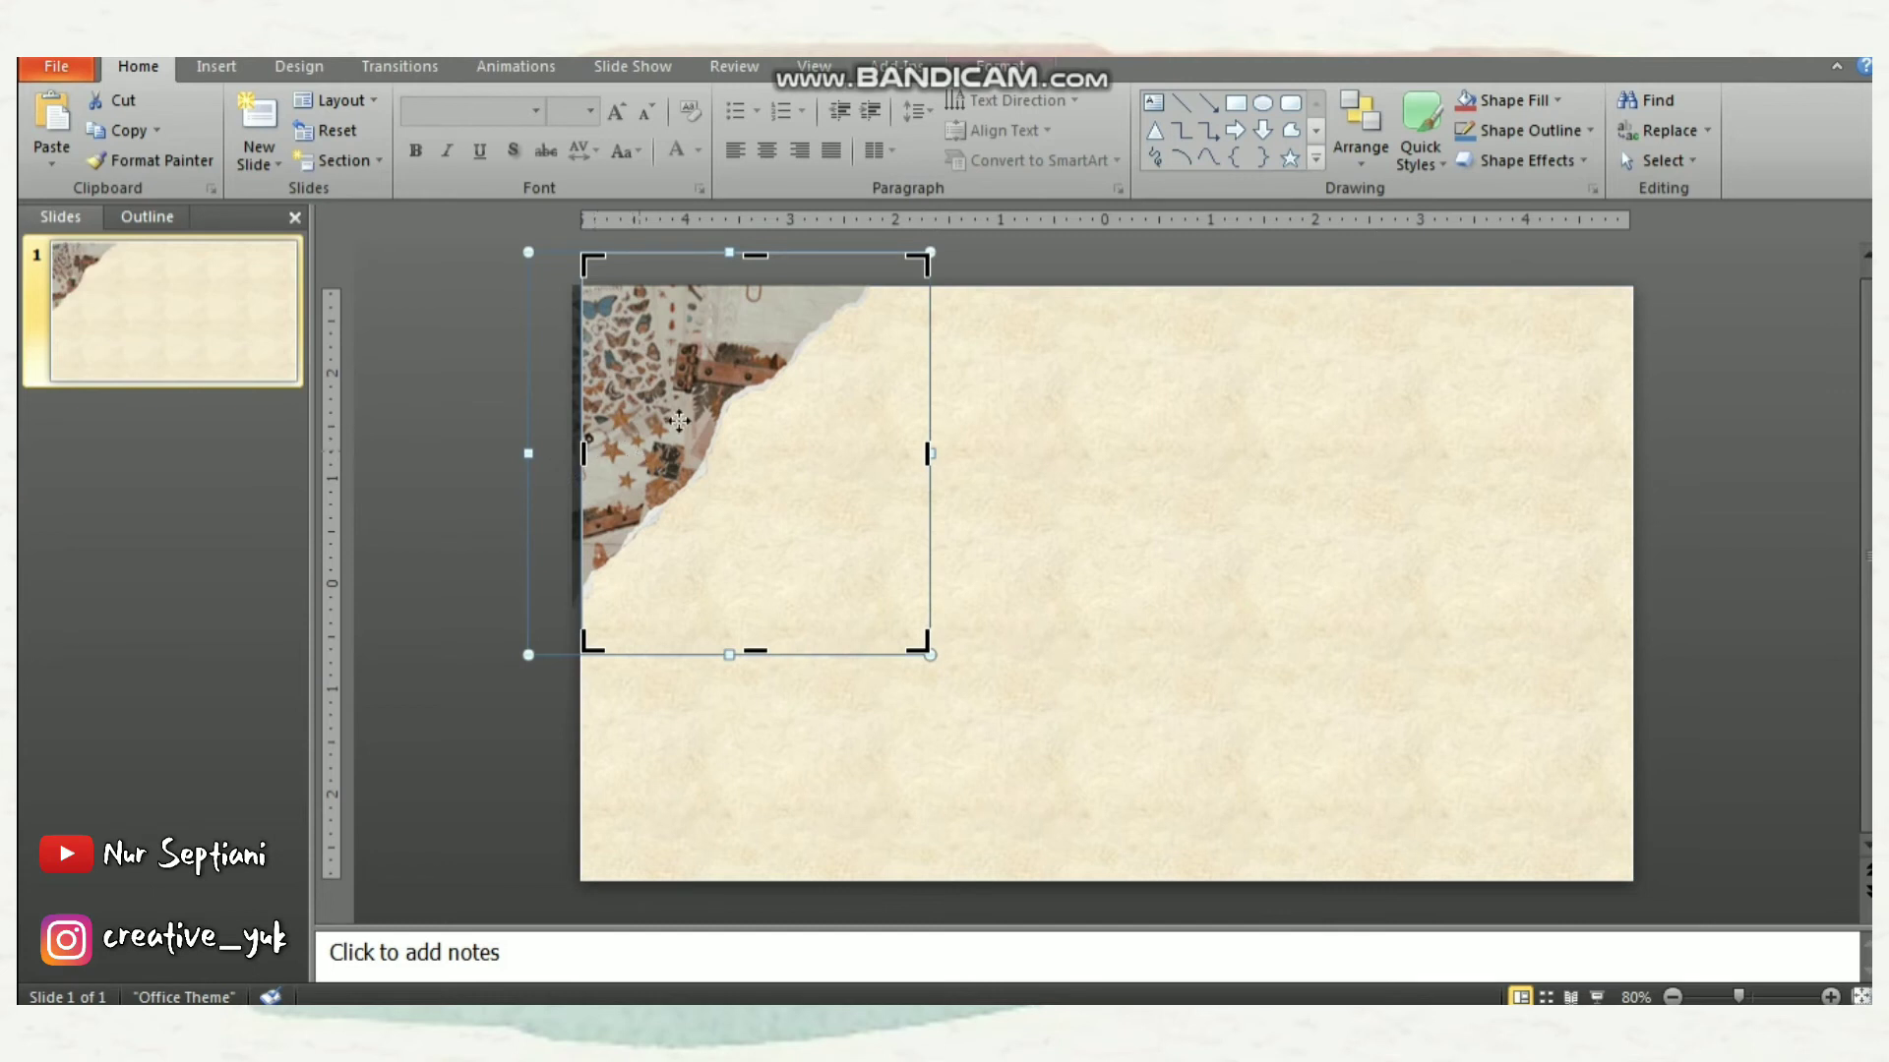
pyautogui.click(1110, 377)
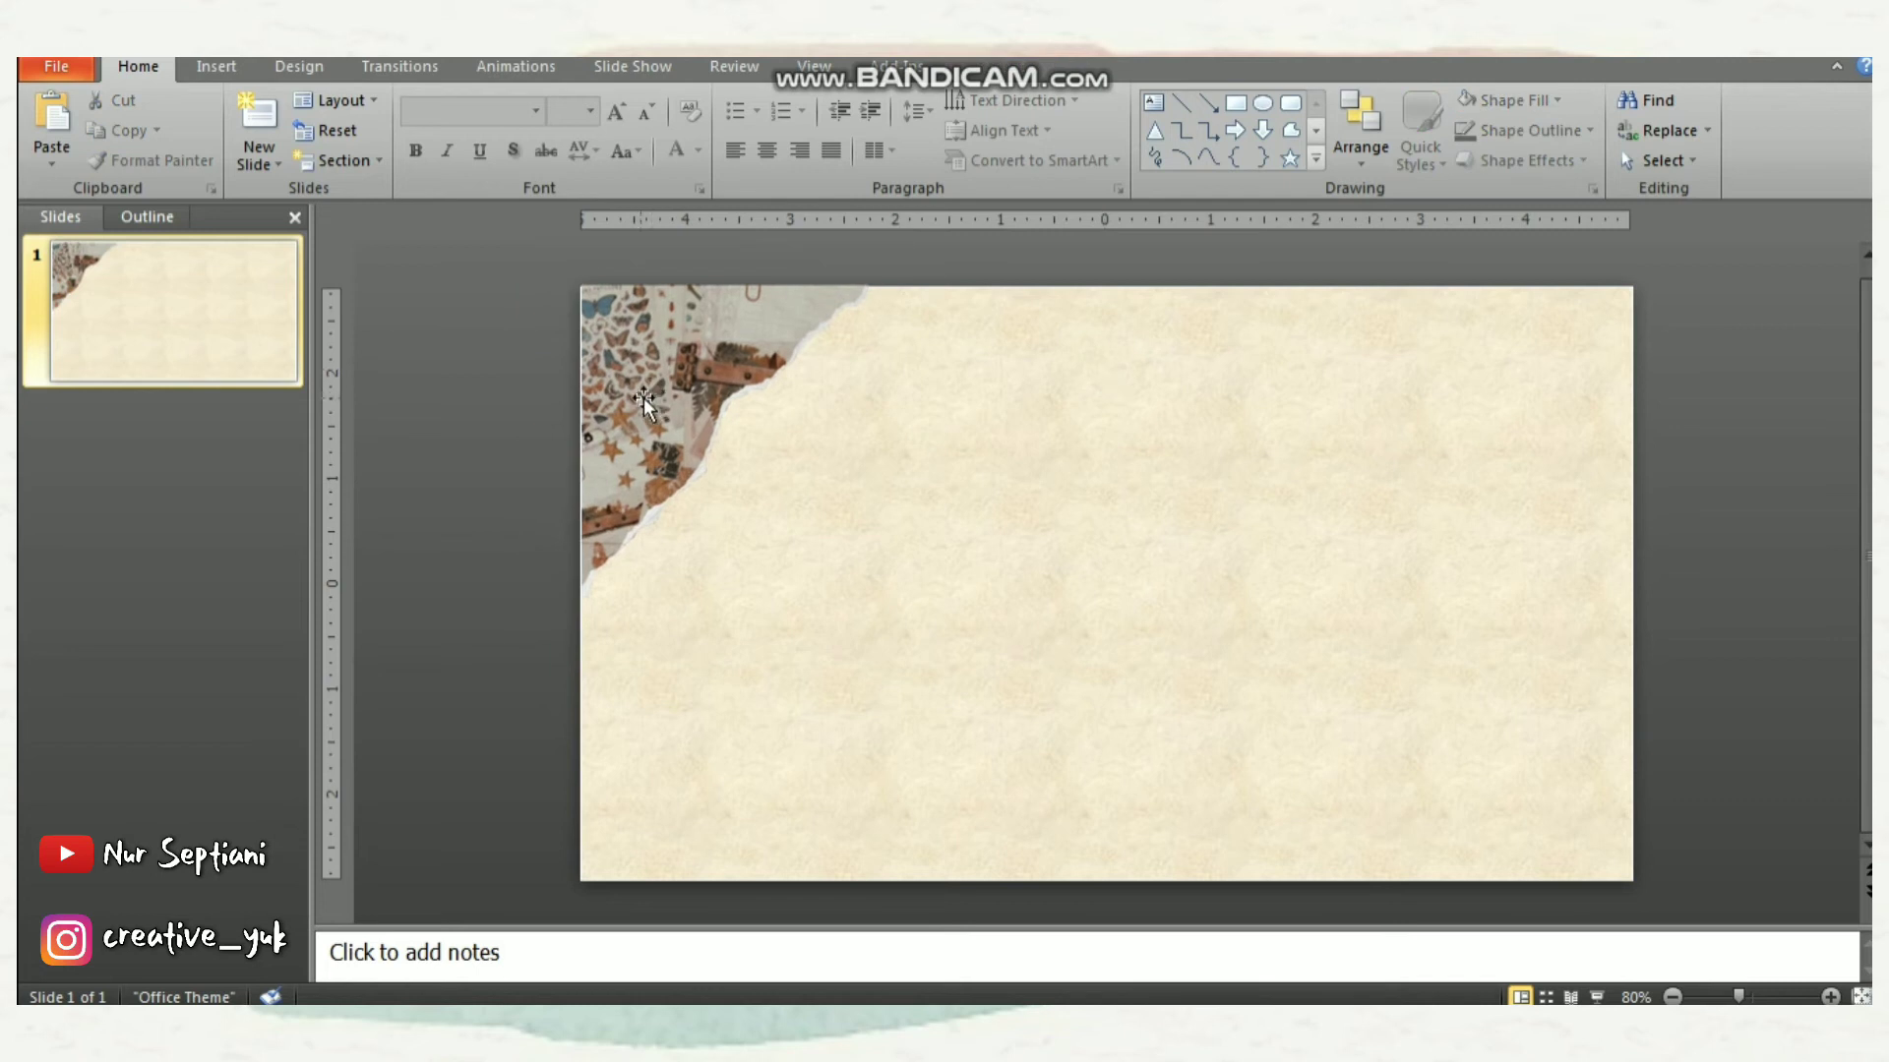
# Resize the torn-paper picture from its top handle and shift it flush into the top-left corner
pyautogui.click(644, 403)
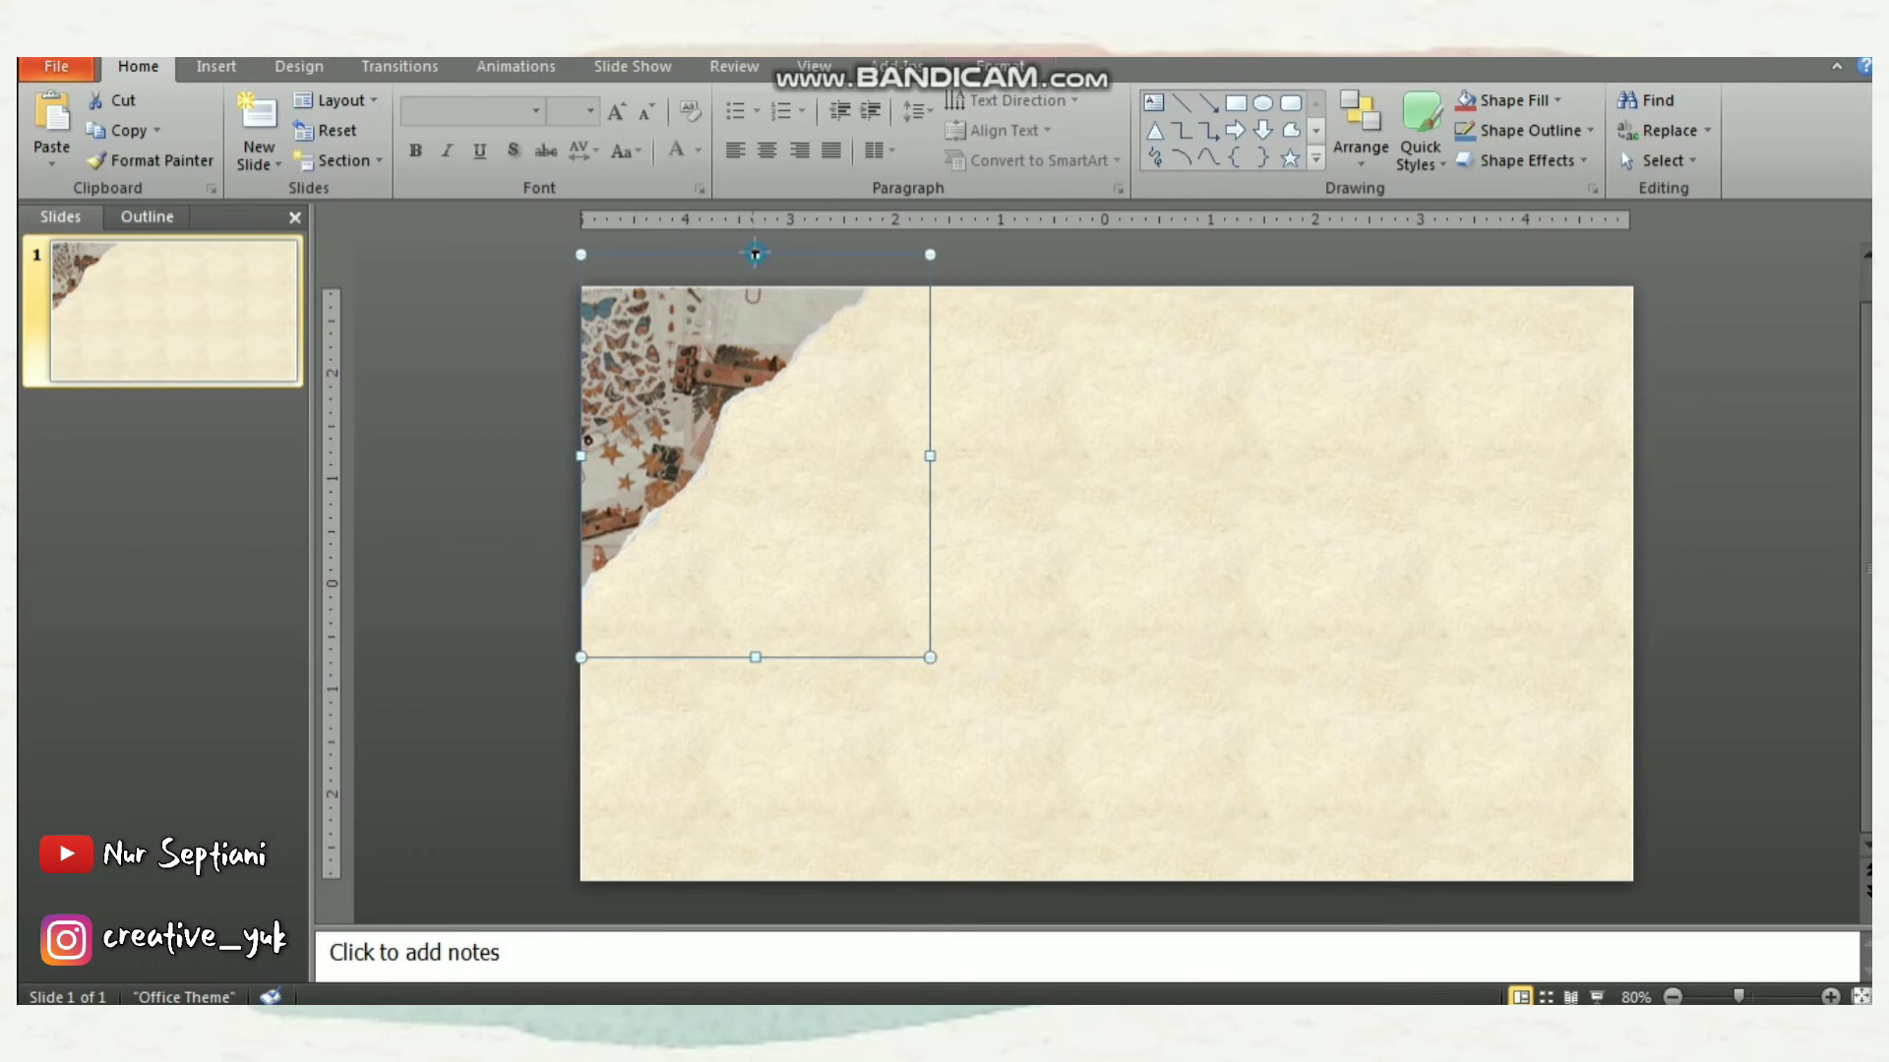
pyautogui.moveTo(755, 255); pyautogui.dragTo(755, 292)
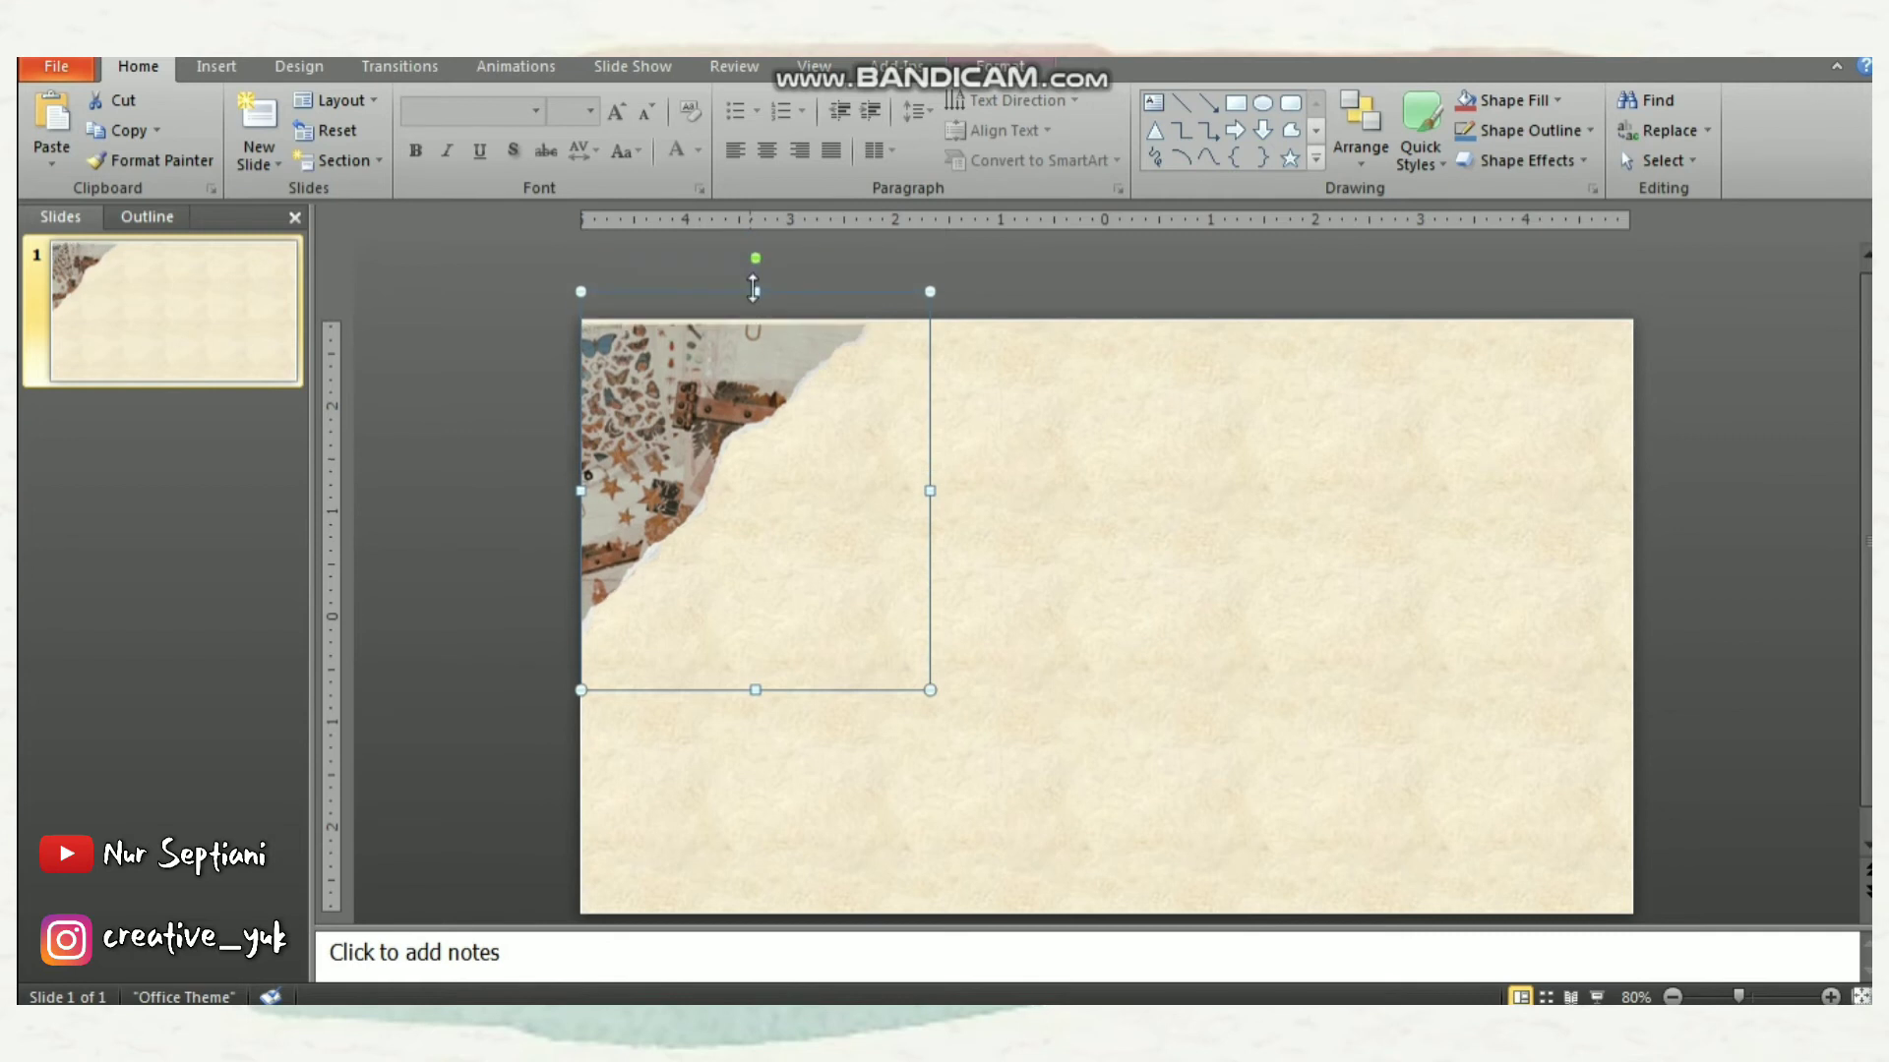
pyautogui.click(536, 397)
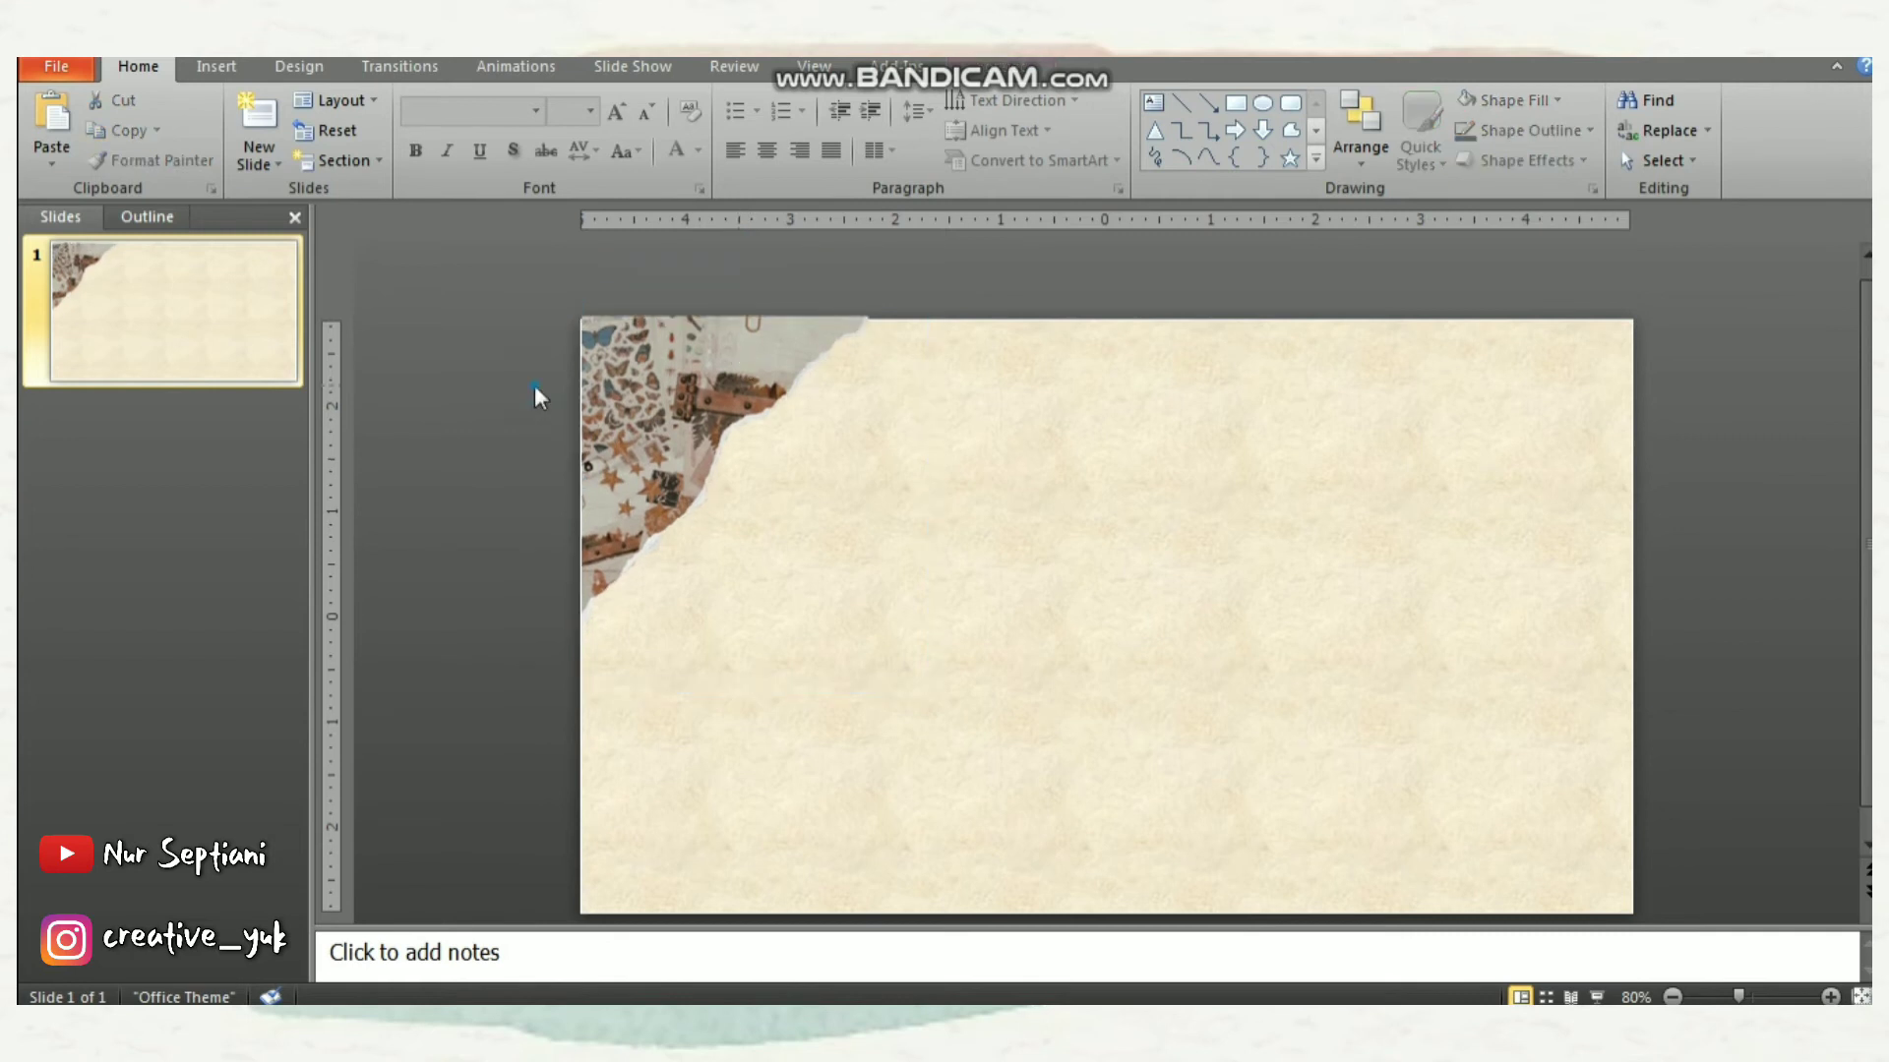
pyautogui.click(618, 386)
pyautogui.moveTo(619, 391); pyautogui.dragTo(612, 391)
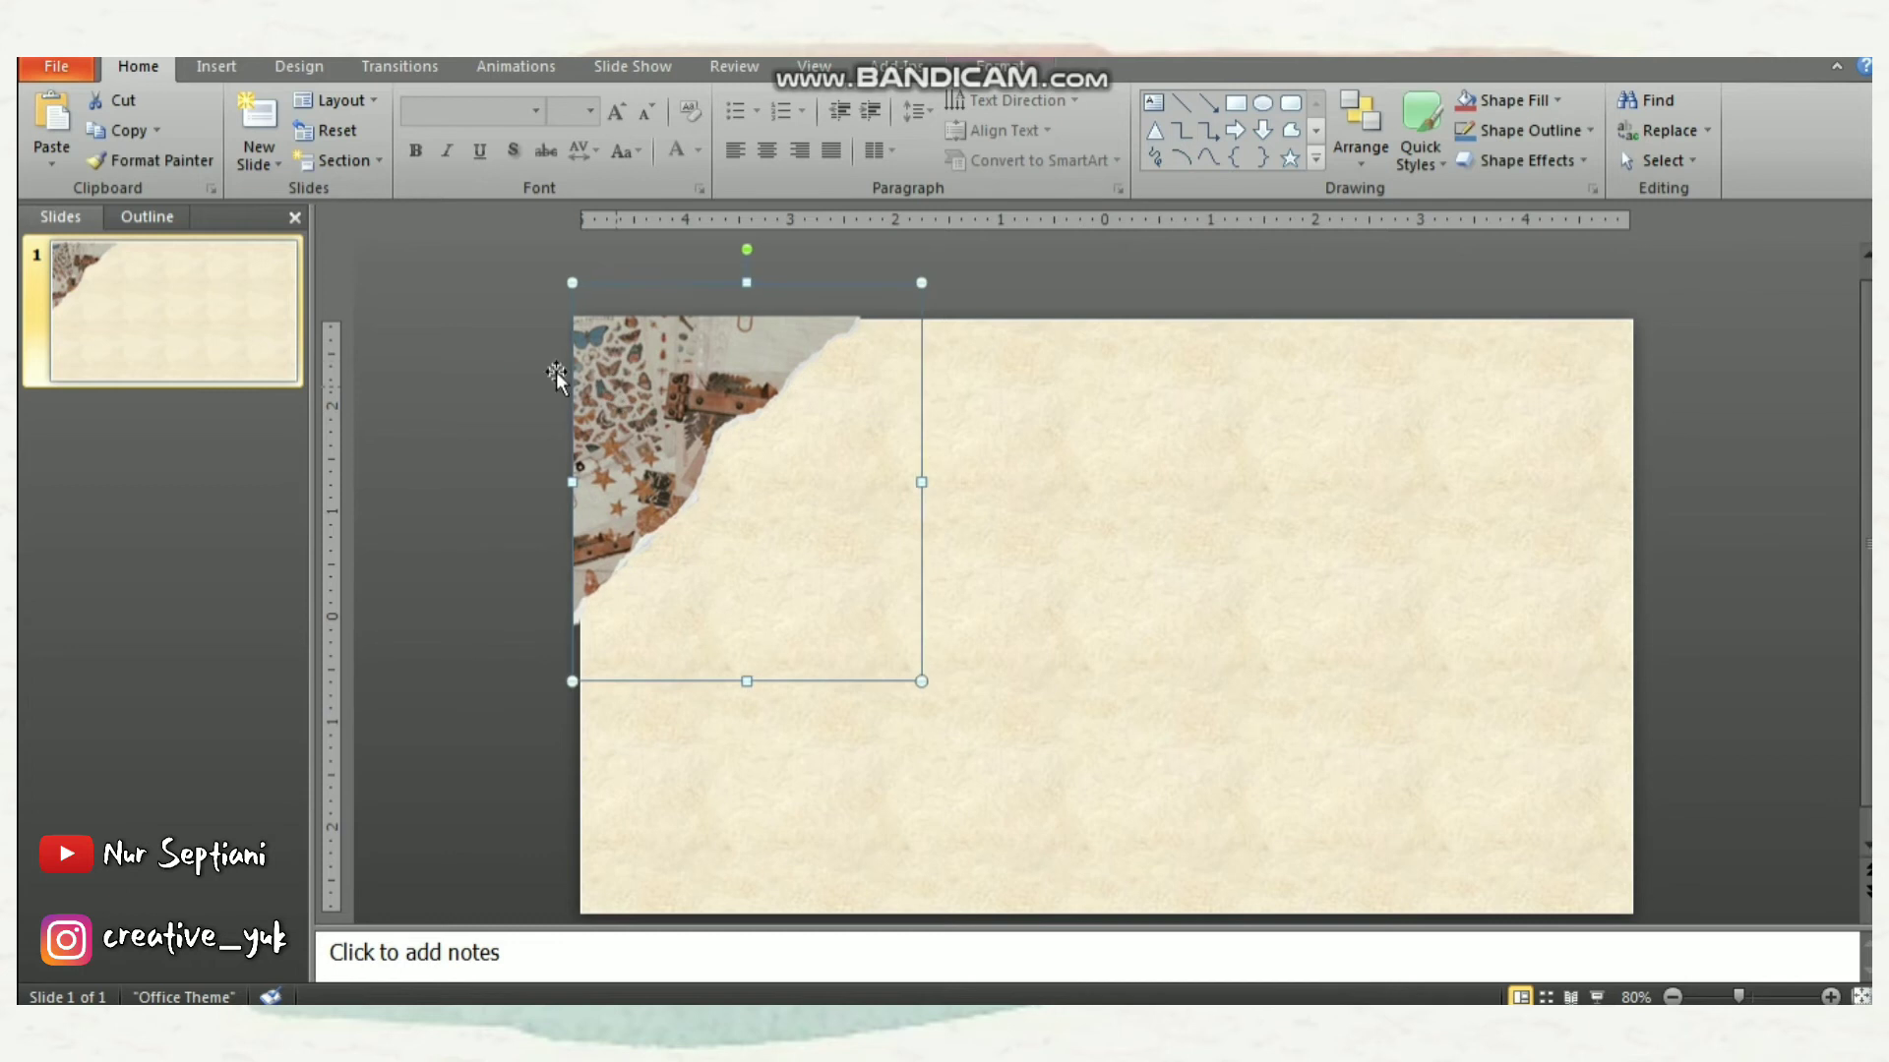
pyautogui.click(531, 367)
# Insert the ppt5 newspaper collage picture onto the slide
pyautogui.click(215, 66)
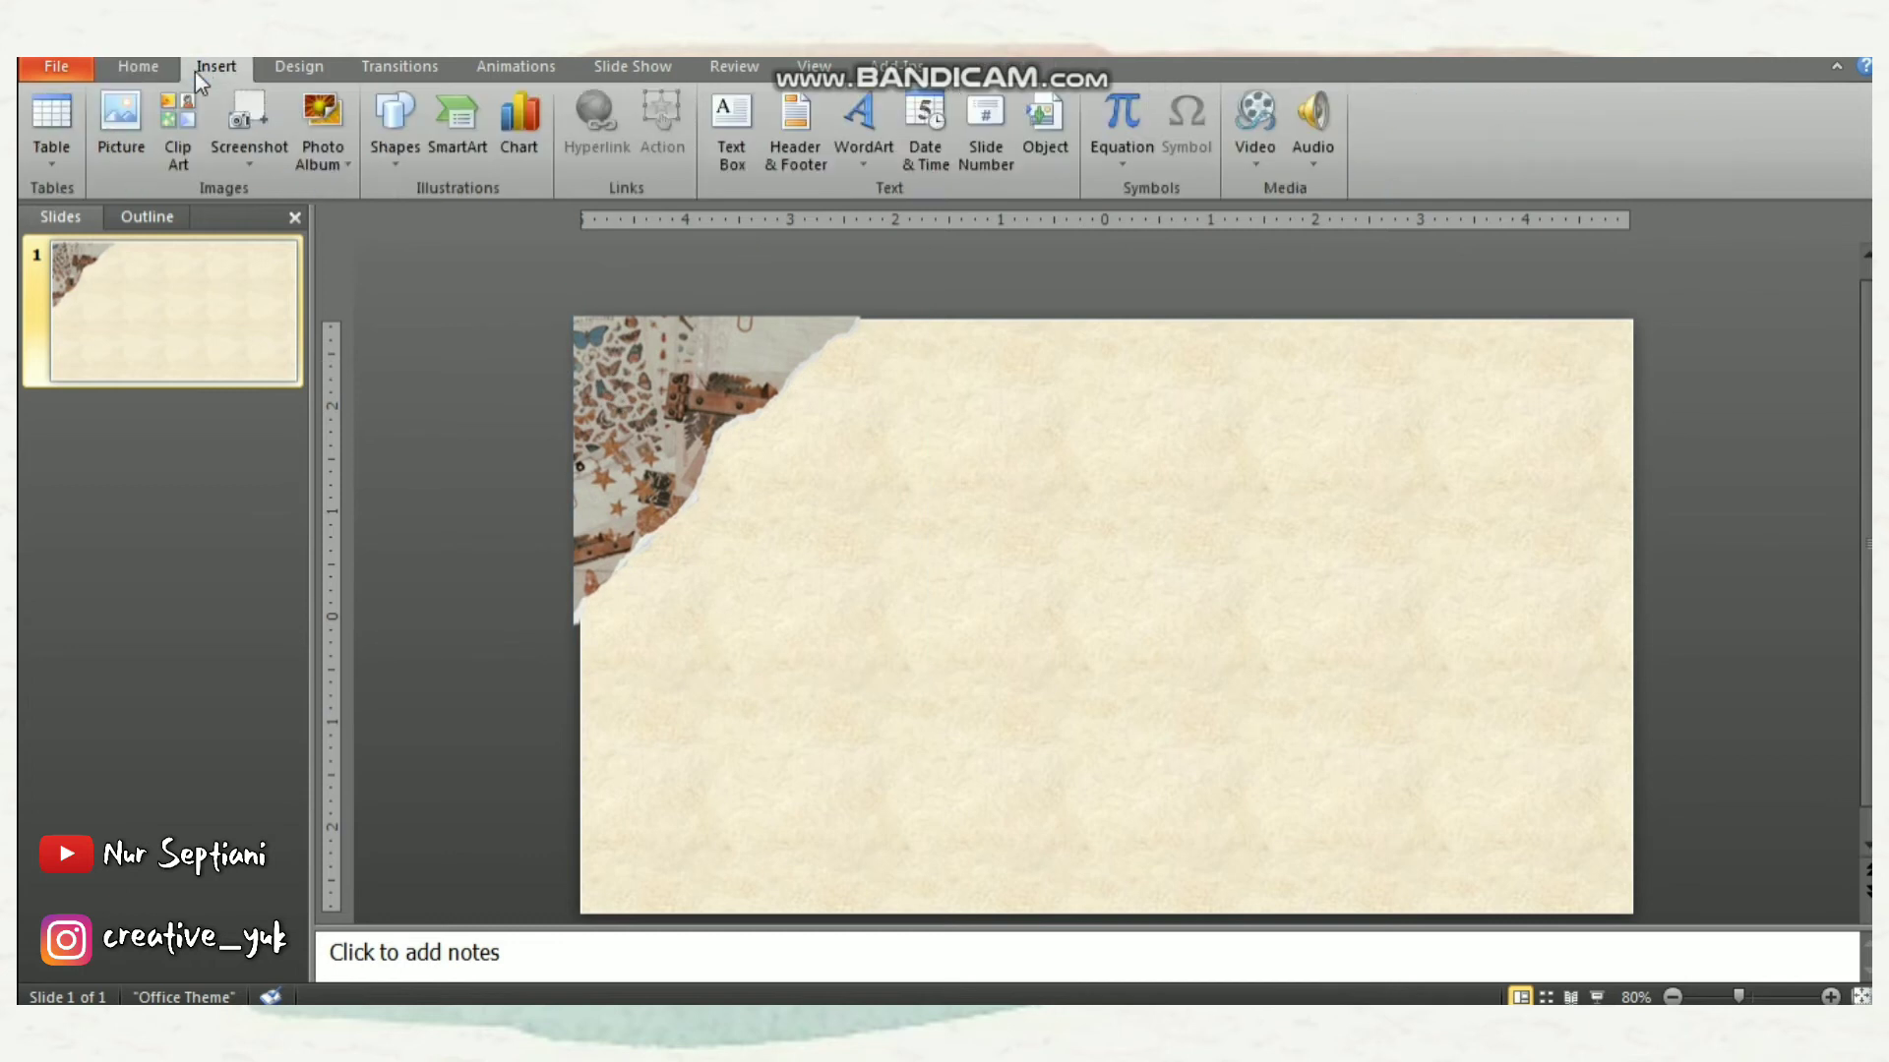
pyautogui.click(118, 116)
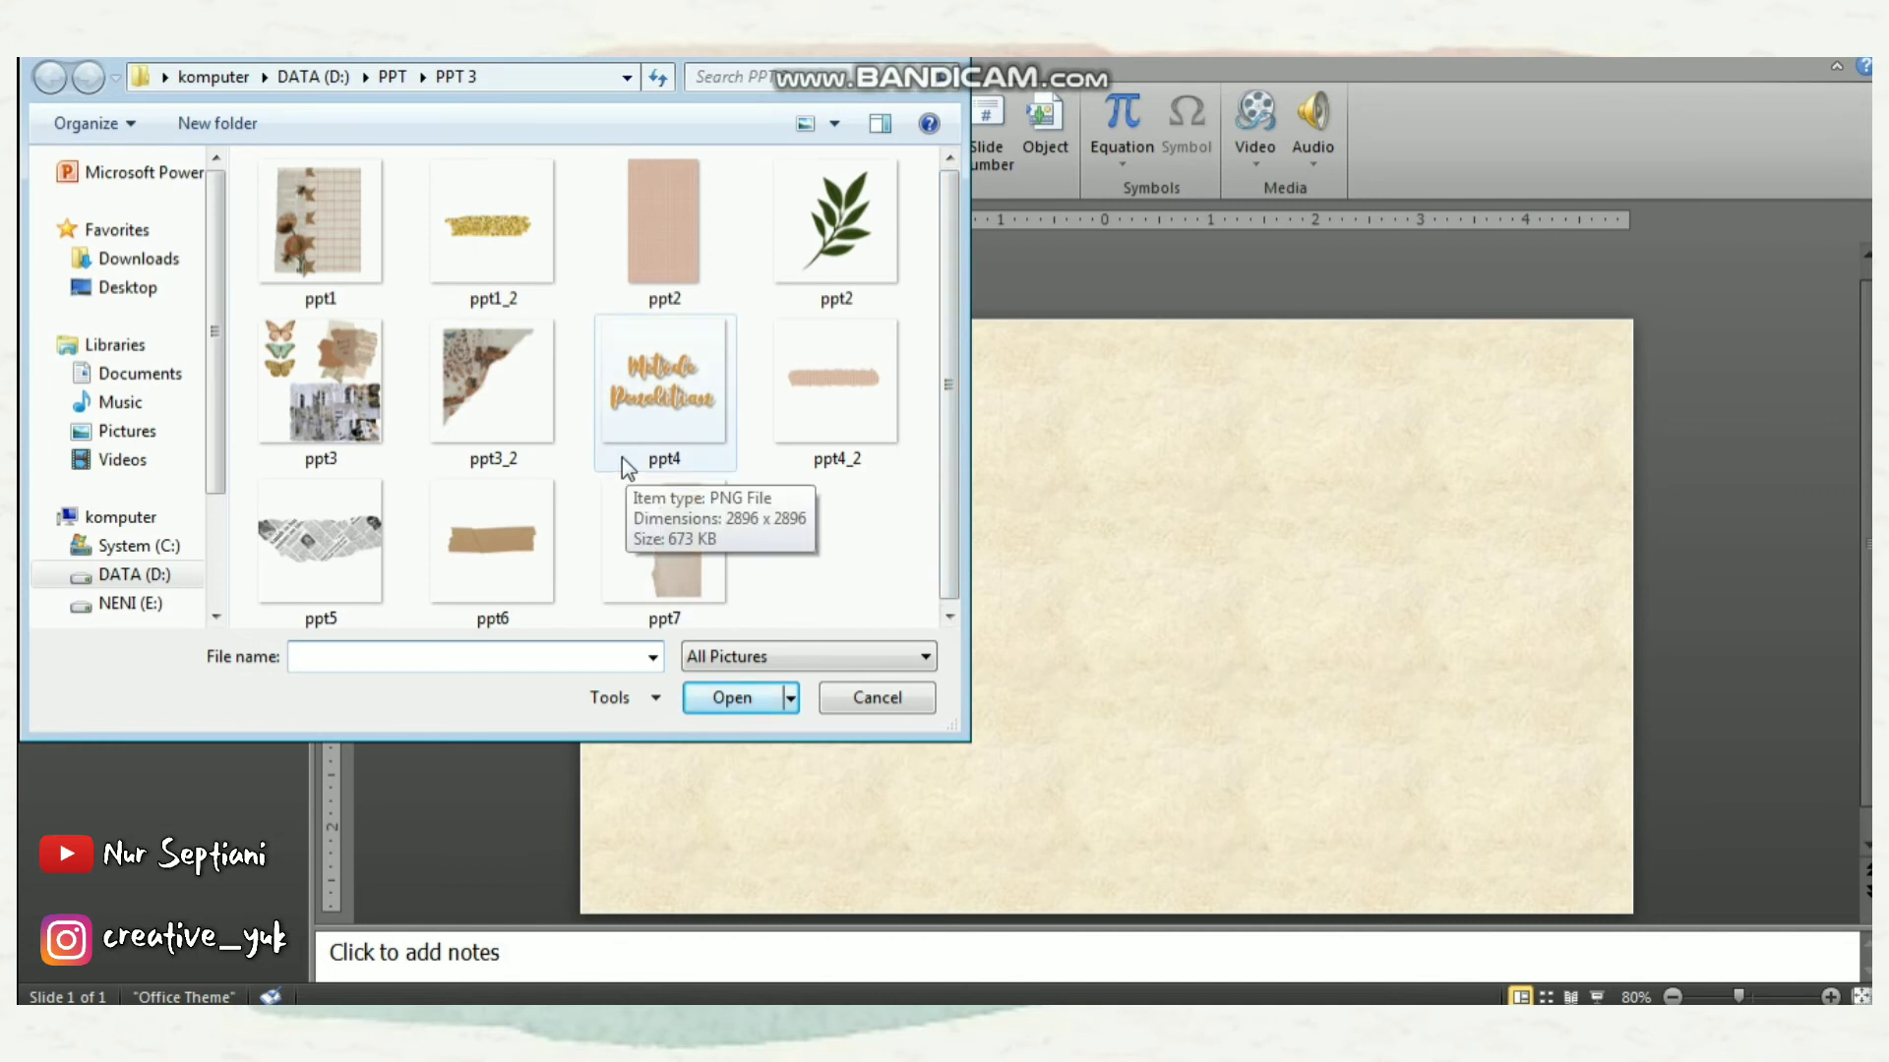
pyautogui.click(320, 541)
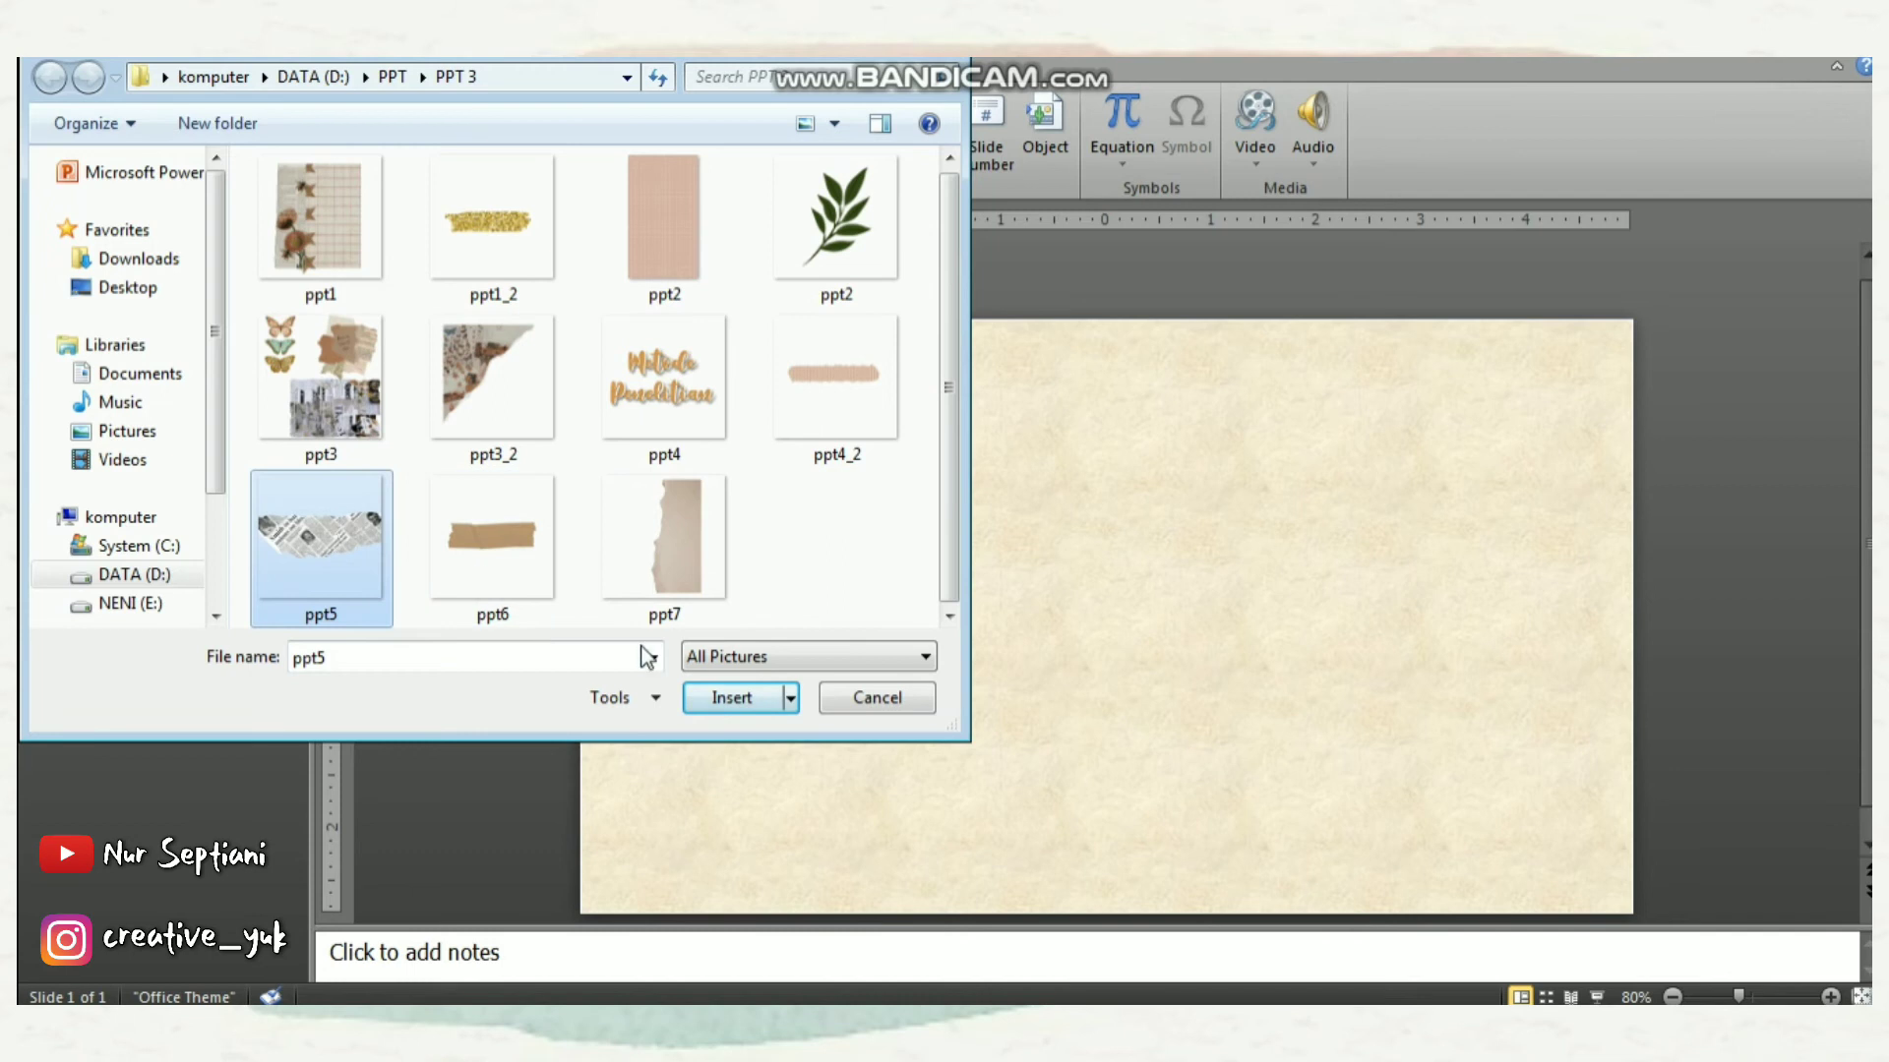
pyautogui.doubleClick(287, 392)
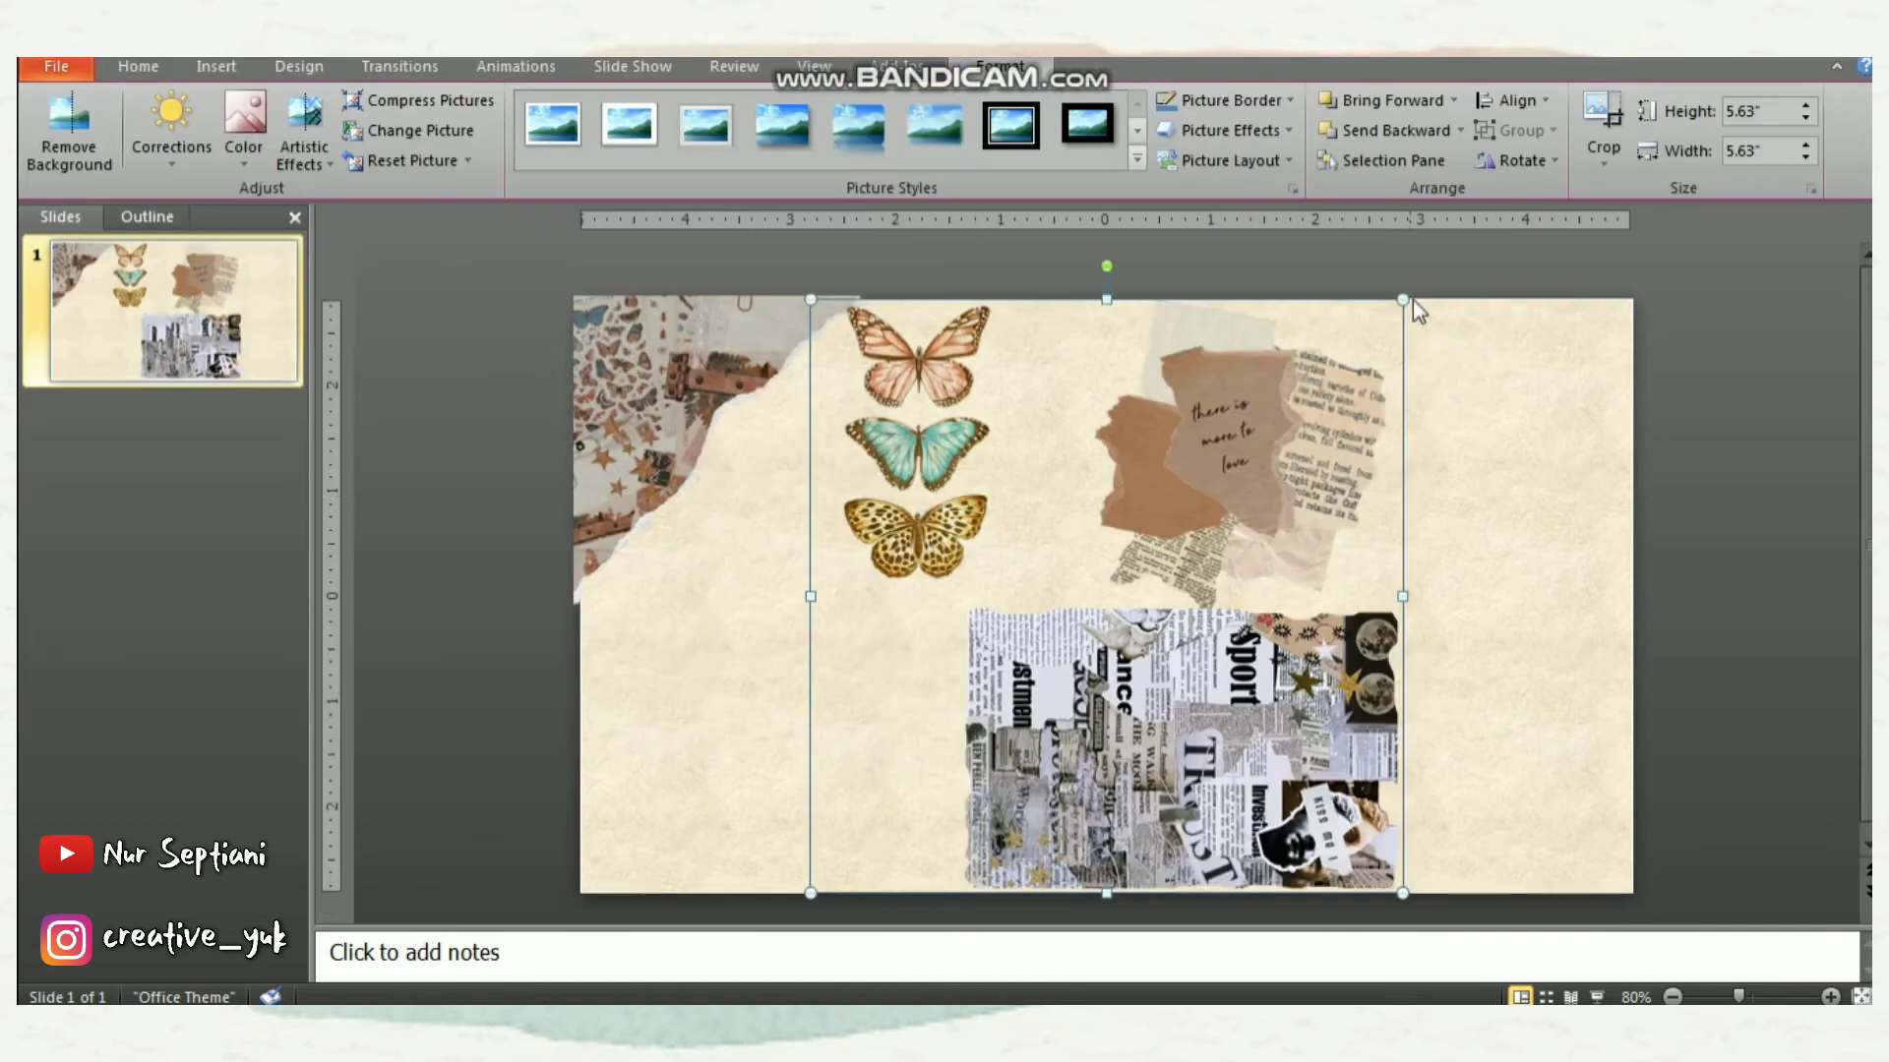
# Crop the collage to a newspaper strip and stretch it across the slide's top
pyautogui.click(1601, 117)
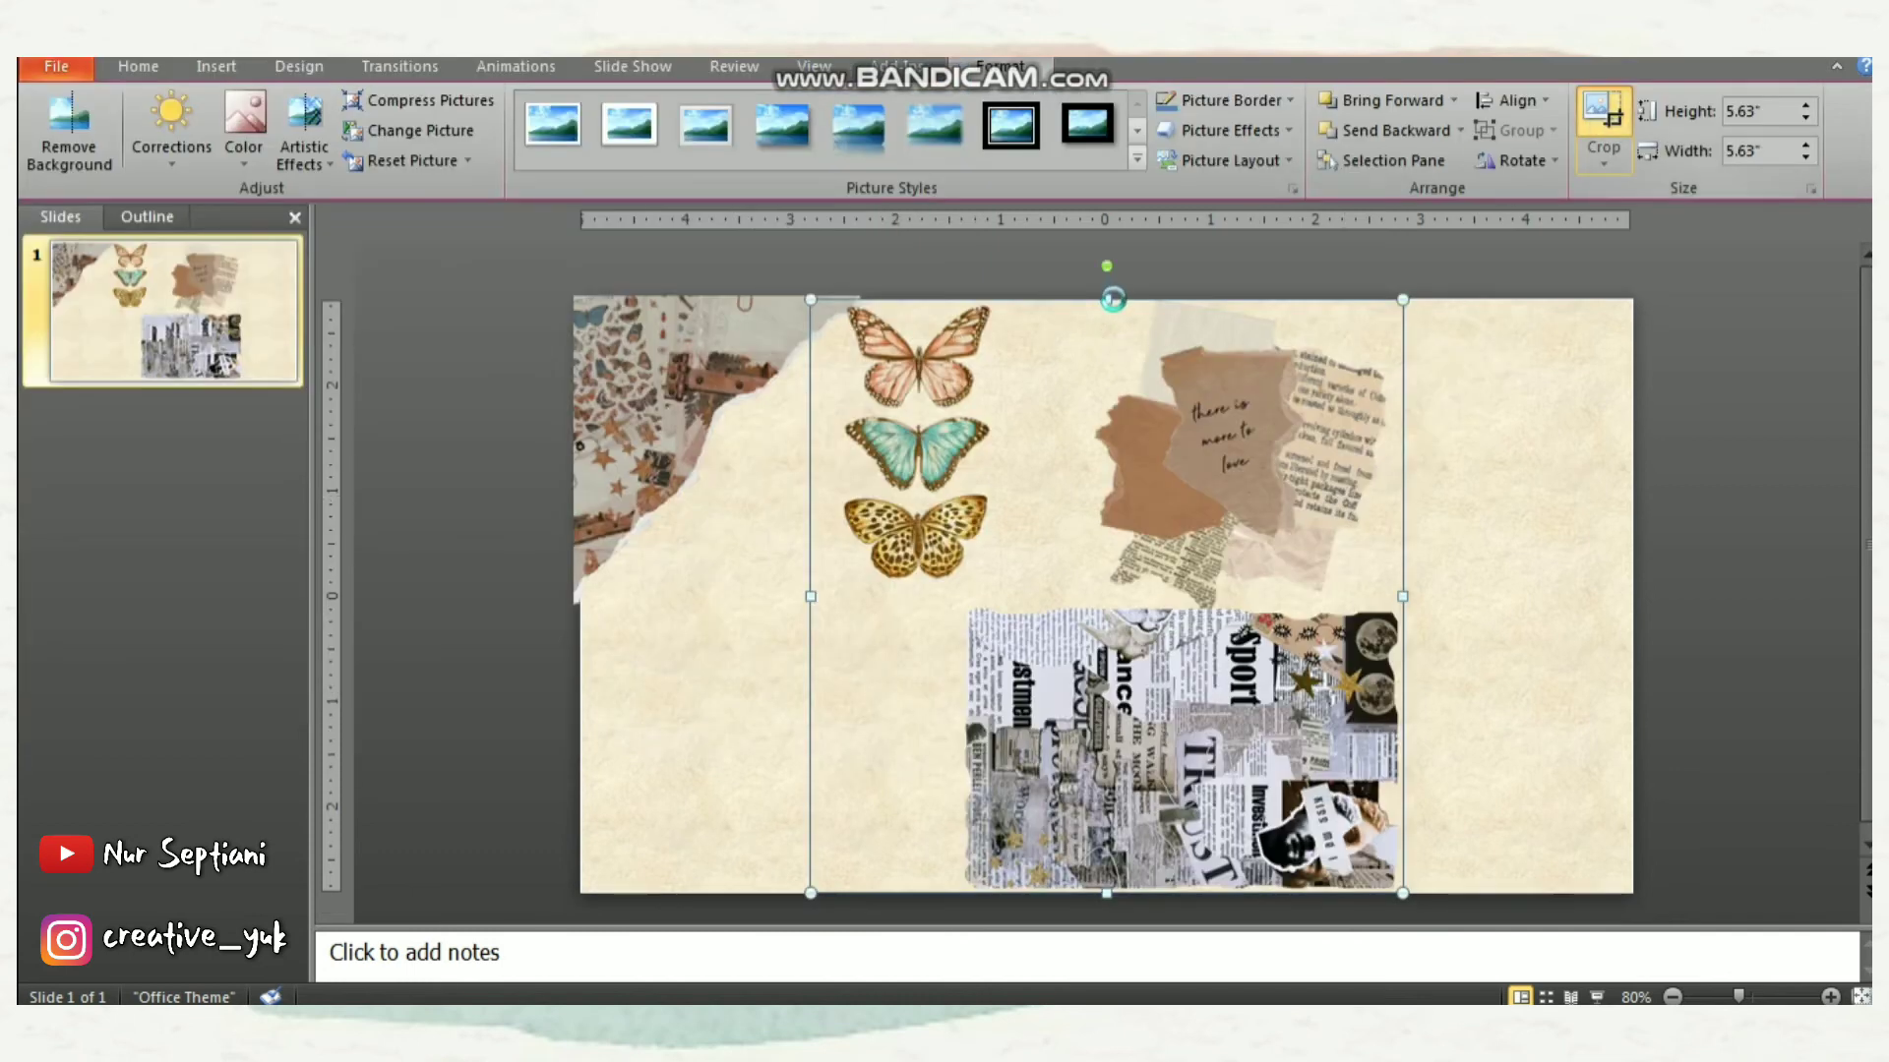
pyautogui.moveTo(1105, 300)
pyautogui.mouseDown()
pyautogui.moveTo(1067, 694)
pyautogui.moveTo(1082, 731)
pyautogui.mouseUp()
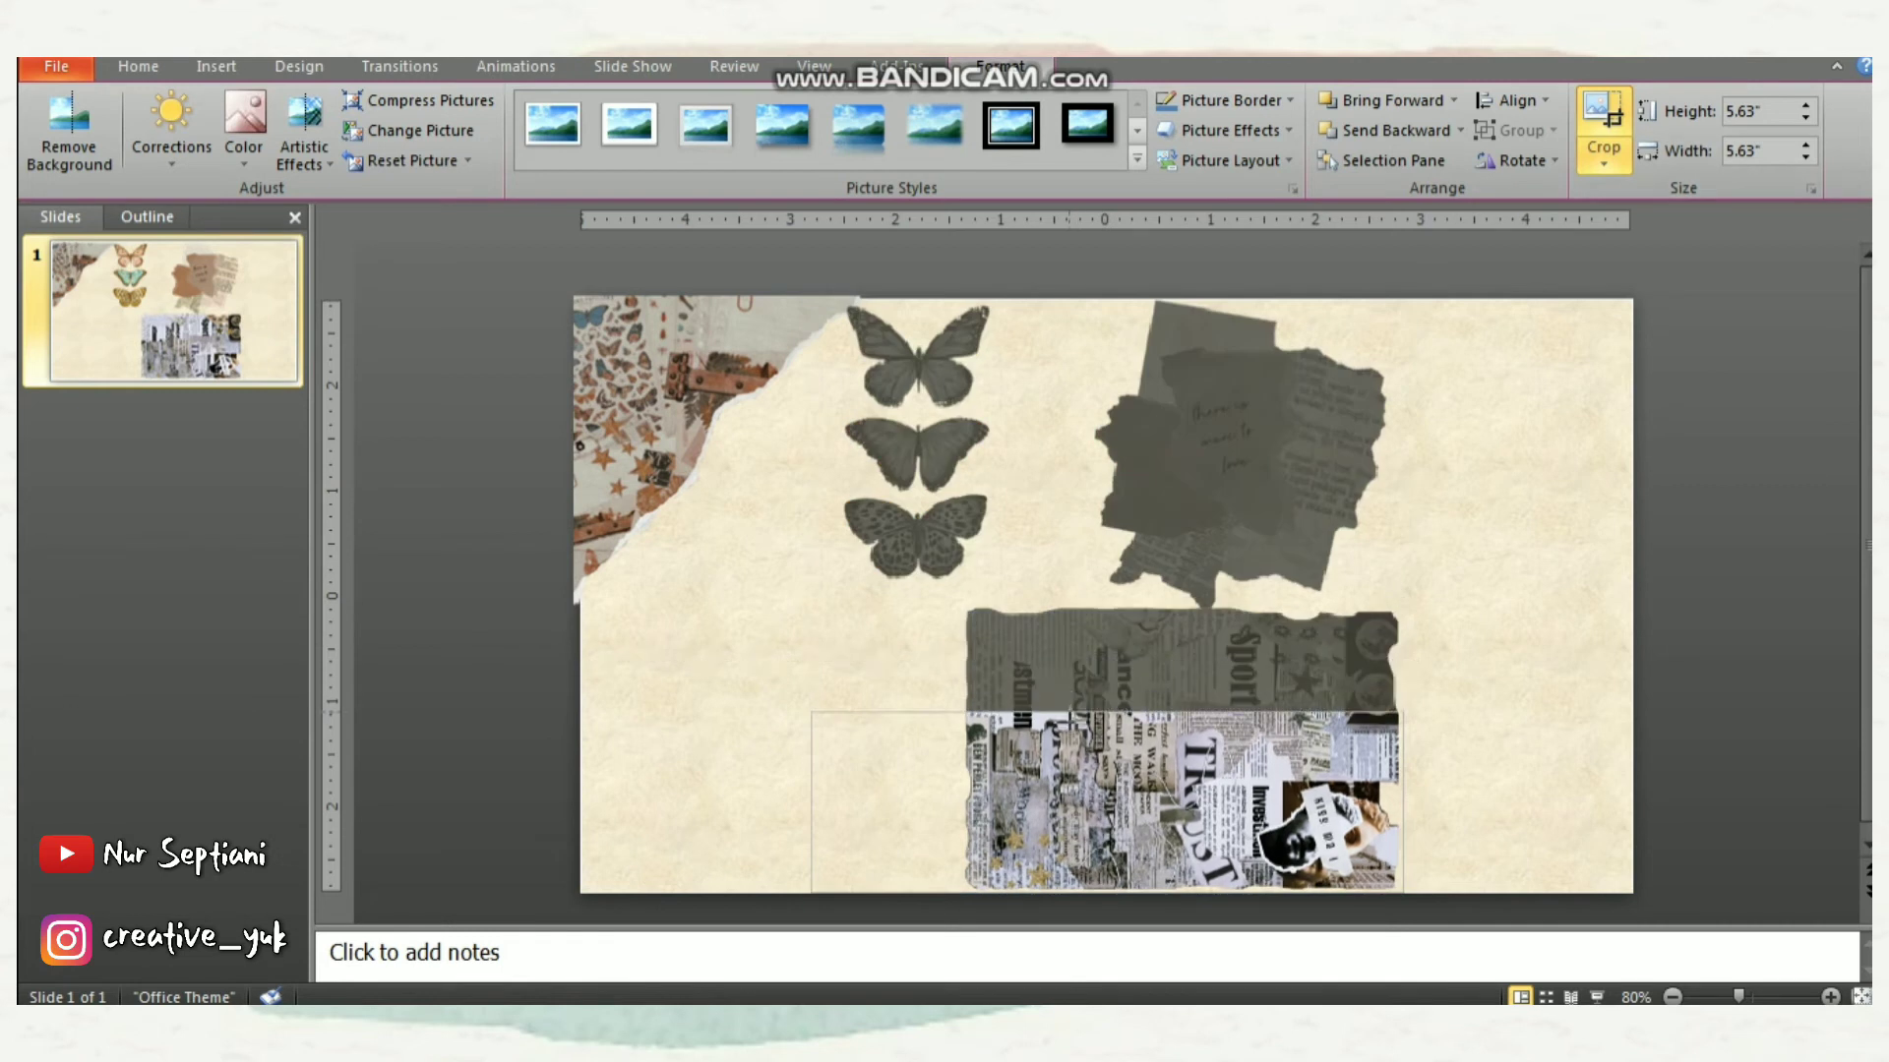
pyautogui.press('Escape')
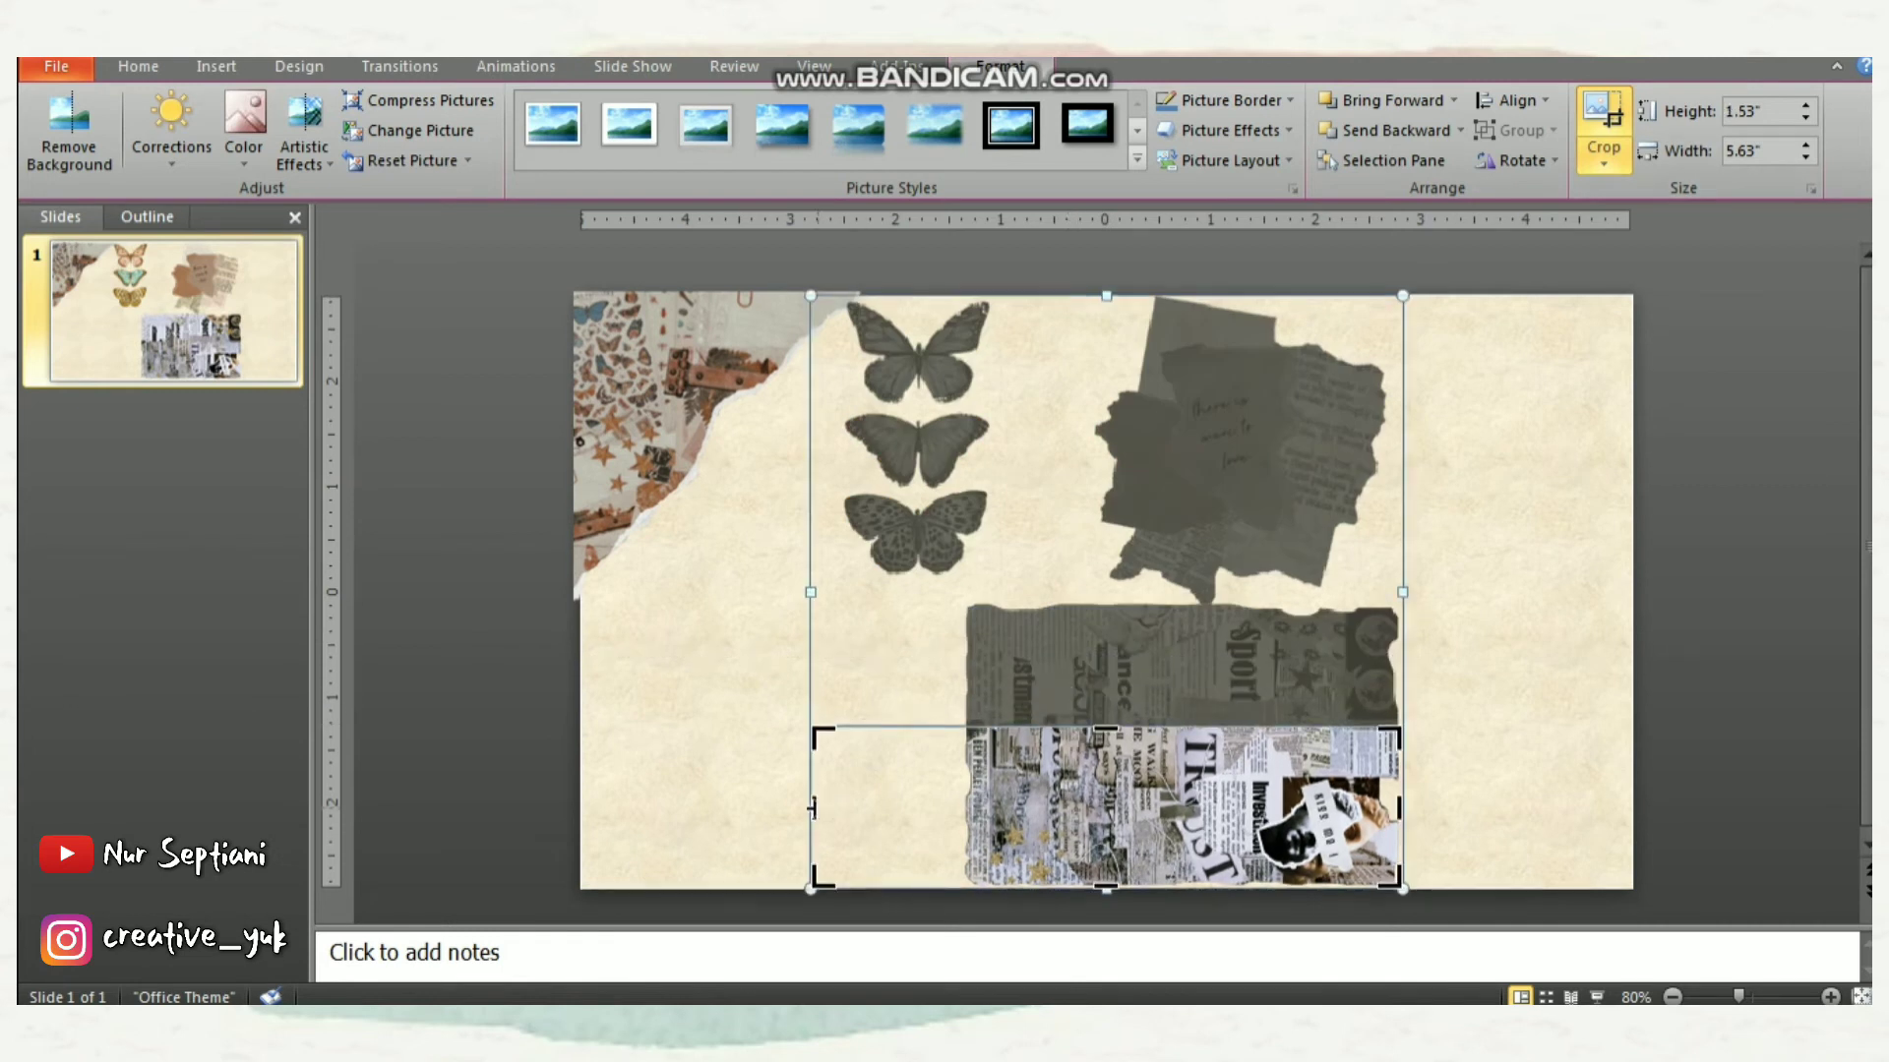
pyautogui.moveTo(820, 798); pyautogui.dragTo(929, 804)
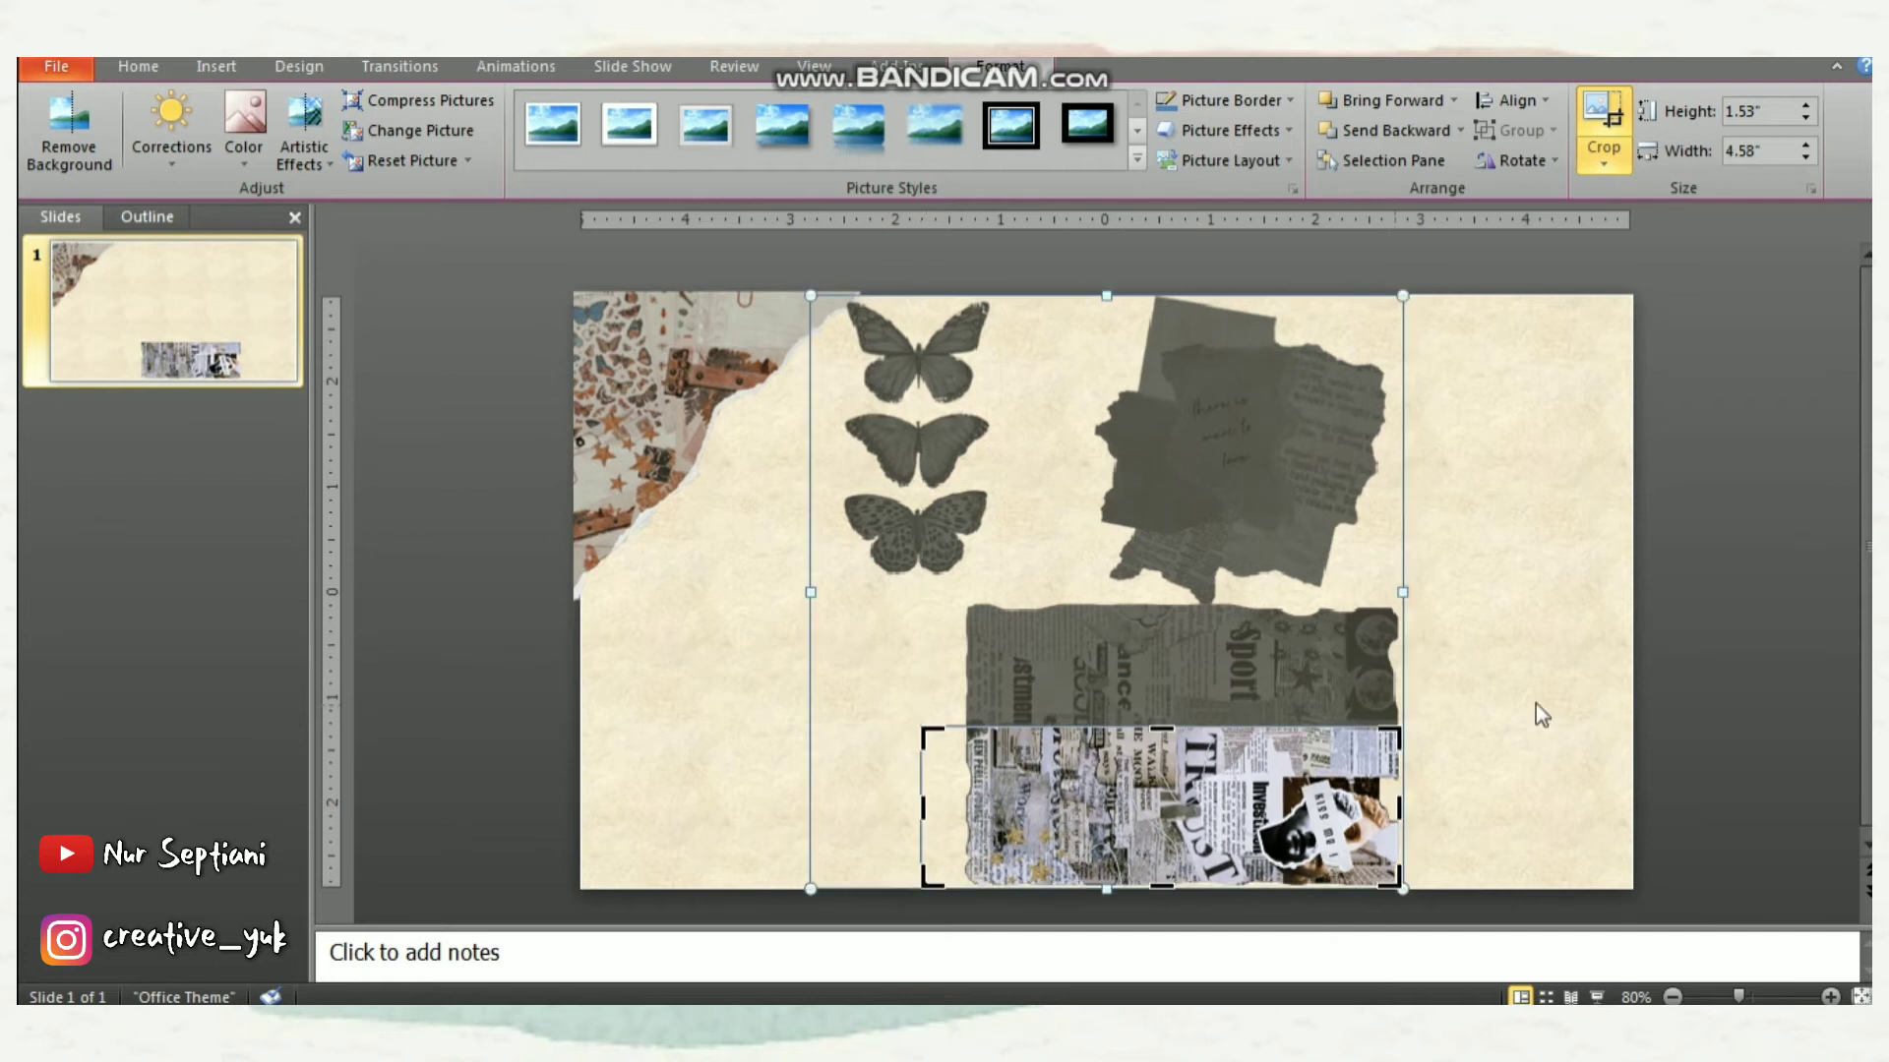
pyautogui.click(1661, 701)
pyautogui.moveTo(1318, 812); pyautogui.dragTo(1554, 381)
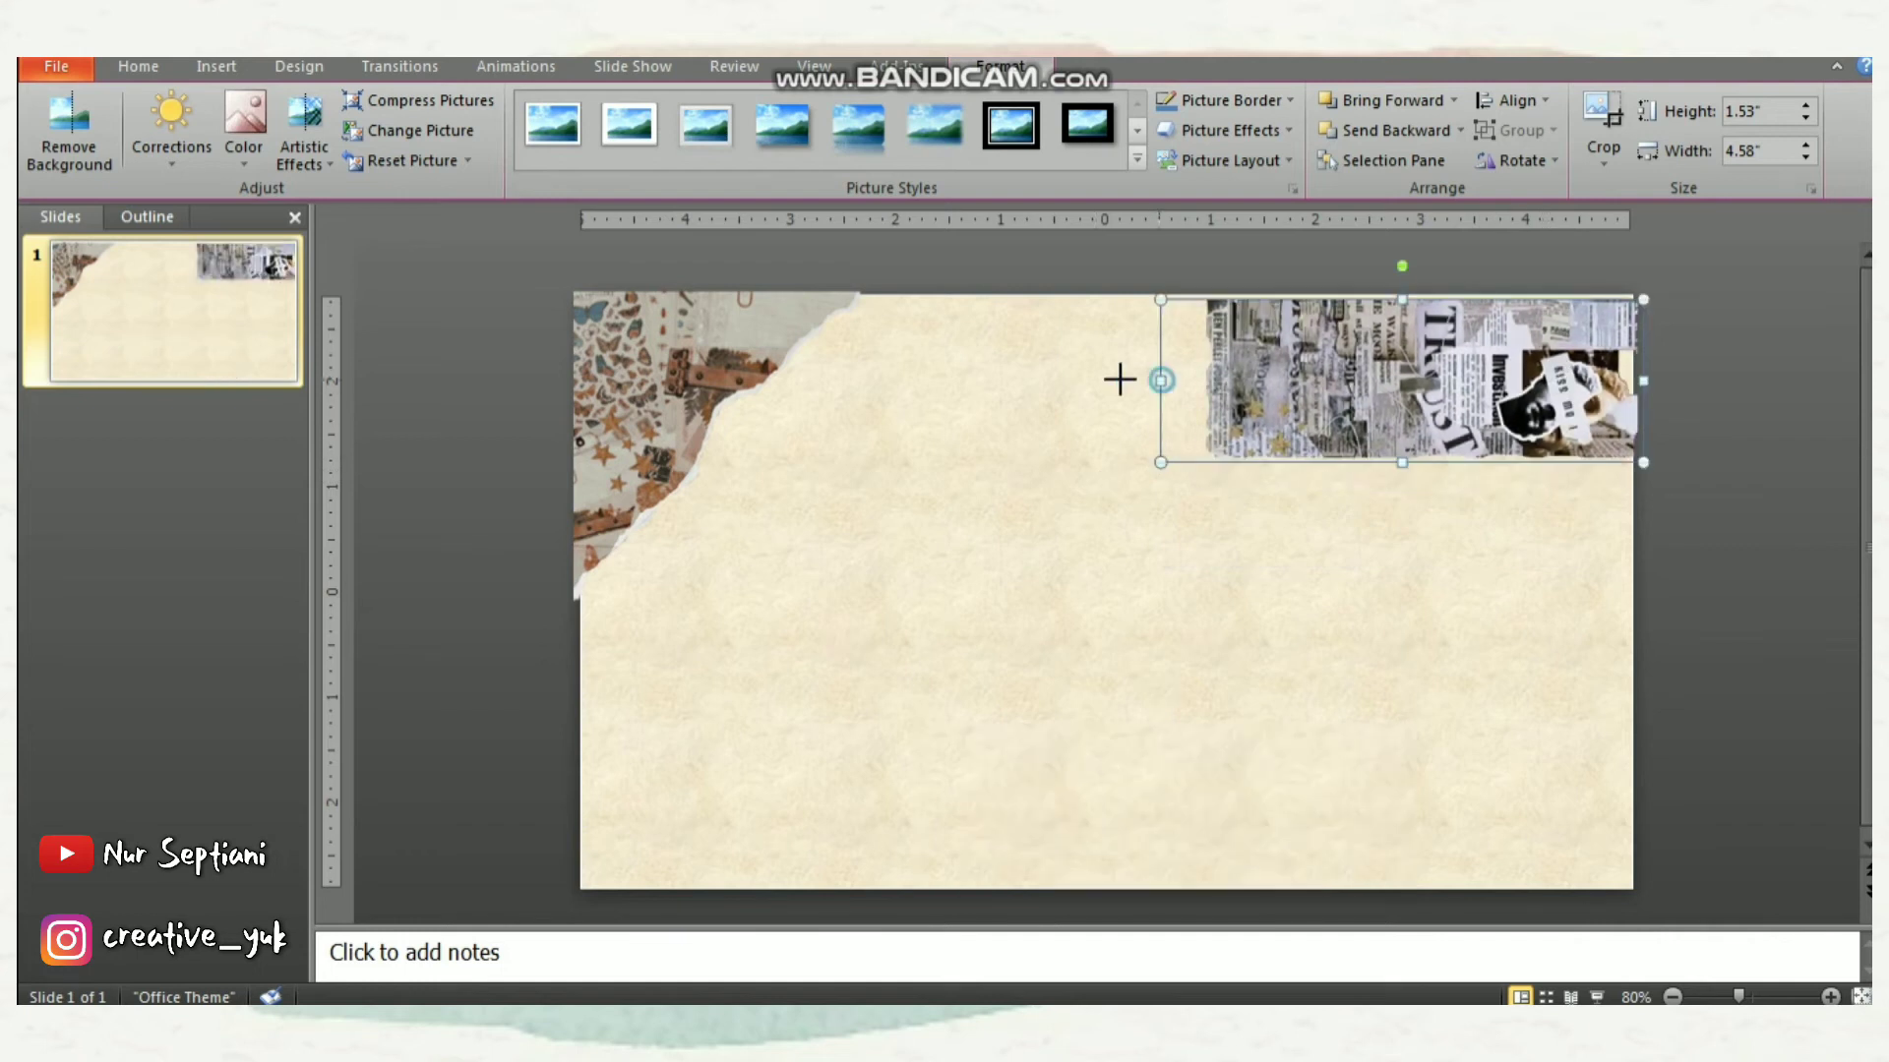
pyautogui.moveTo(1118, 379); pyautogui.dragTo(749, 351)
pyautogui.click(748, 358)
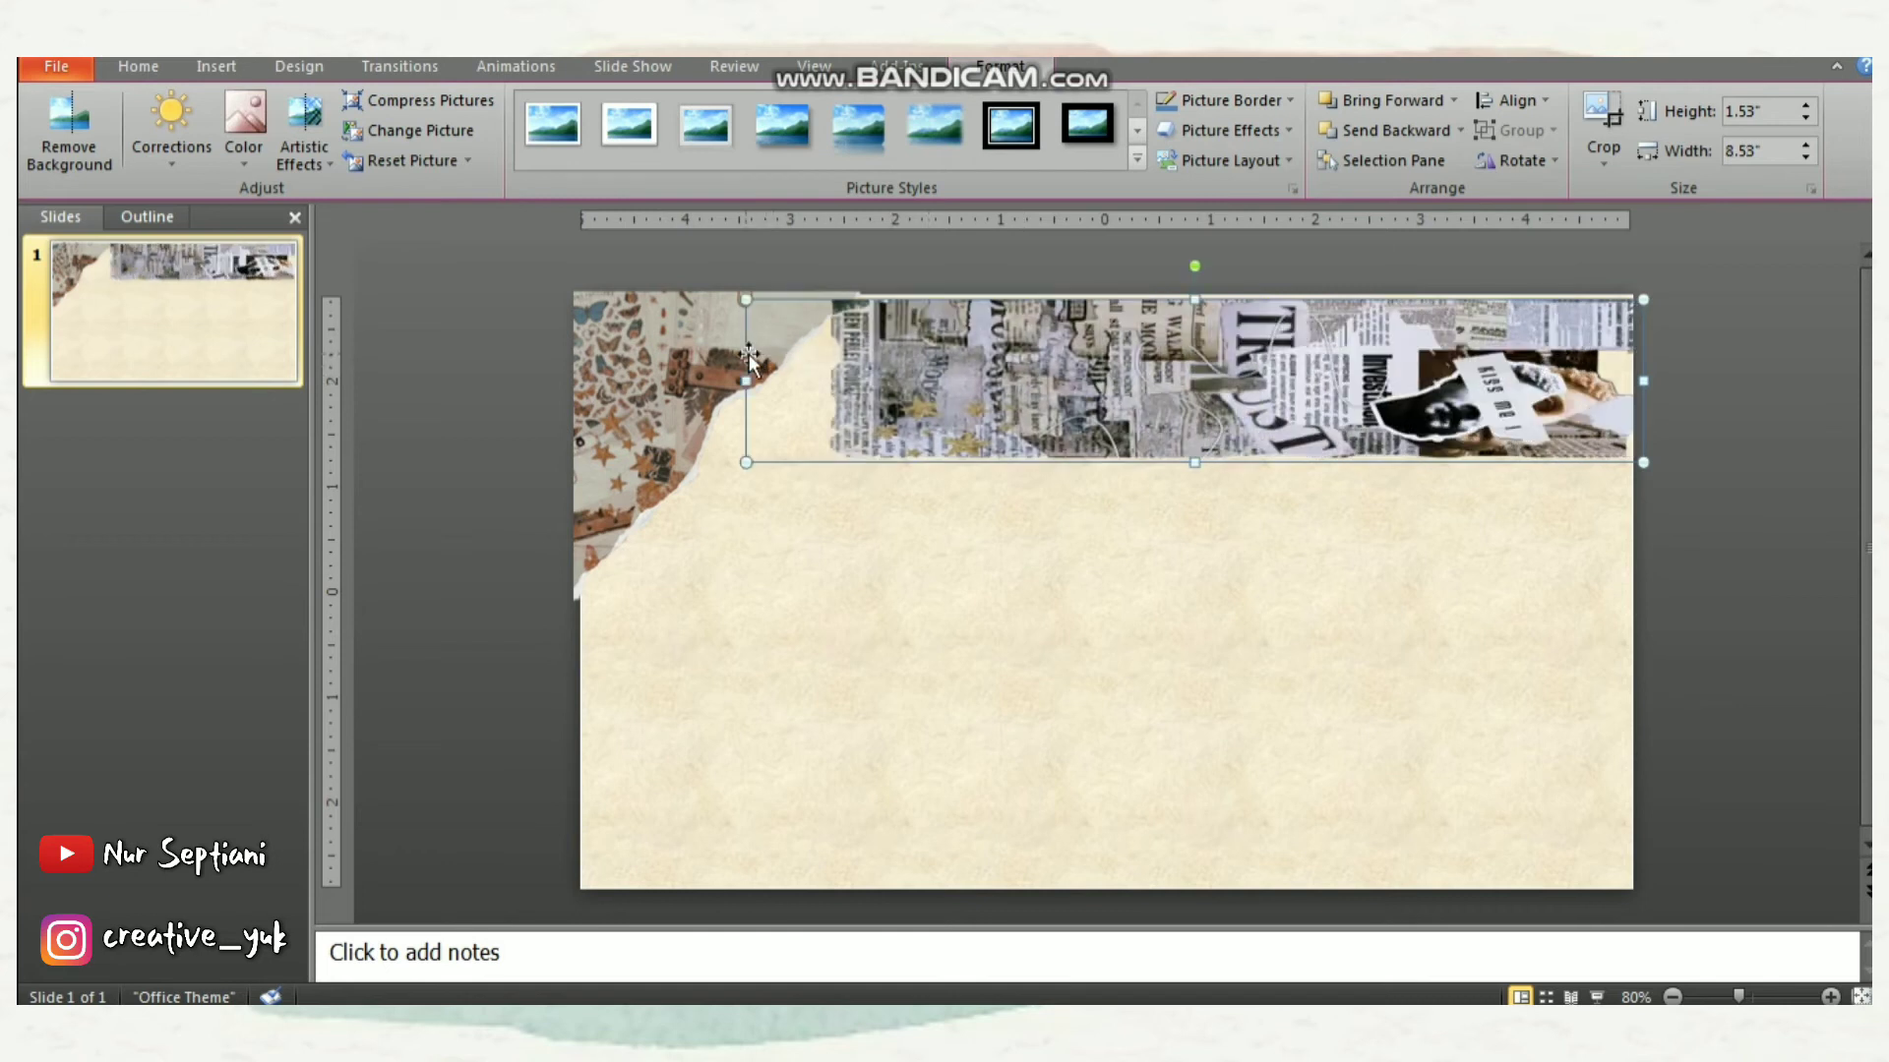
# Bring the torn-paper corner picture in front of the strip and enlarge it slightly
pyautogui.click(712, 356)
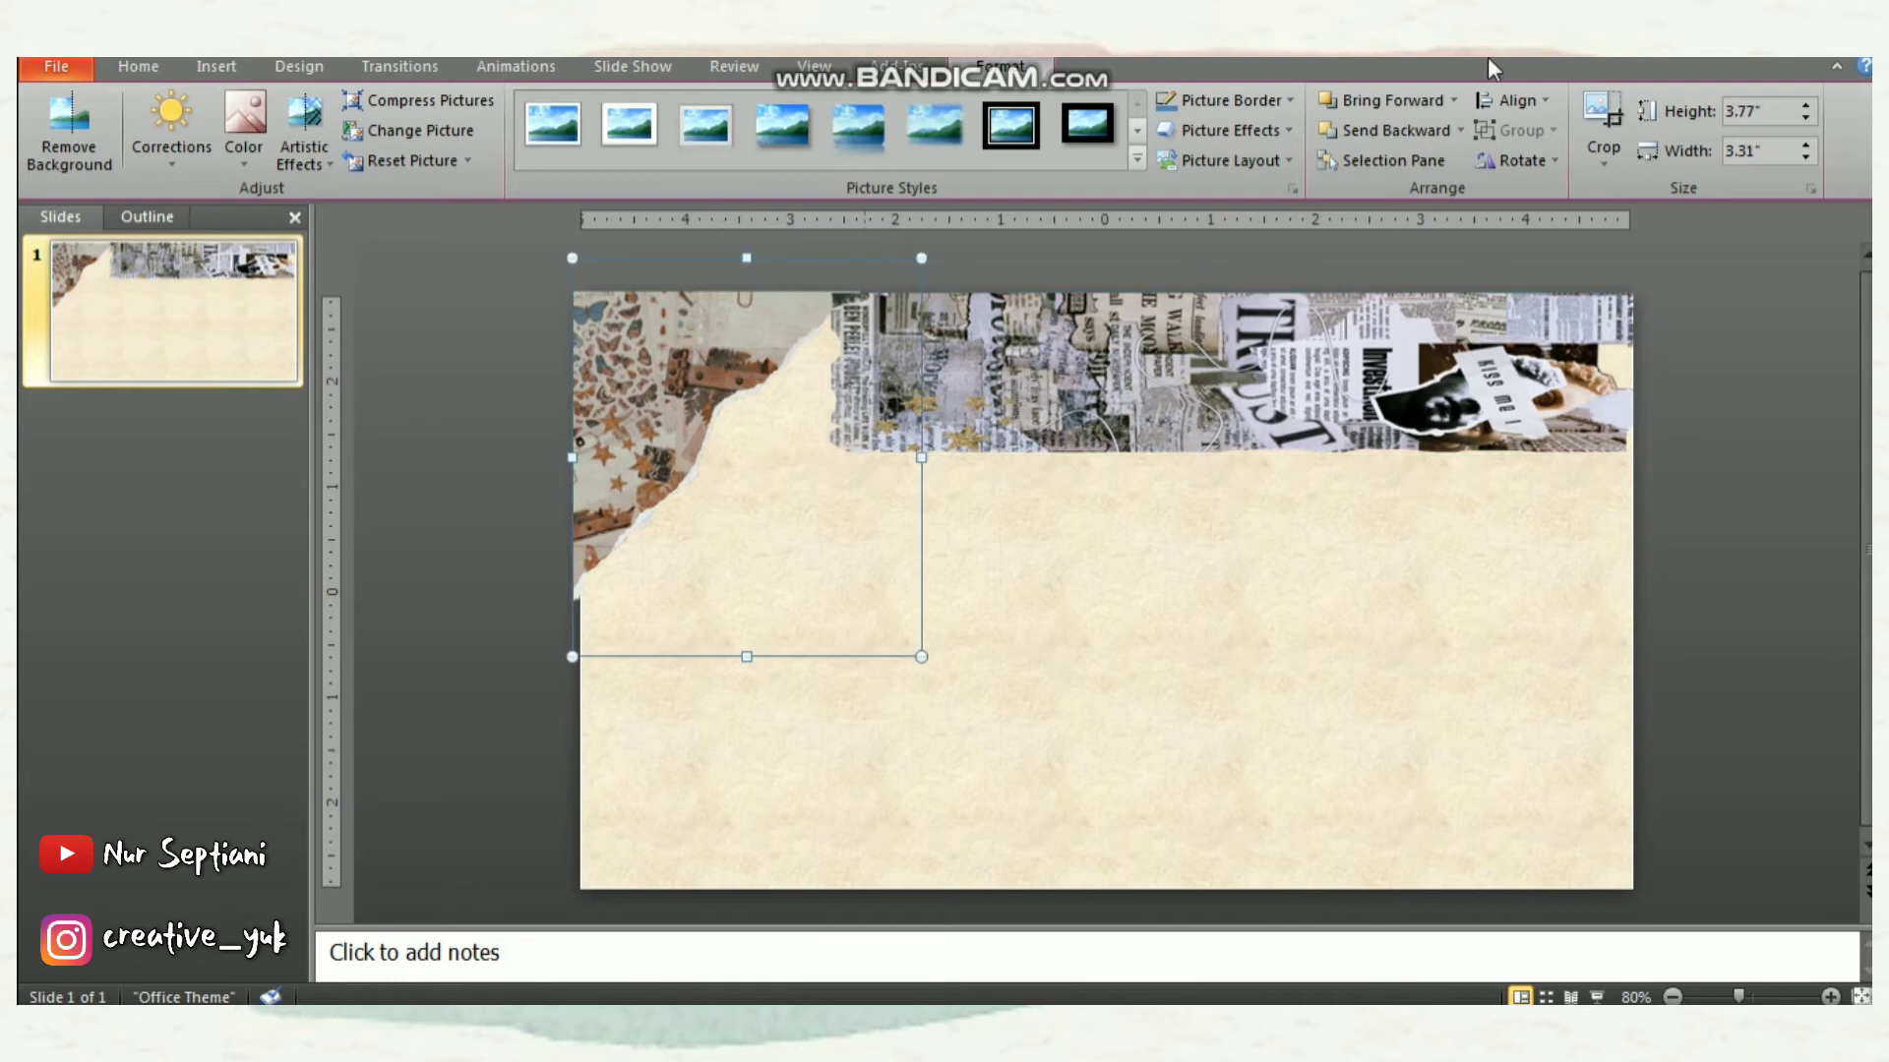
pyautogui.click(1374, 111)
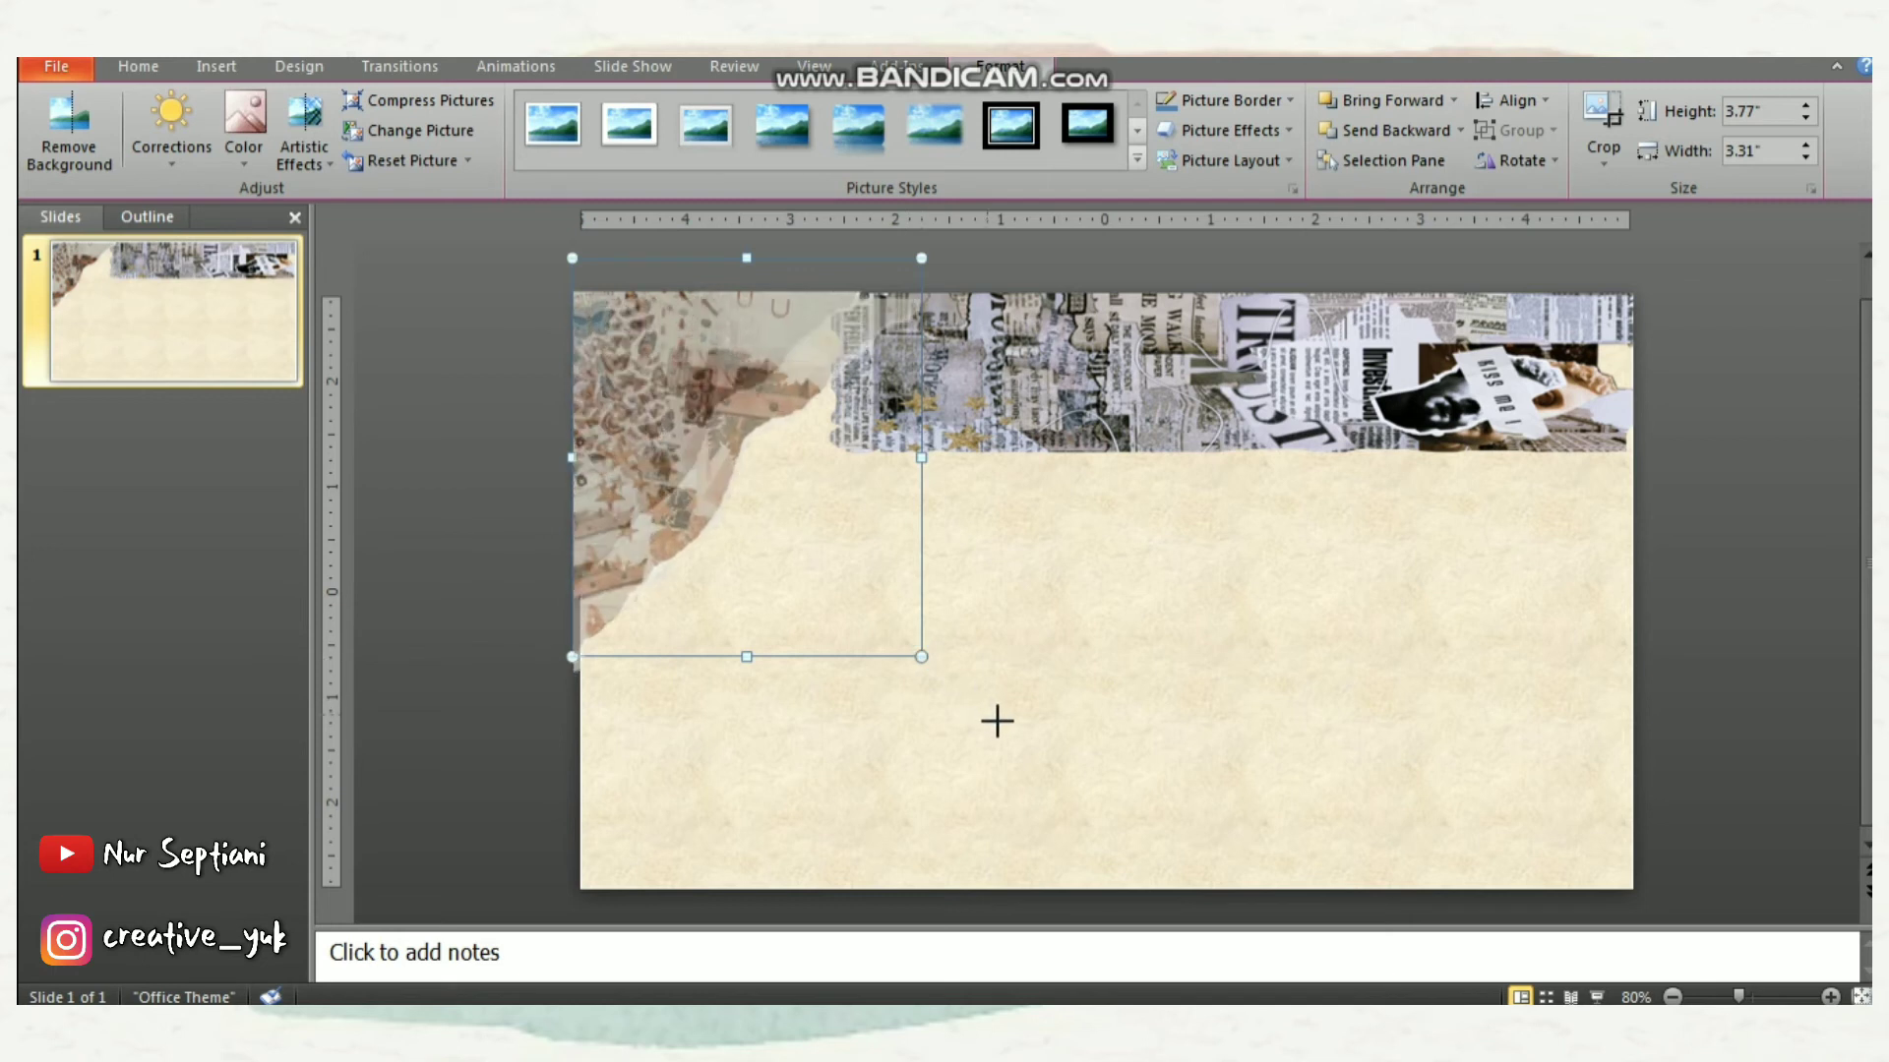
pyautogui.moveTo(996, 721); pyautogui.dragTo(1006, 717)
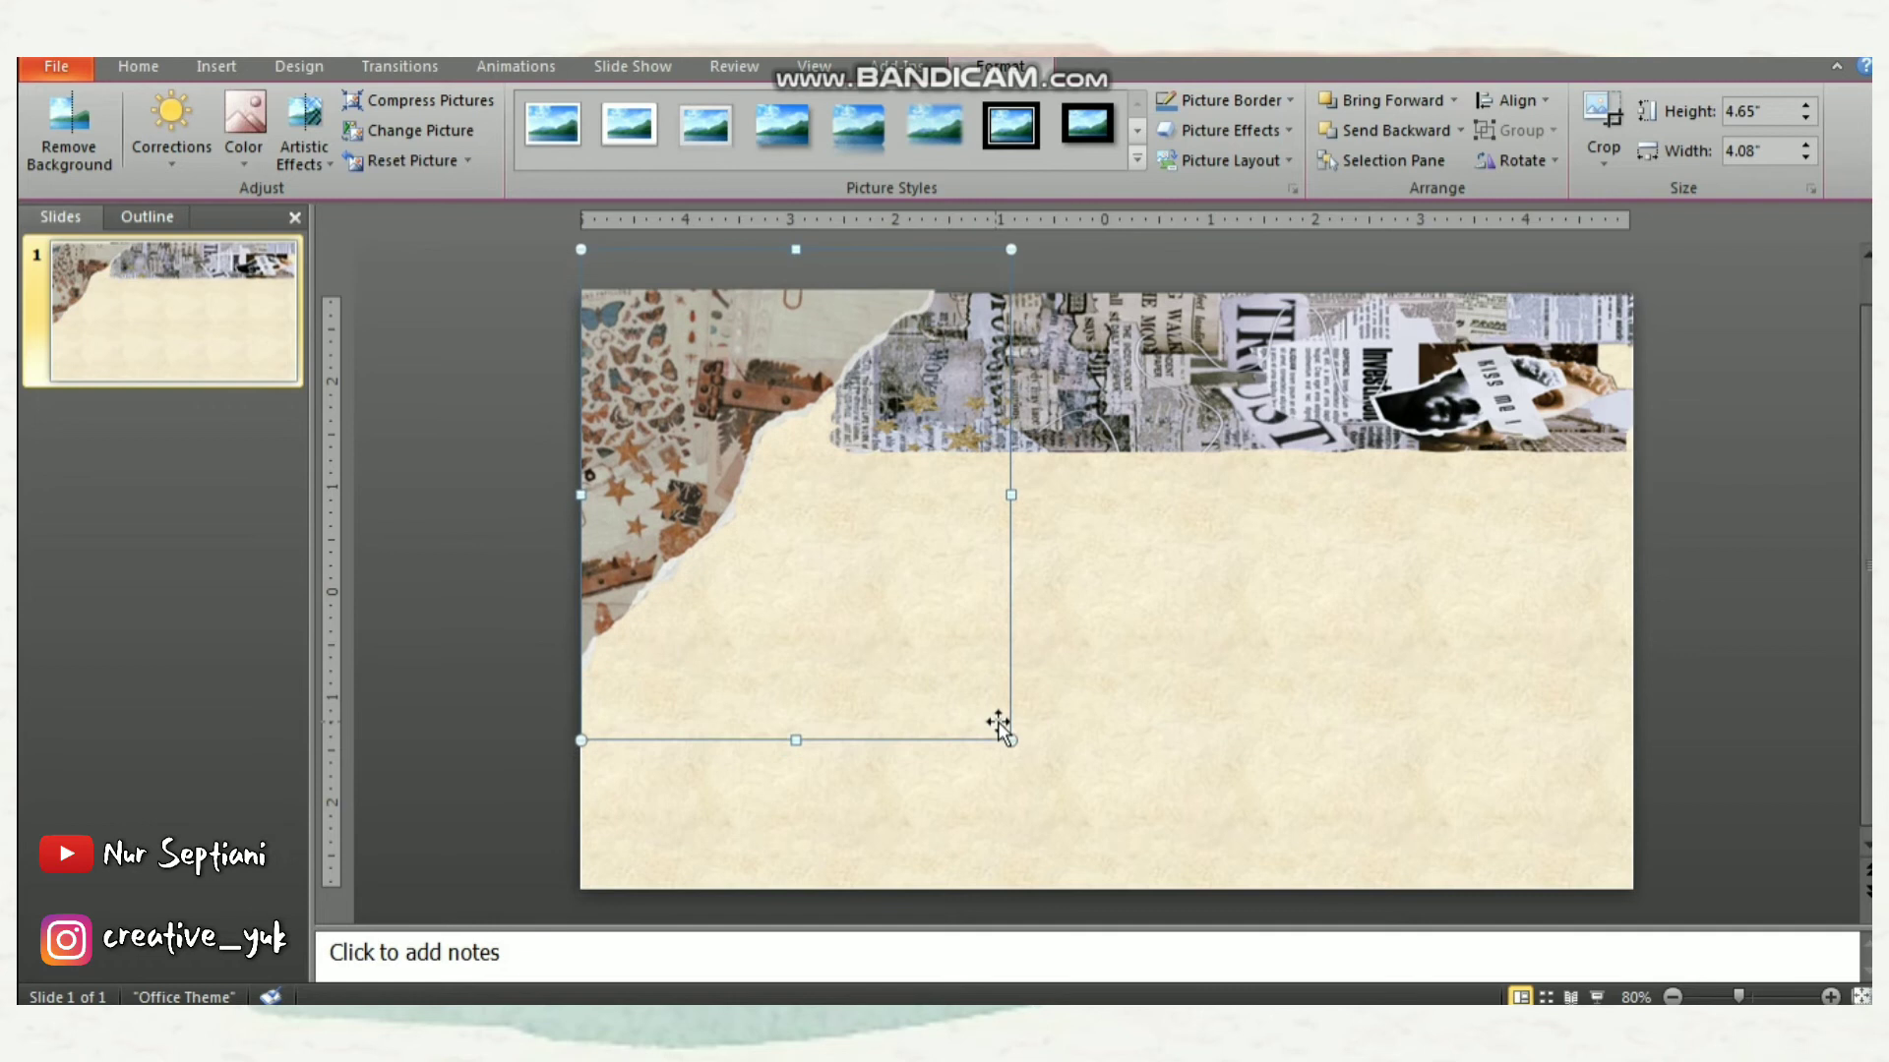
pyautogui.click(1823, 614)
# Crop the newspaper strip to 1.21 inches tall and align it with the slide's top edge
pyautogui.click(1271, 397)
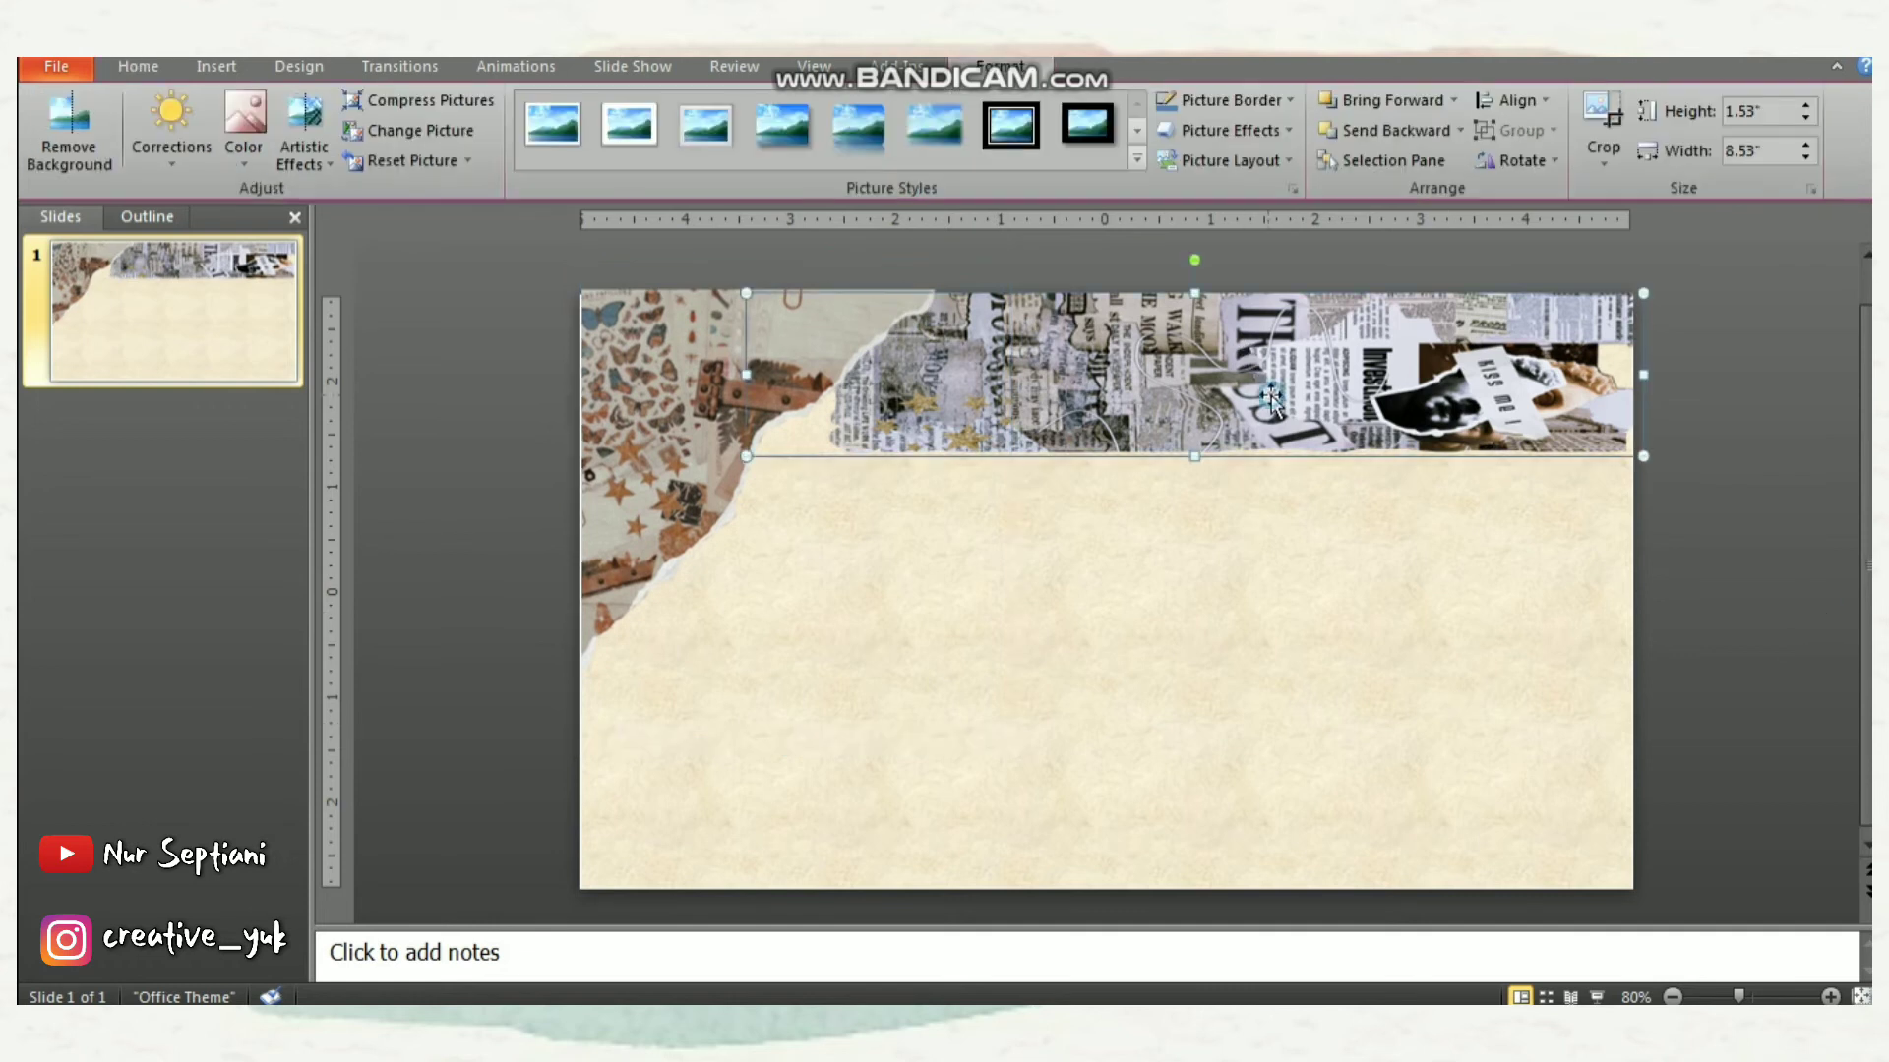
pyautogui.press('Up')
pyautogui.press('Up')
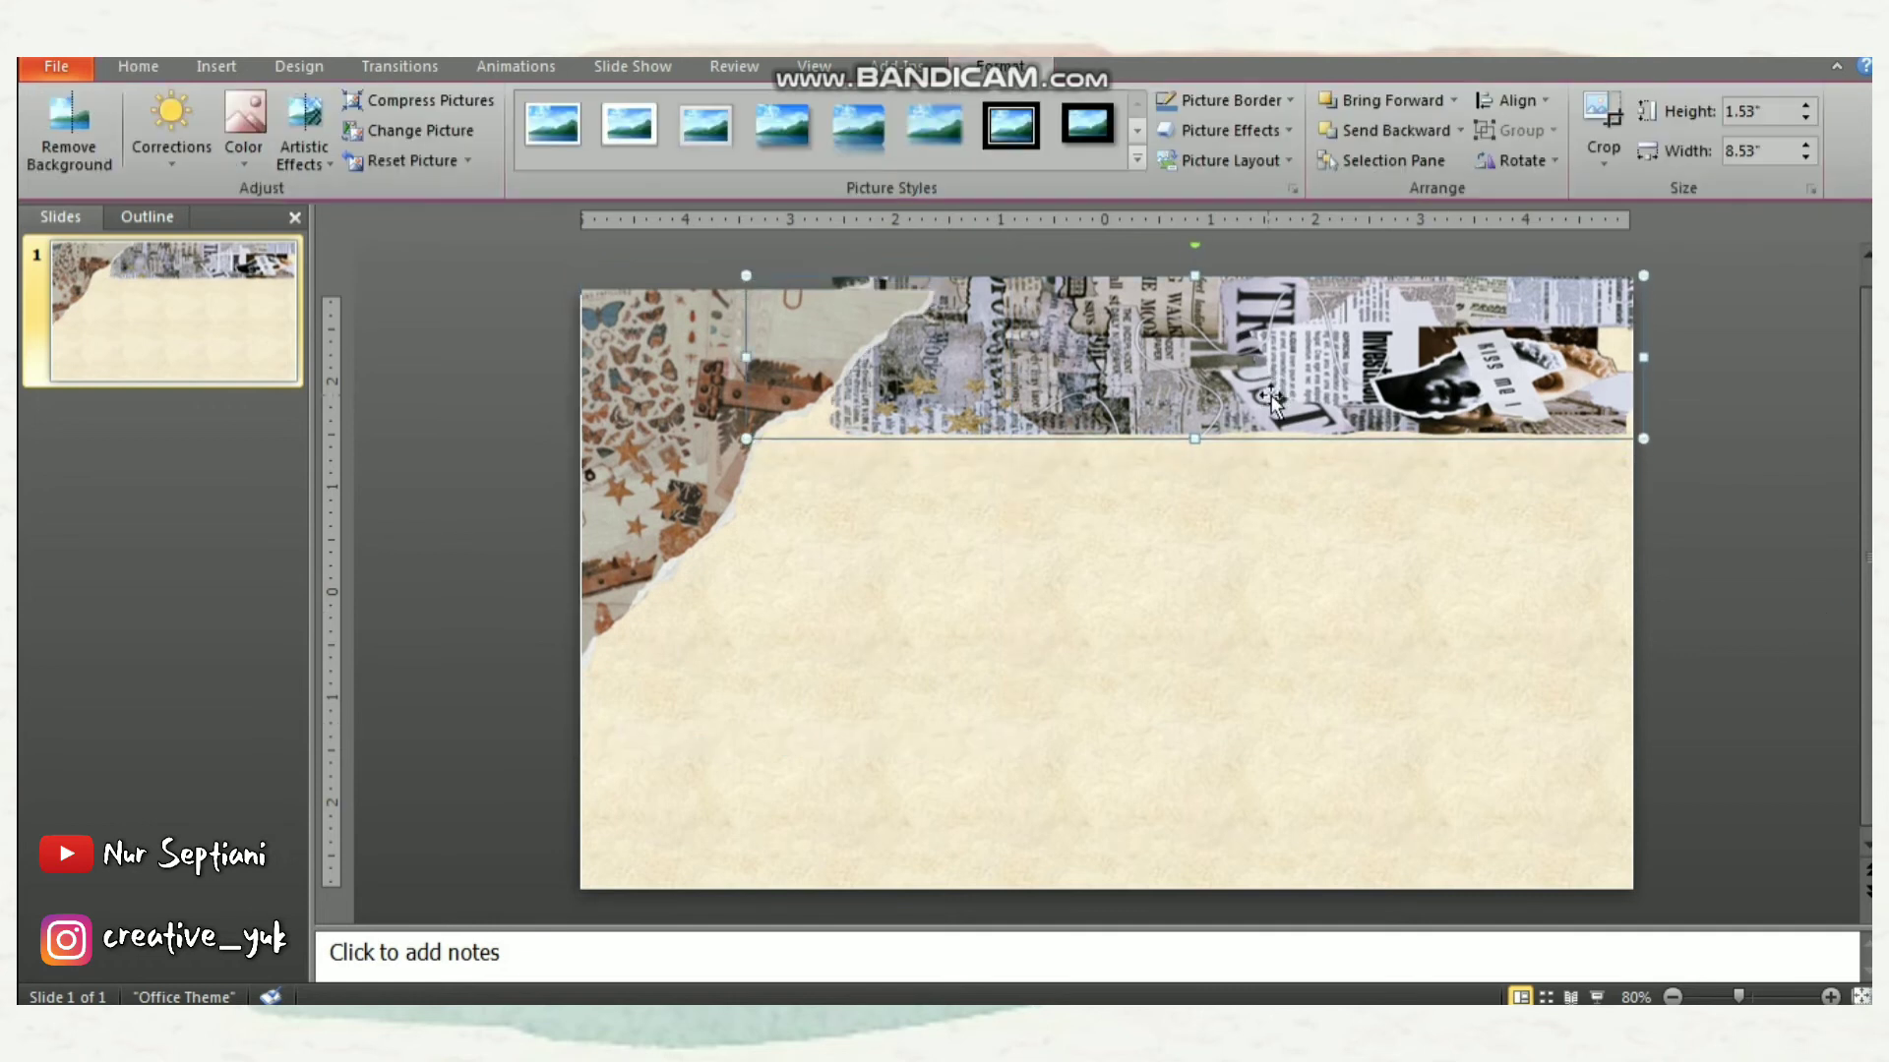
pyautogui.press('Up')
pyautogui.press('Up')
pyautogui.press('Up')
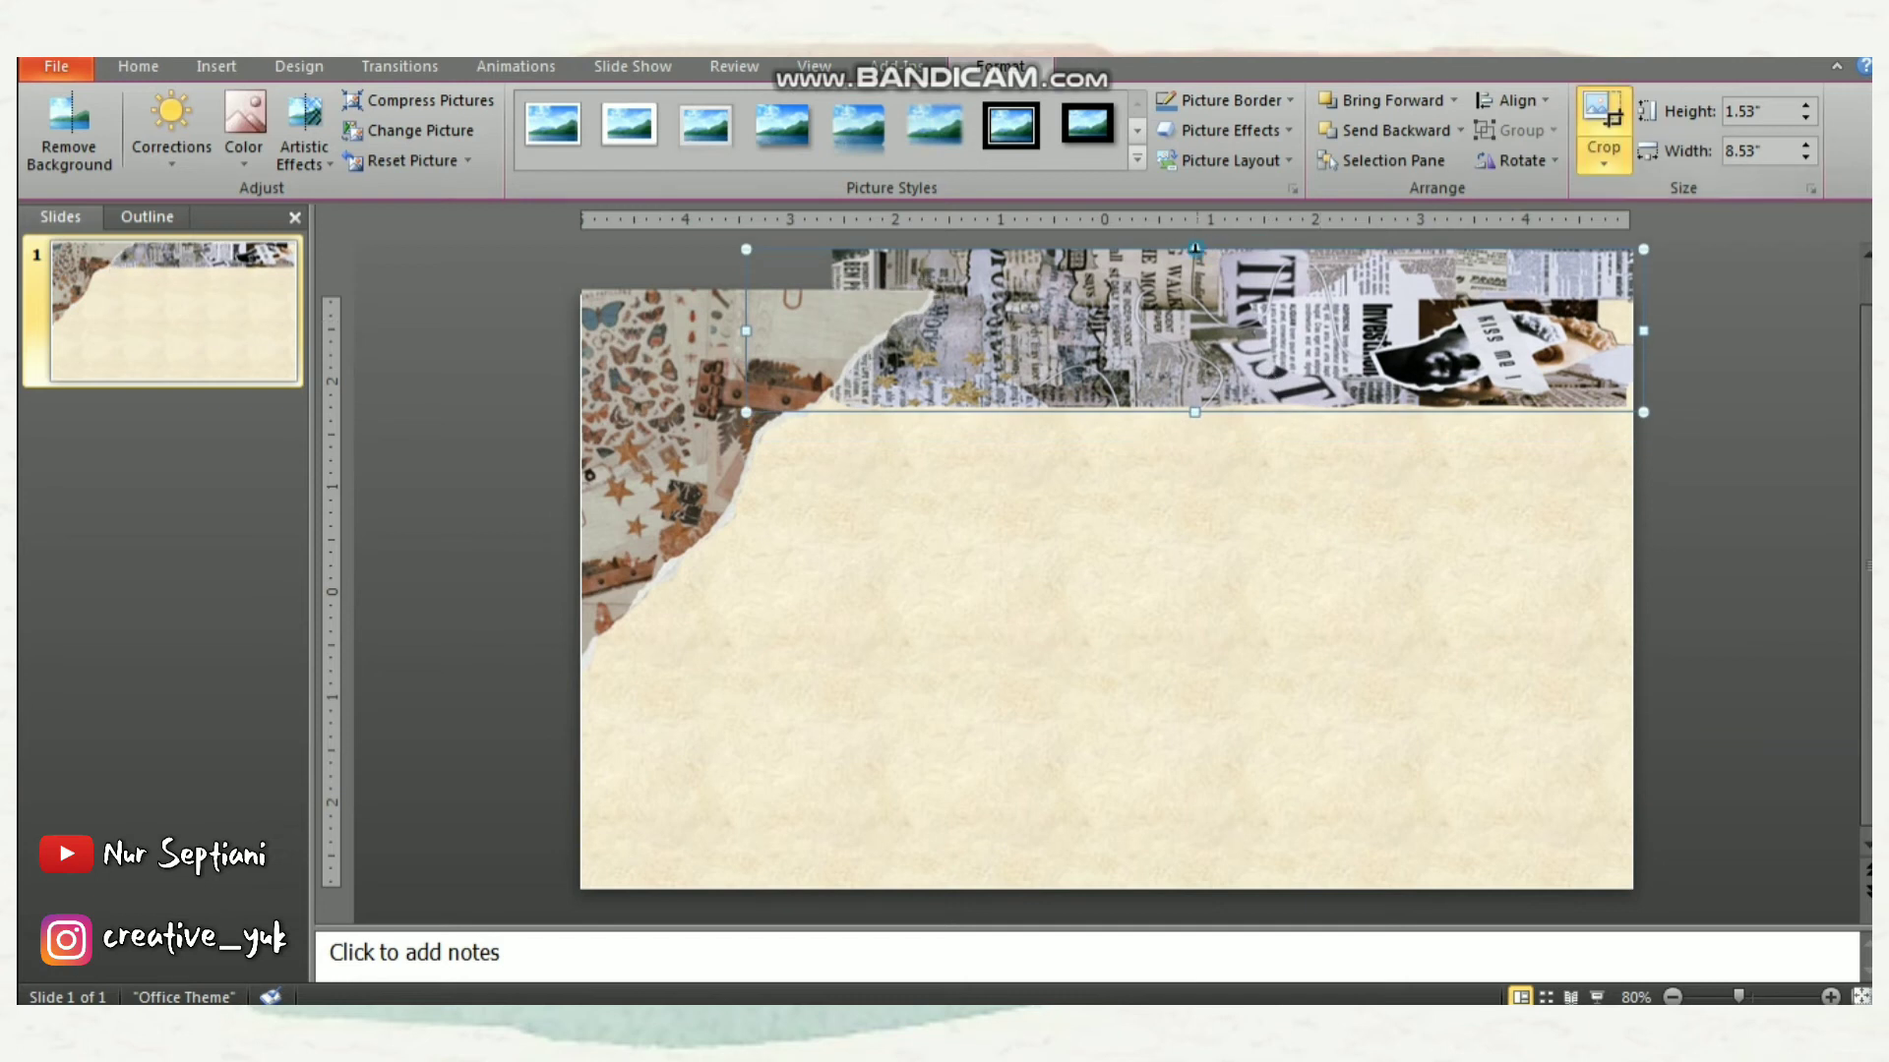
pyautogui.moveTo(1194, 251); pyautogui.dragTo(1200, 285)
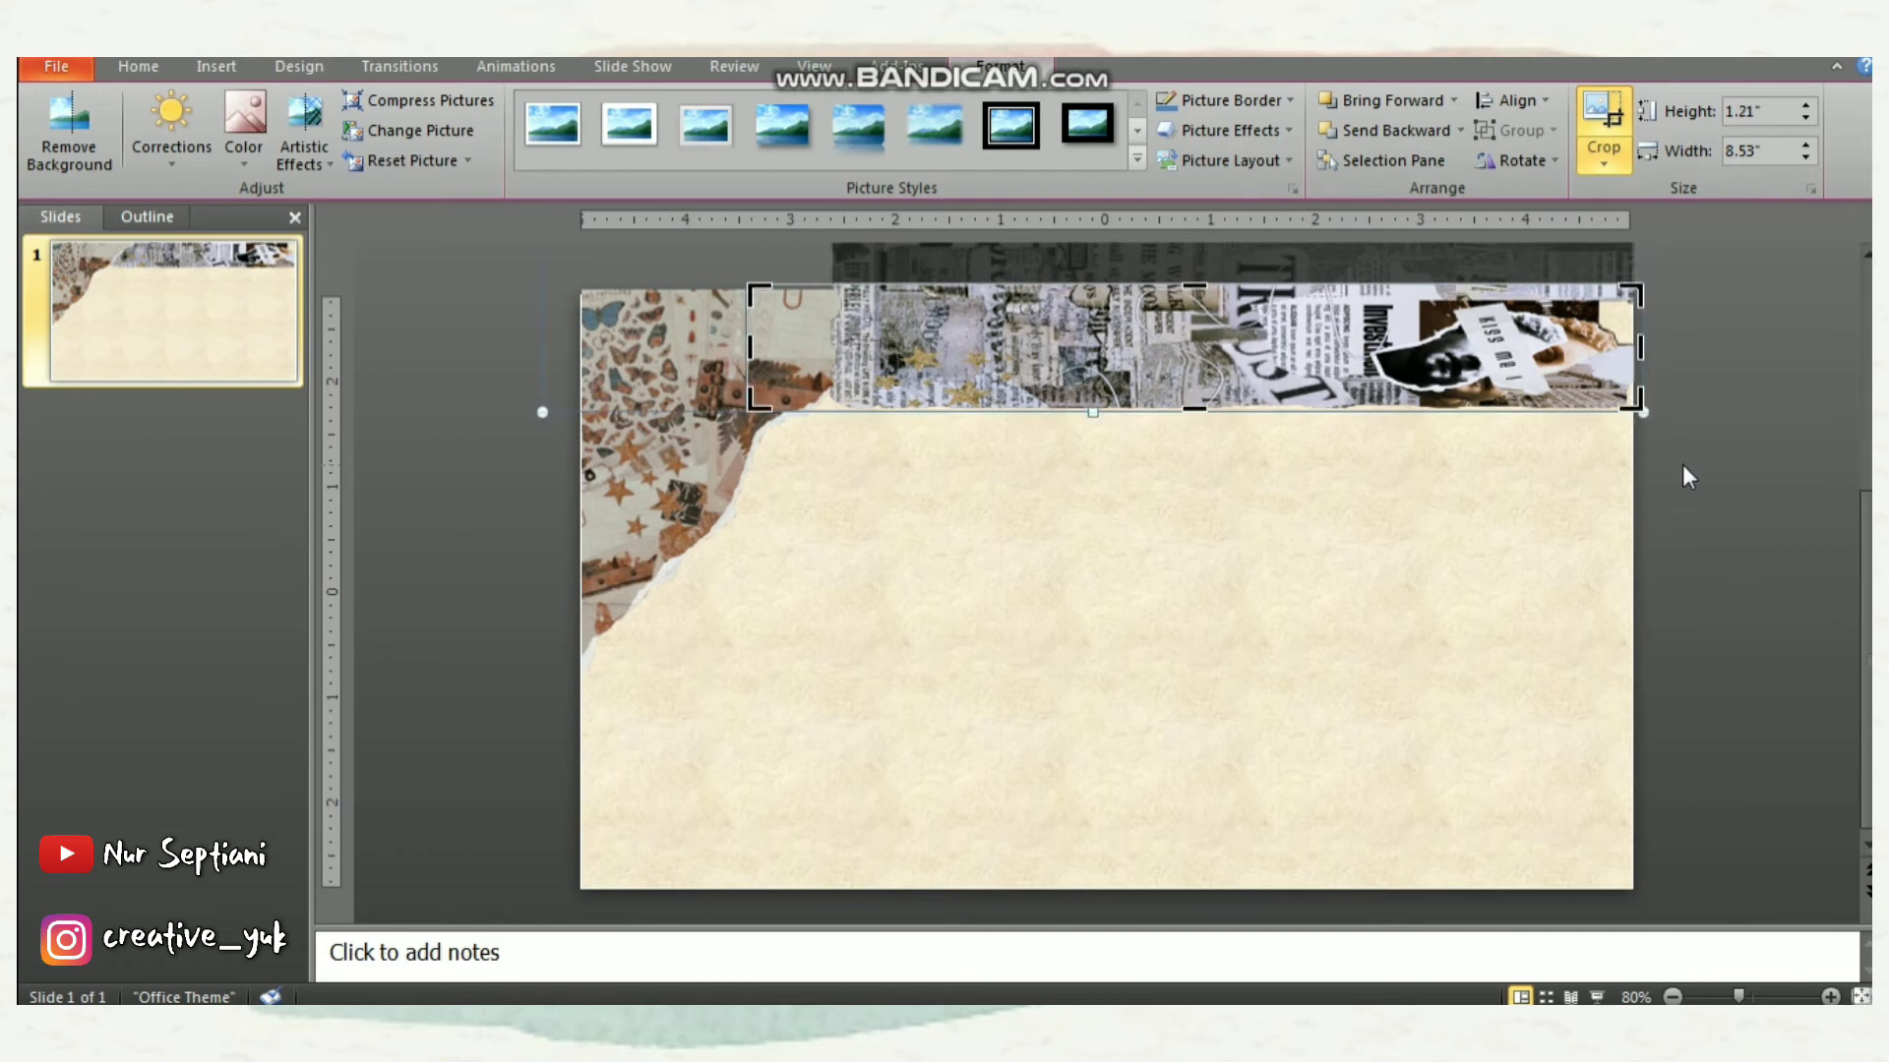
pyautogui.click(1750, 489)
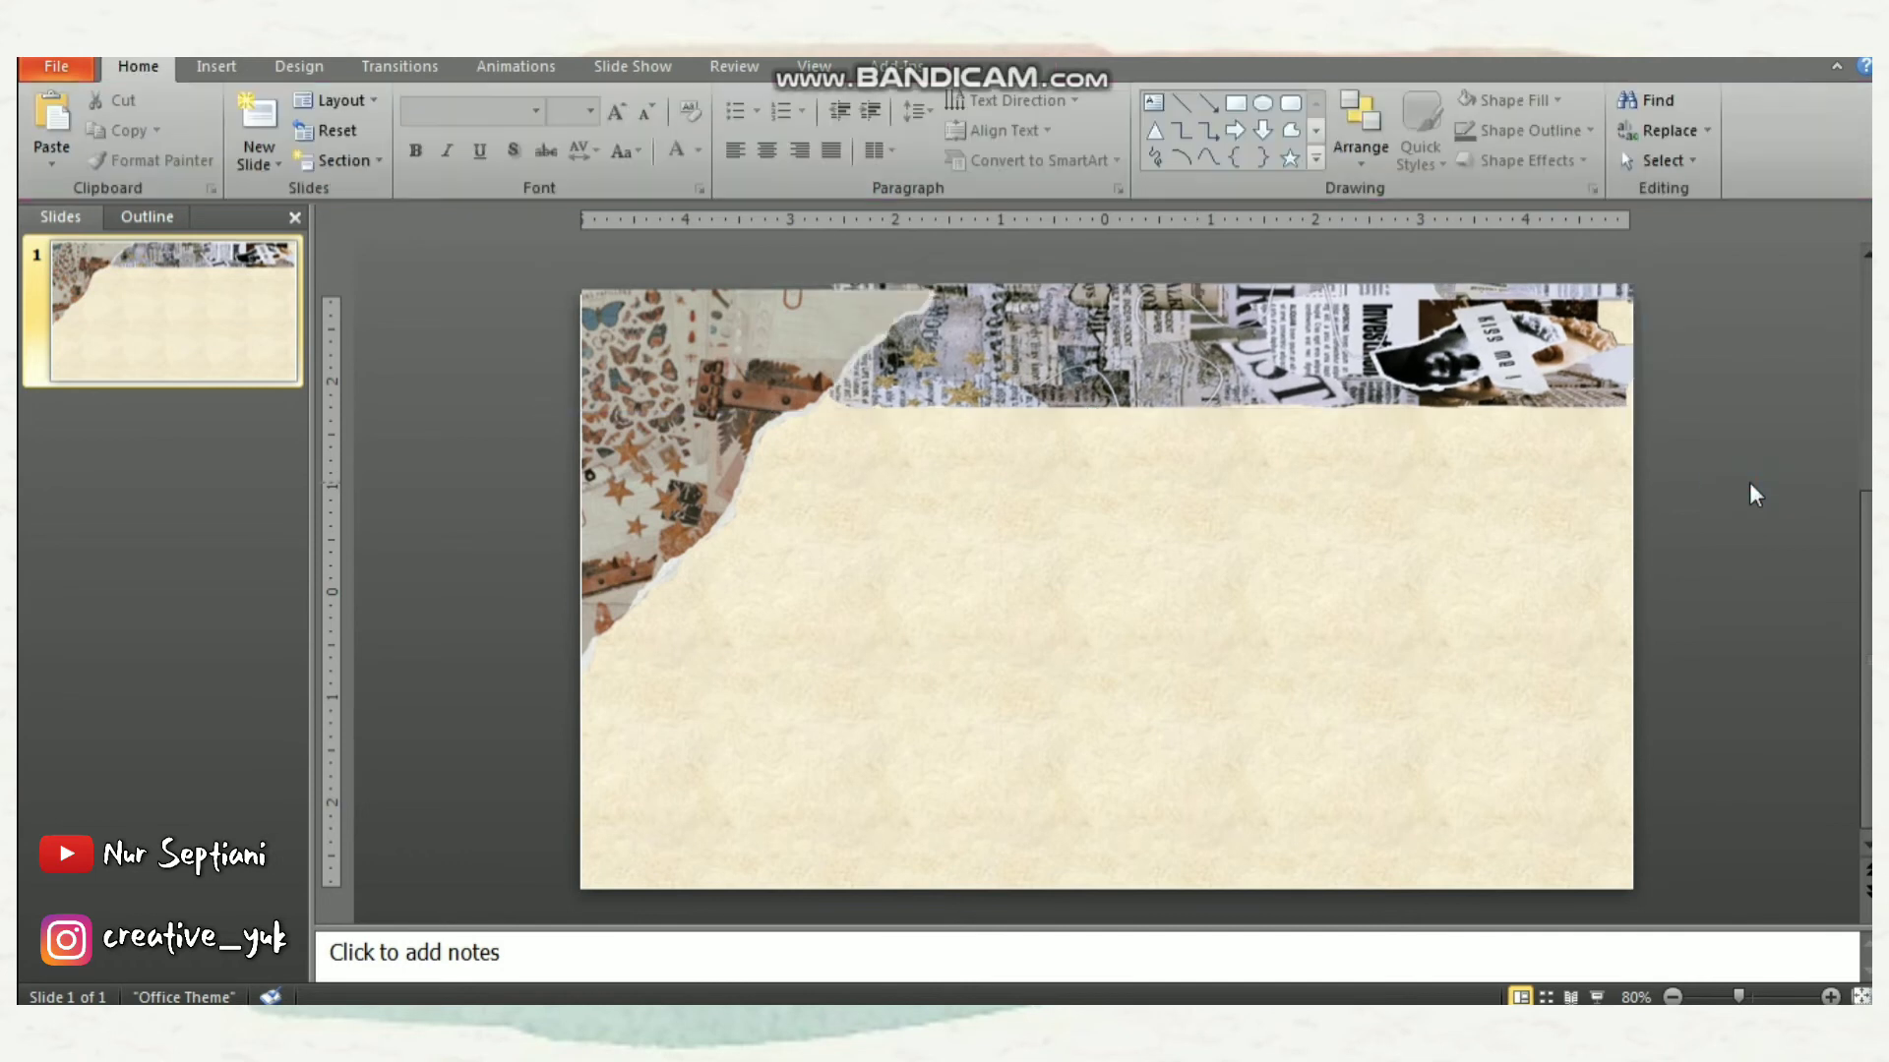
pyautogui.click(1008, 362)
pyautogui.click(1232, 361)
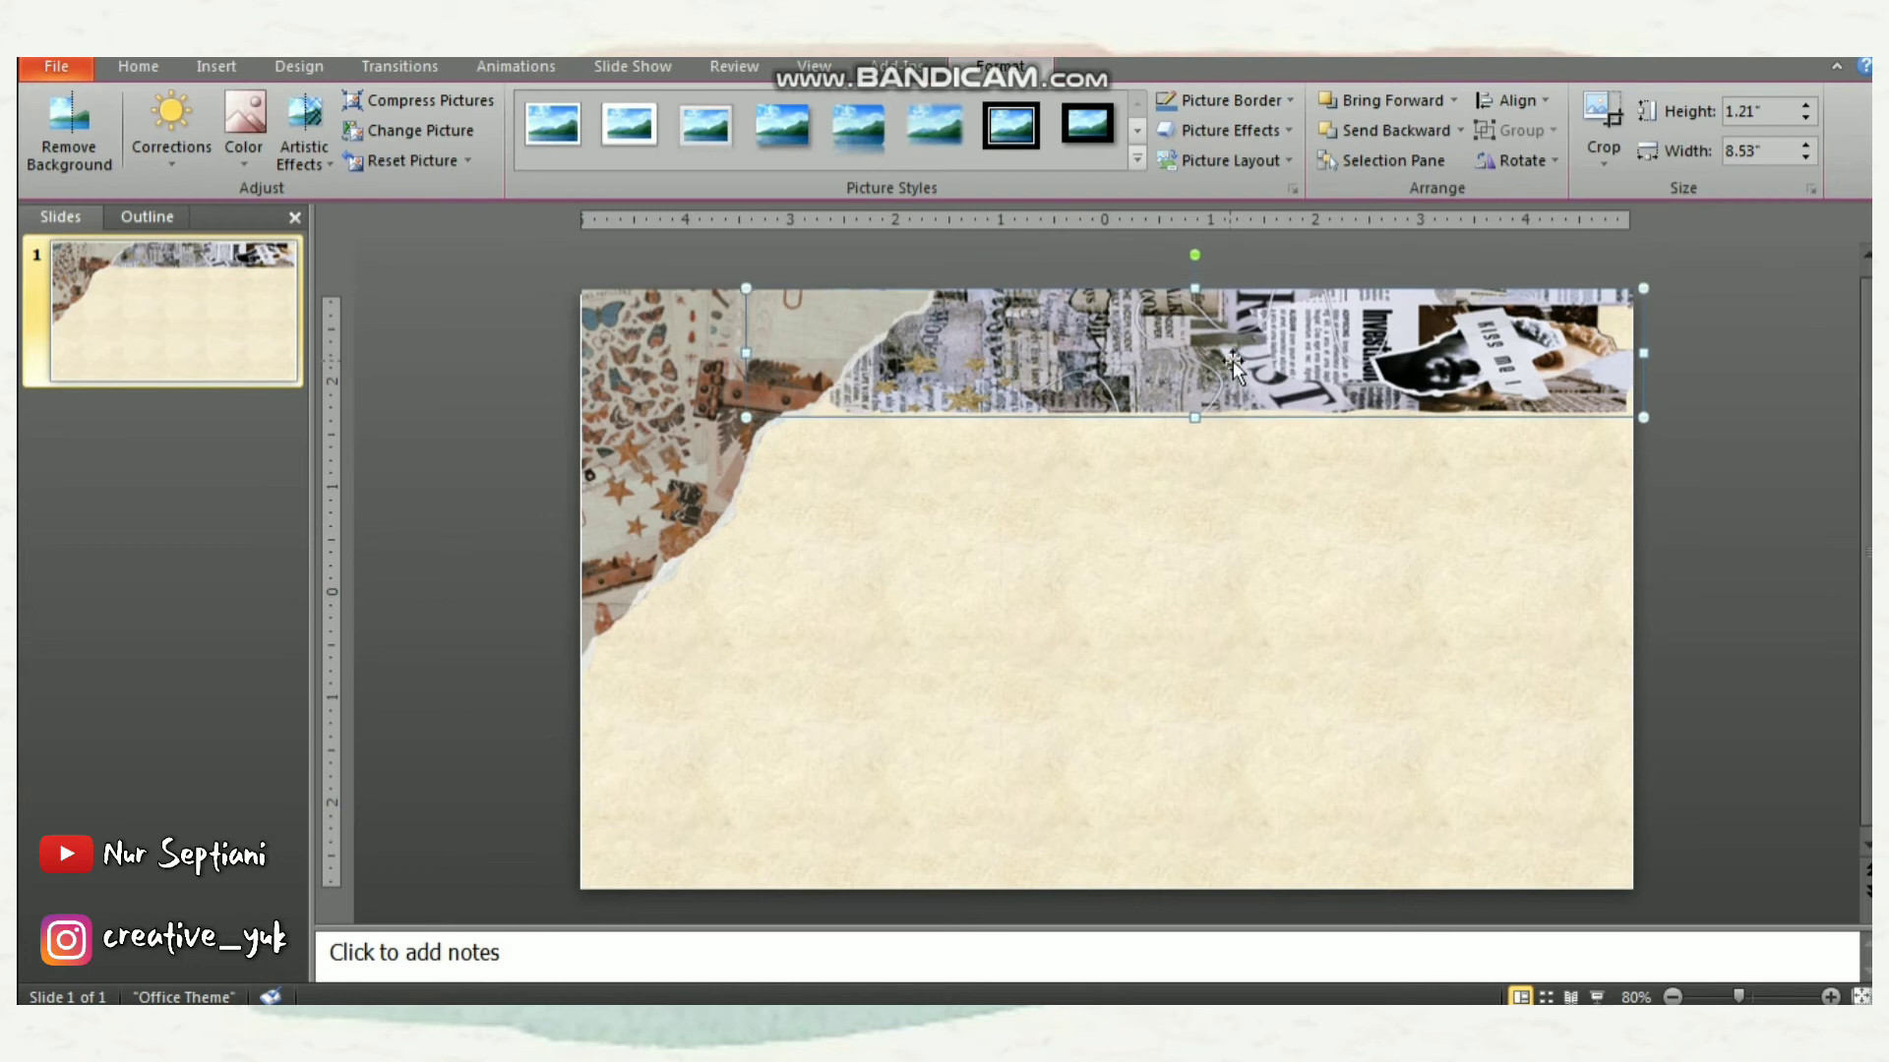
pyautogui.moveTo(1231, 361); pyautogui.dragTo(1232, 367)
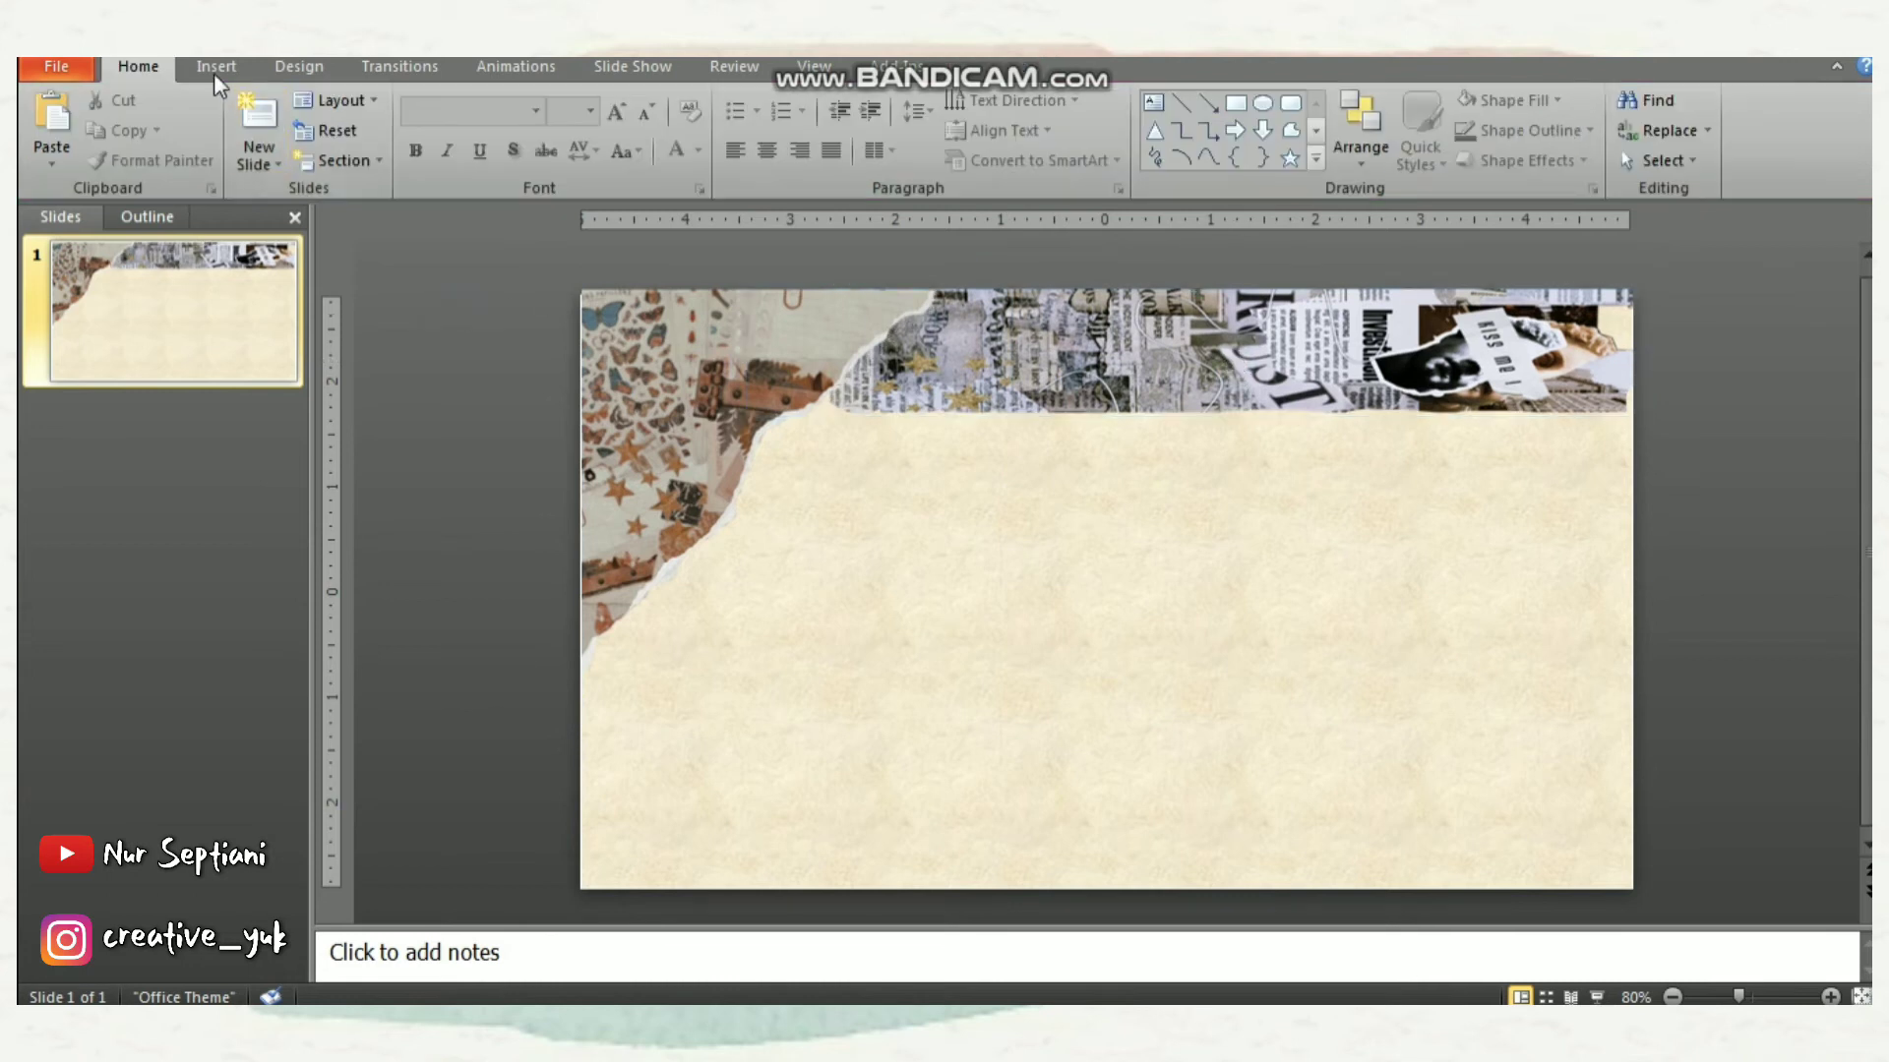
# Insert the ppt7 torn-paper picture, rotate it horizontal, and shrink it
pyautogui.click(214, 69)
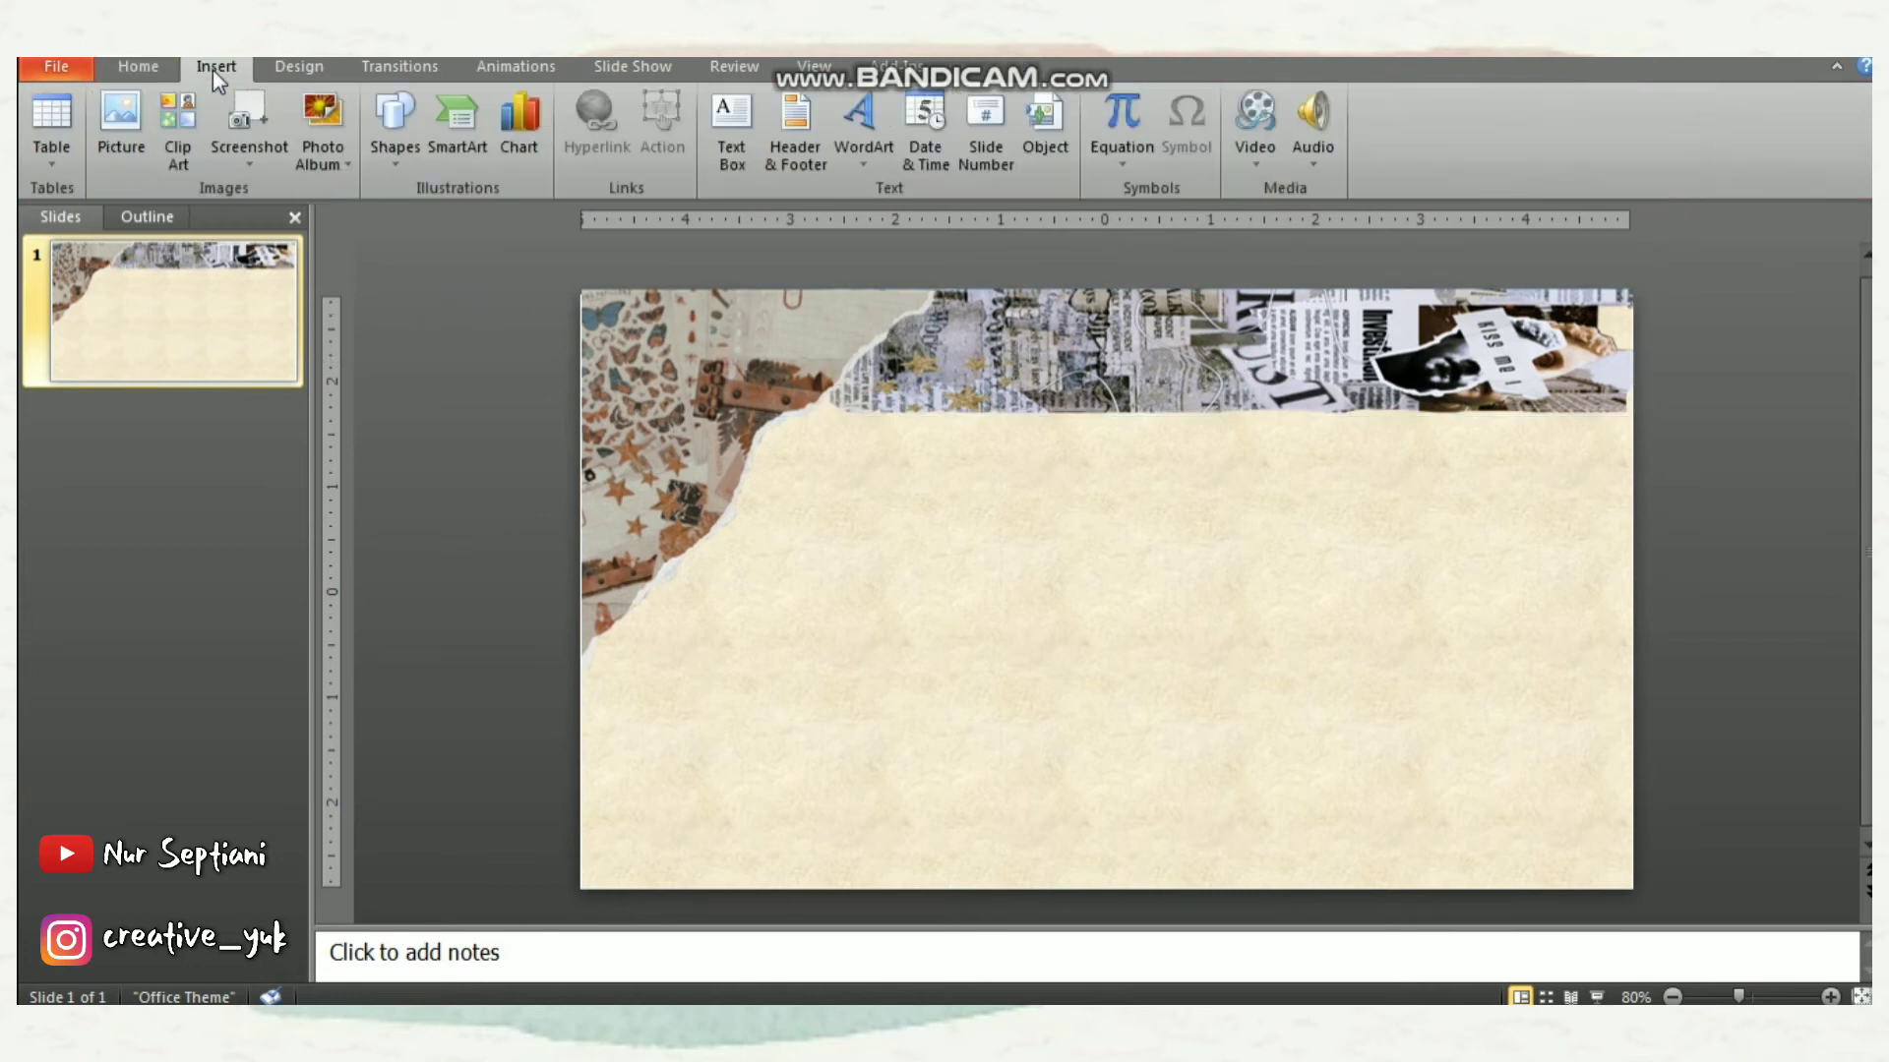
pyautogui.click(120, 128)
pyautogui.doubleClick(653, 535)
pyautogui.click(1536, 161)
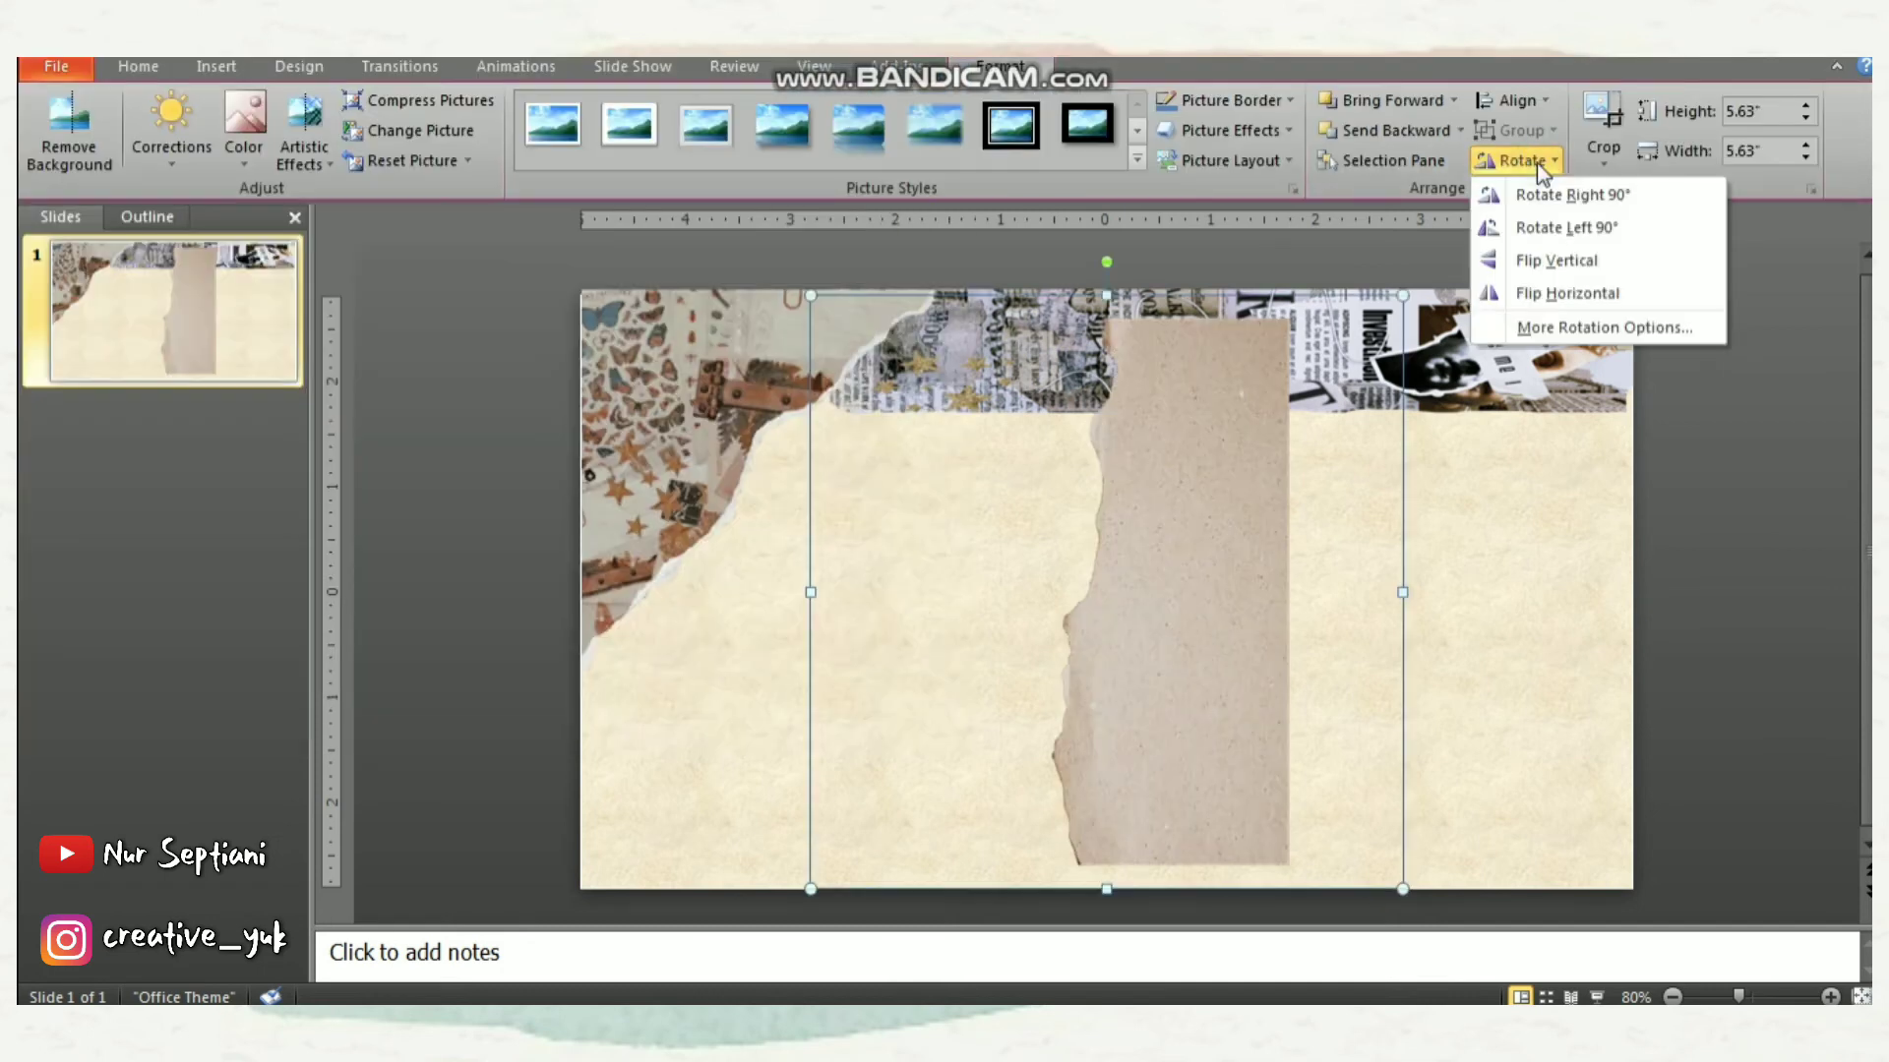
pyautogui.click(1527, 195)
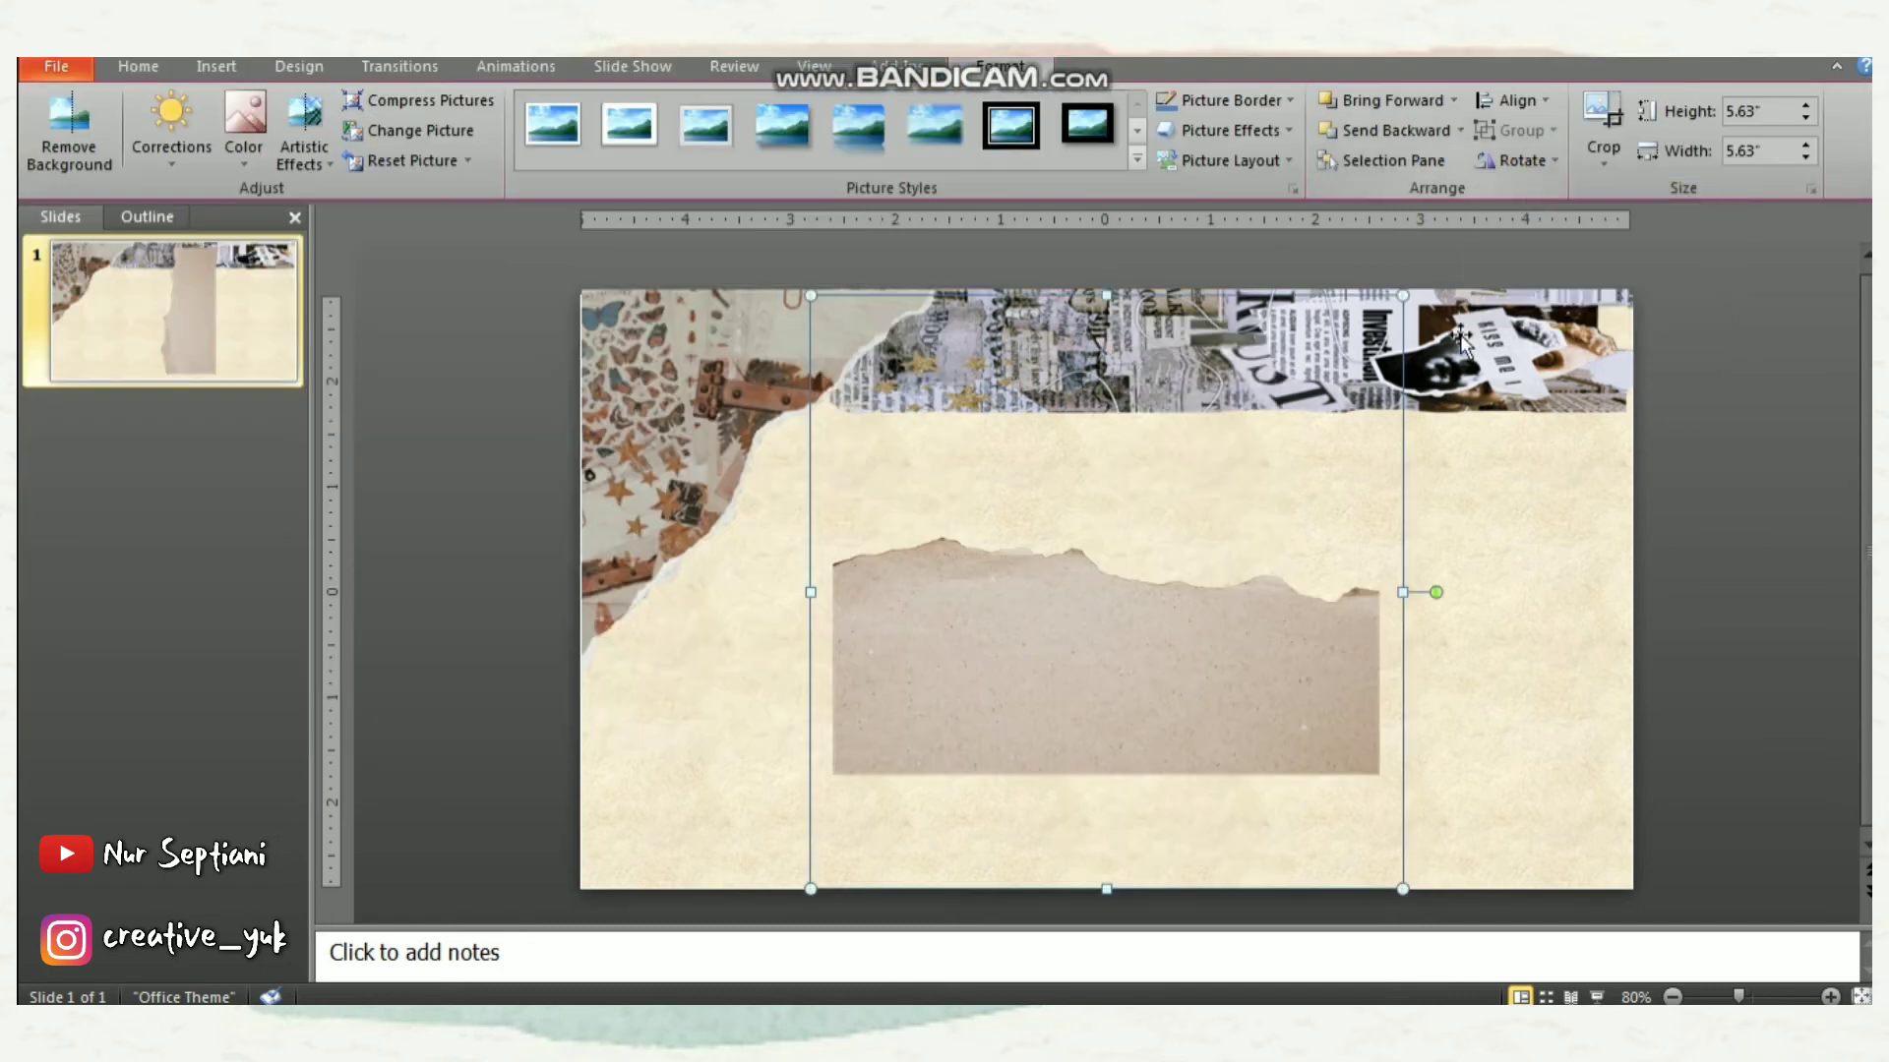
pyautogui.moveTo(1403, 293); pyautogui.dragTo(1216, 514)
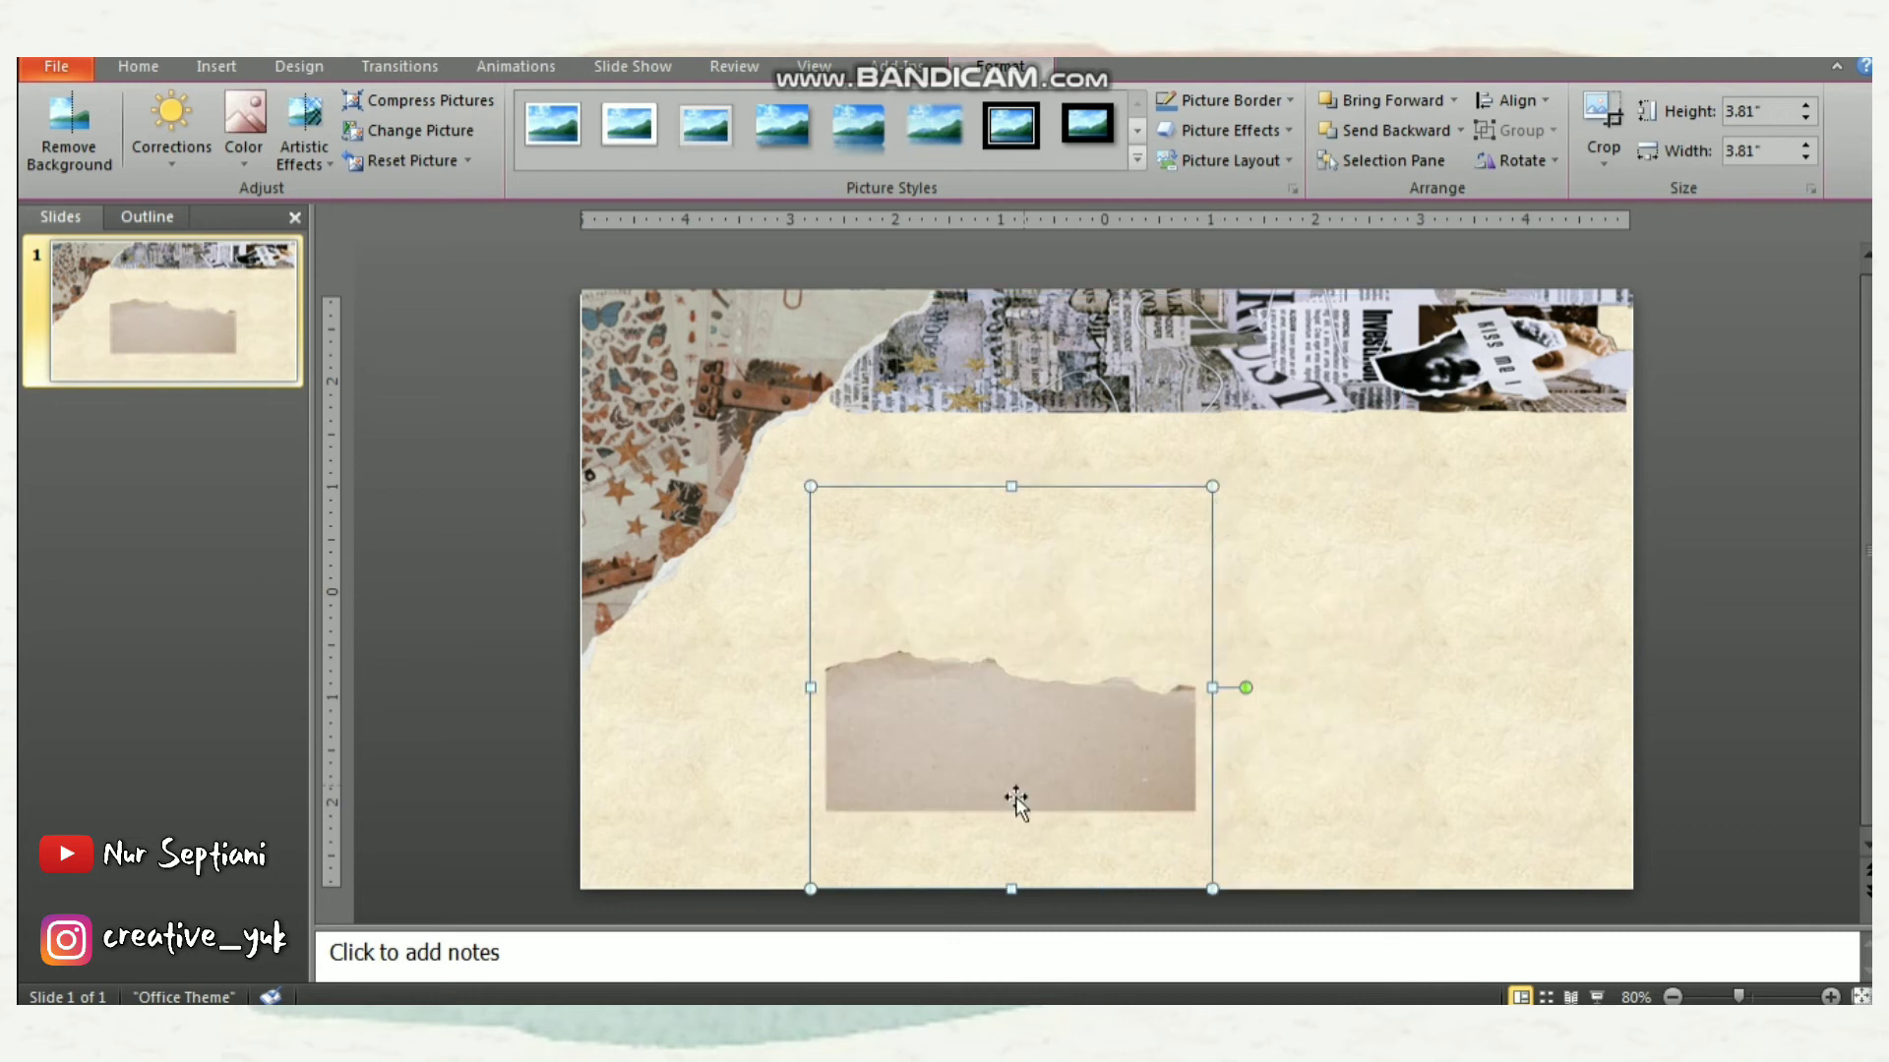
# Crop away the bottom part of the torn-paper scrap, leaving a thin strip
pyautogui.click(1614, 118)
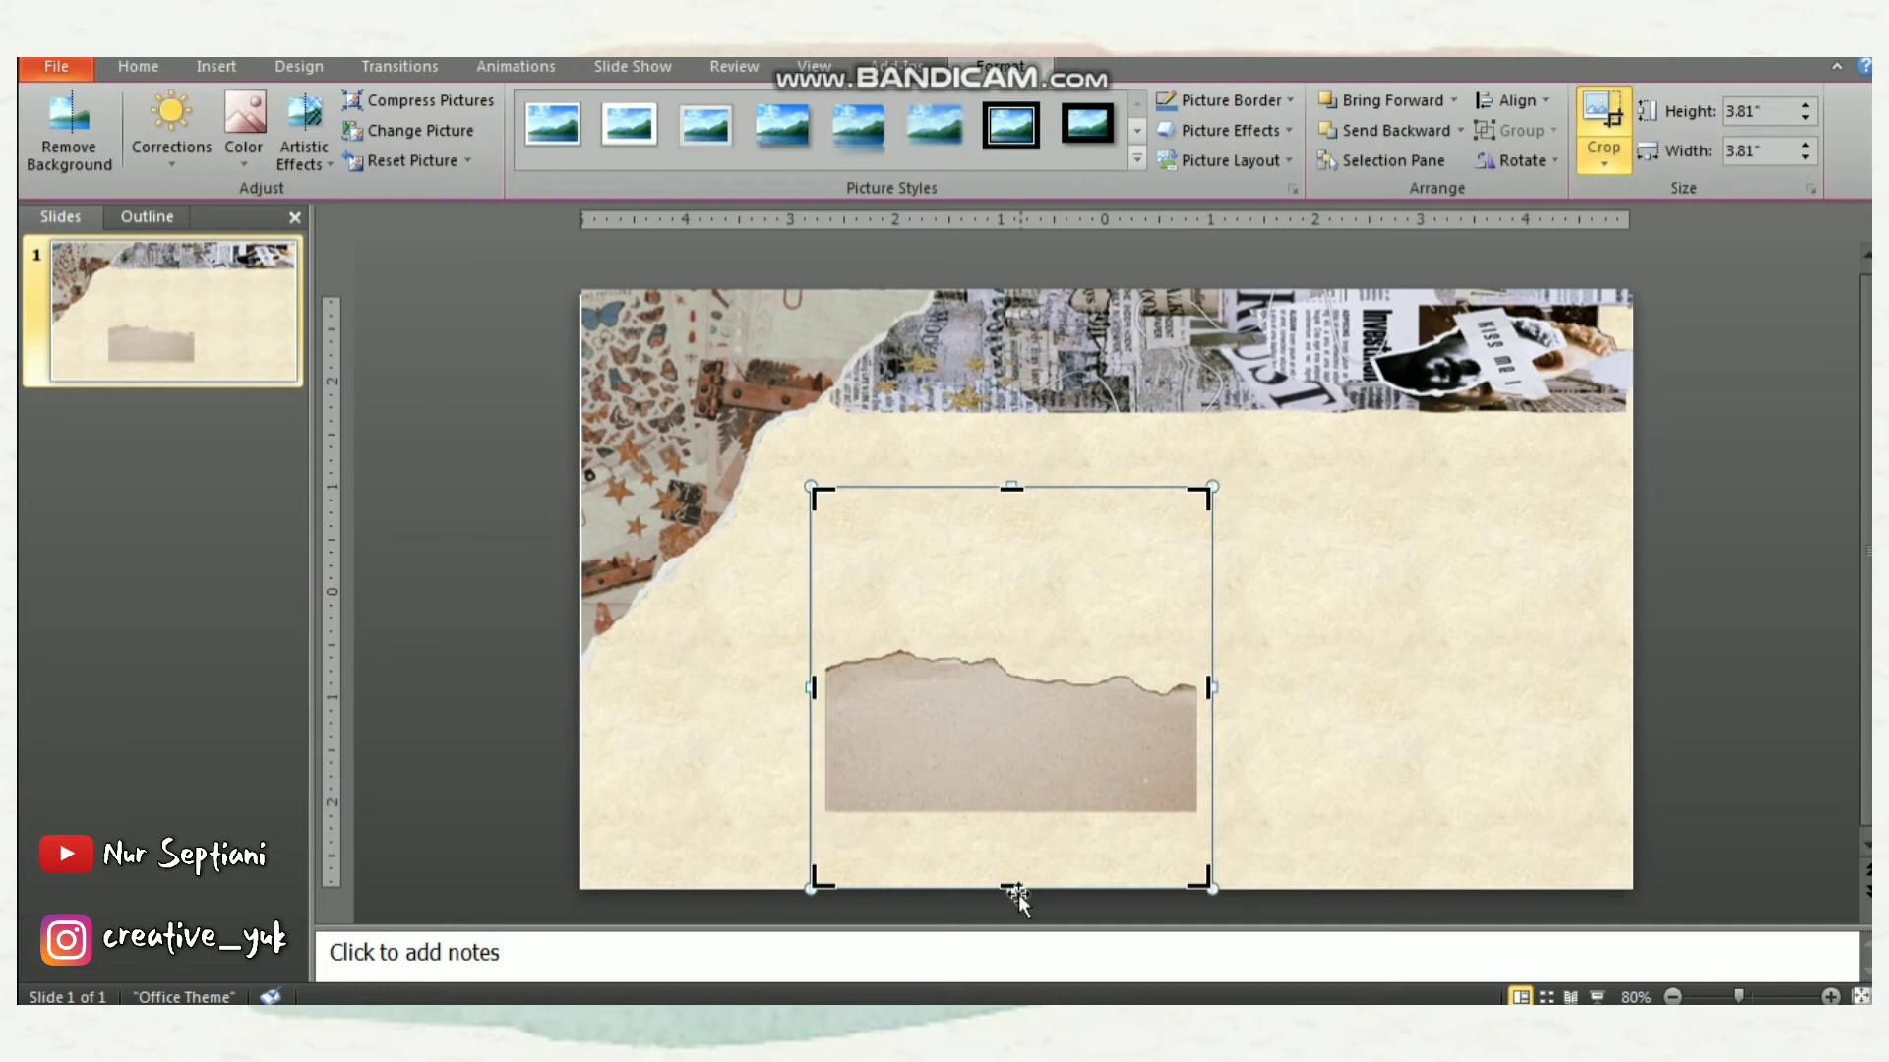
pyautogui.moveTo(1012, 888); pyautogui.dragTo(1013, 747)
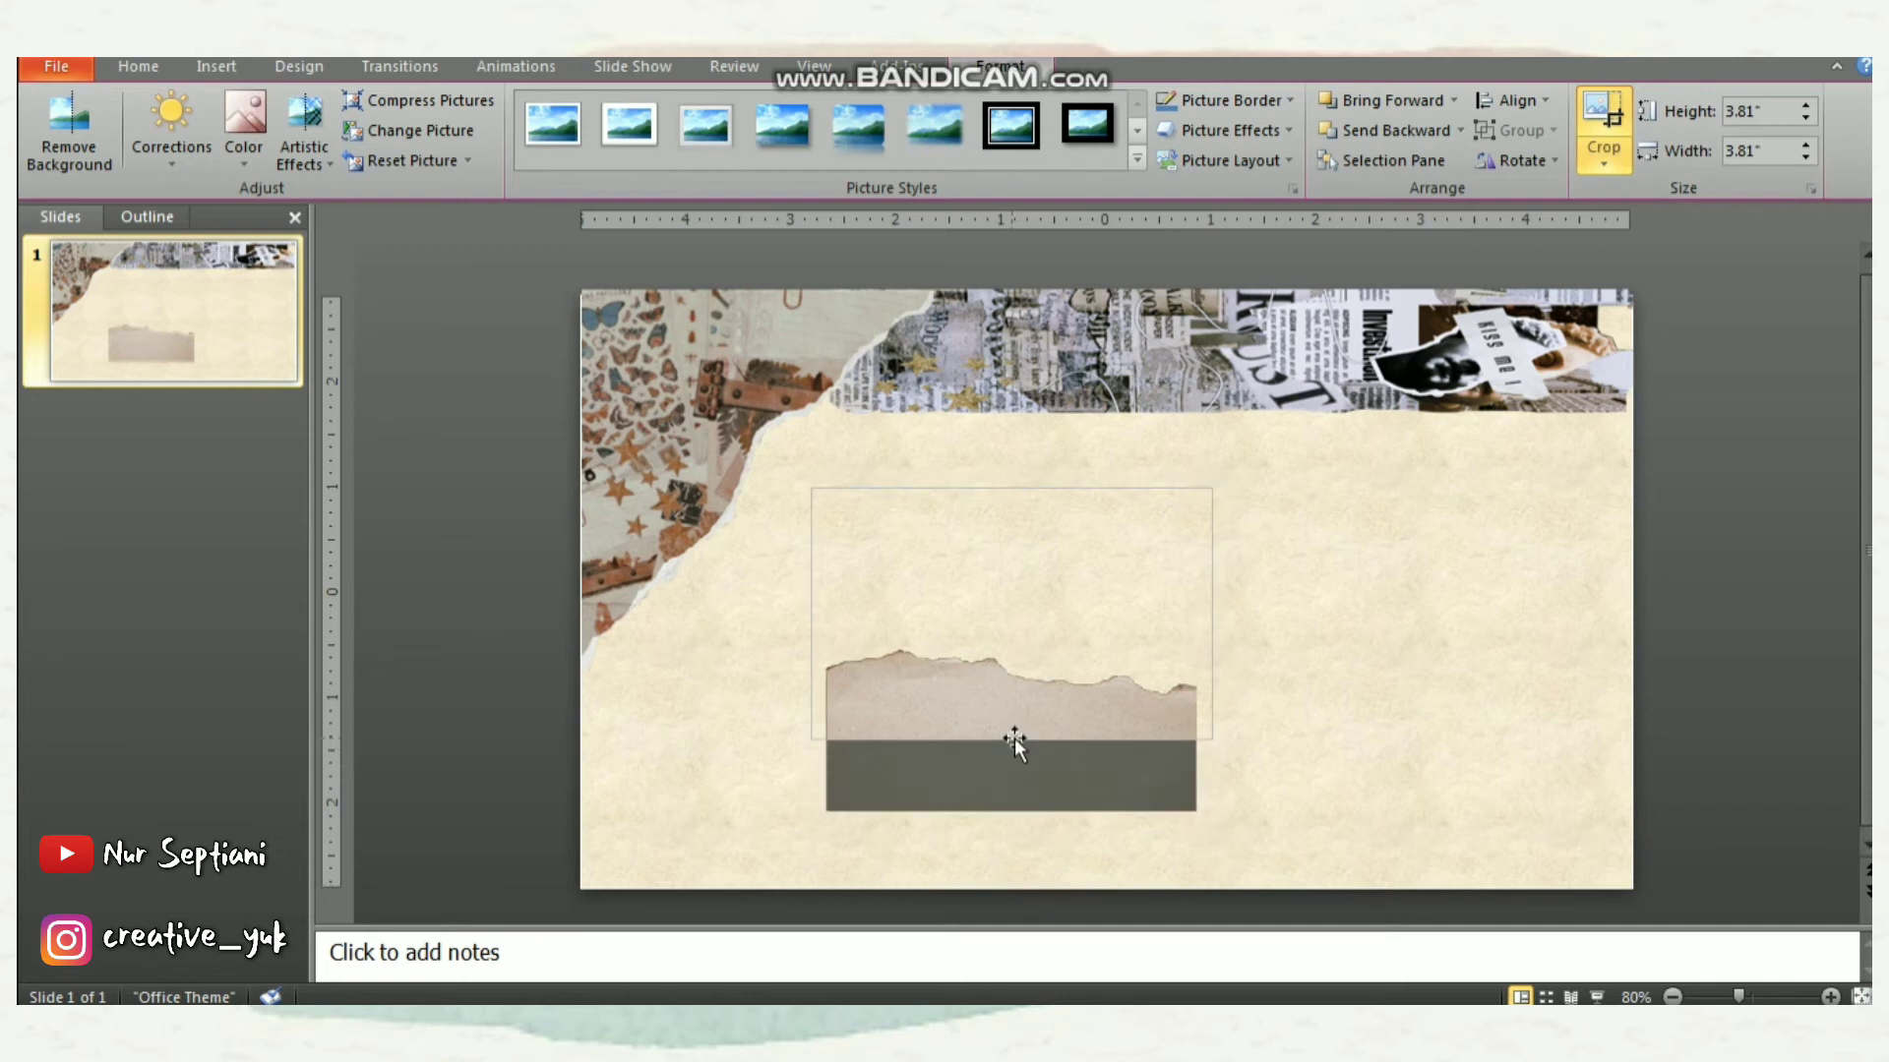
pyautogui.moveTo(1013, 740); pyautogui.dragTo(1014, 714)
pyautogui.click(1428, 738)
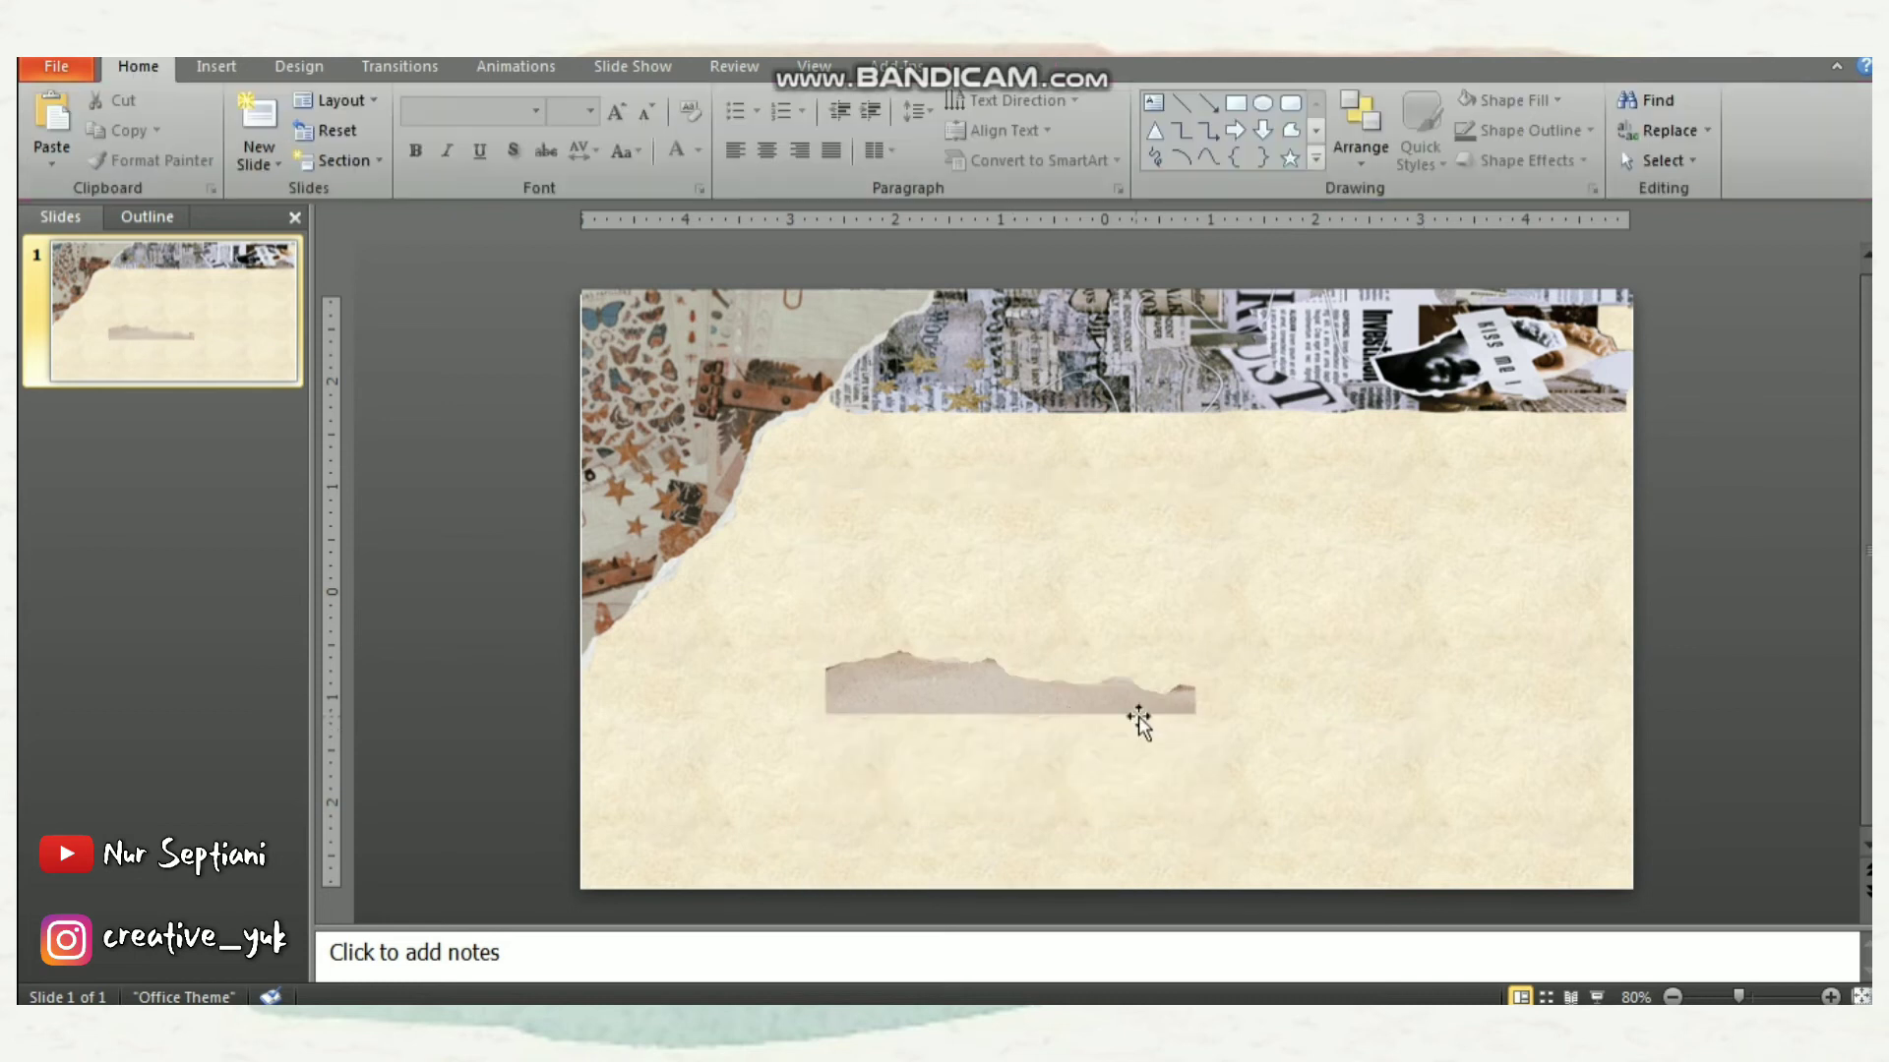
# Move the strip to the bottom-right edge and widen it to 6.83 inches
pyautogui.moveTo(1133, 714); pyautogui.dragTo(1468, 858)
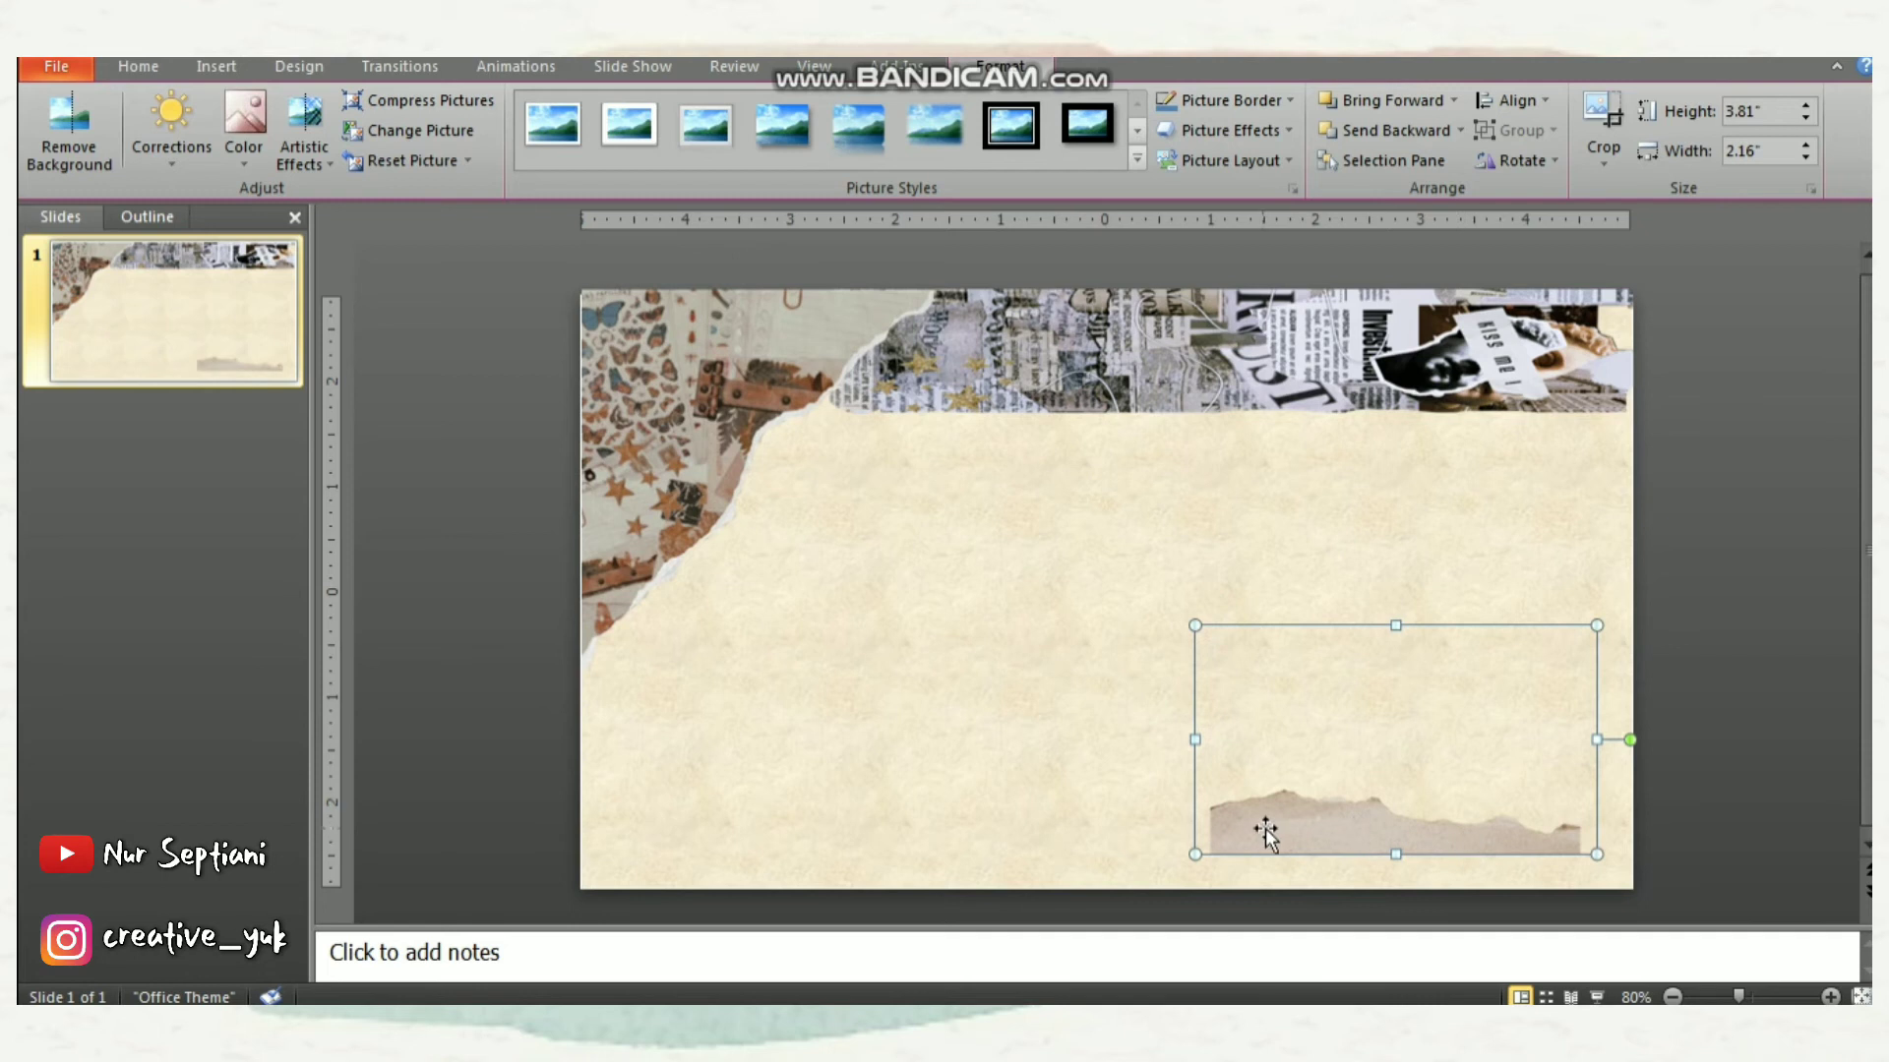
pyautogui.moveTo(1192, 854)
pyautogui.mouseDown()
pyautogui.moveTo(1063, 861)
pyautogui.moveTo(1214, 792)
pyautogui.moveTo(1223, 808)
pyautogui.mouseUp()
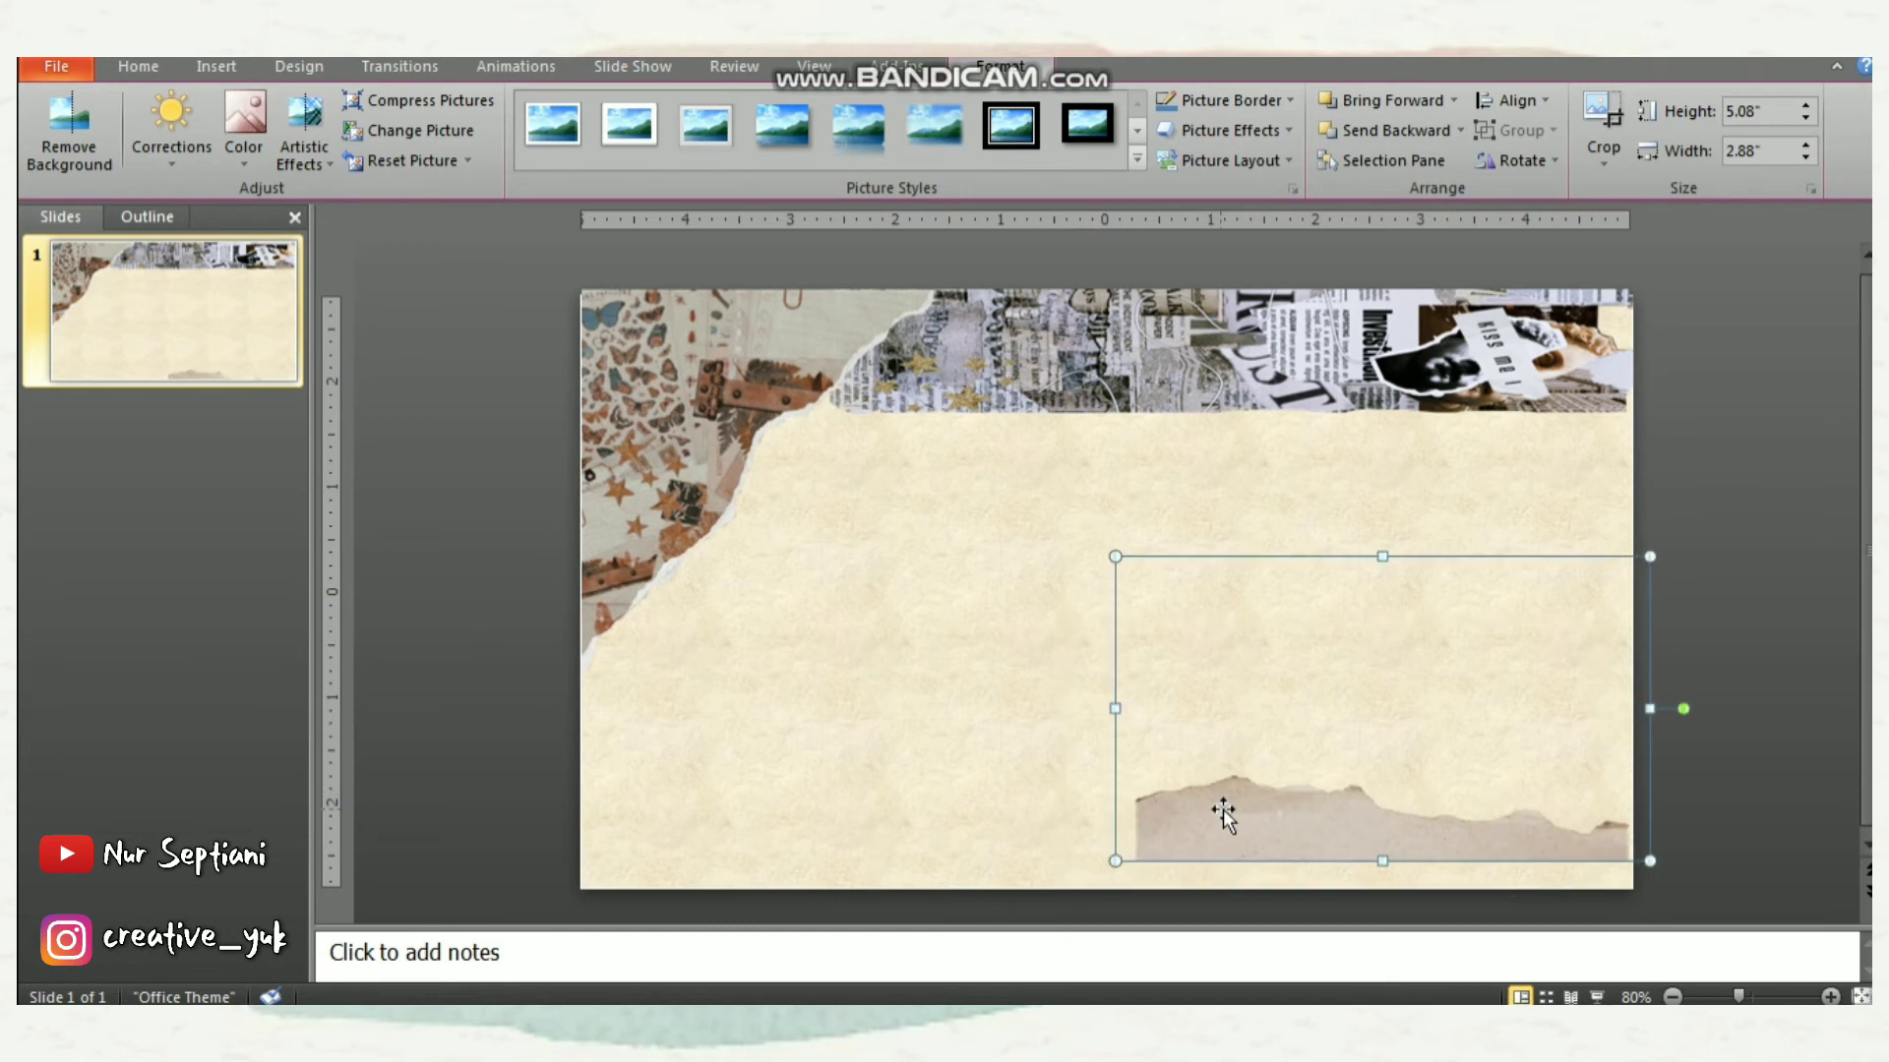
pyautogui.press('Right')
pyautogui.press('Down')
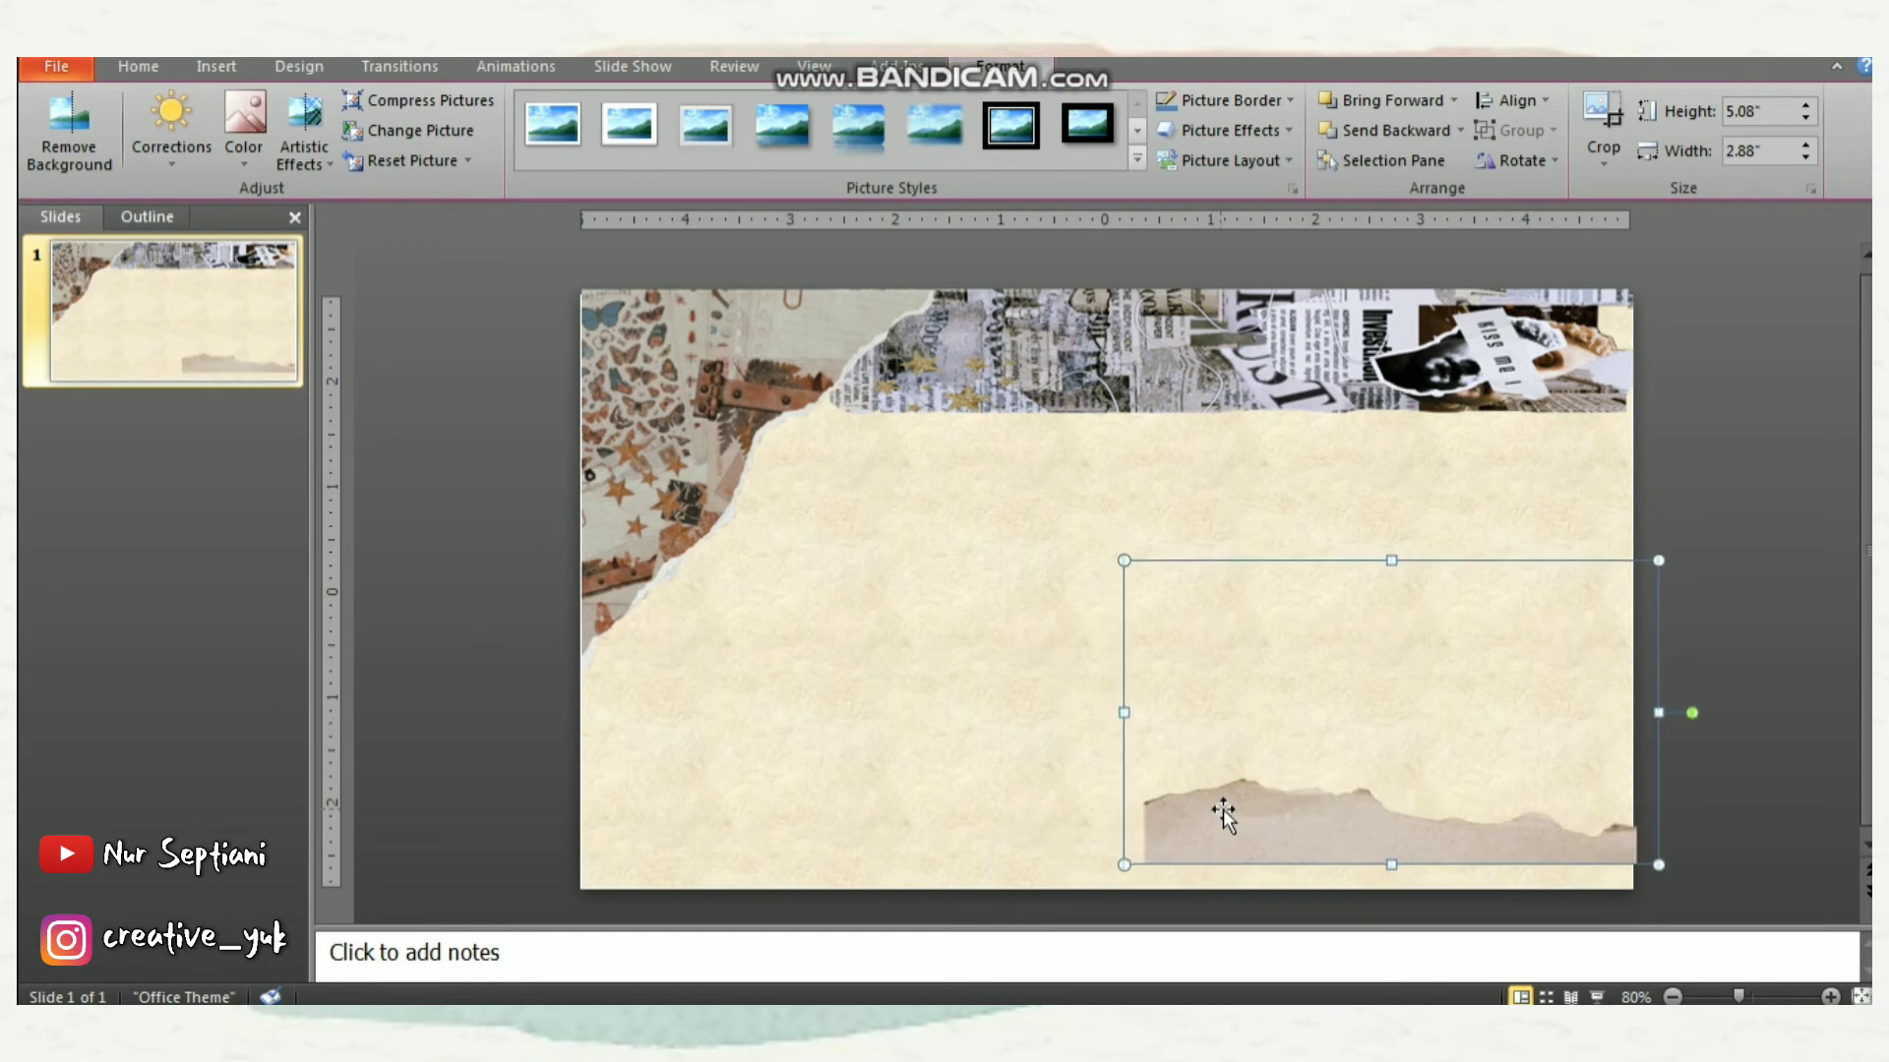
pyautogui.press('Down')
pyautogui.press('Down')
pyautogui.press('Down')
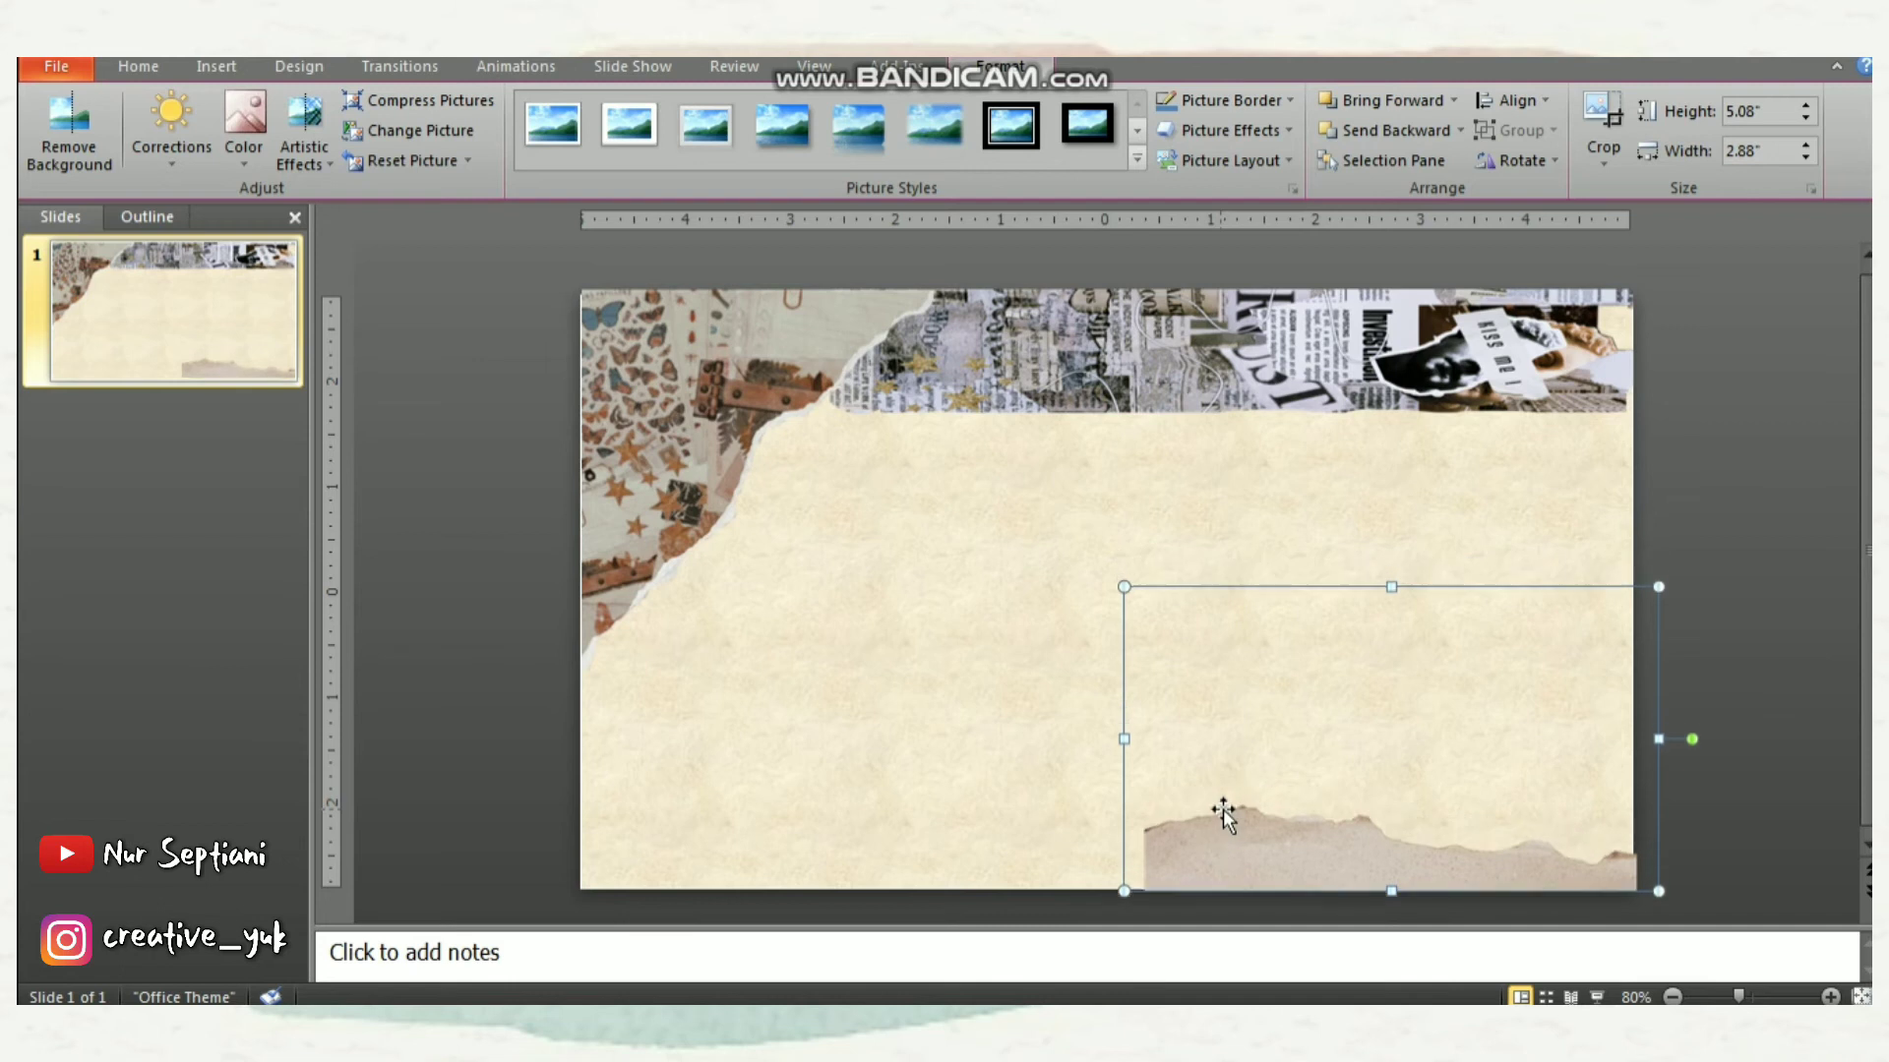
pyautogui.moveTo(1383, 870); pyautogui.dragTo(1397, 859)
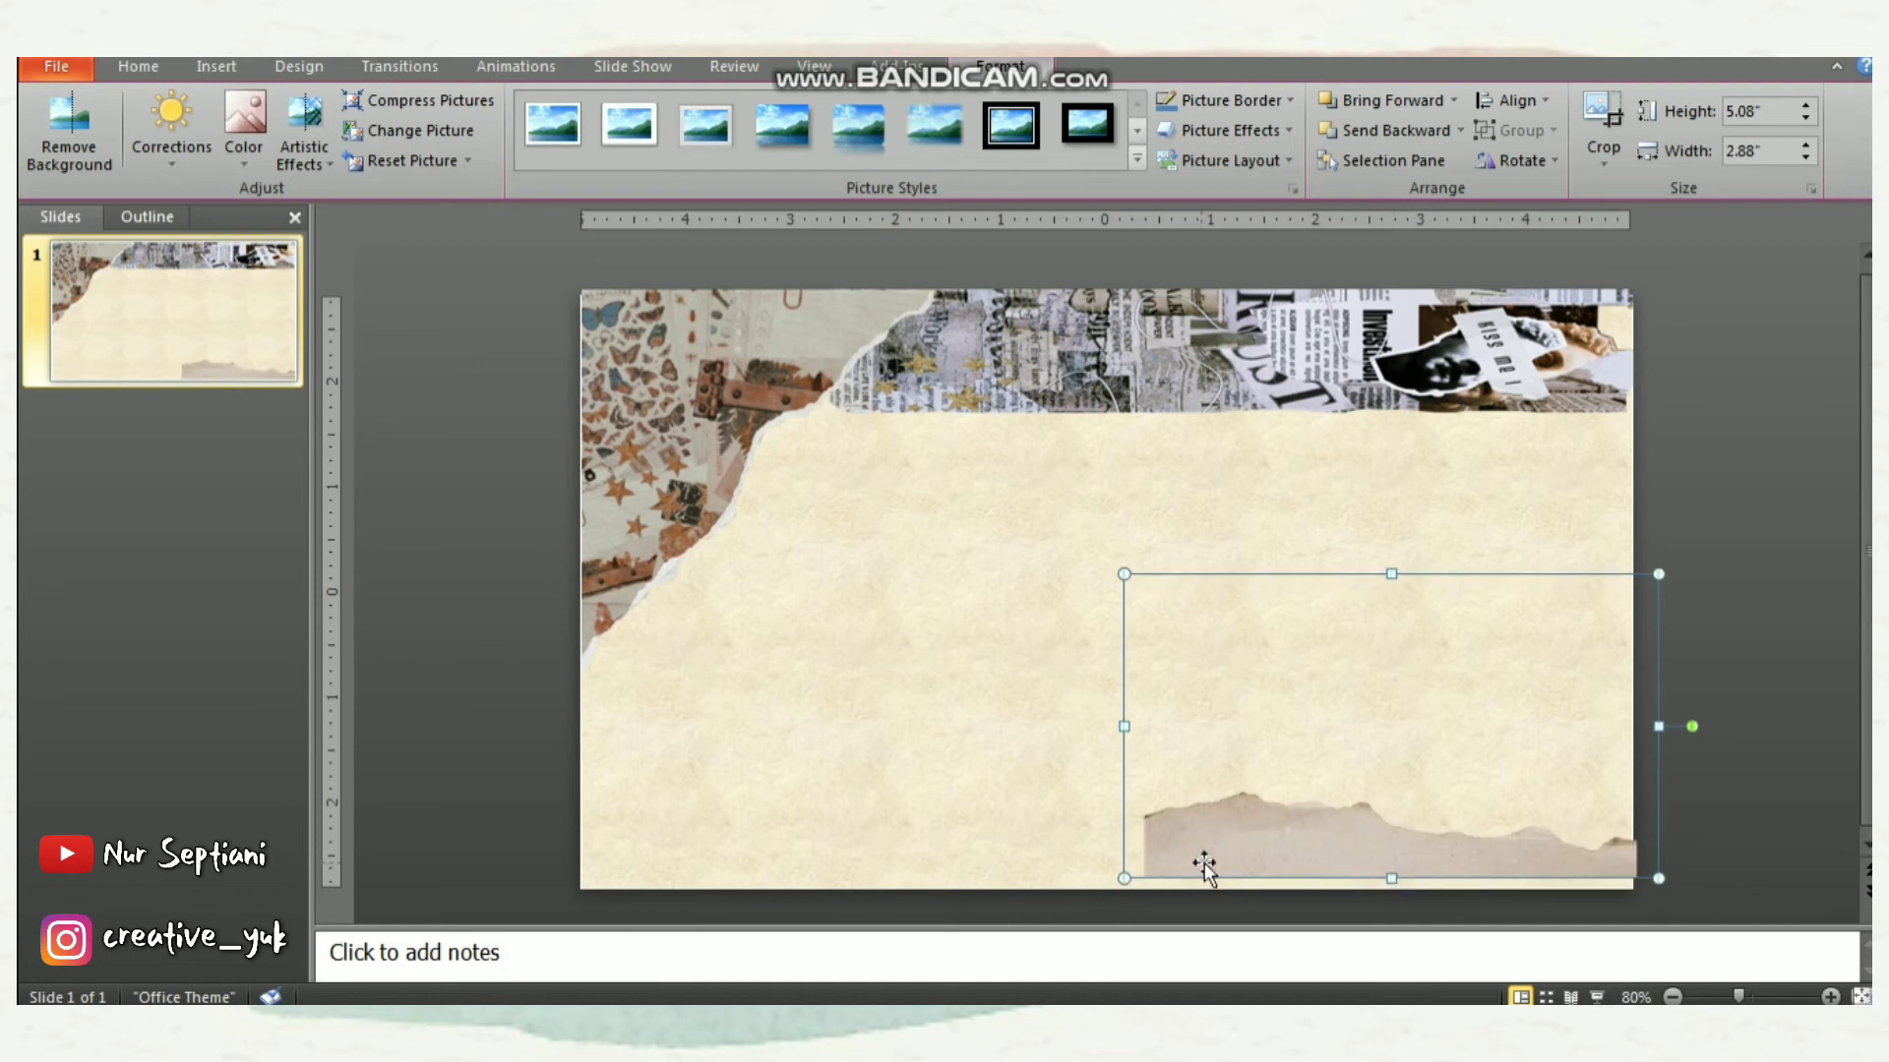
pyautogui.press('Down')
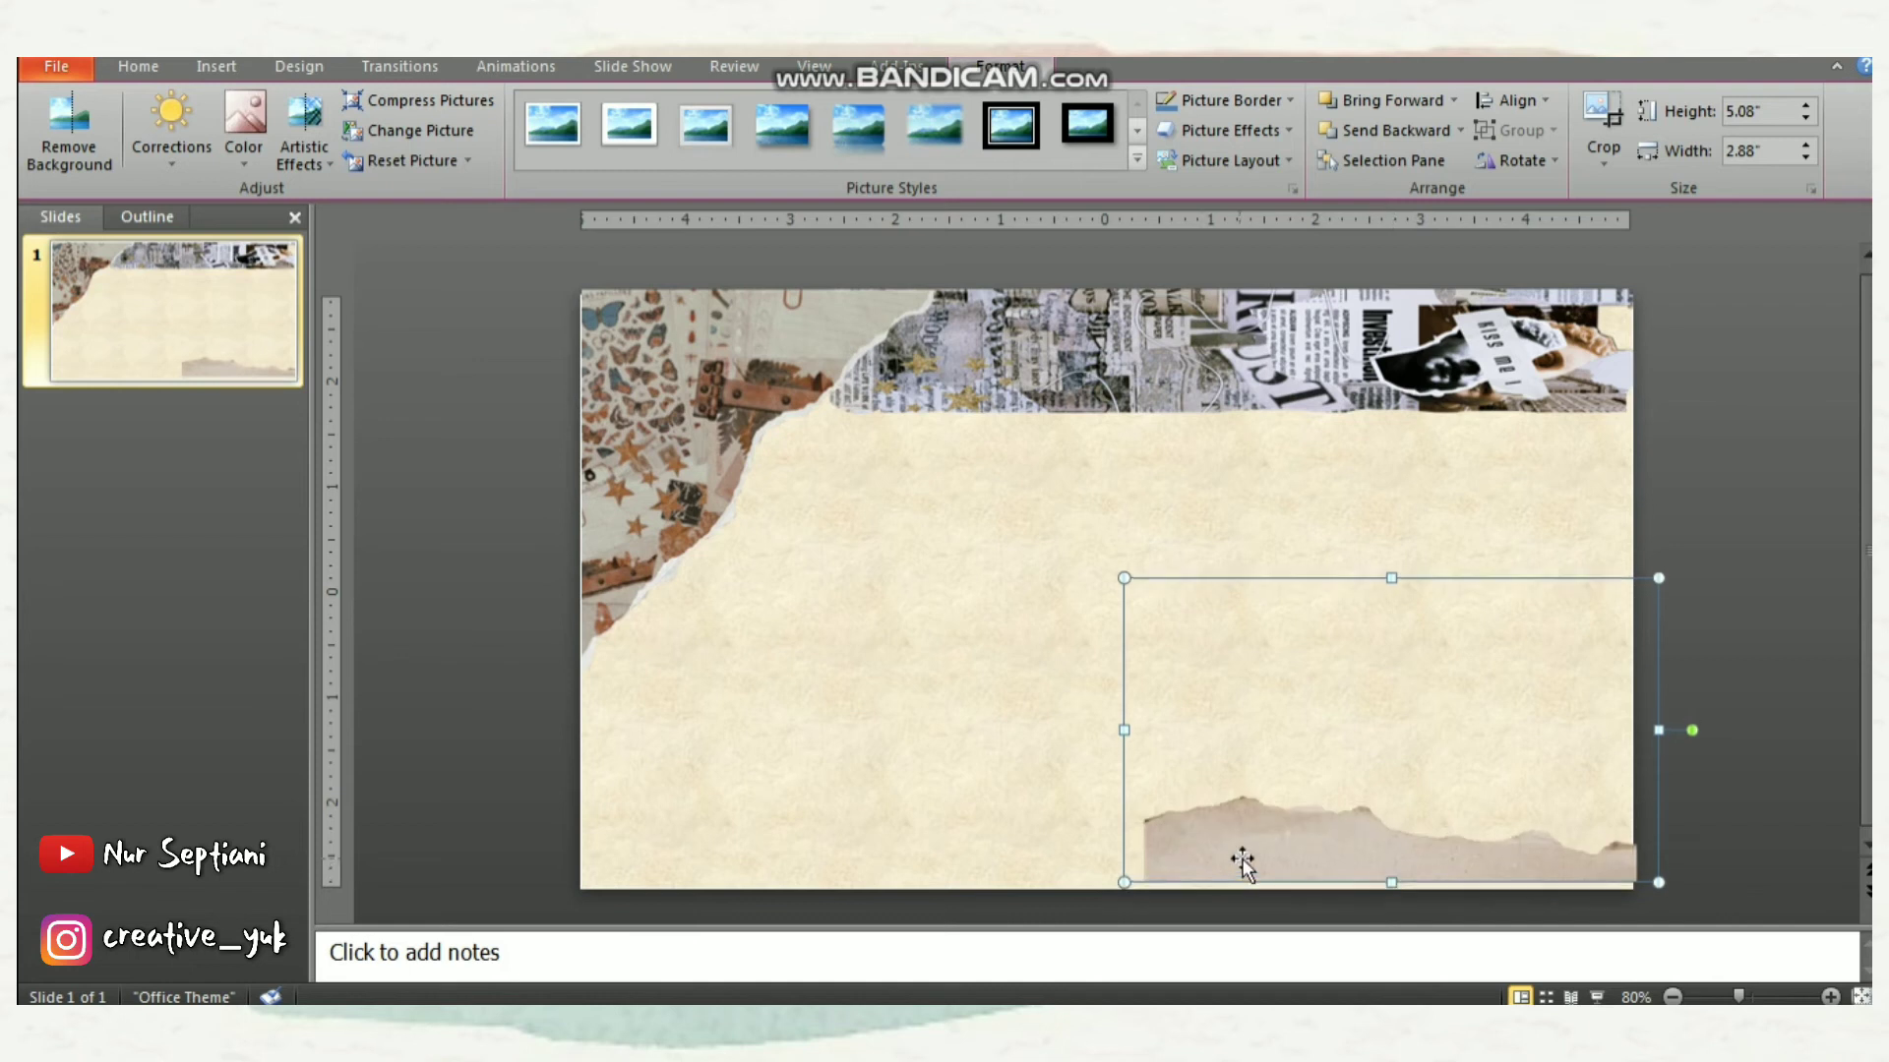
pyautogui.press('Down')
pyautogui.press('Down')
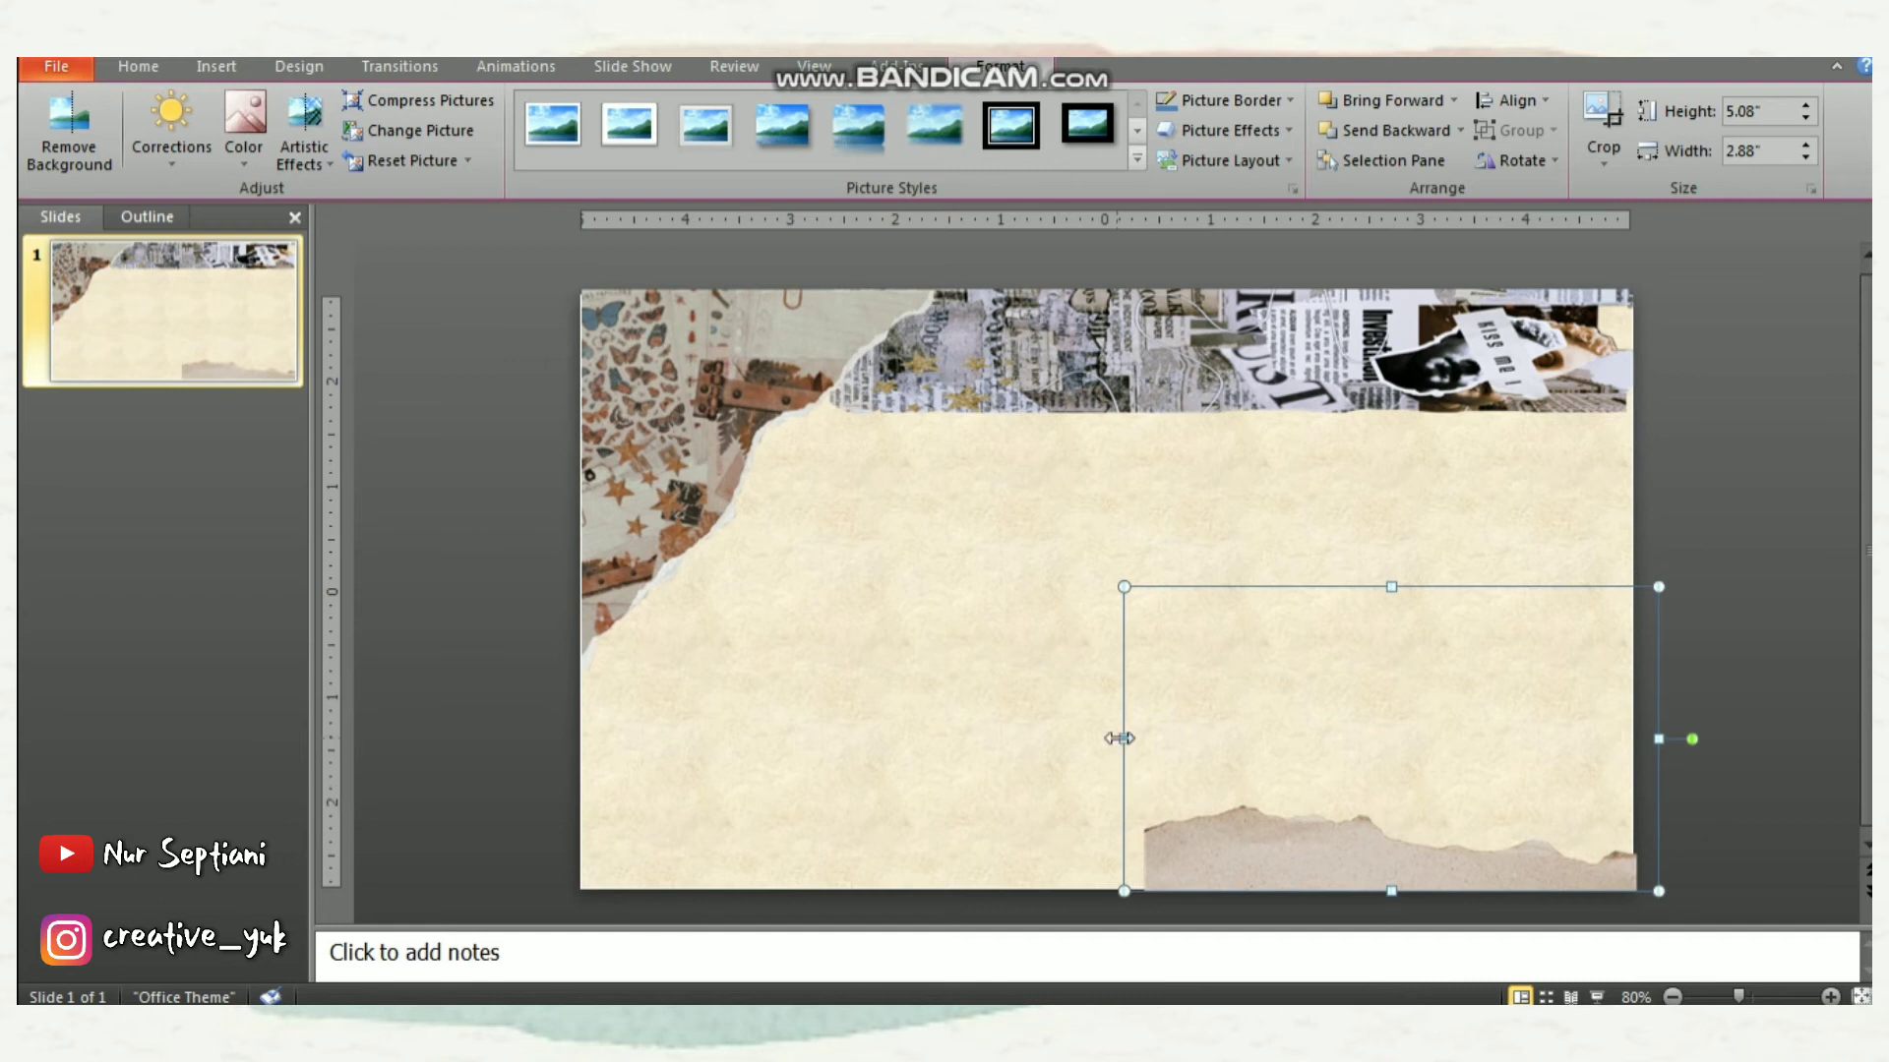
pyautogui.moveTo(1120, 738); pyautogui.dragTo(939, 738)
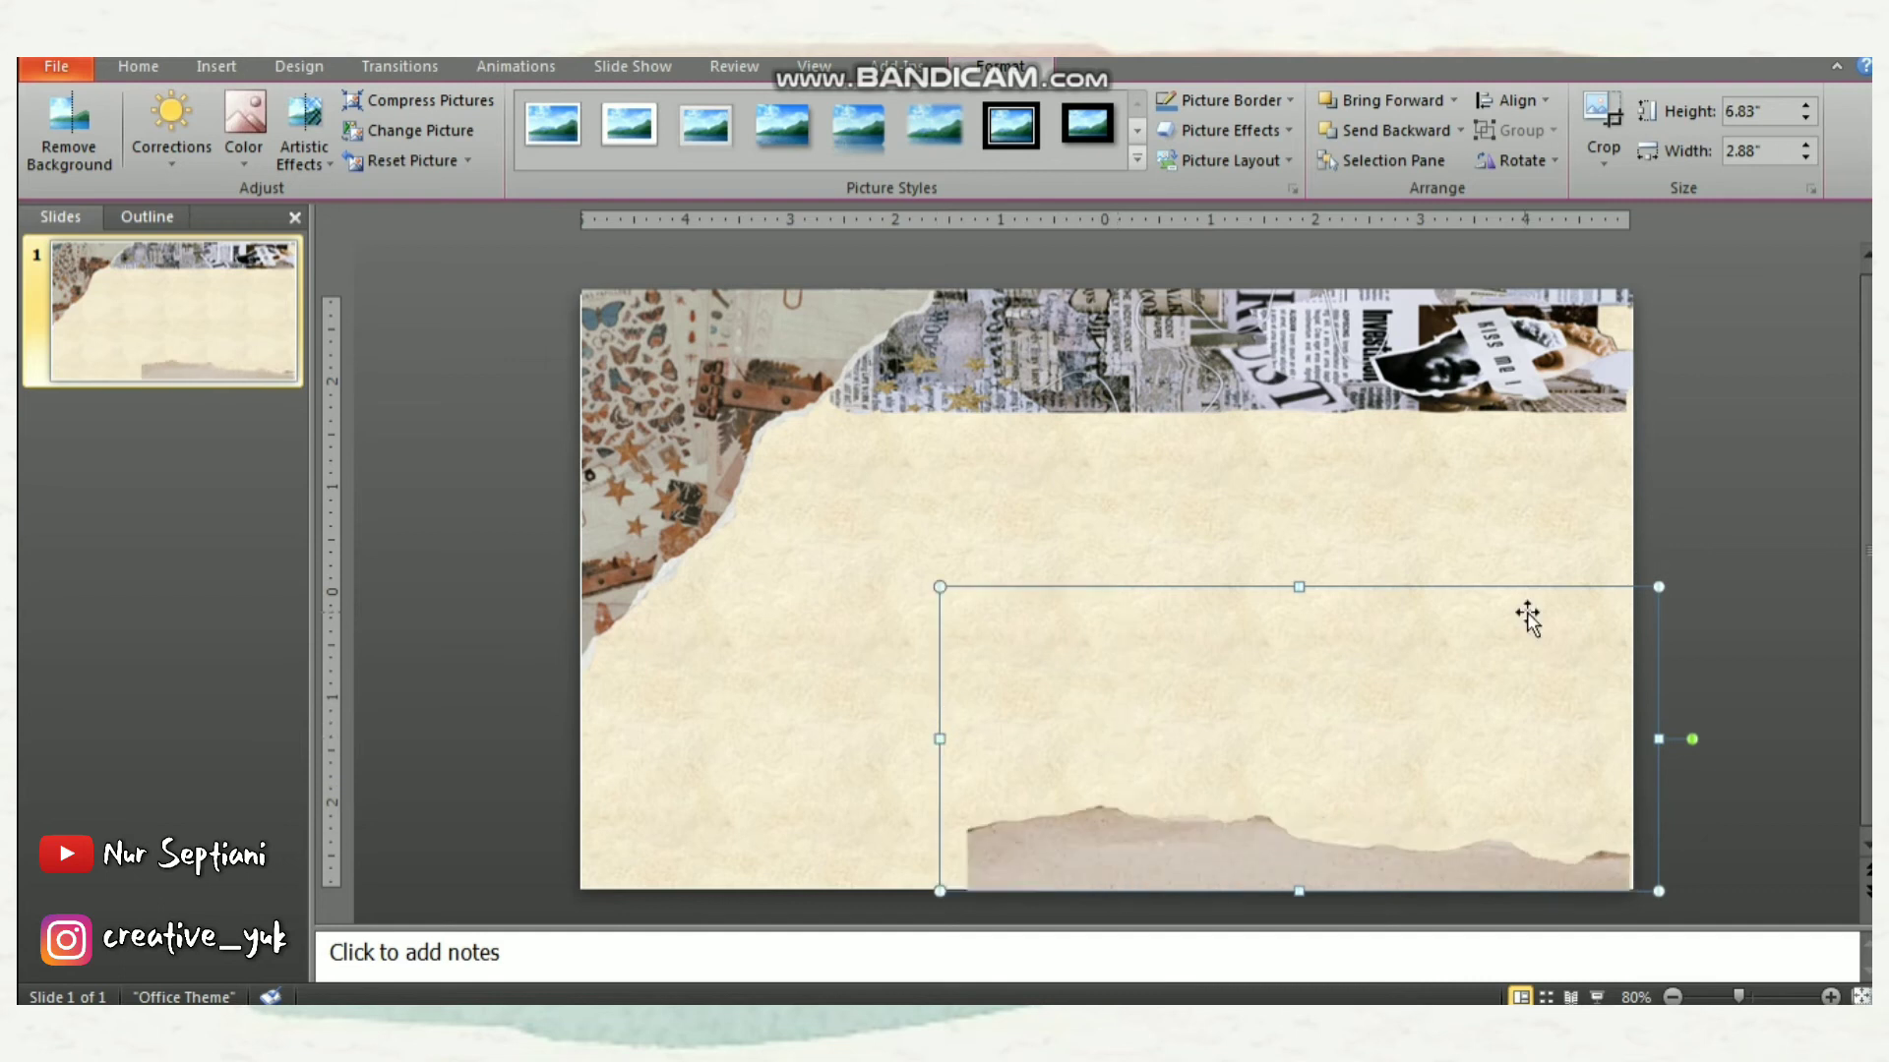
pyautogui.press('Right')
pyautogui.press('Right')
pyautogui.click(1840, 618)
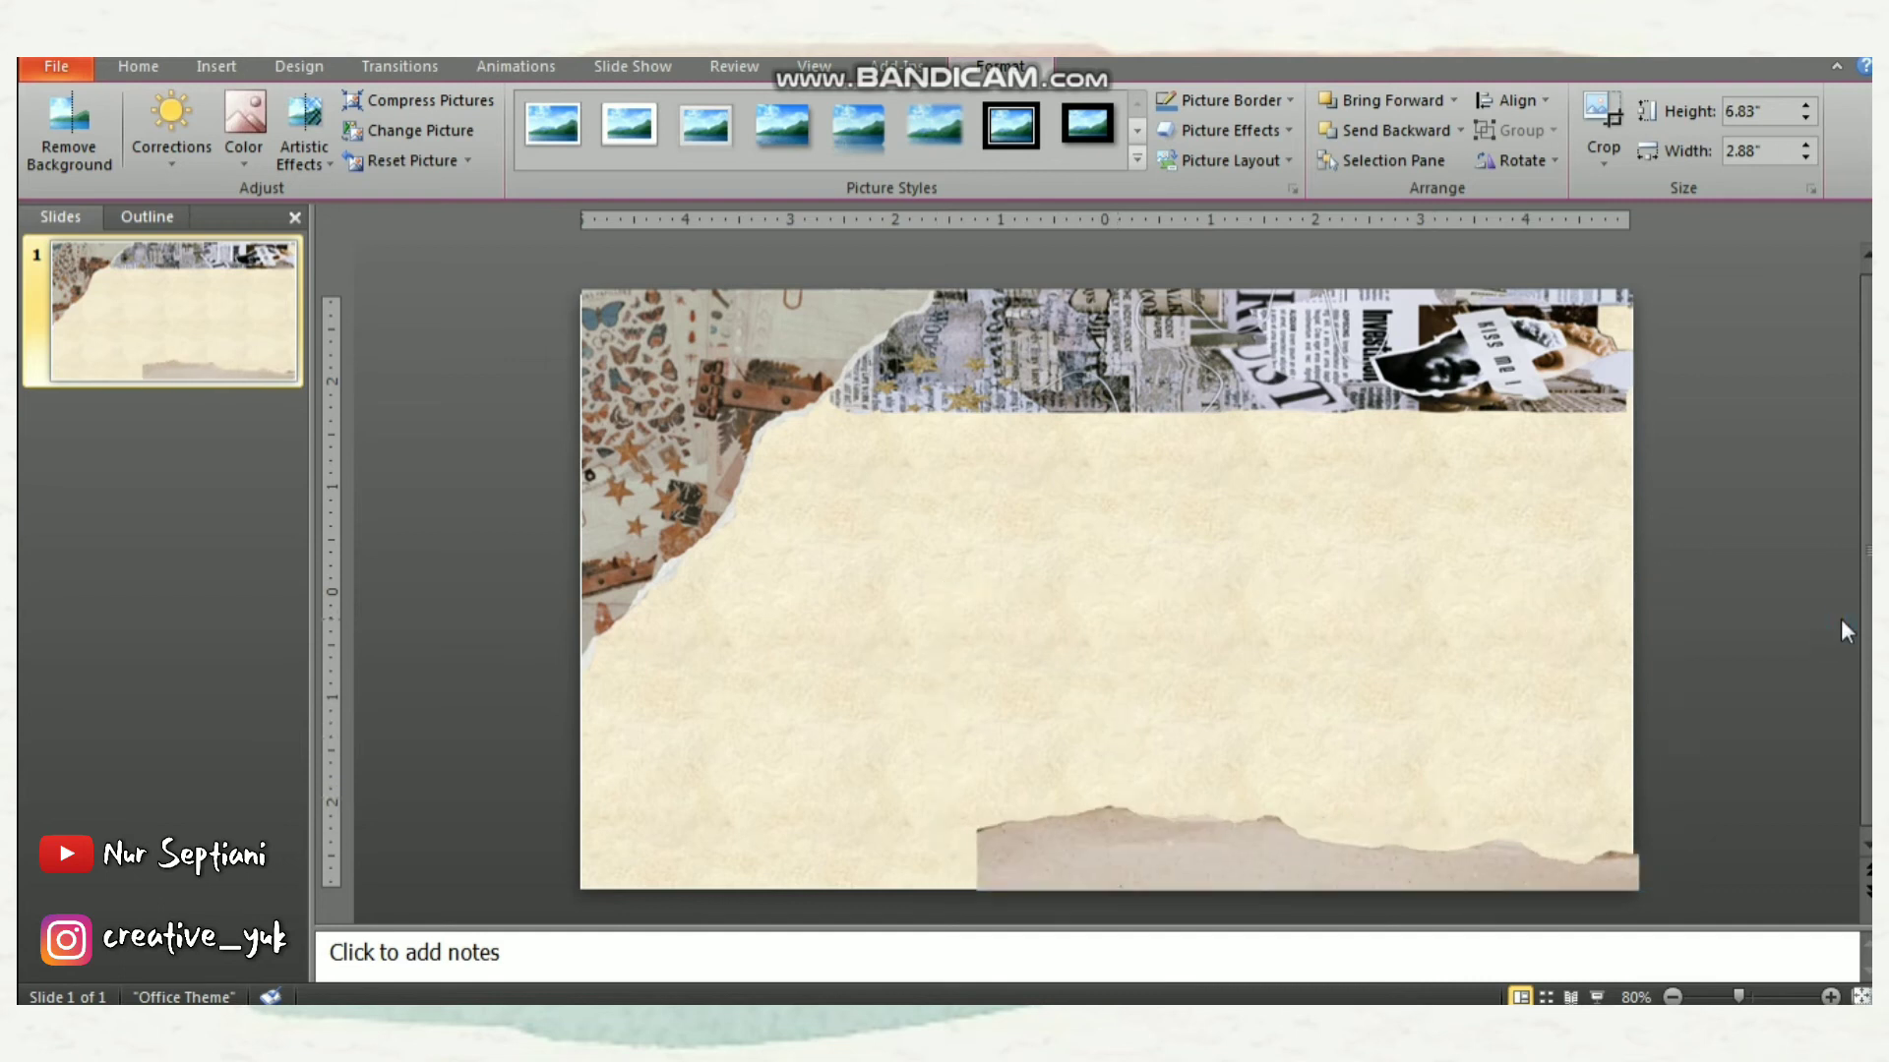
# Insert the ppt2 leaf picture and recolour it orange
pyautogui.click(215, 66)
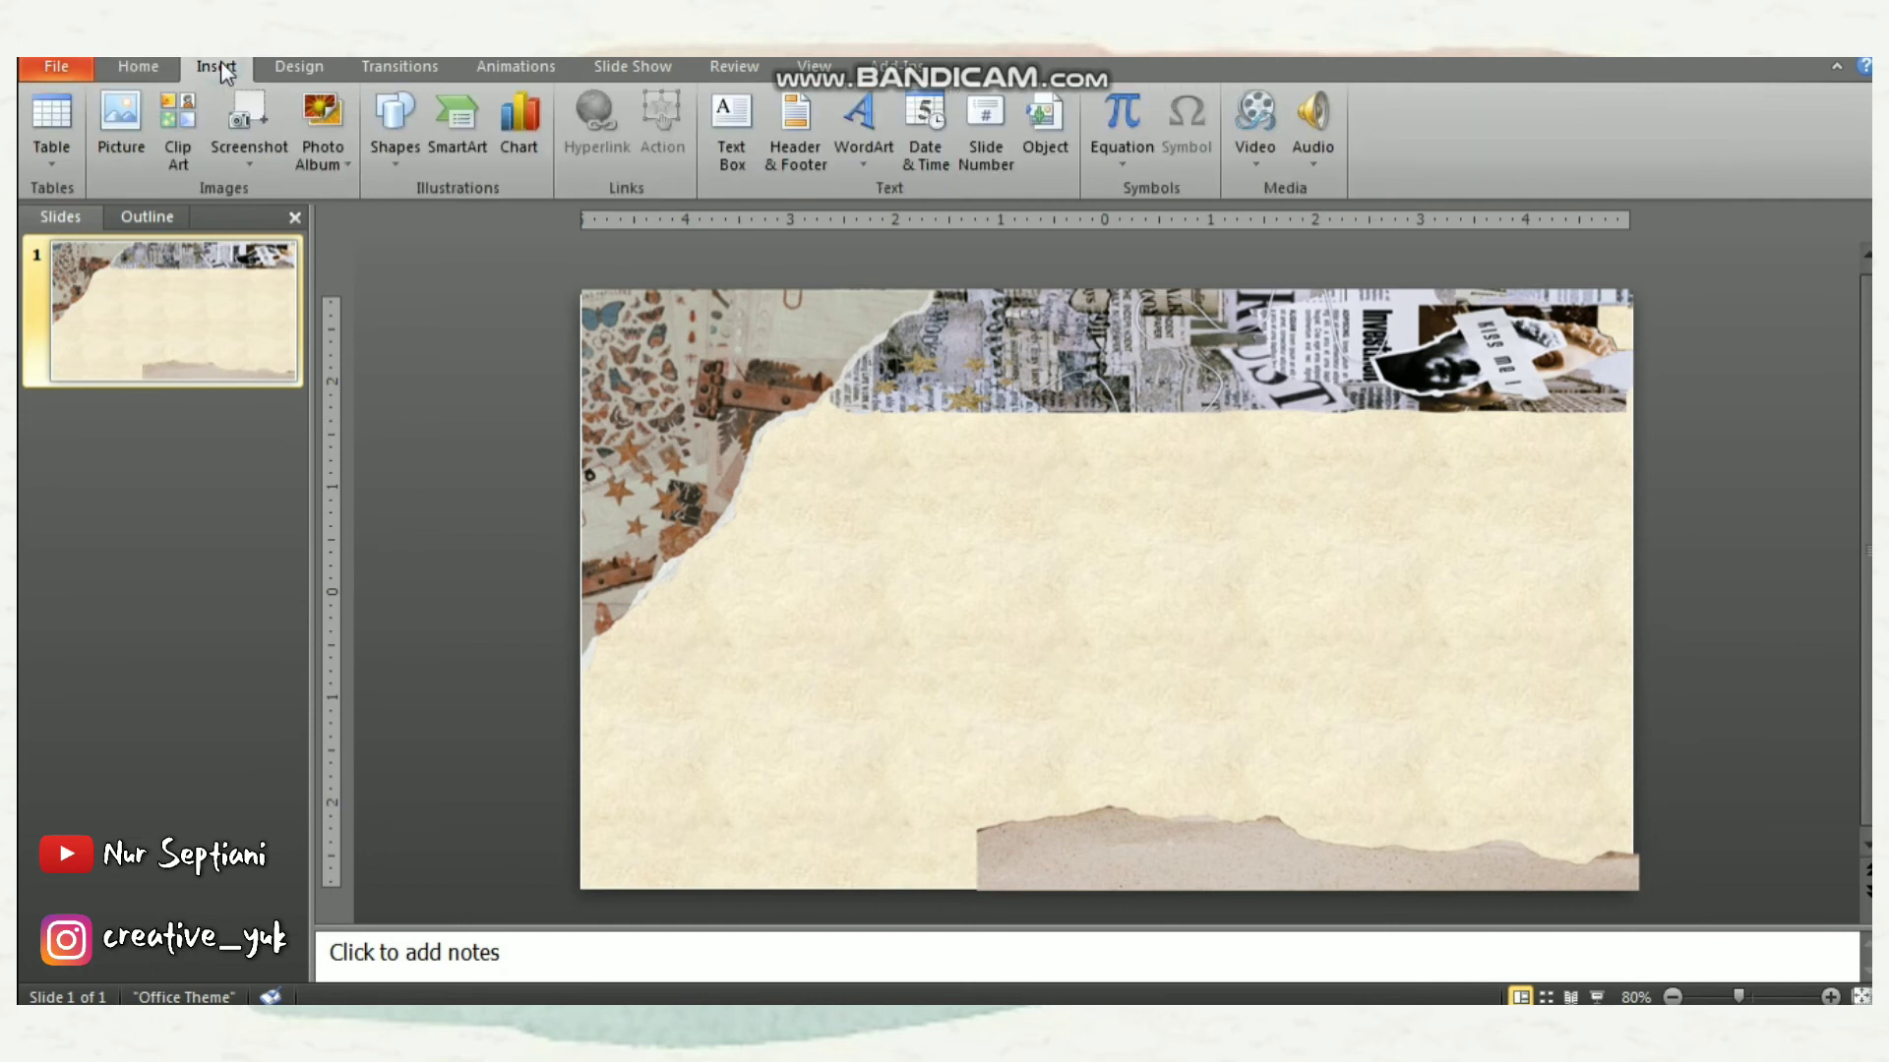
pyautogui.click(121, 128)
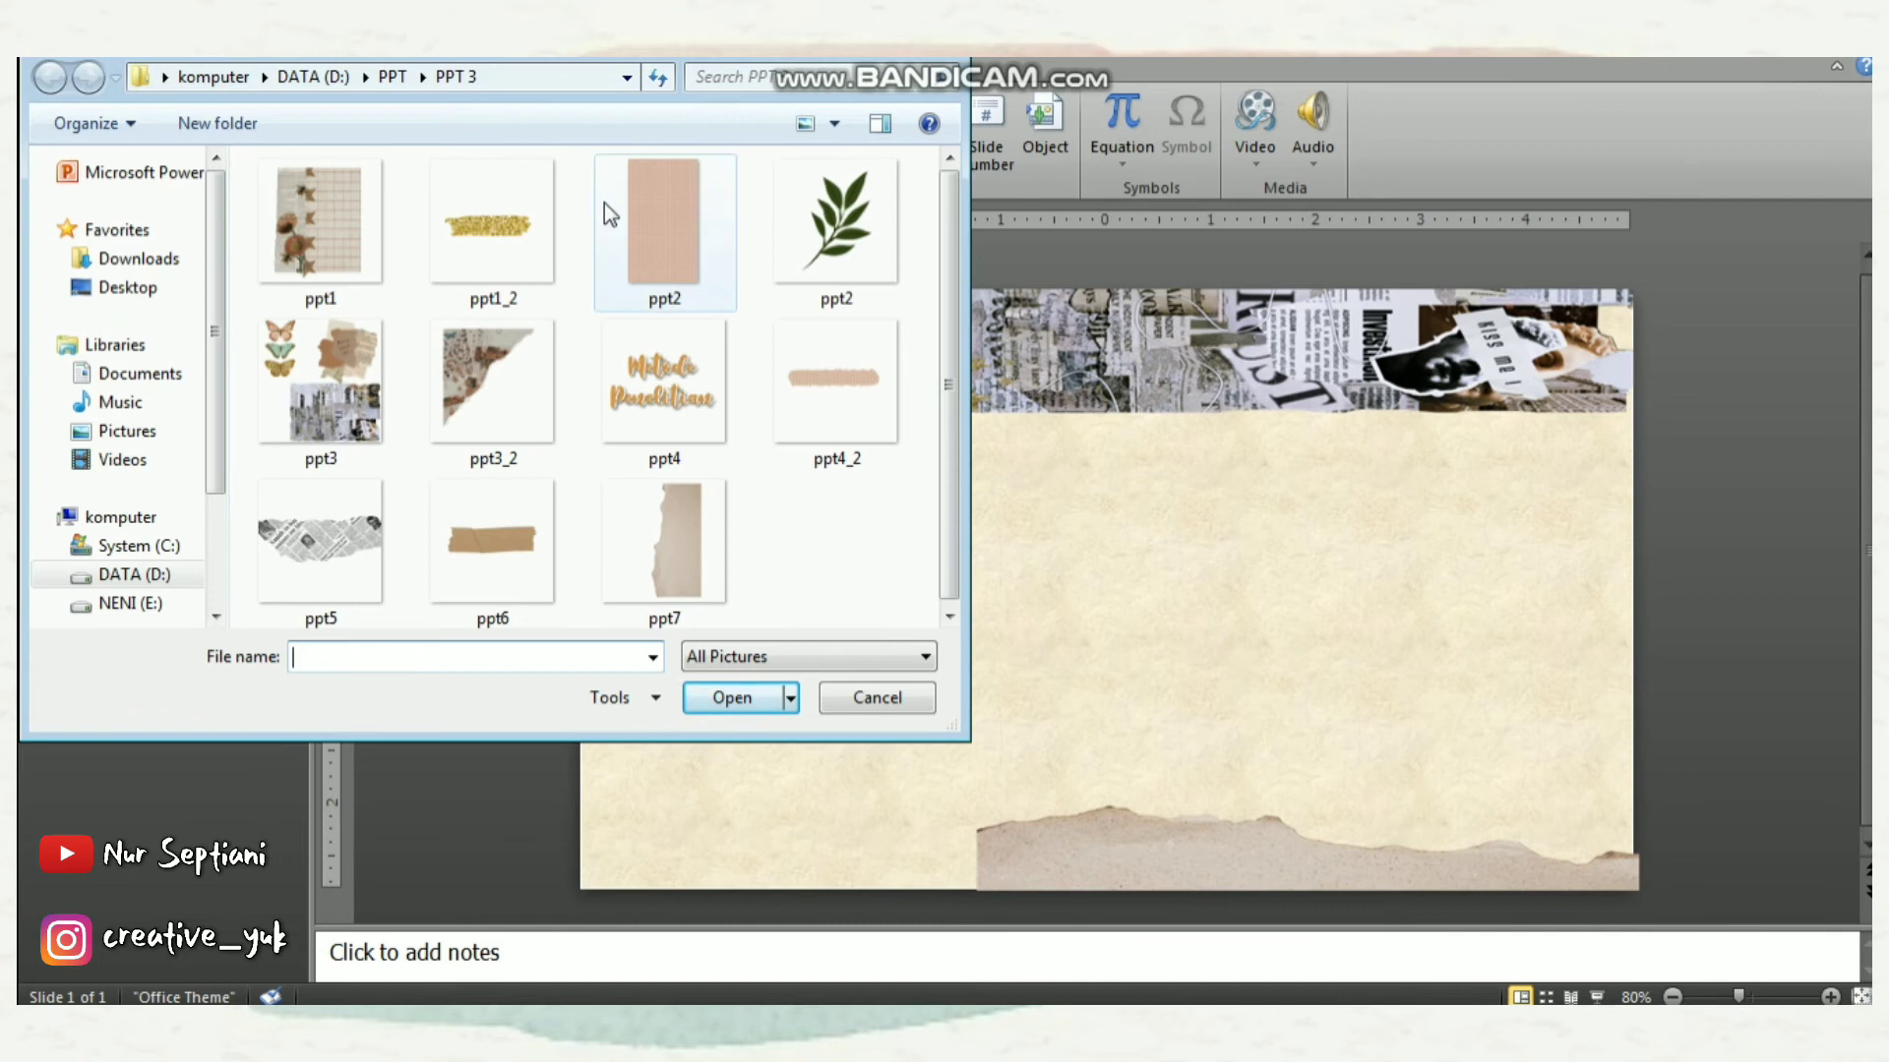
pyautogui.doubleClick(777, 236)
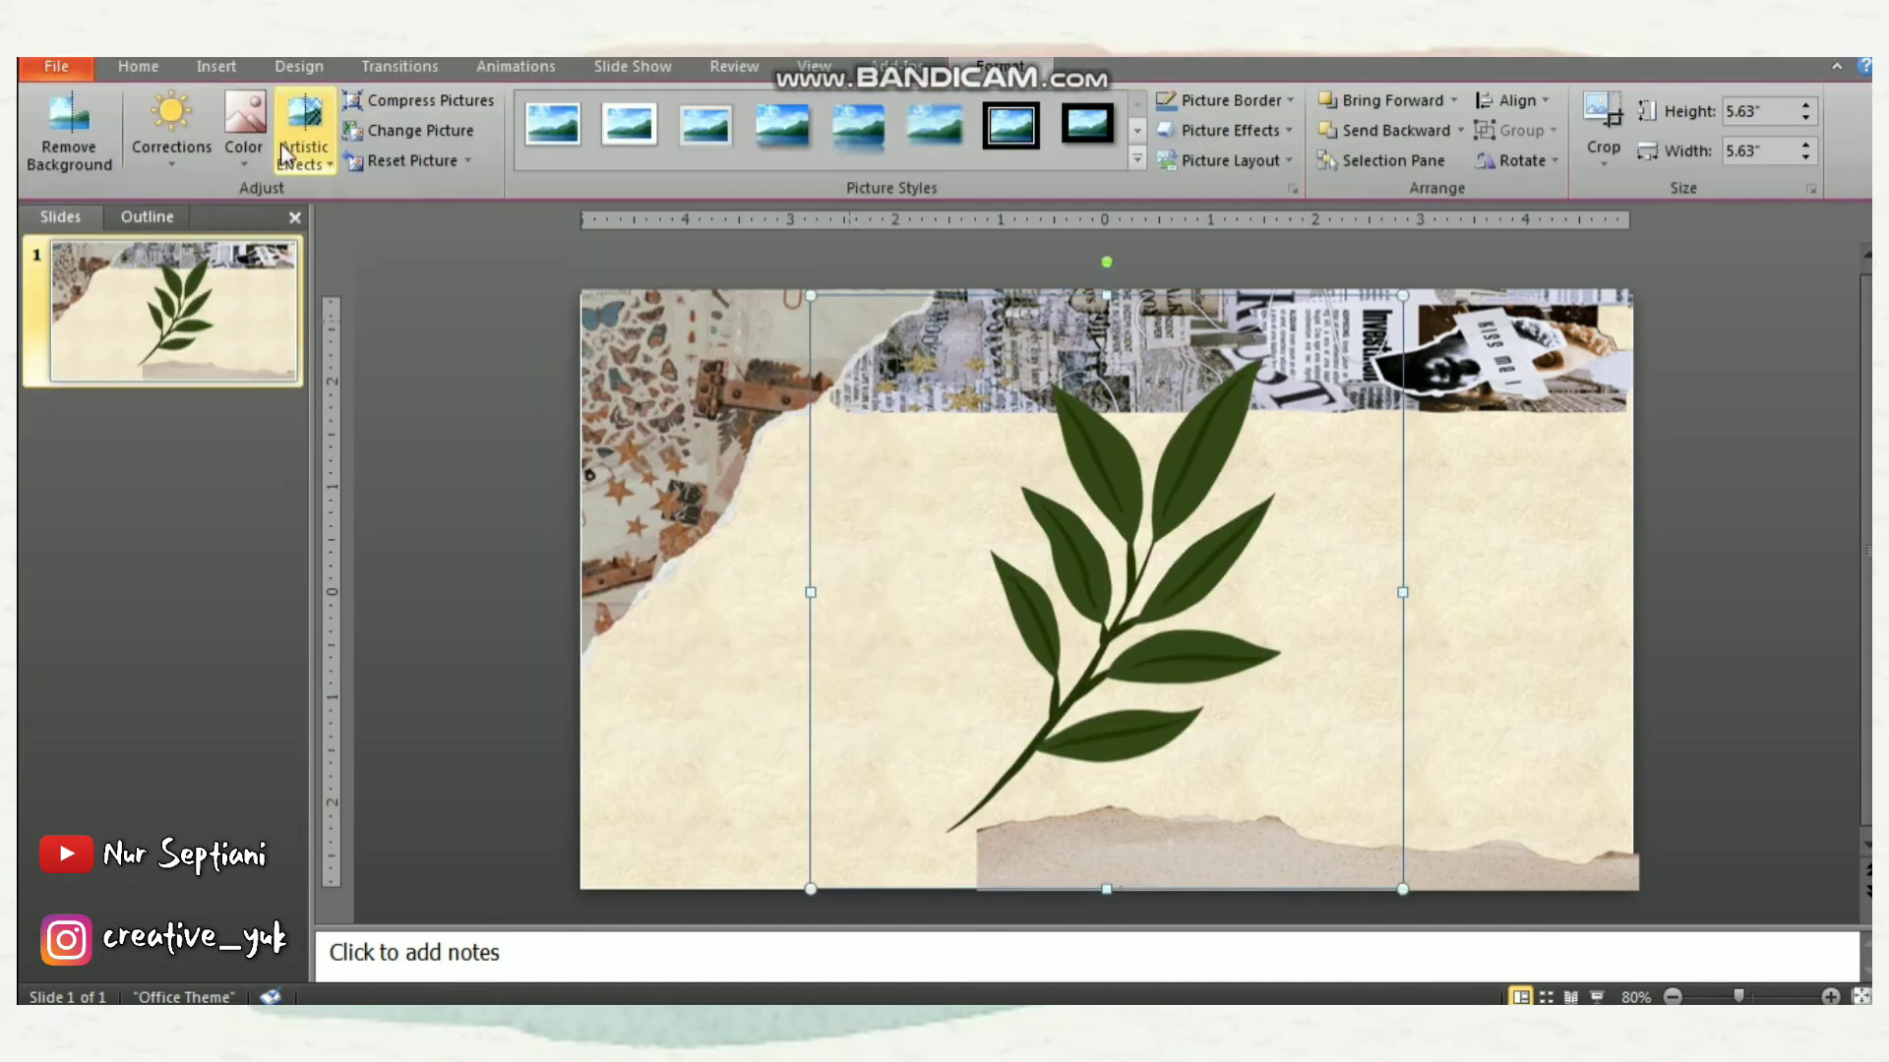
pyautogui.click(245, 147)
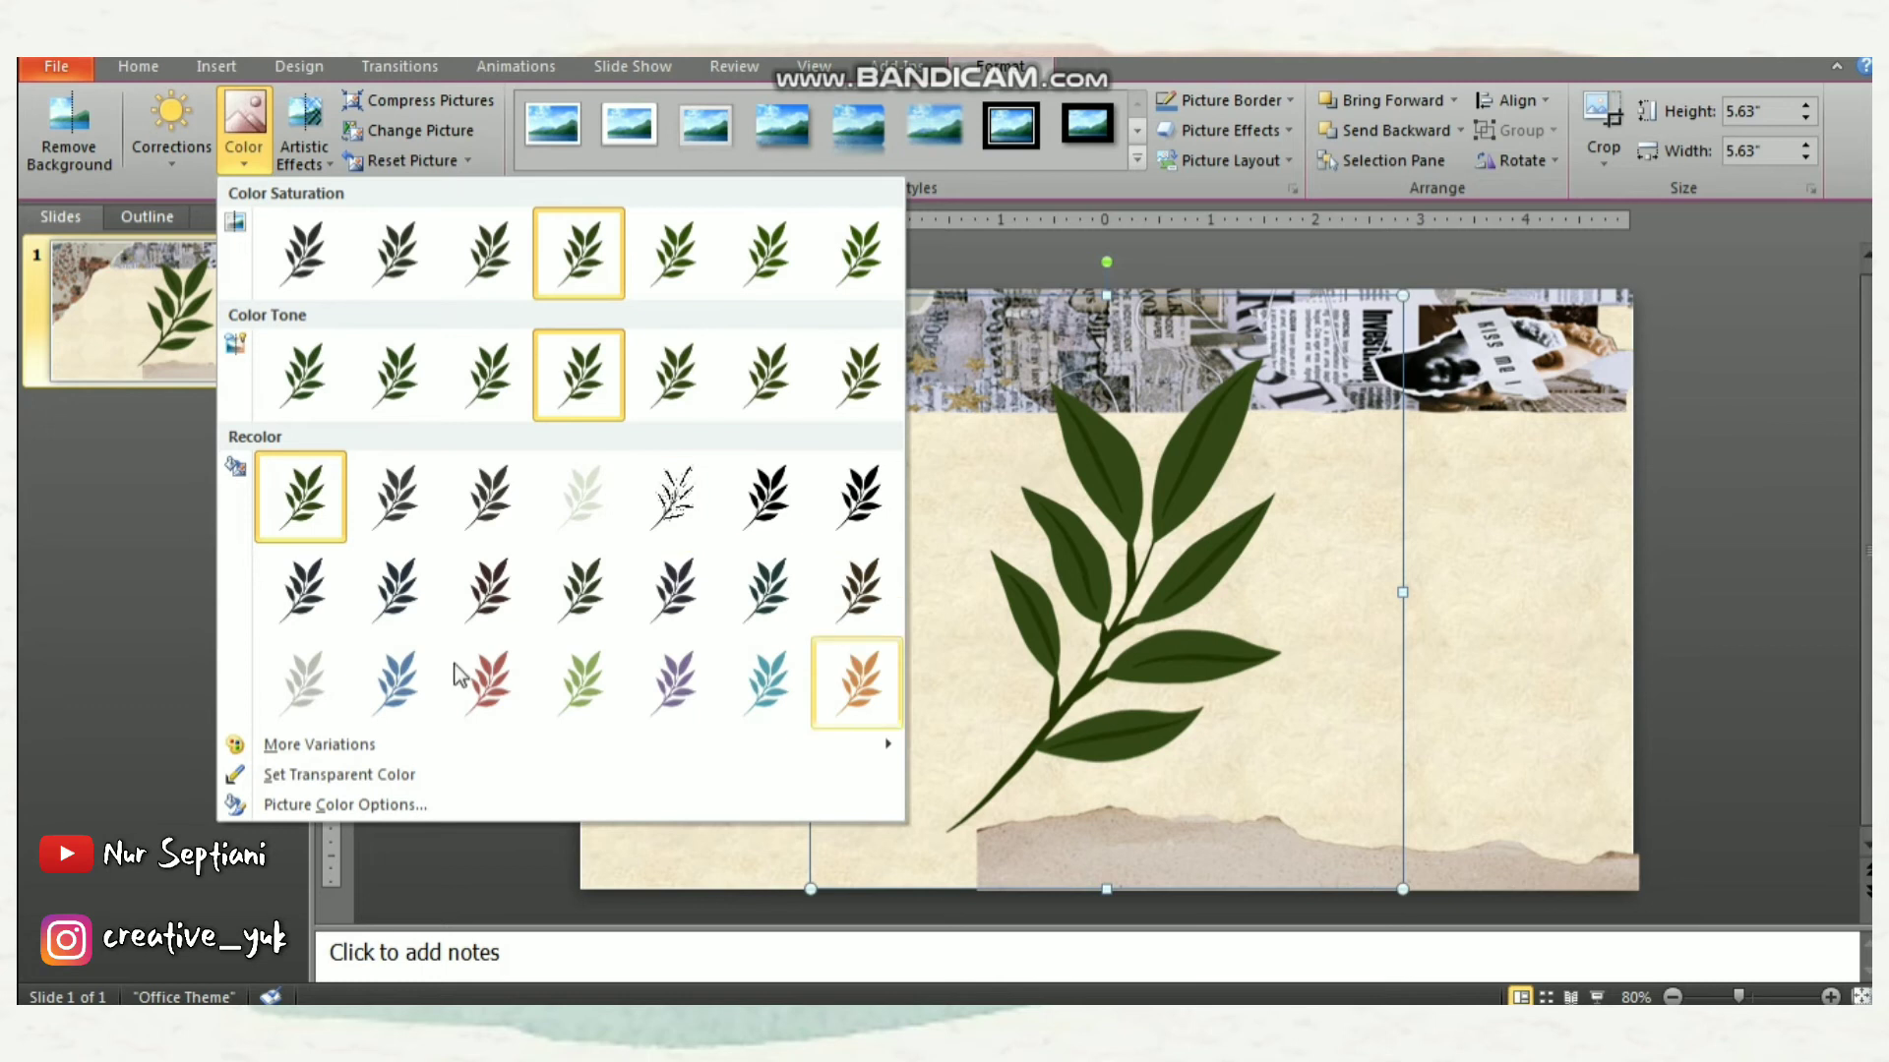
pyautogui.click(858, 679)
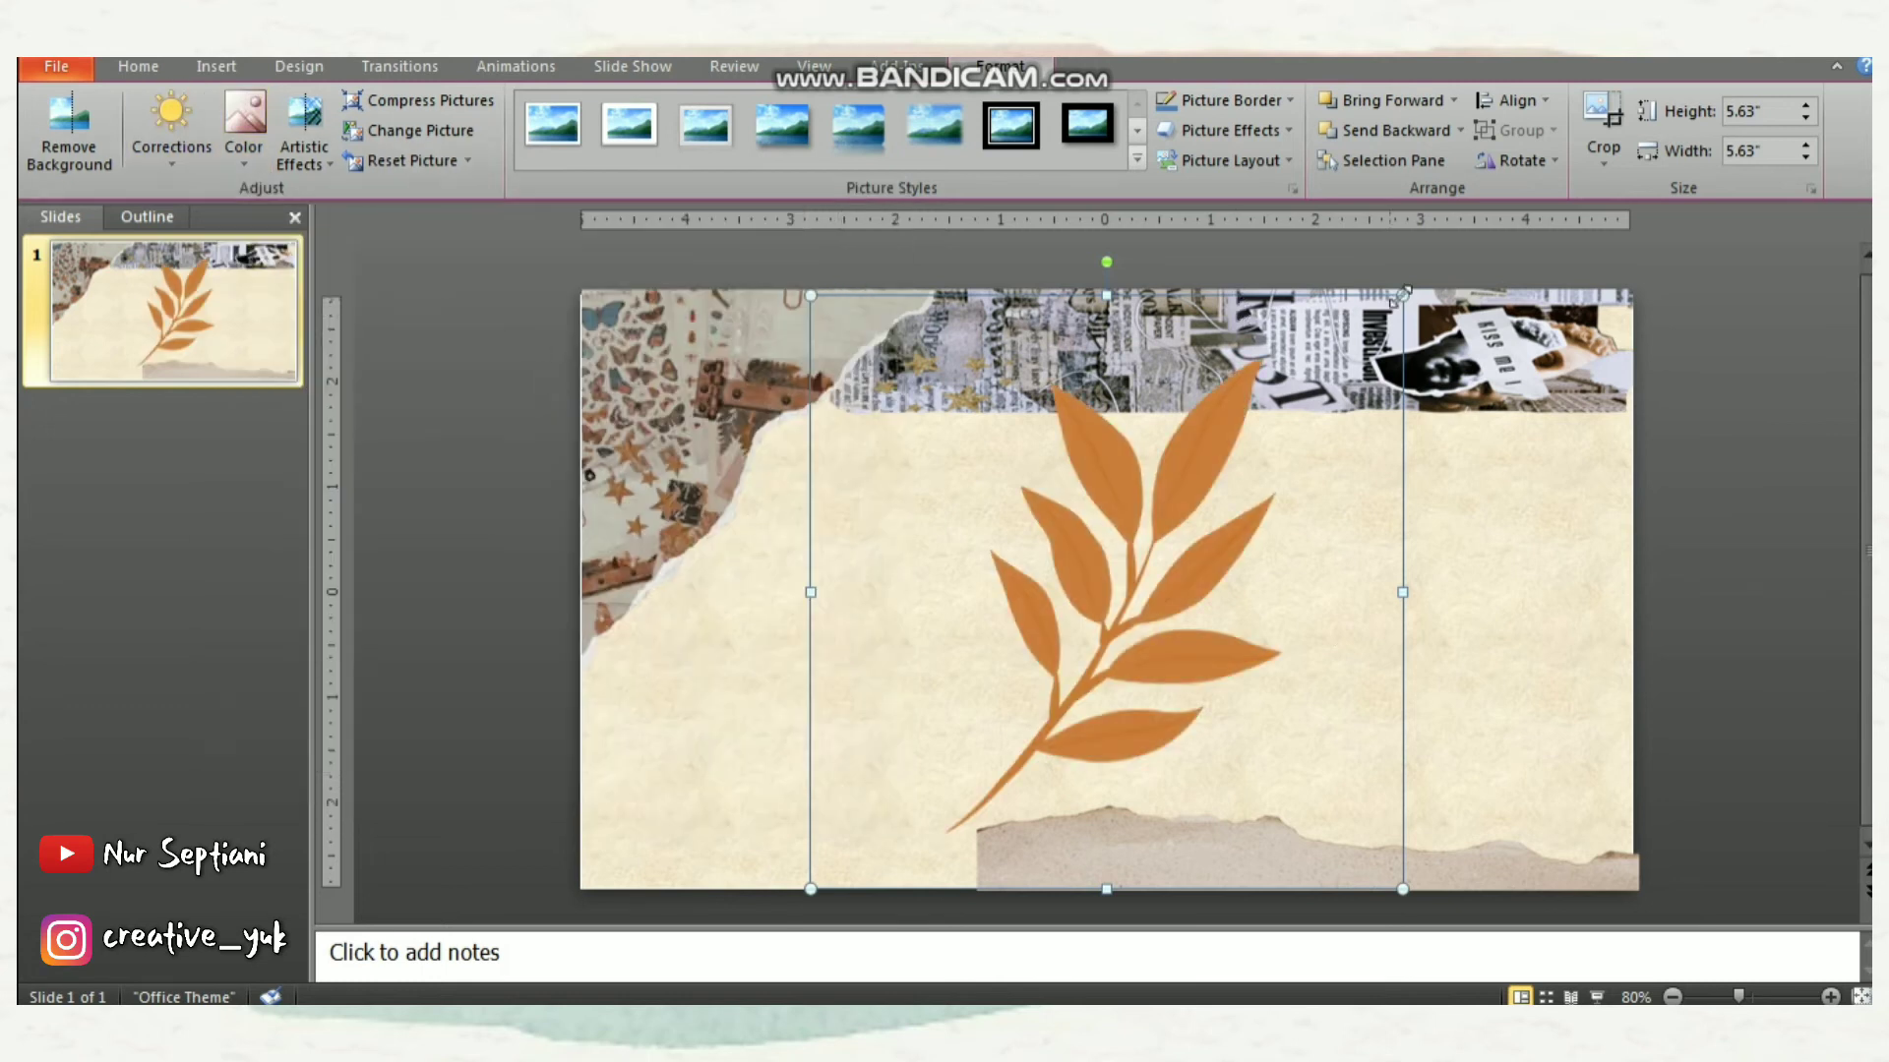
# Shrink the leaf to 2.48 inches, place it above the torn strip, and tilt it slightly
pyautogui.moveTo(1404, 296)
pyautogui.mouseDown()
pyautogui.moveTo(1027, 657)
pyautogui.moveTo(1072, 627)
pyautogui.mouseUp()
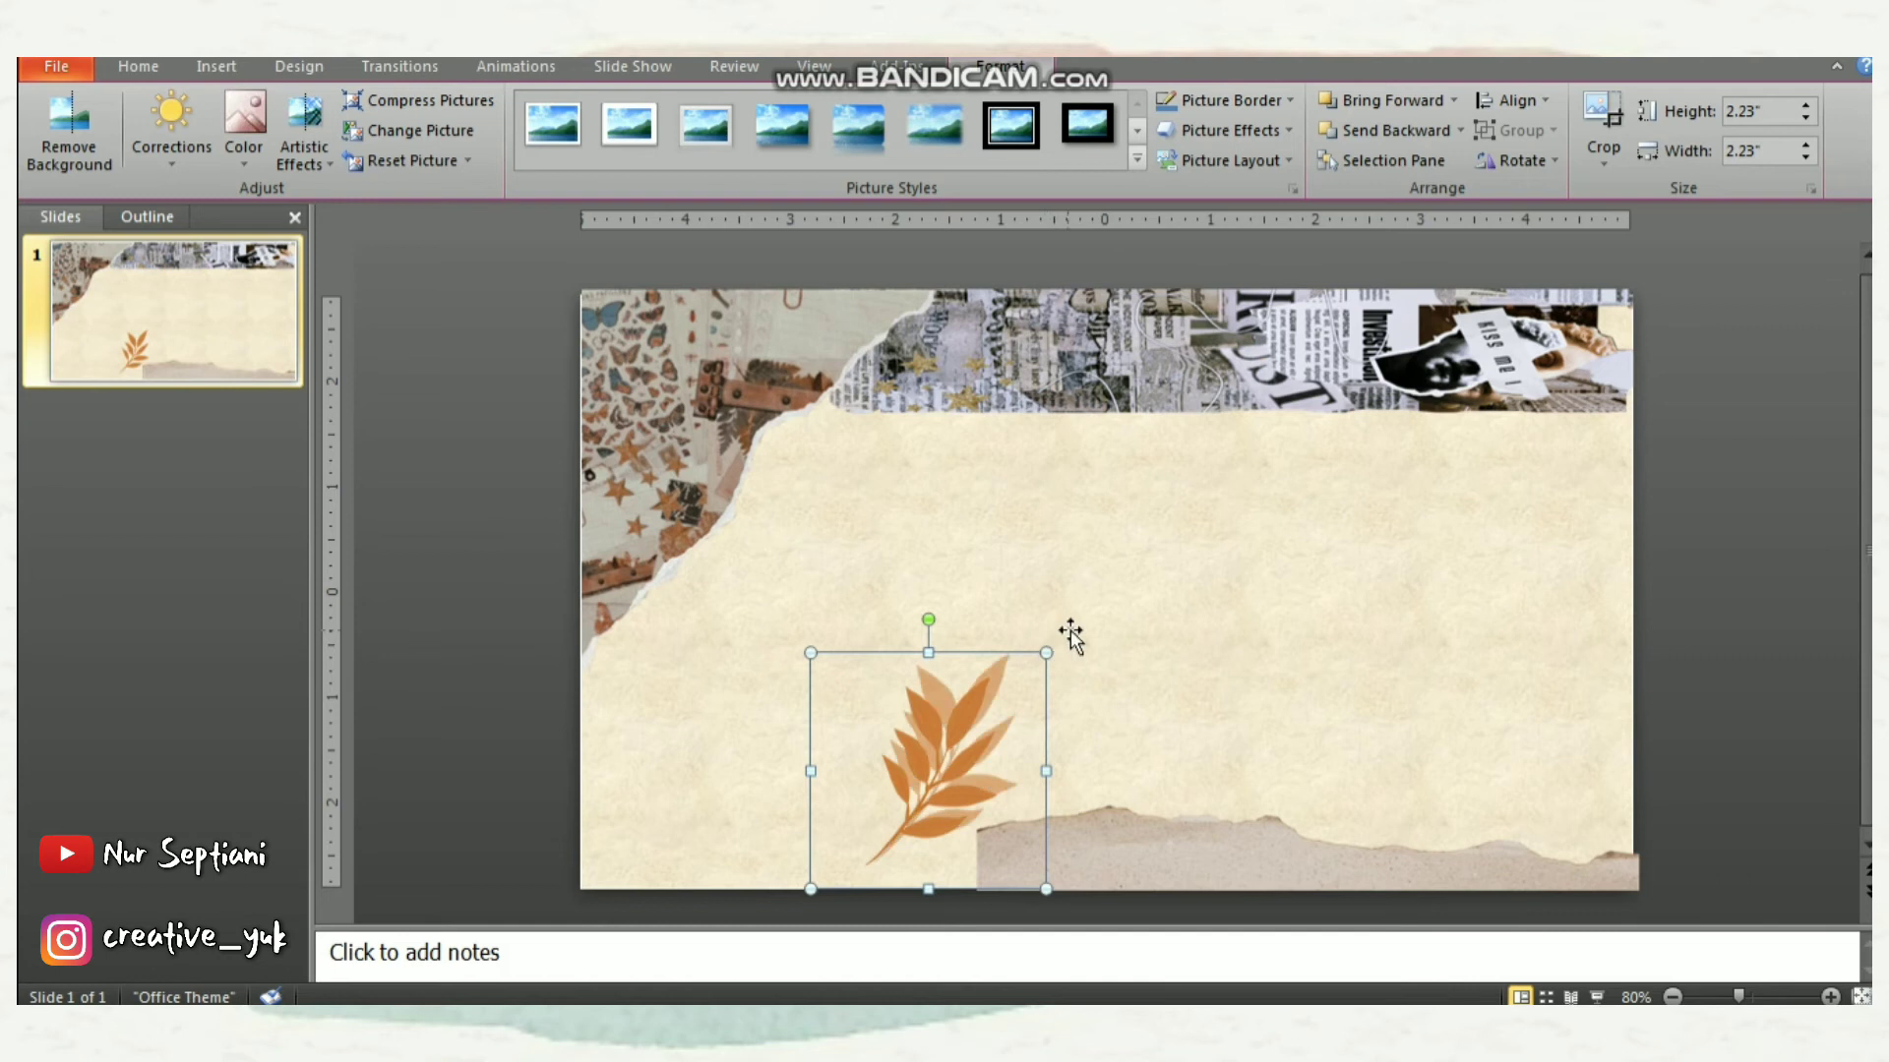
pyautogui.moveTo(988, 729); pyautogui.dragTo(1058, 741)
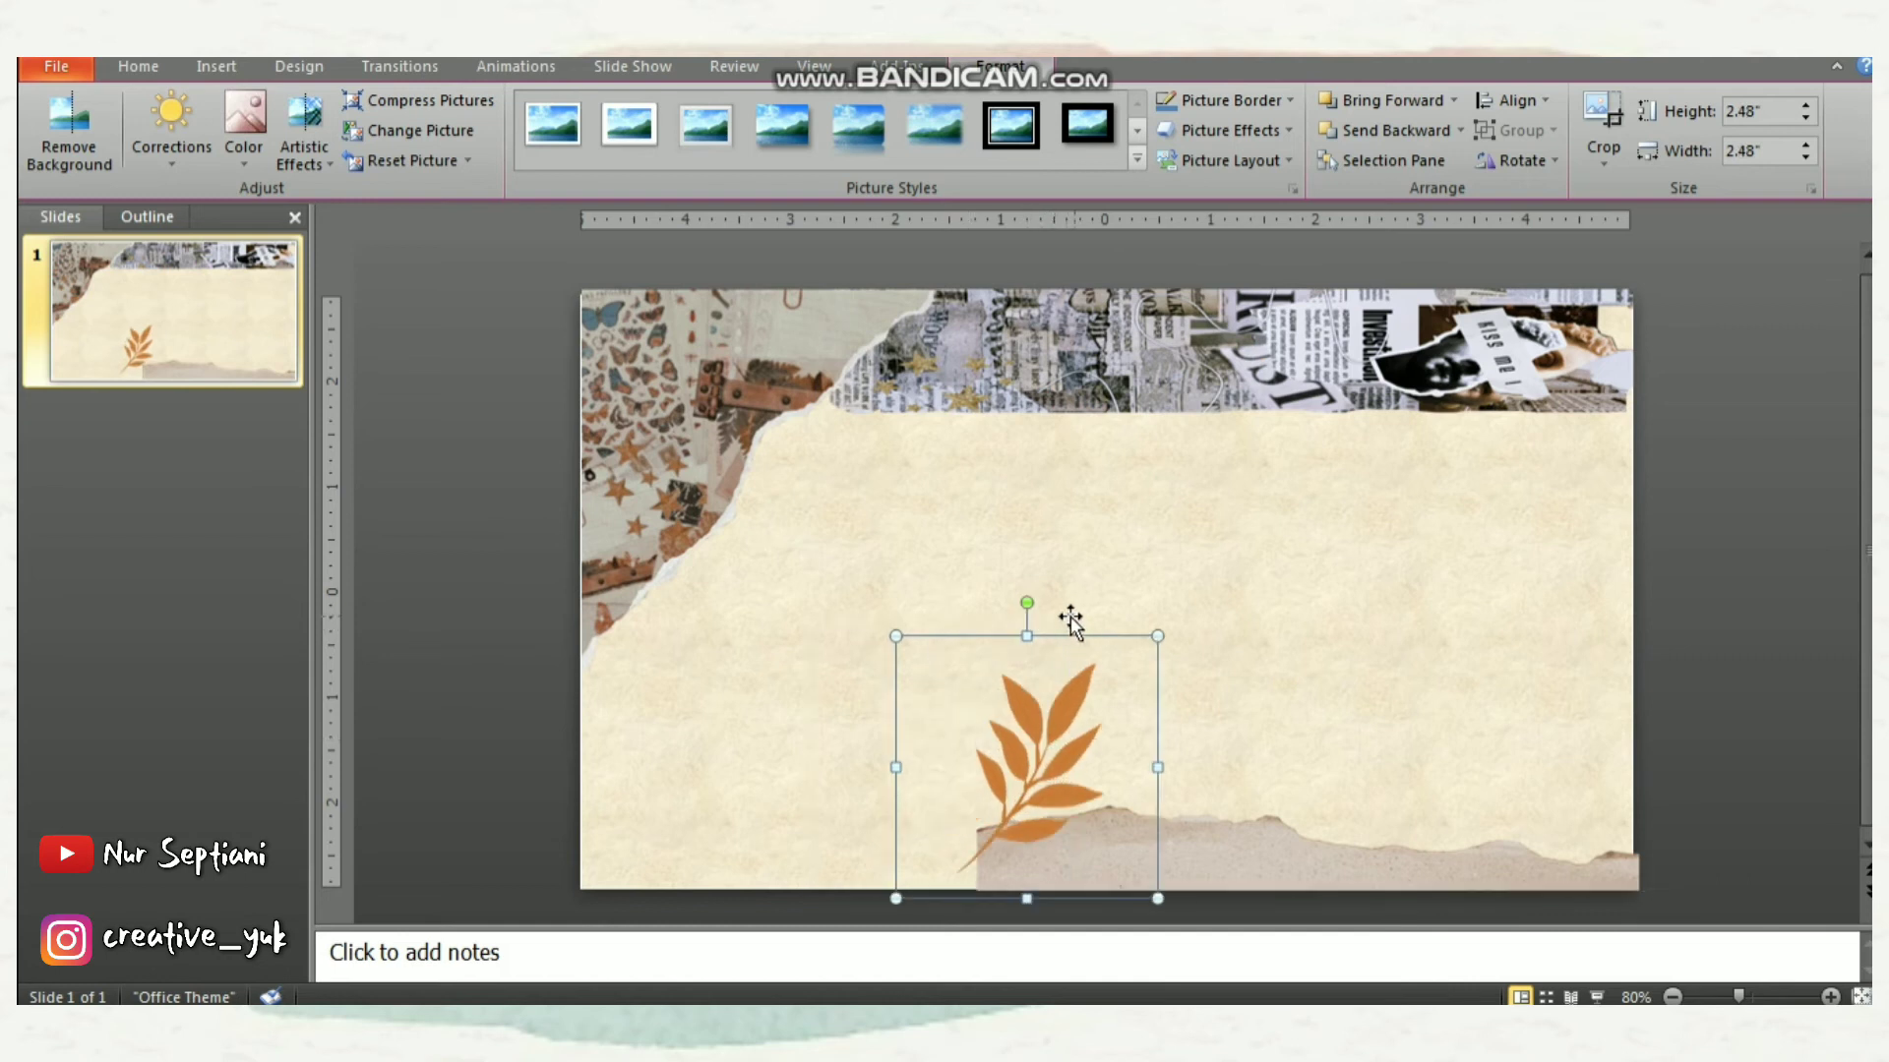
pyautogui.moveTo(1032, 606); pyautogui.dragTo(1018, 601)
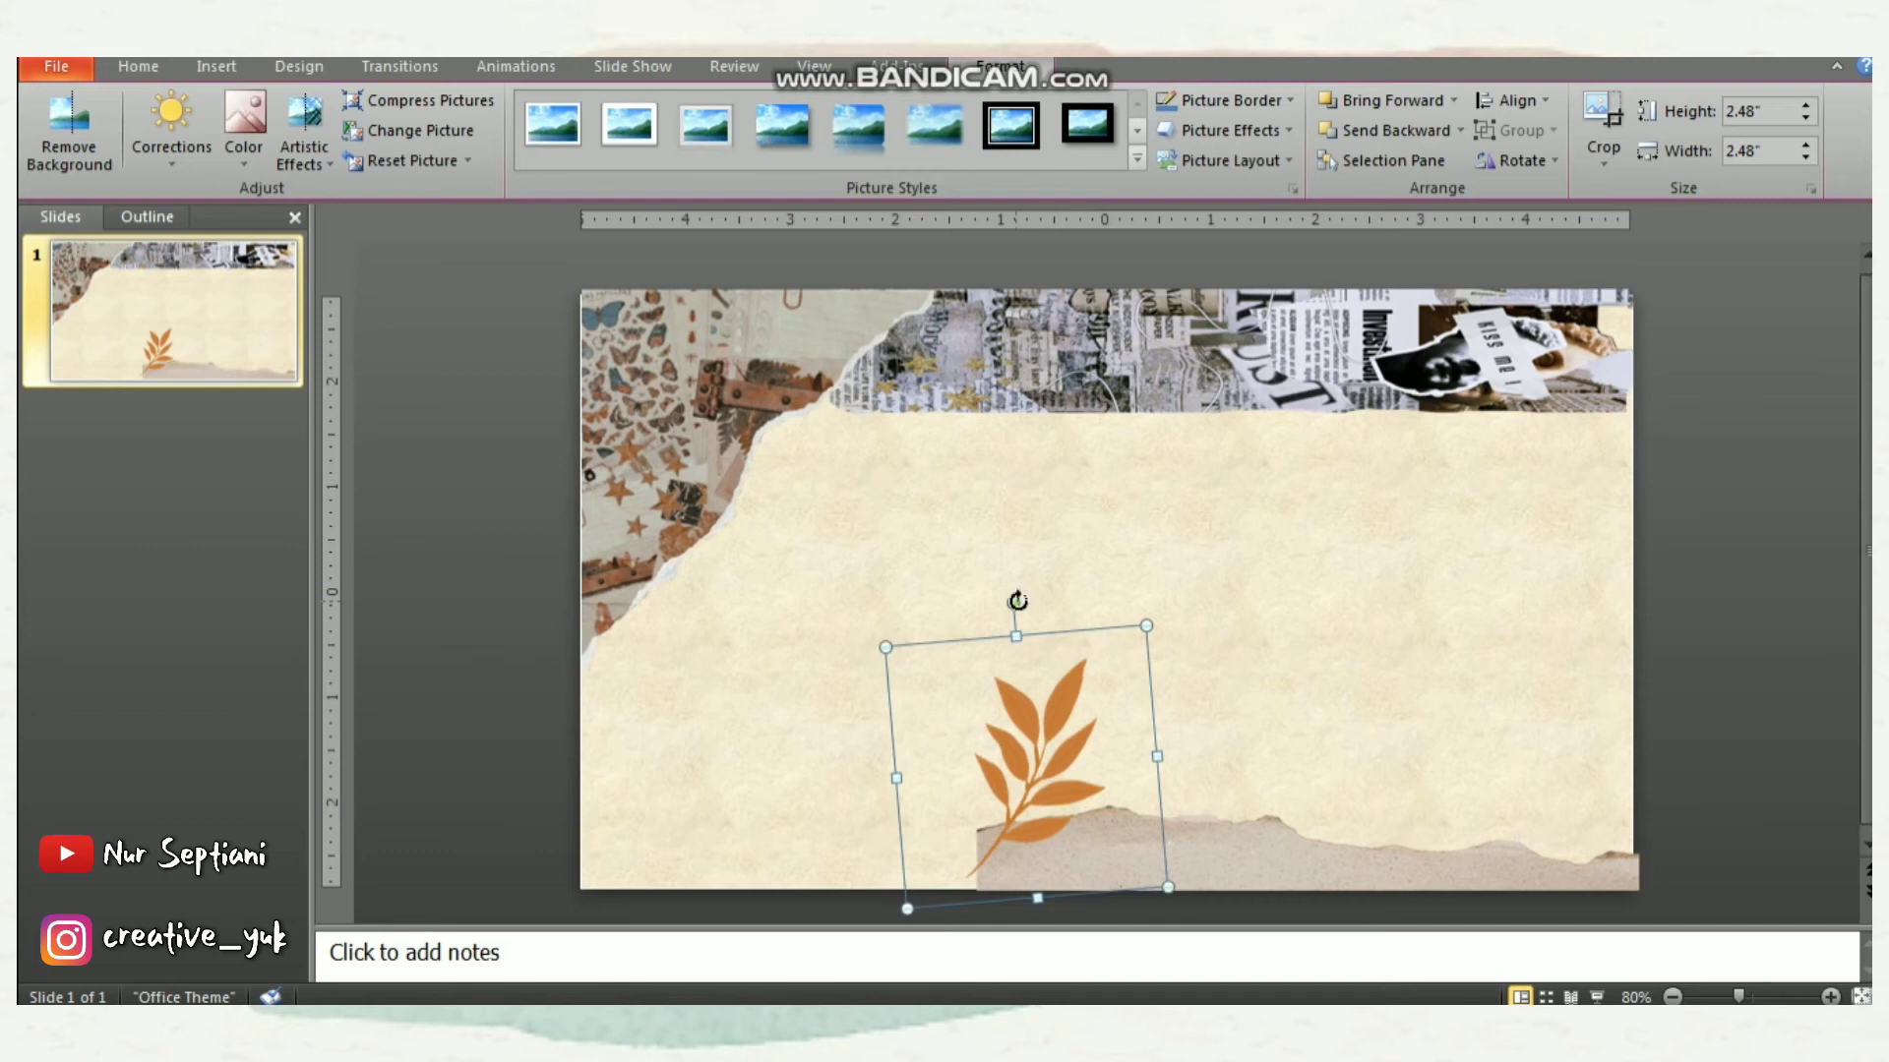
pyautogui.click(482, 596)
# Insert the brown tape picture, shrink it, and lay it across the leaf's stem
pyautogui.click(223, 71)
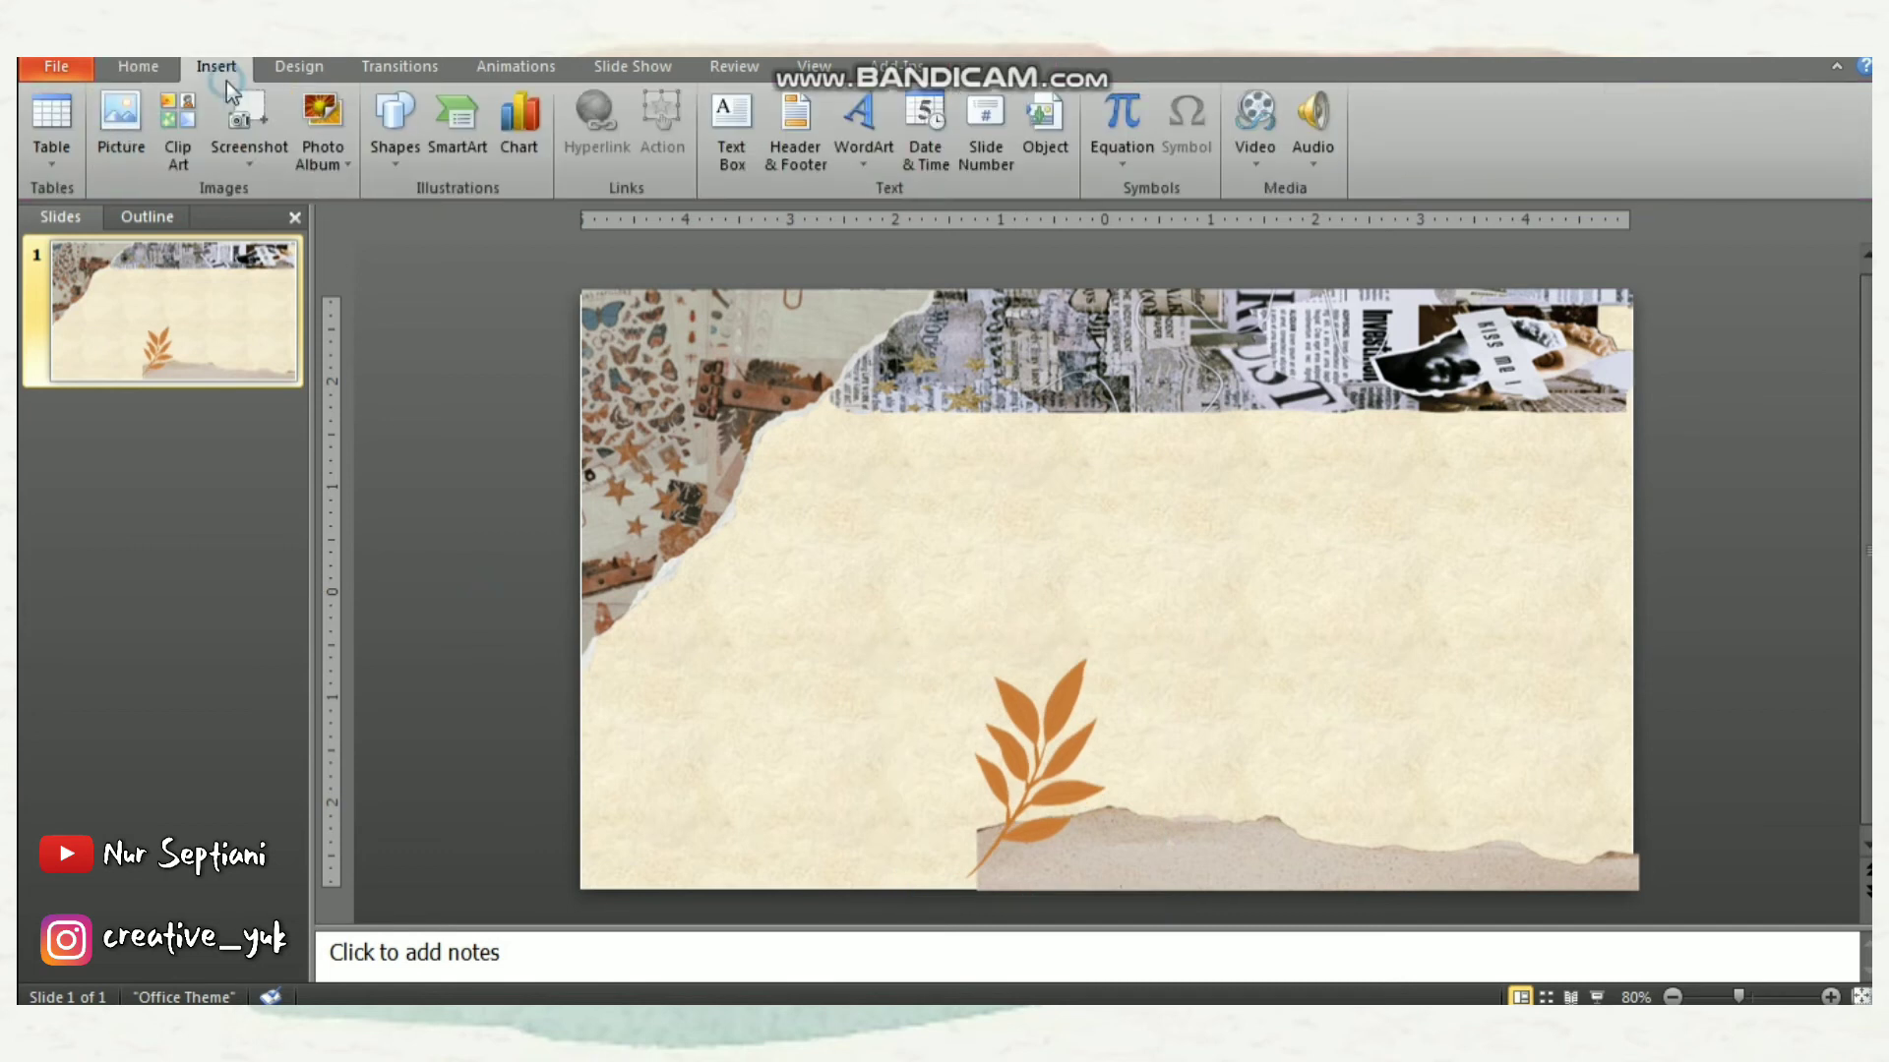
pyautogui.click(126, 146)
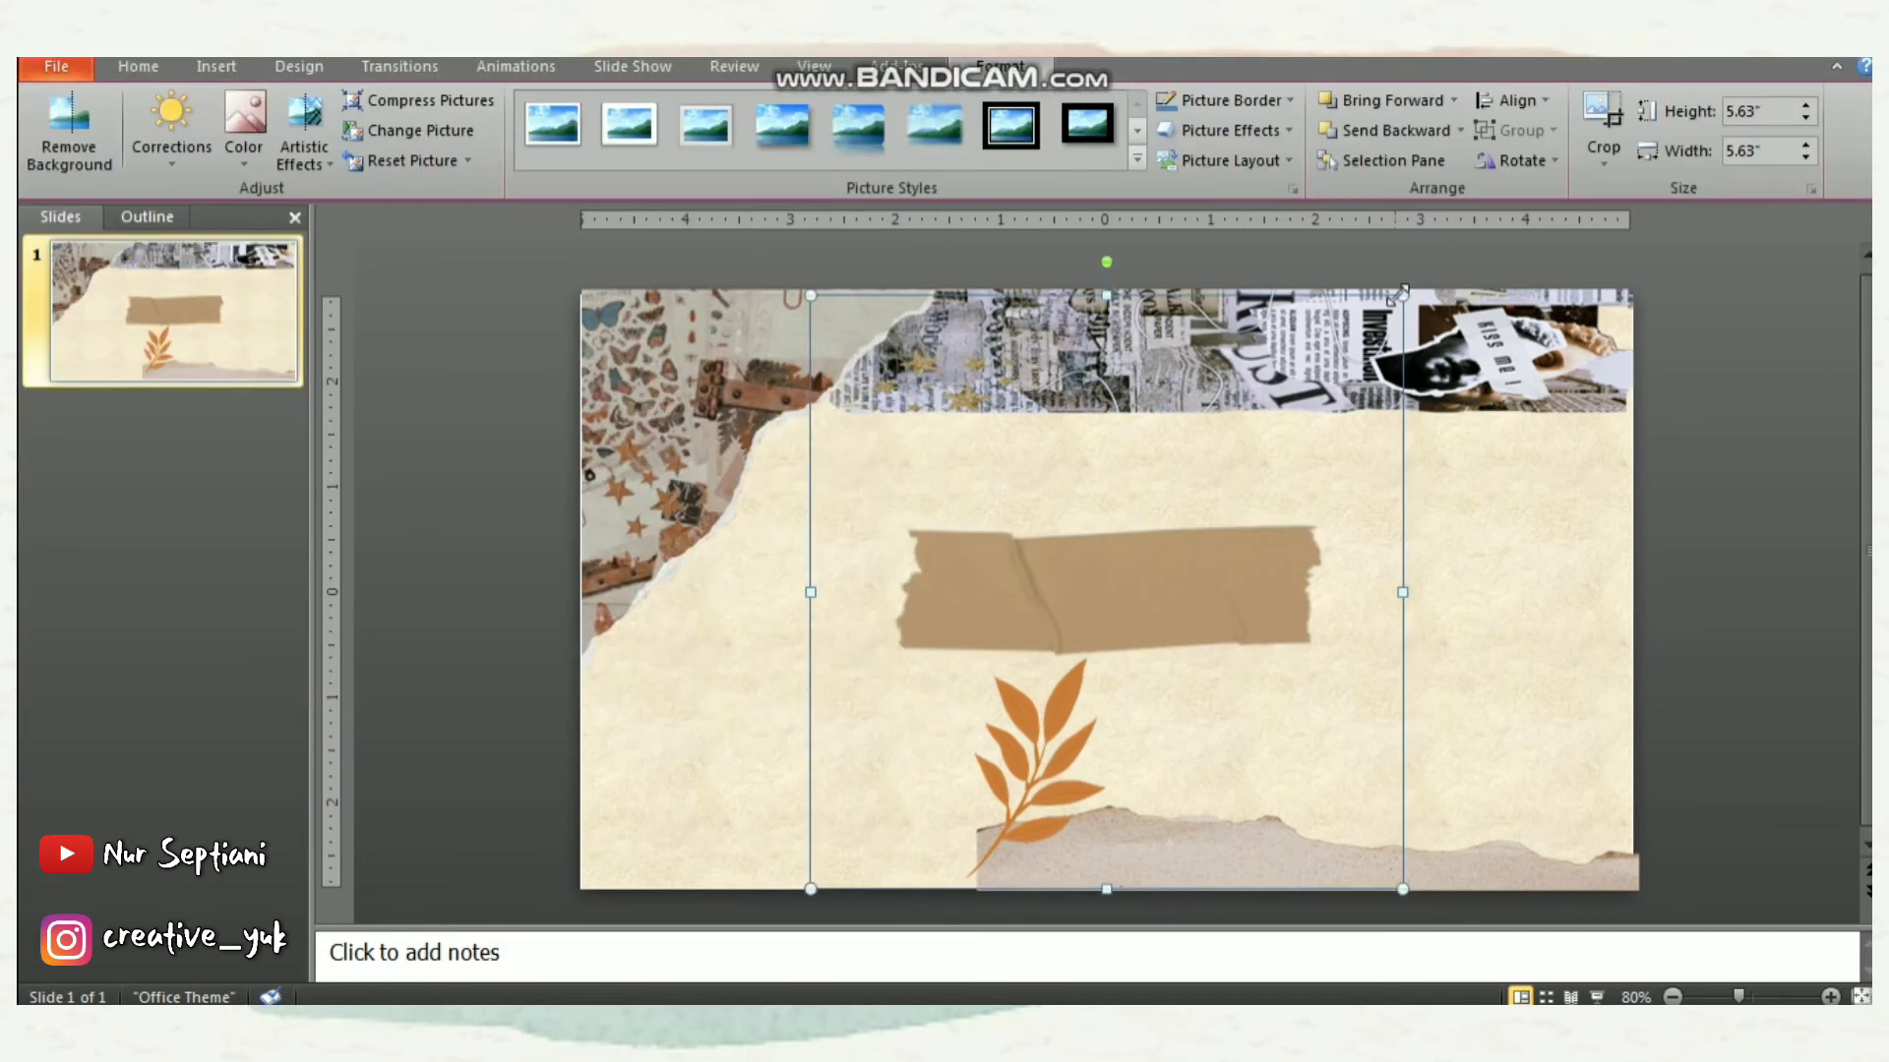
pyautogui.click(243, 157)
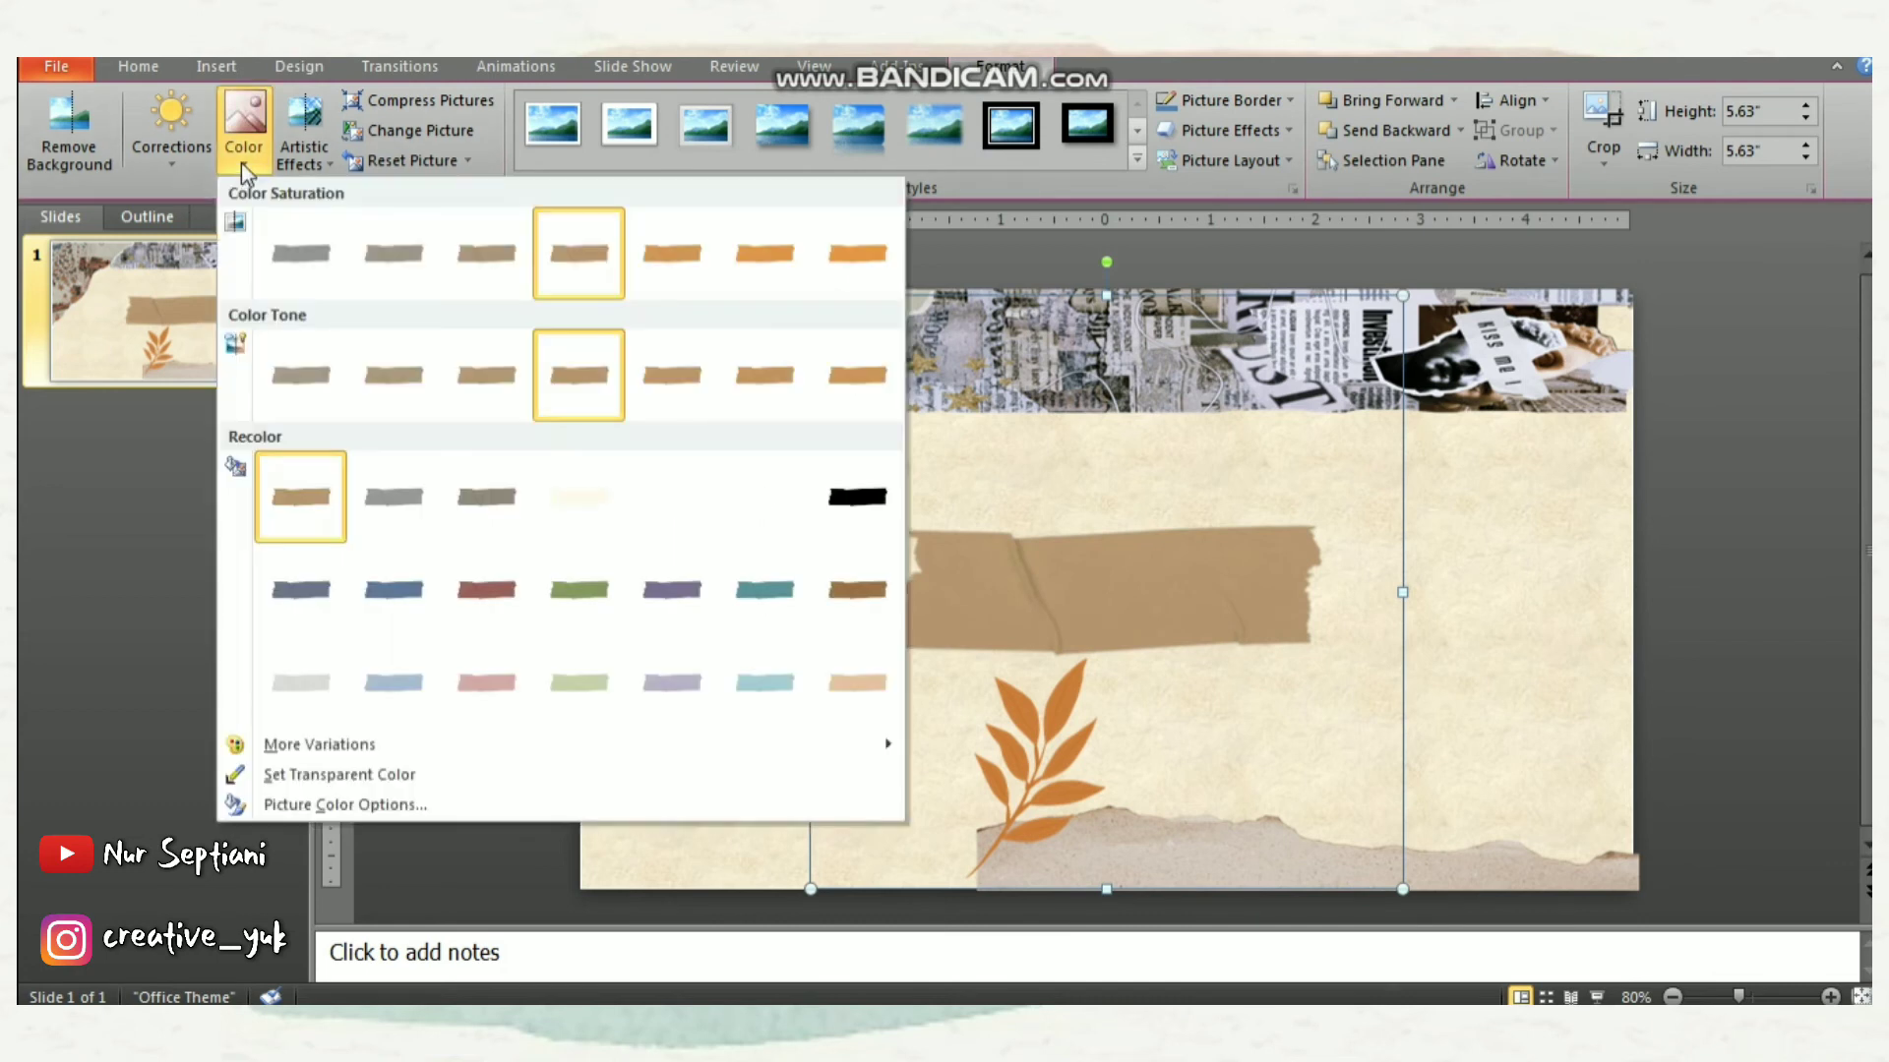
pyautogui.click(1192, 455)
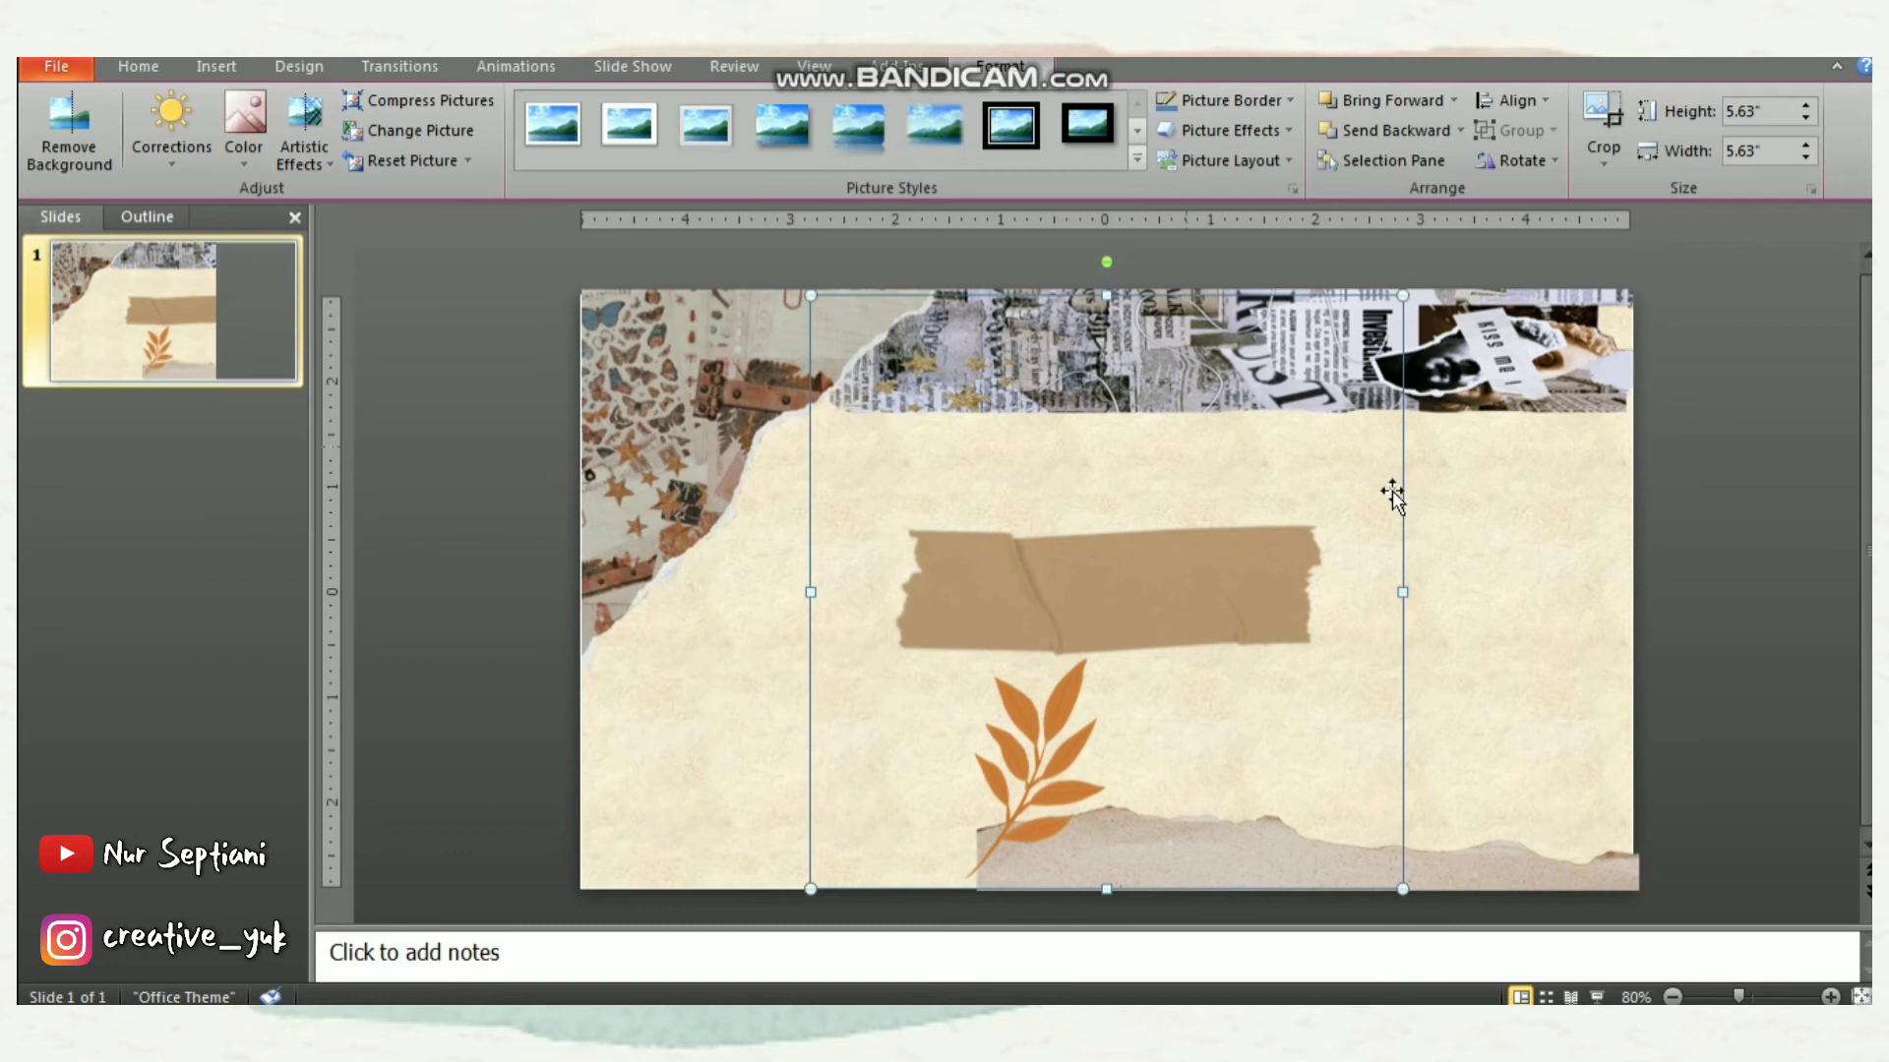
pyautogui.moveTo(1192, 575); pyautogui.dragTo(984, 774)
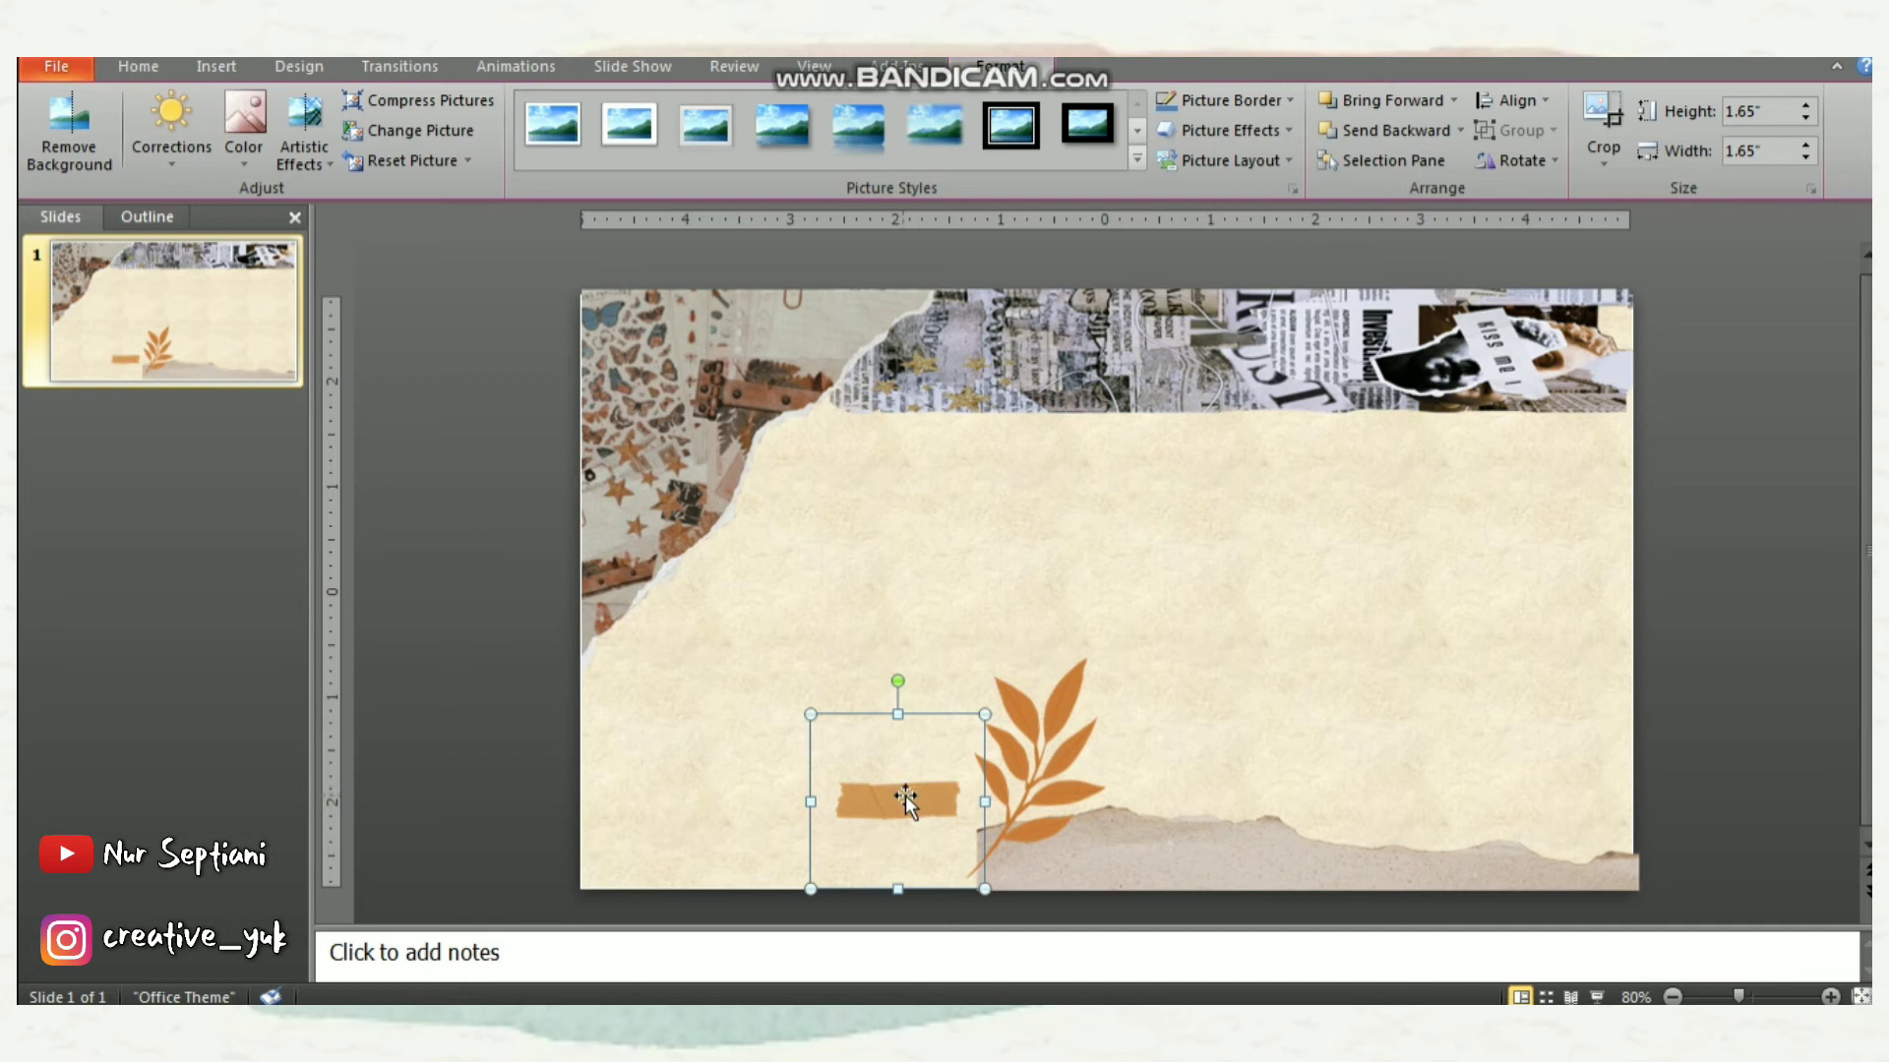
pyautogui.moveTo(962, 839); pyautogui.dragTo(975, 839)
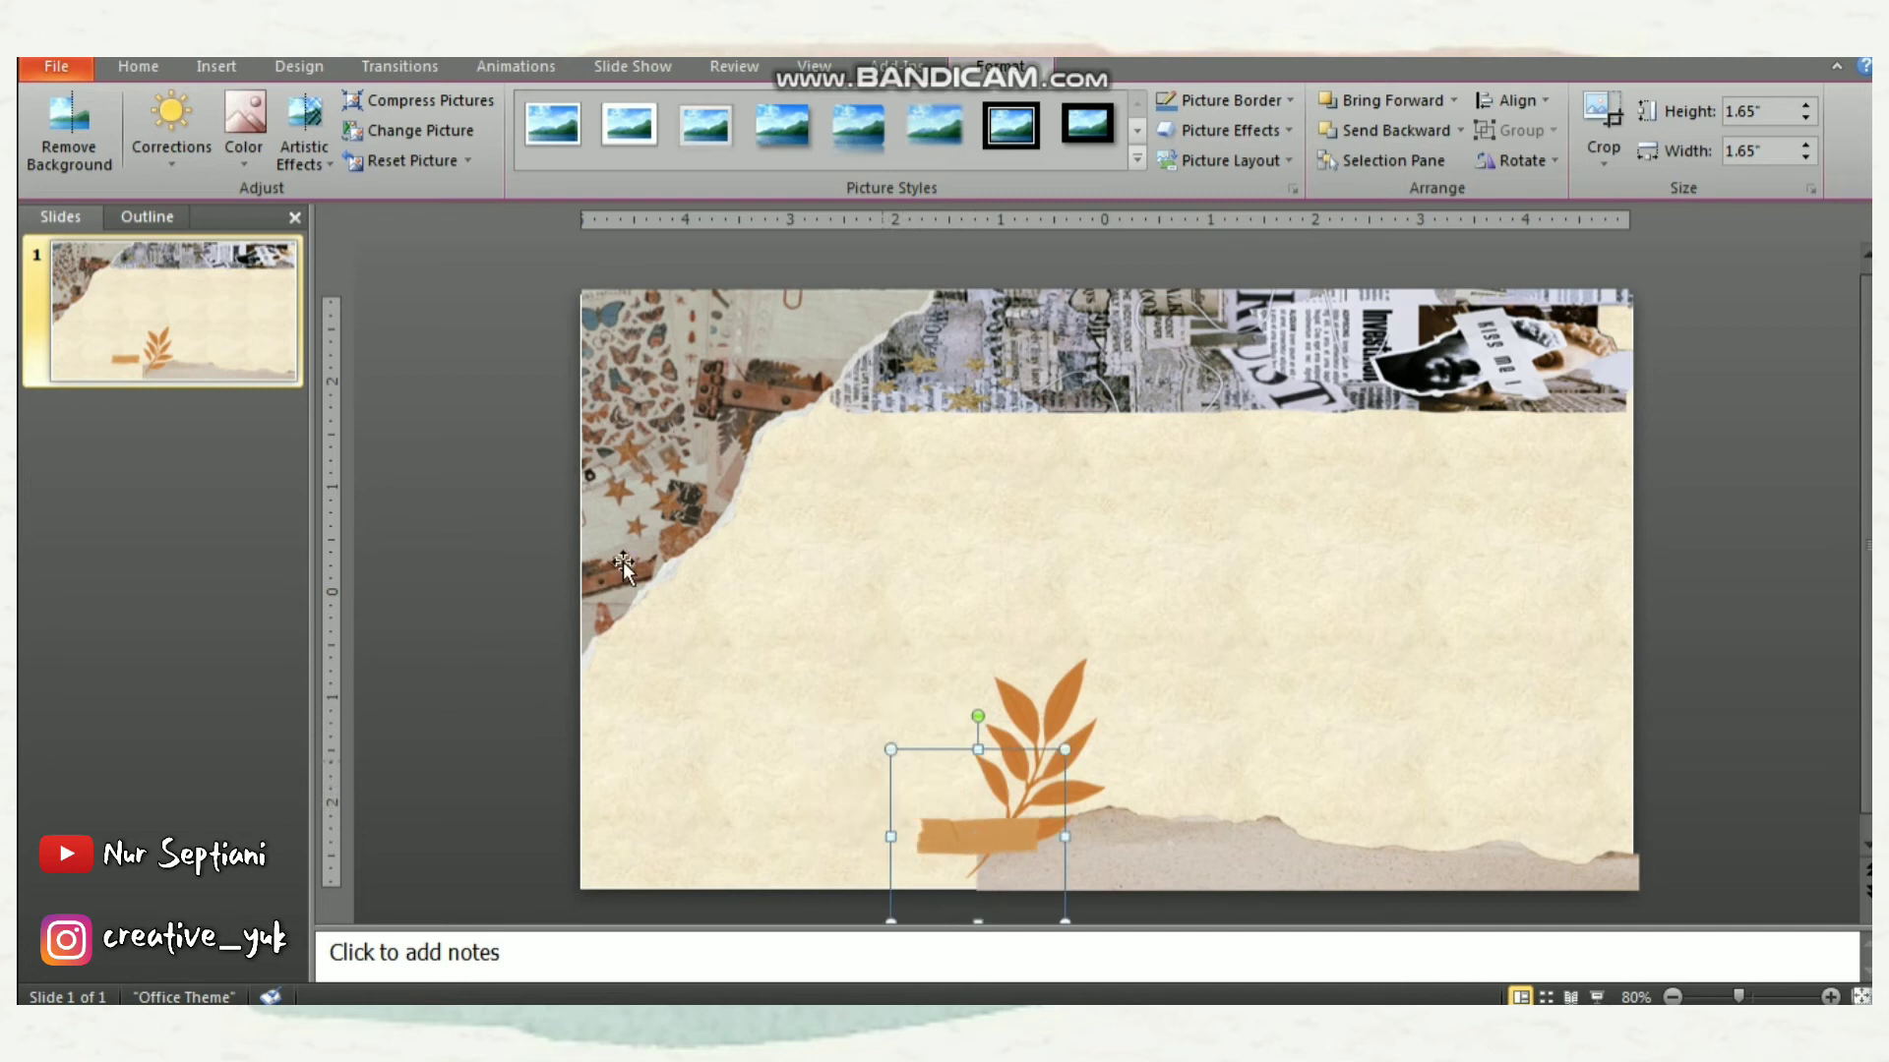
pyautogui.click(137, 66)
# Insert the gold glitter picture ppt1_2 and move it down near the leaf
pyautogui.click(216, 66)
pyautogui.click(118, 123)
pyautogui.doubleClick(508, 309)
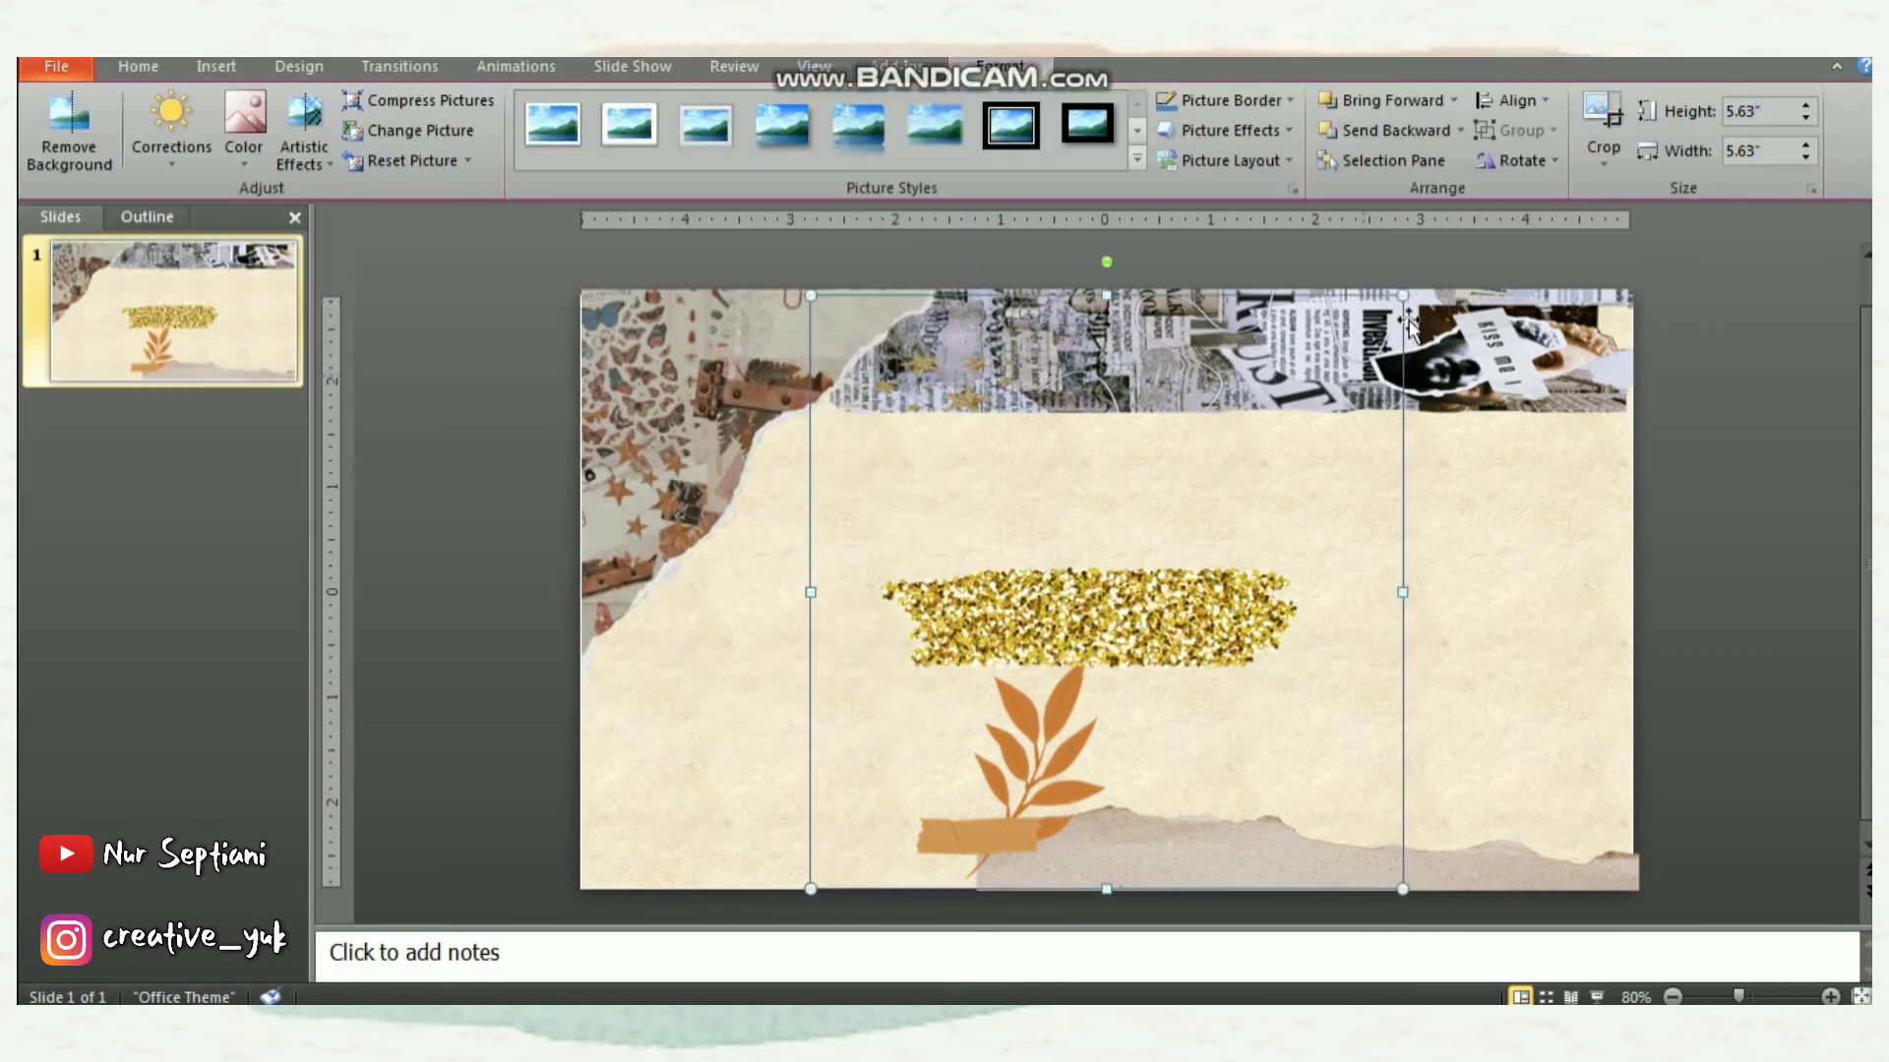
pyautogui.moveTo(1168, 610); pyautogui.dragTo(1065, 633)
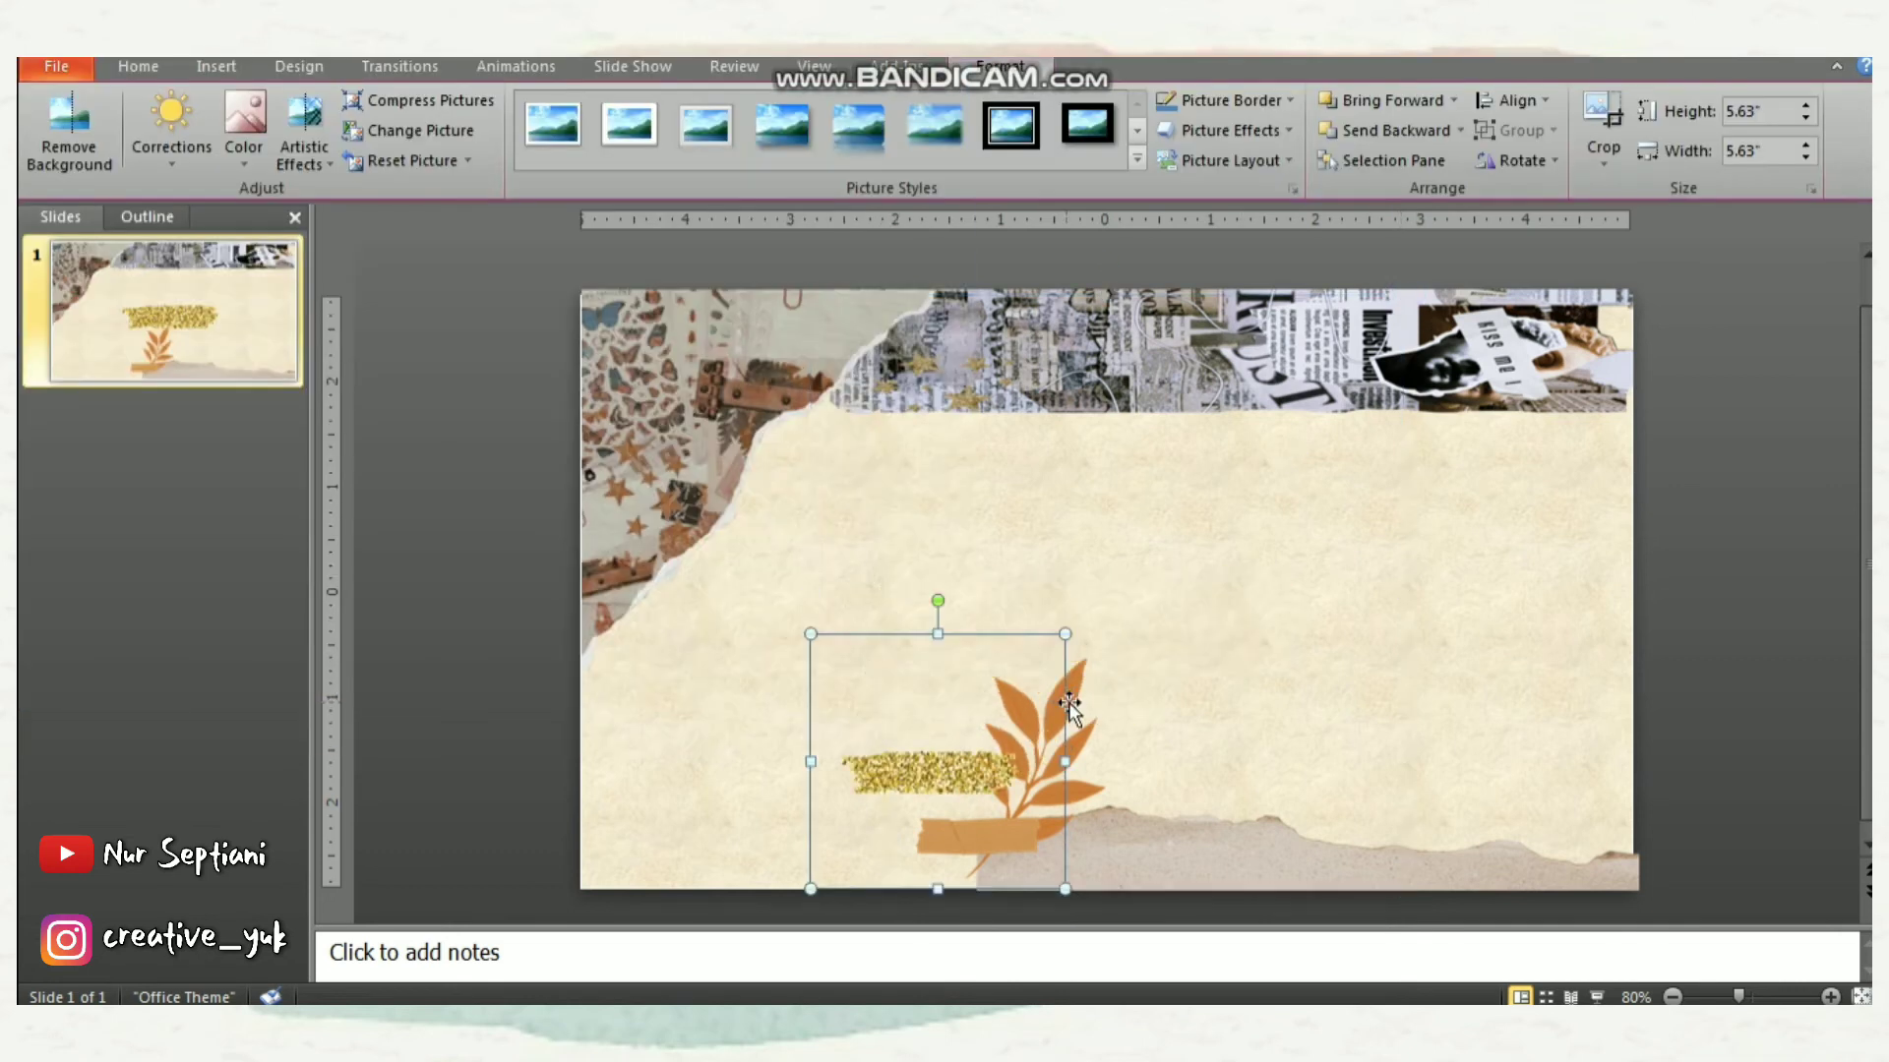
# Try an orange-brown recolour, undo it, and set the gold glitter along the bottom beneath the leaf
pyautogui.click(265, 154)
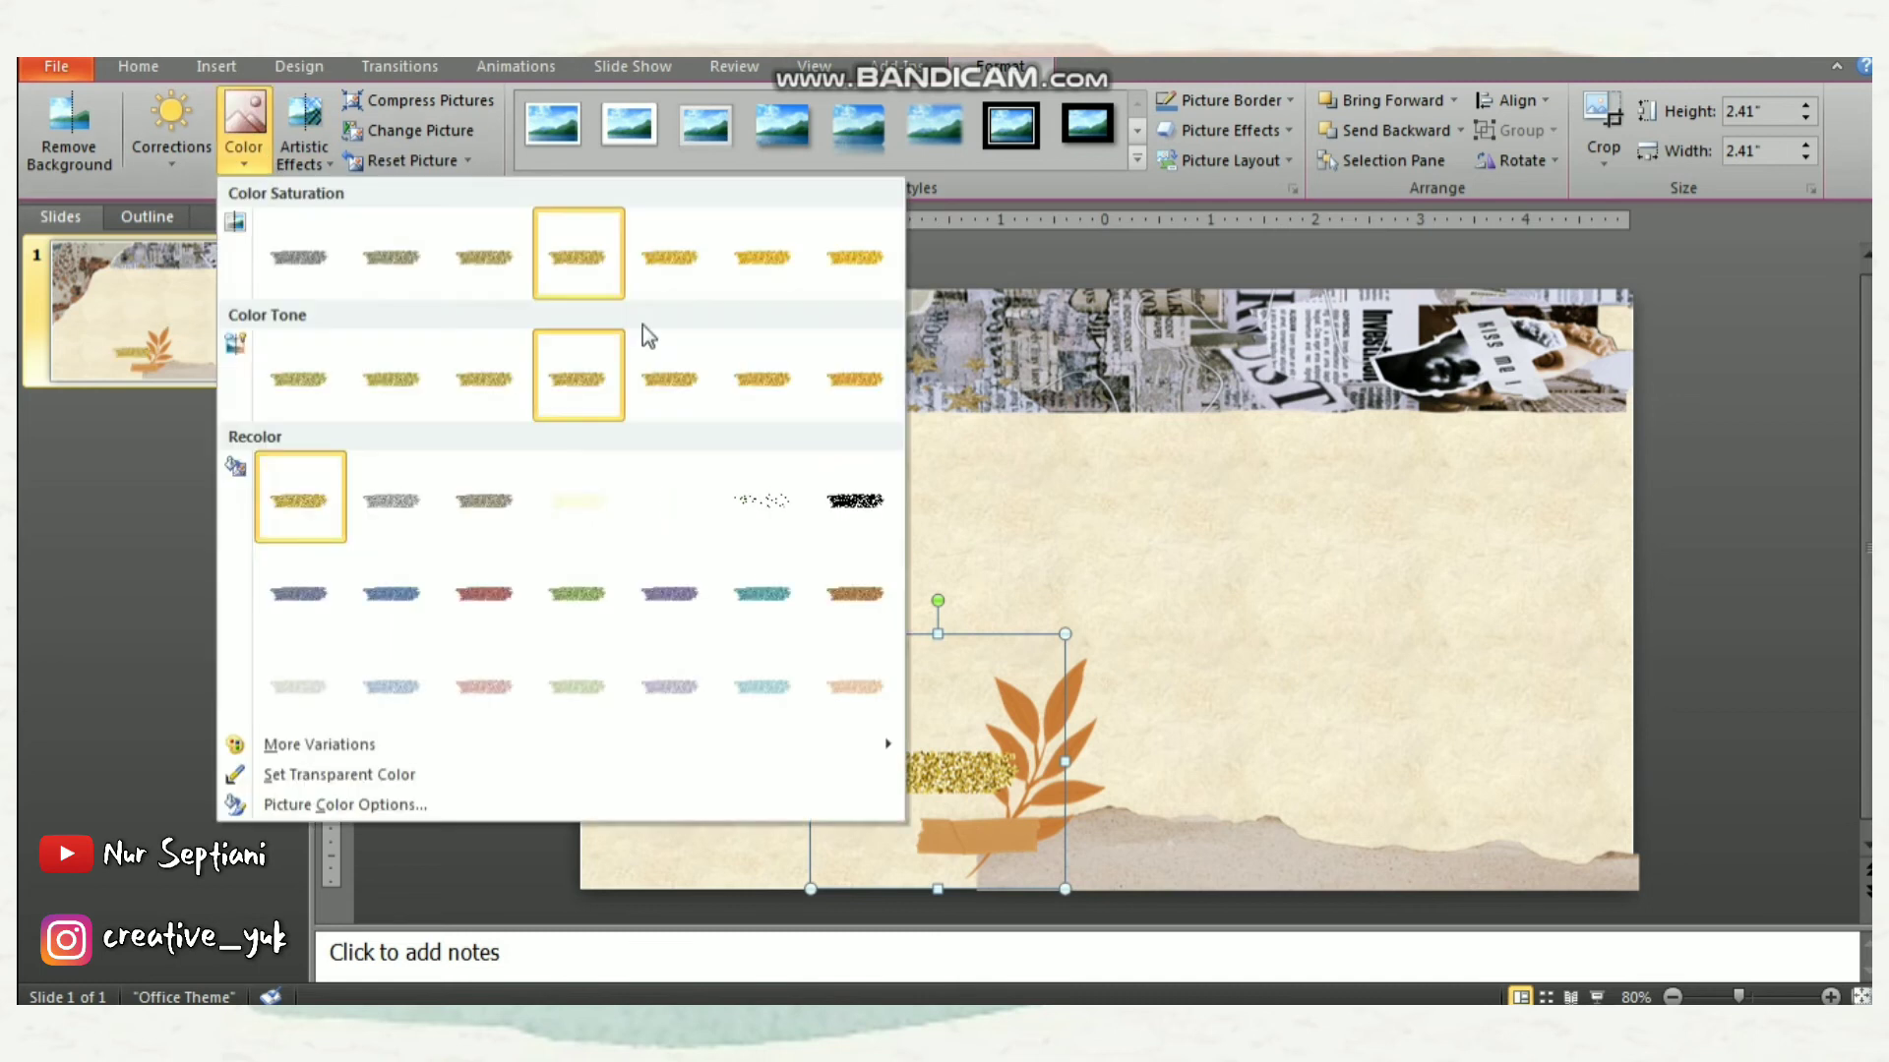
pyautogui.click(852, 591)
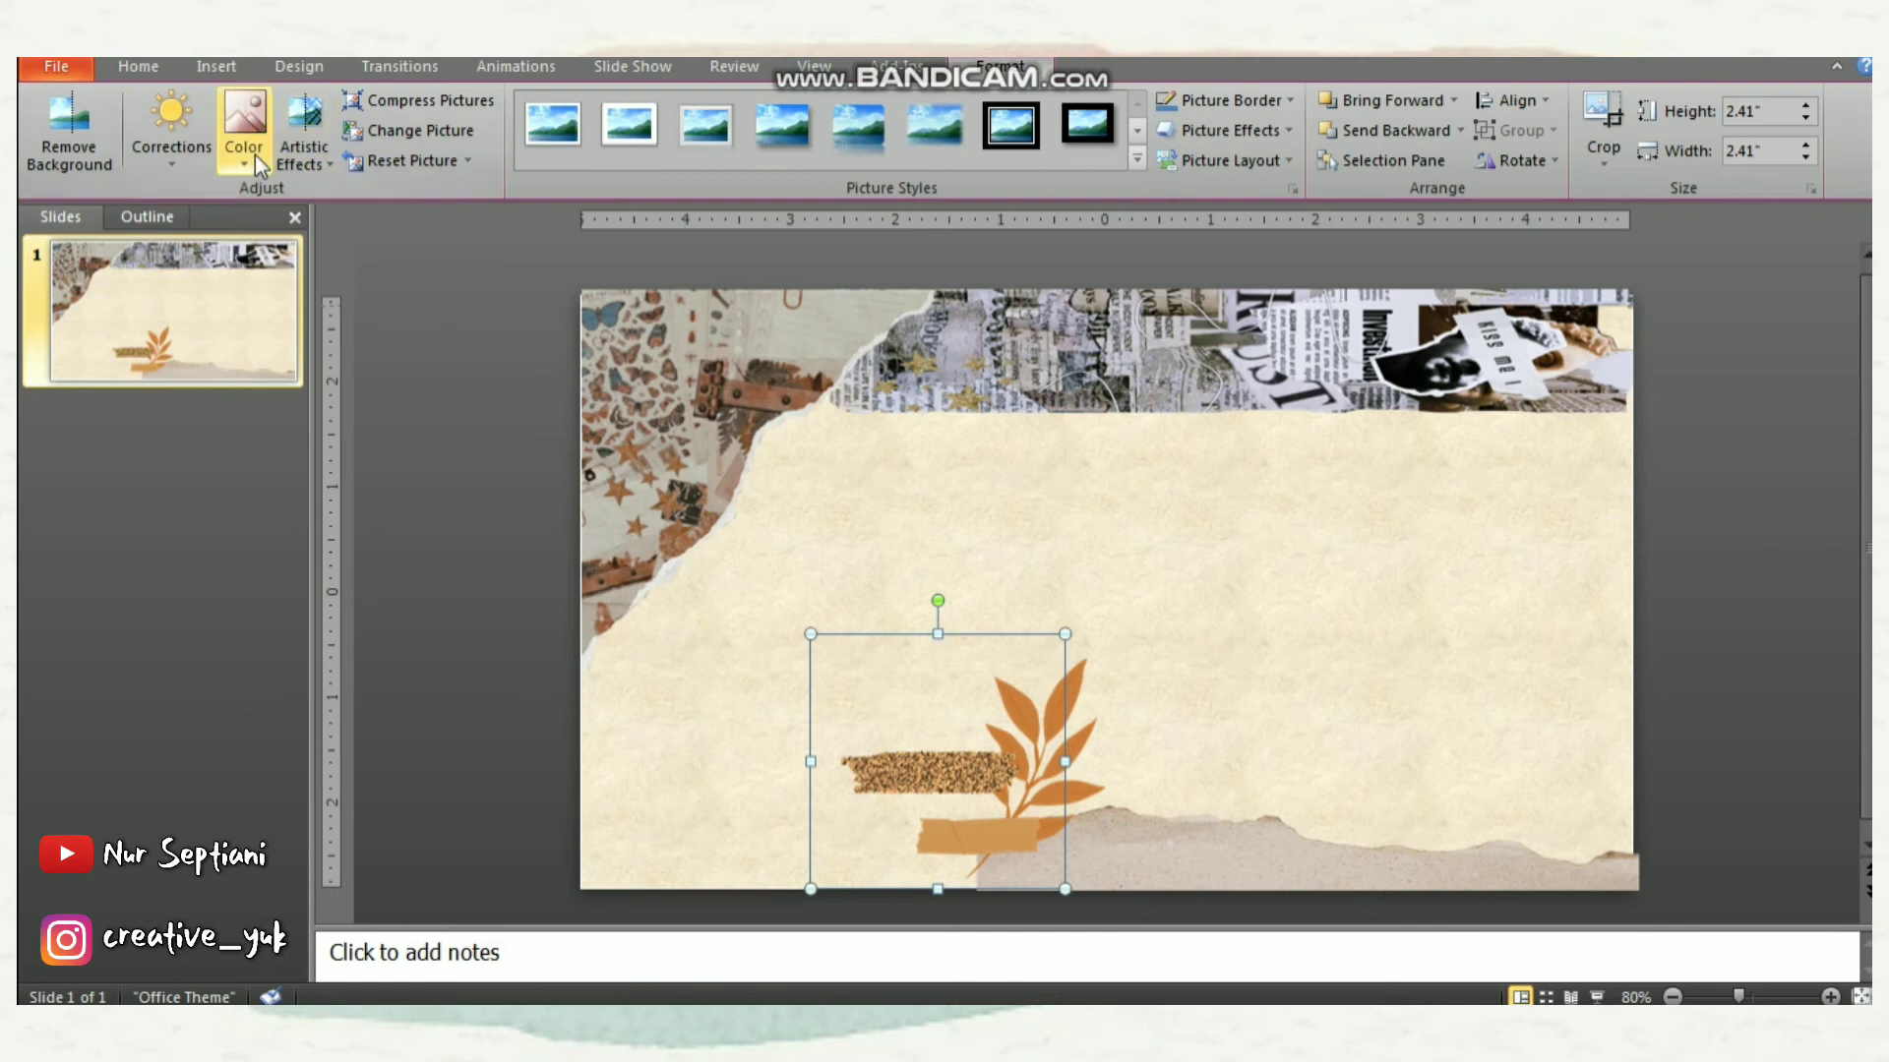
pyautogui.hotkey('ctrl', 'z')
pyautogui.moveTo(906, 762); pyautogui.dragTo(1001, 858)
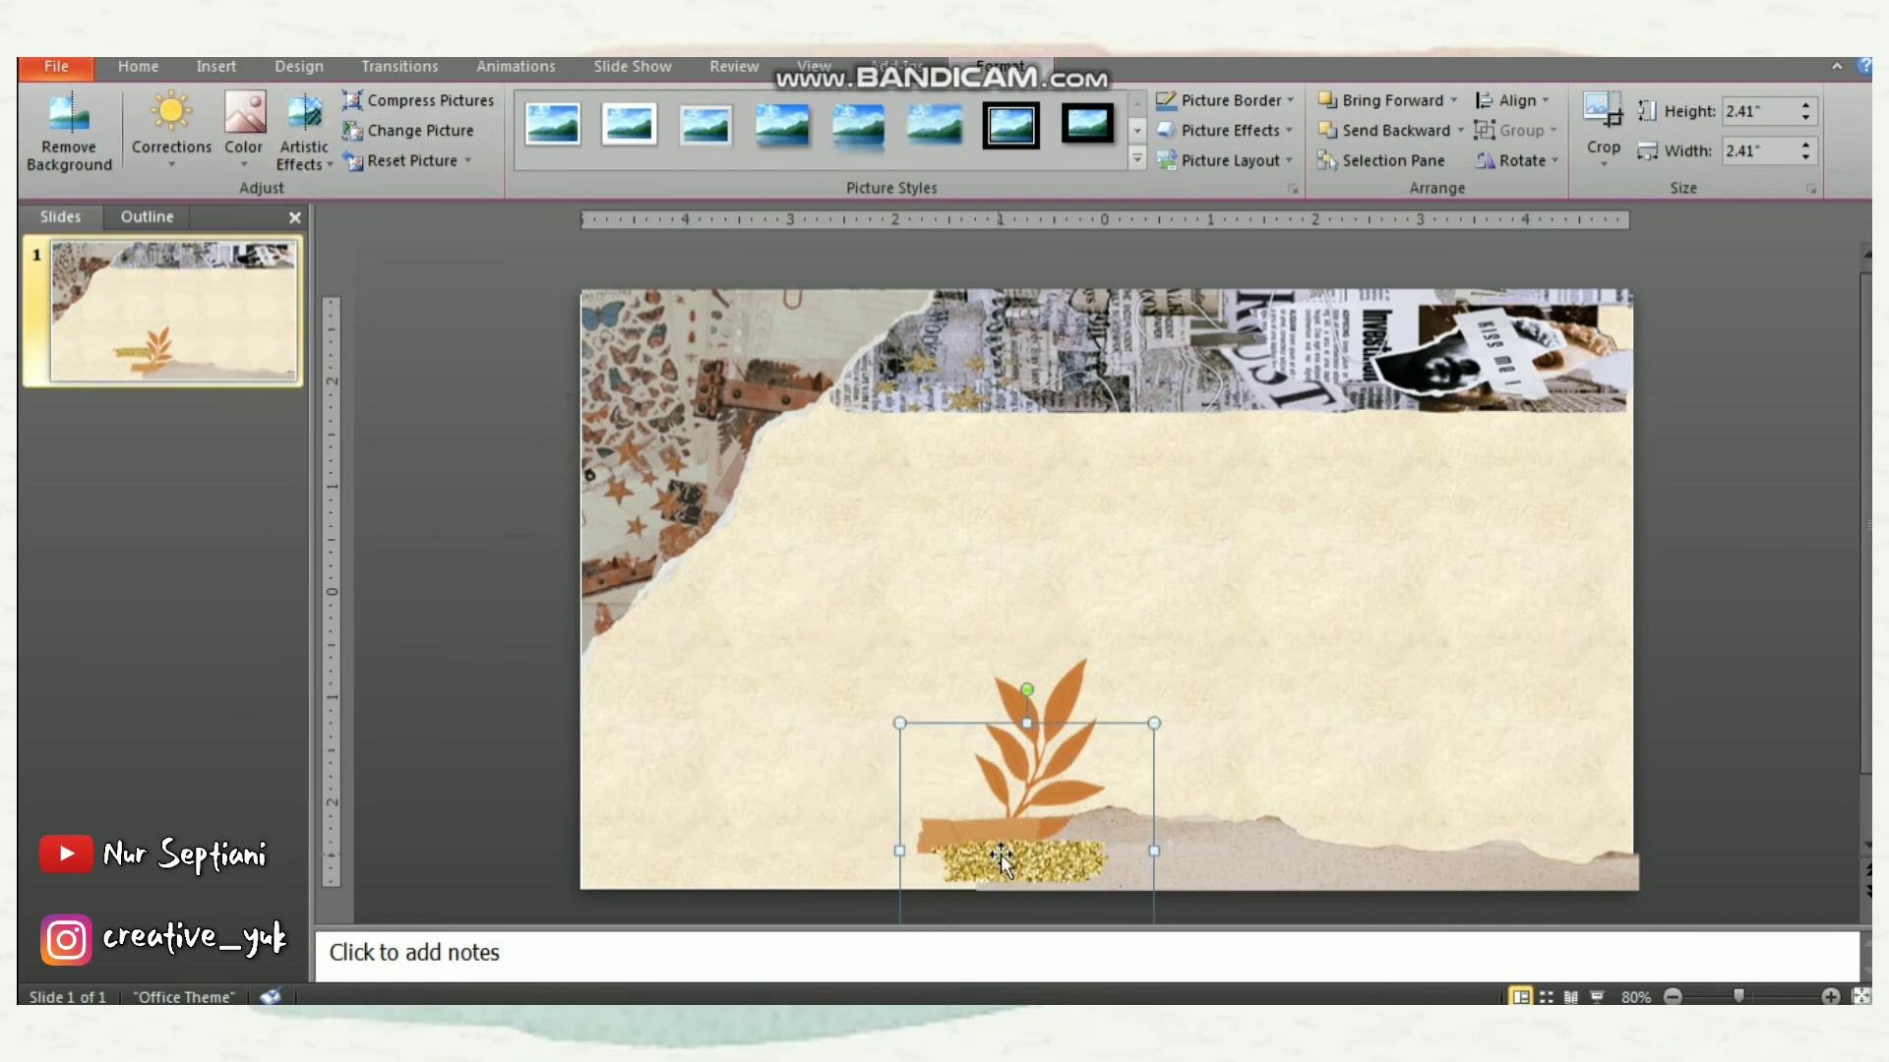
pyautogui.click(539, 644)
# Insert the ppt4_2 tape strip picture and recolour it orange-brown
pyautogui.click(212, 67)
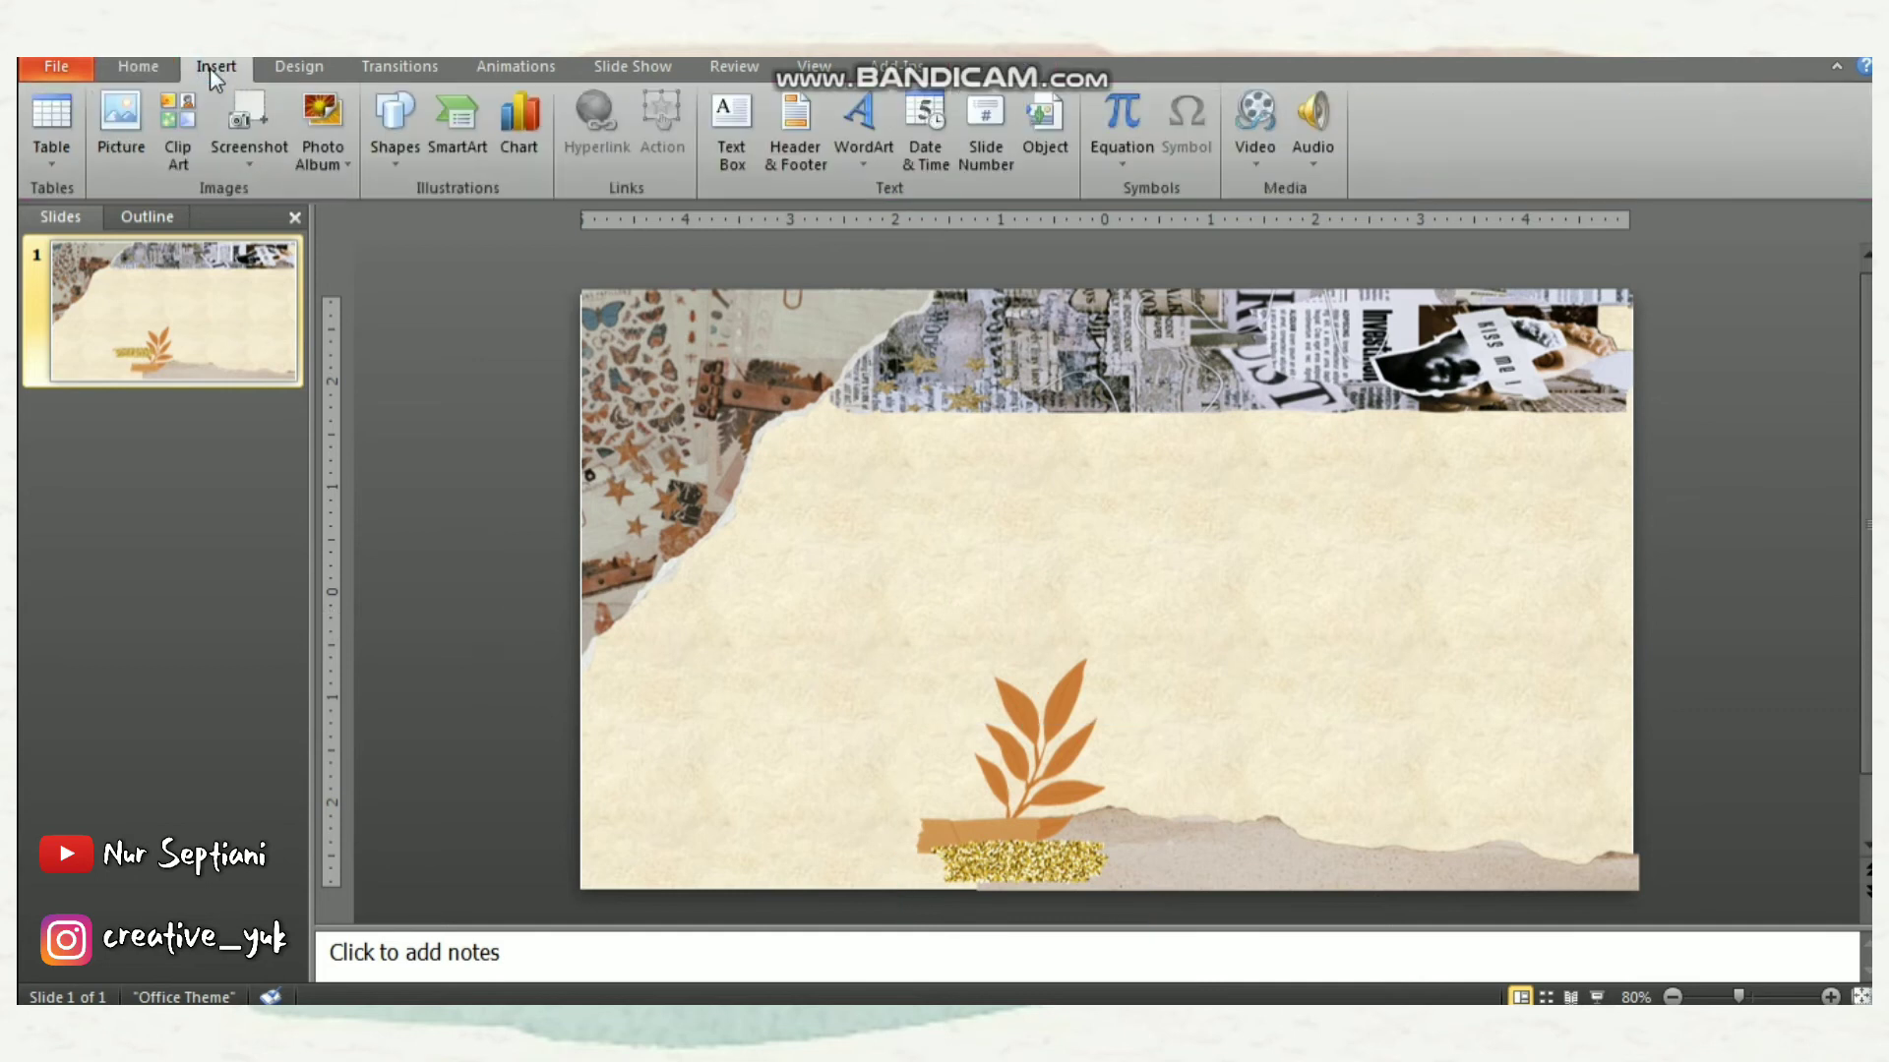
pyautogui.click(120, 120)
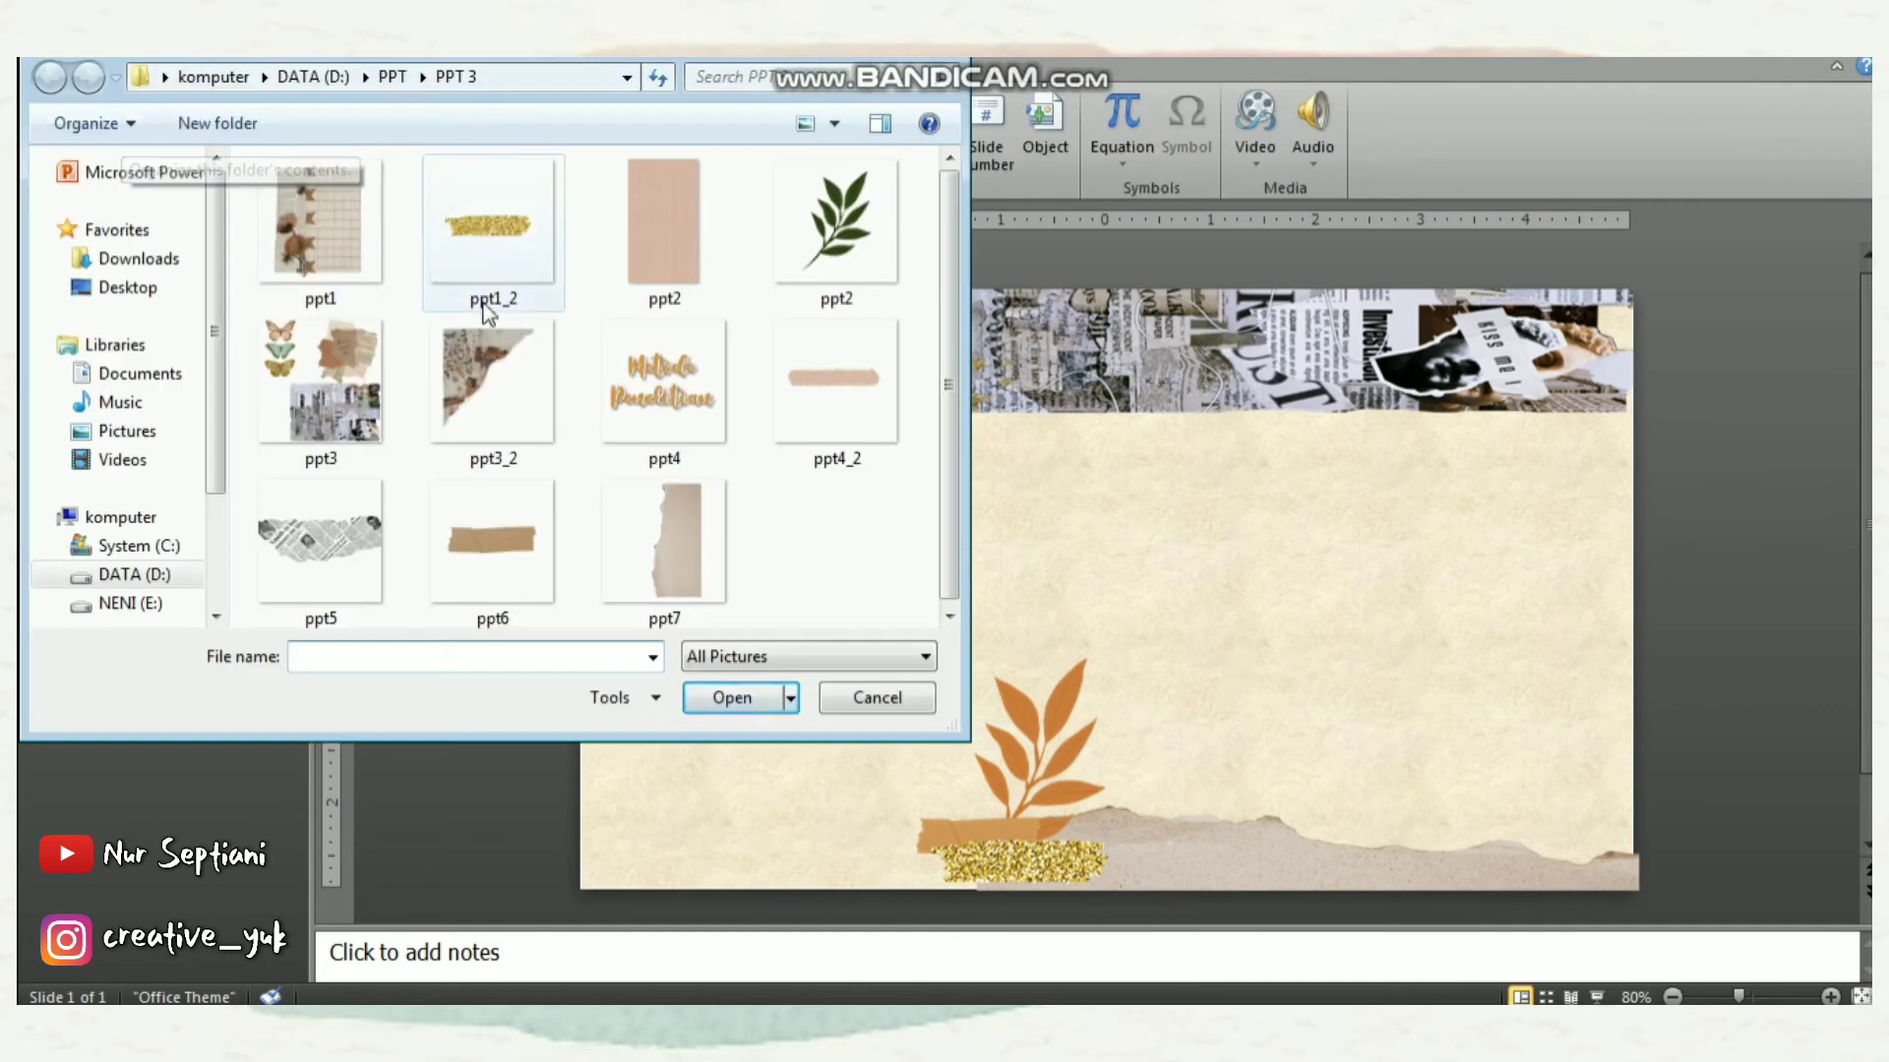
pyautogui.doubleClick(831, 393)
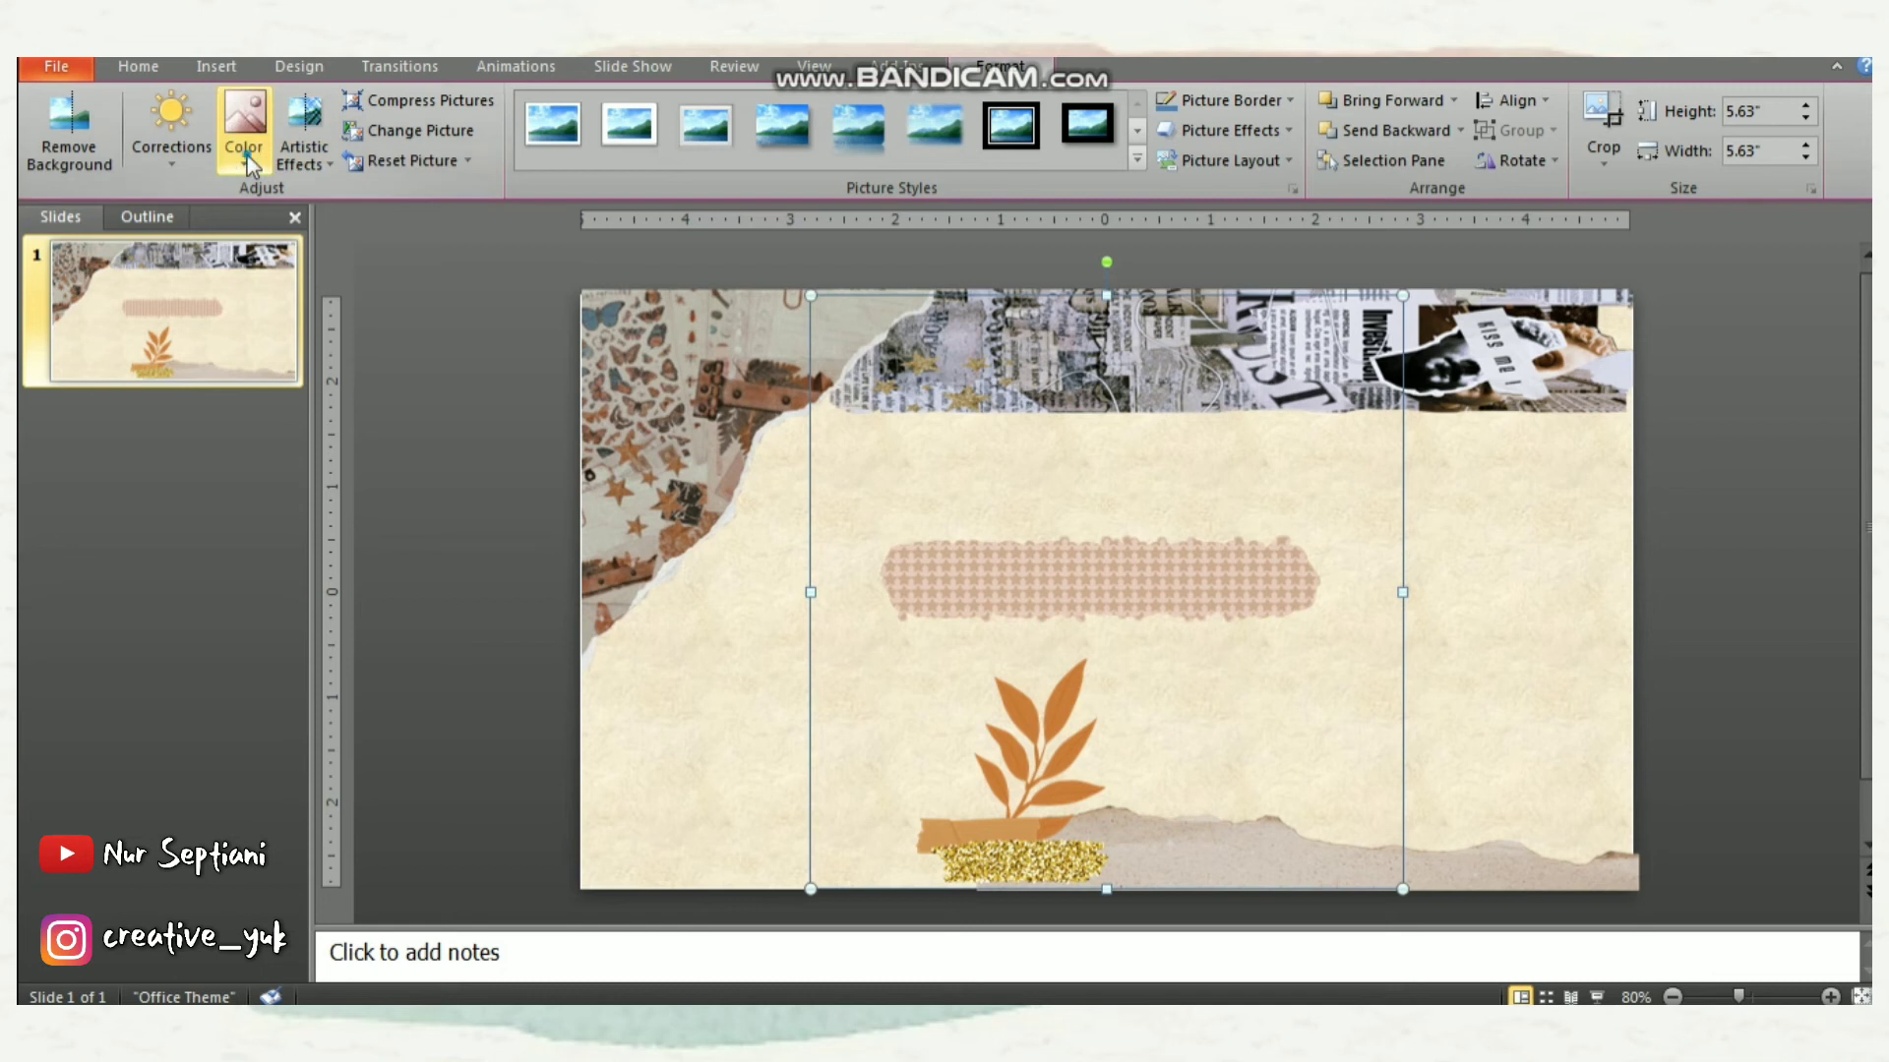
pyautogui.click(246, 155)
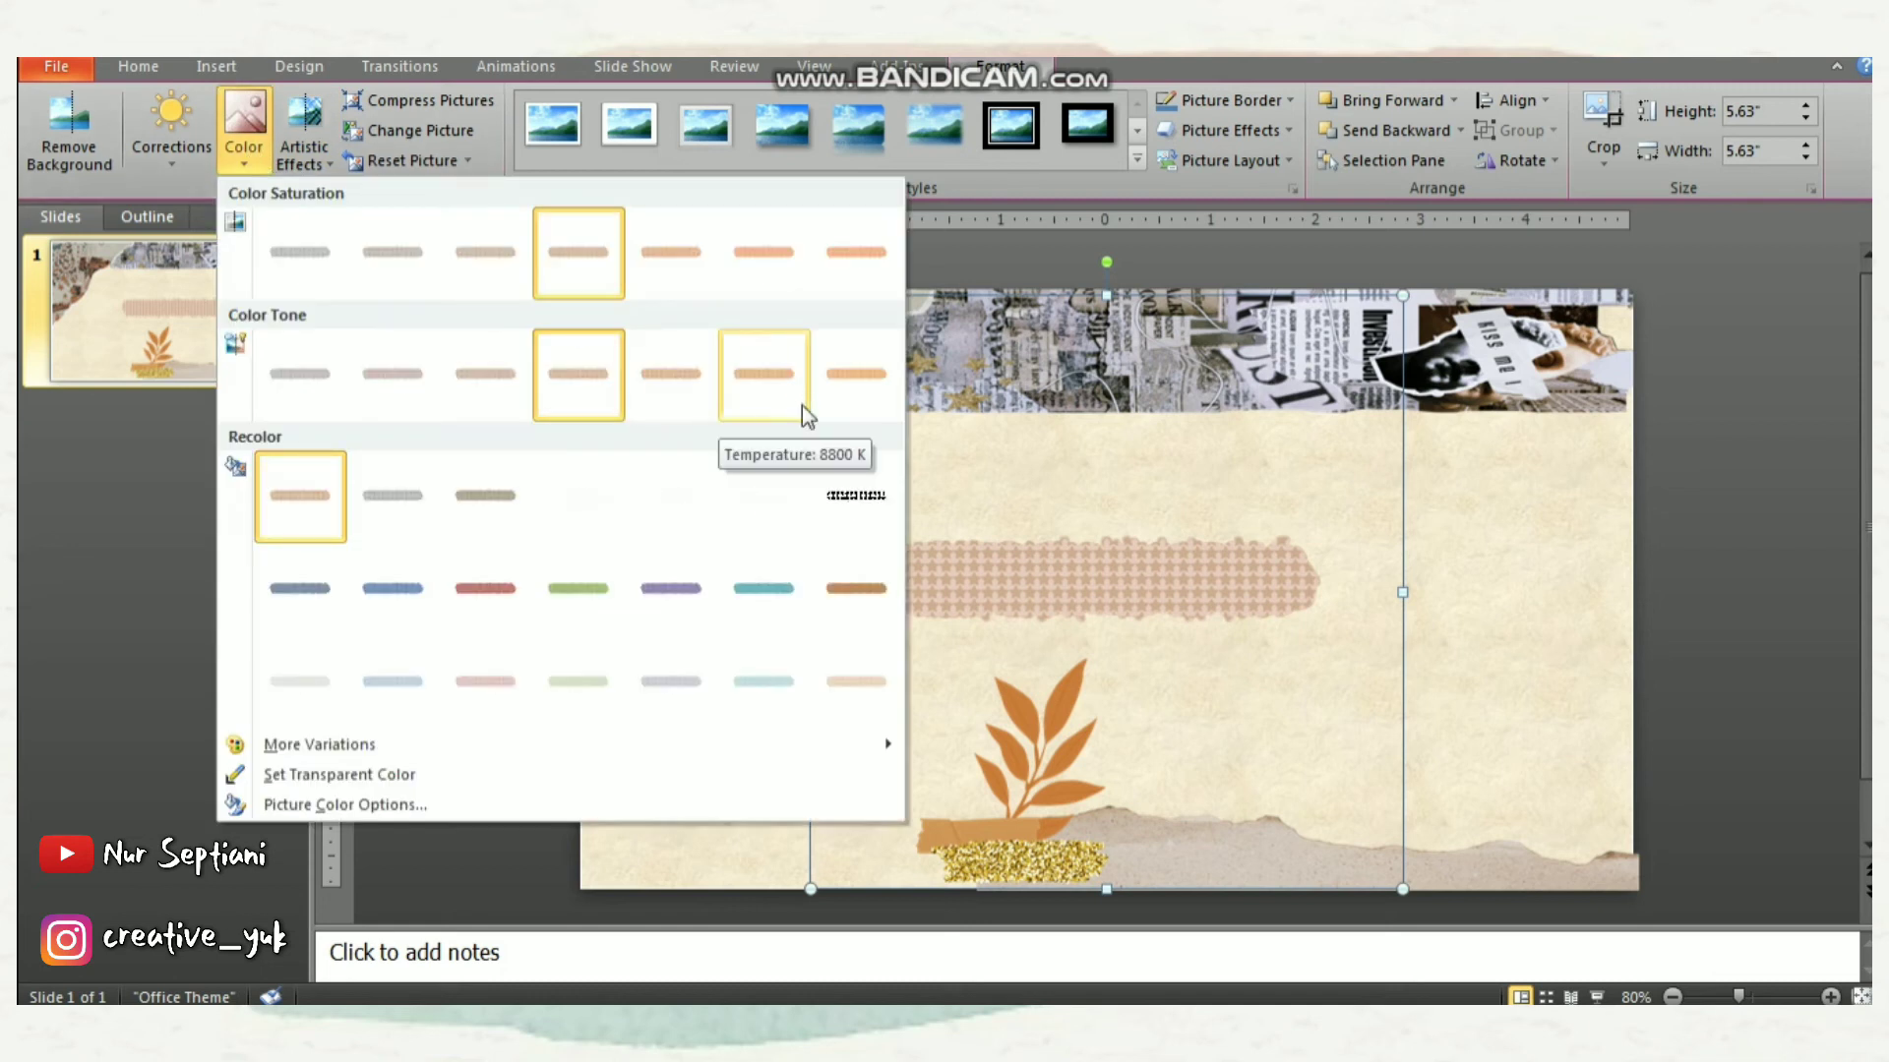
pyautogui.click(871, 589)
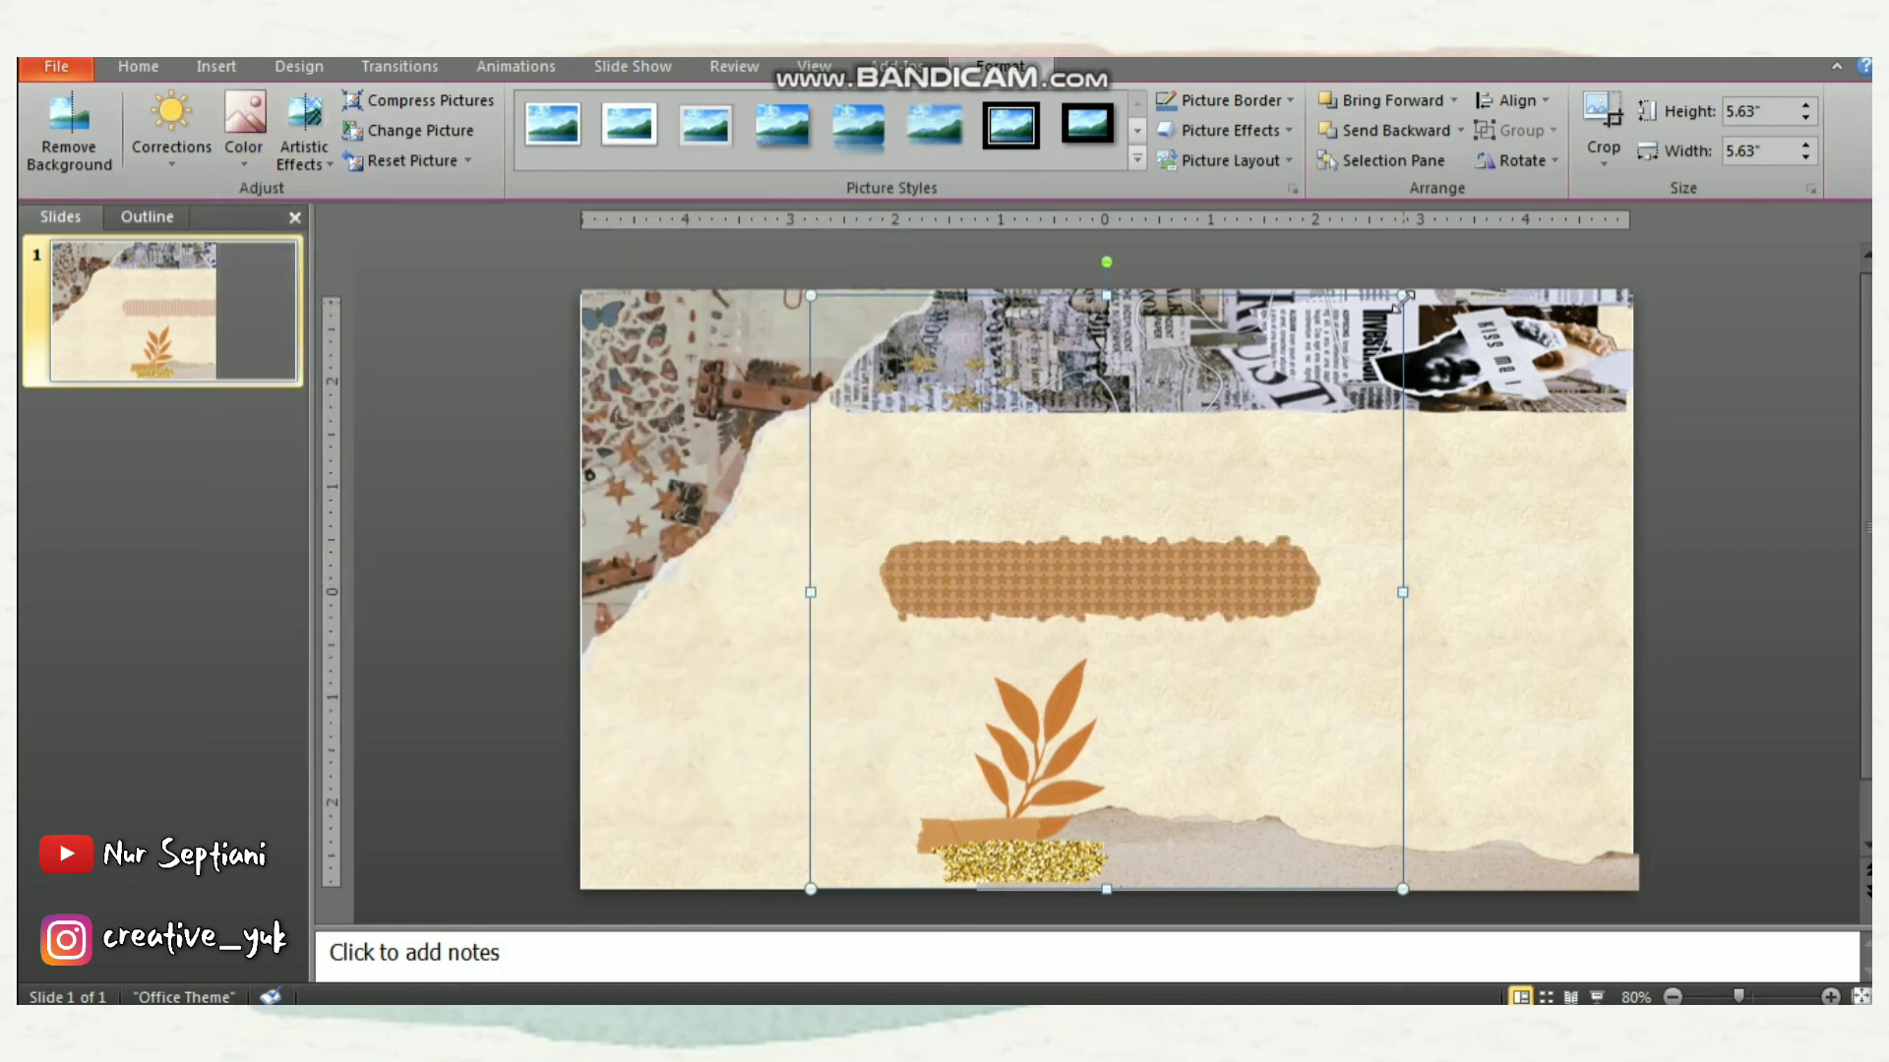
# Shrink the tape strip to 3.31 inches and line it up along the slide's lower-left edge
pyautogui.moveTo(1107, 295); pyautogui.dragTo(1131, 539)
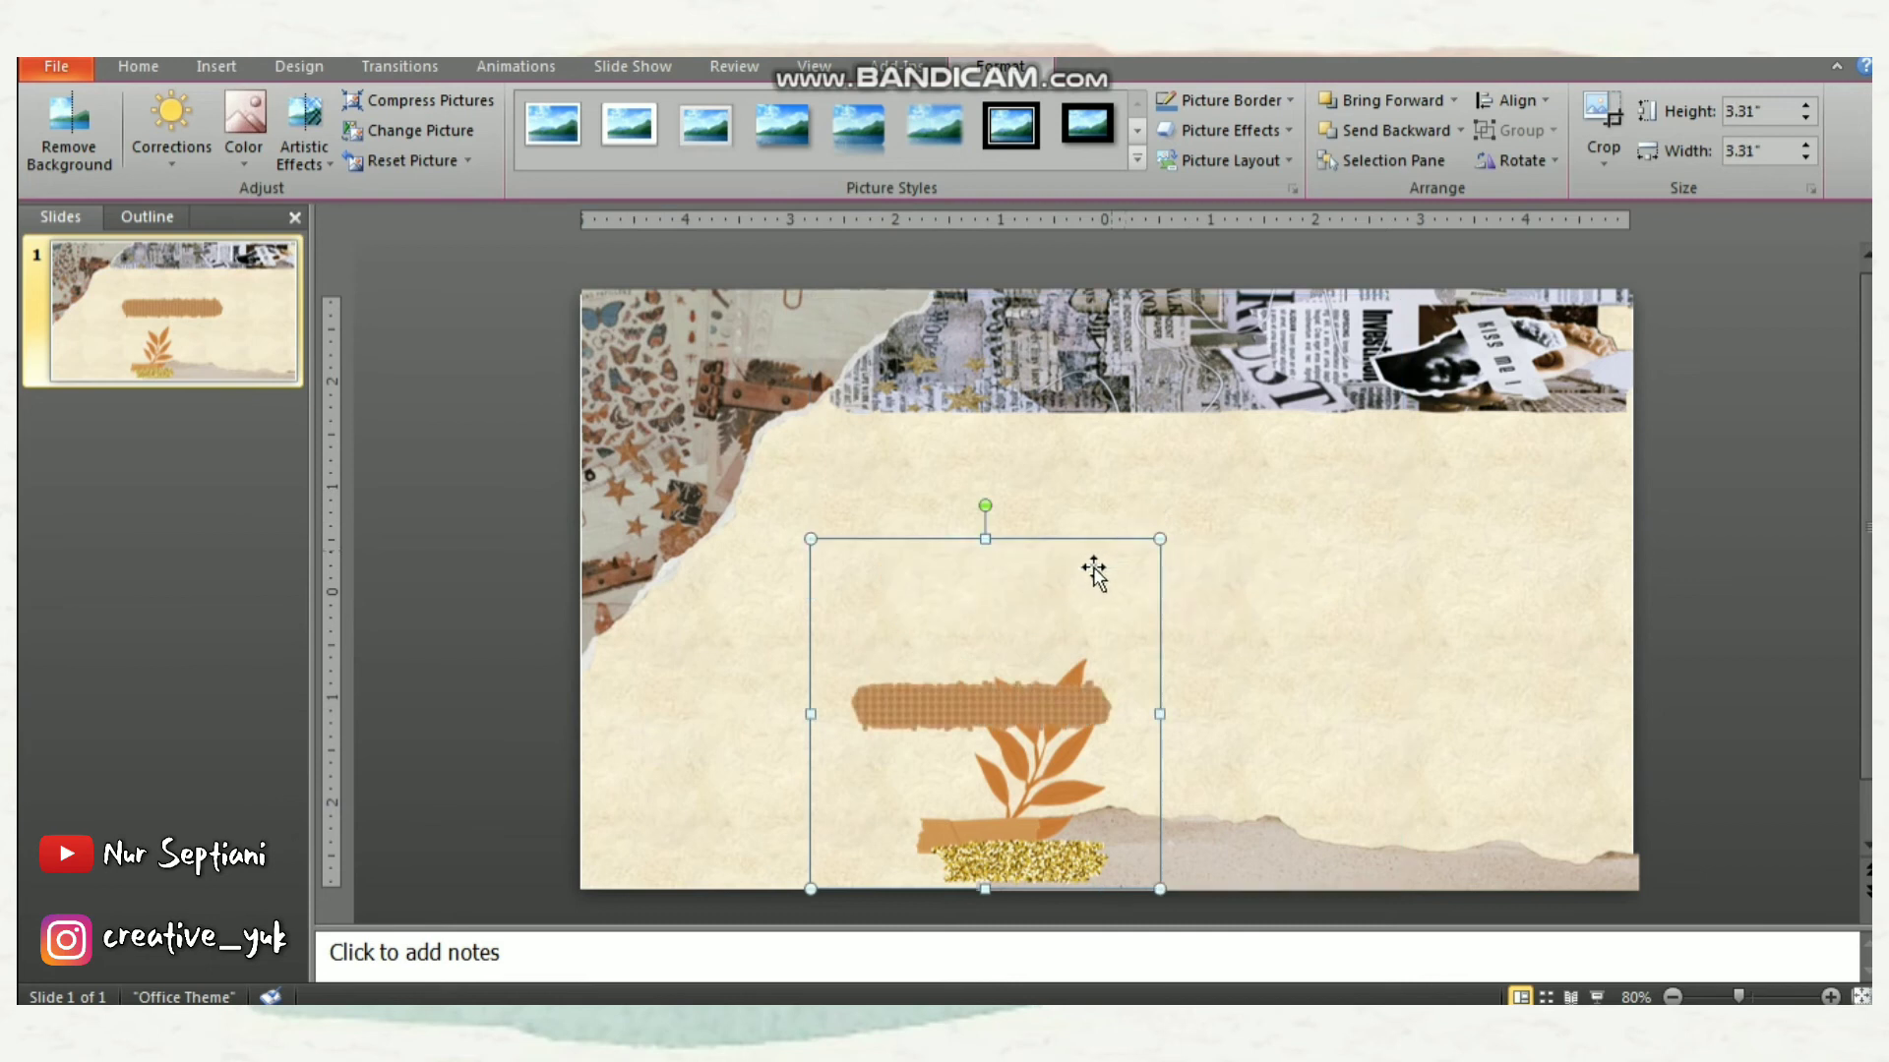
pyautogui.moveTo(918, 702); pyautogui.dragTo(661, 848)
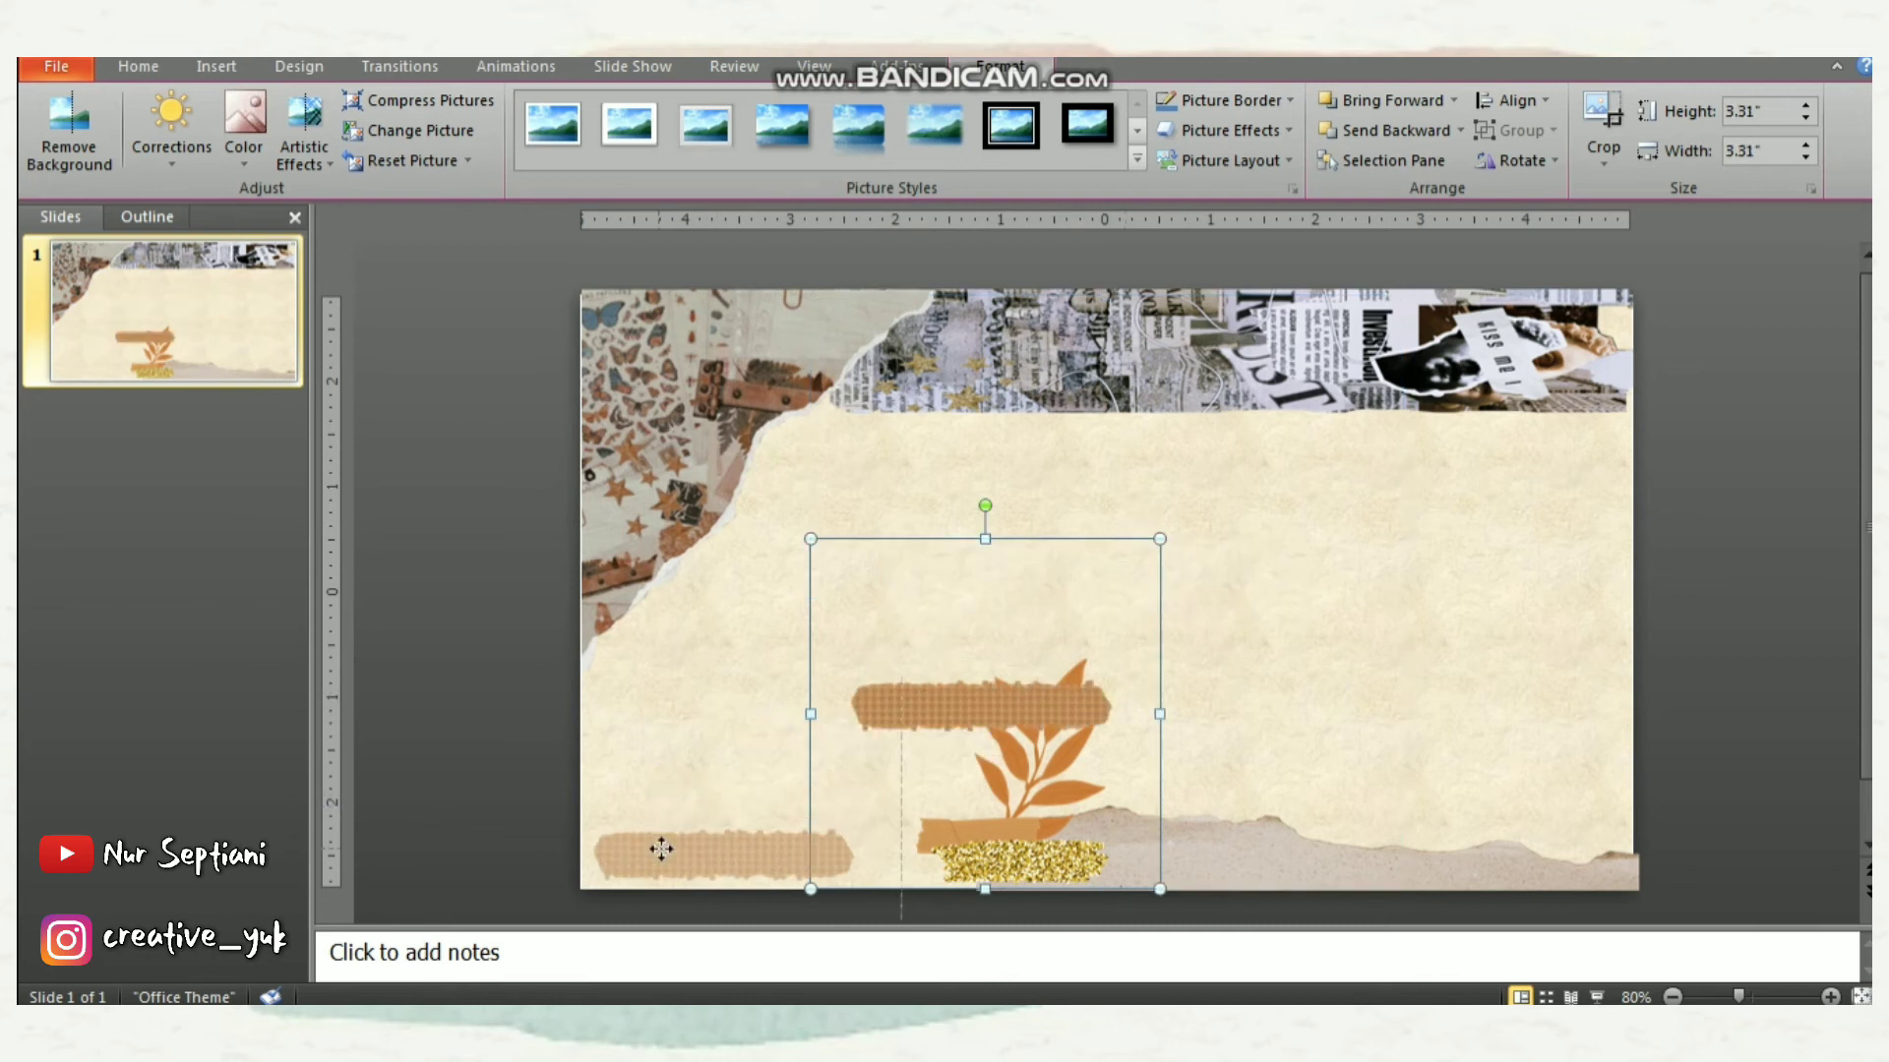
pyautogui.moveTo(661, 848)
pyautogui.mouseDown()
pyautogui.moveTo(661, 824)
pyautogui.moveTo(654, 839)
pyautogui.mouseUp()
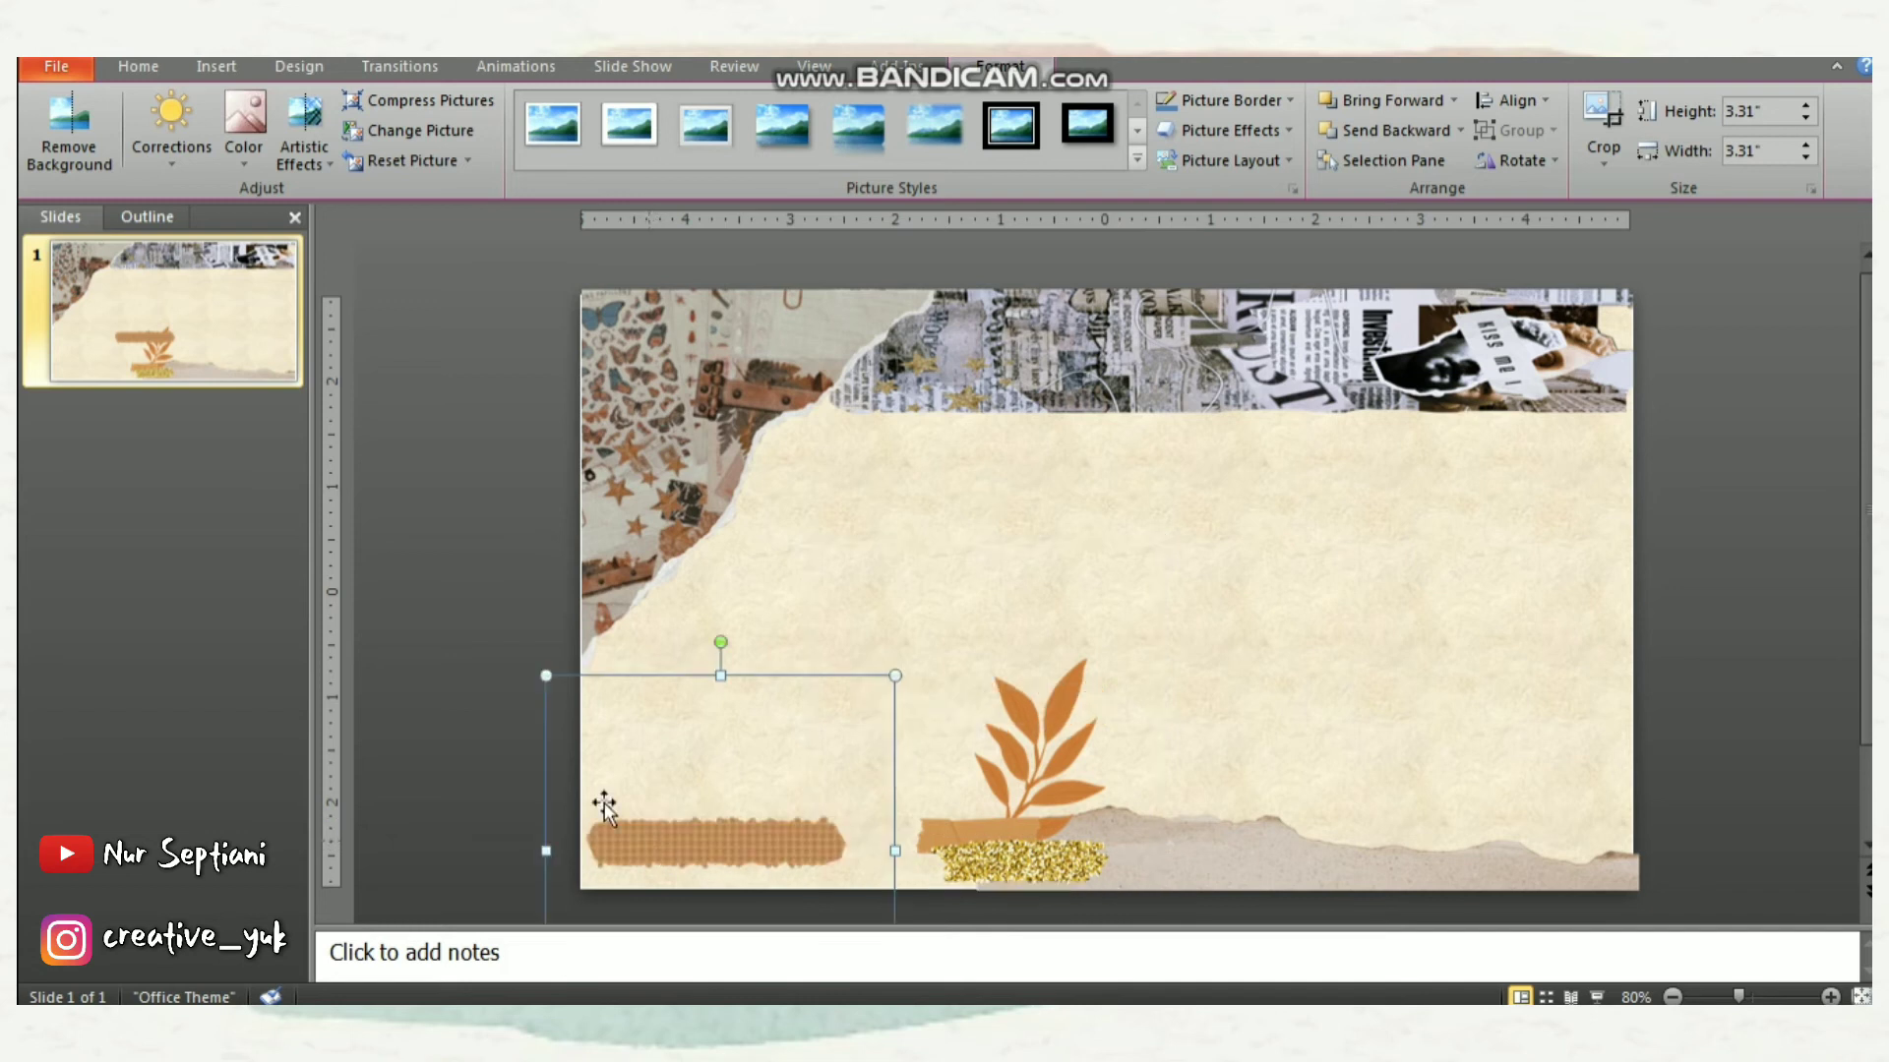
pyautogui.click(478, 677)
# Tint the left collage corner Orange Accent 6 Dark, then revert it to No Recolor
pyautogui.click(753, 385)
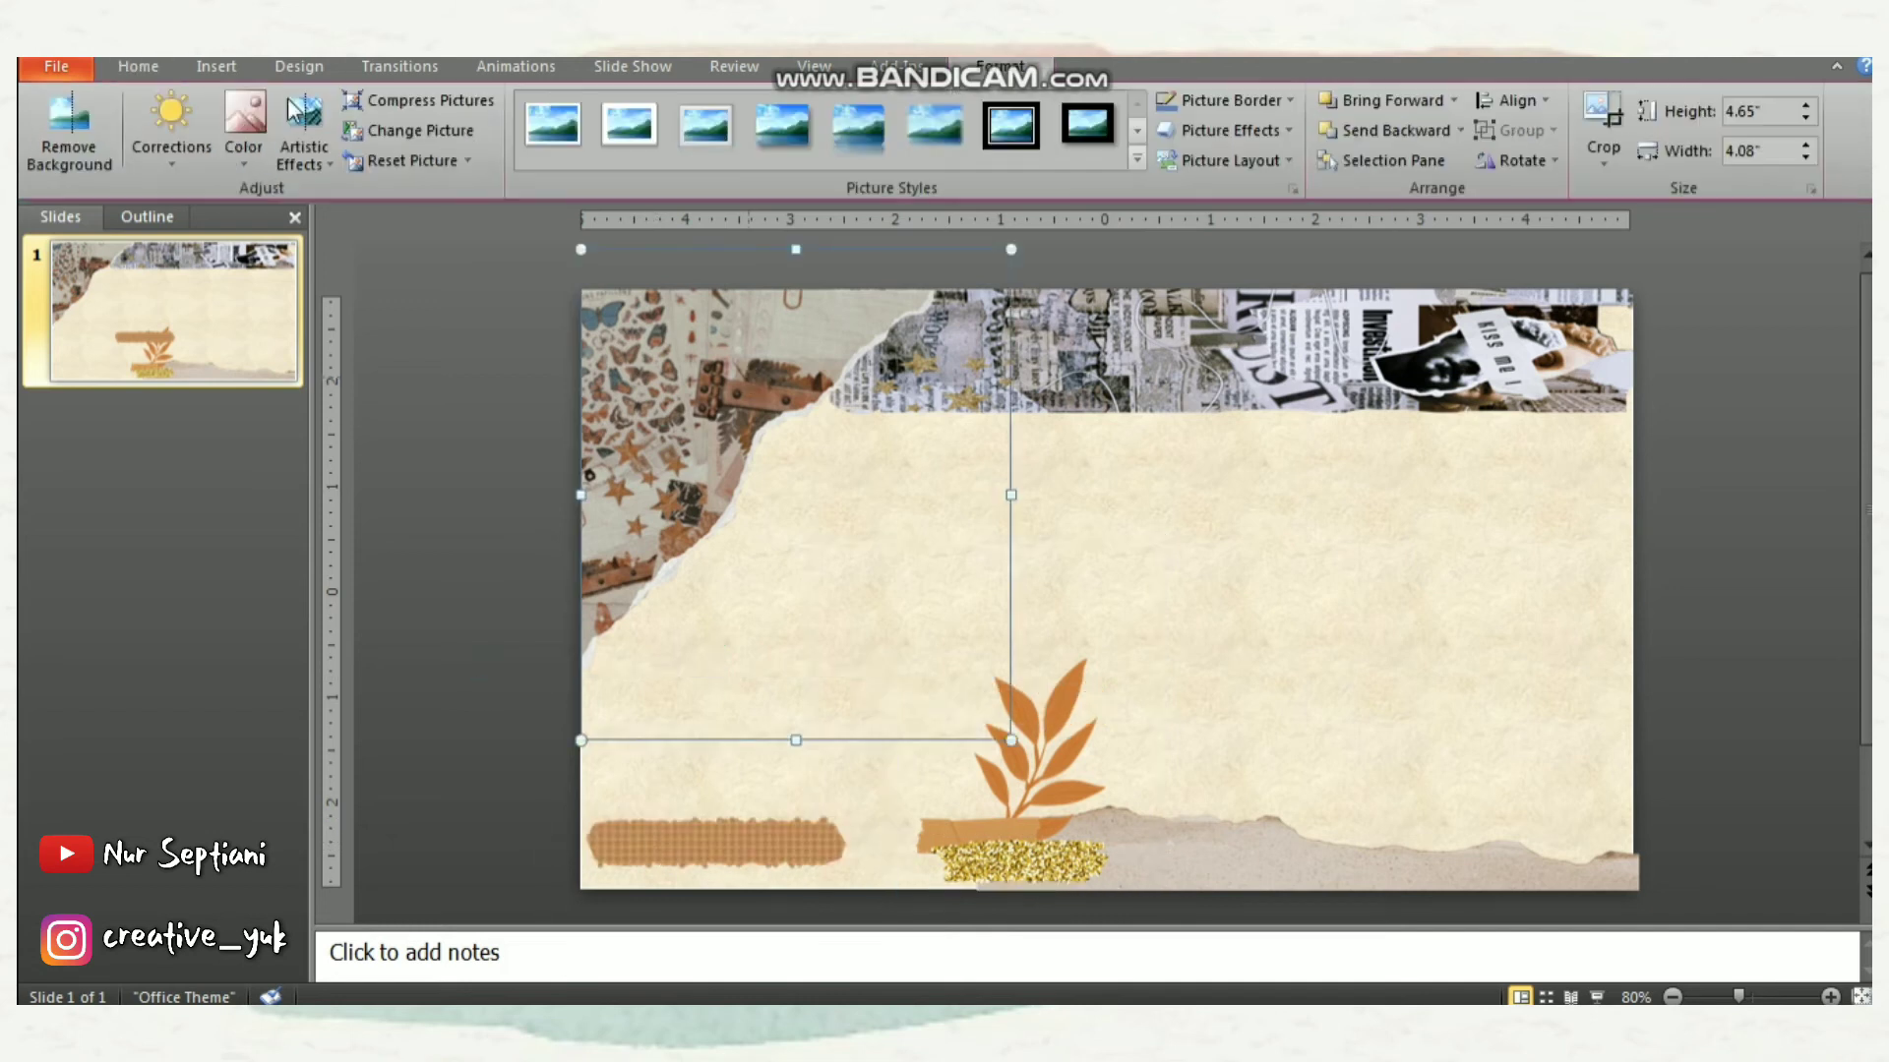
pyautogui.click(245, 147)
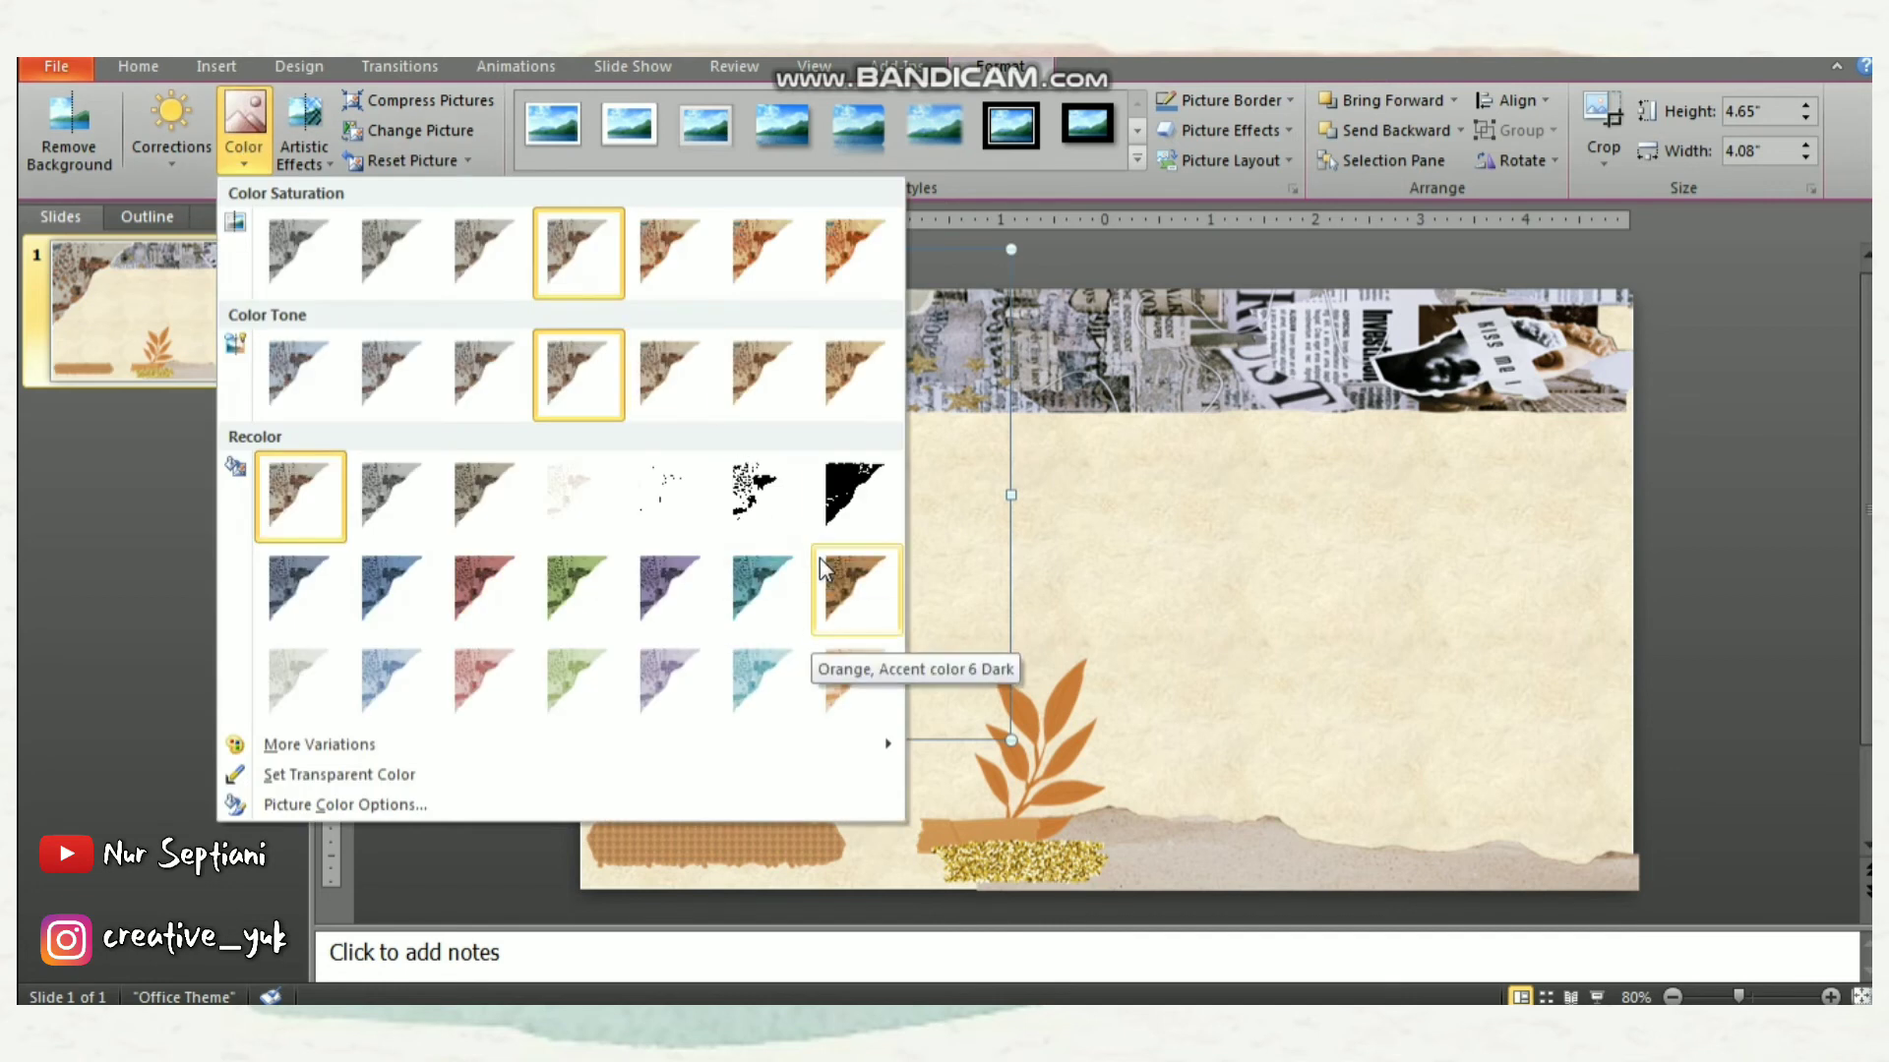
pyautogui.click(818, 556)
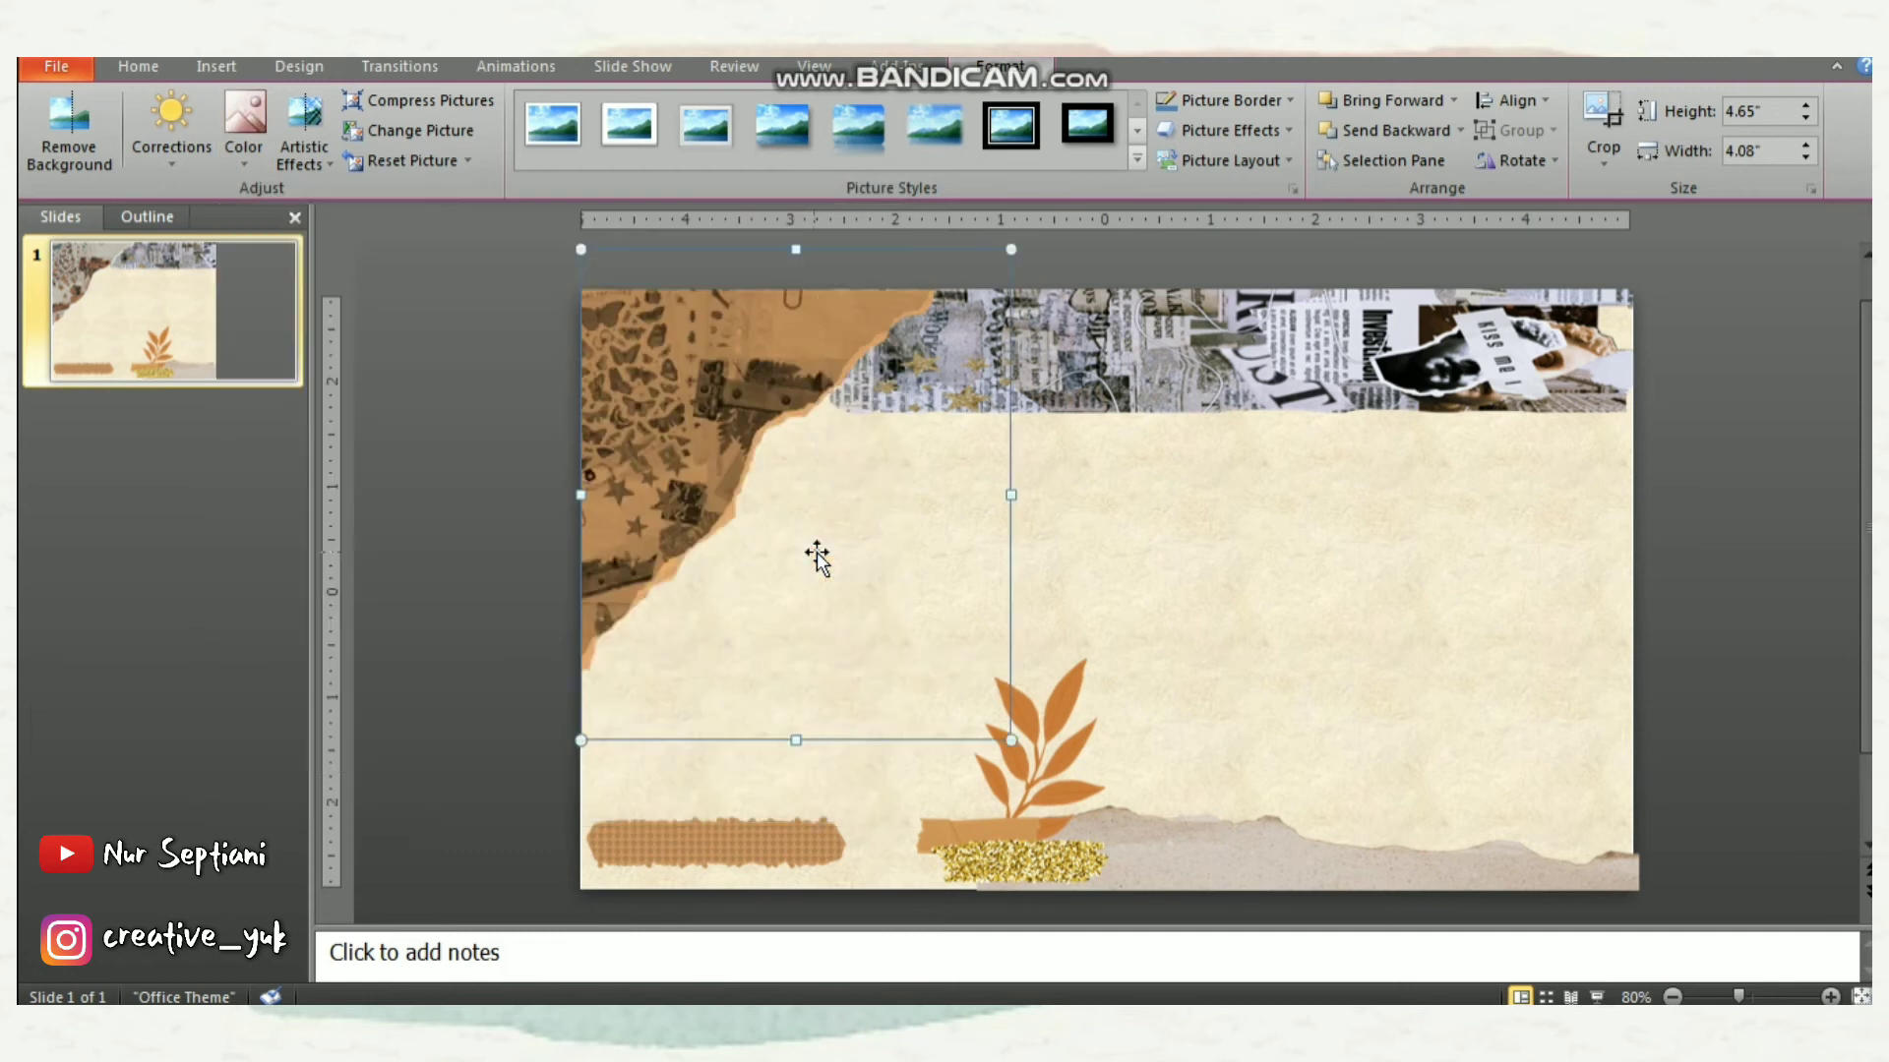
pyautogui.click(248, 138)
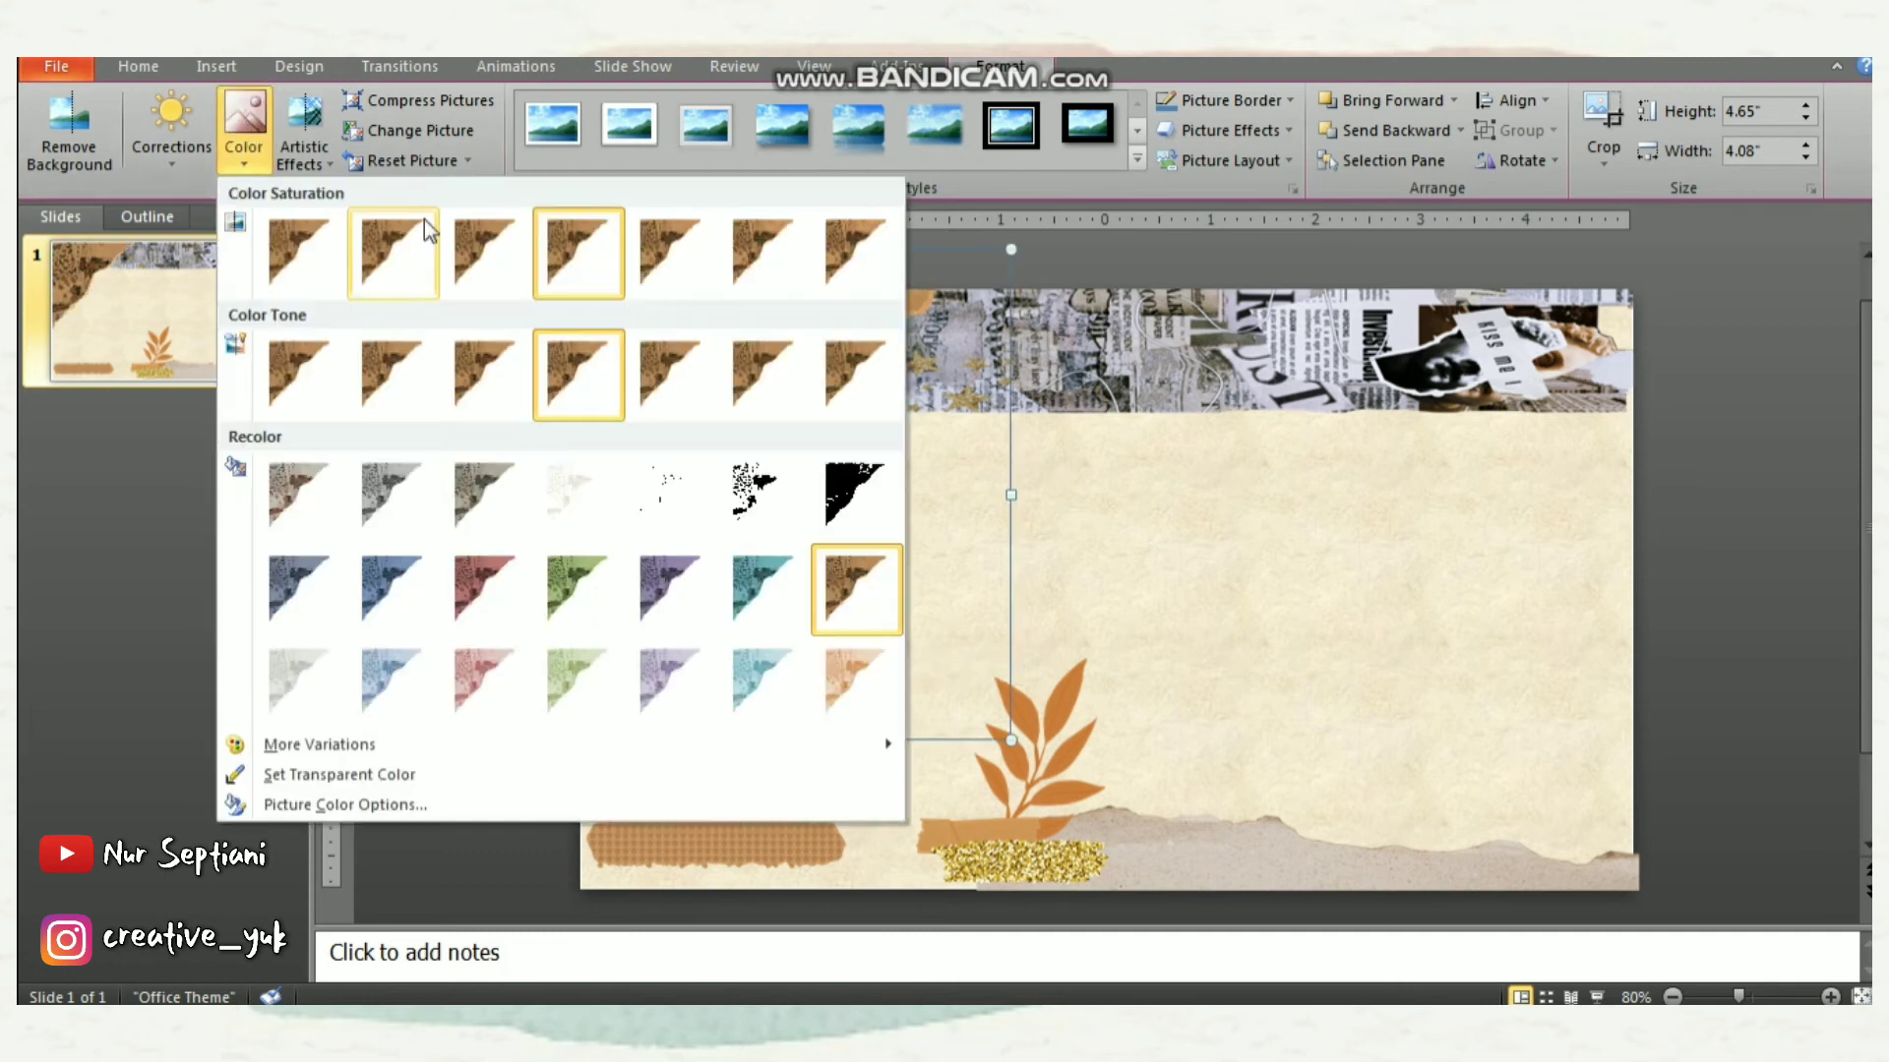
pyautogui.click(291, 486)
# Apply a Brightness/Contrast correction preset to the newspaper strip along the top
pyautogui.click(1141, 349)
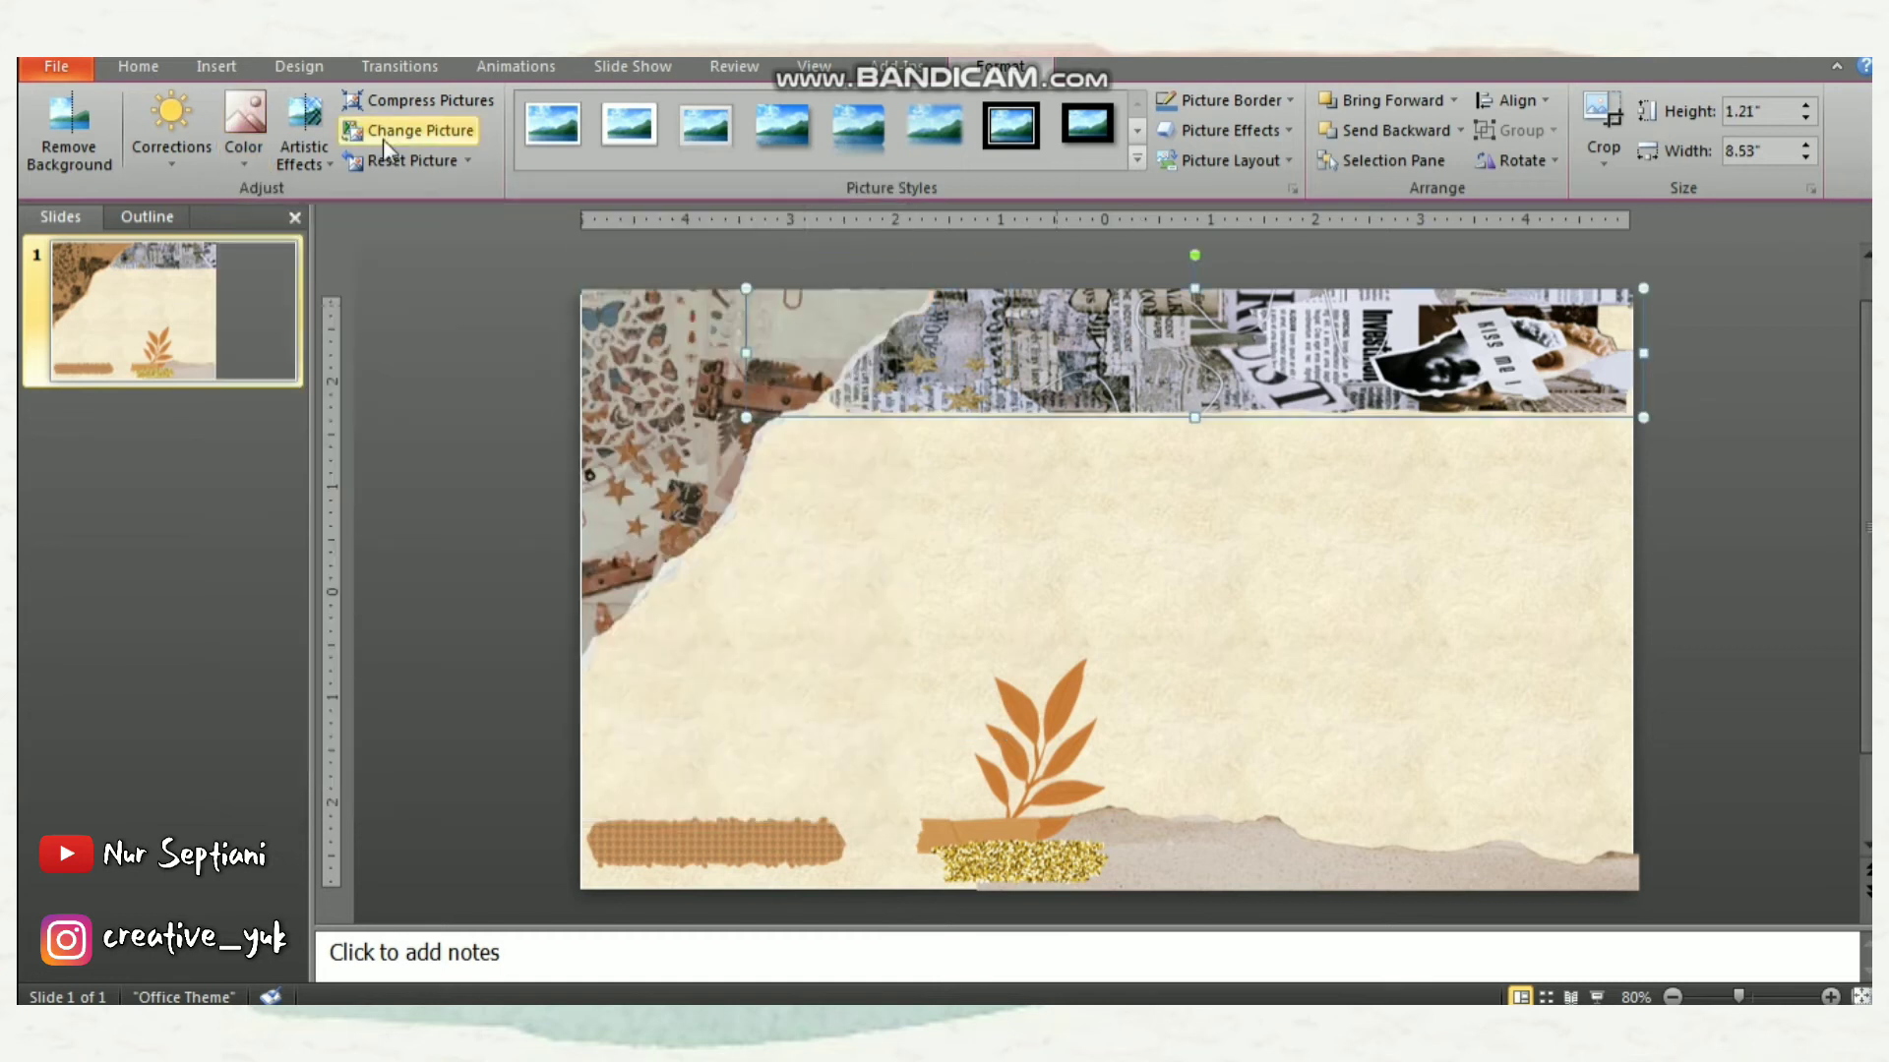
pyautogui.click(193, 165)
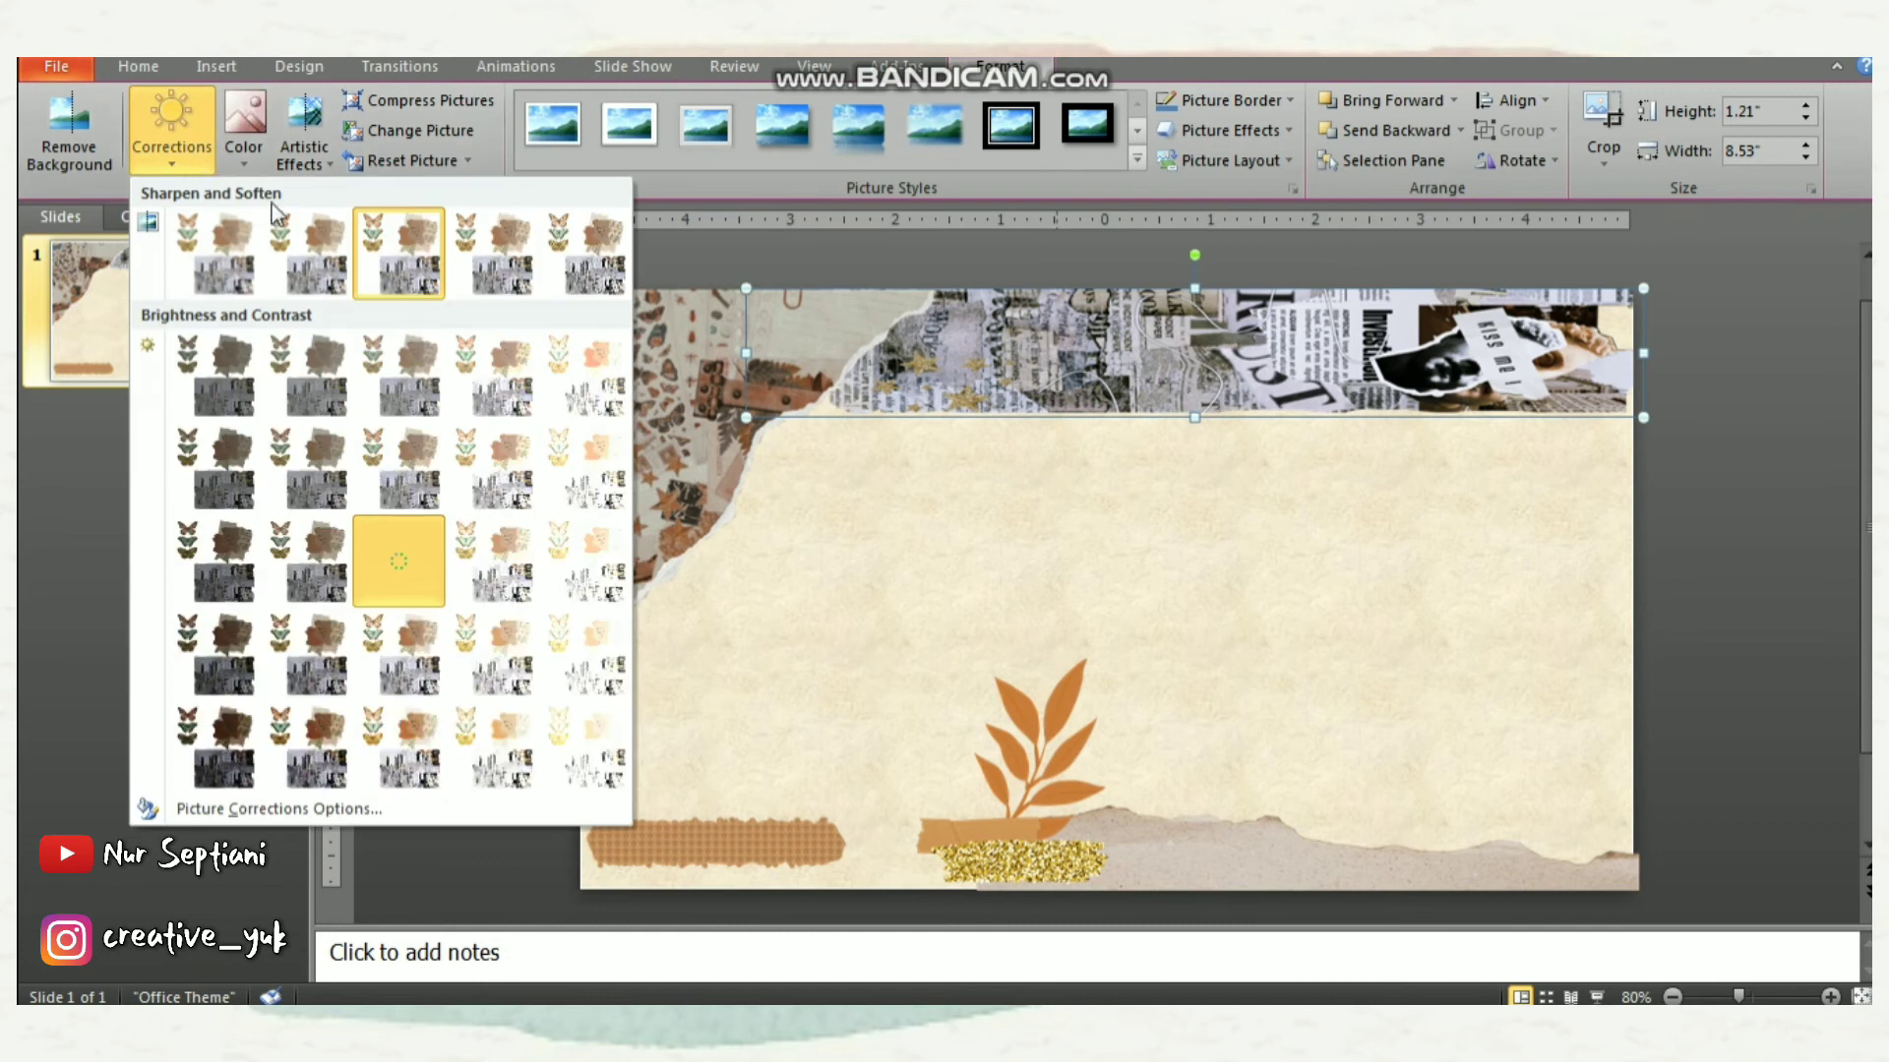
pyautogui.click(398, 743)
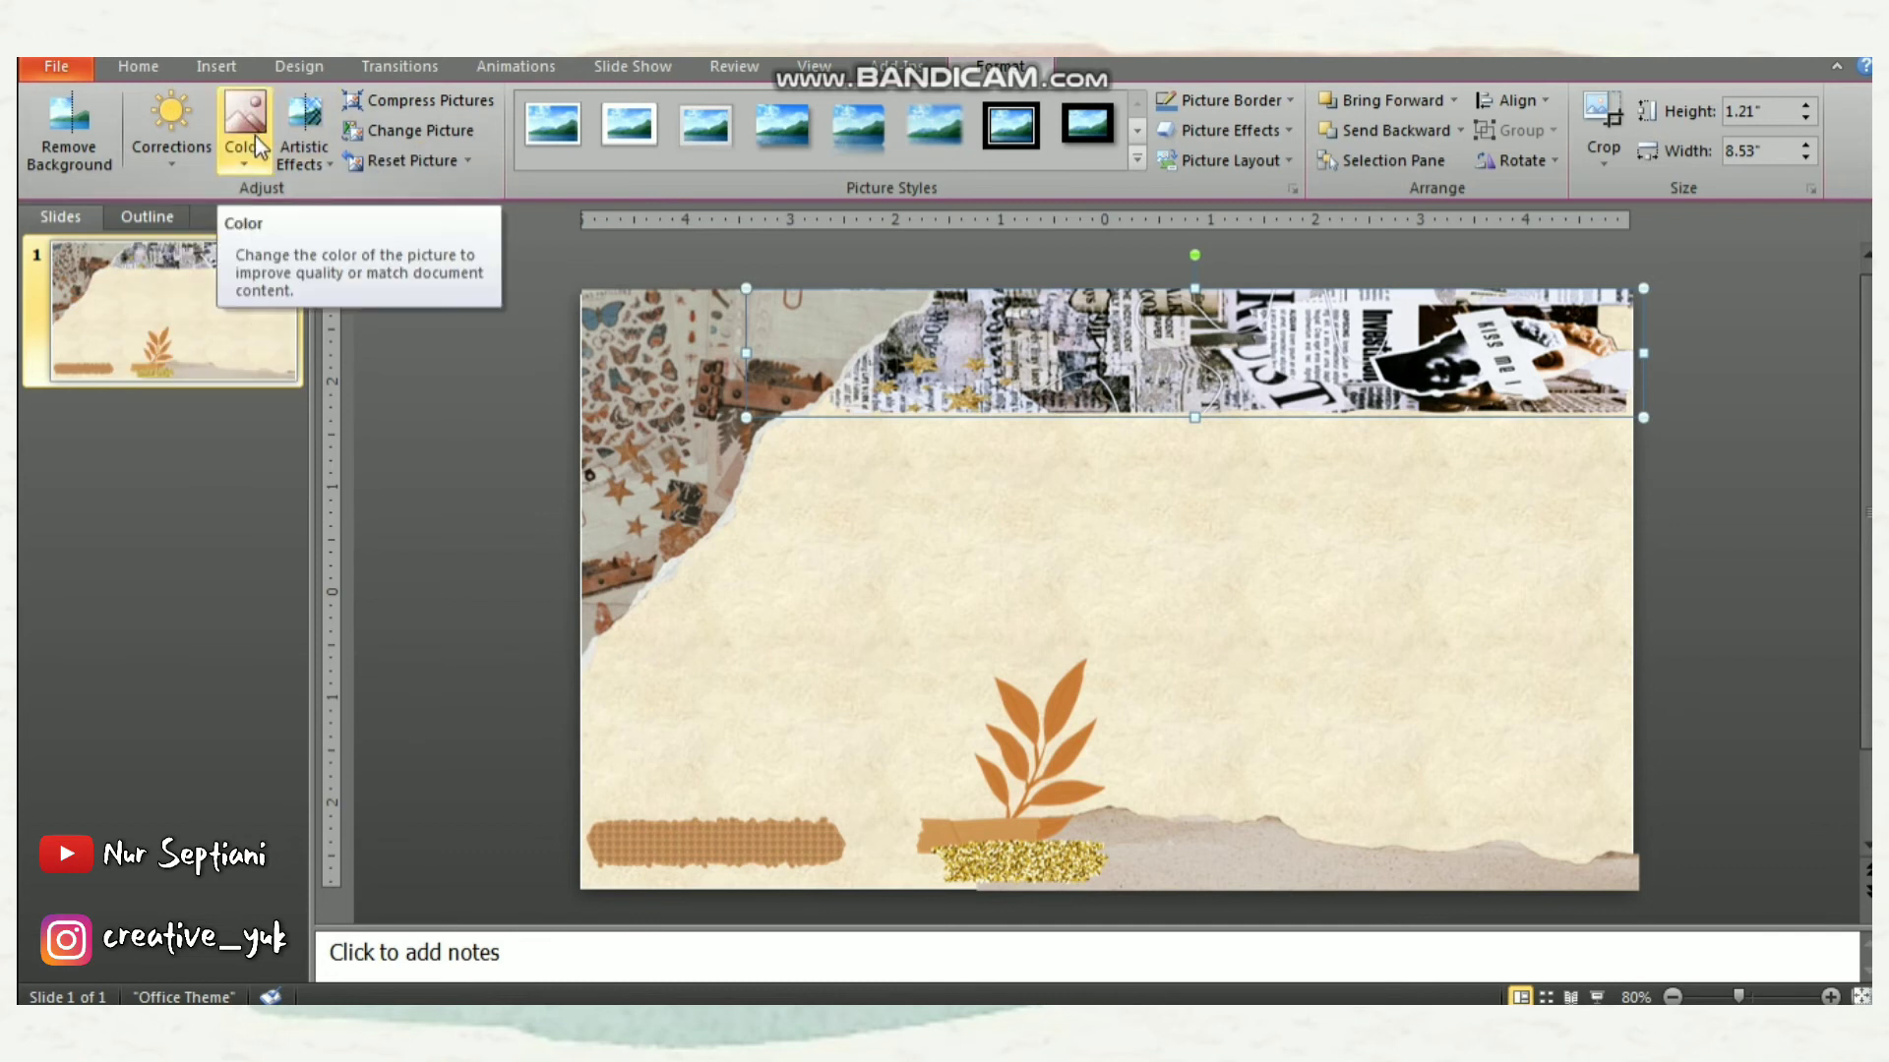
pyautogui.click(447, 359)
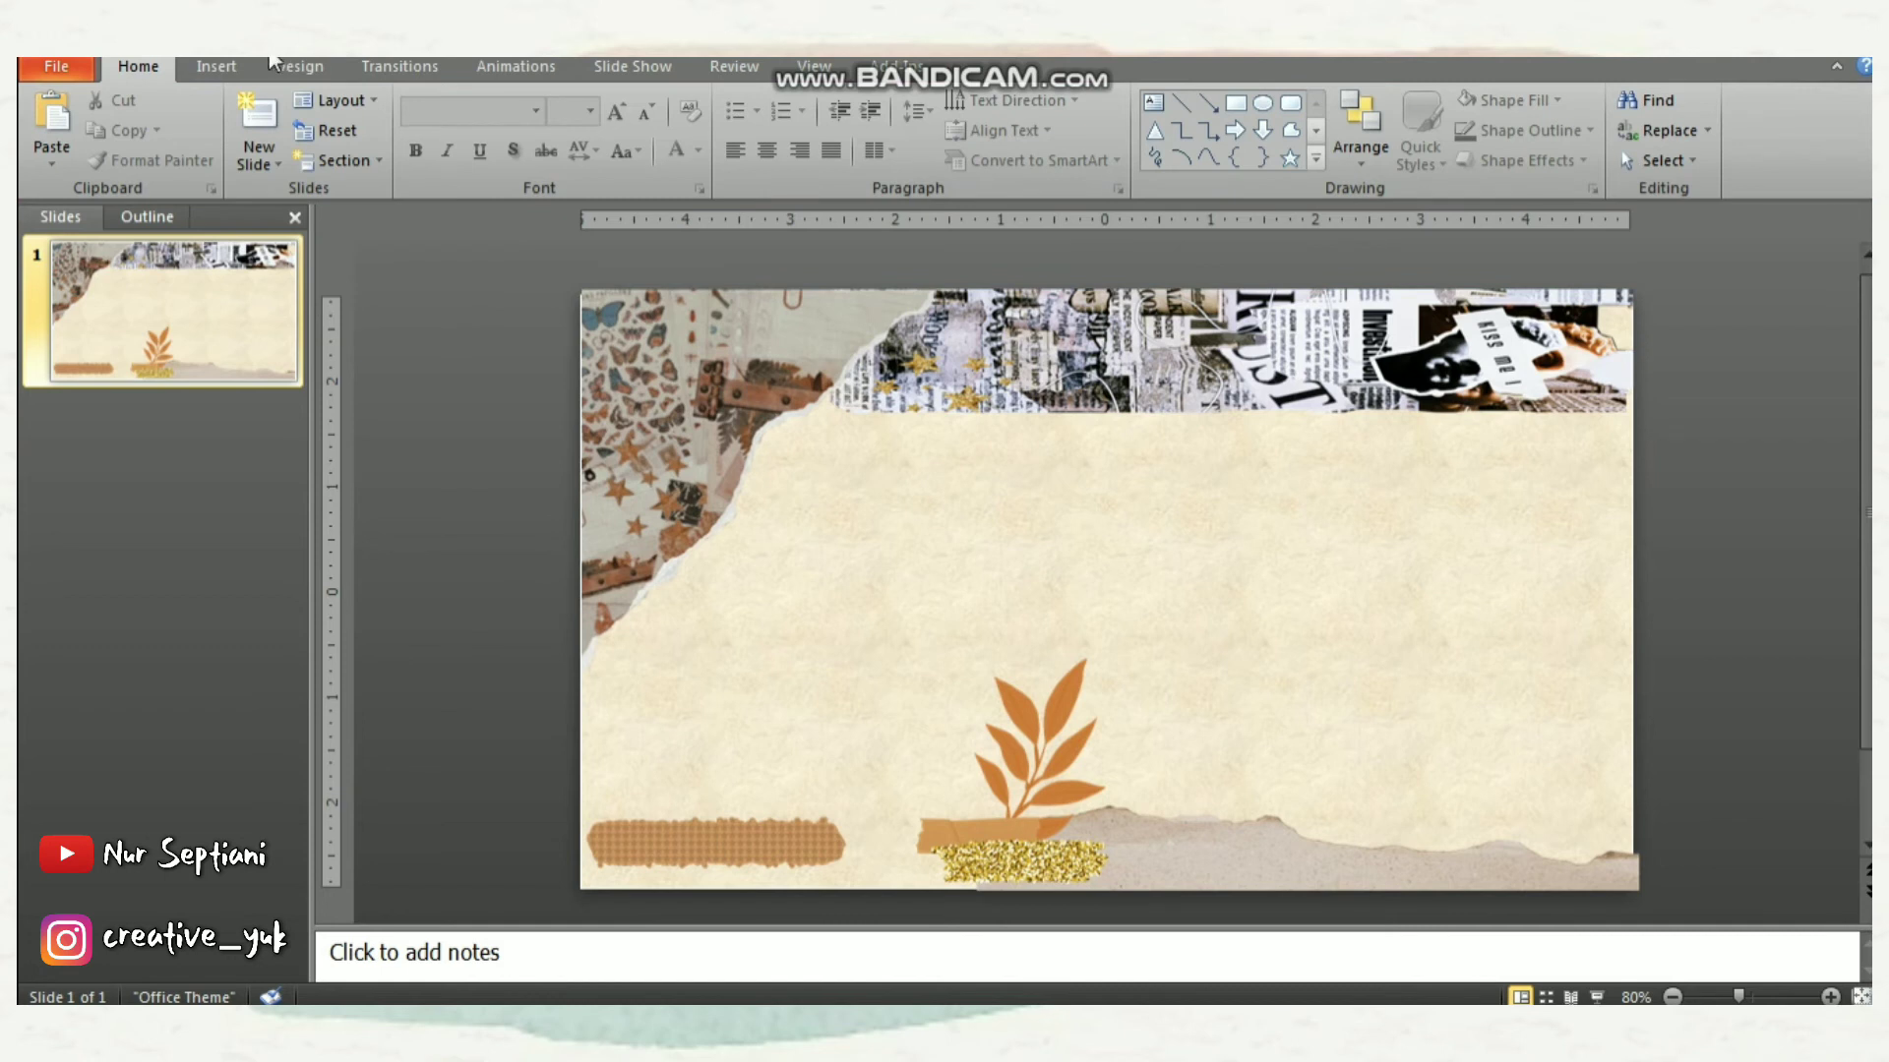
# Add a text box left of centre containing the title JUDUL MATERI
pyautogui.click(217, 66)
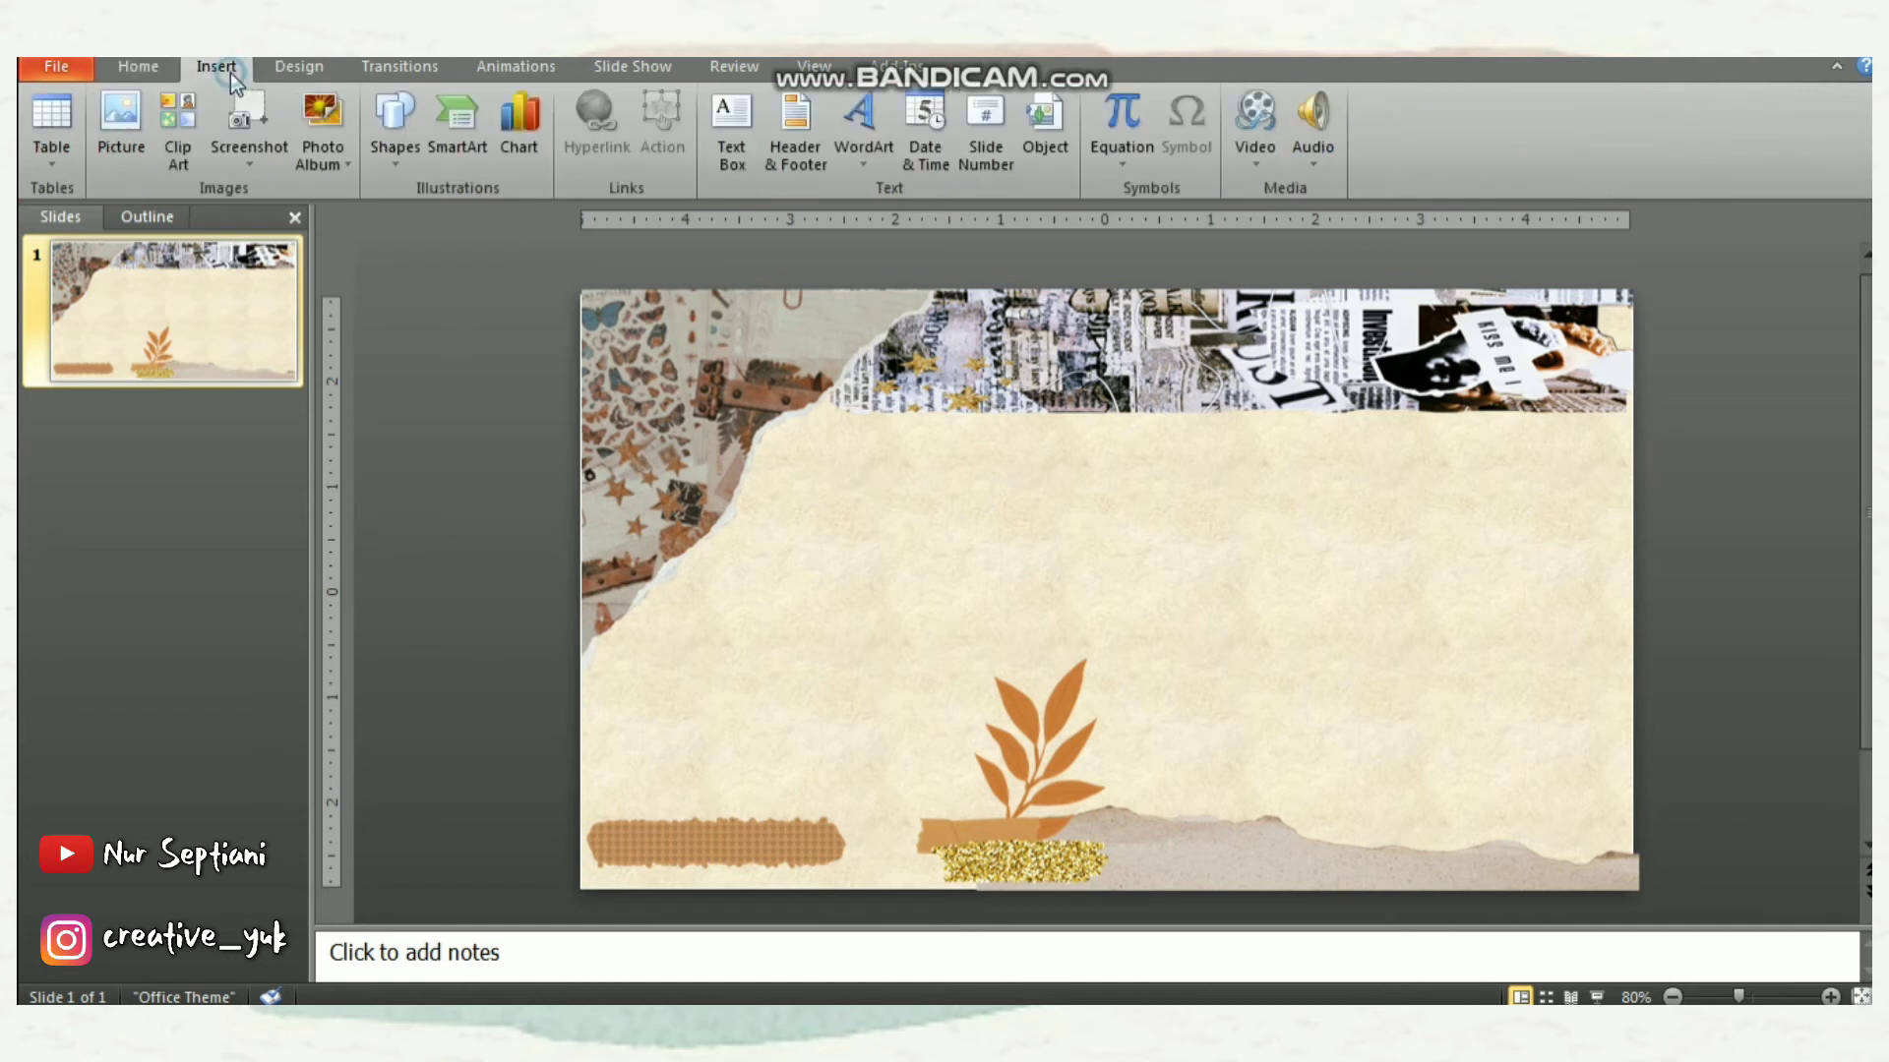
pyautogui.click(740, 161)
pyautogui.click(873, 555)
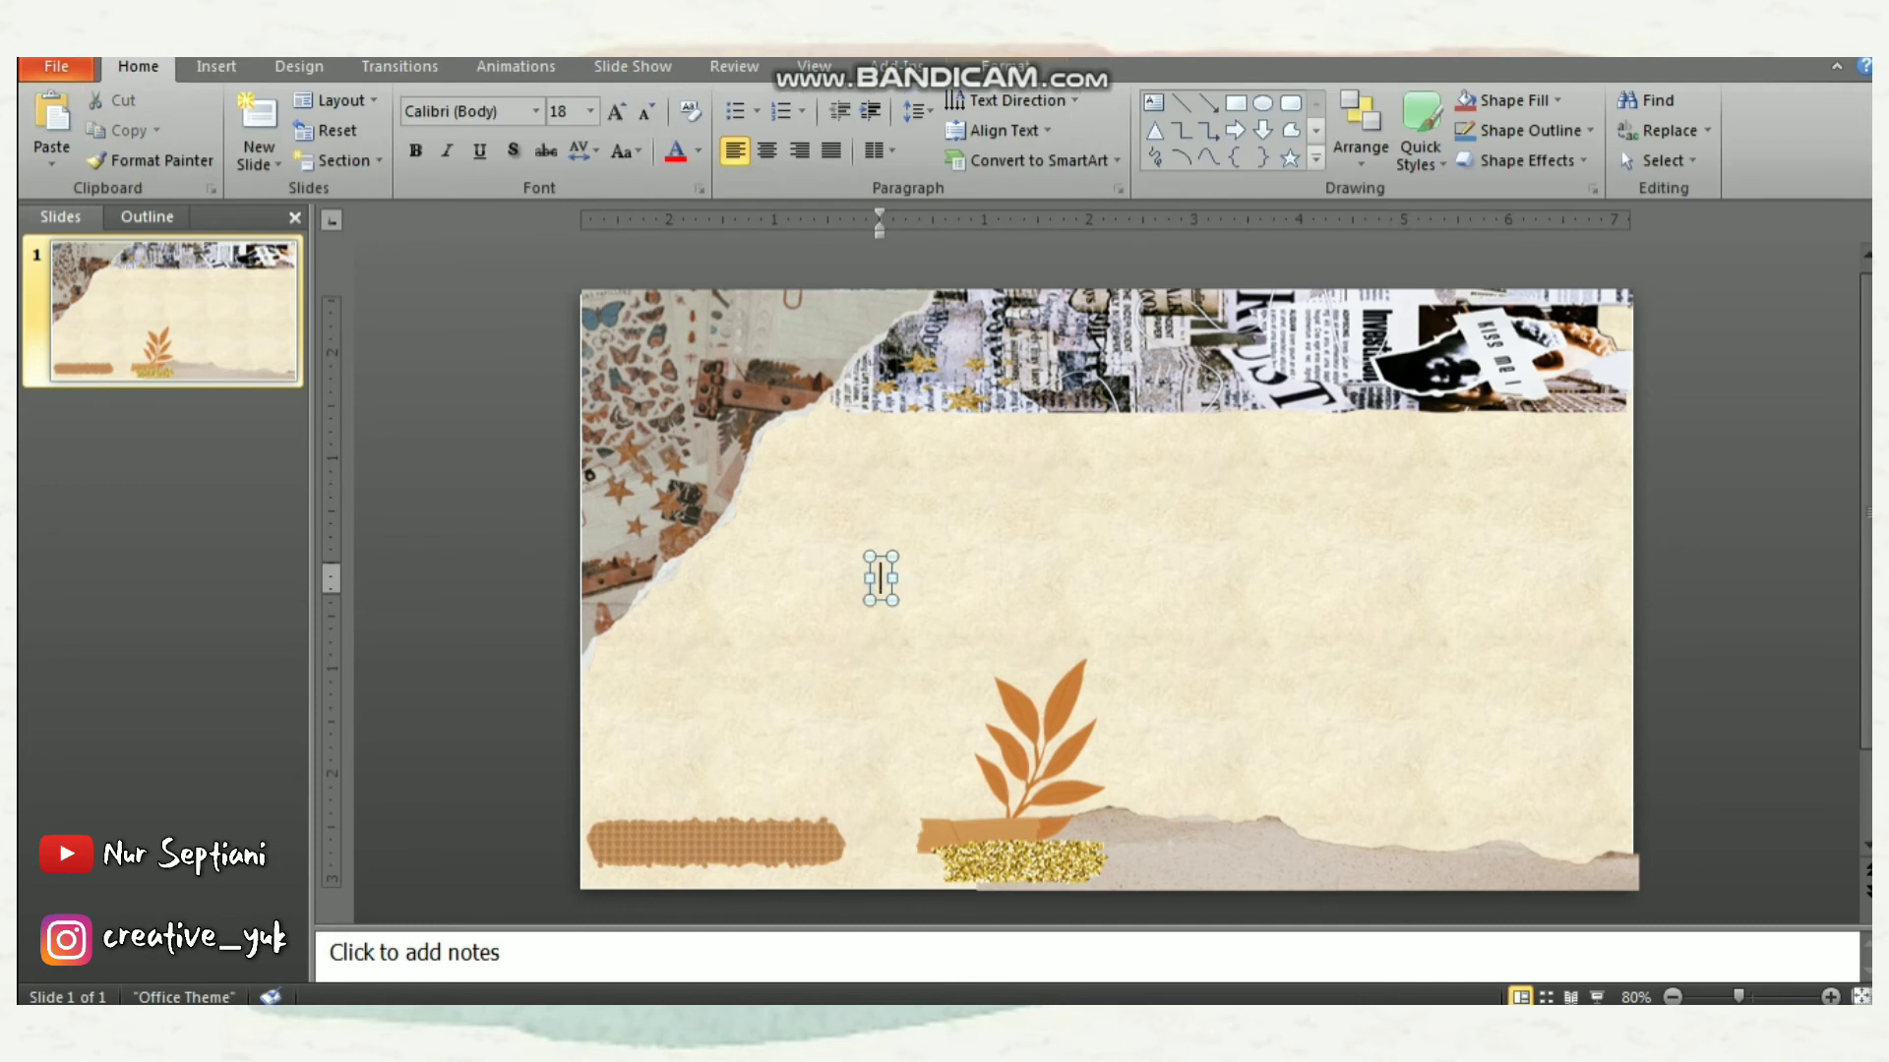
pyautogui.write('UDUL M')
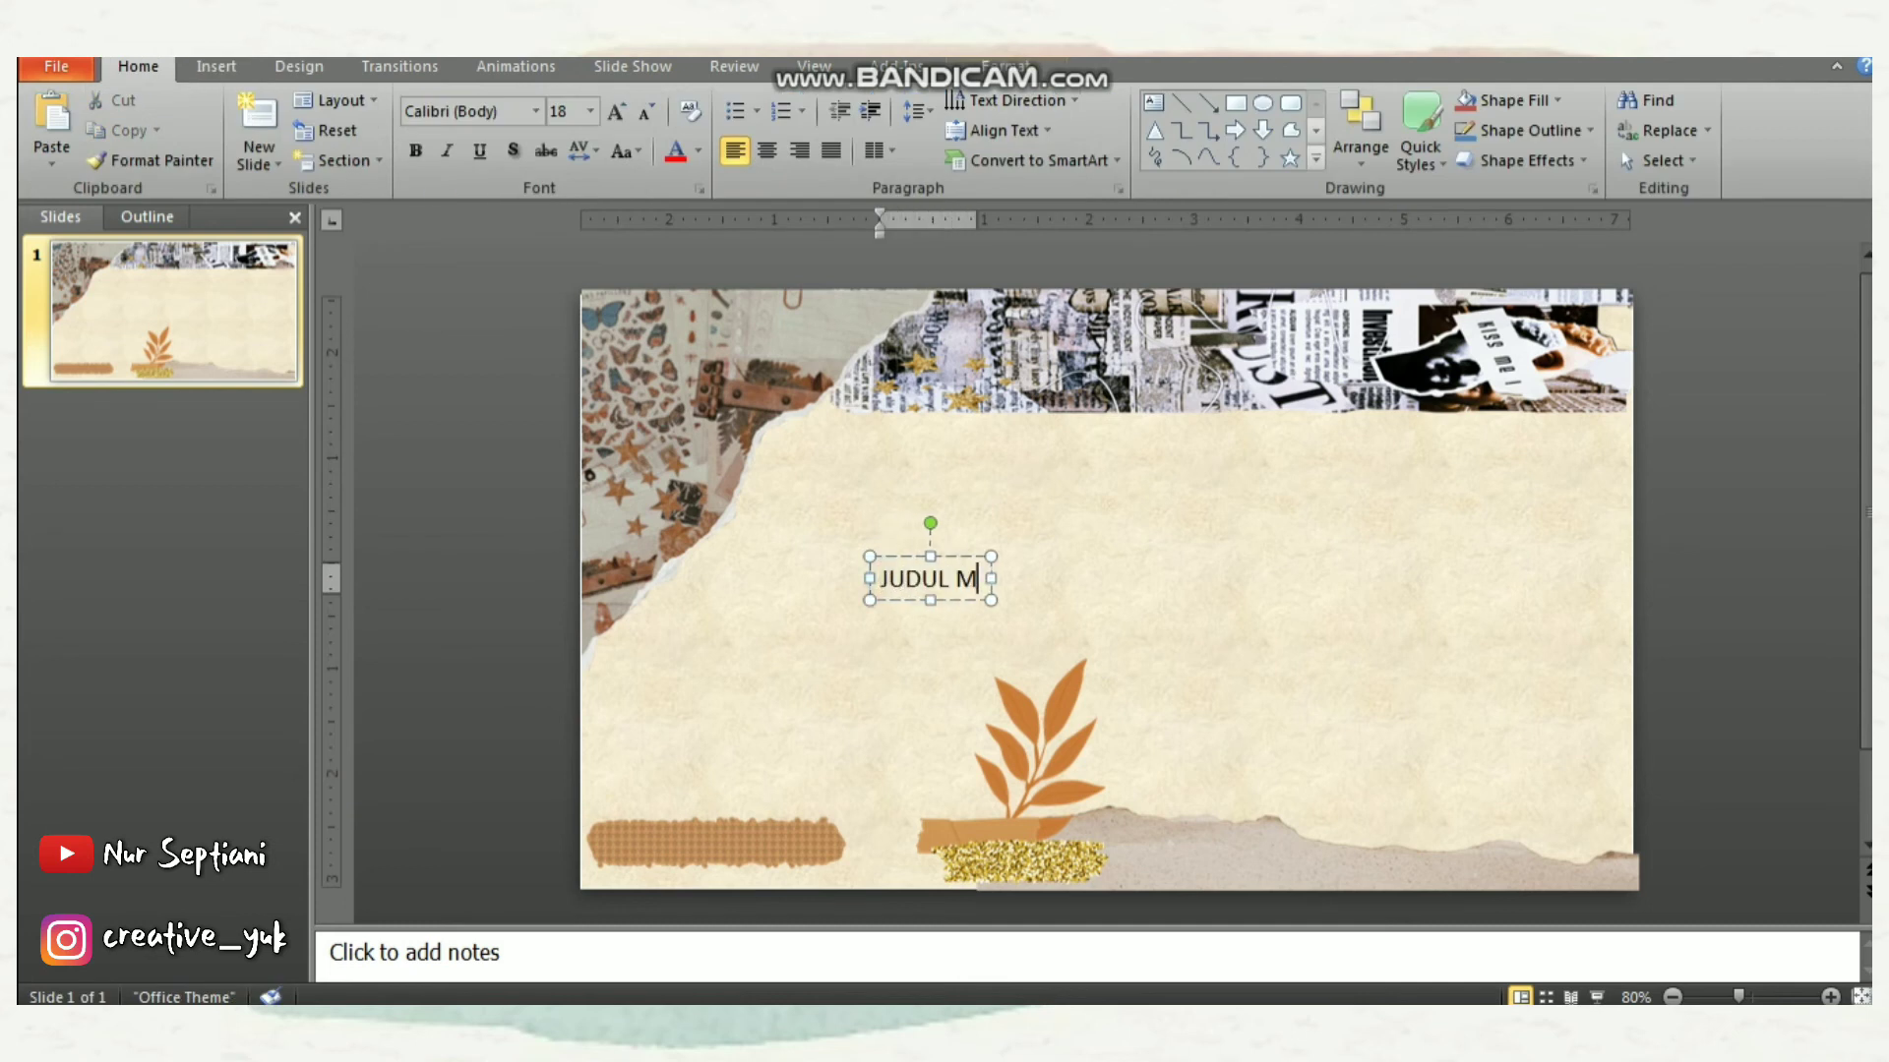
pyautogui.write('ATERI')
# Set the whole title text to the BubbleGum font
pyautogui.hotkey('ctrl', 'a')
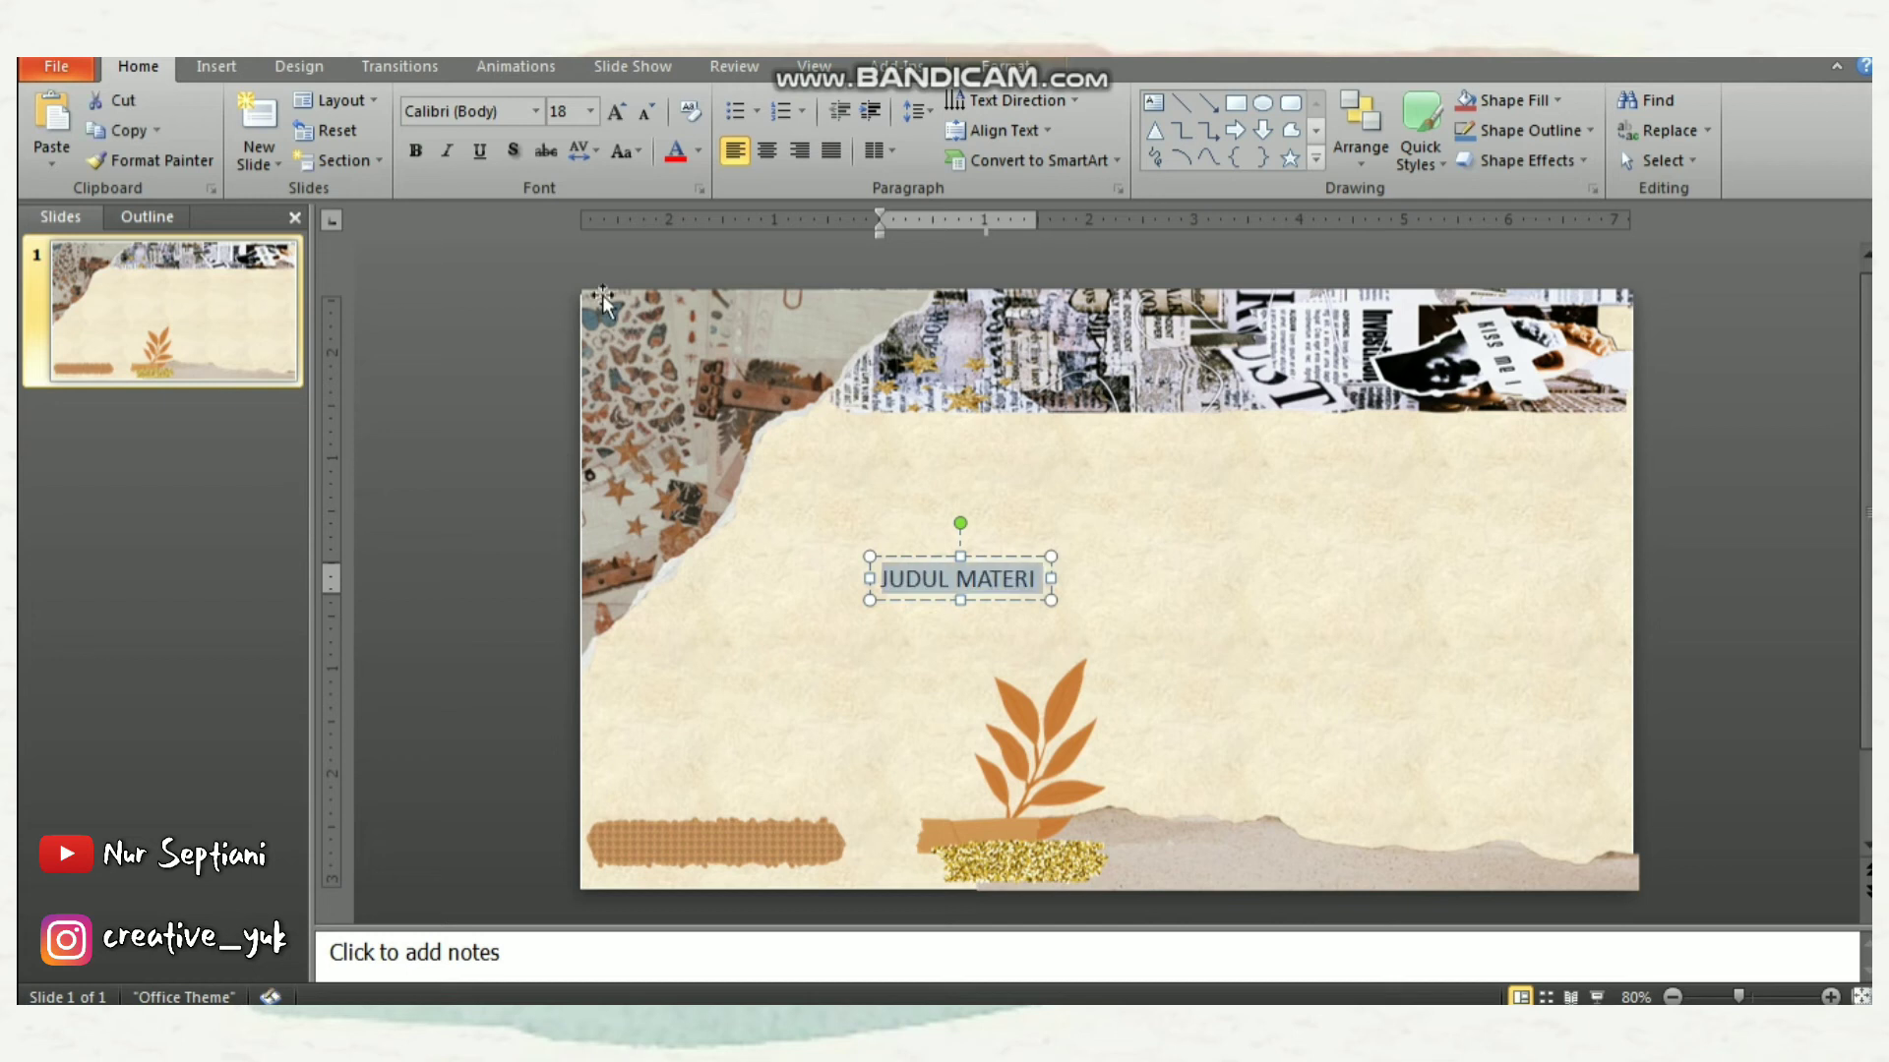
pyautogui.click(536, 112)
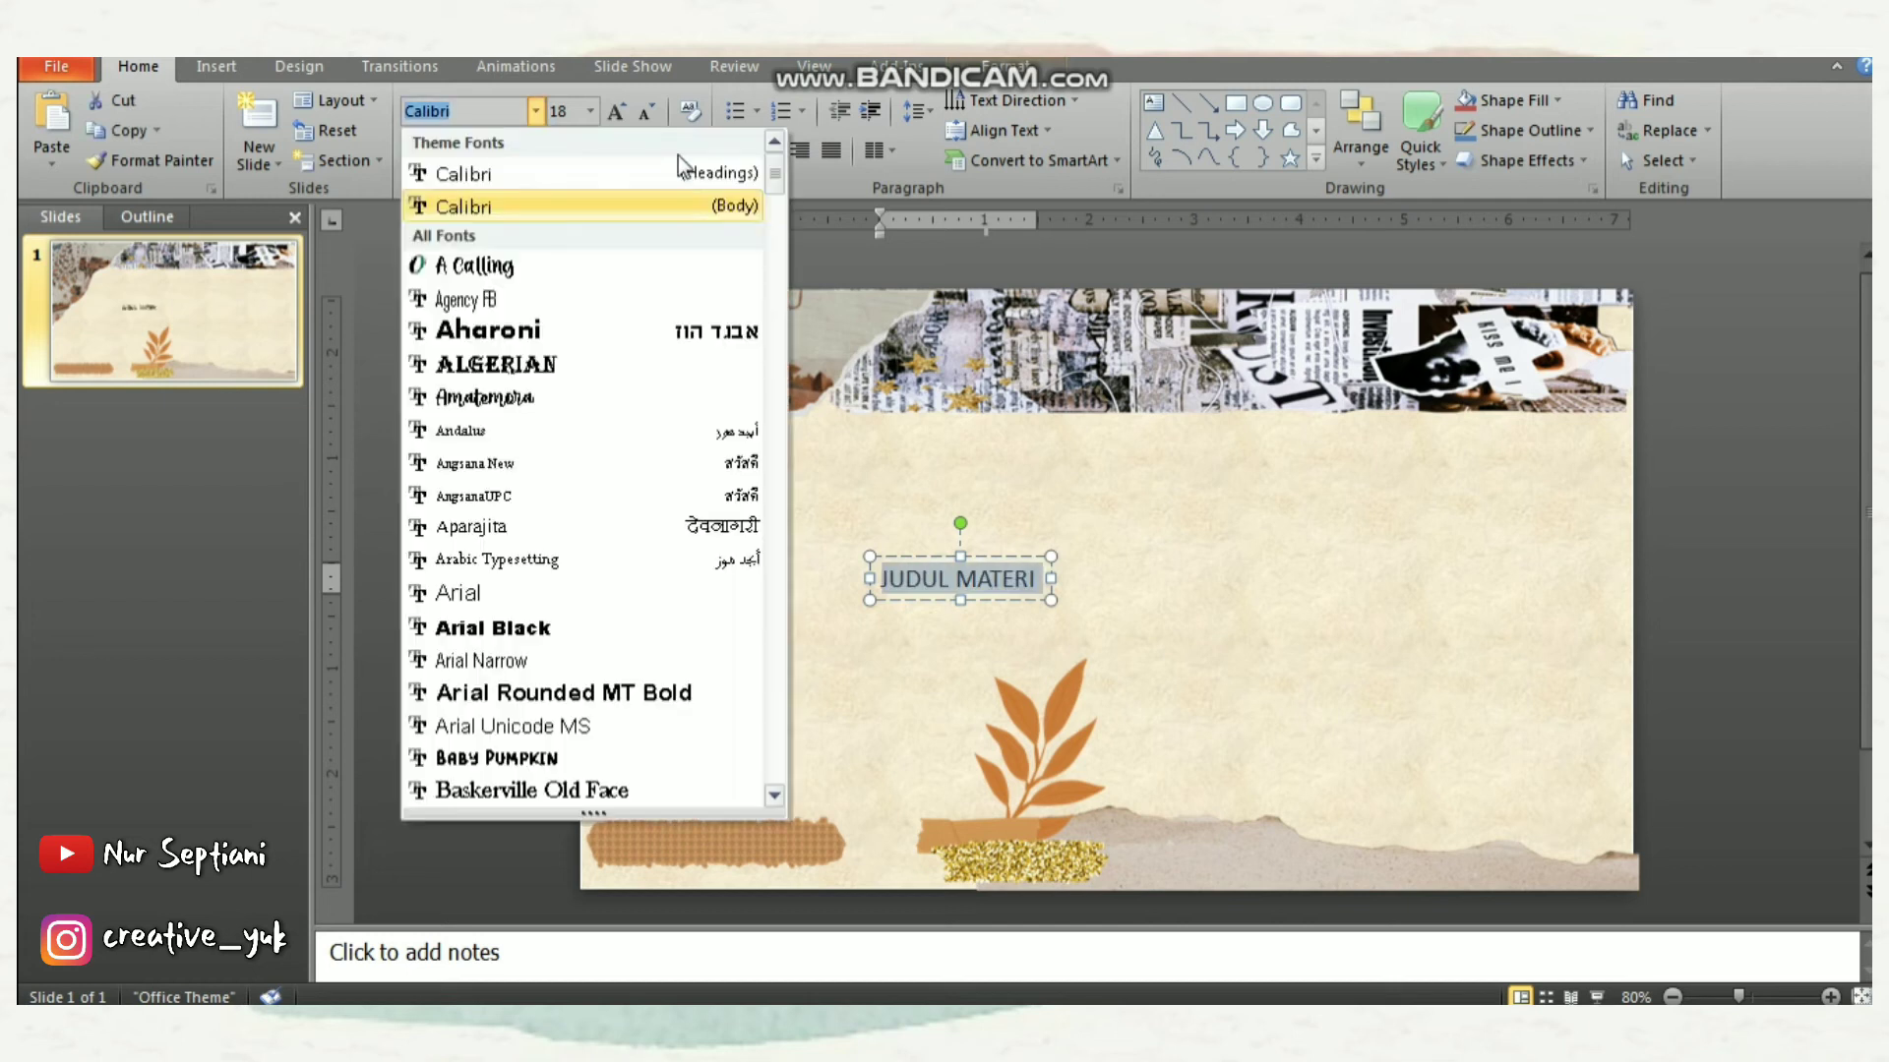
pyautogui.scroll(-1, 771, 219)
pyautogui.scroll(-2, 772, 225)
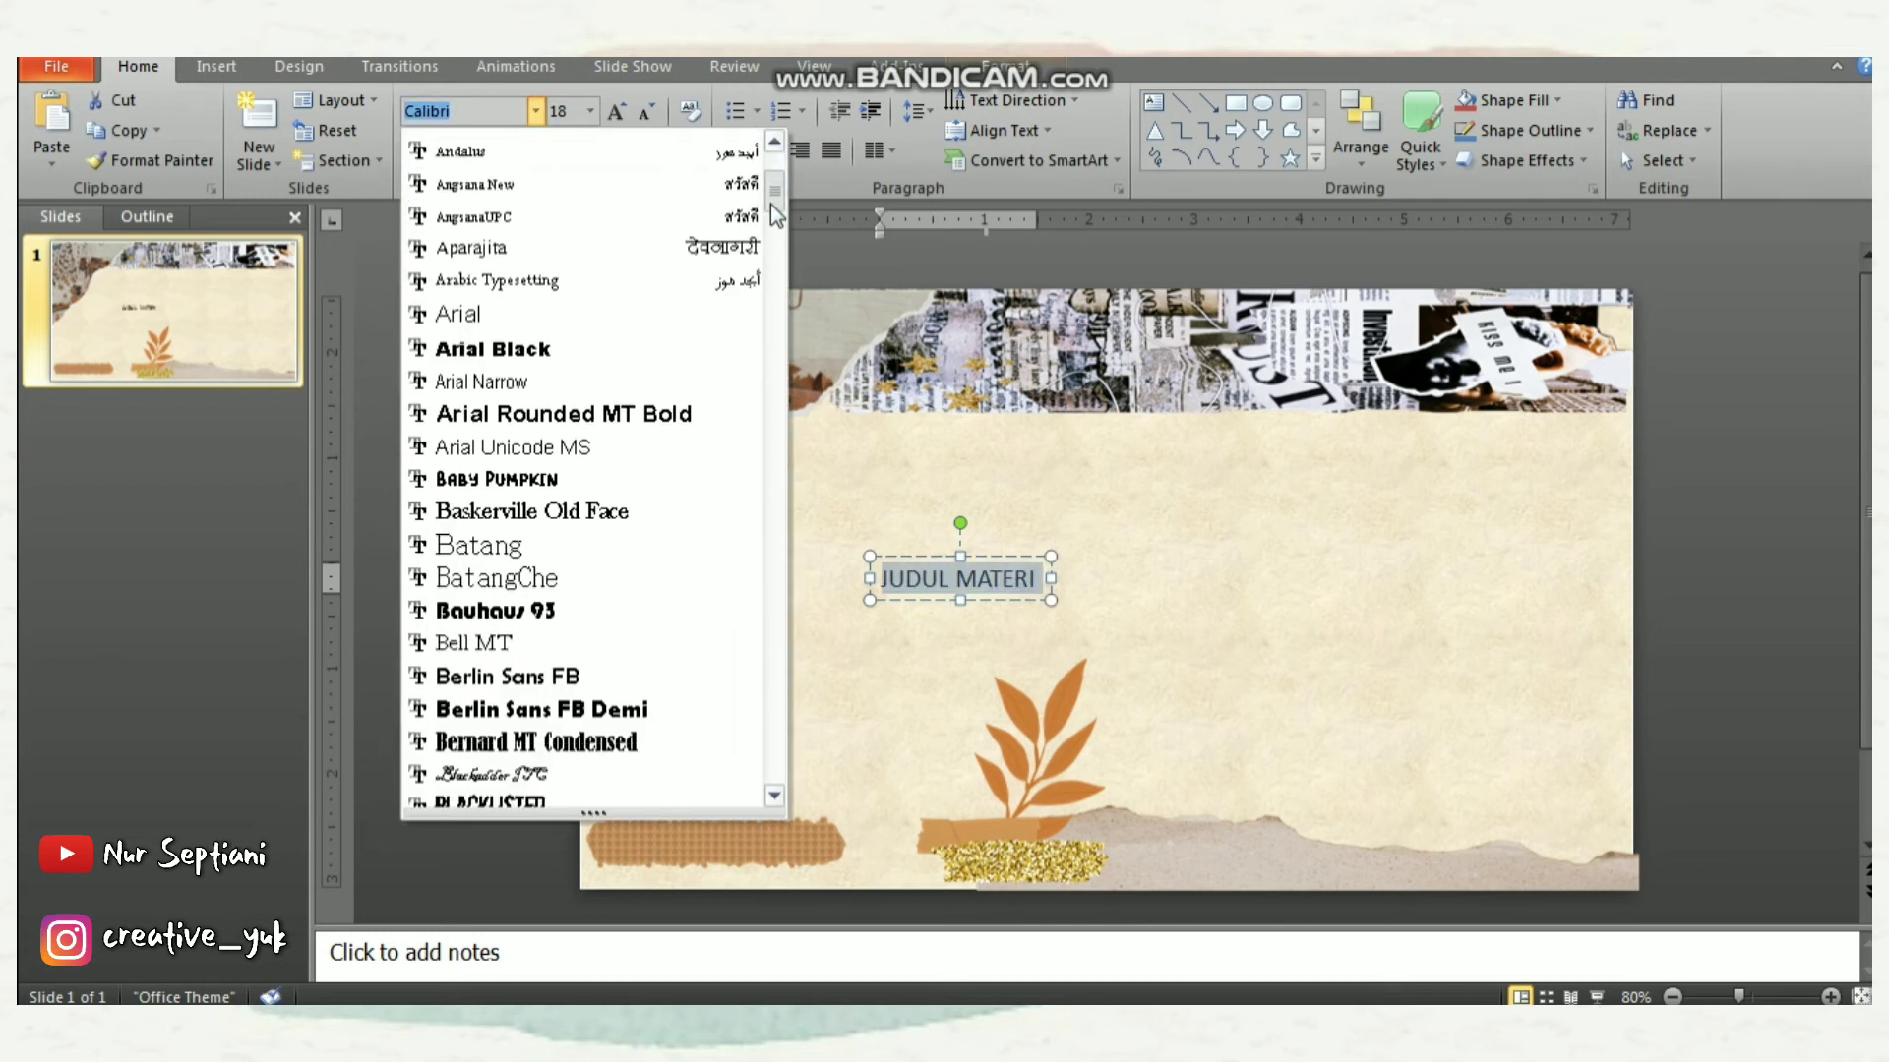
pyautogui.scroll(-2, 774, 230)
pyautogui.scroll(-3, 775, 230)
pyautogui.scroll(-2, 774, 231)
pyautogui.scroll(-1, 591, 472)
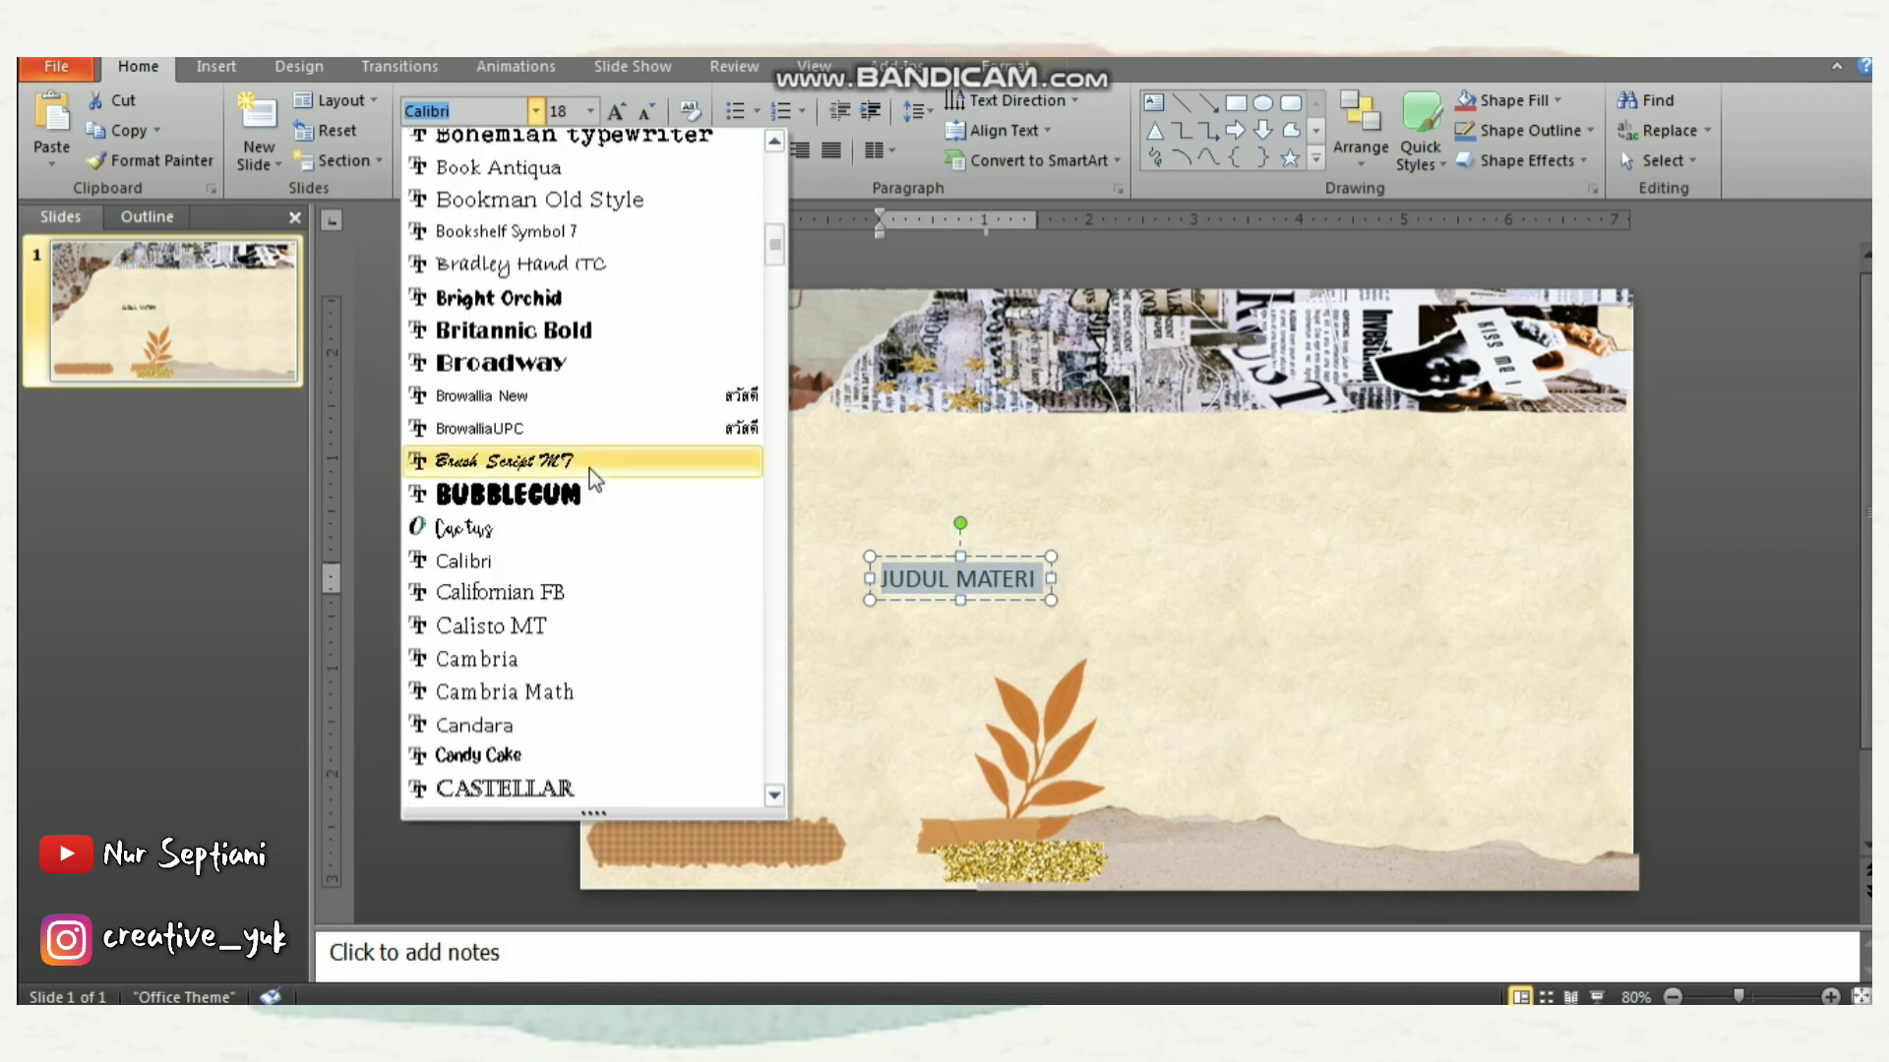
pyautogui.click(568, 499)
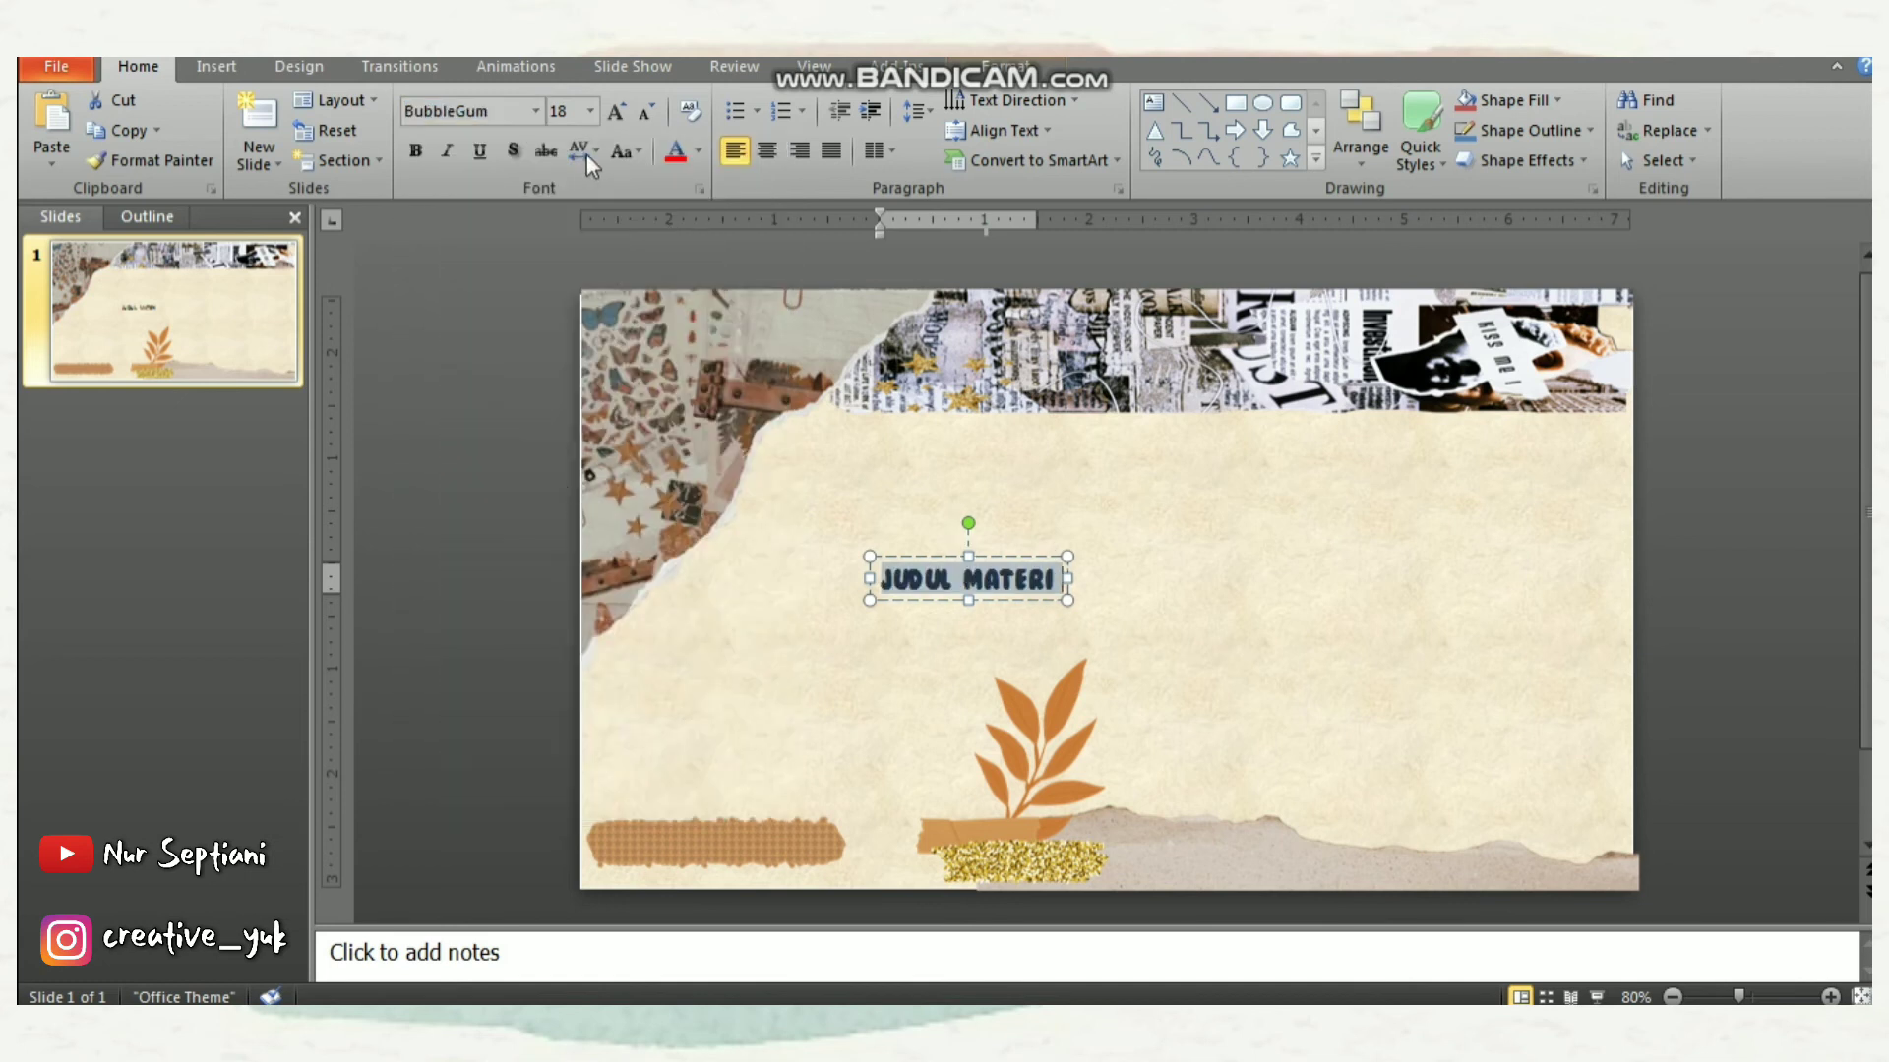
# Grow the title to 72 pt and centre the box above the orange leaf
pyautogui.click(619, 115)
pyautogui.click(618, 112)
pyautogui.doubleClick(617, 112)
pyautogui.doubleClick(618, 112)
pyautogui.click(618, 112)
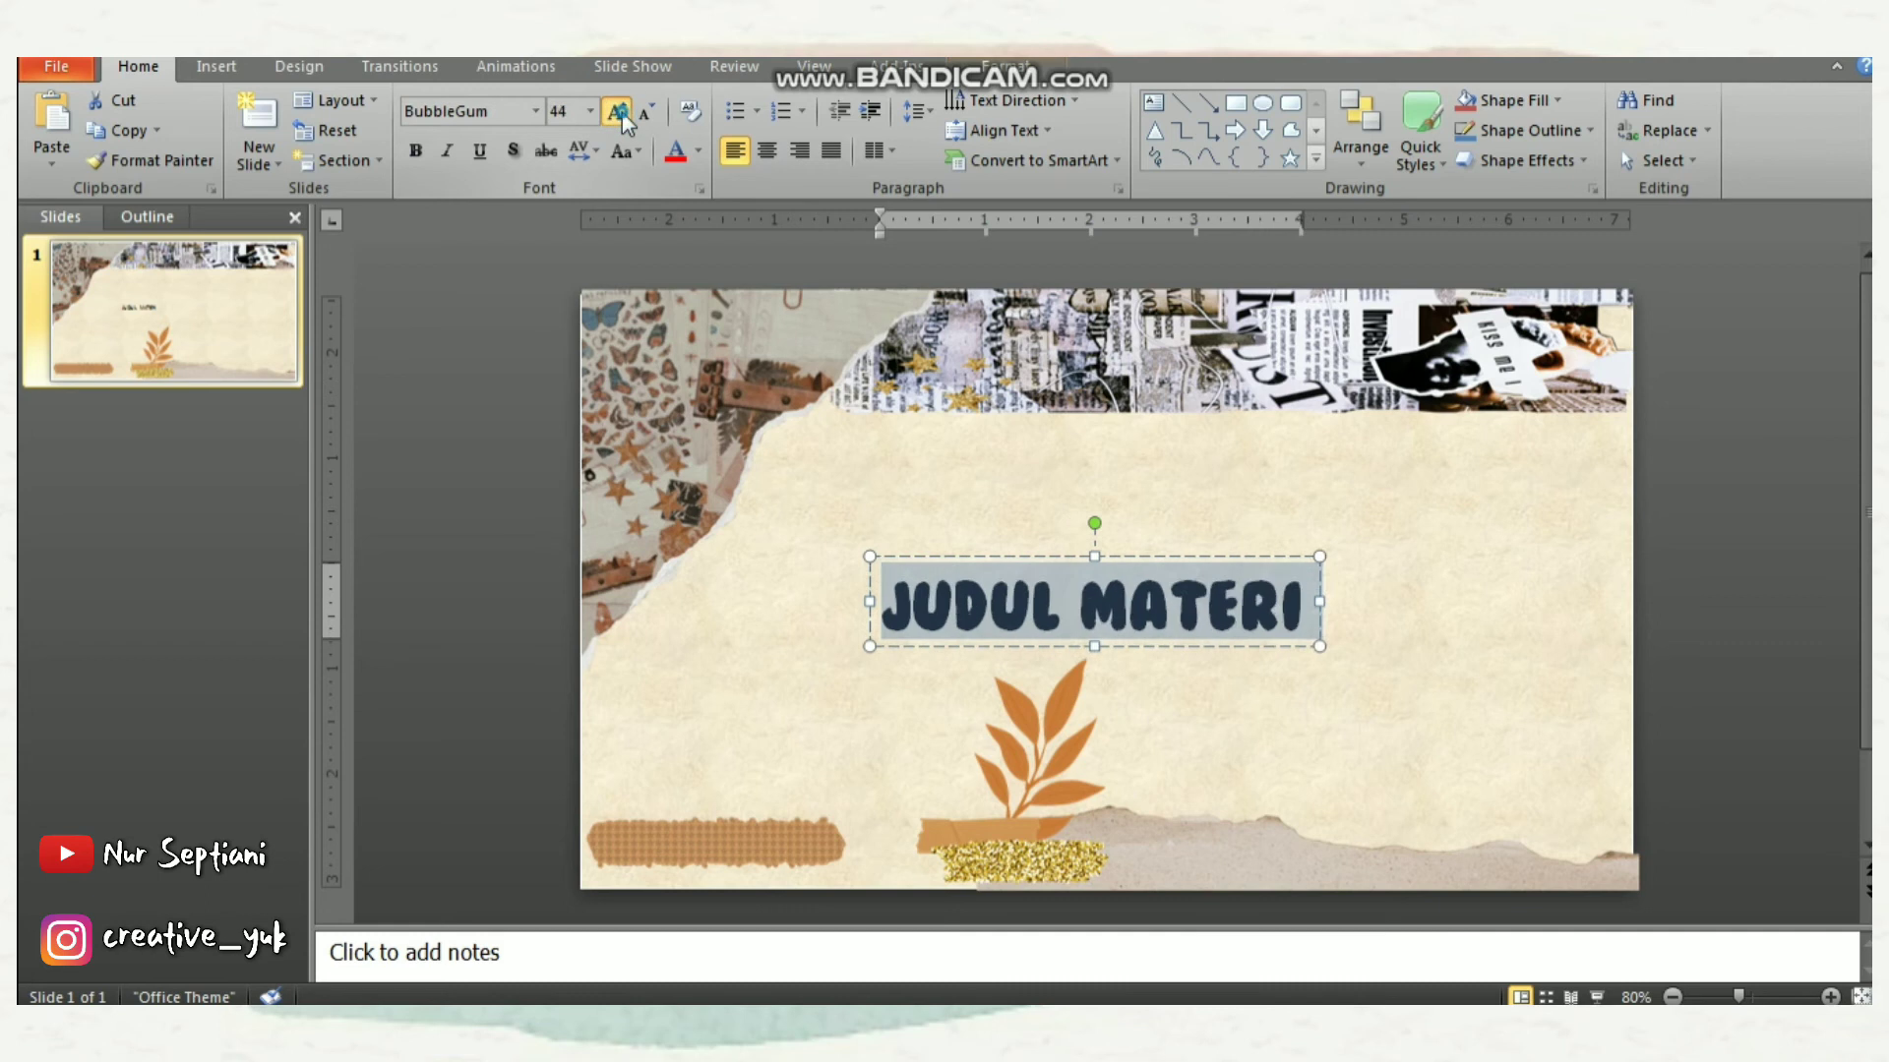
pyautogui.doubleClick(618, 112)
pyautogui.click(617, 112)
pyautogui.click(617, 112)
pyautogui.click(618, 112)
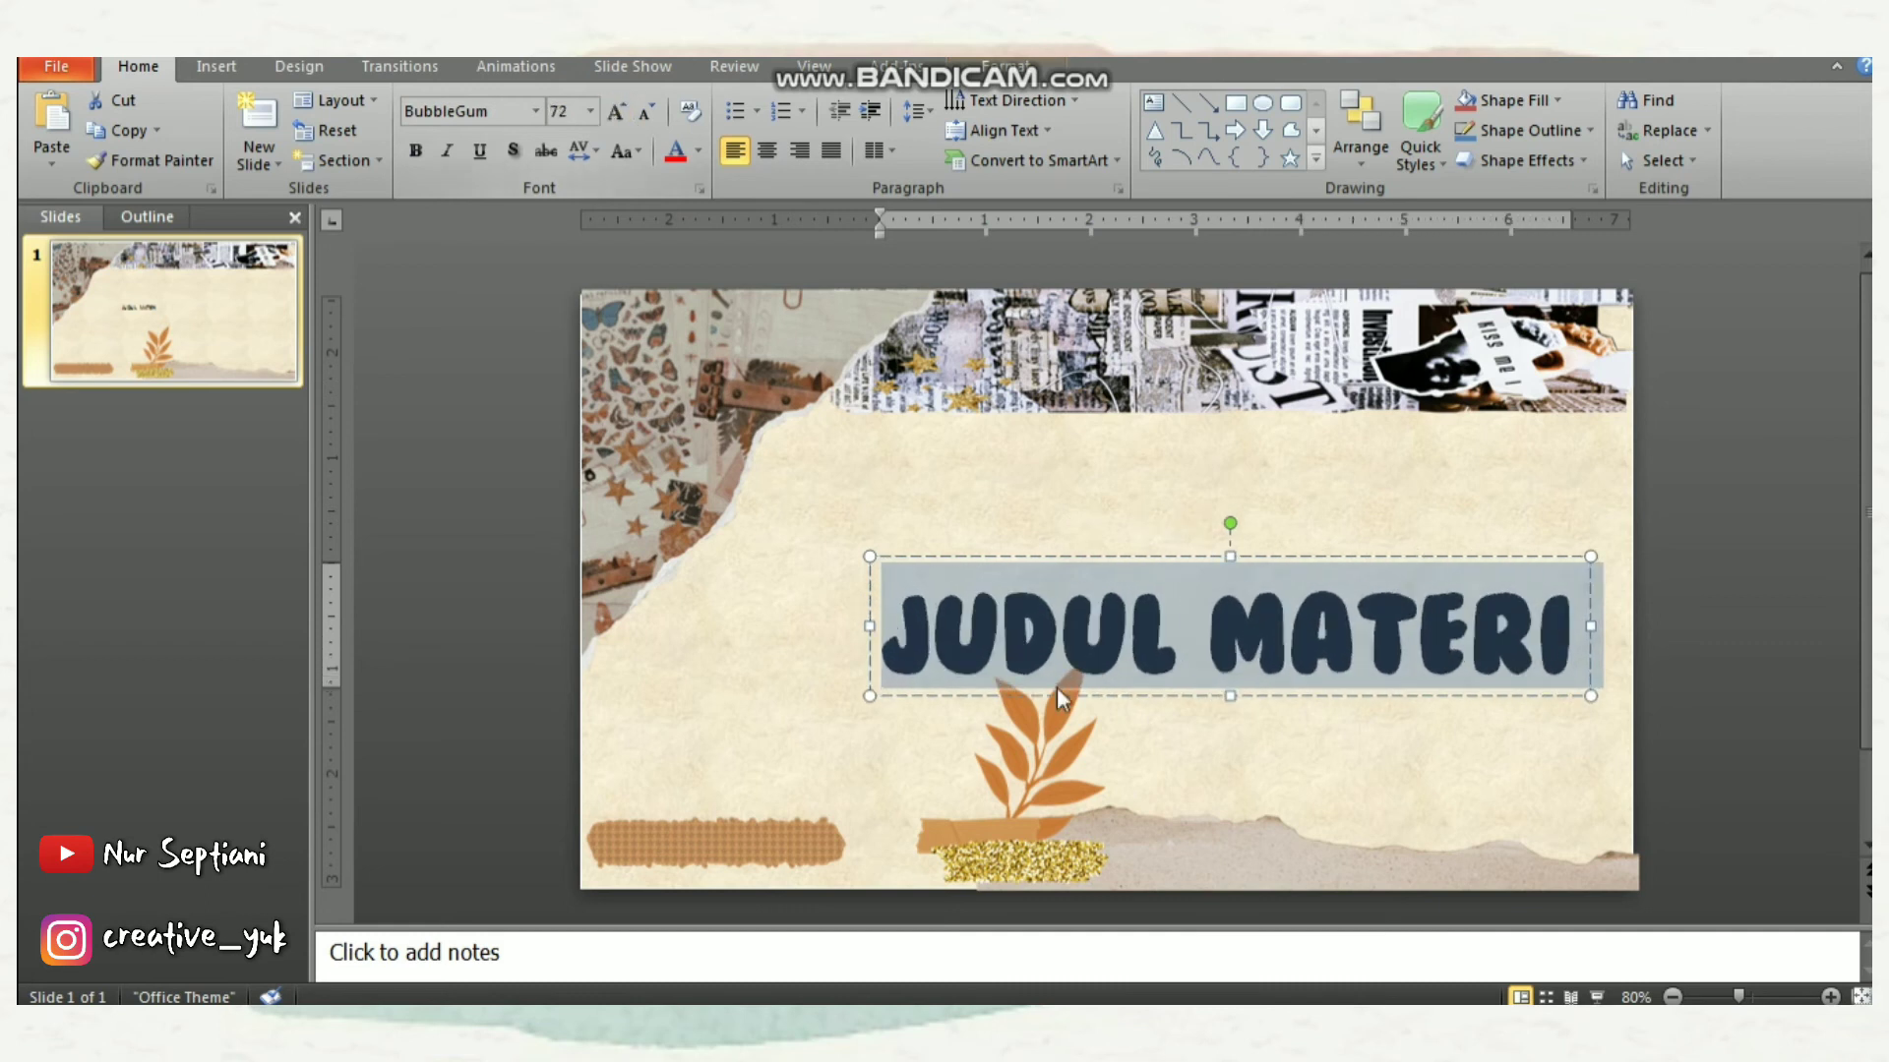
pyautogui.moveTo(1294, 559); pyautogui.dragTo(1199, 526)
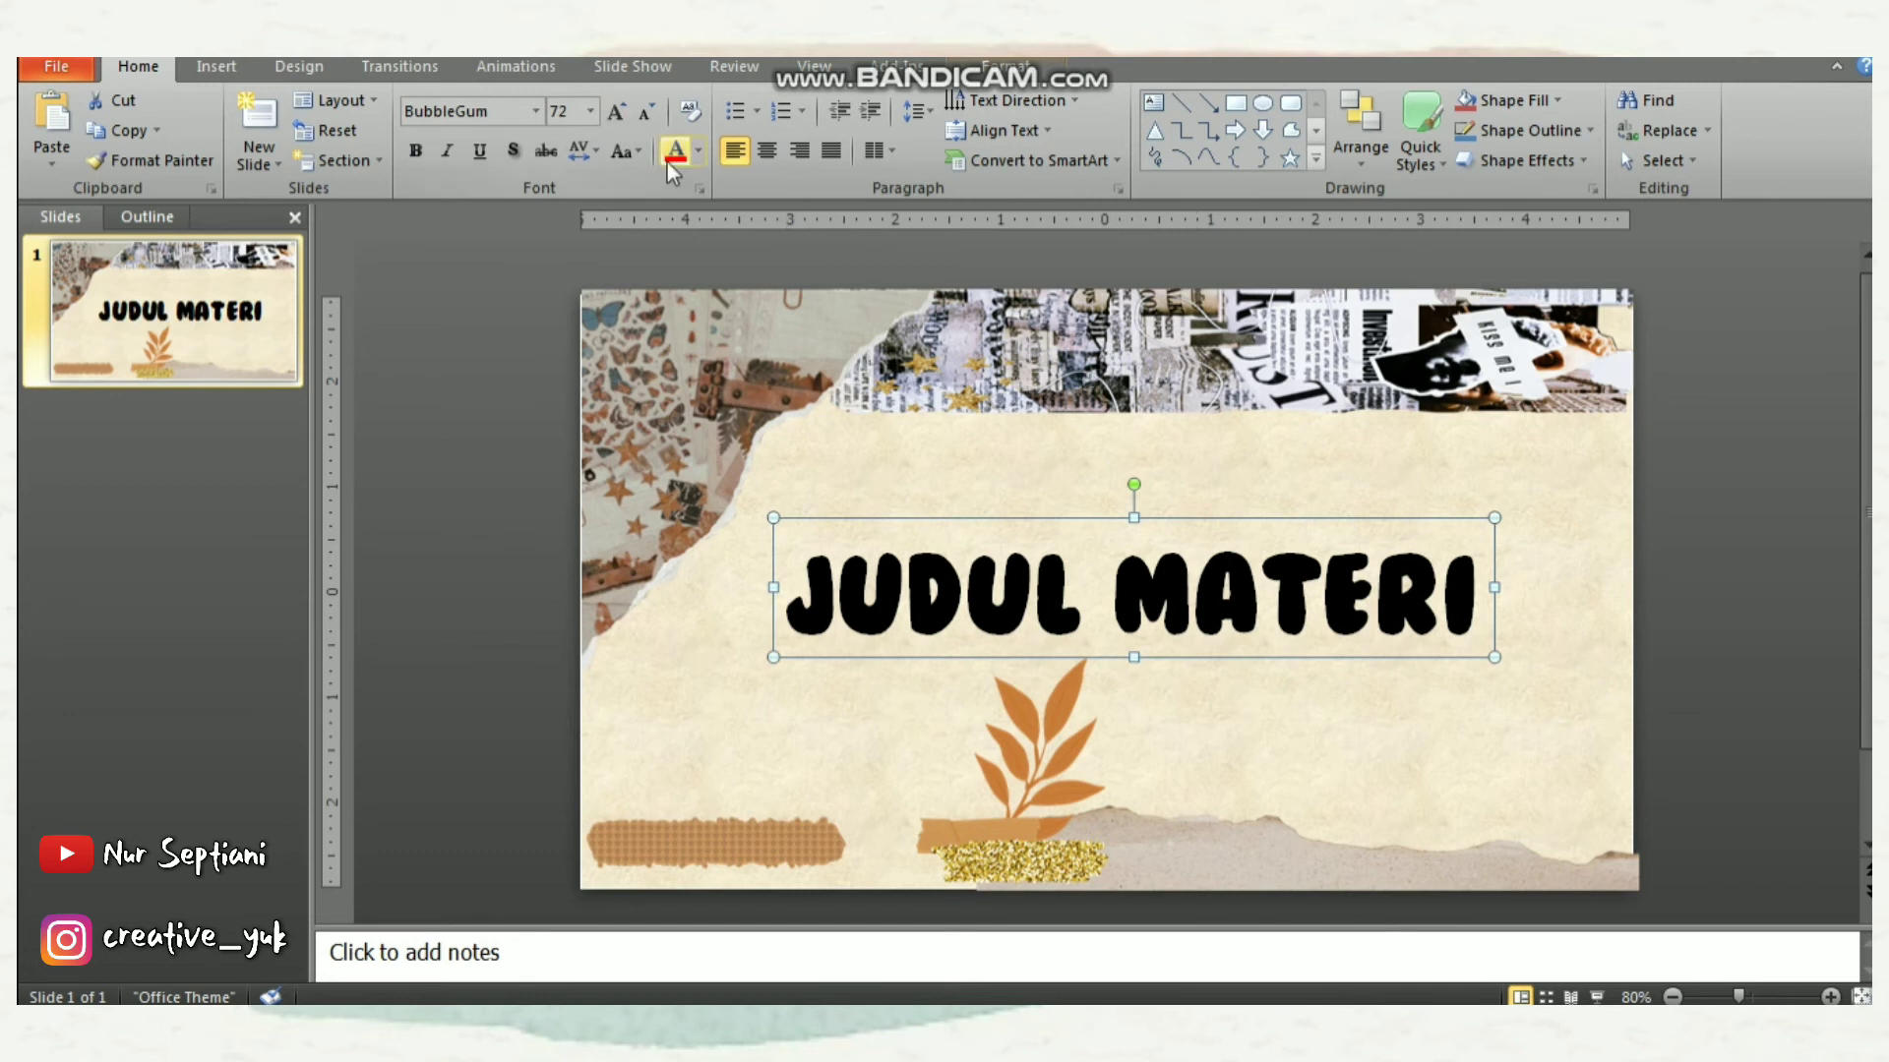
# Colour the JUDUL MATERI title text orange-brown and paste the orange title text in place
pyautogui.click(1193, 617)
pyautogui.hotkey('ctrl', 'a')
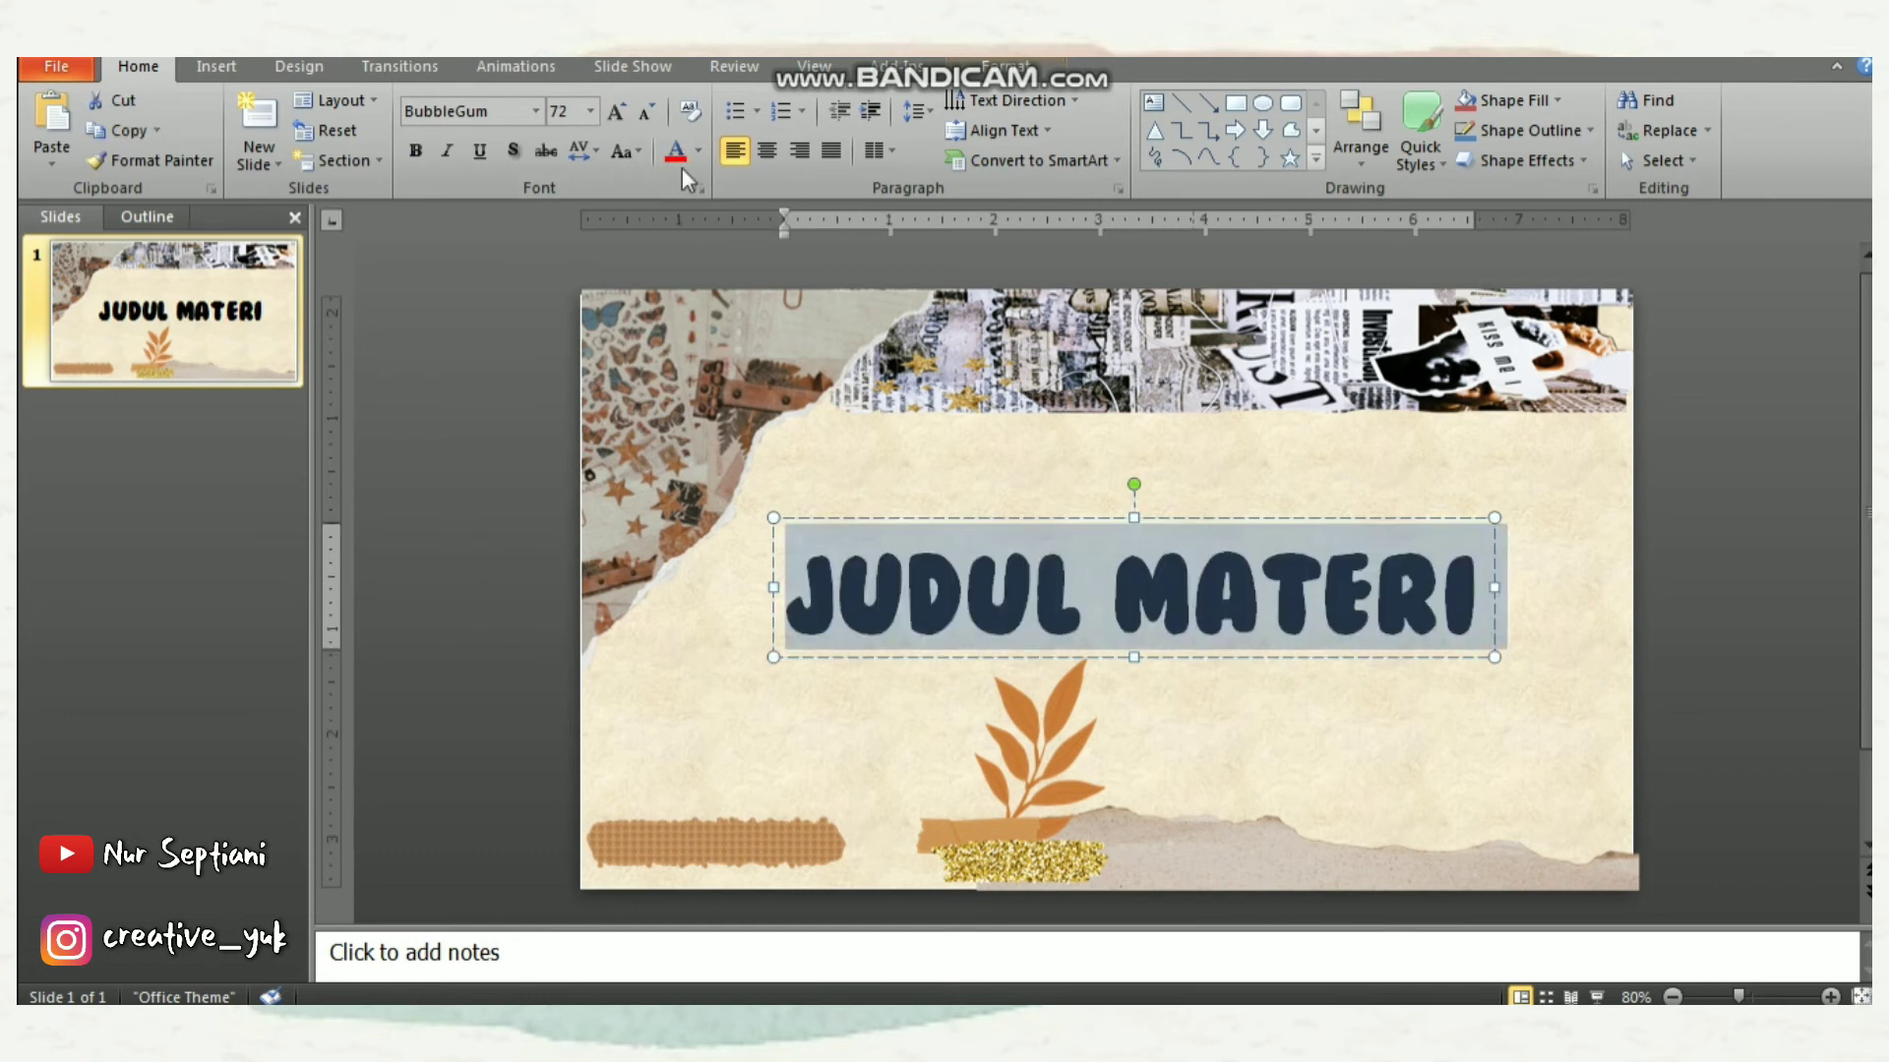
pyautogui.click(697, 154)
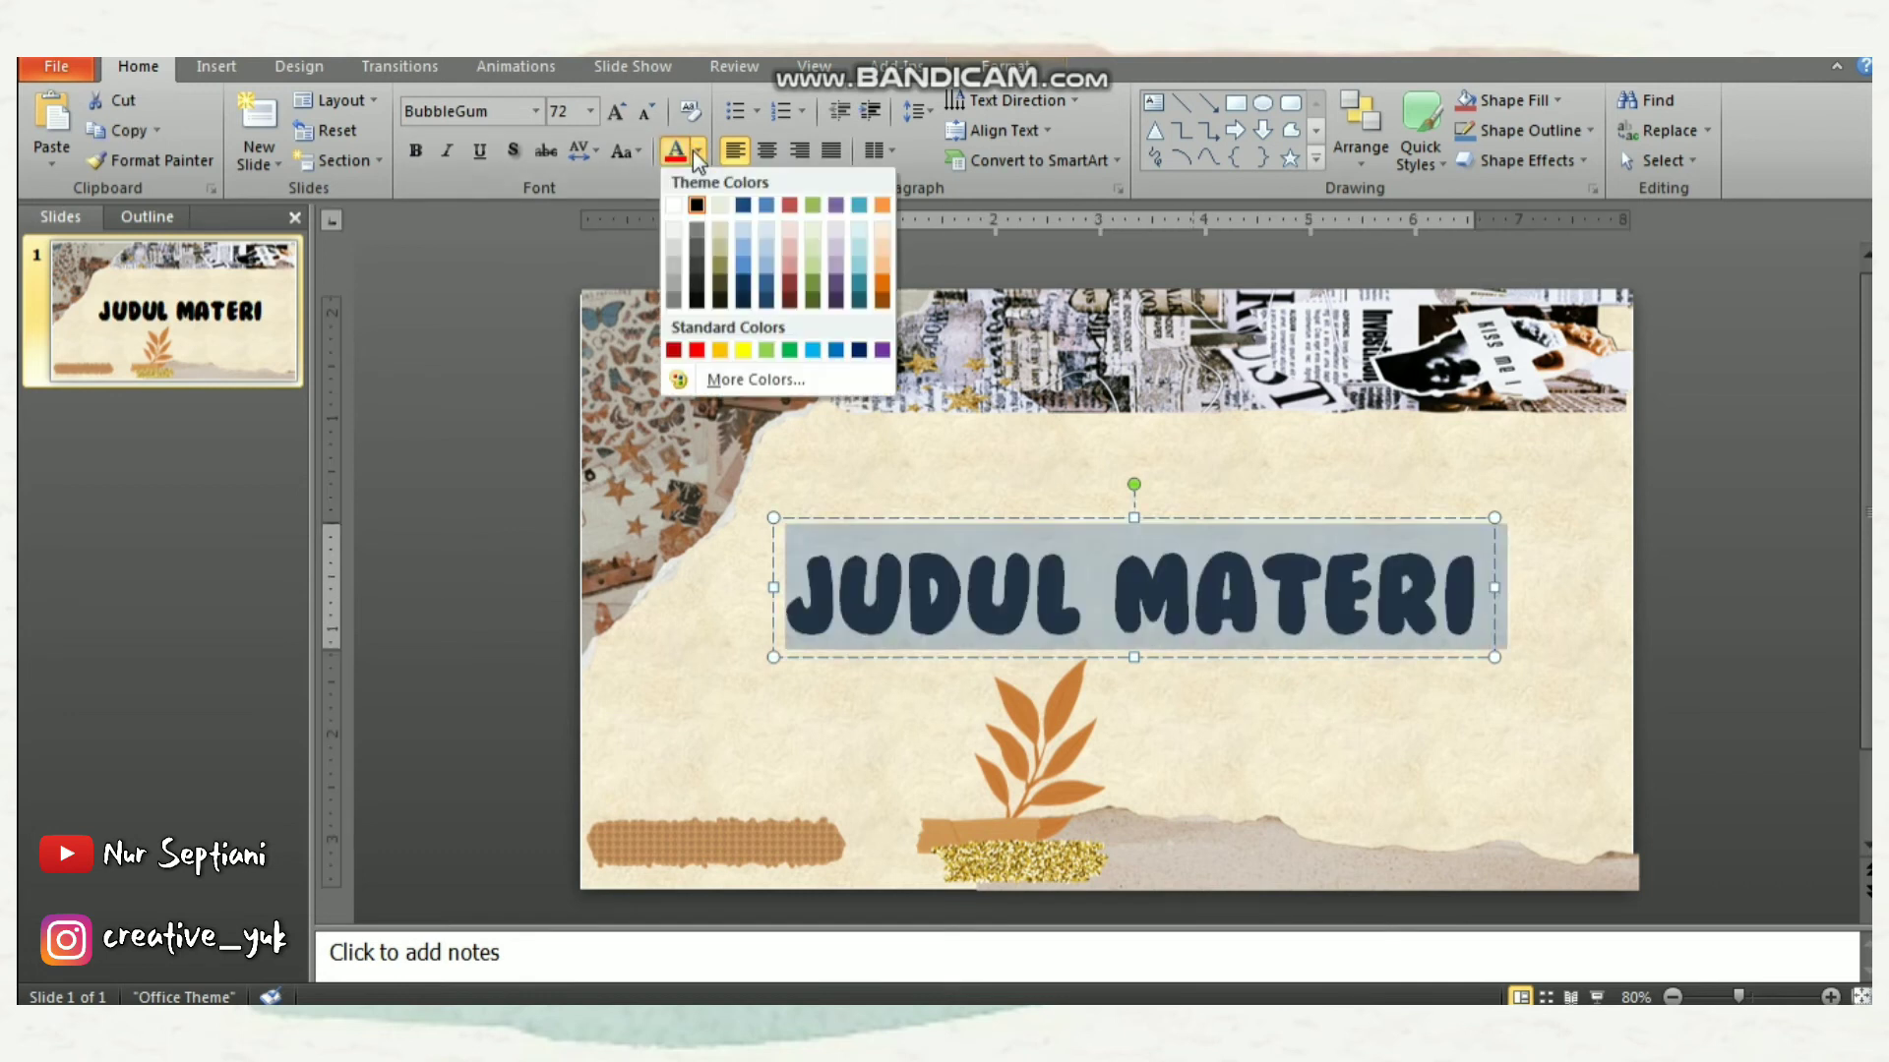
pyautogui.click(881, 291)
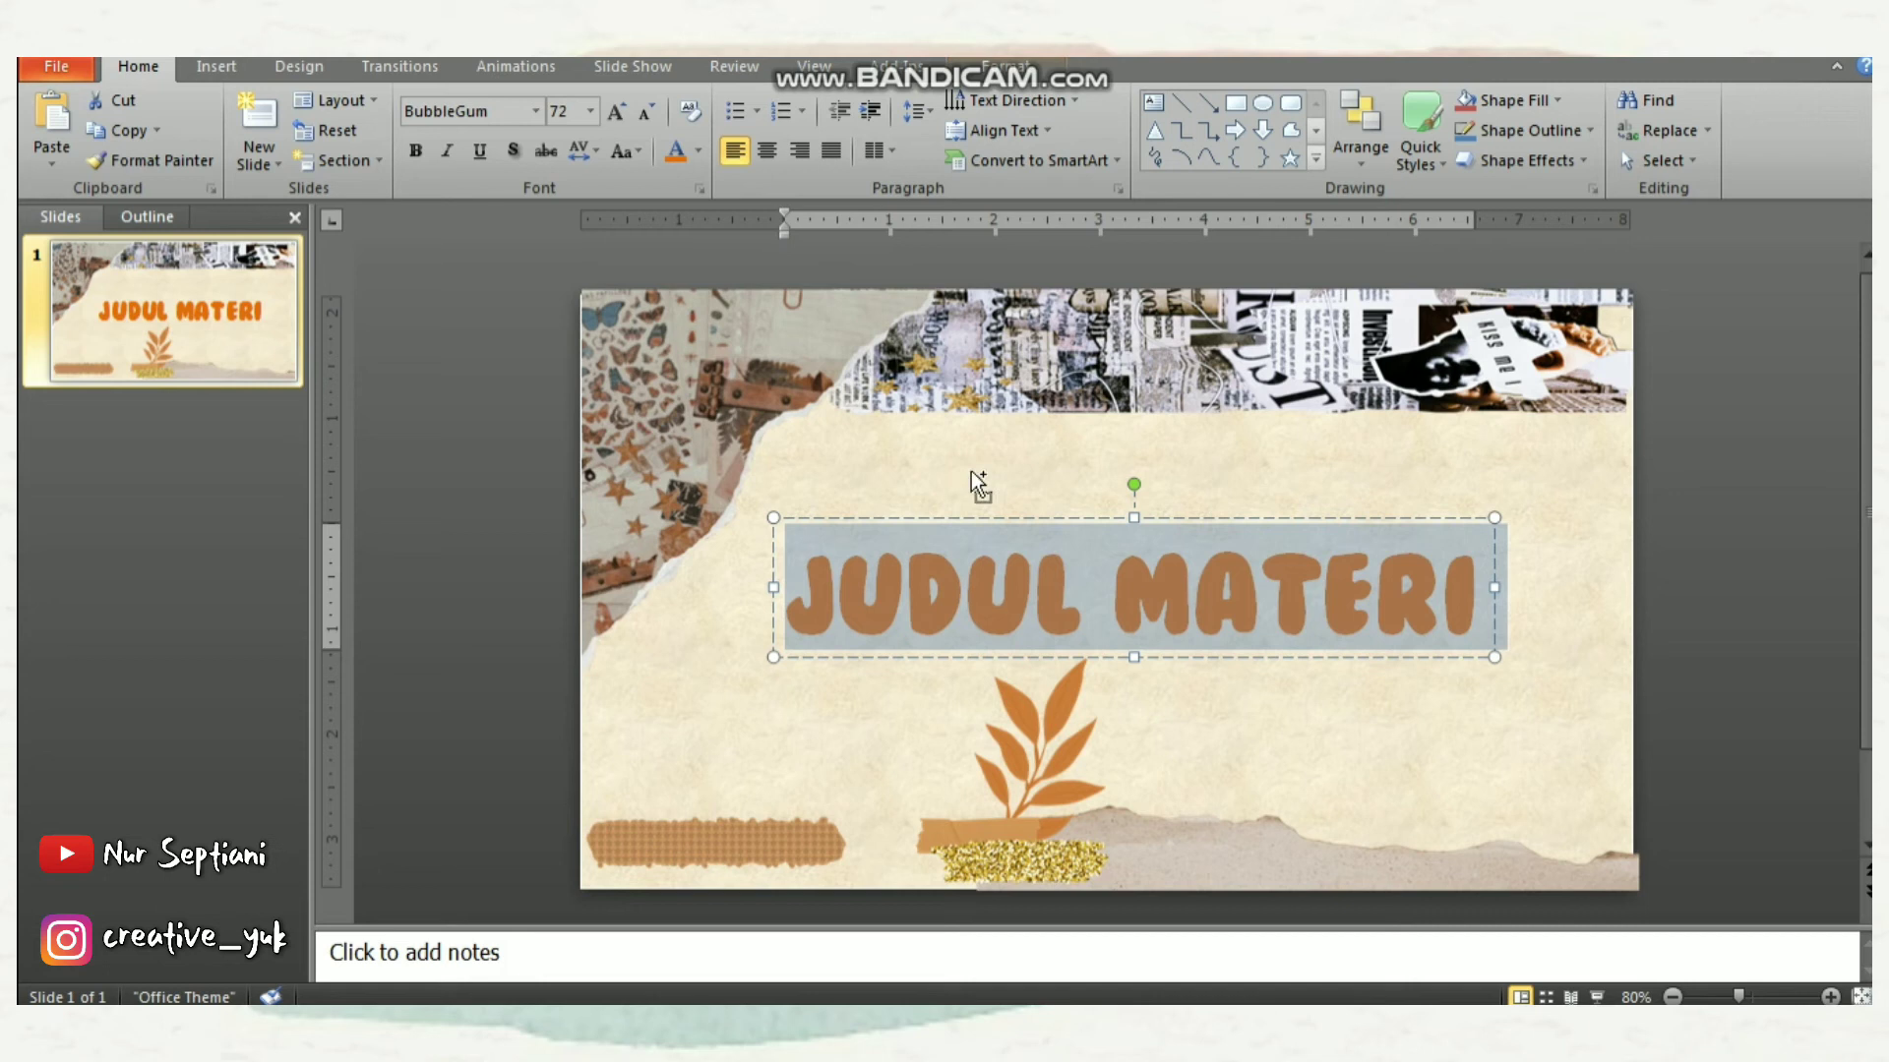
pyautogui.hotkey('ctrl', 'v')
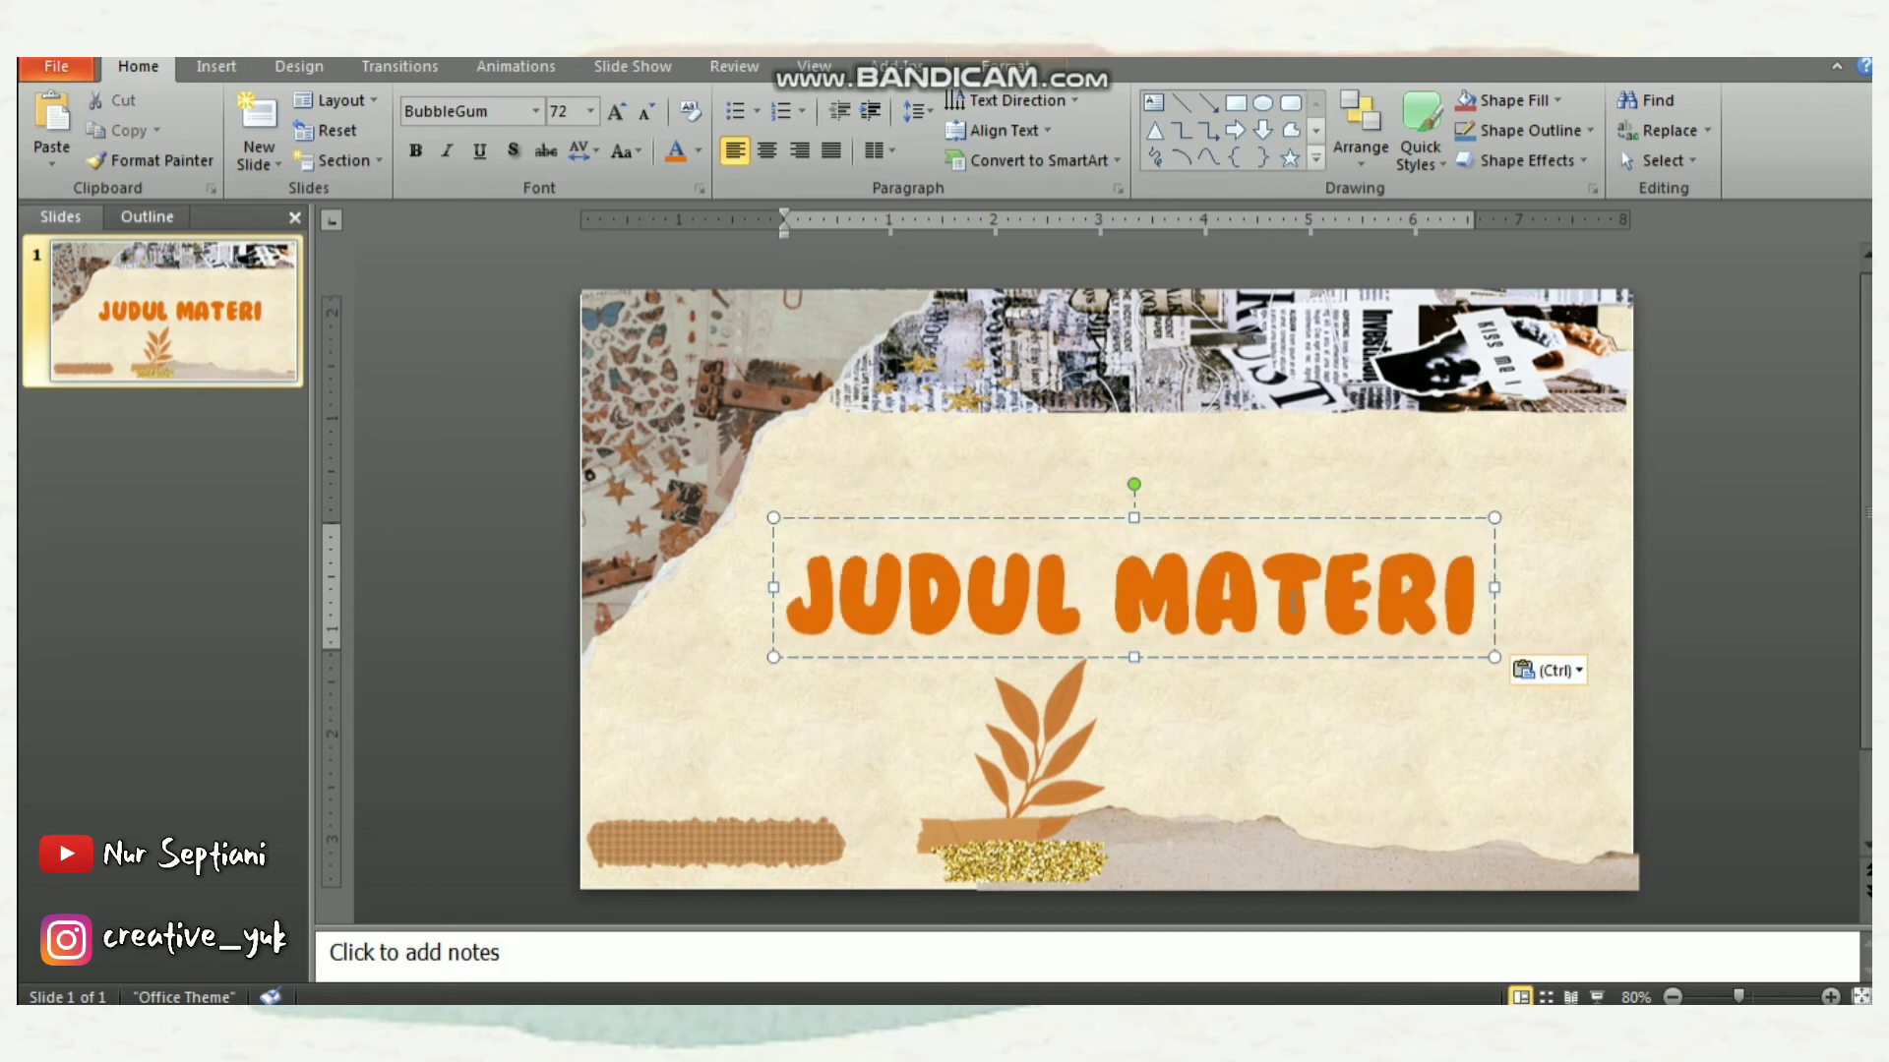
pyautogui.tripleClick(1486, 600)
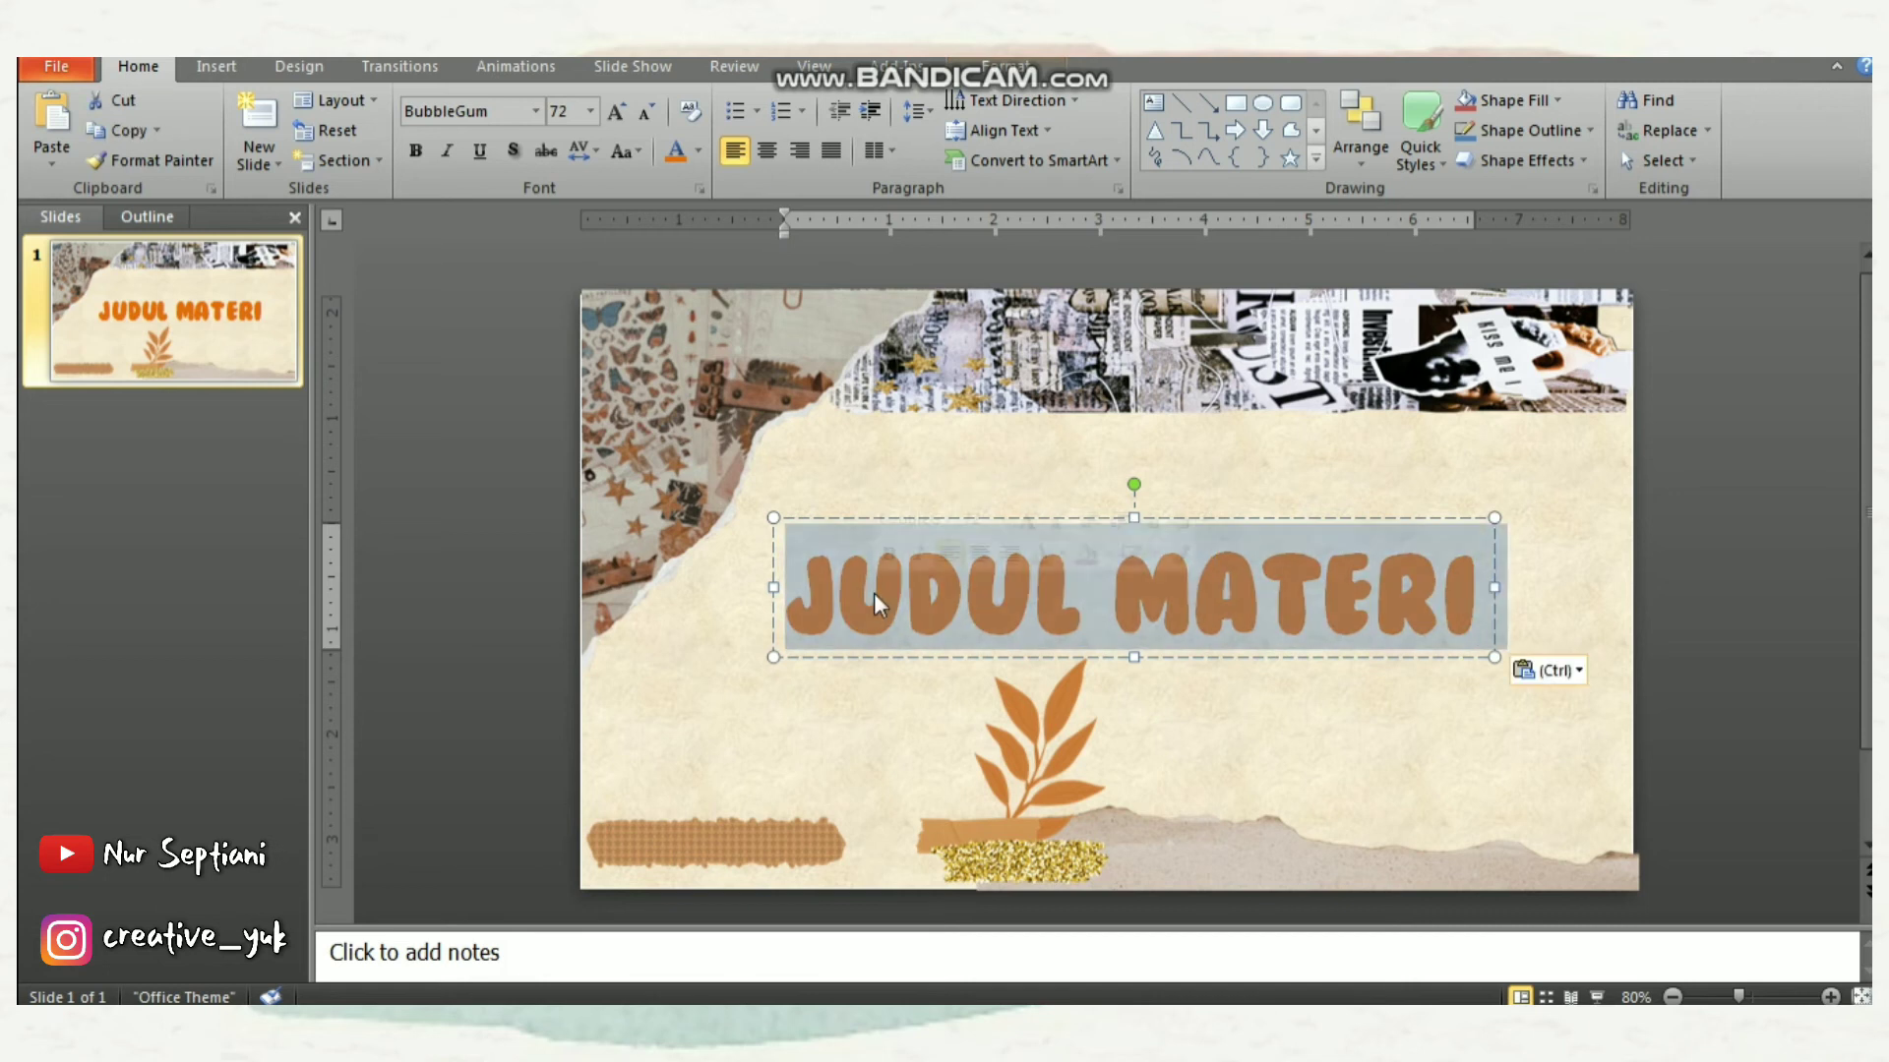
pyautogui.click(1486, 600)
# Paste a copy of the title below it and turn the original title text white
pyautogui.click(1141, 680)
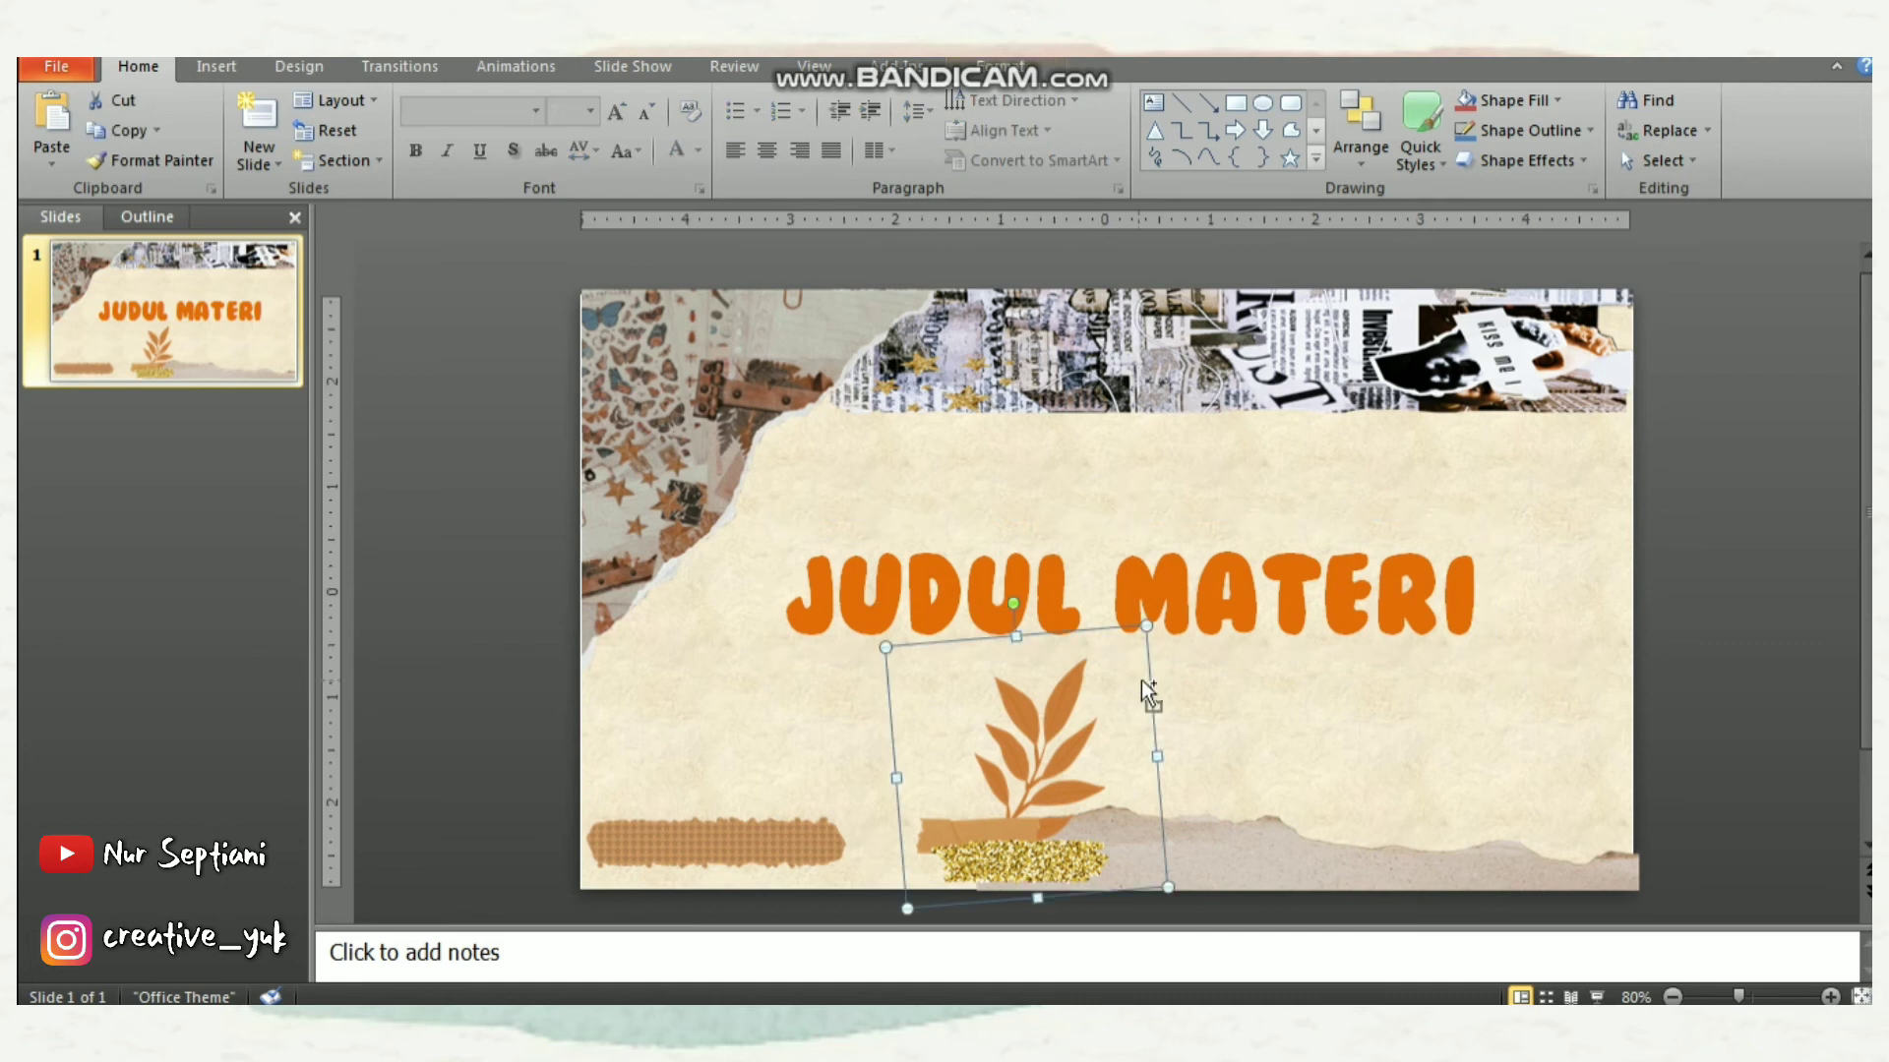
pyautogui.click(1343, 688)
pyautogui.hotkey('ctrl', 'v')
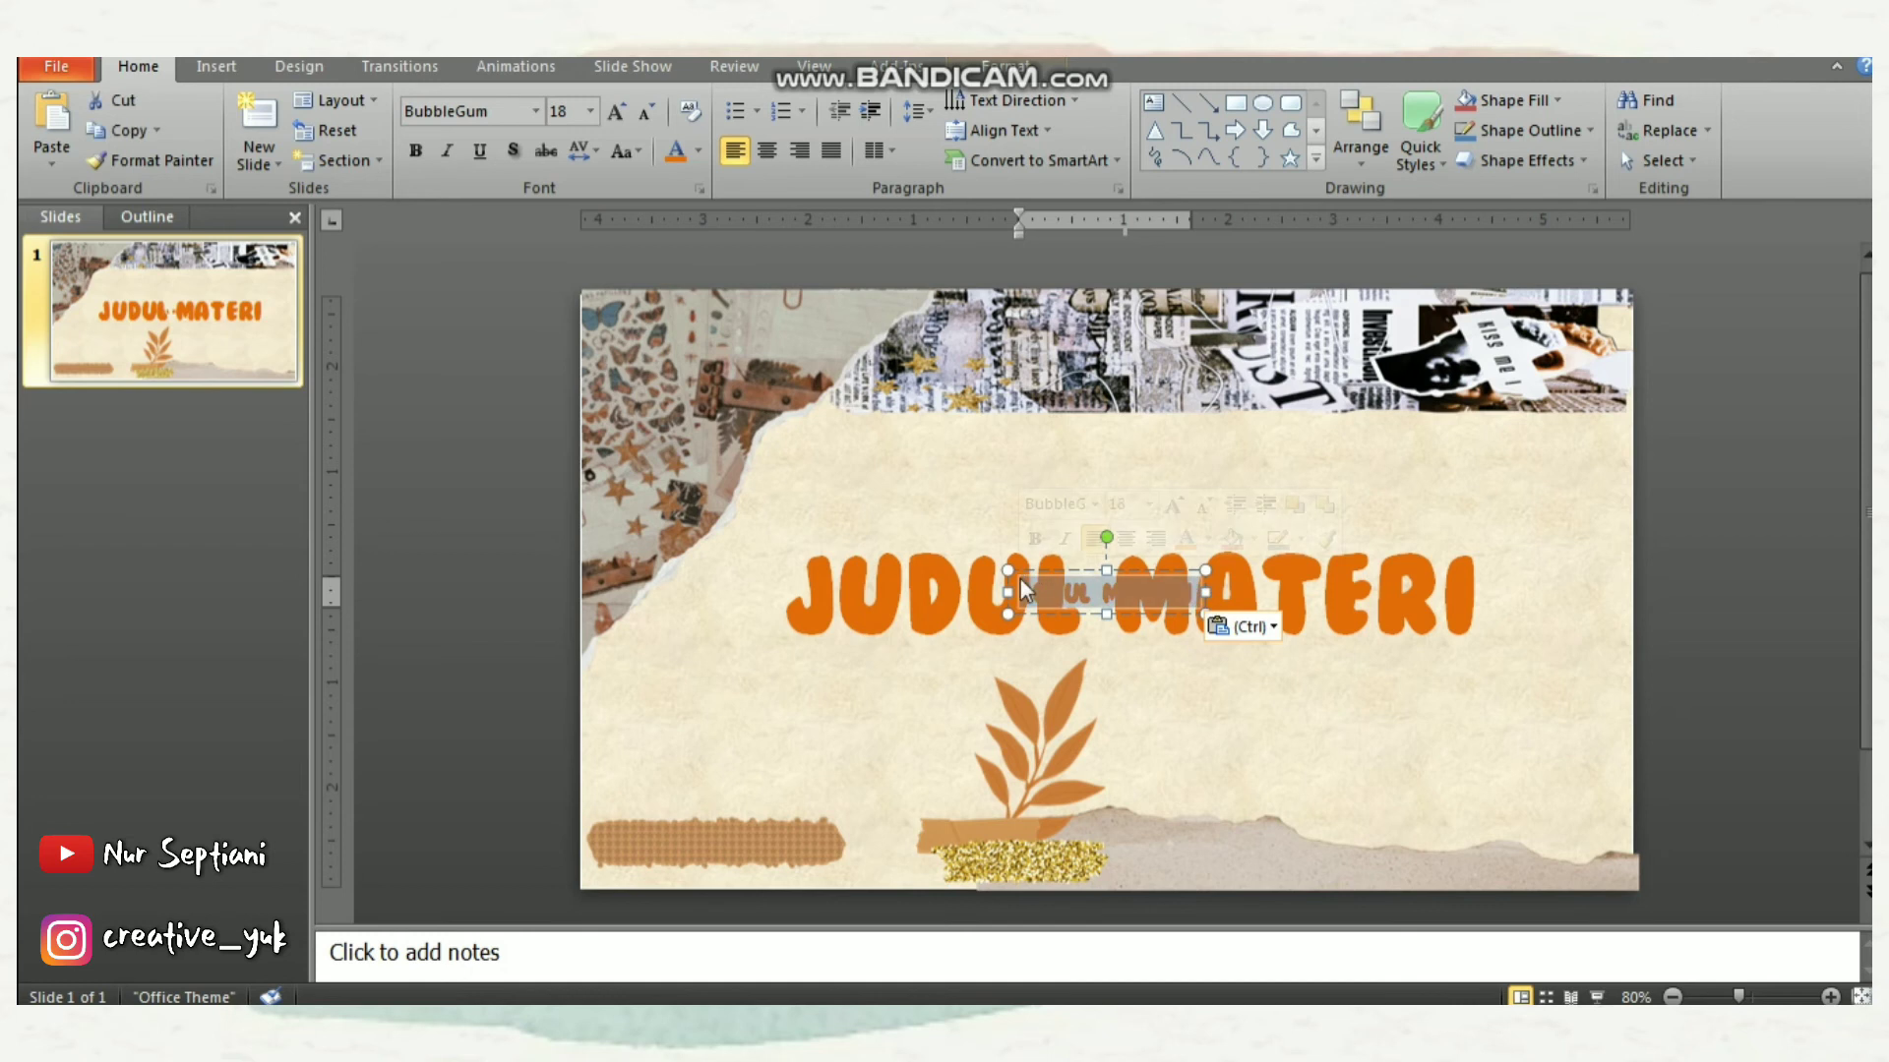
pyautogui.moveTo(1025, 571); pyautogui.dragTo(781, 637)
pyautogui.moveTo(1483, 599); pyautogui.dragTo(552, 189)
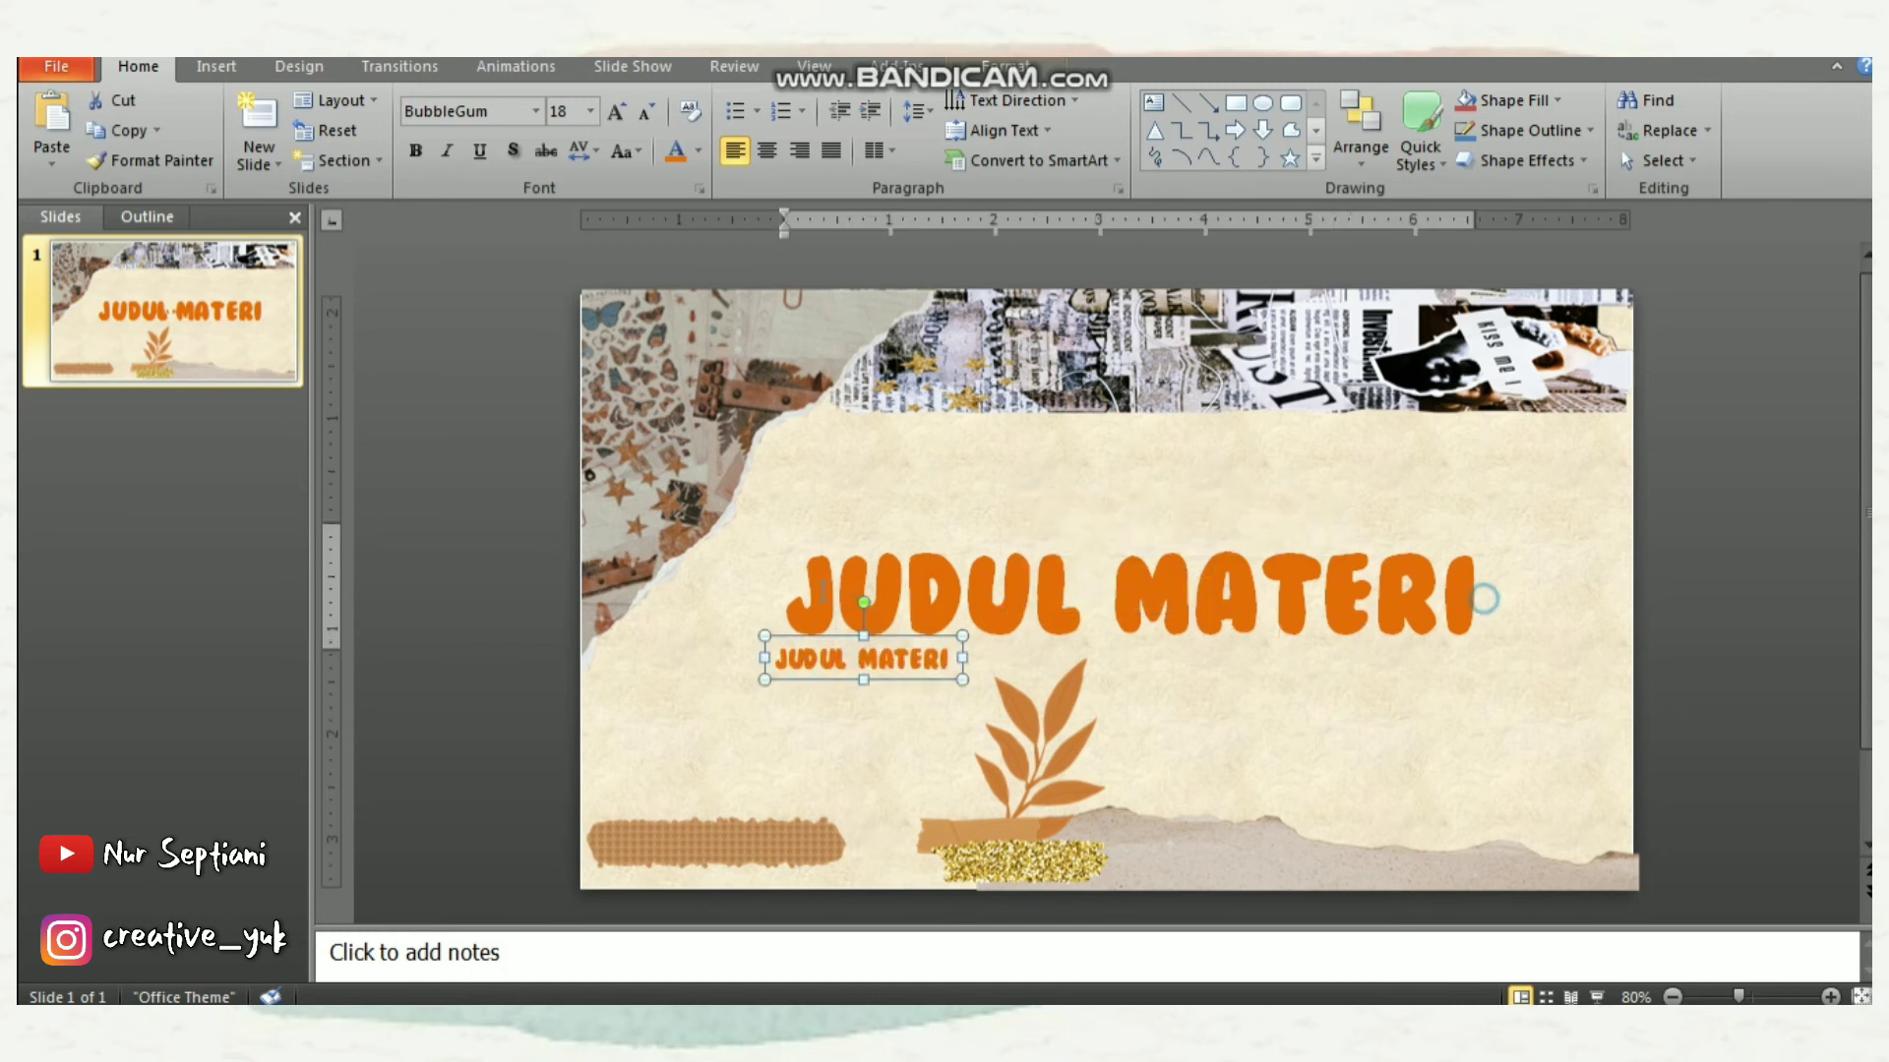
pyautogui.click(698, 151)
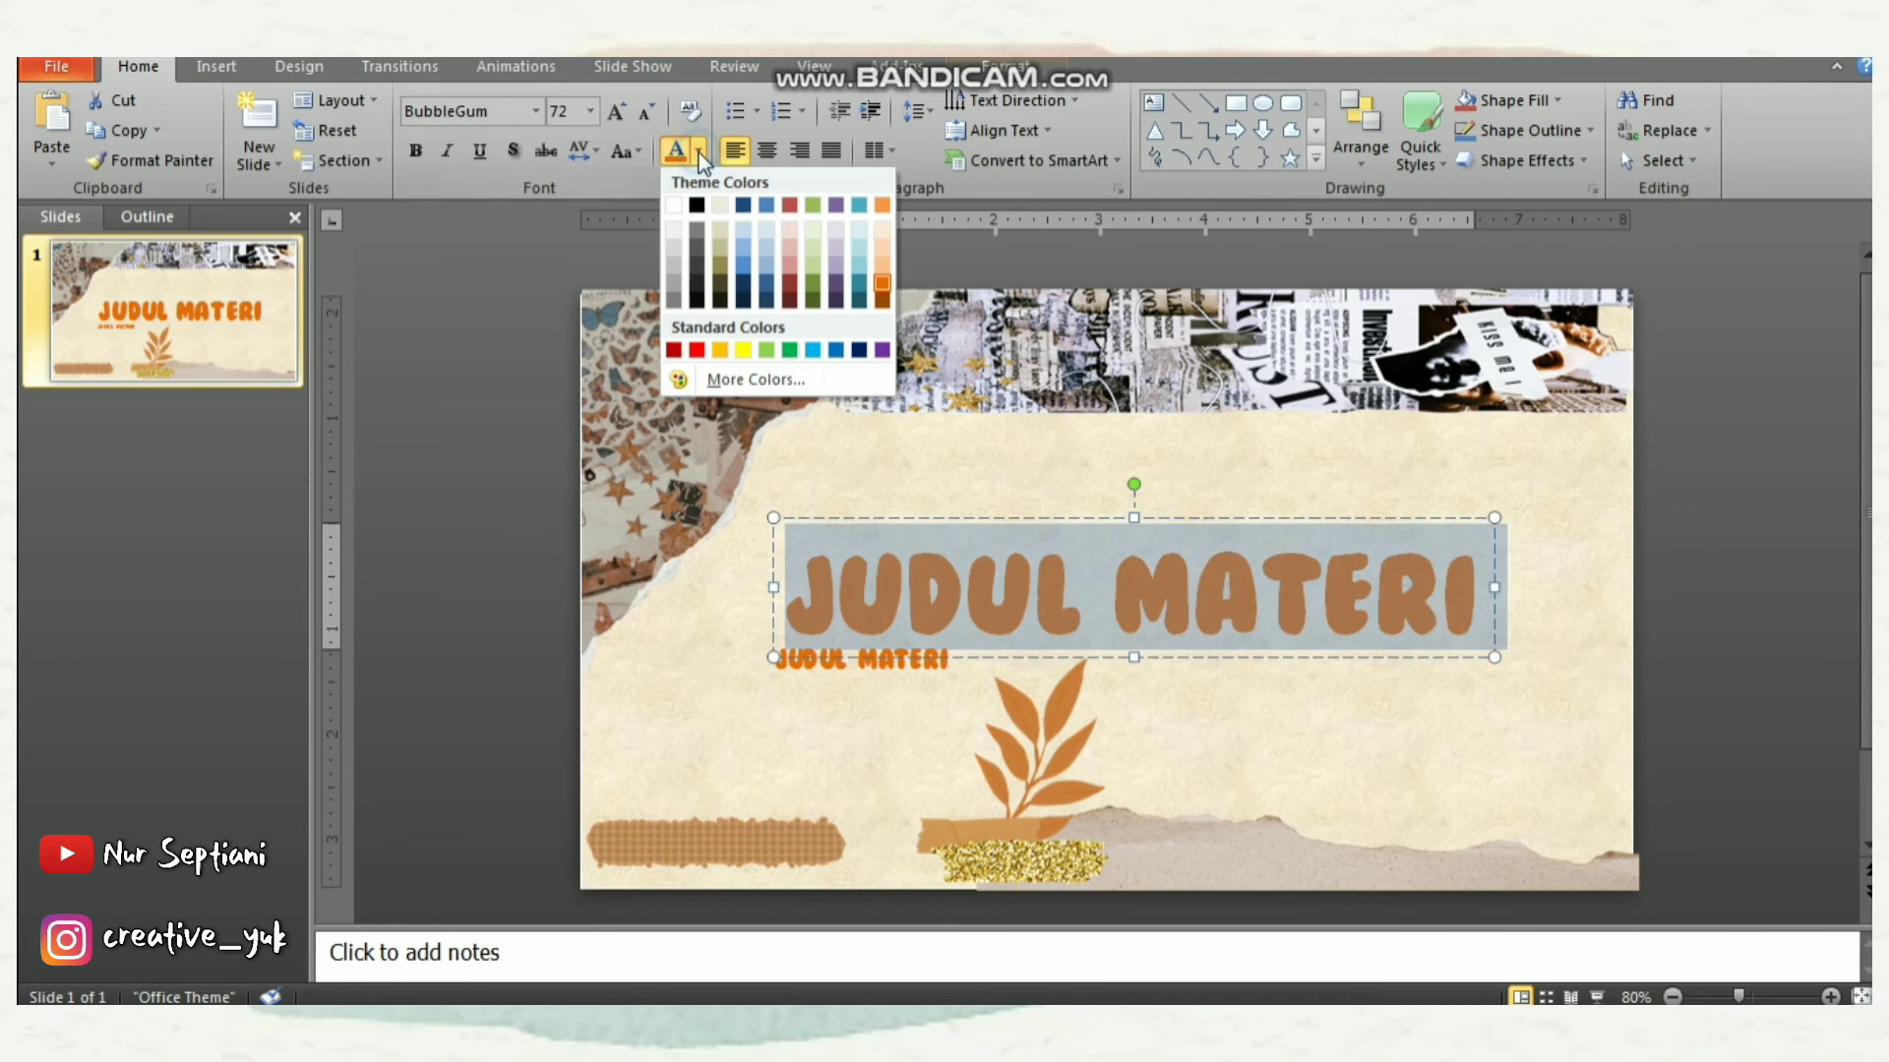
pyautogui.click(671, 205)
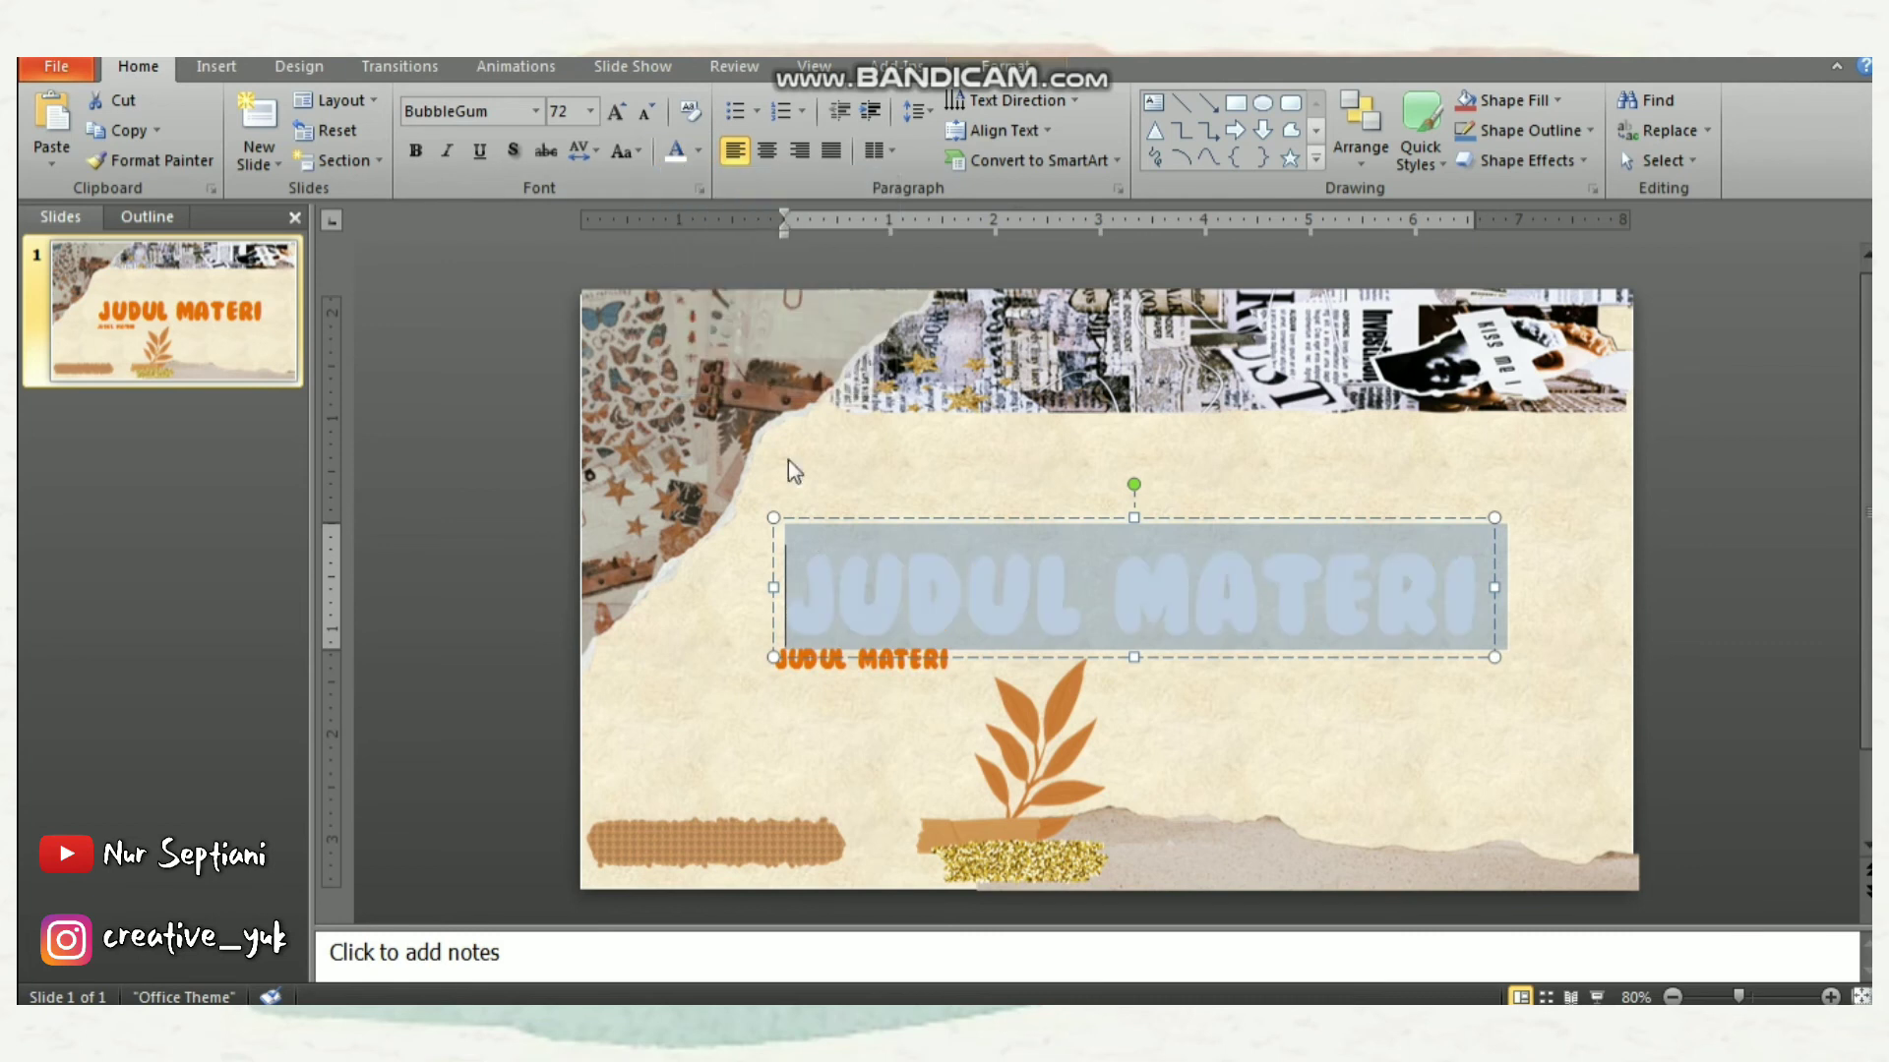
# Grow the orange JUDUL MATERI copy's text up to 72 pt
pyautogui.click(853, 673)
pyautogui.moveTo(947, 658); pyautogui.dragTo(738, 648)
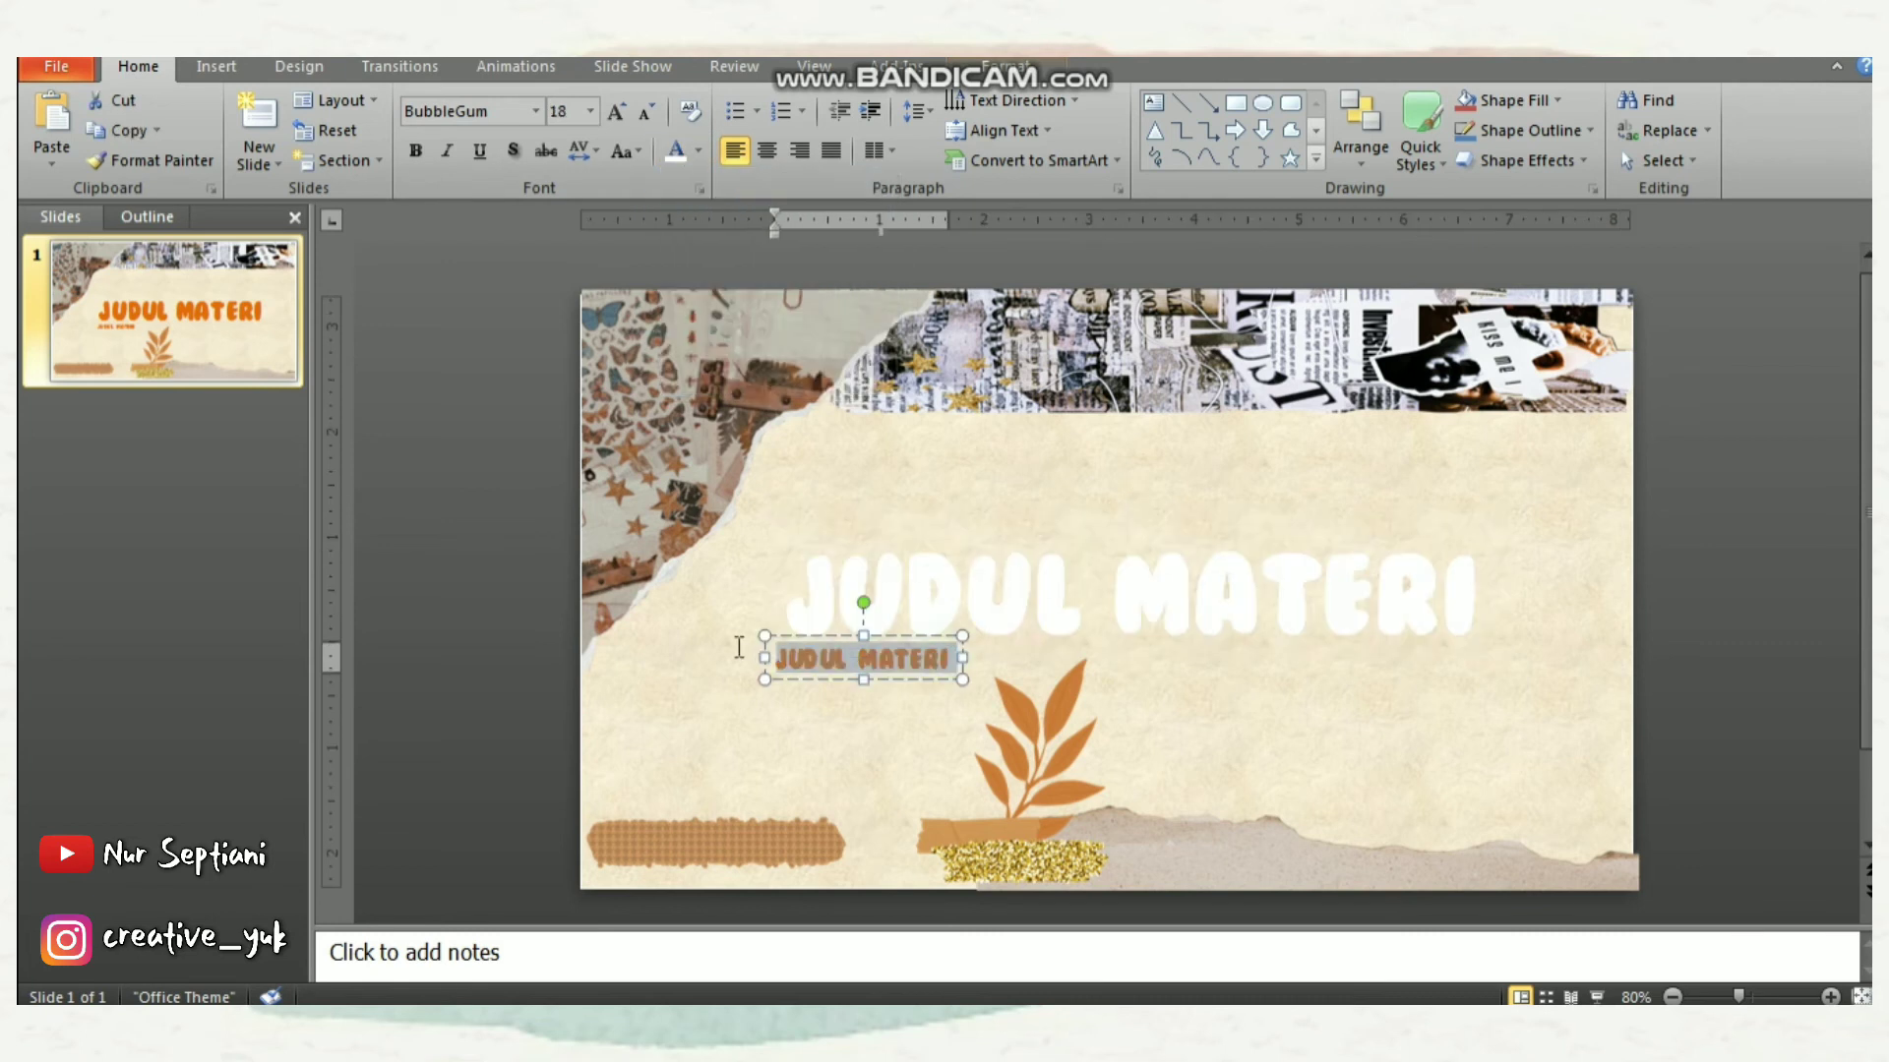
pyautogui.click(621, 116)
pyautogui.click(620, 116)
pyautogui.click(620, 116)
pyautogui.click(621, 116)
pyautogui.click(621, 116)
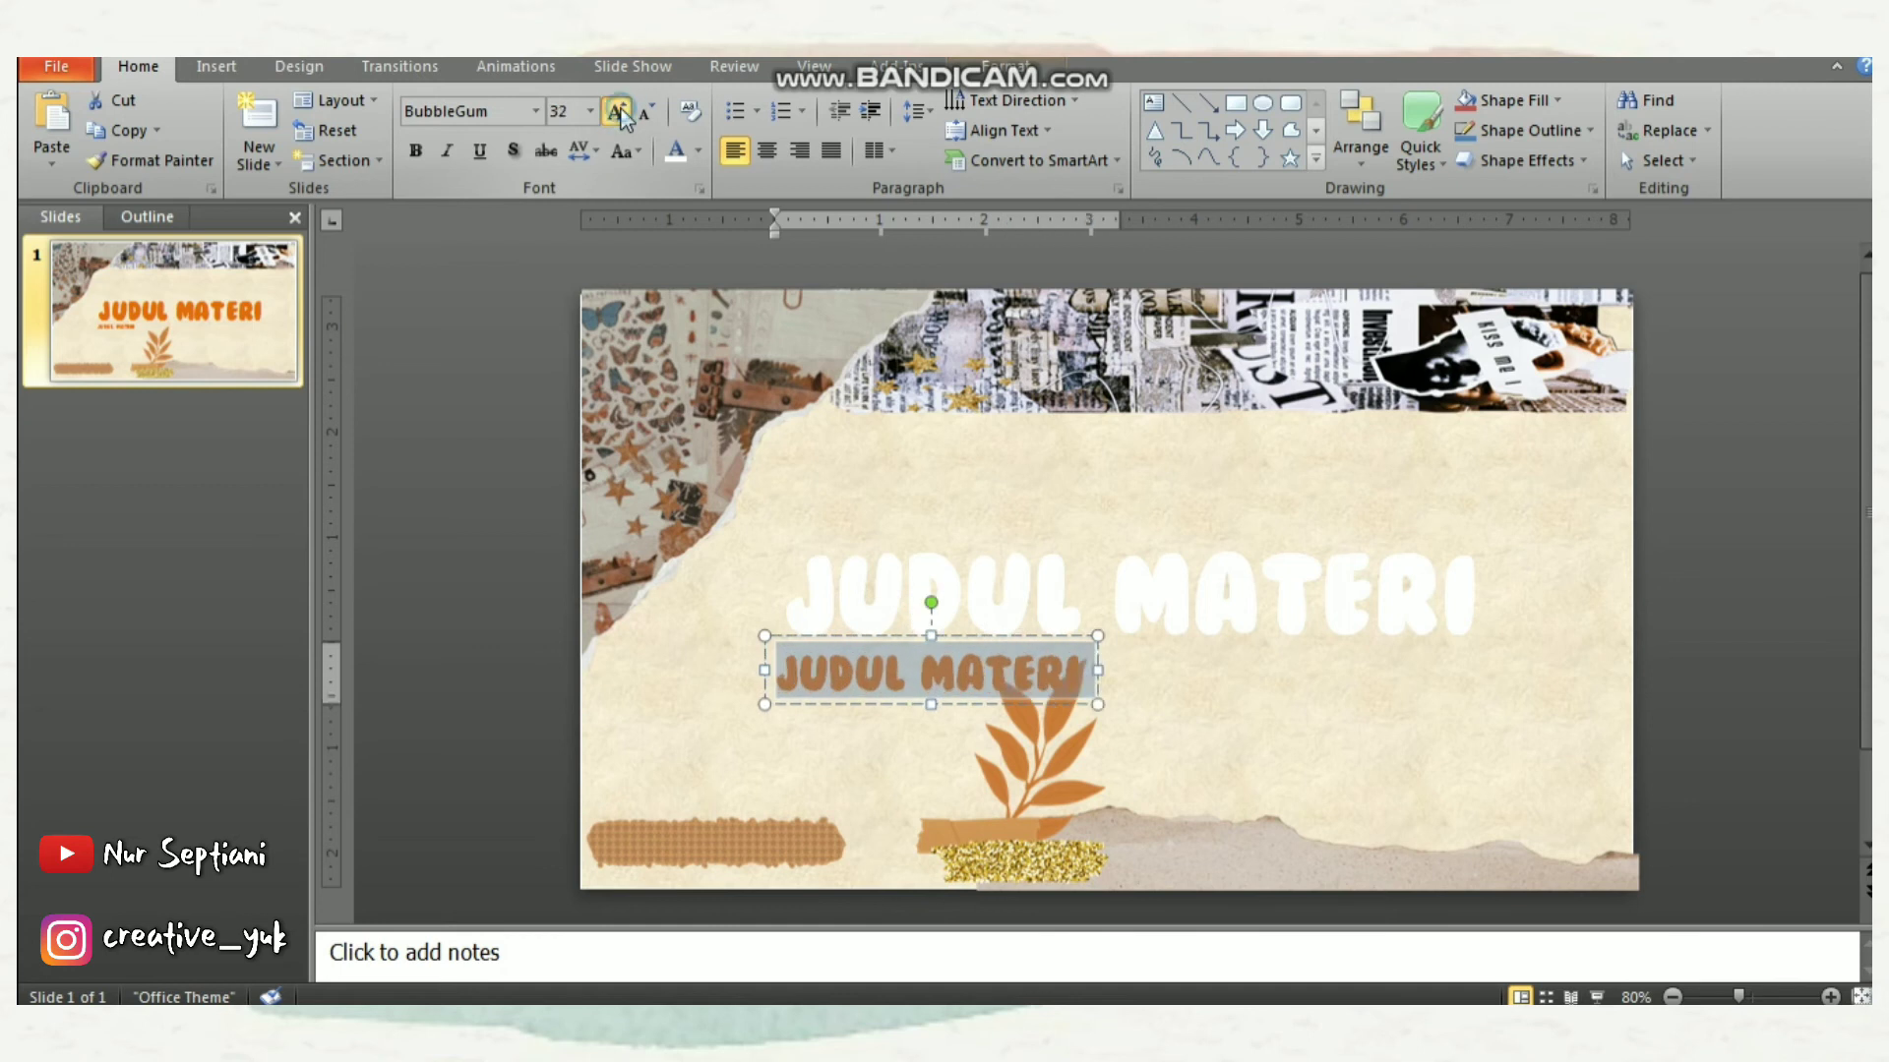
pyautogui.click(621, 116)
pyautogui.click(620, 116)
pyautogui.click(621, 116)
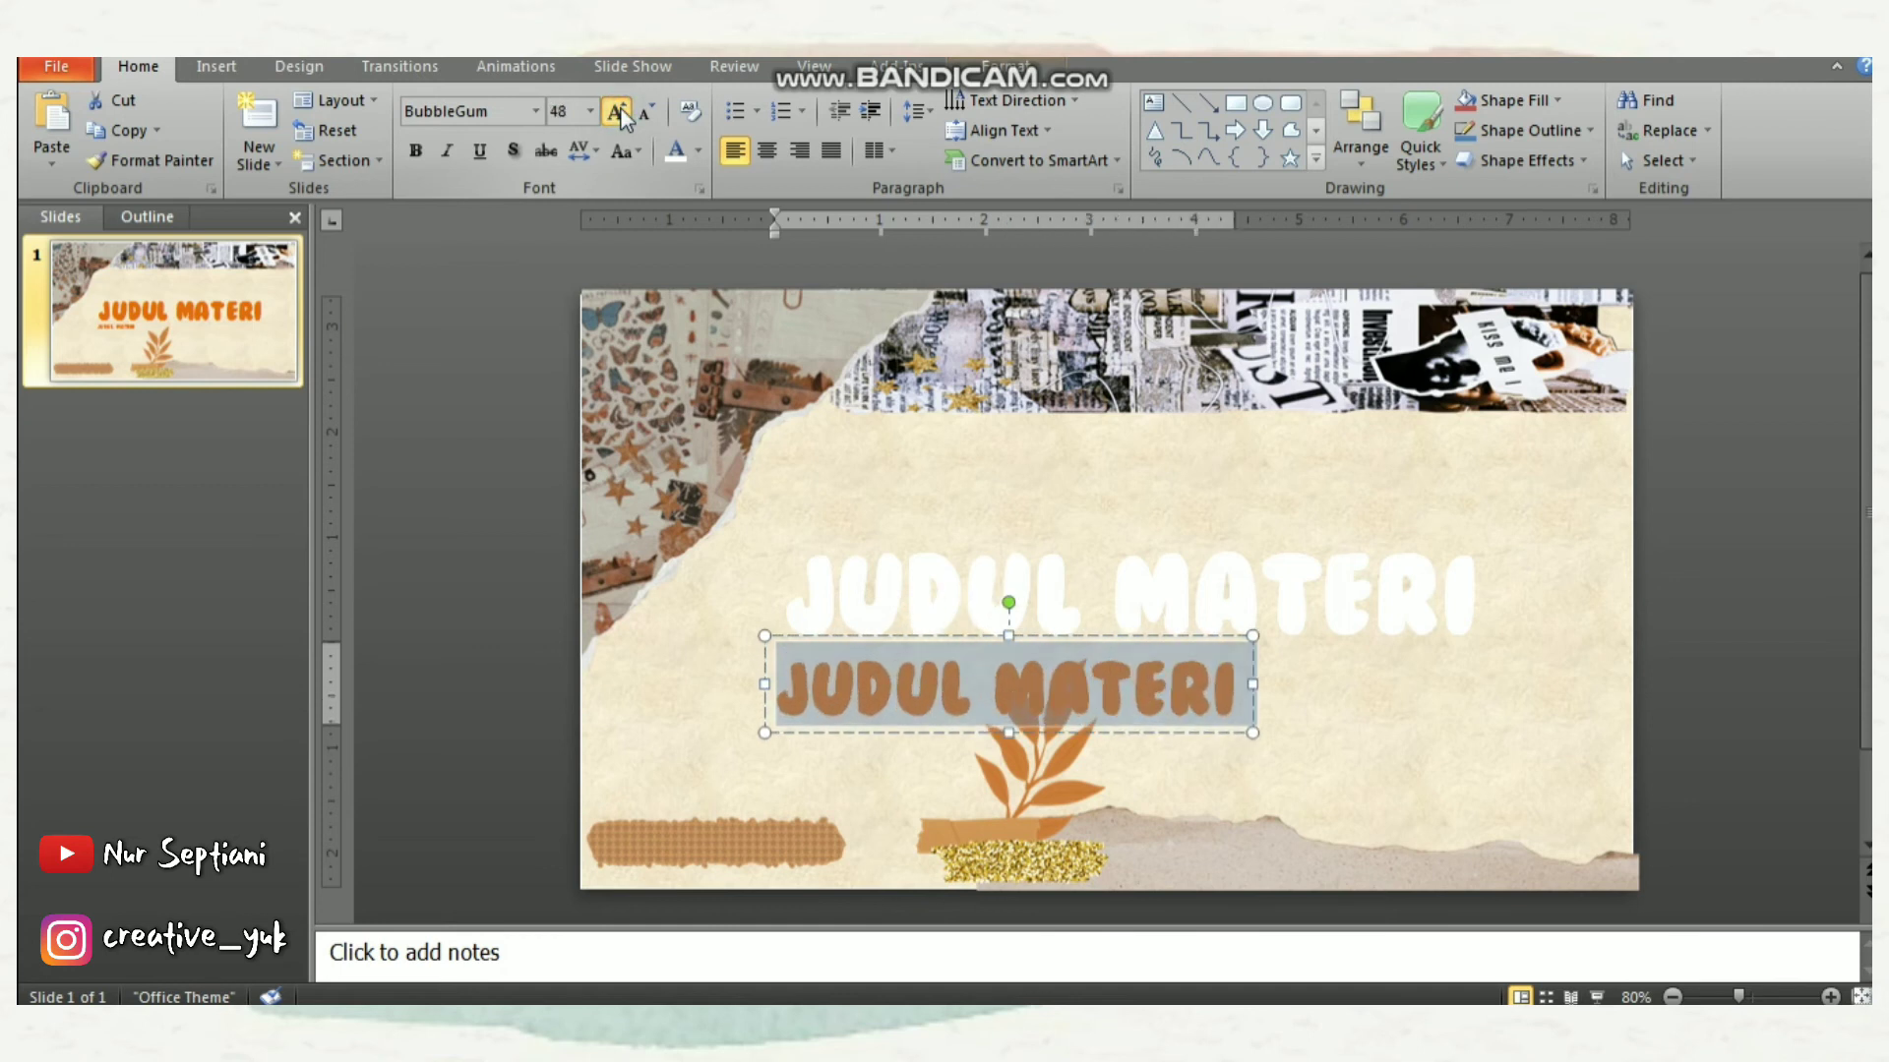
pyautogui.click(620, 116)
pyautogui.click(620, 116)
pyautogui.click(621, 116)
pyautogui.click(621, 116)
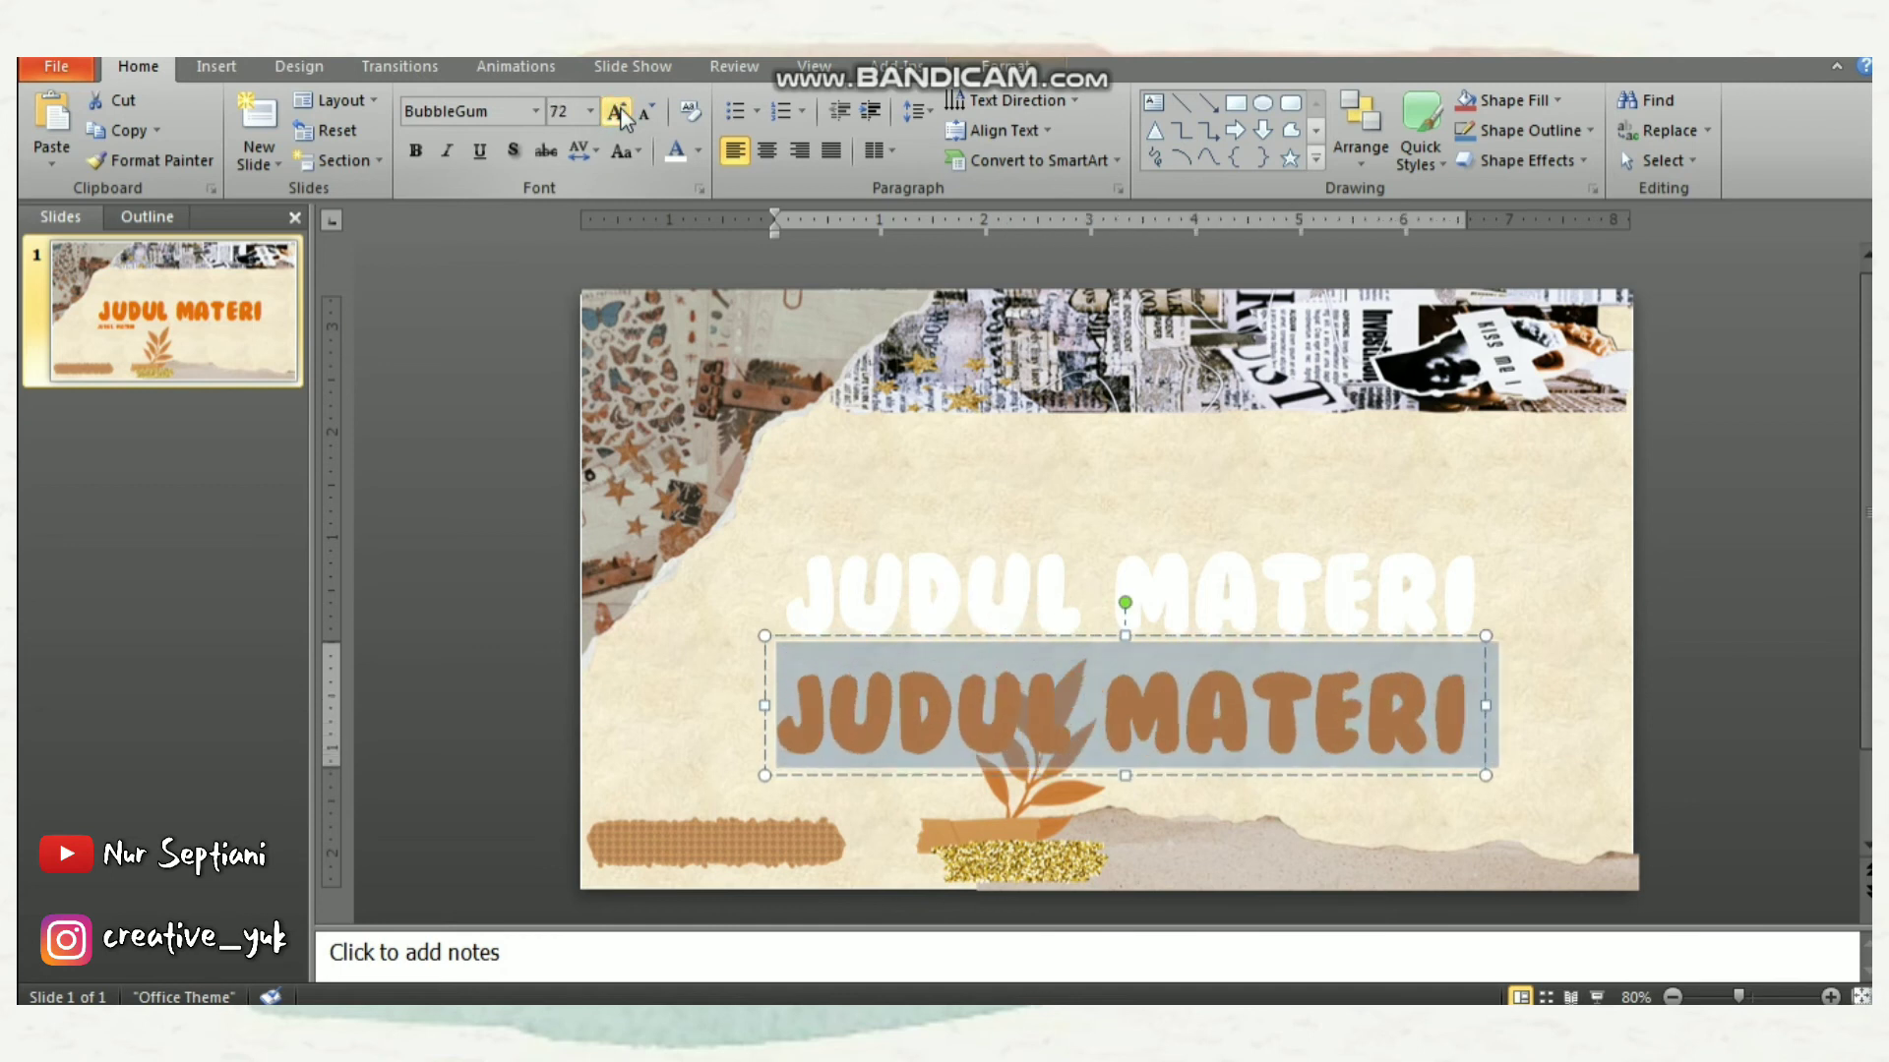
# Move the orange copy up over the white title, nudging it two steps upward
pyautogui.moveTo(1255, 629); pyautogui.dragTo(1259, 574)
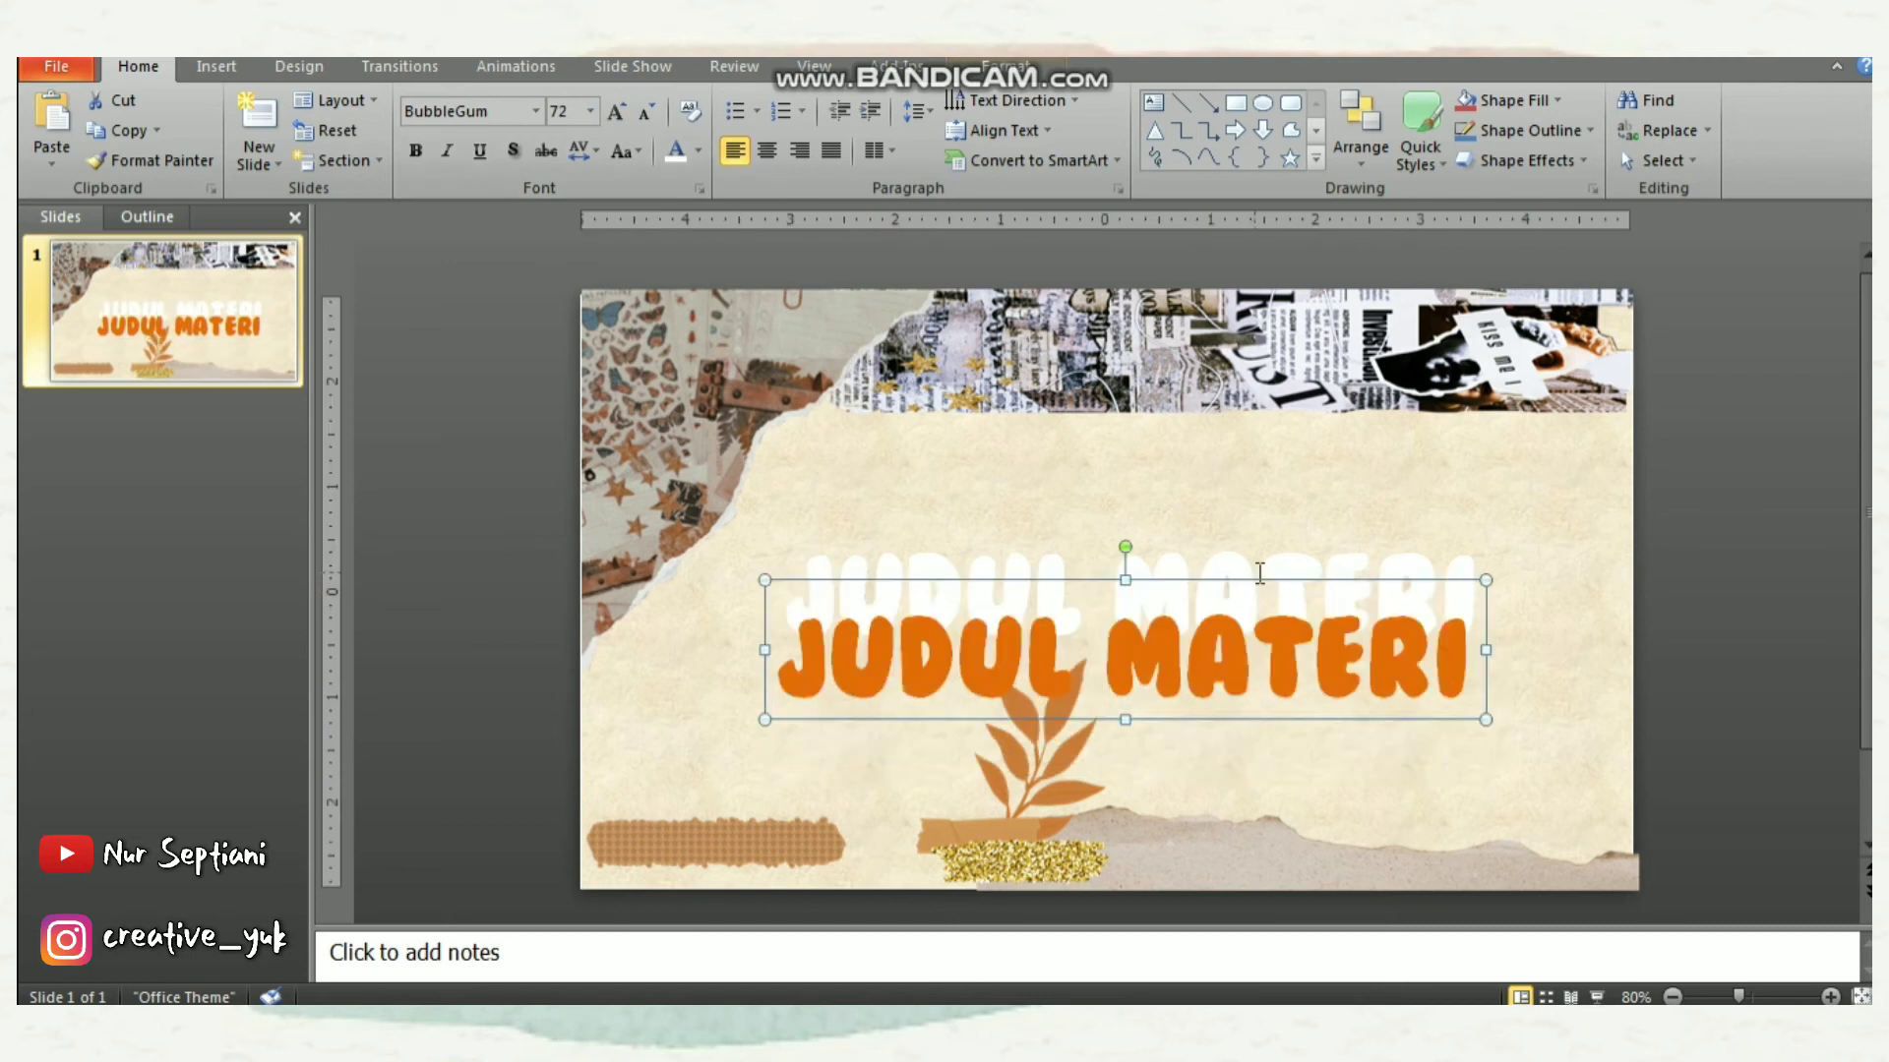
pyautogui.press('Up')
pyautogui.press('Up')
pyautogui.press('Up')
pyautogui.press('Up')
pyautogui.press('Up')
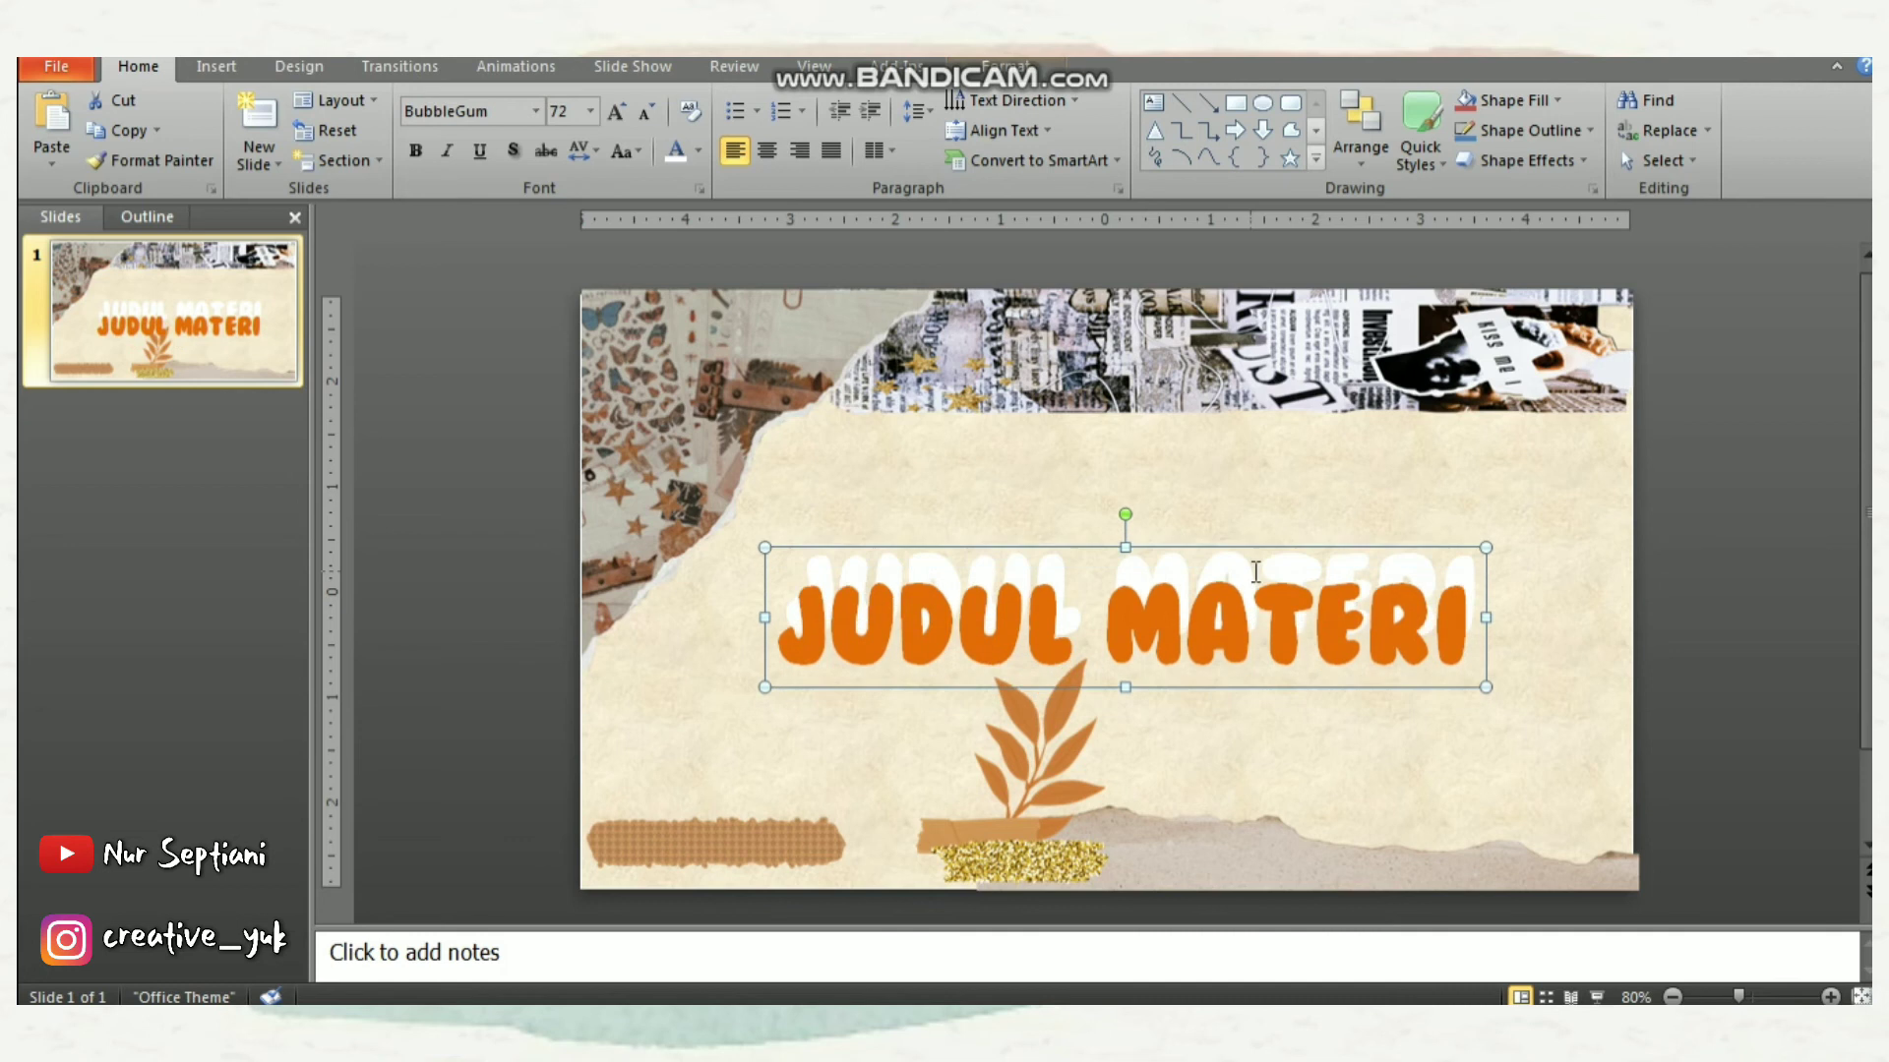
pyautogui.press('Up')
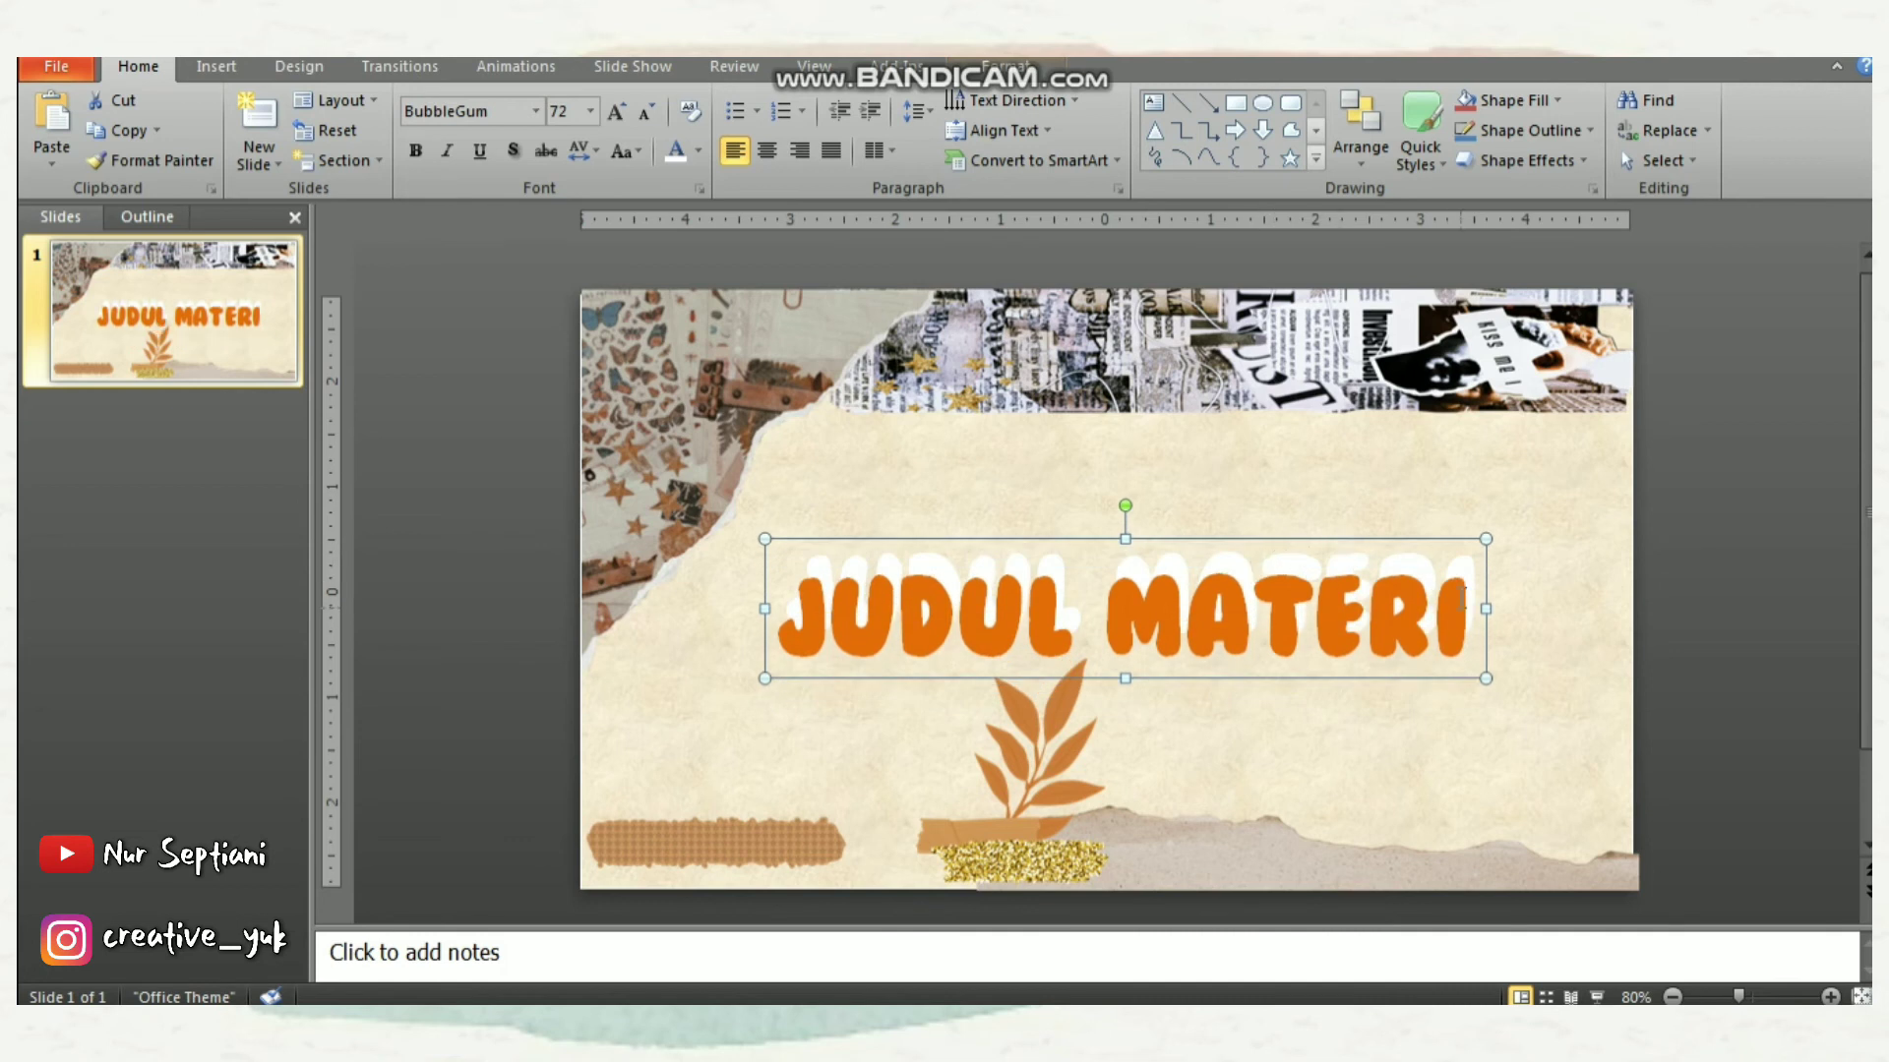
pyautogui.click(1450, 470)
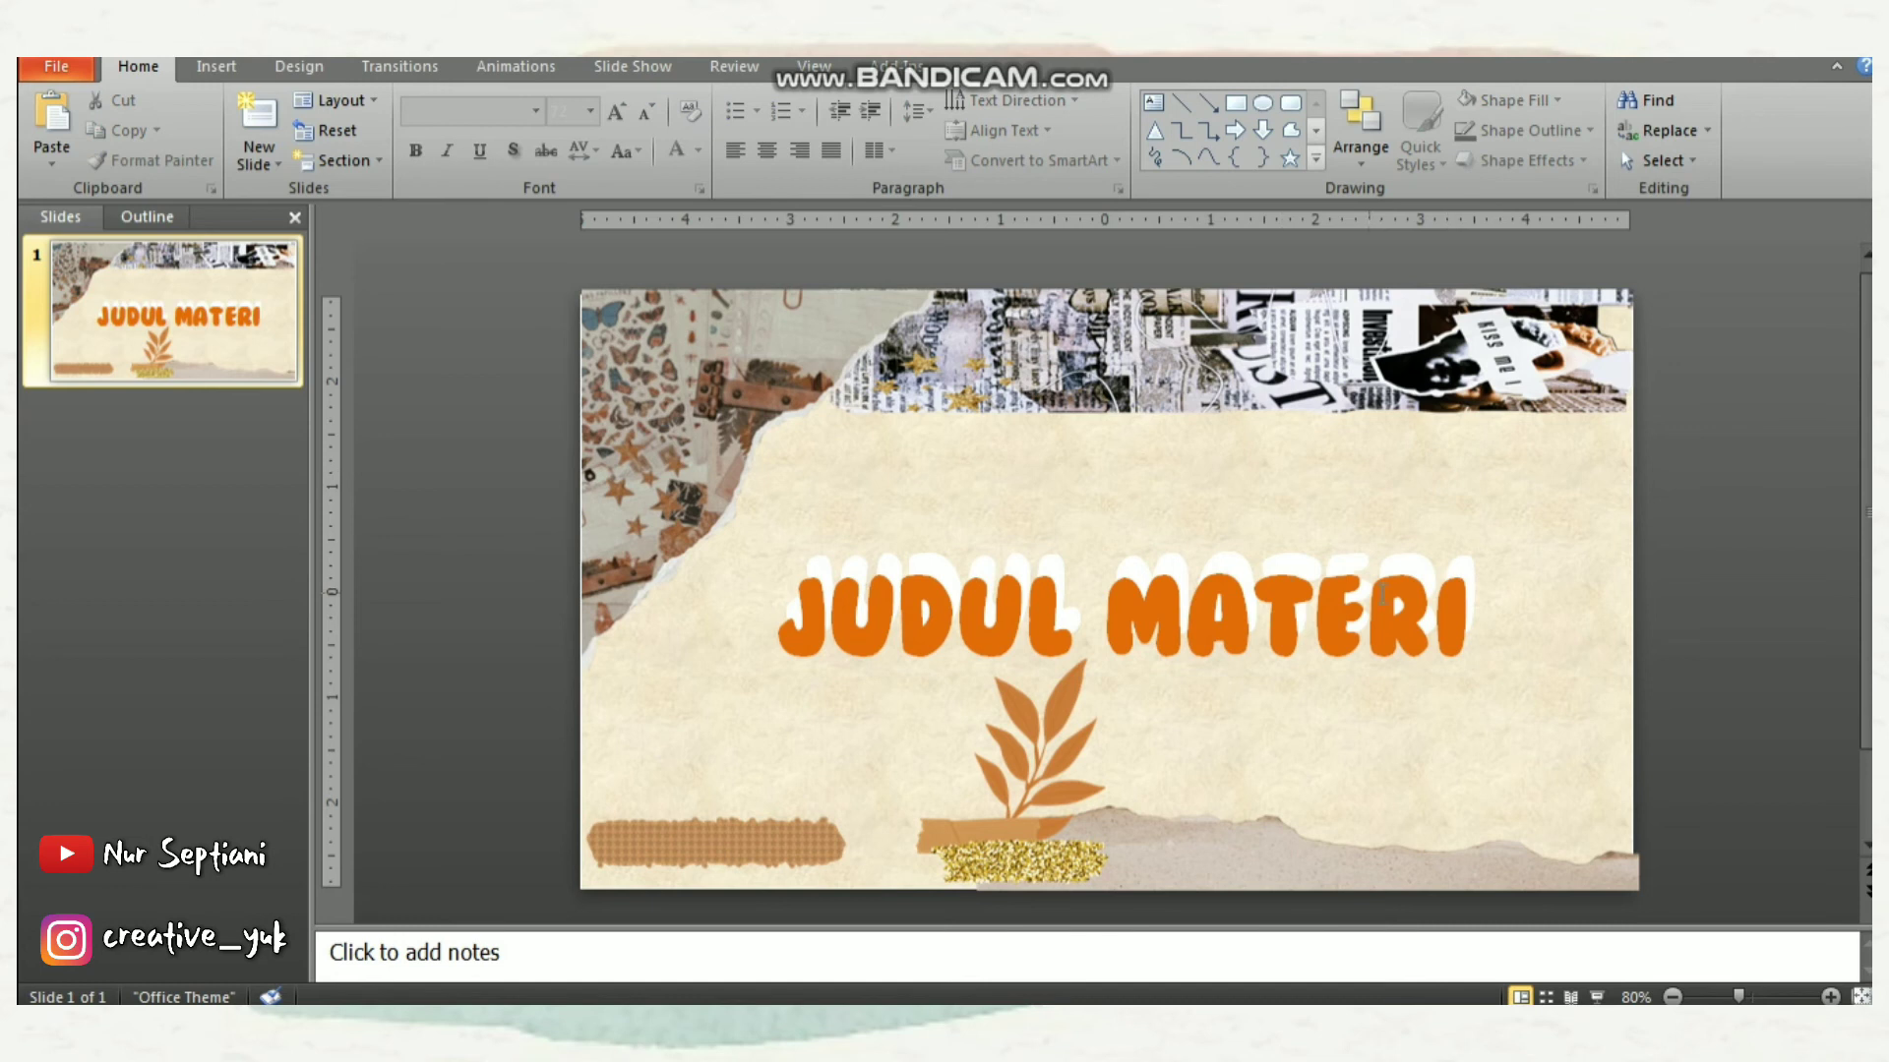
# Outline the orange JUDUL MATERI title text in a dark colour at 2¼ pt weight
pyautogui.moveTo(1475, 620); pyautogui.dragTo(779, 620)
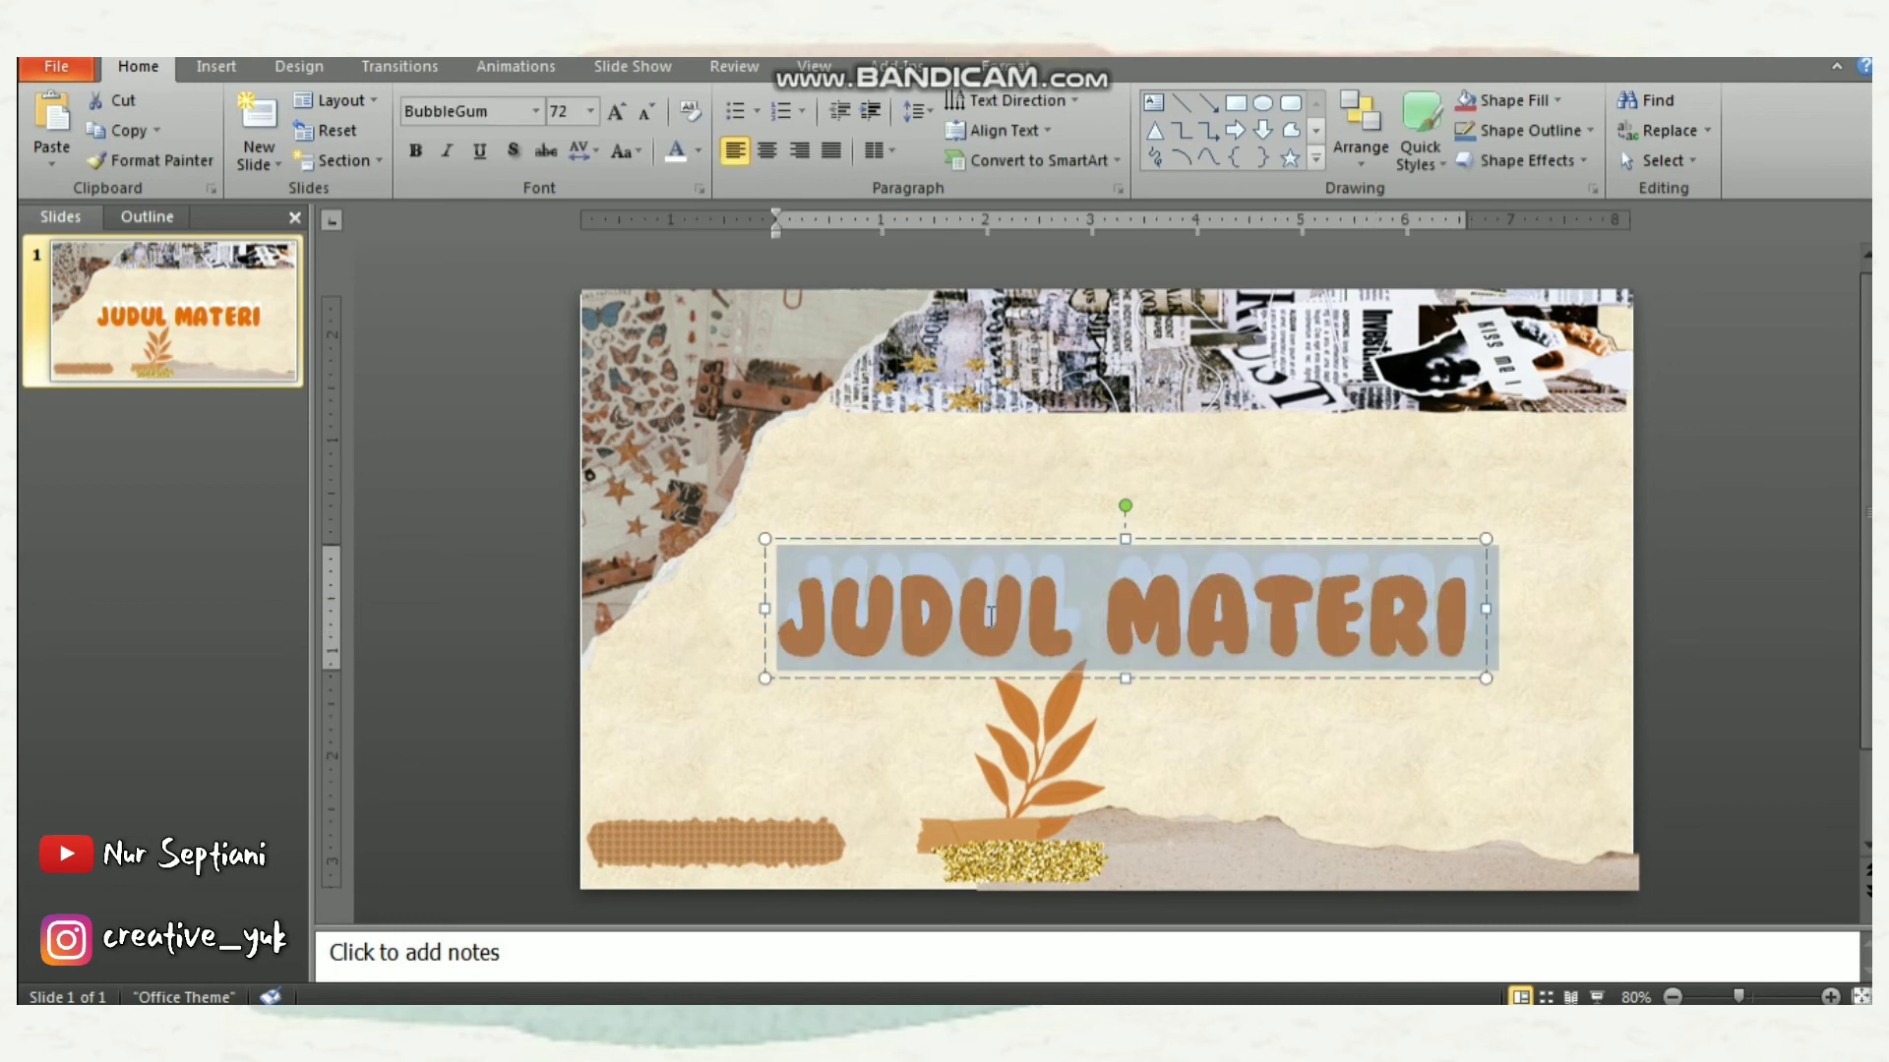
pyautogui.click(1005, 65)
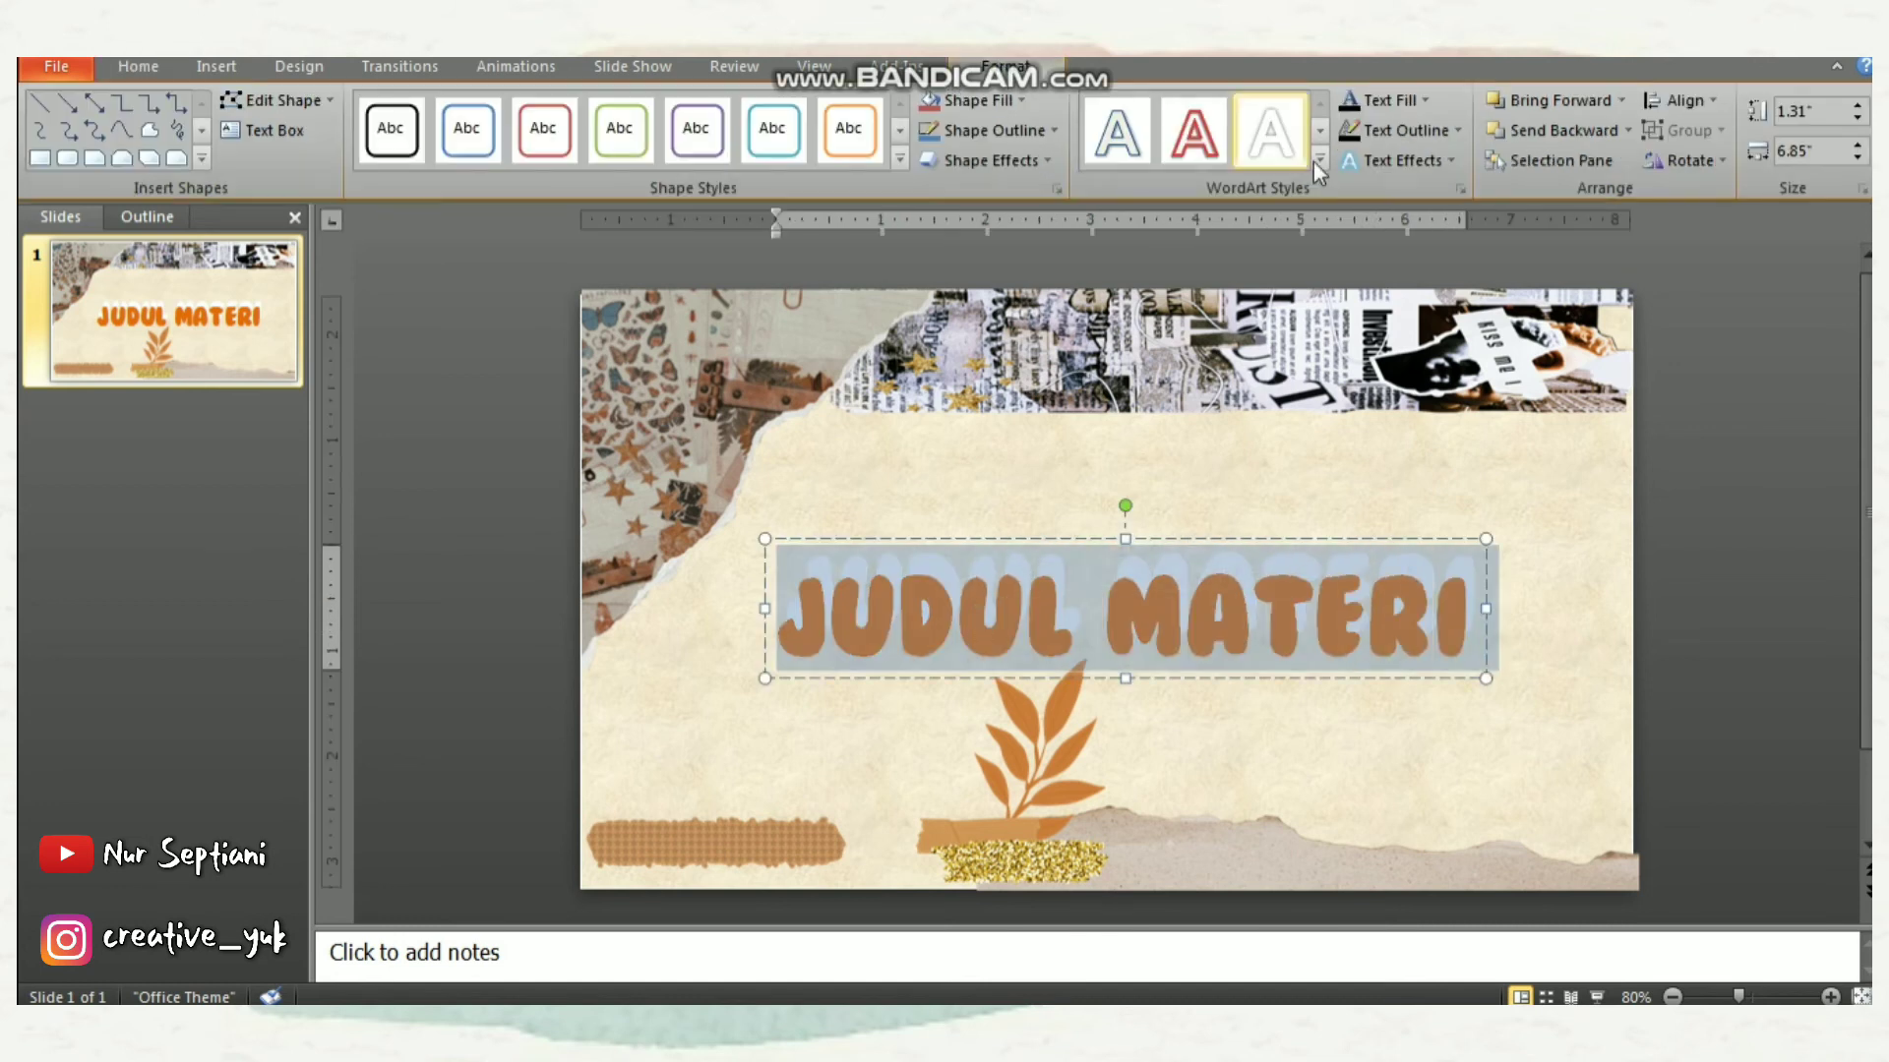
pyautogui.click(1399, 130)
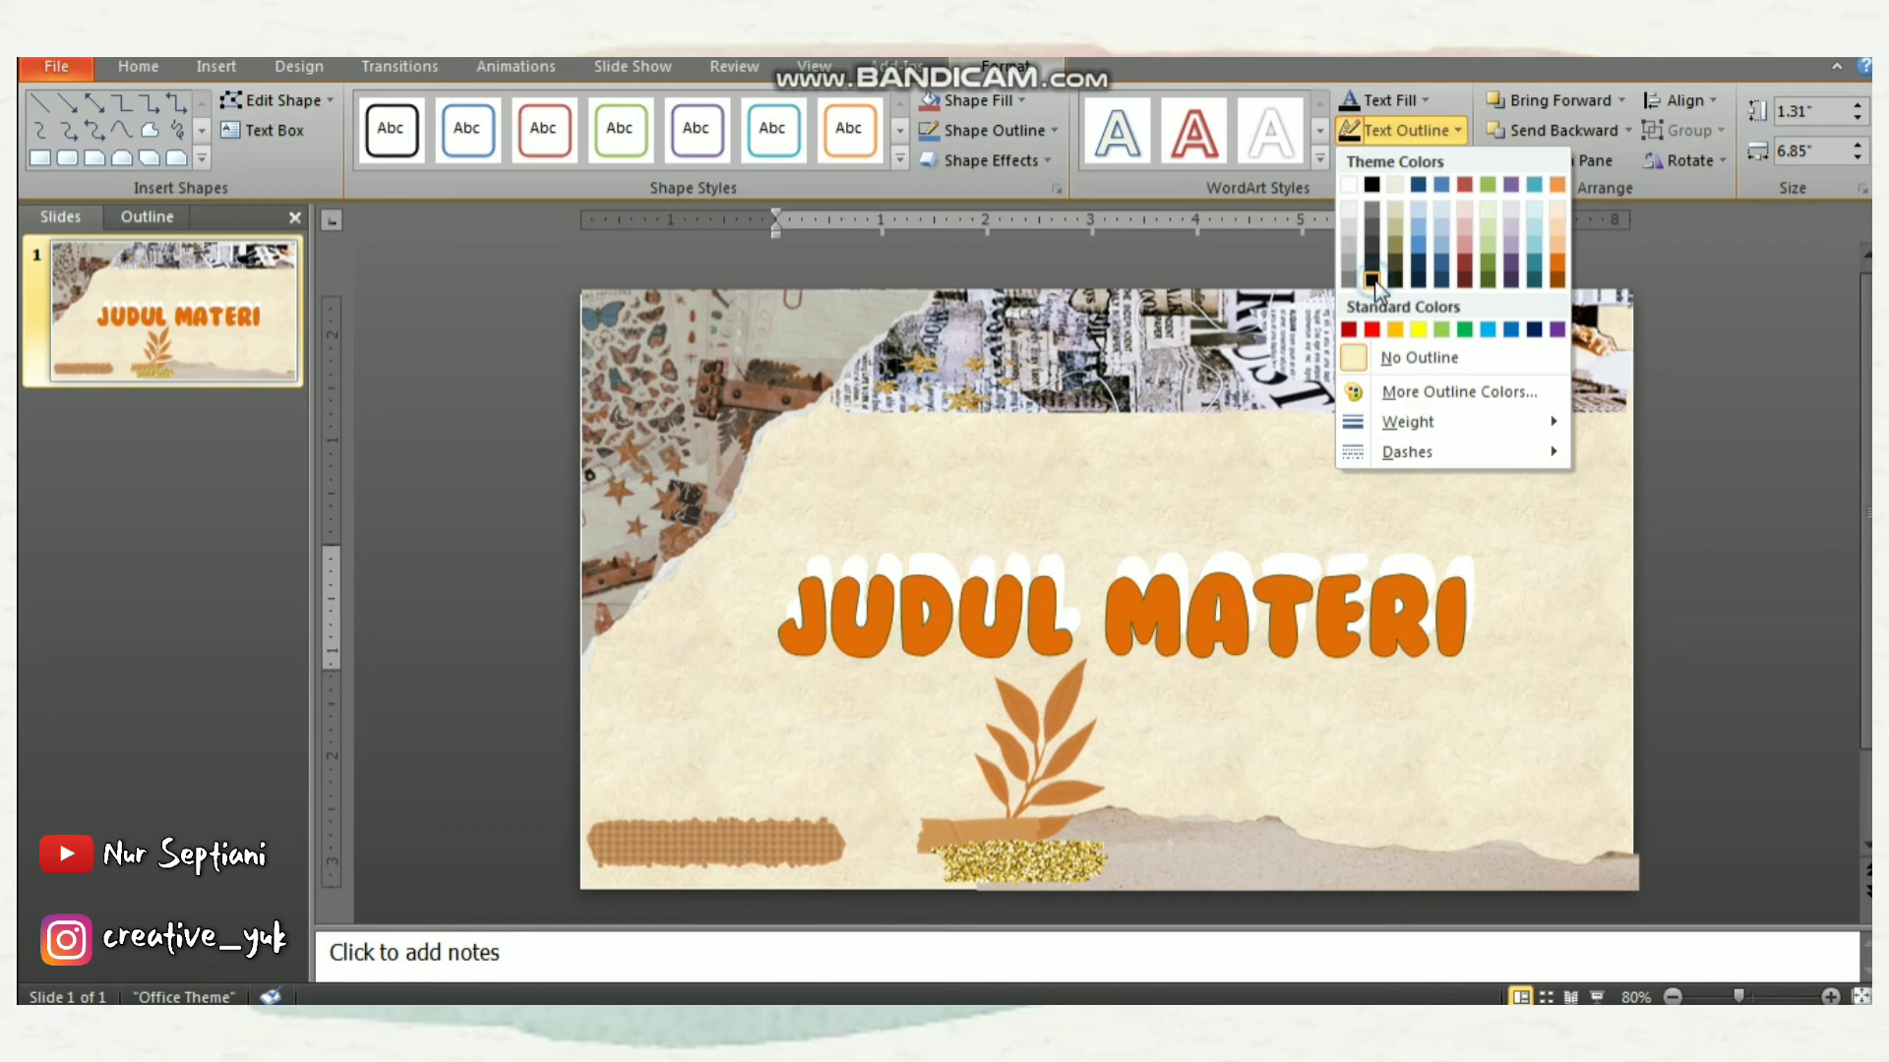
pyautogui.click(1394, 185)
pyautogui.click(1409, 134)
pyautogui.moveTo(1446, 422)
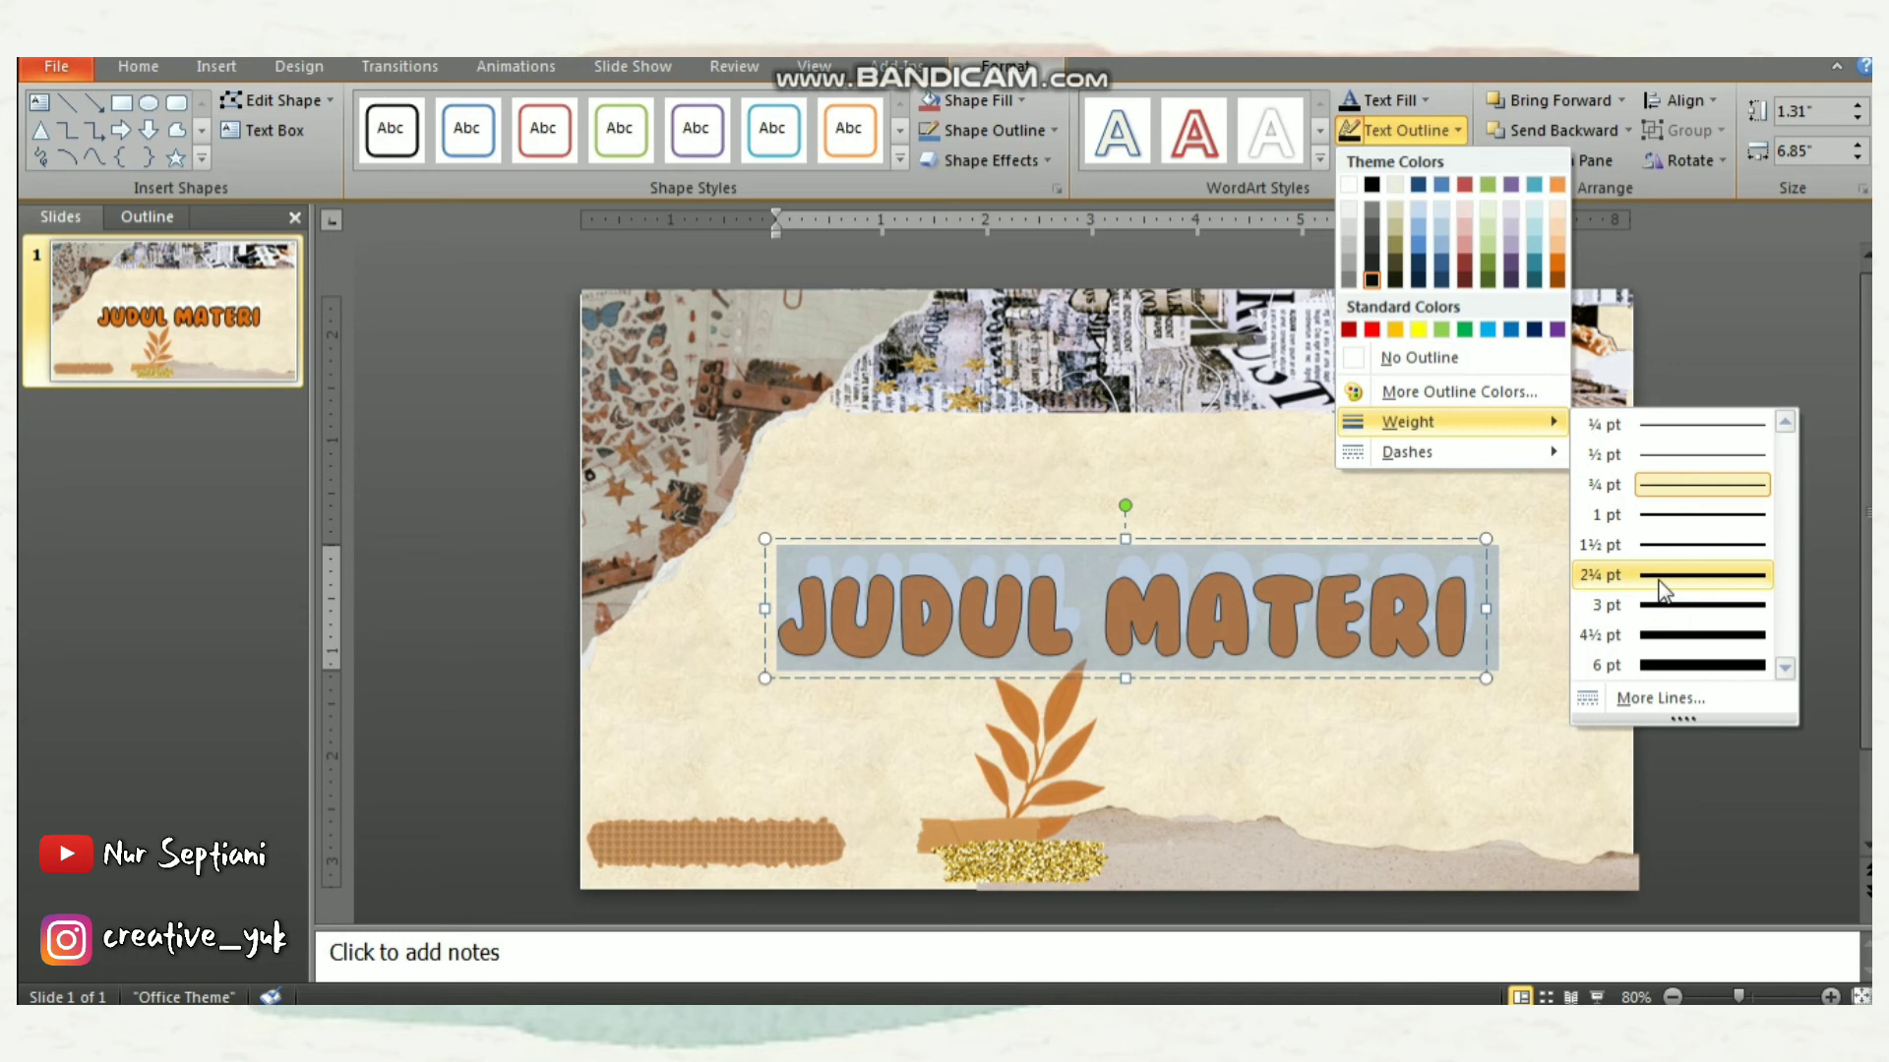
pyautogui.click(1663, 576)
pyautogui.click(1549, 462)
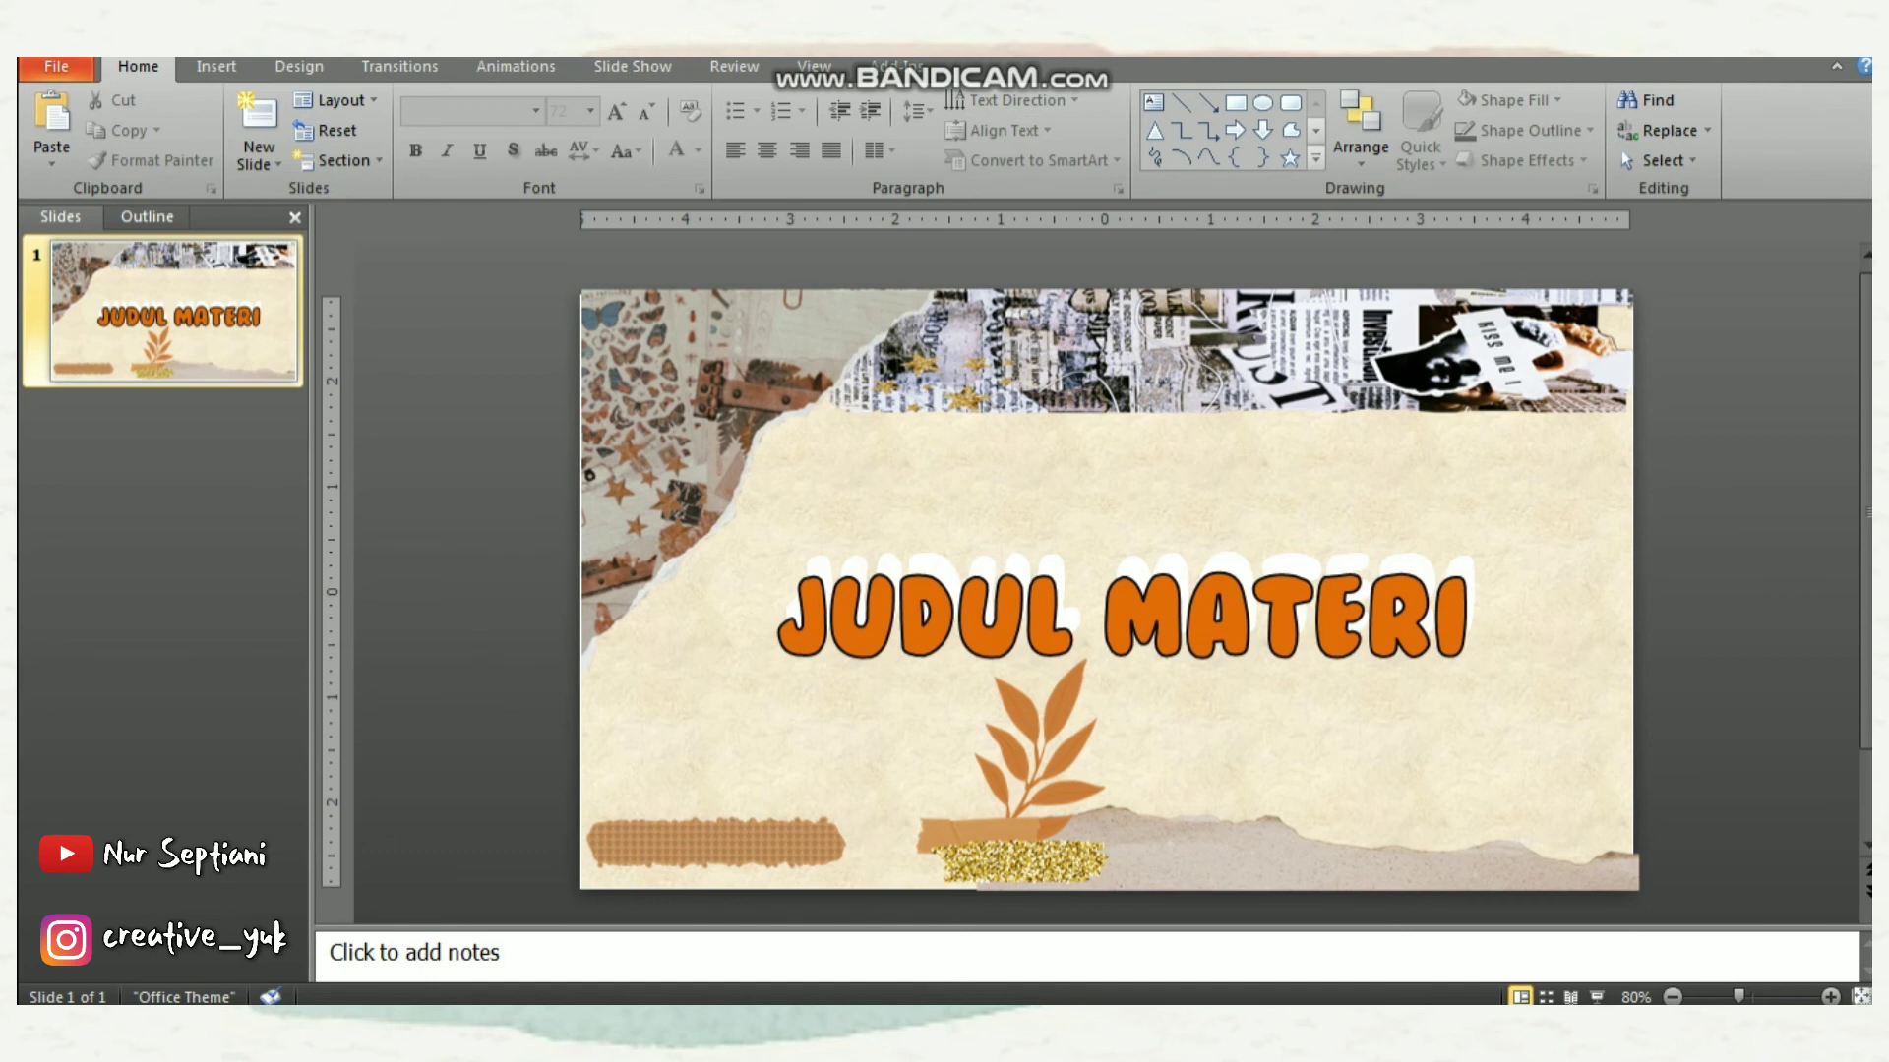
pyautogui.click(226, 320)
# Add a blank slide 2 and place the torn-paper picture in its top-left corner
pyautogui.press('Return')
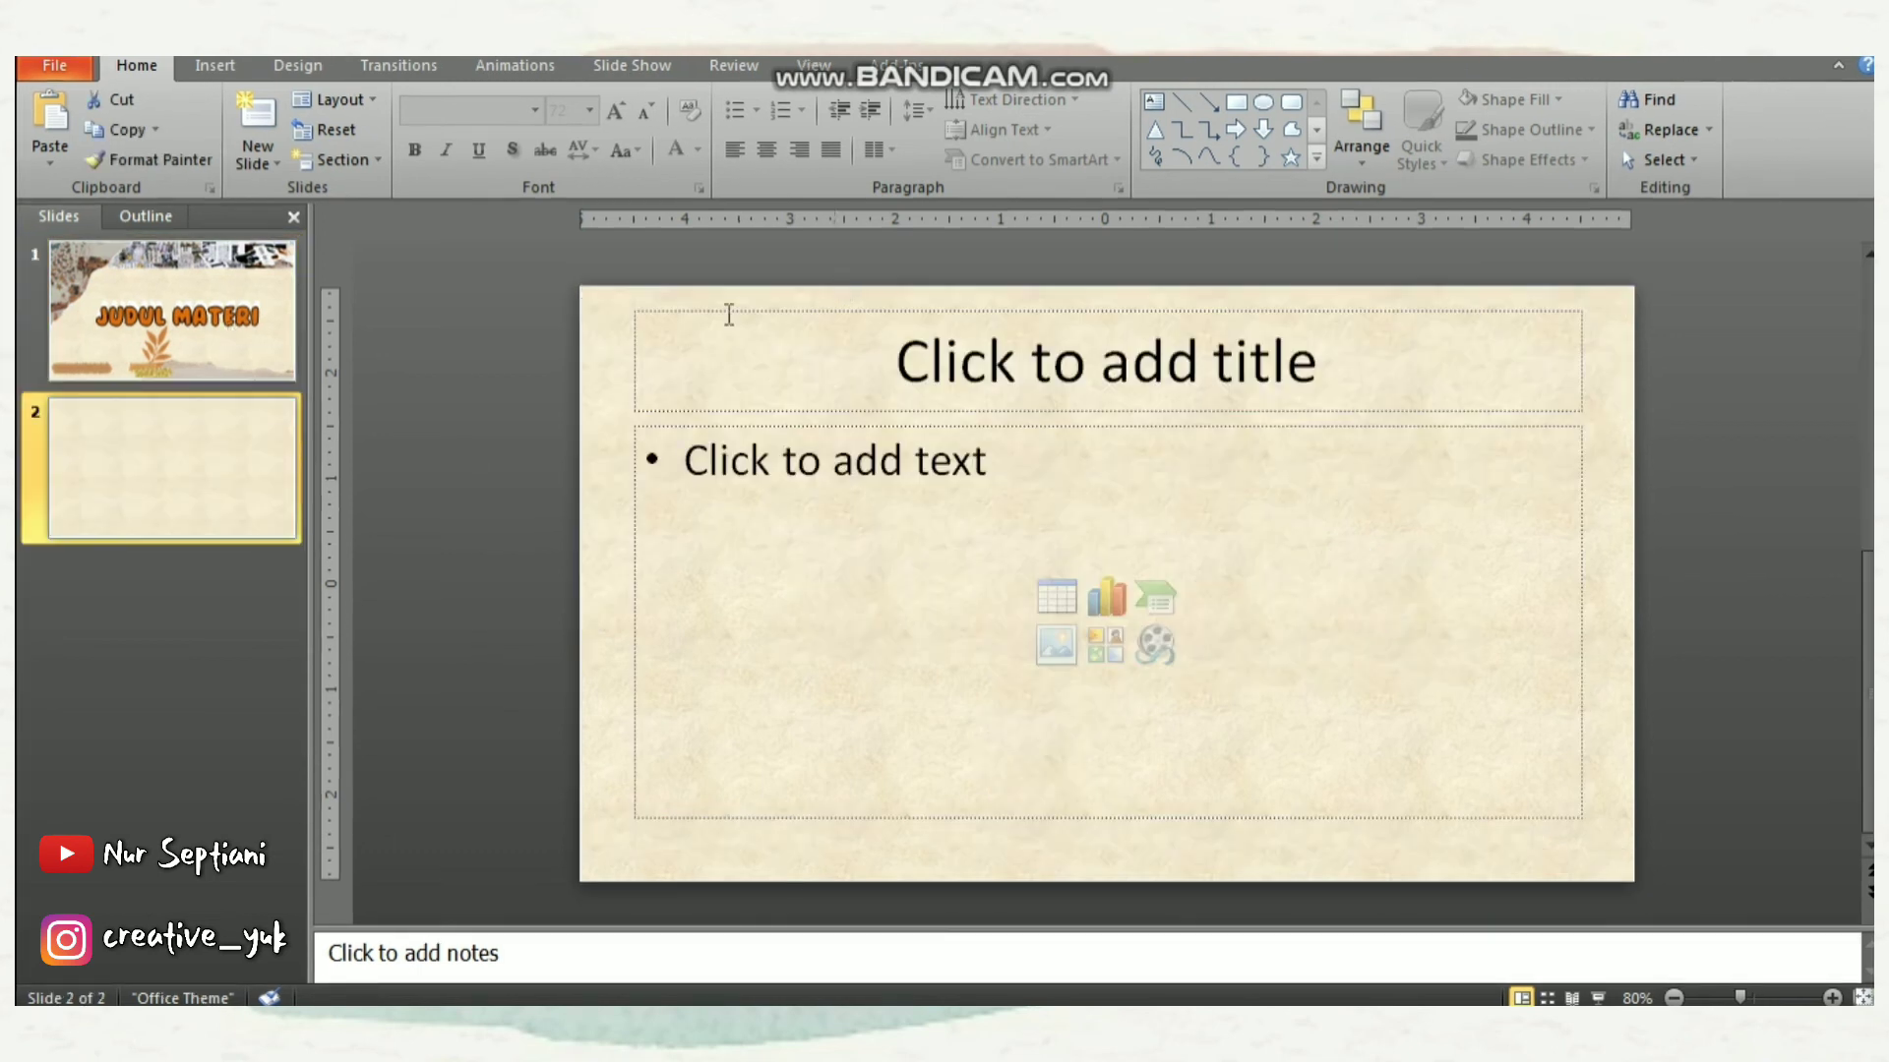
pyautogui.moveTo(1235, 704); pyautogui.dragTo(1655, 900)
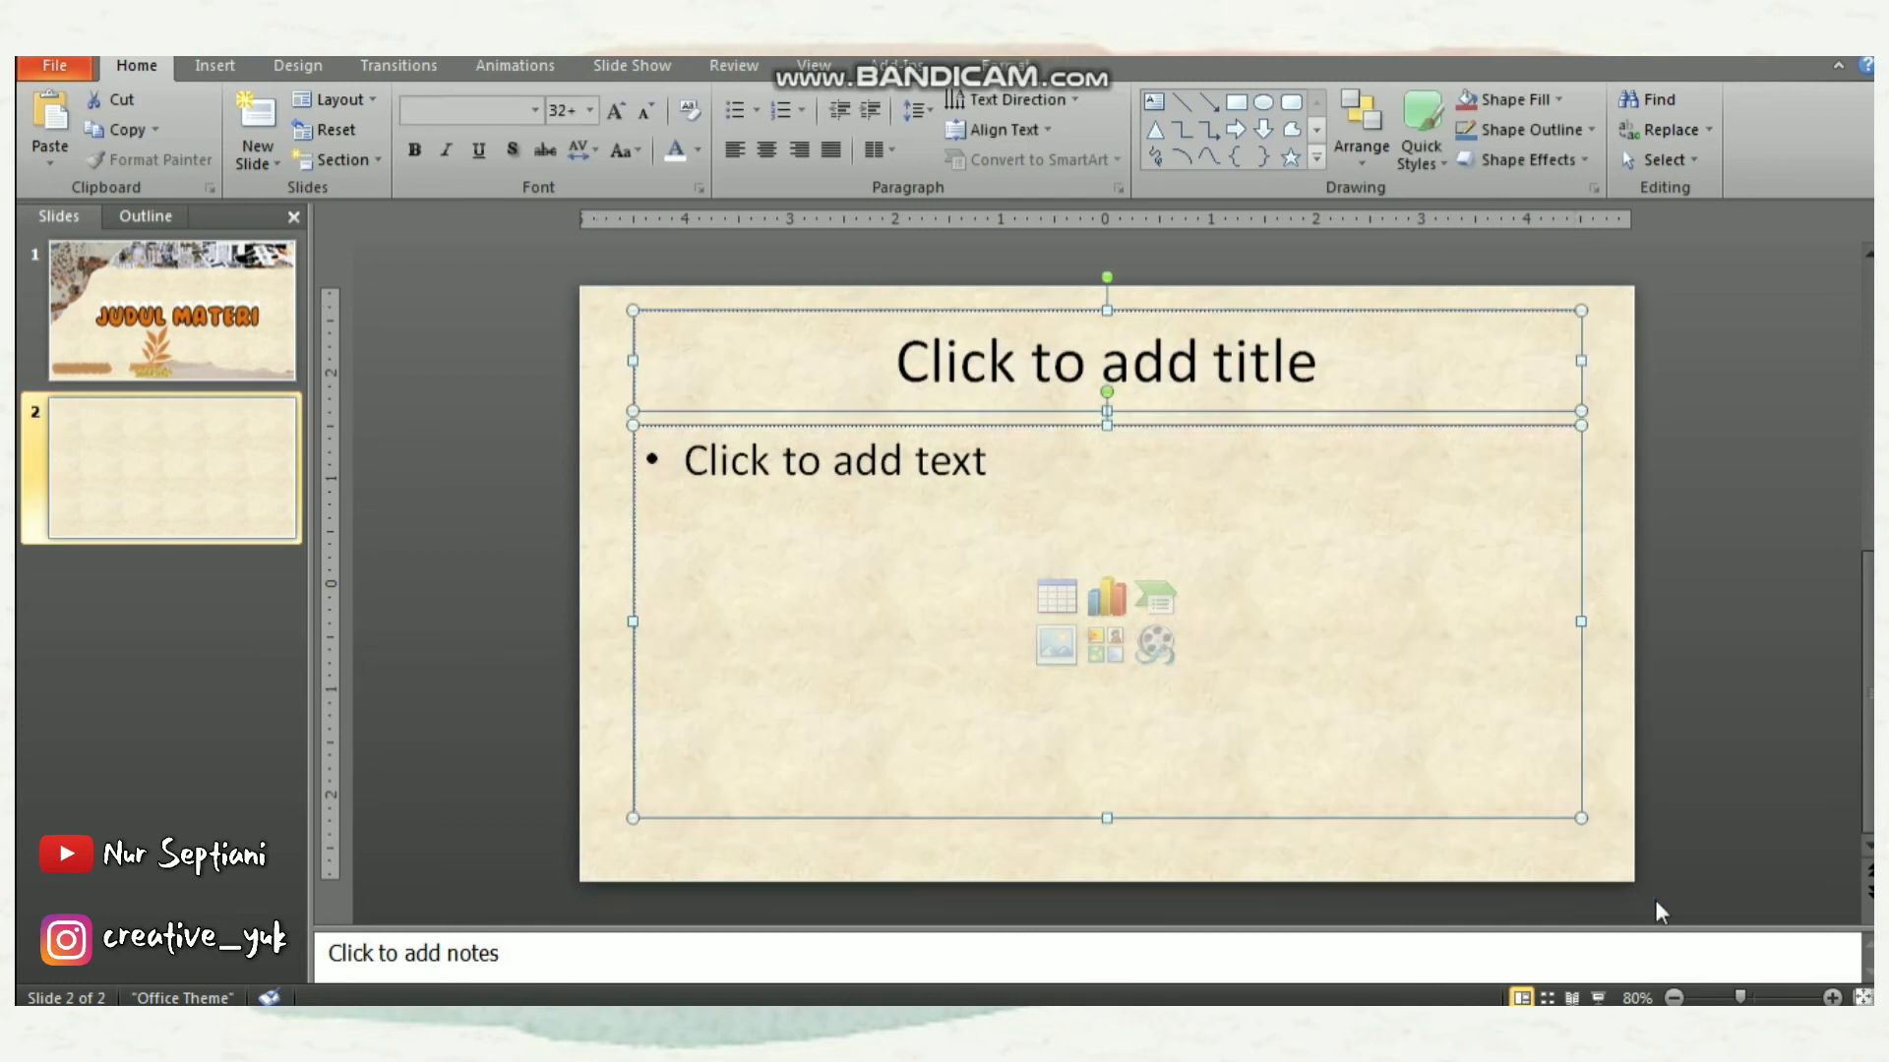
pyautogui.press('Delete')
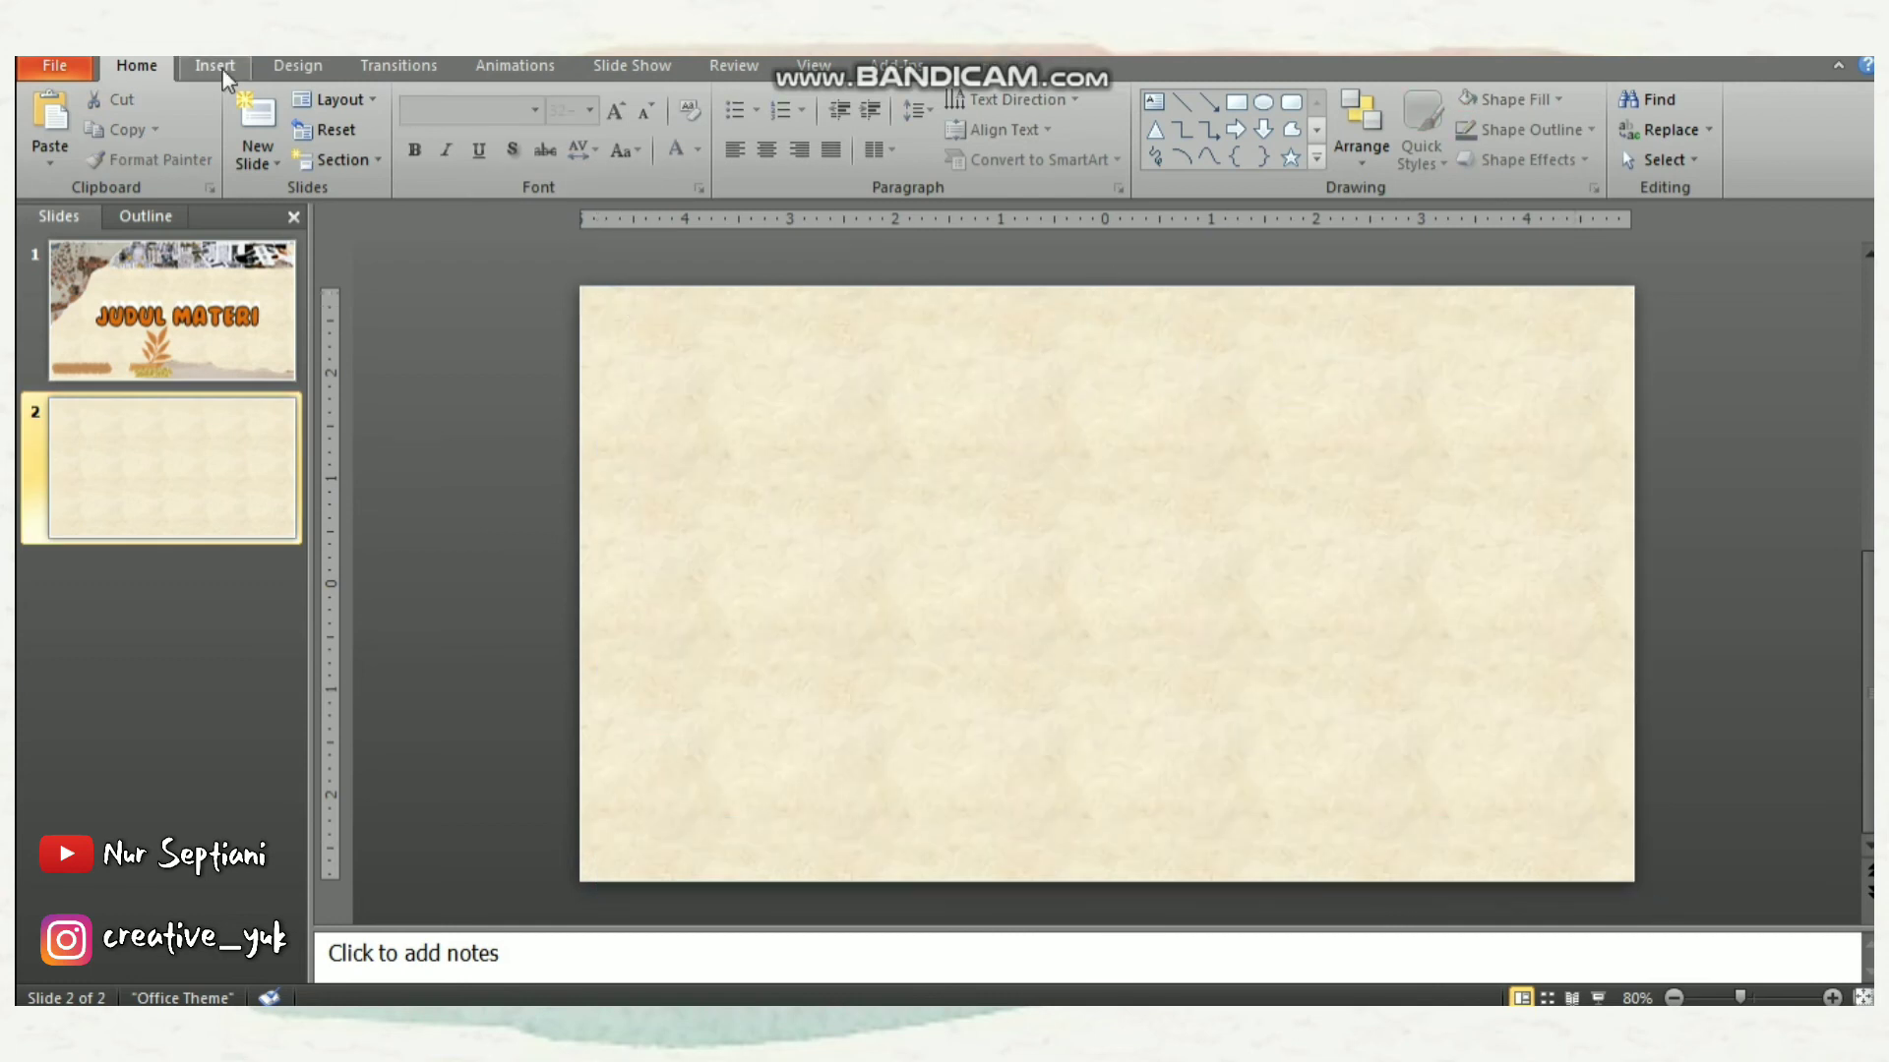
pyautogui.click(215, 65)
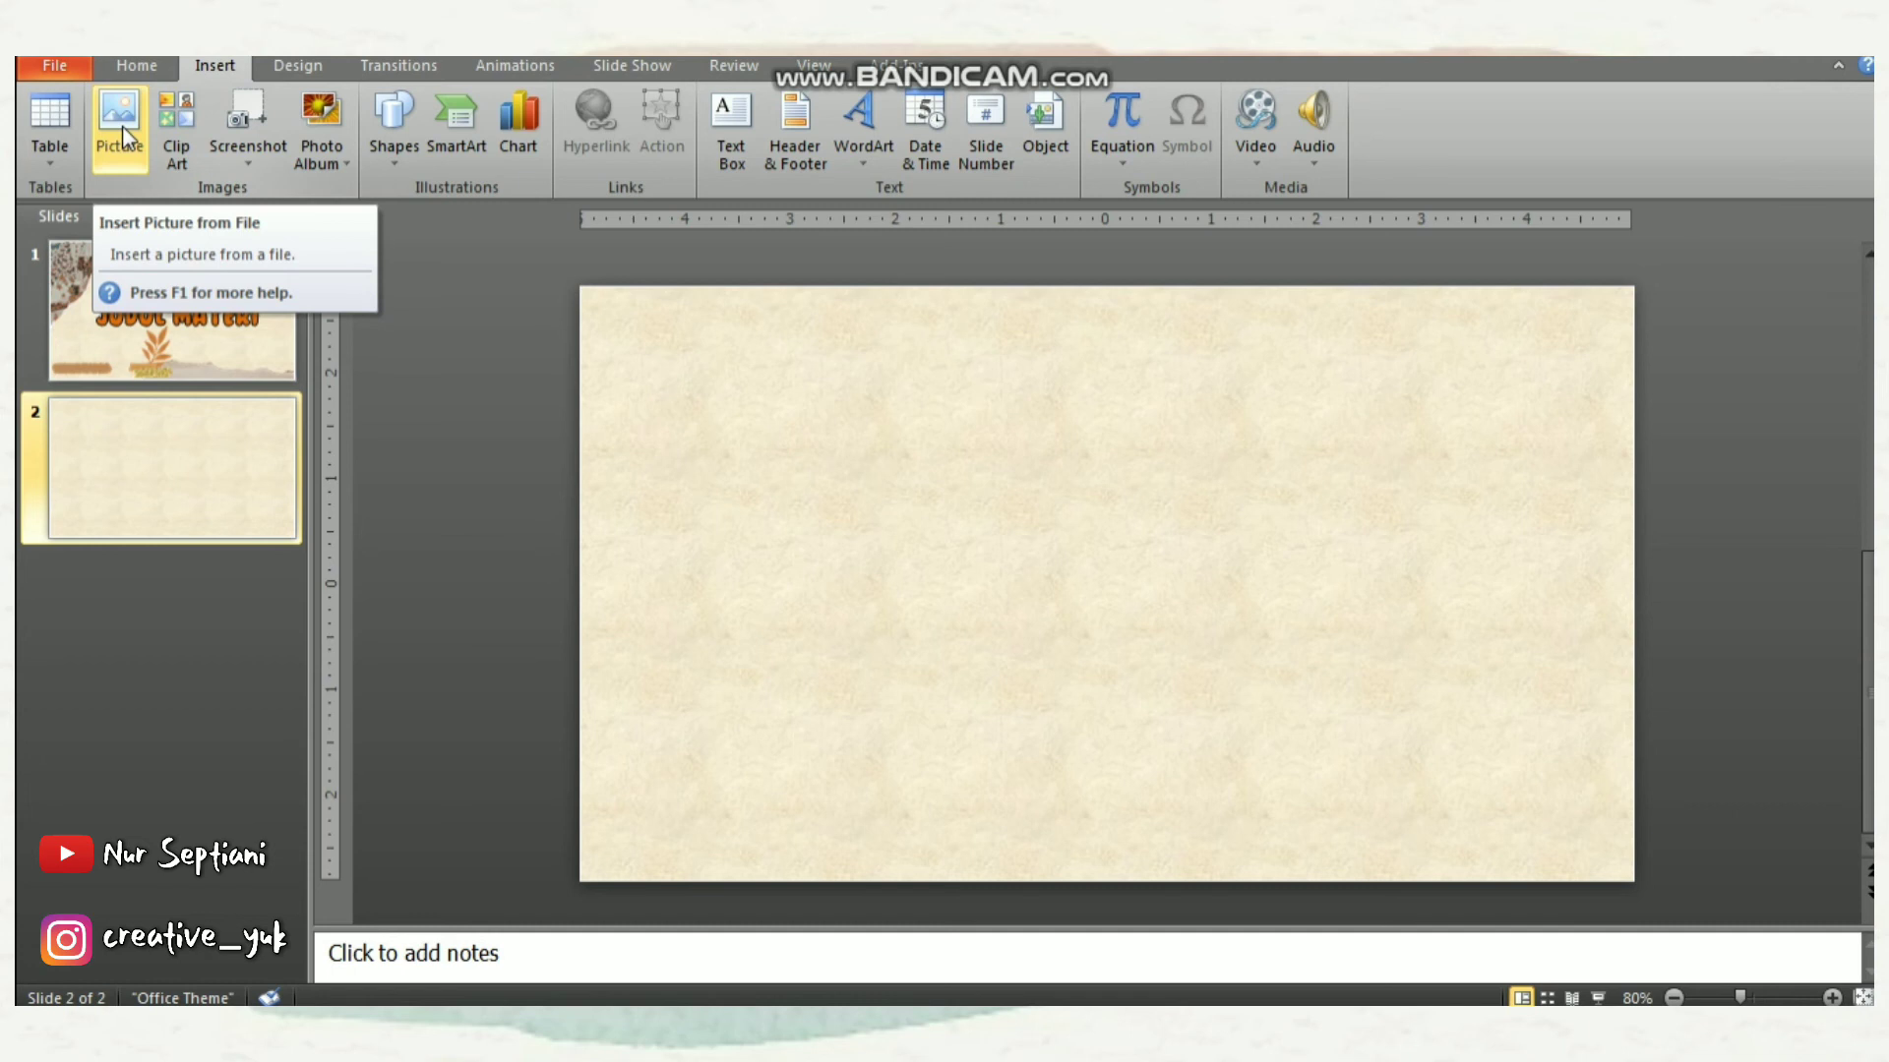
pyautogui.click(123, 133)
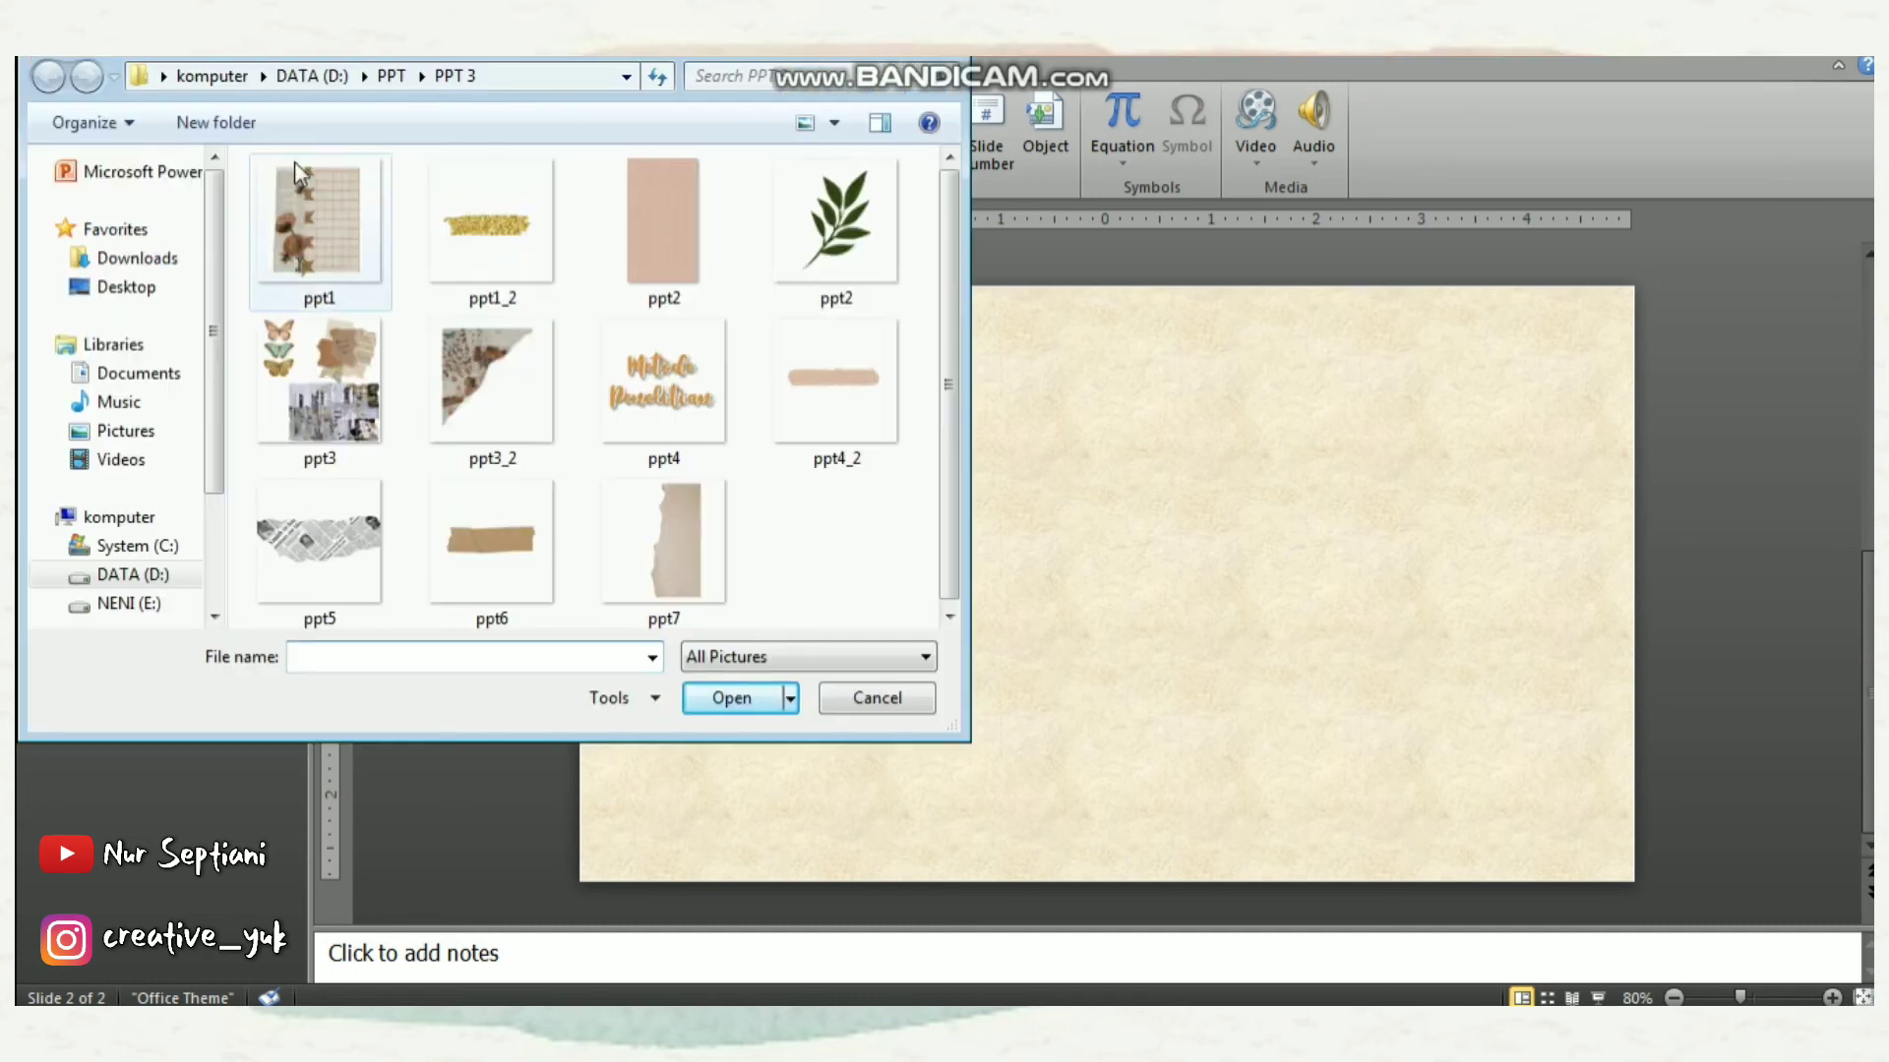
pyautogui.doubleClick(550, 290)
pyautogui.moveTo(1051, 497); pyautogui.dragTo(855, 447)
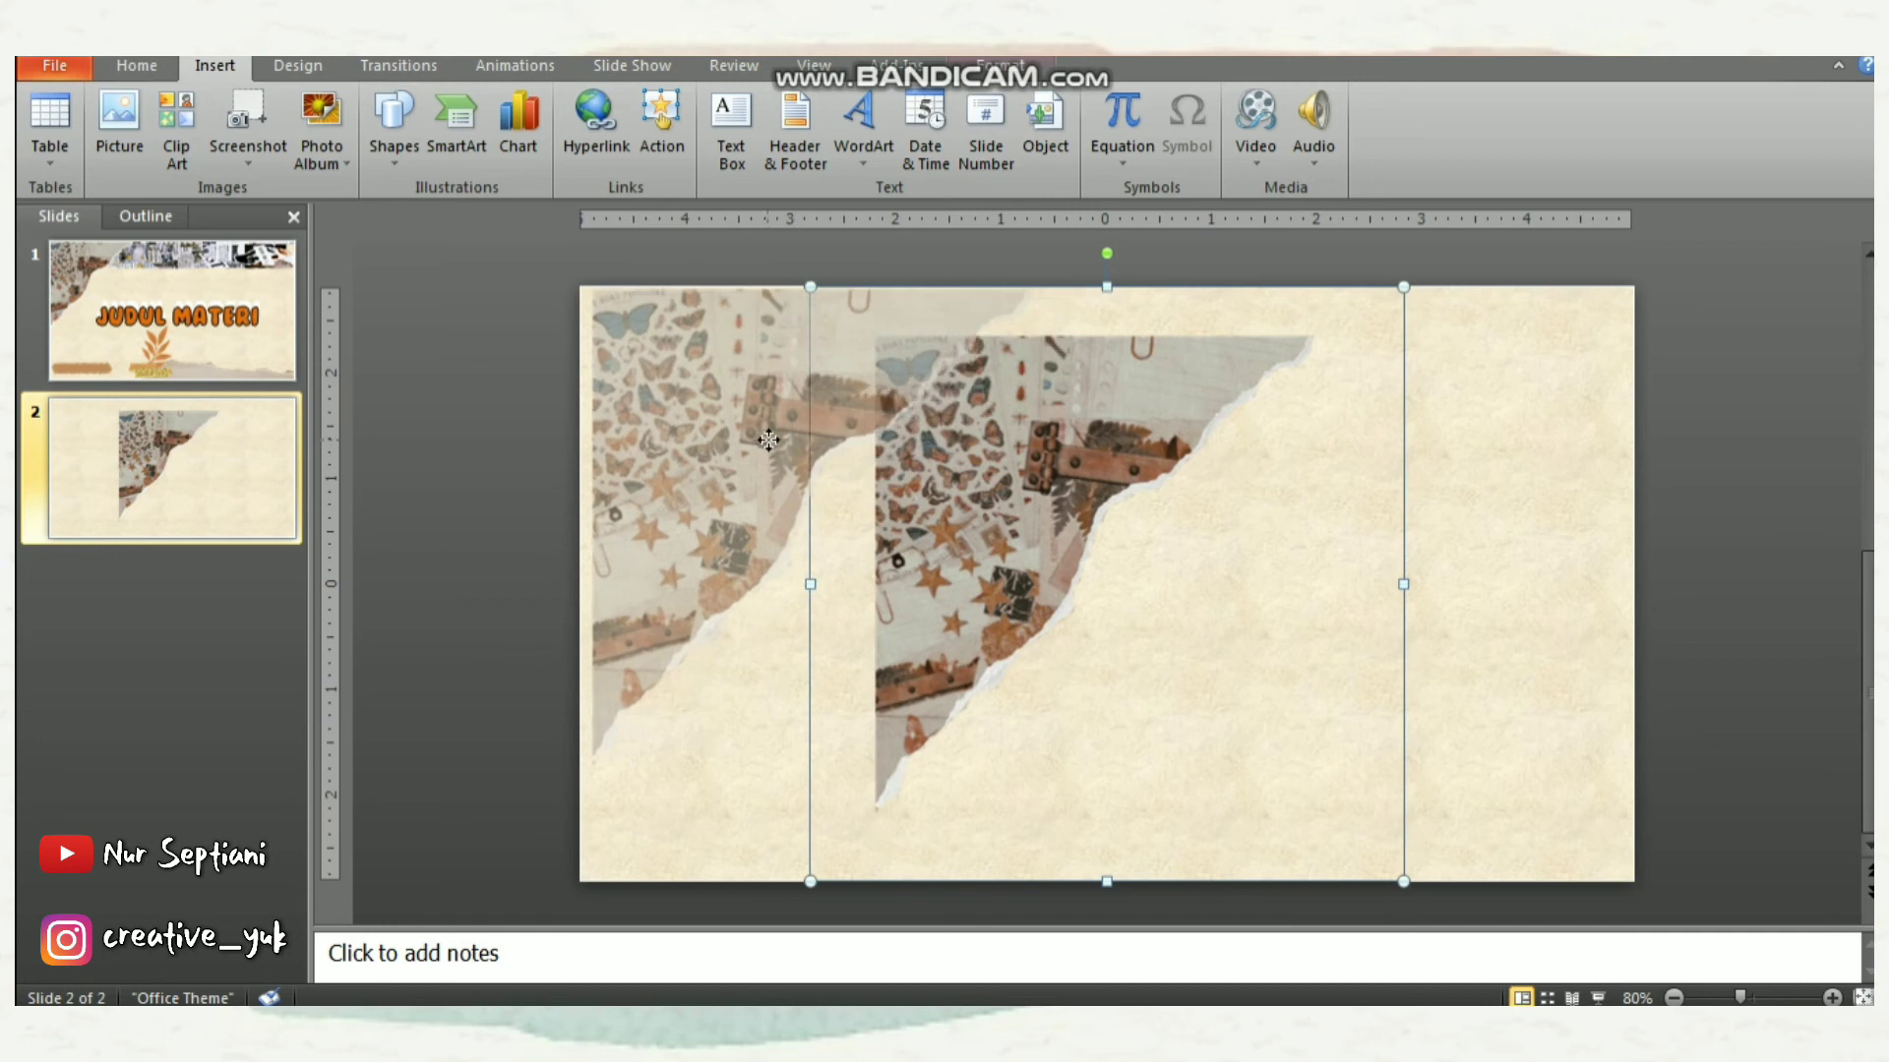
pyautogui.moveTo(856, 447); pyautogui.dragTo(762, 439)
pyautogui.press('Left')
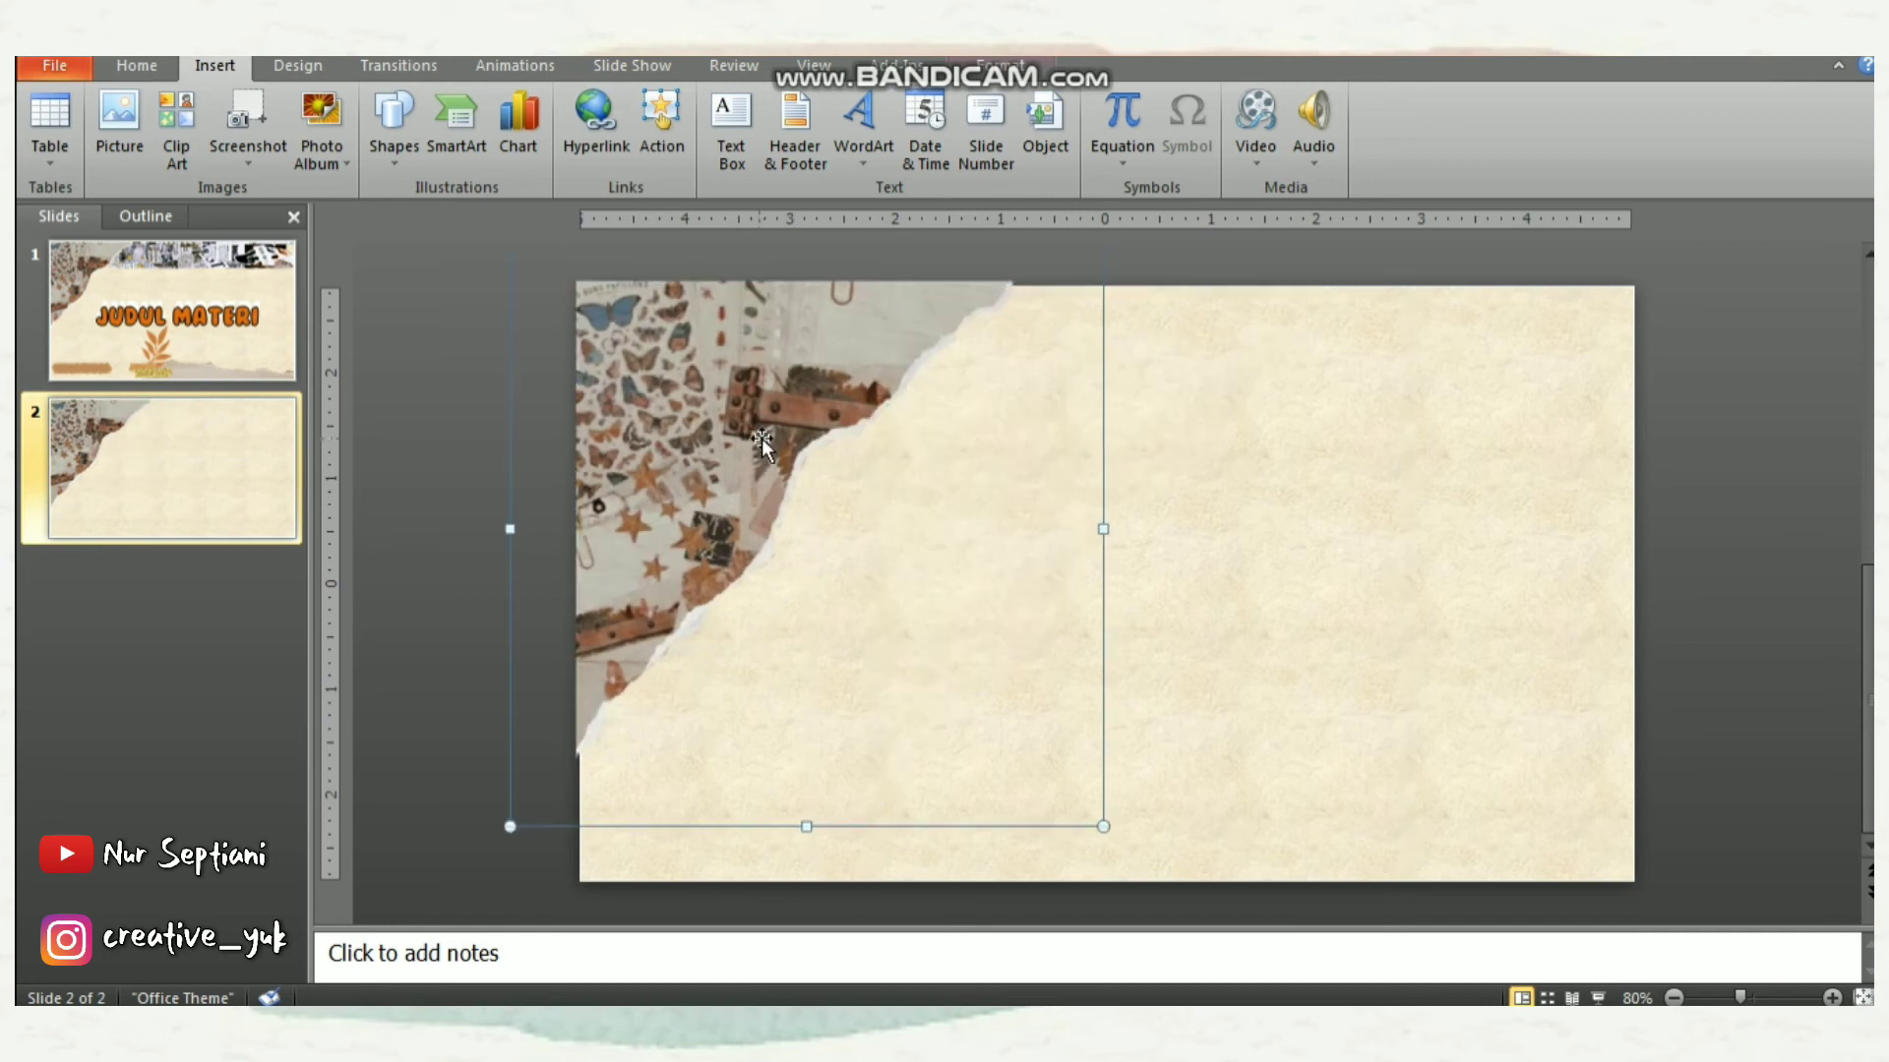
# Paste a copy of the torn-paper picture, rotate it right 90° twice, and tuck it bottom-right
pyautogui.hotkey('ctrl', 'v')
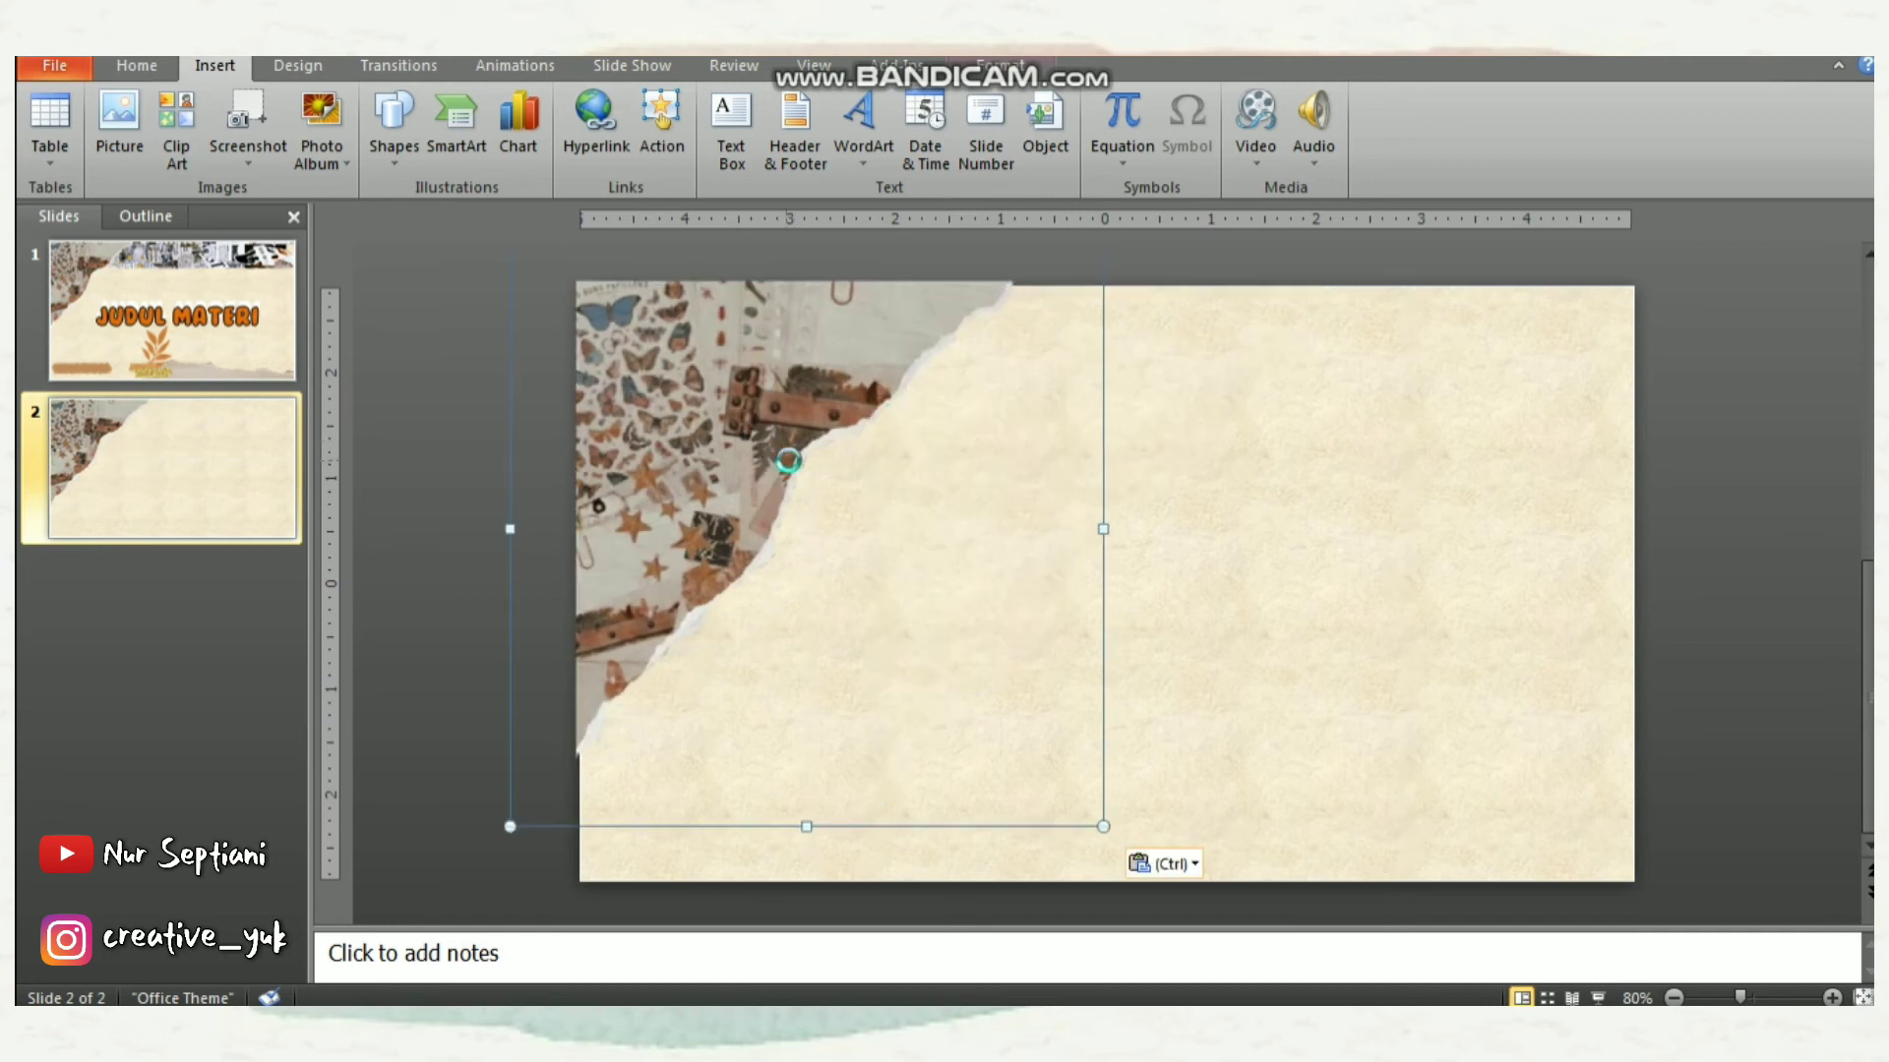
pyautogui.moveTo(816, 468); pyautogui.dragTo(1280, 470)
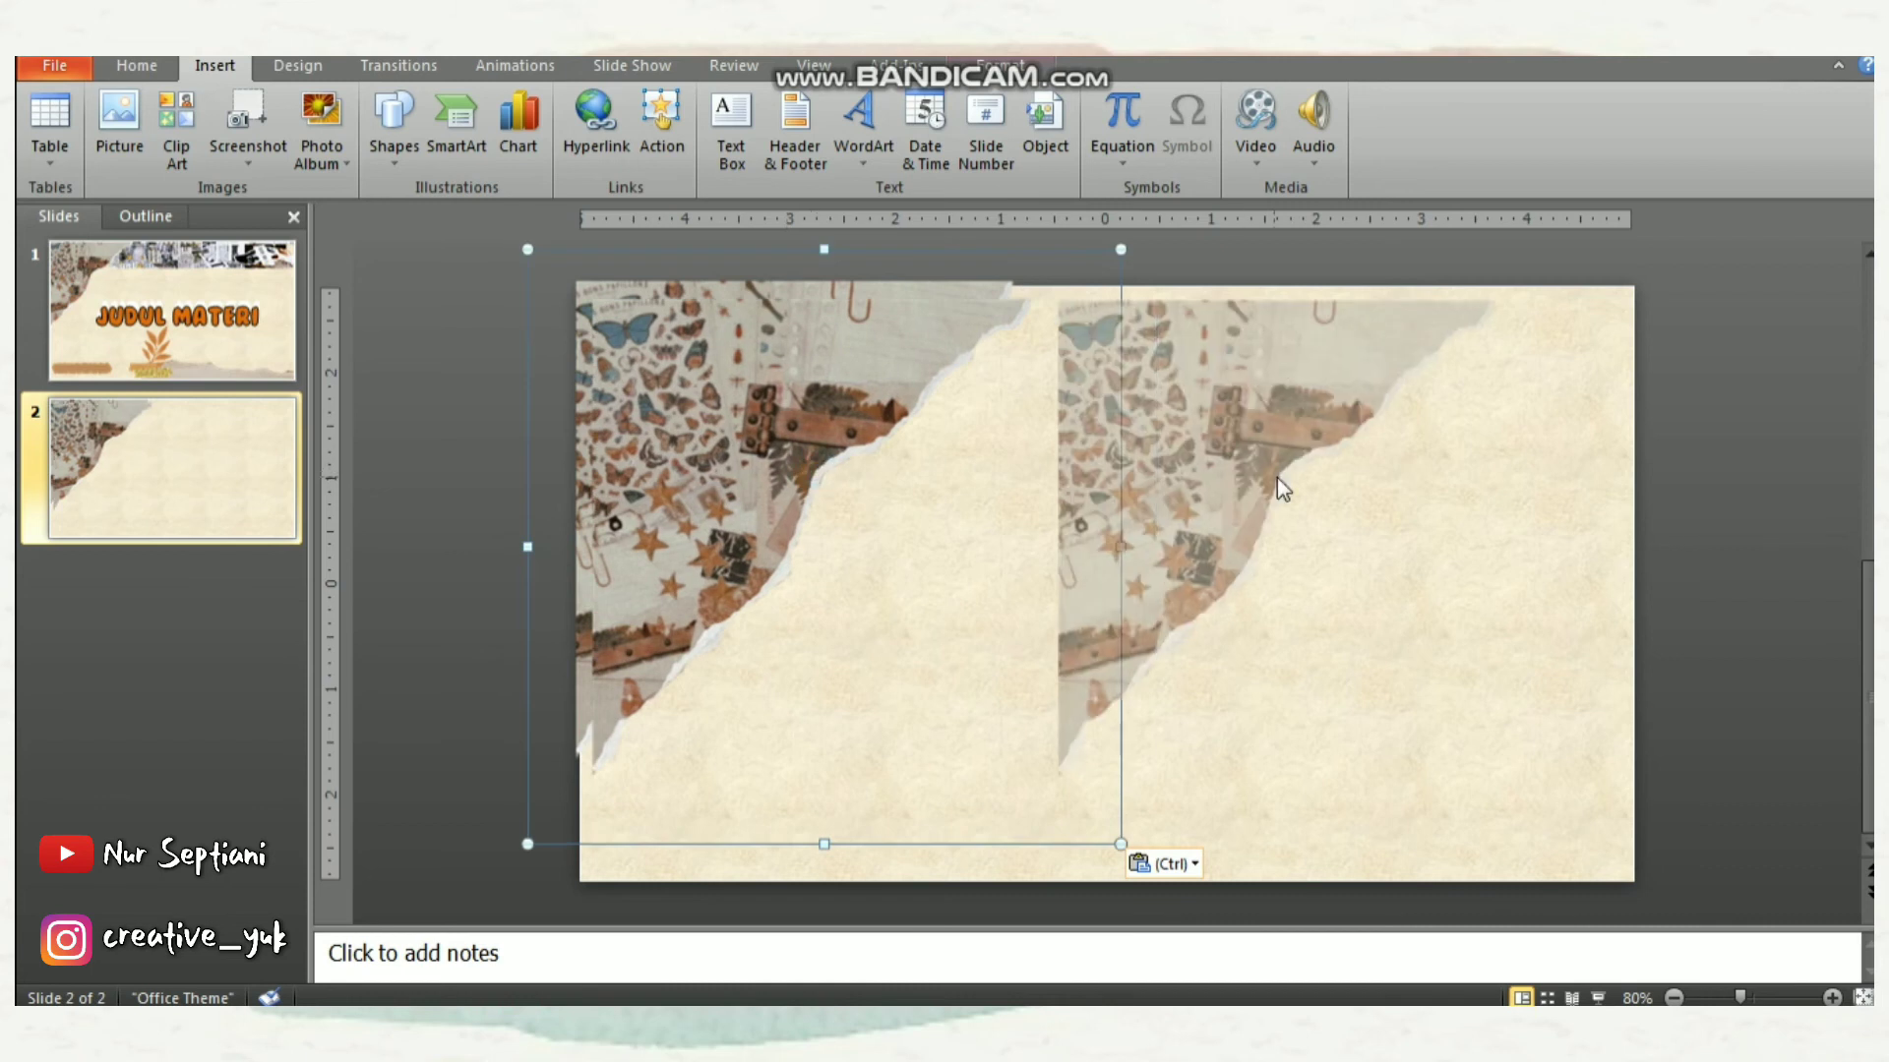
pyautogui.click(1000, 67)
pyautogui.click(1522, 159)
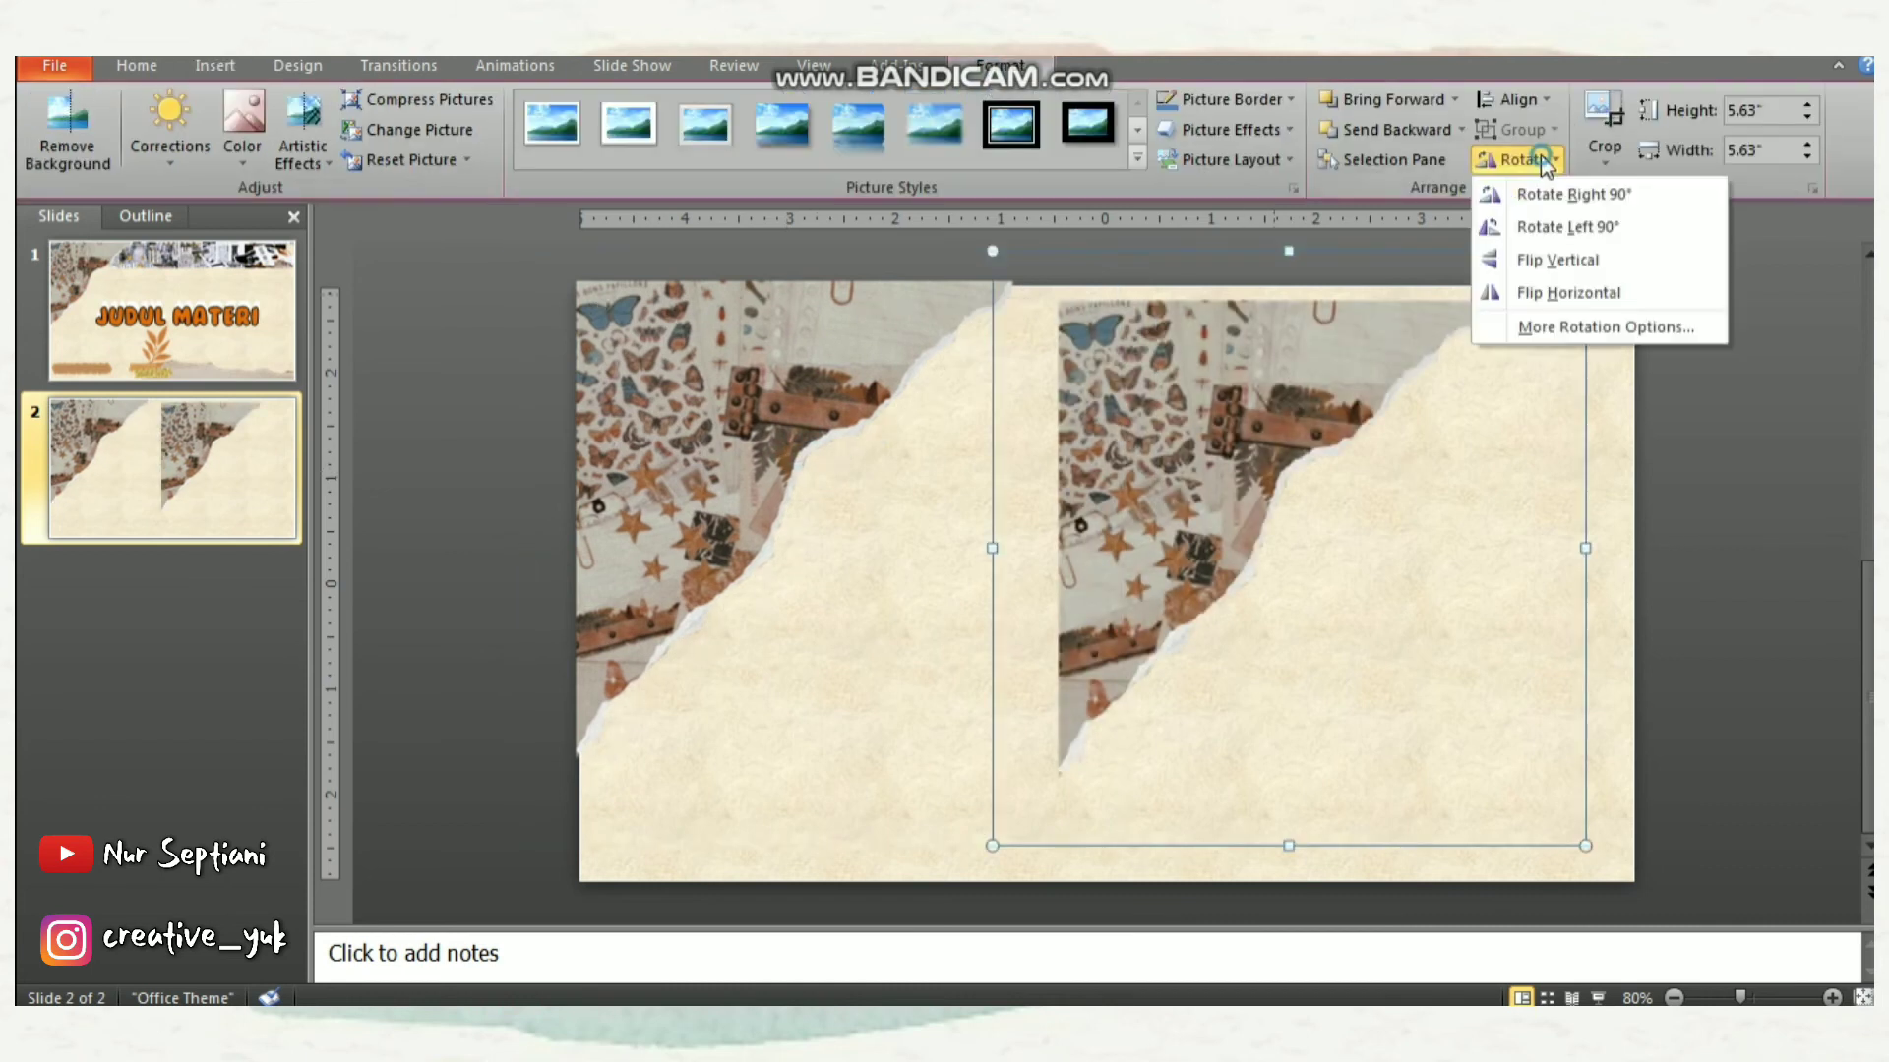
pyautogui.click(1530, 182)
pyautogui.click(1520, 162)
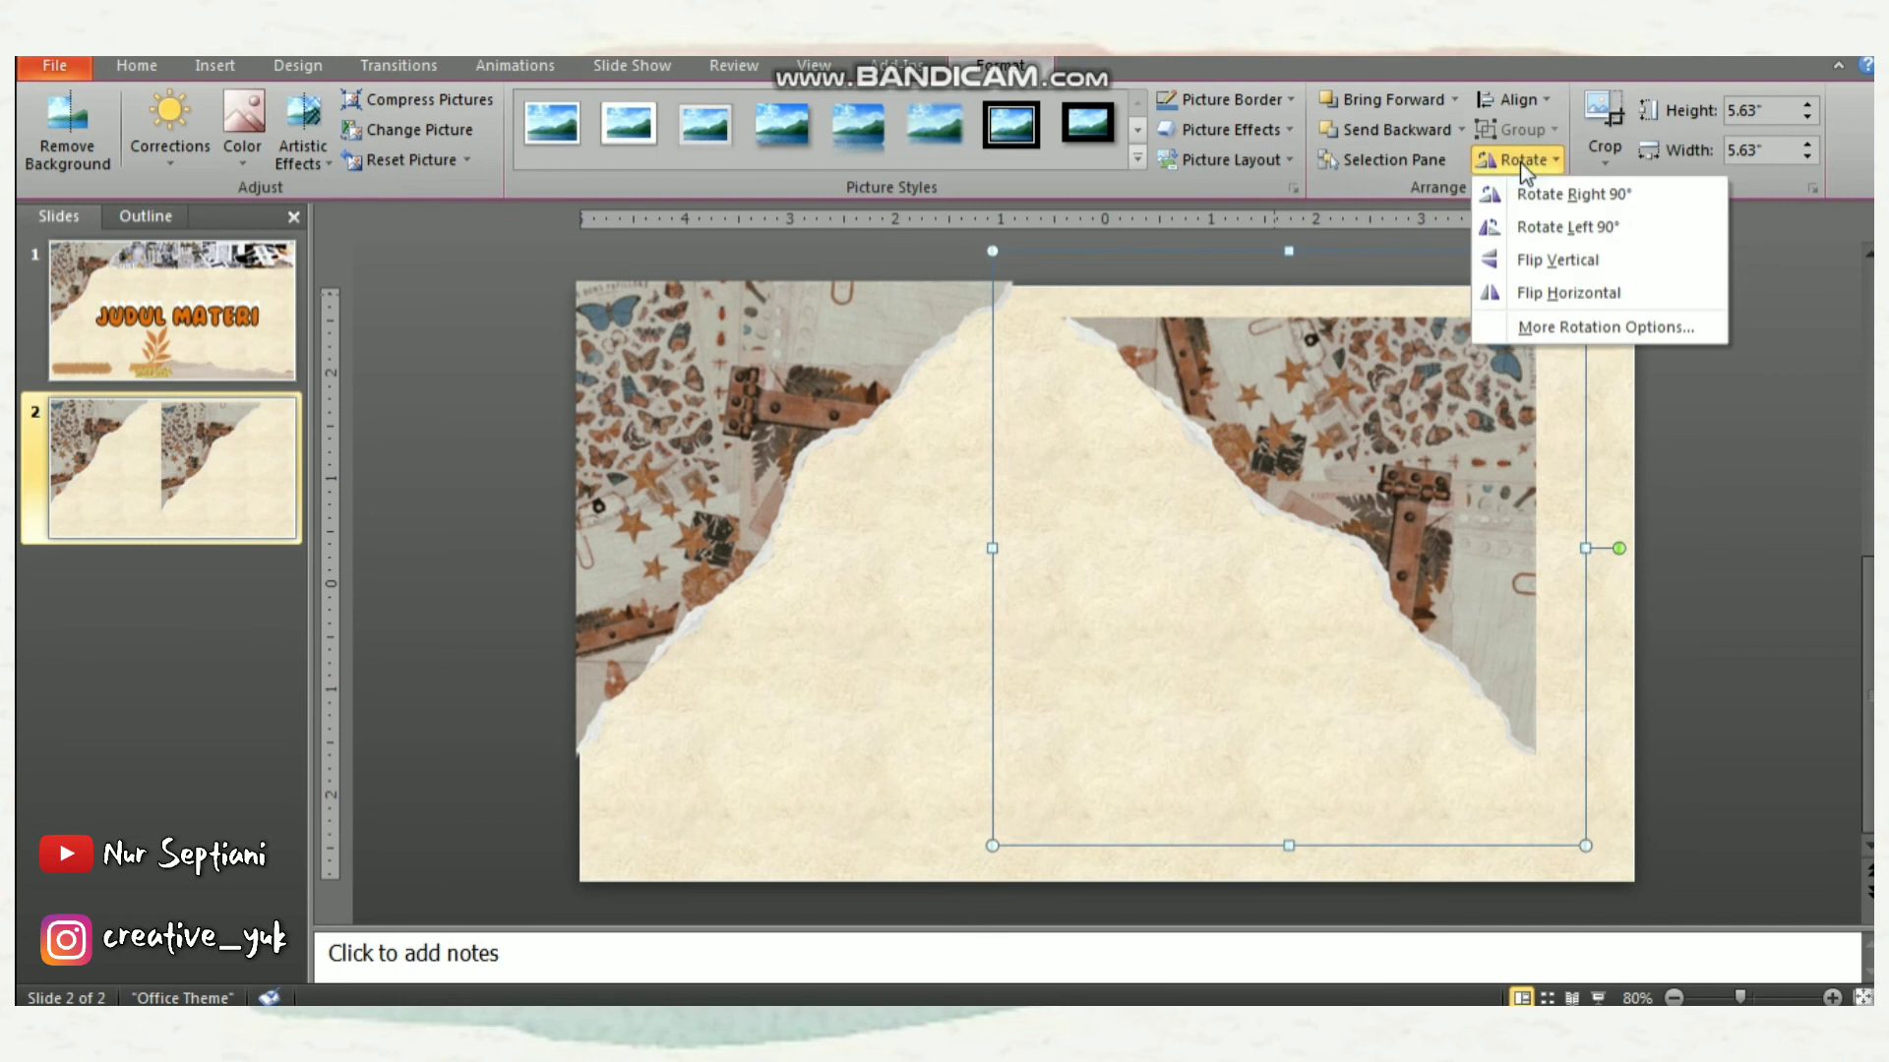
pyautogui.click(1522, 194)
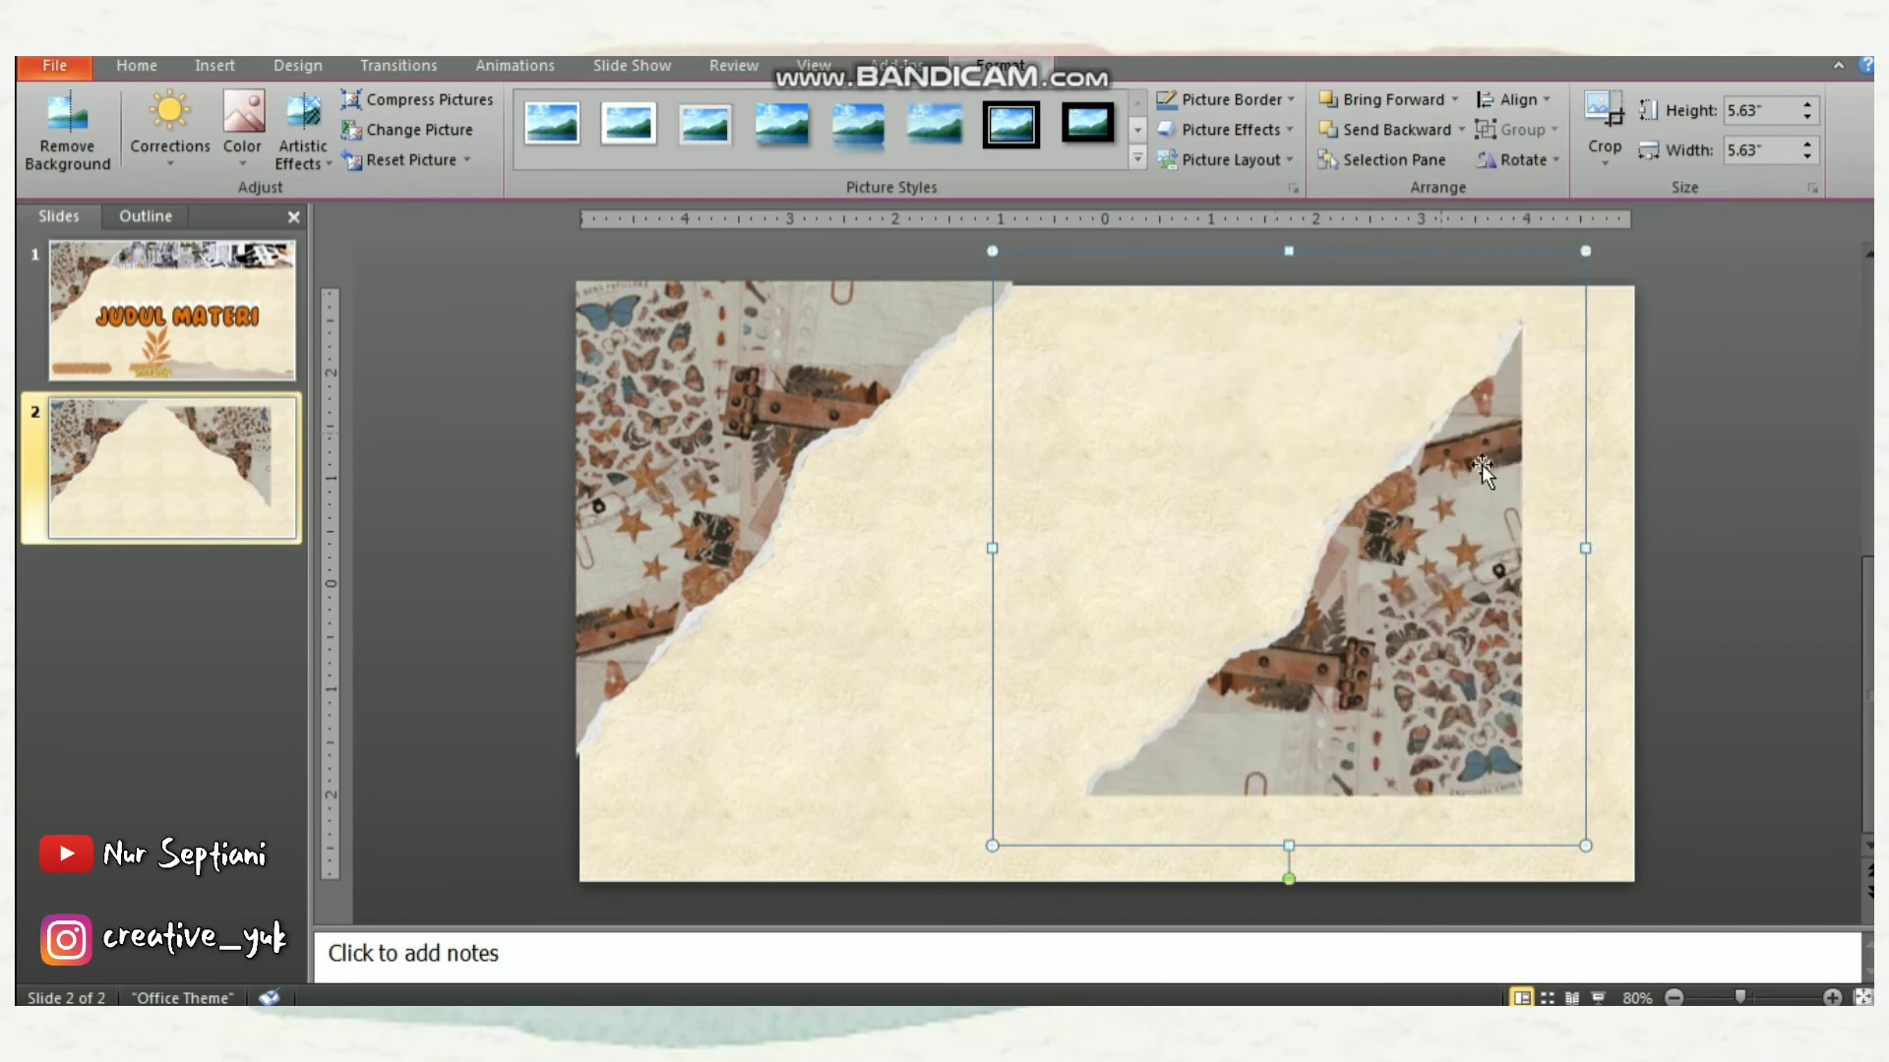
pyautogui.moveTo(1529, 542); pyautogui.dragTo(1580, 576)
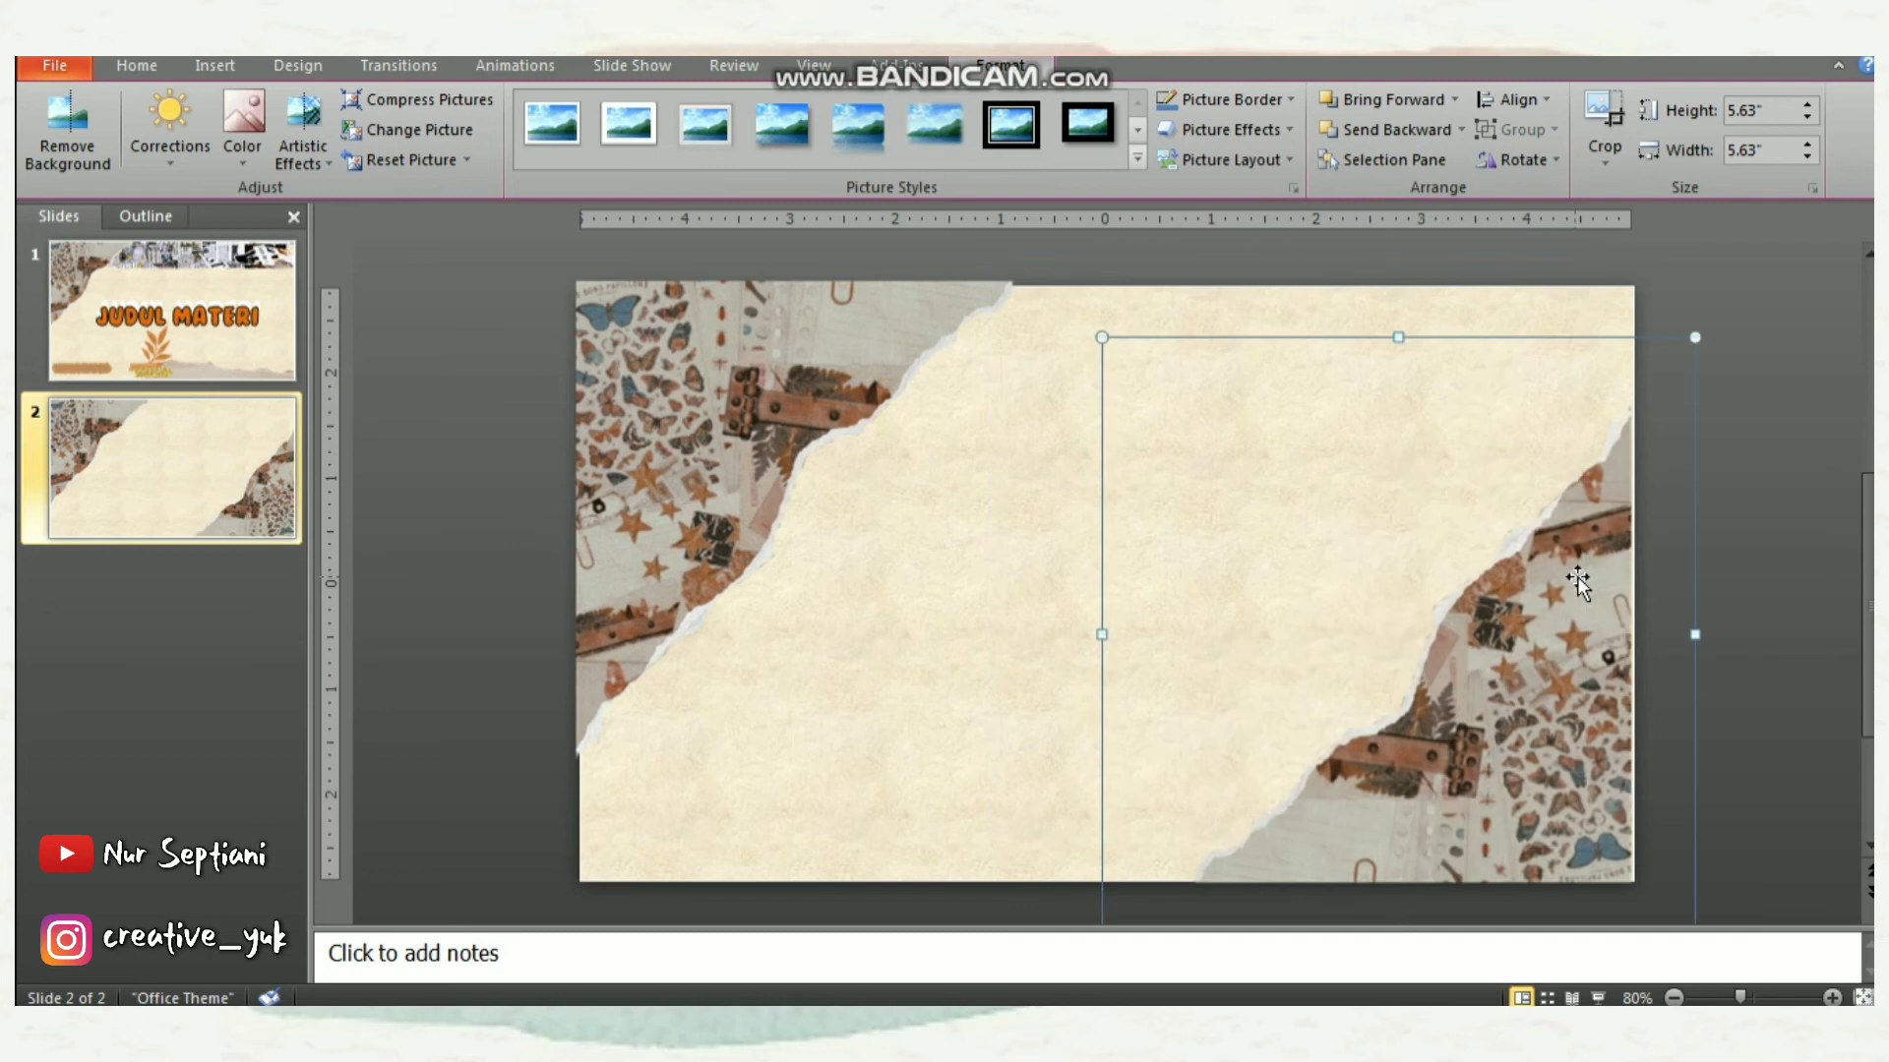
pyautogui.click(1778, 425)
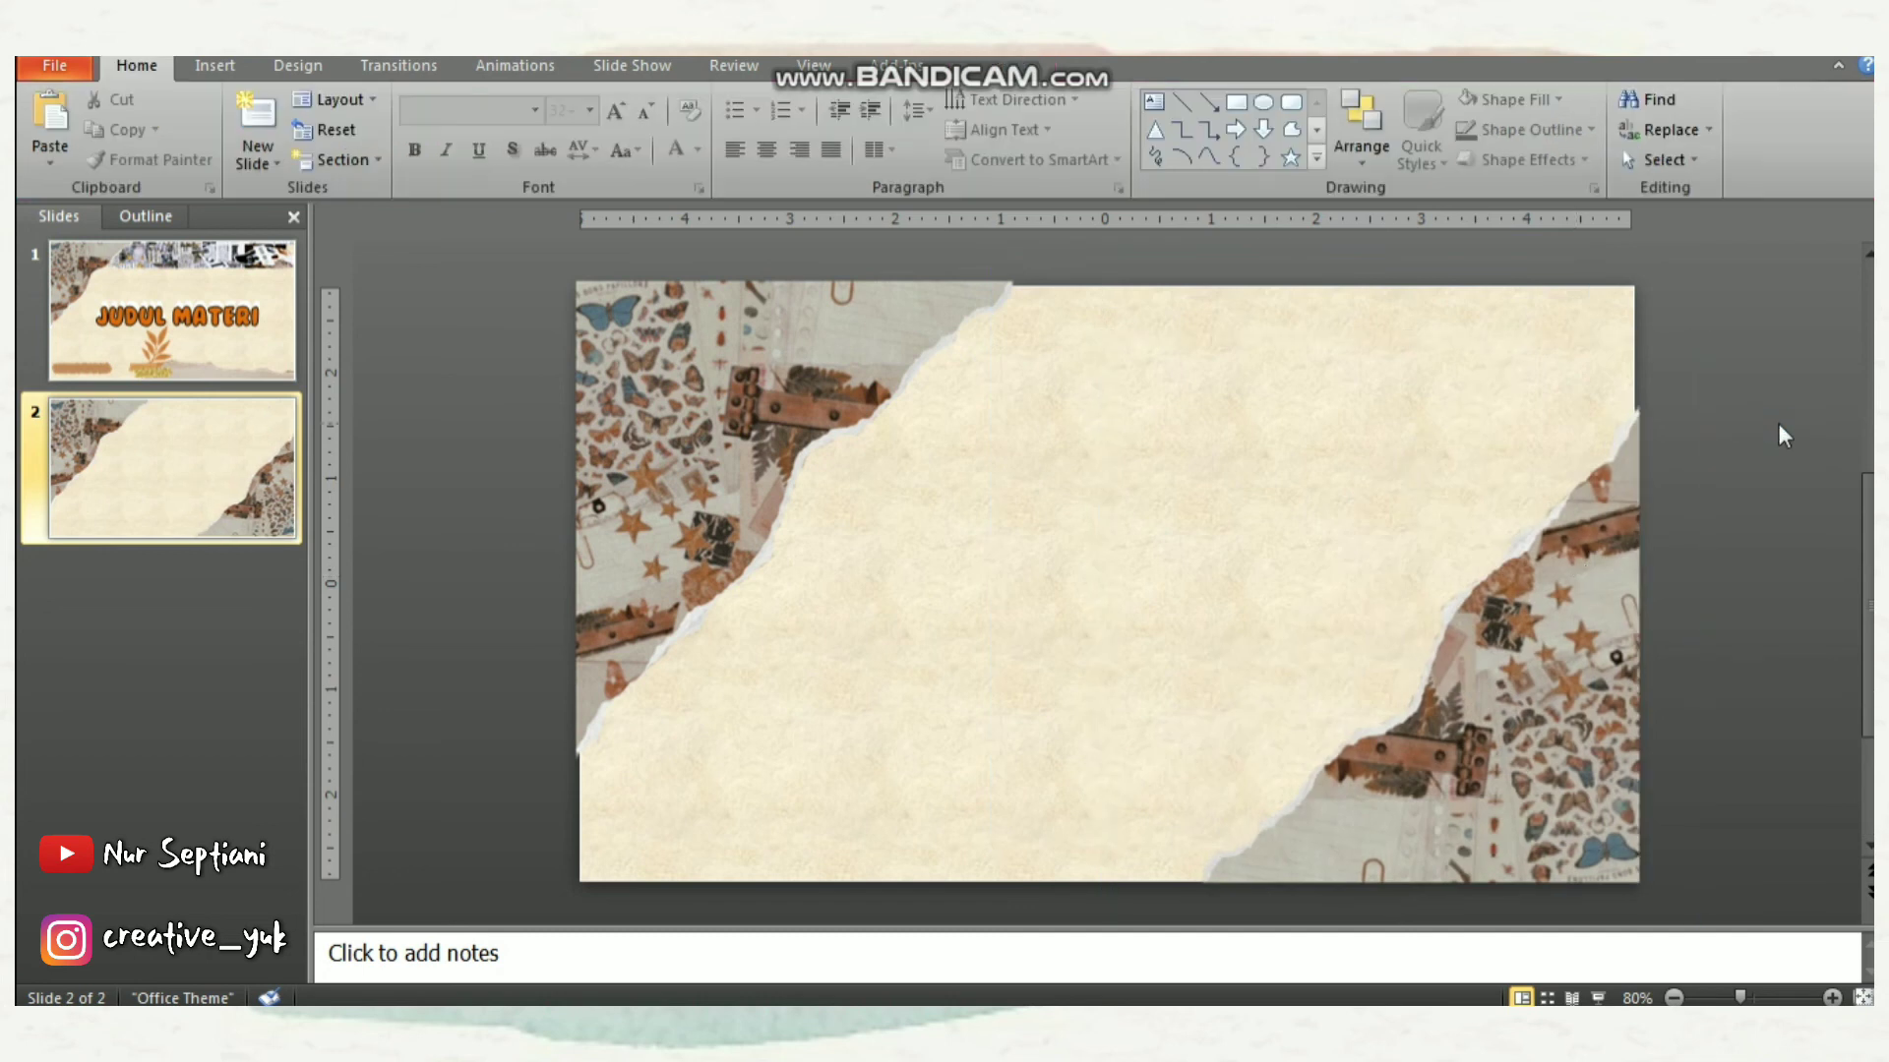
# Insert the ppt4_2 tape strip at the slide's top right, enlarged to 6.88 inches
pyautogui.click(217, 65)
pyautogui.click(131, 120)
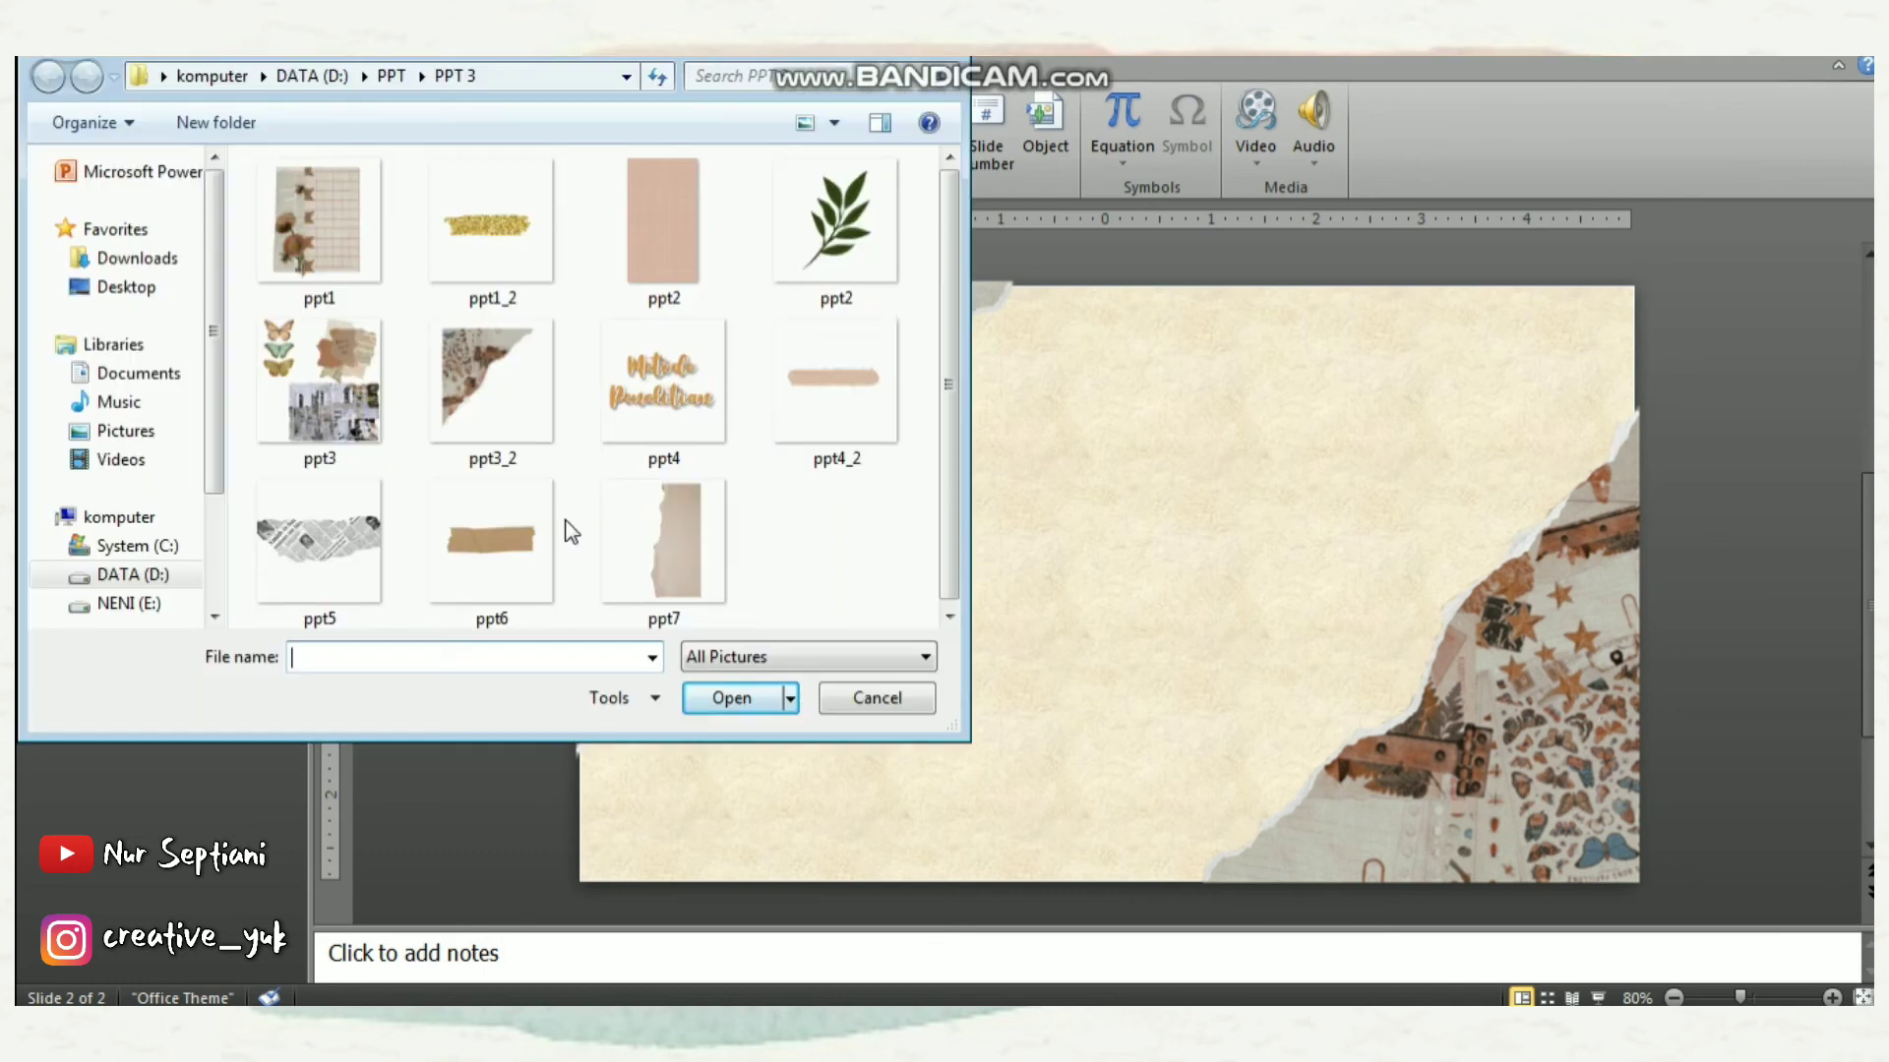
pyautogui.doubleClick(832, 413)
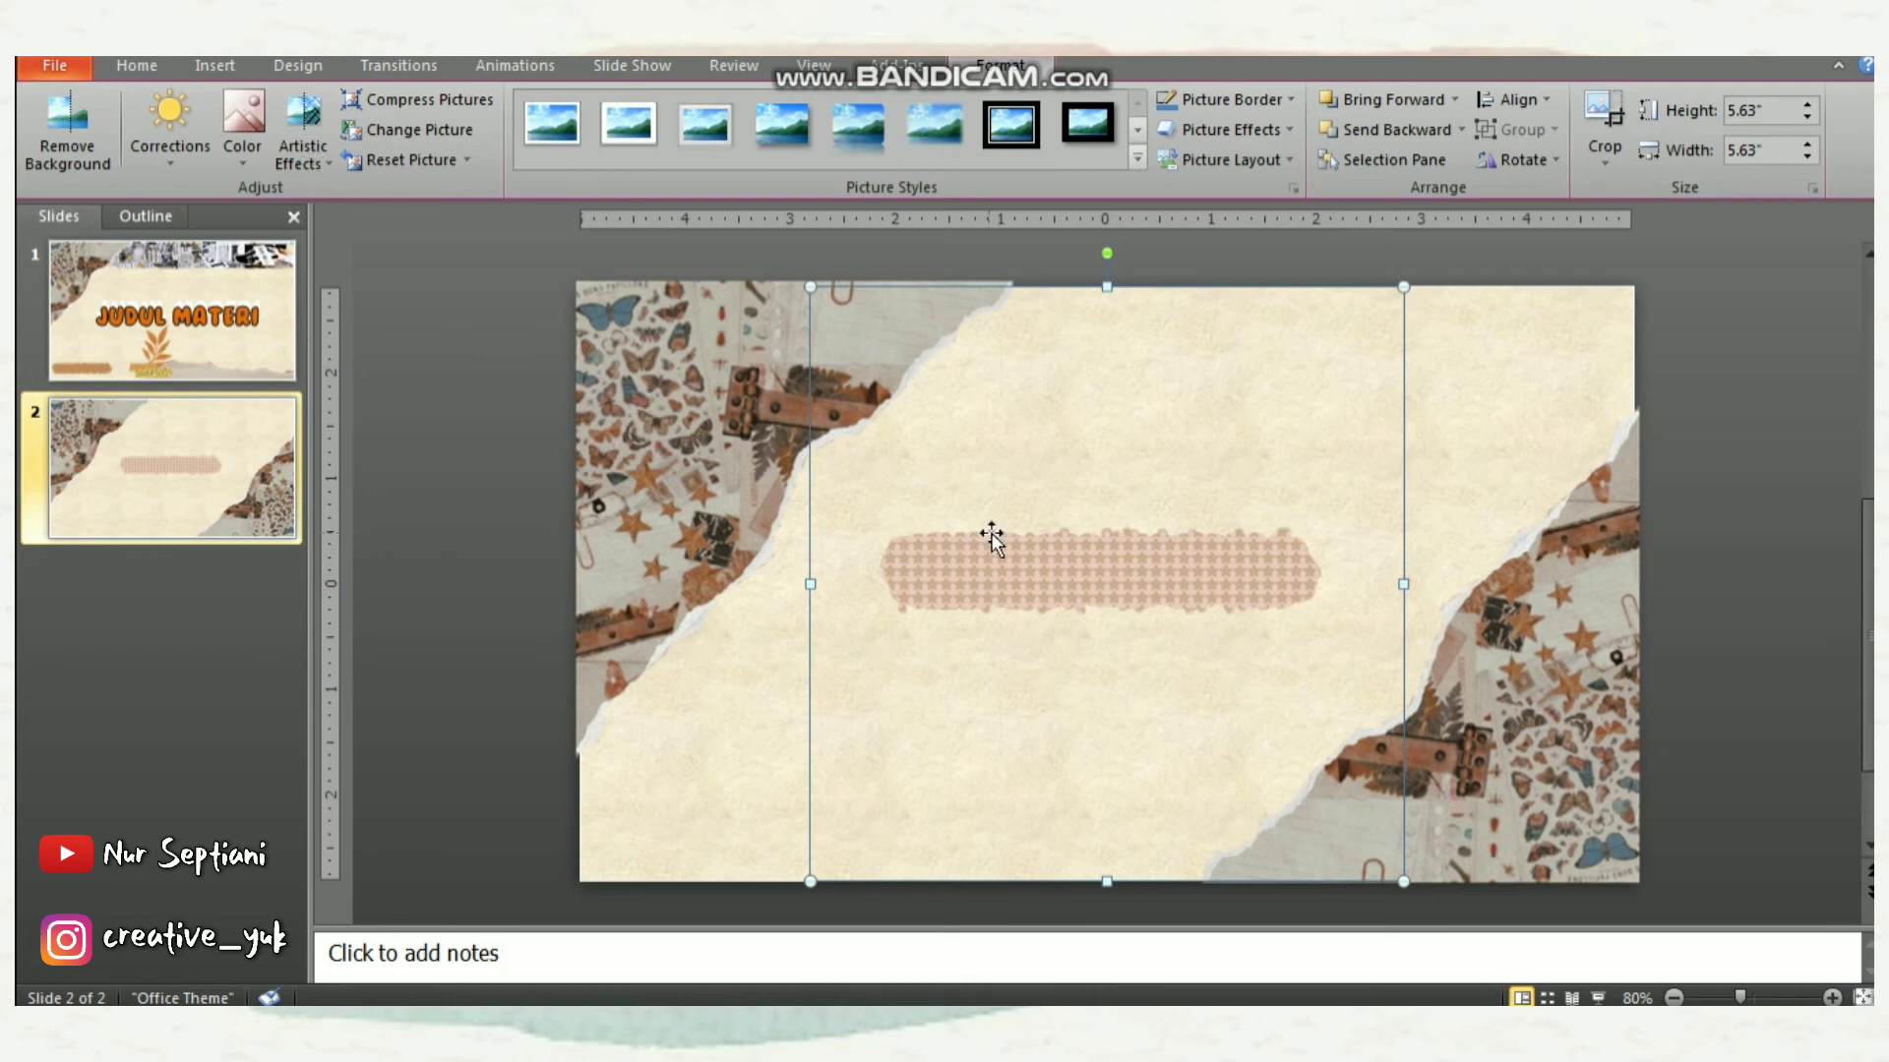
pyautogui.moveTo(1054, 567); pyautogui.dragTo(1333, 336)
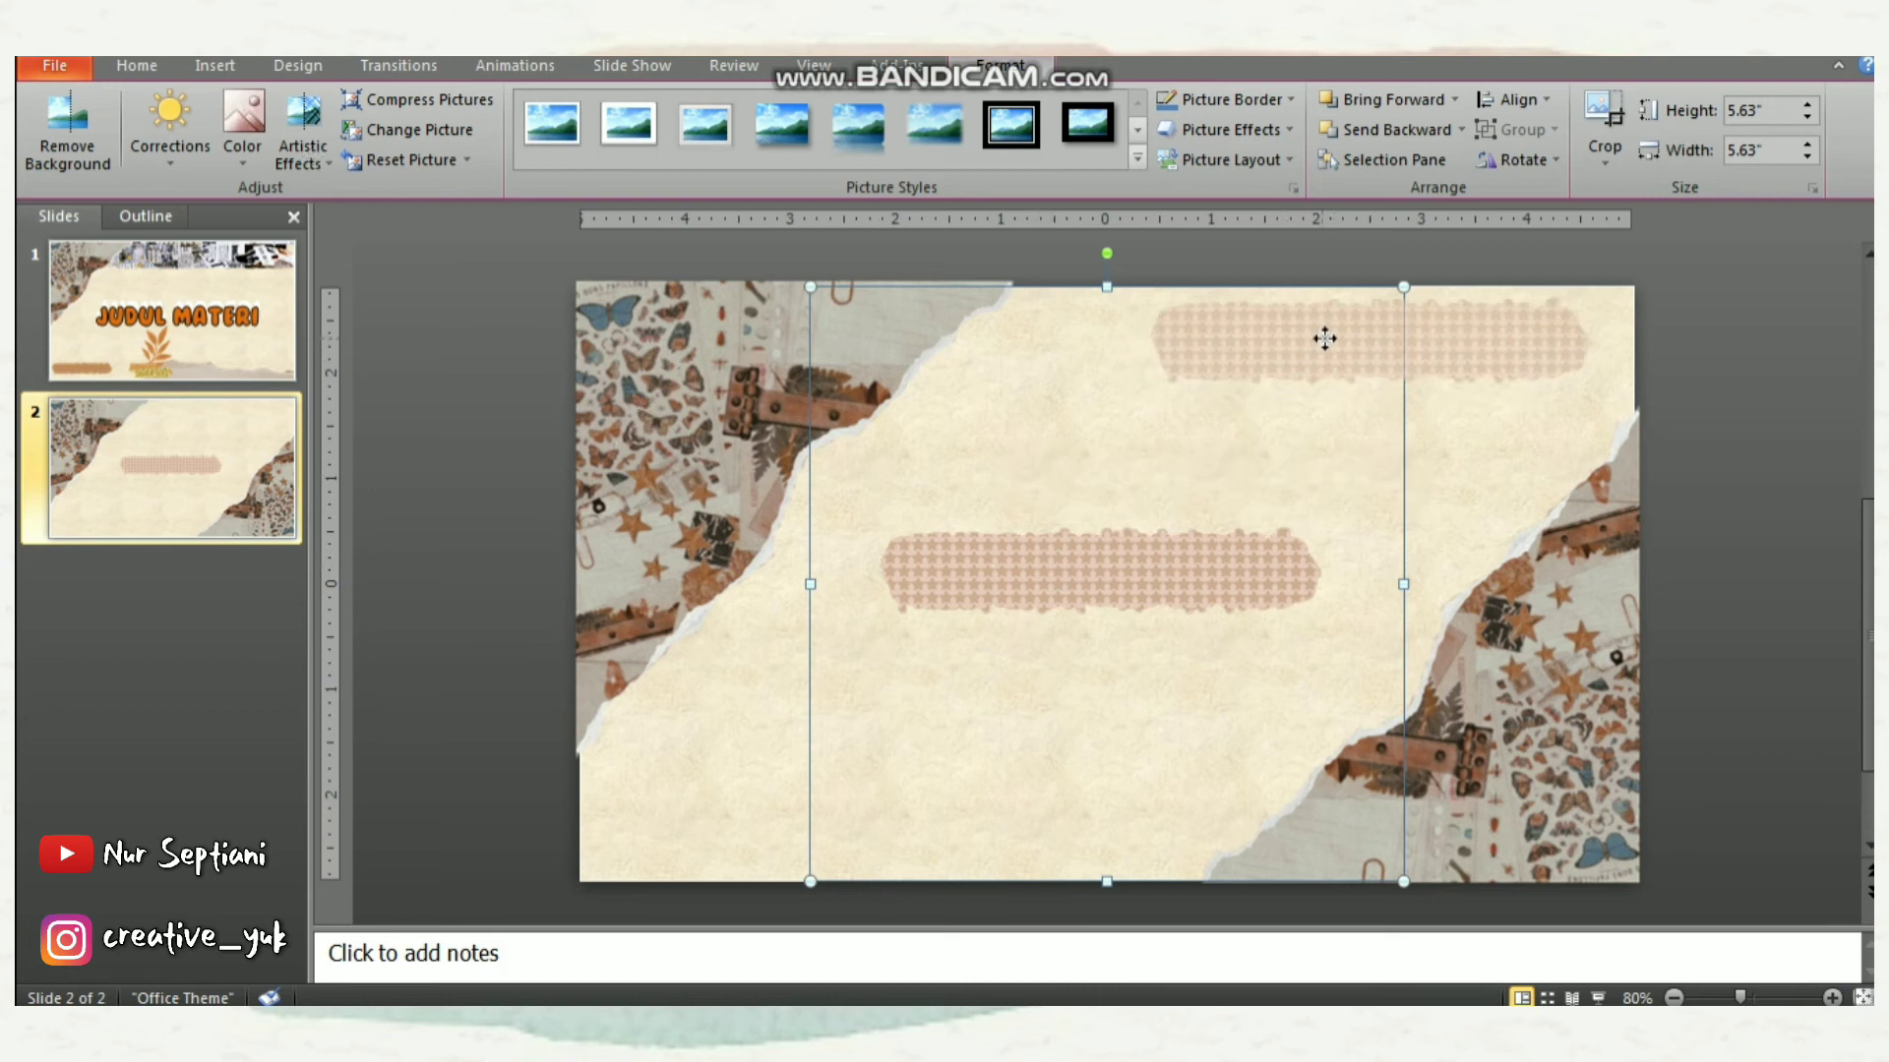
pyautogui.moveTo(1334, 338); pyautogui.dragTo(1333, 337)
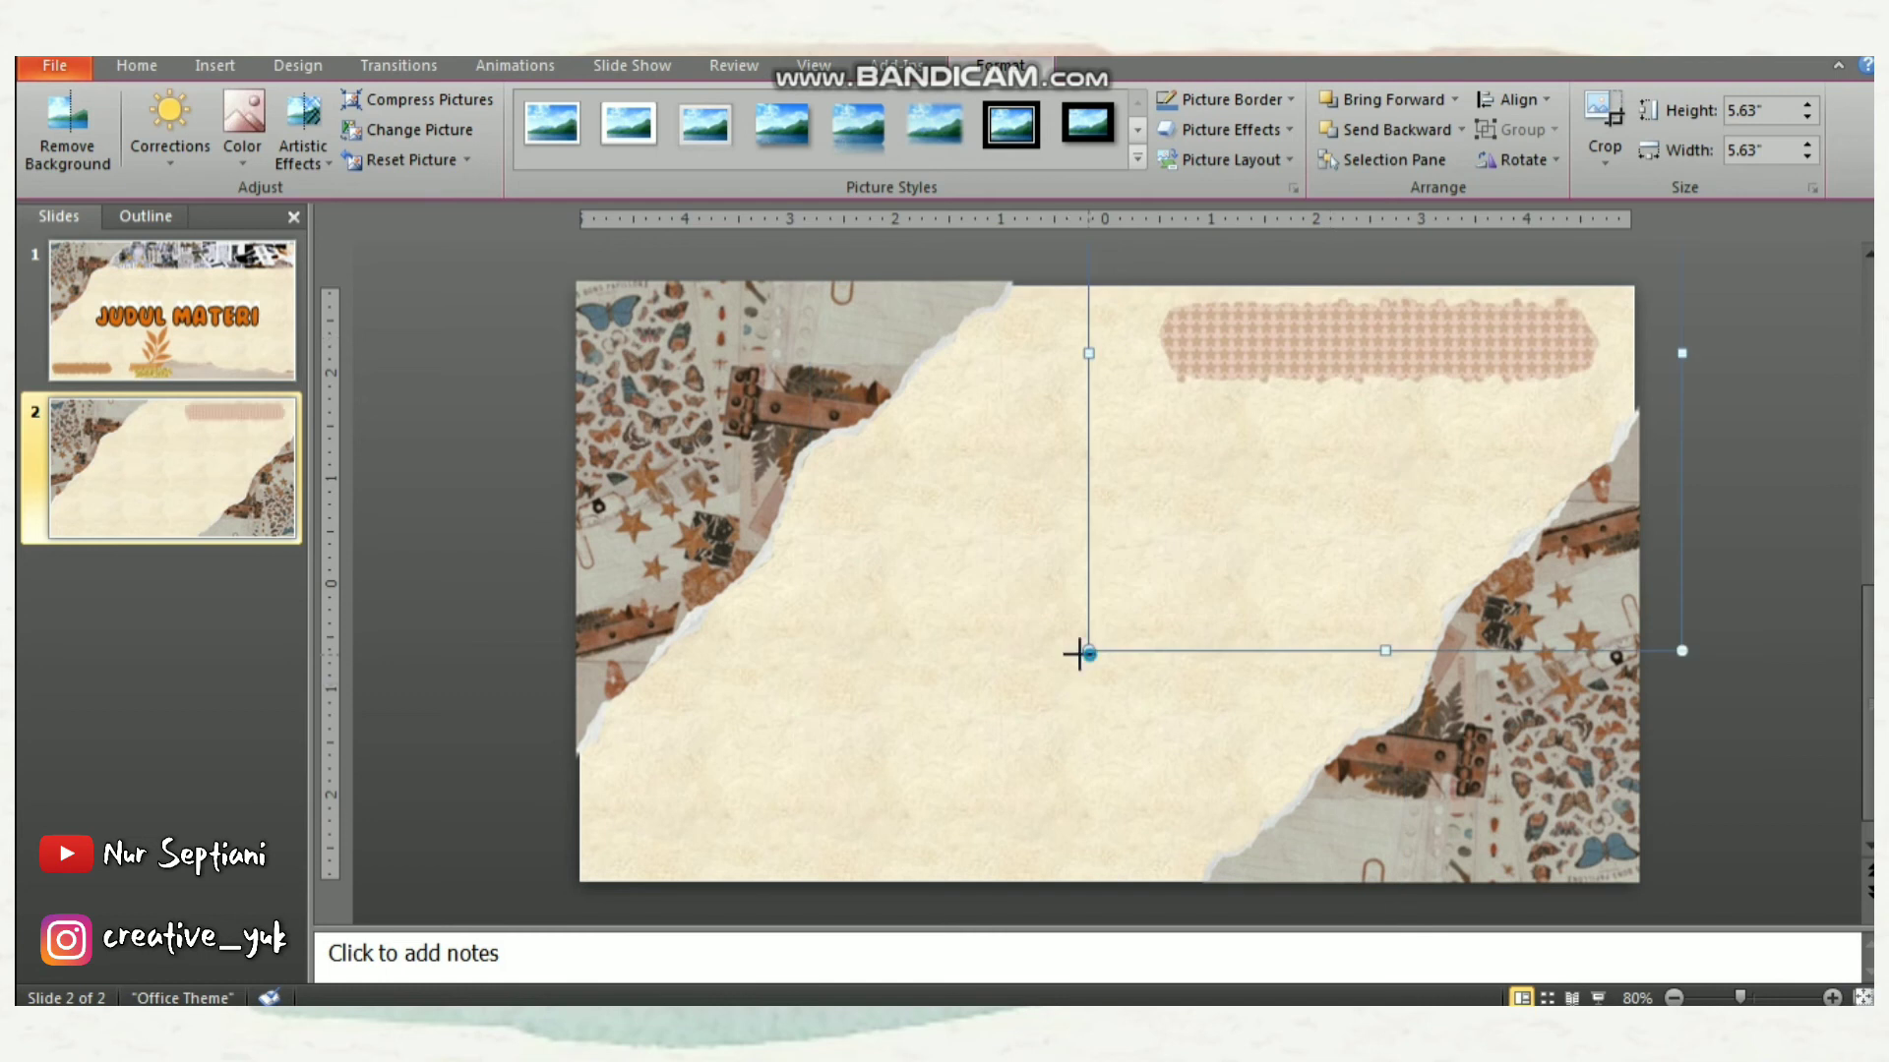
pyautogui.moveTo(1089, 650); pyautogui.dragTo(960, 674)
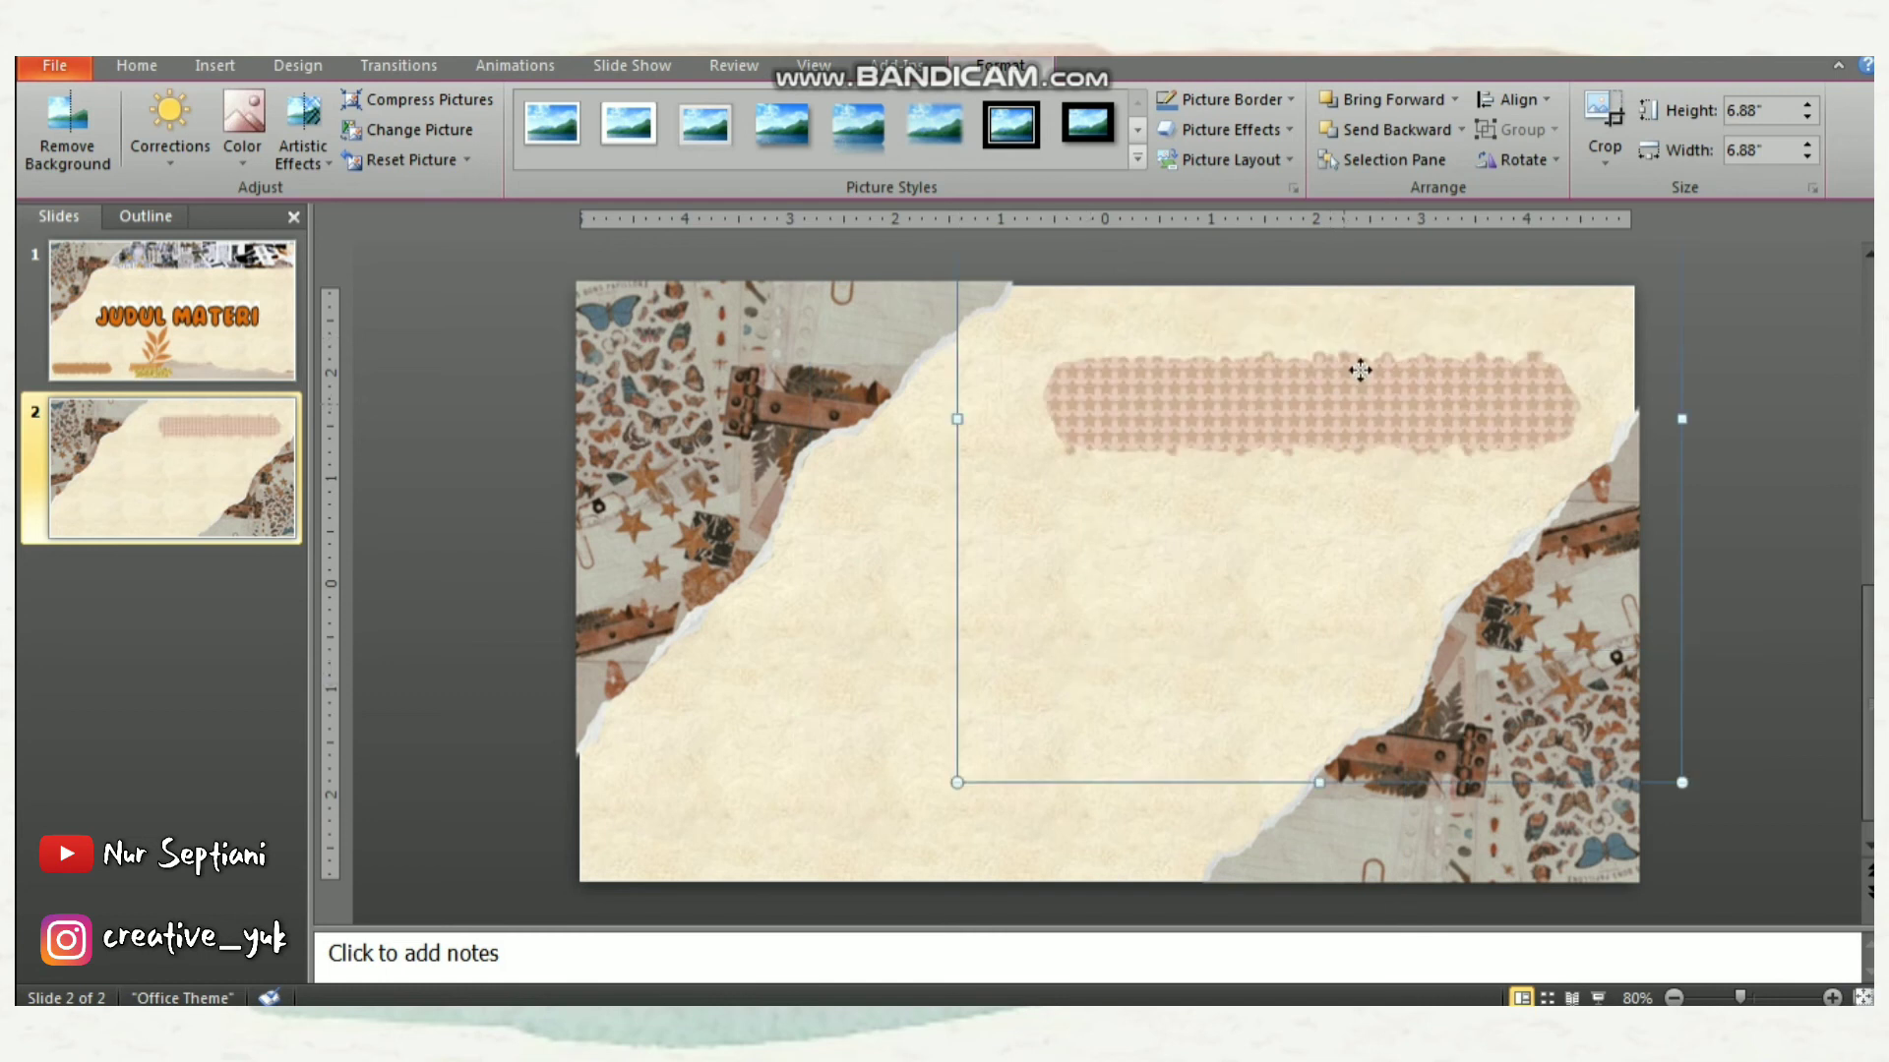
pyautogui.moveTo(1344, 407); pyautogui.dragTo(1365, 363)
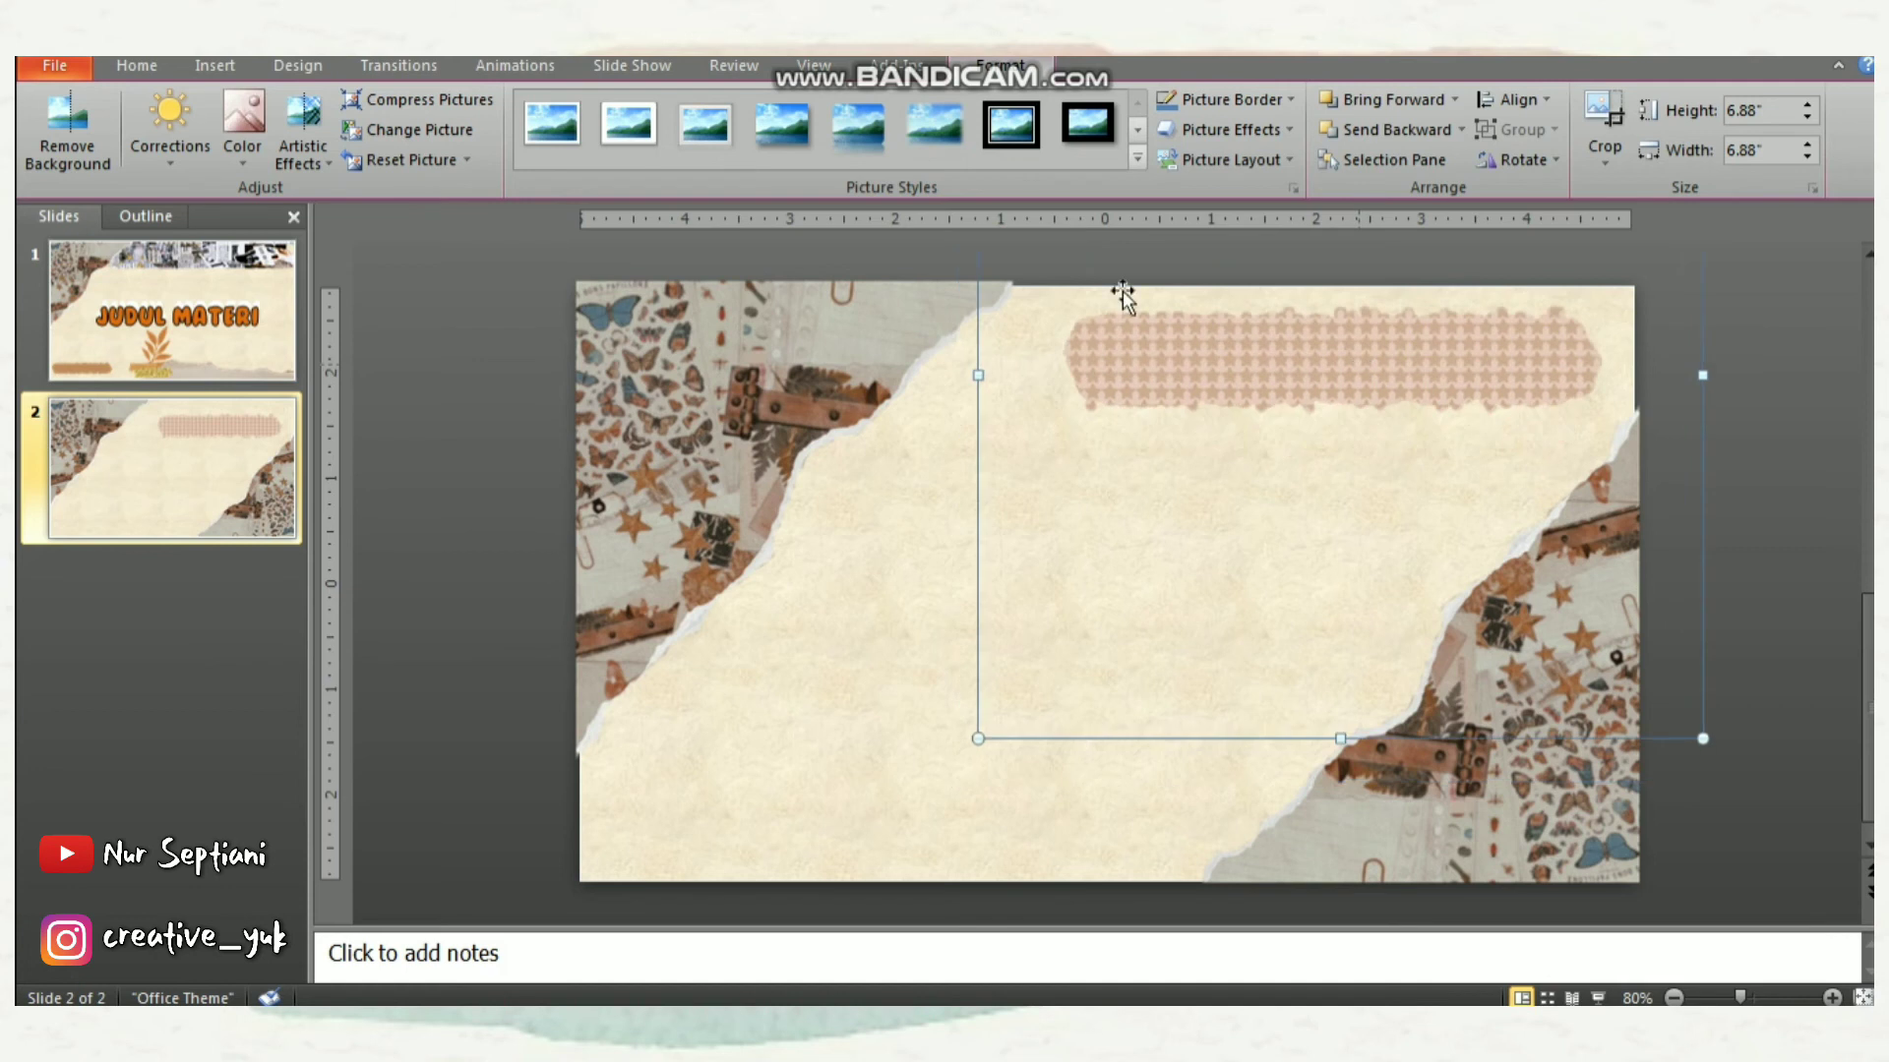
# Boost the tape strip's colour saturation with a stronger swatch
pyautogui.click(256, 157)
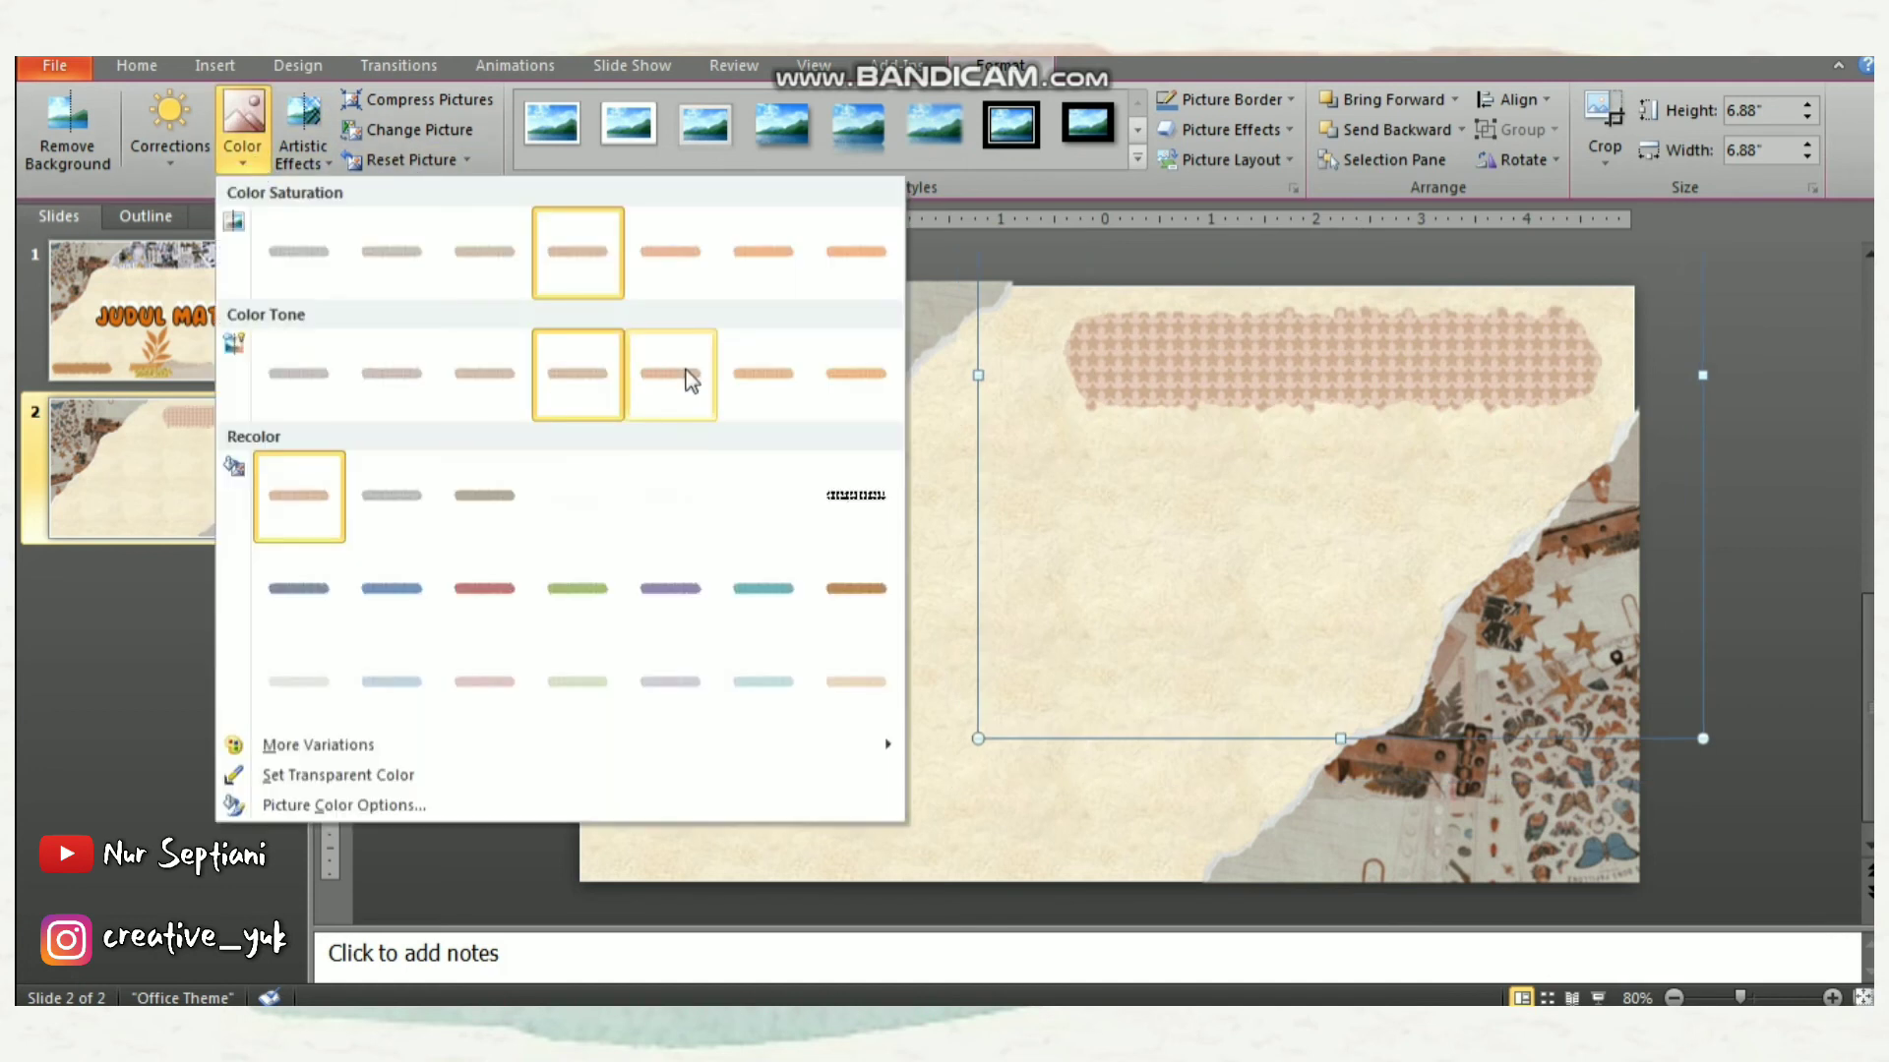
pyautogui.click(673, 270)
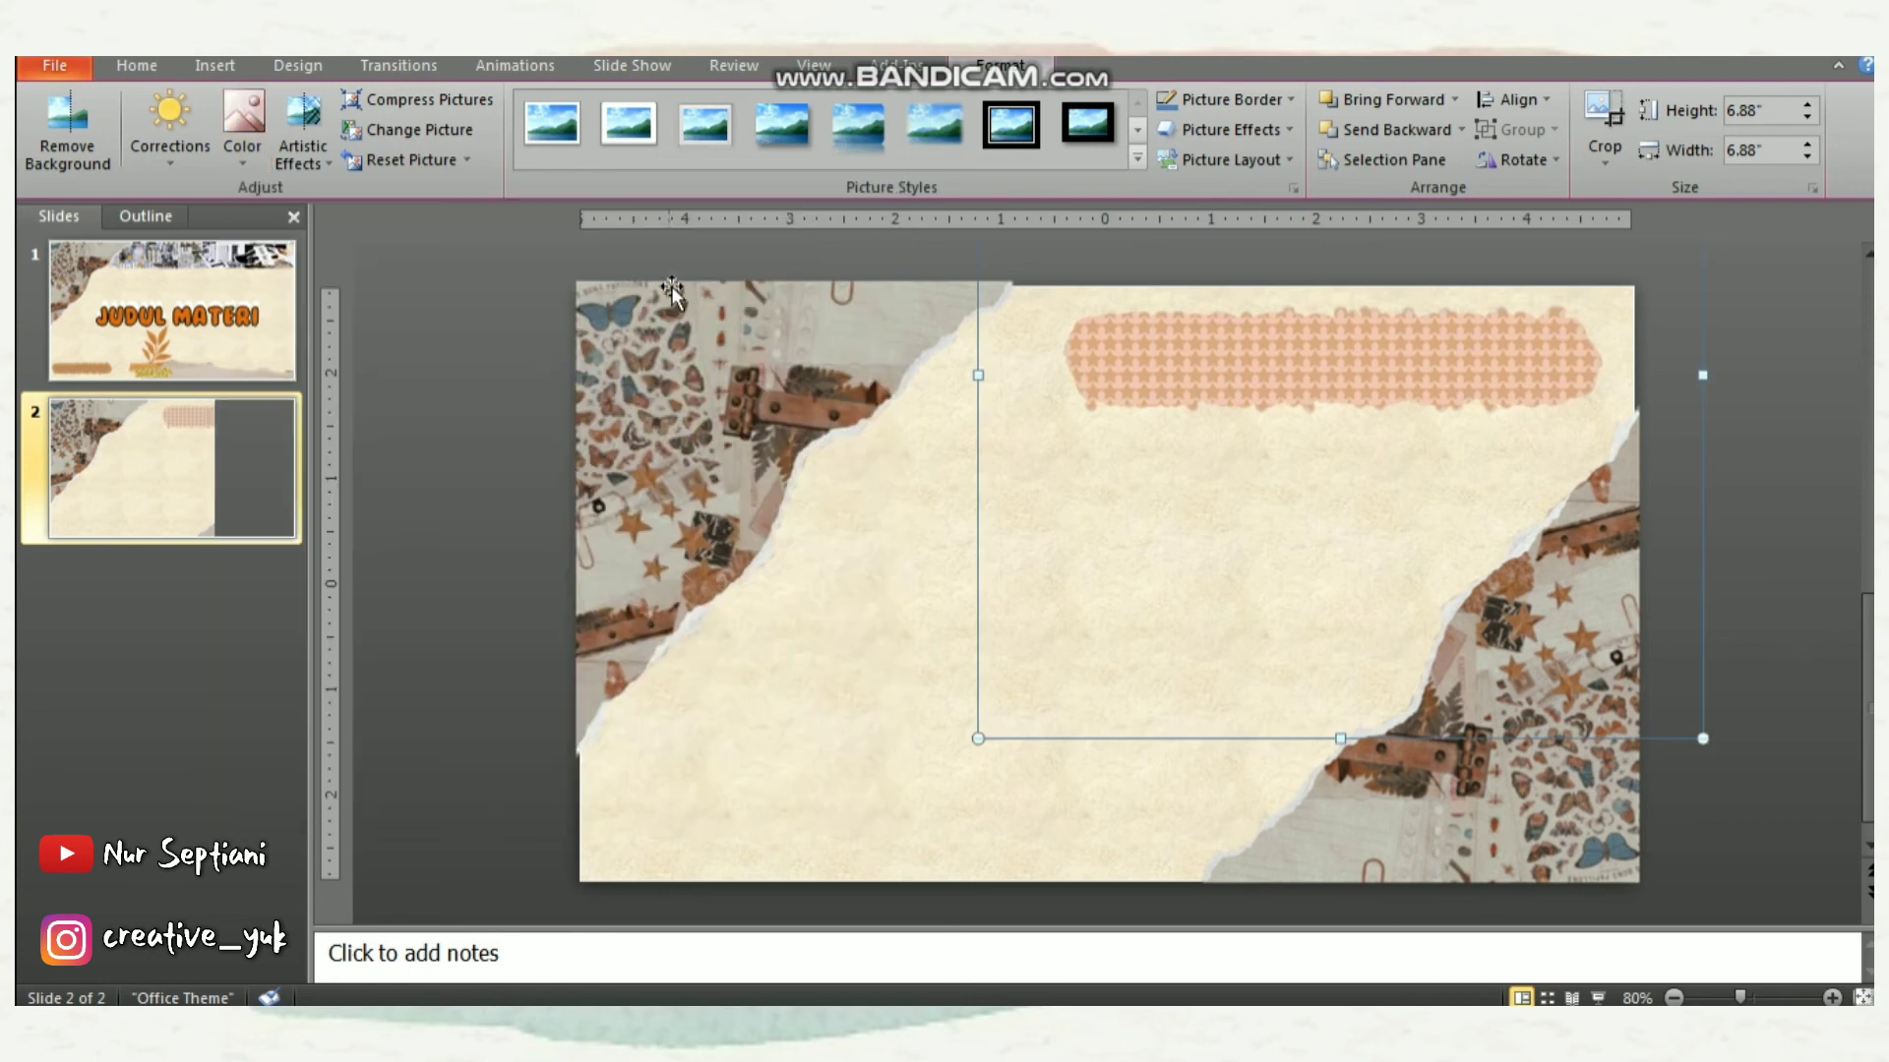
pyautogui.click(377, 420)
# Insert the ppt3 collage and crop its right side and bottom down to the three butterflies
pyautogui.click(210, 61)
pyautogui.click(123, 128)
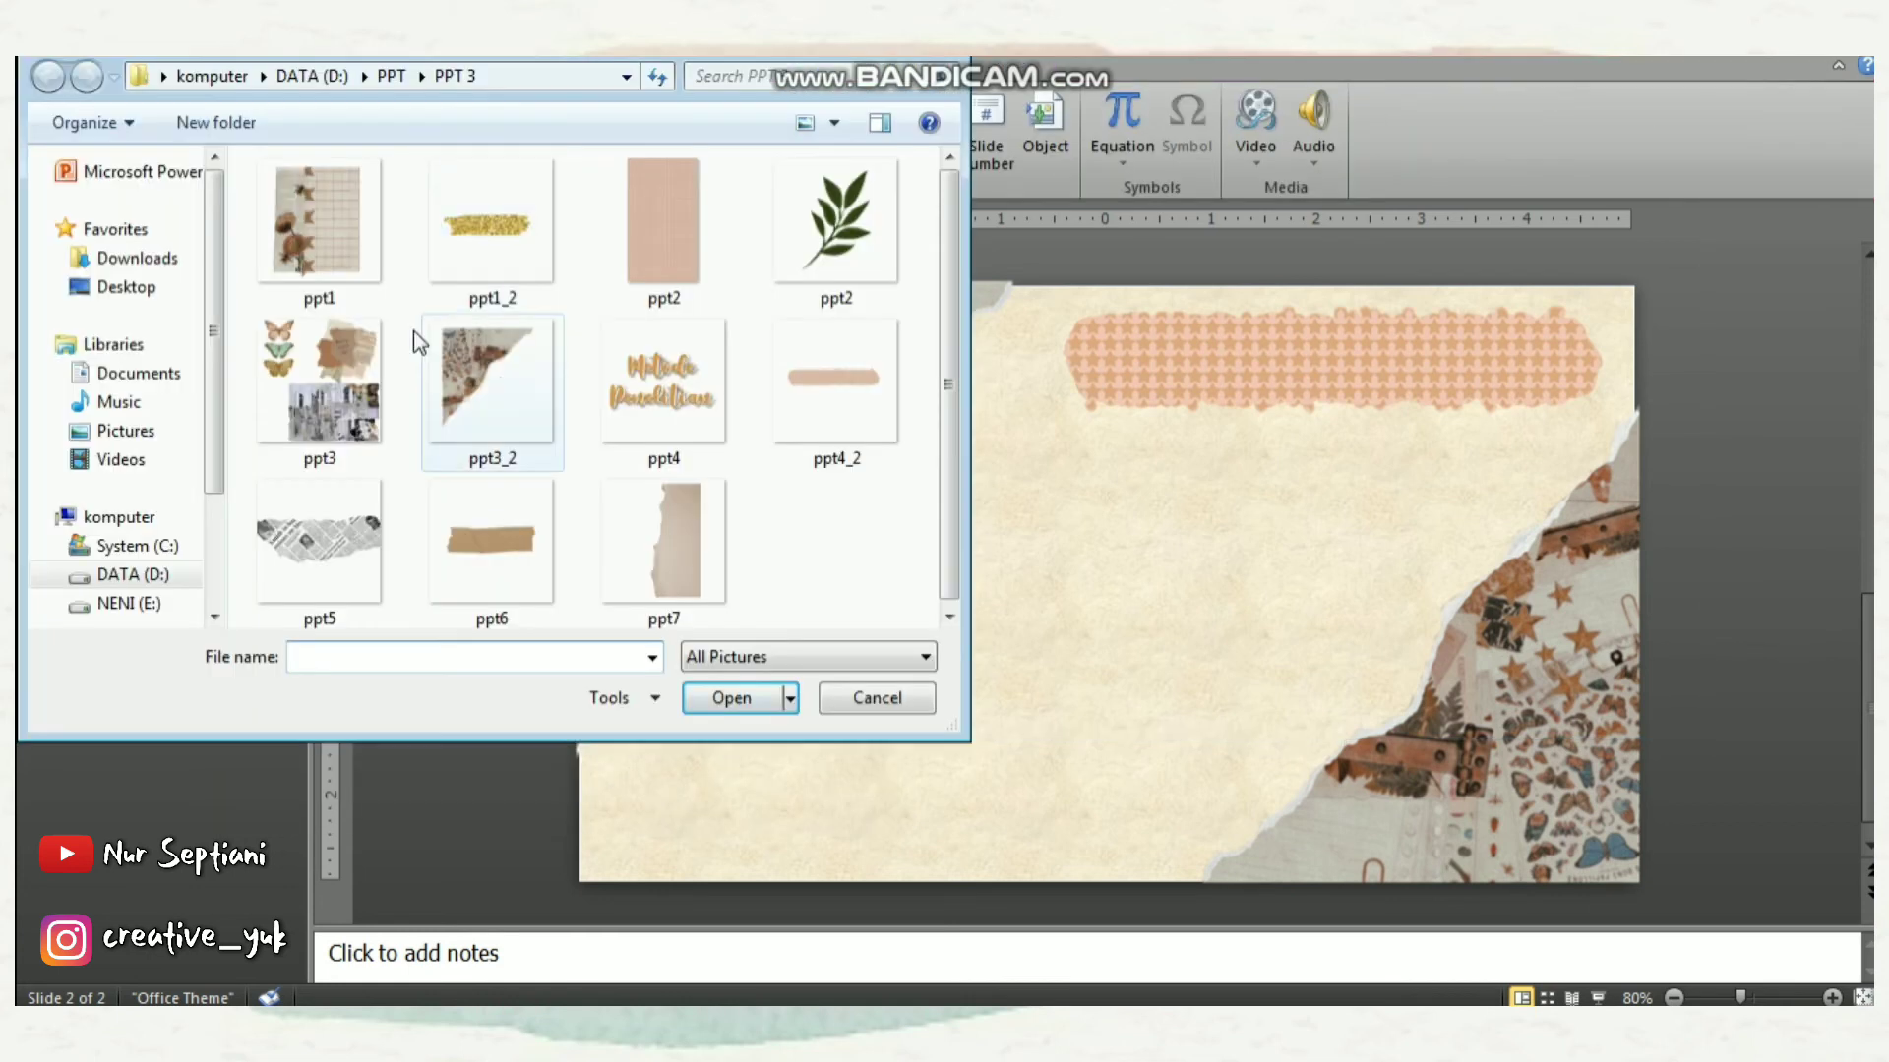
pyautogui.doubleClick(413, 331)
pyautogui.click(1604, 113)
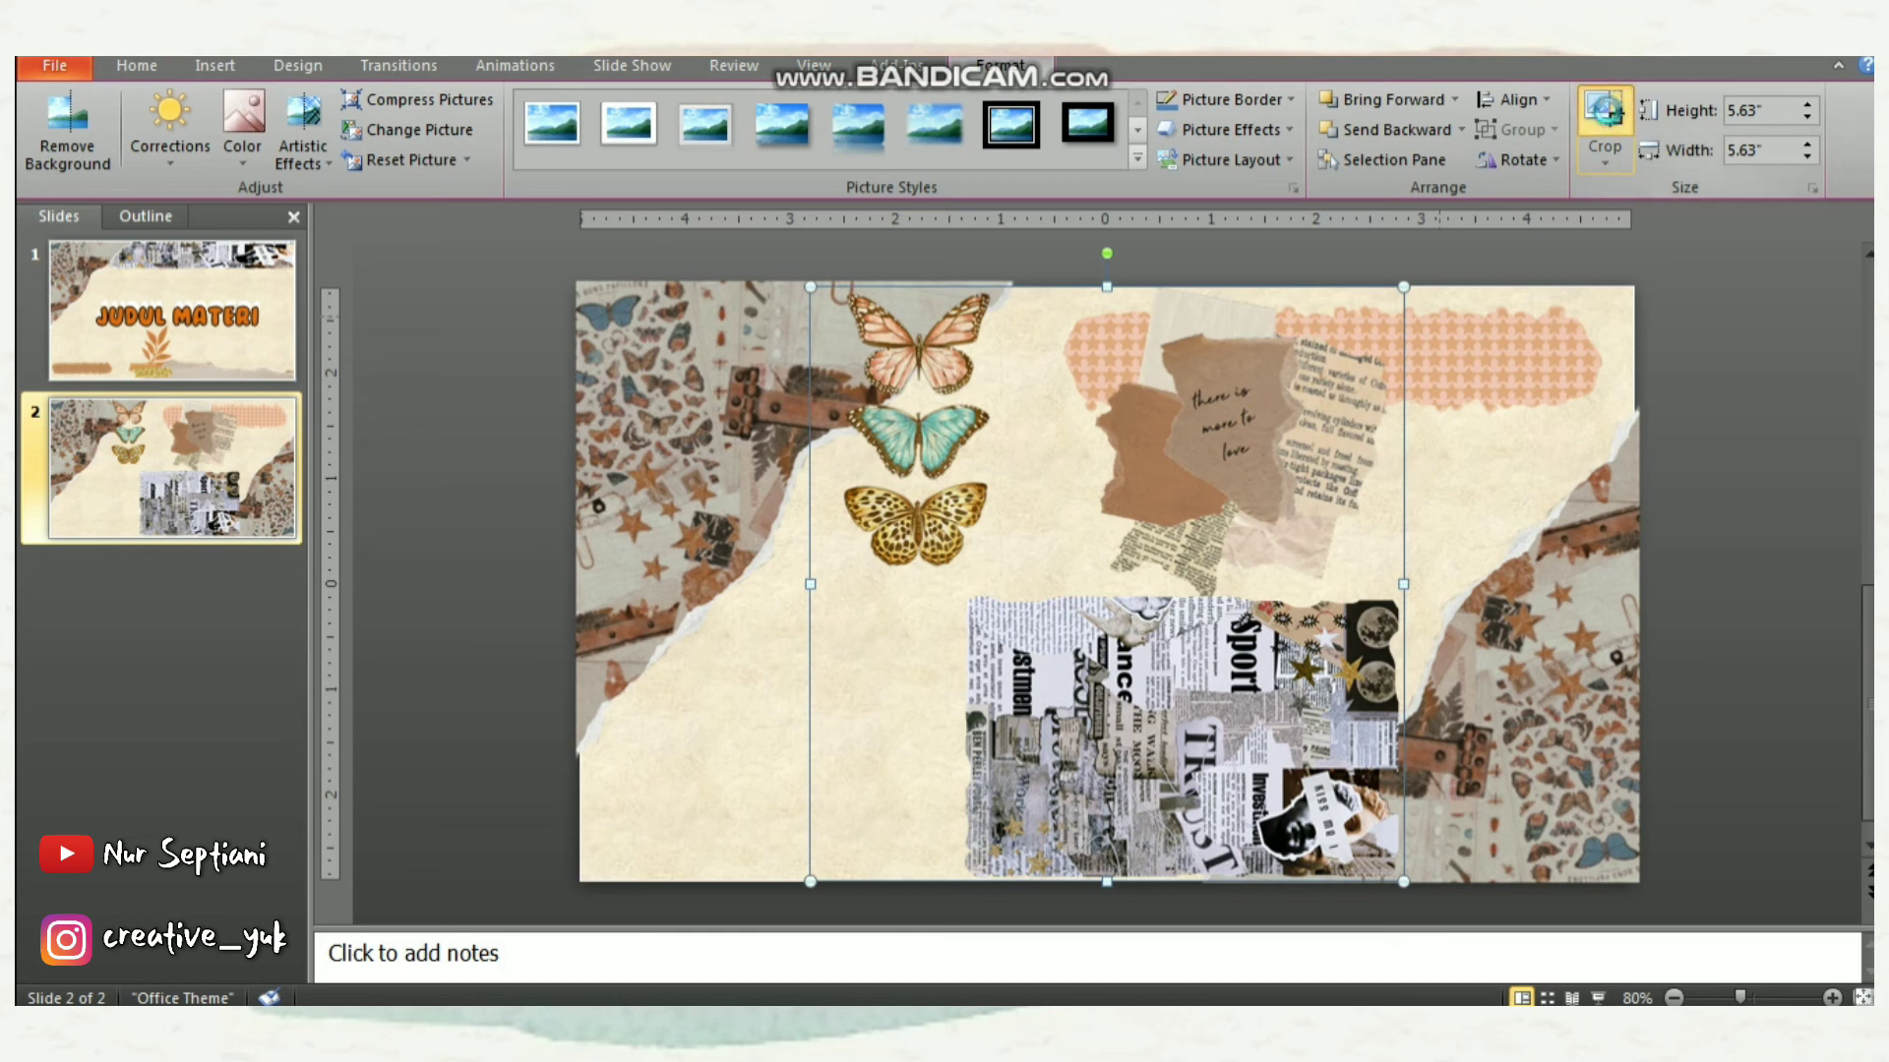
pyautogui.moveTo(1404, 583); pyautogui.dragTo(1010, 563)
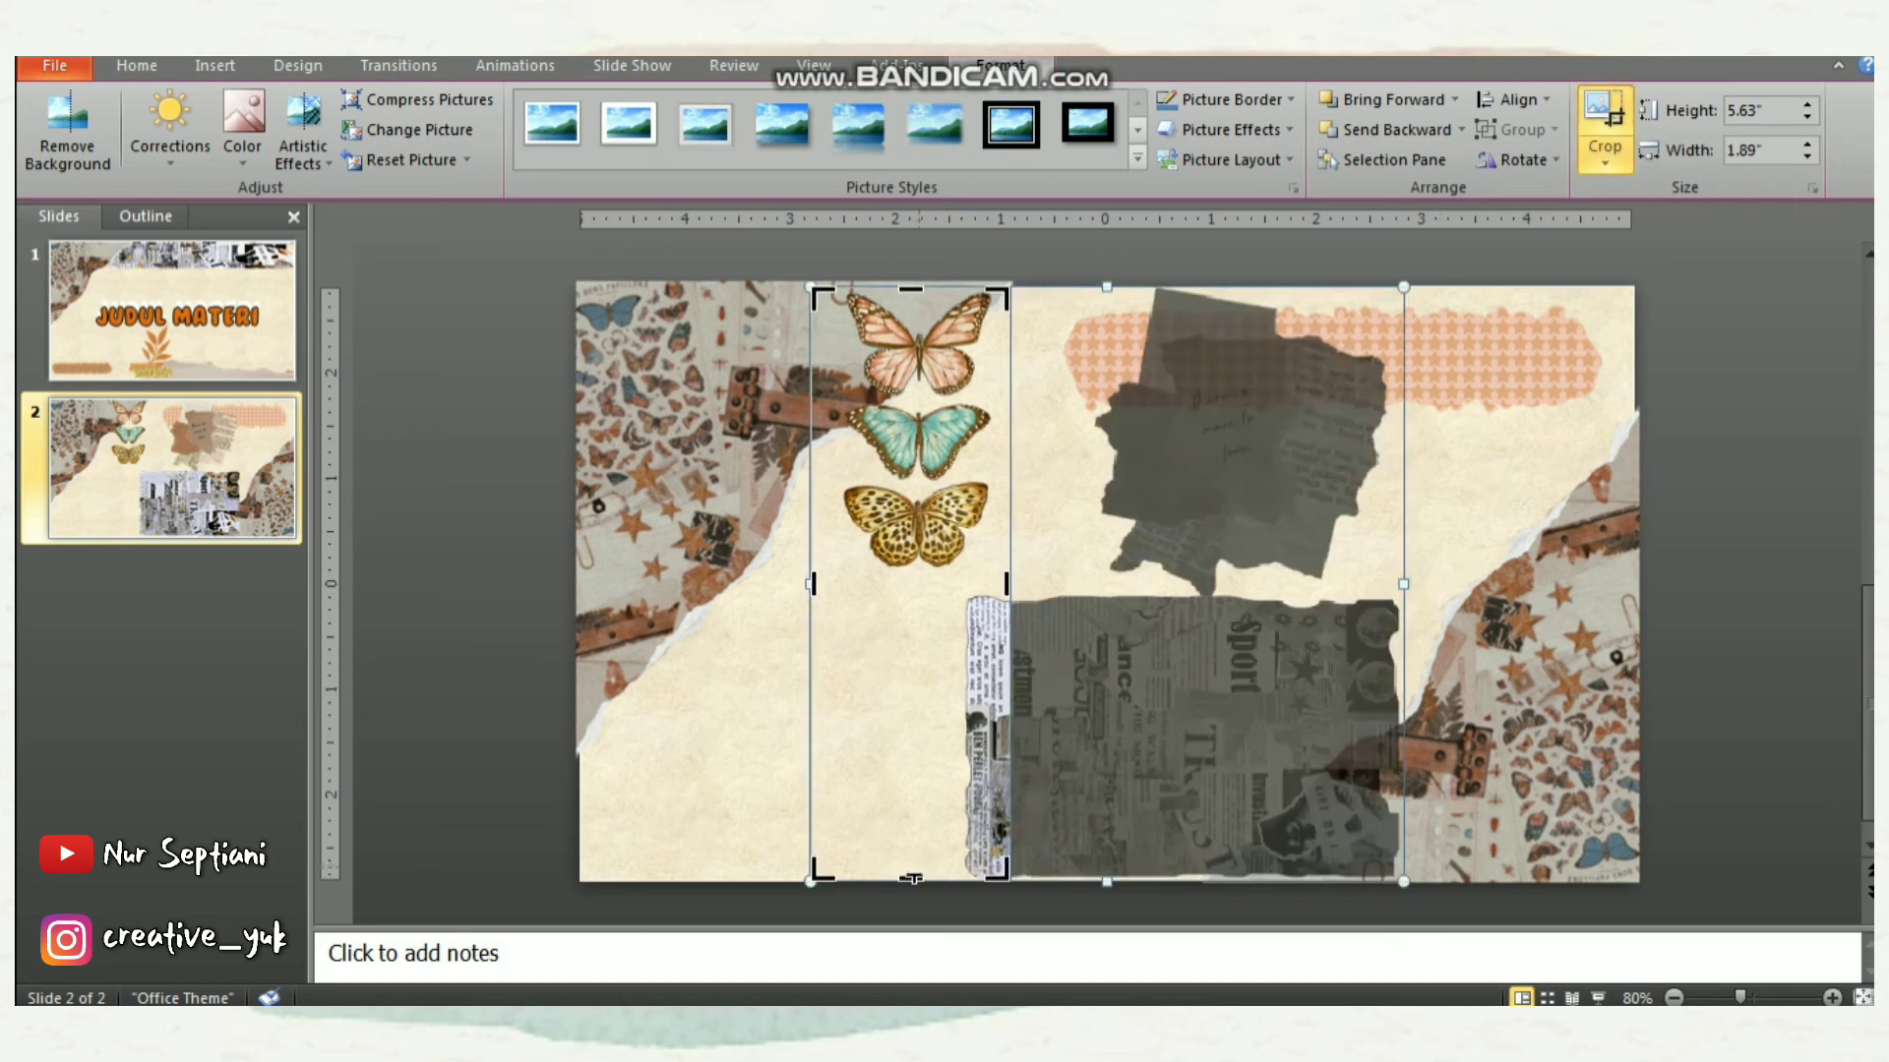
pyautogui.moveTo(910, 878); pyautogui.dragTo(943, 590)
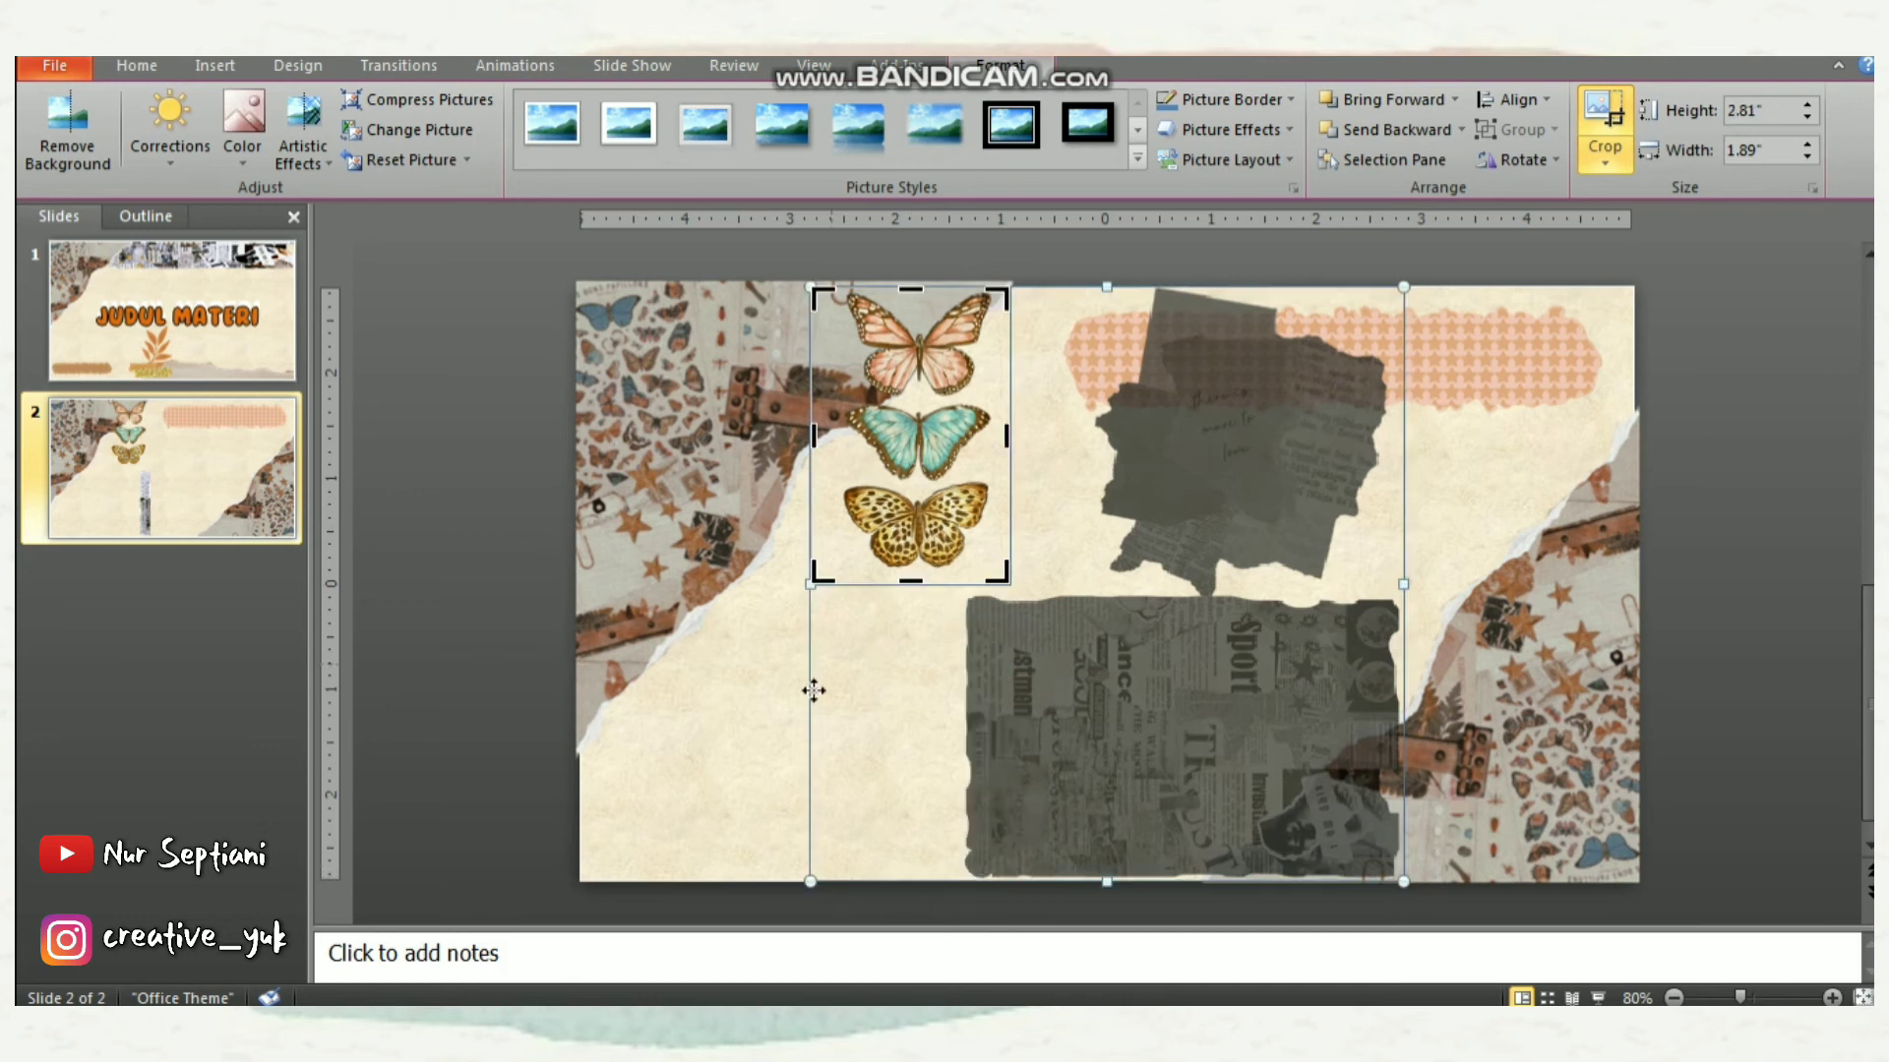
pyautogui.click(759, 709)
# Shrink the butterfly picture to 2.15 × 1.44 inches and move it to the lower-left edge
pyautogui.click(941, 445)
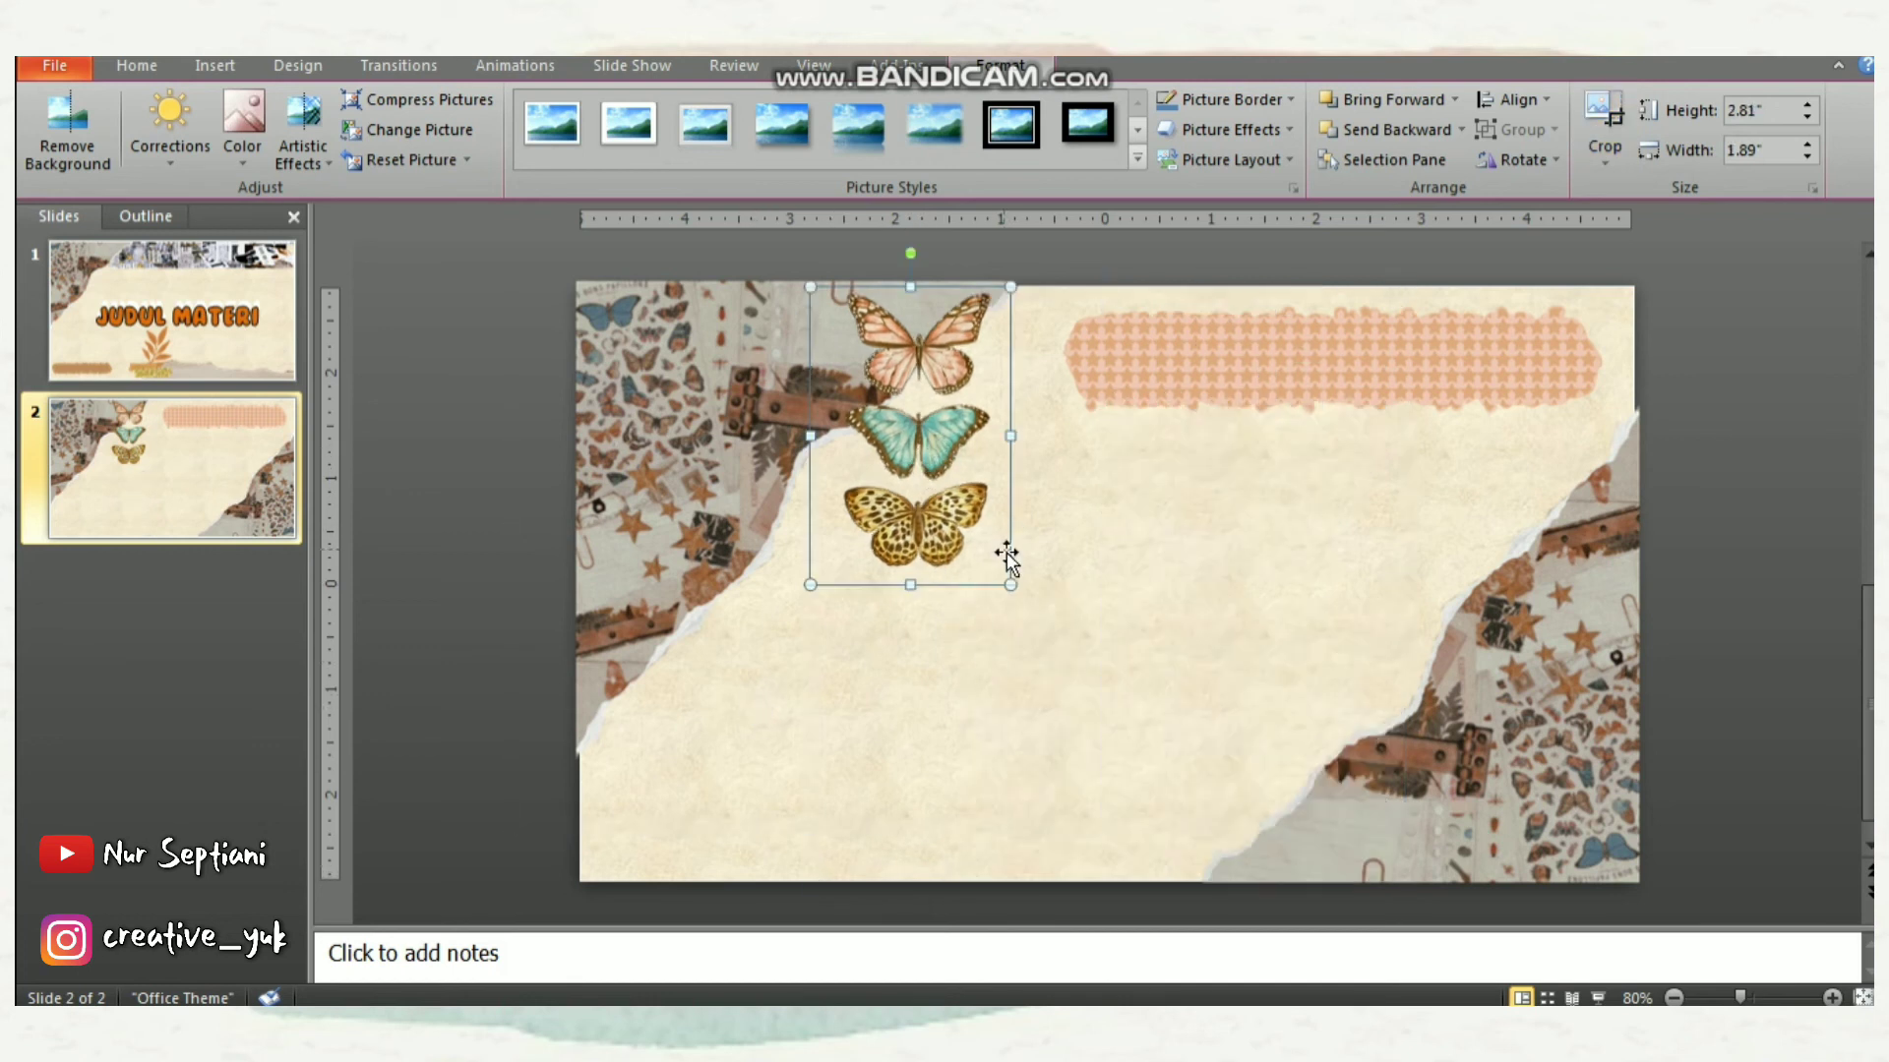
pyautogui.moveTo(1008, 581); pyautogui.dragTo(963, 514)
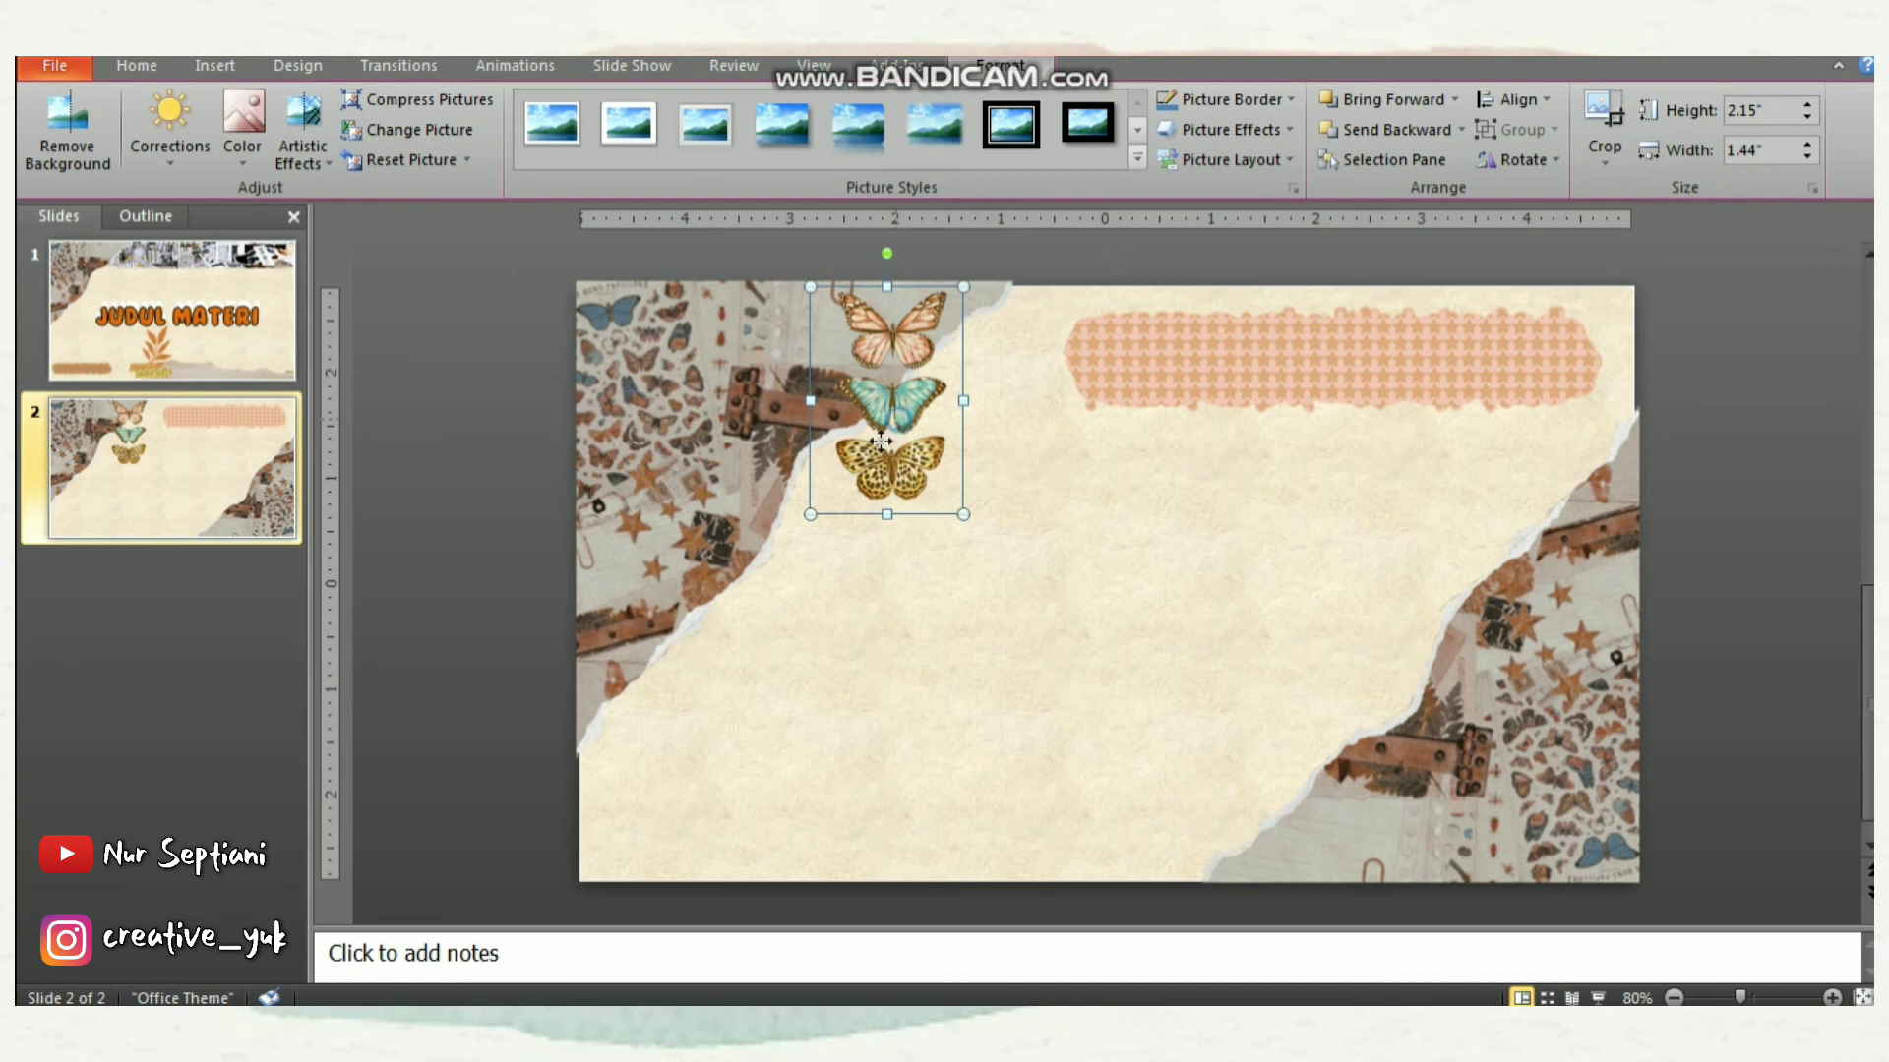
pyautogui.moveTo(898, 413); pyautogui.dragTo(652, 728)
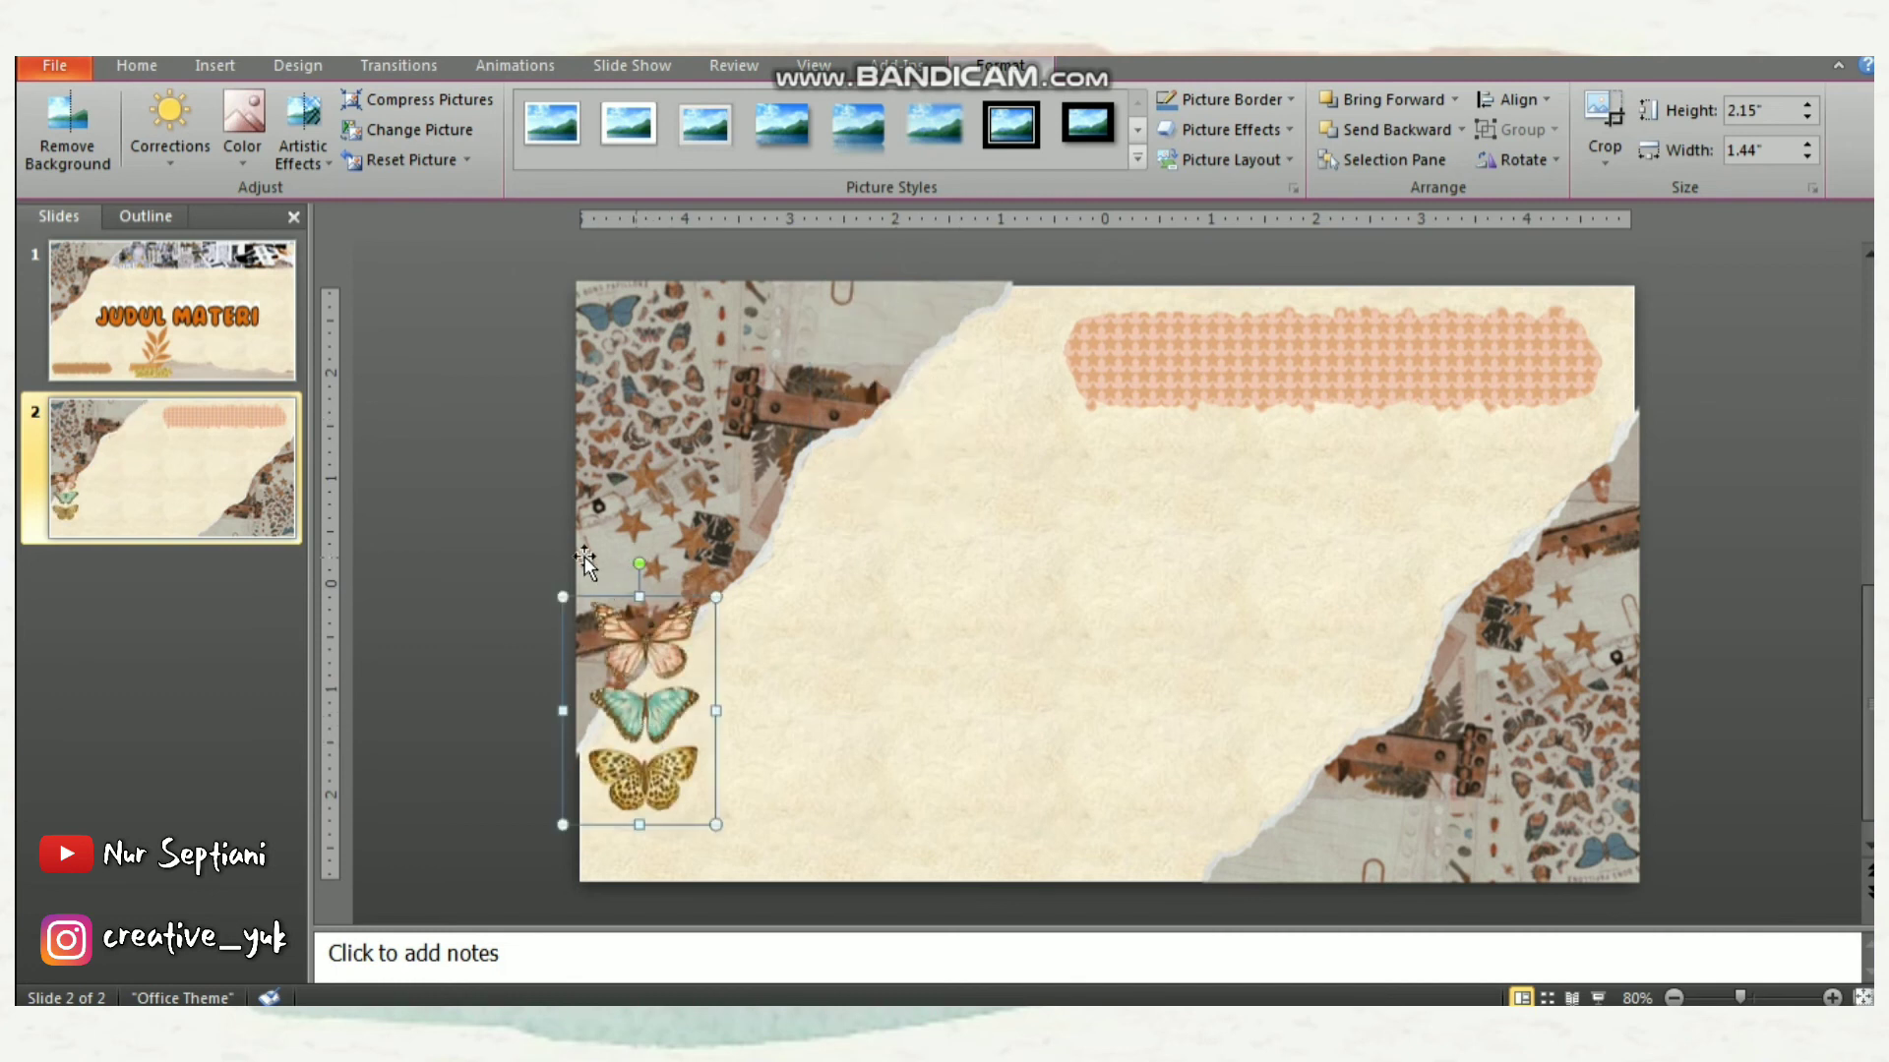
pyautogui.click(498, 563)
# Draw a rounded rectangle in the slide centre and remove its fill
pyautogui.click(221, 69)
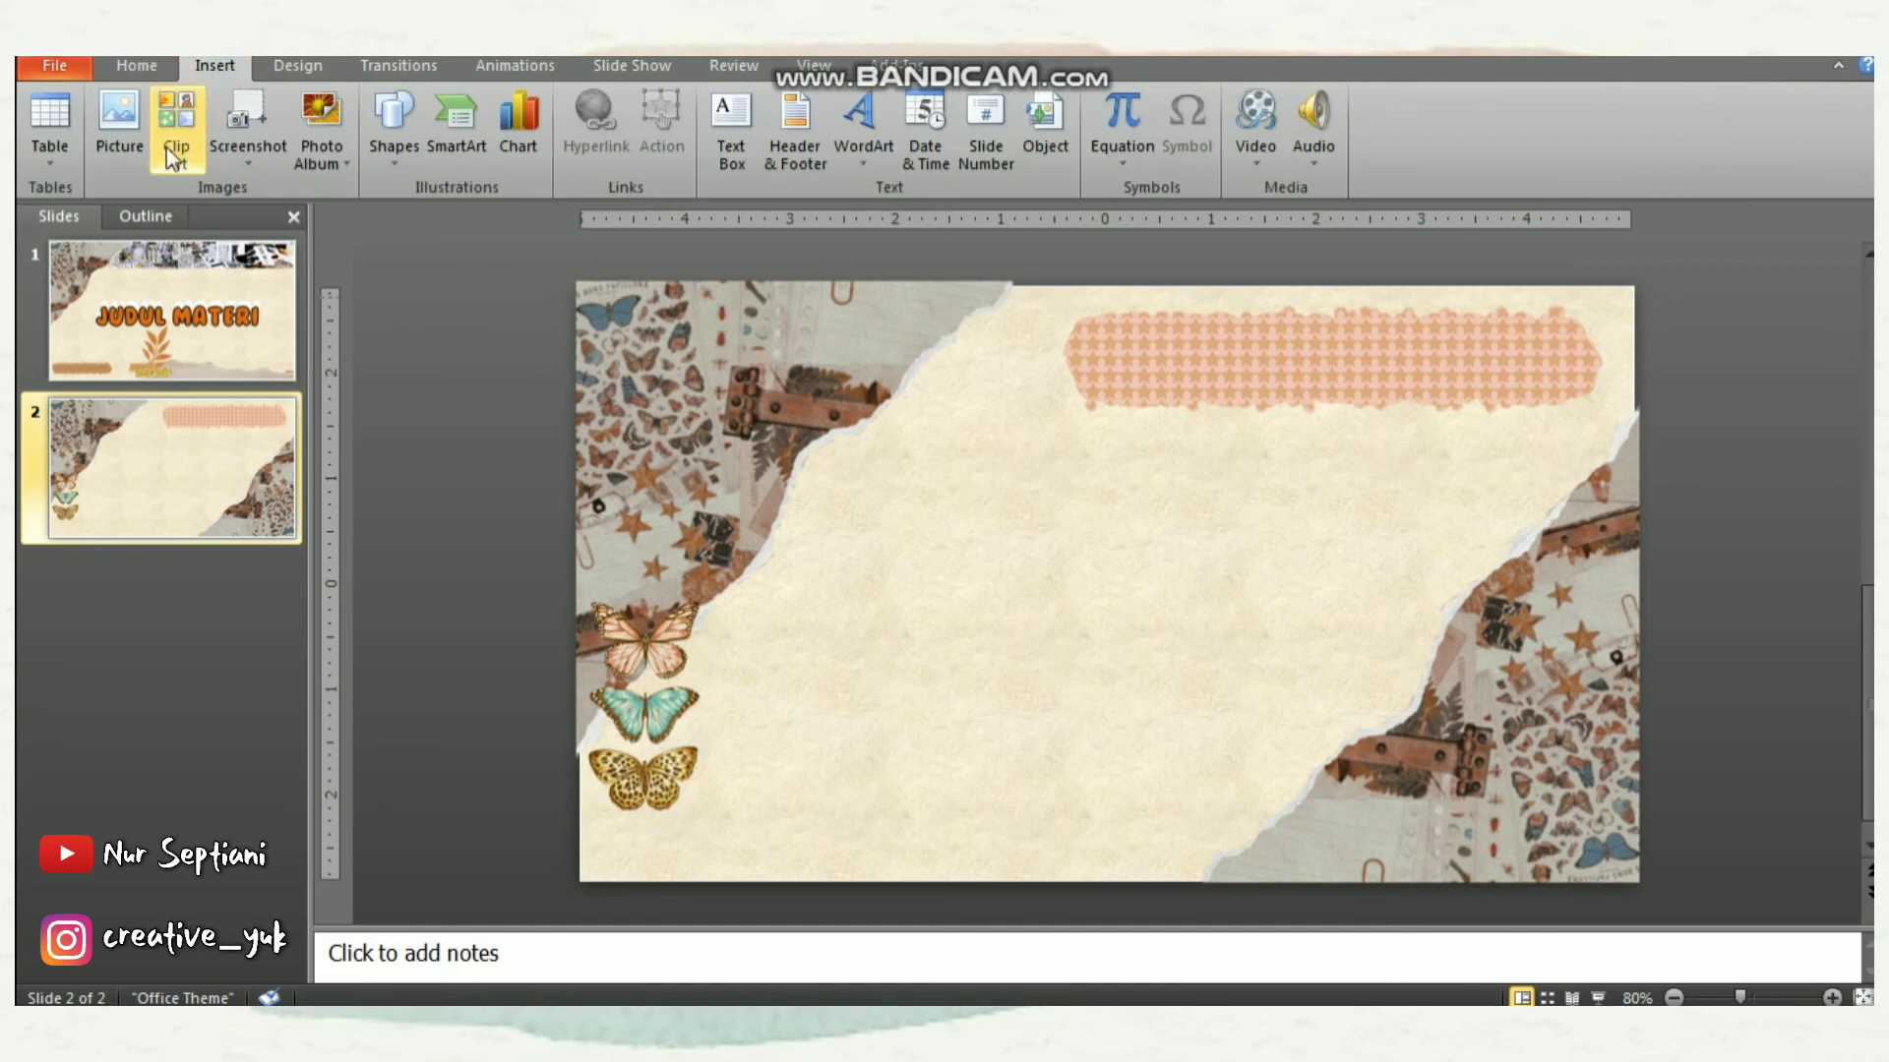
pyautogui.click(393, 123)
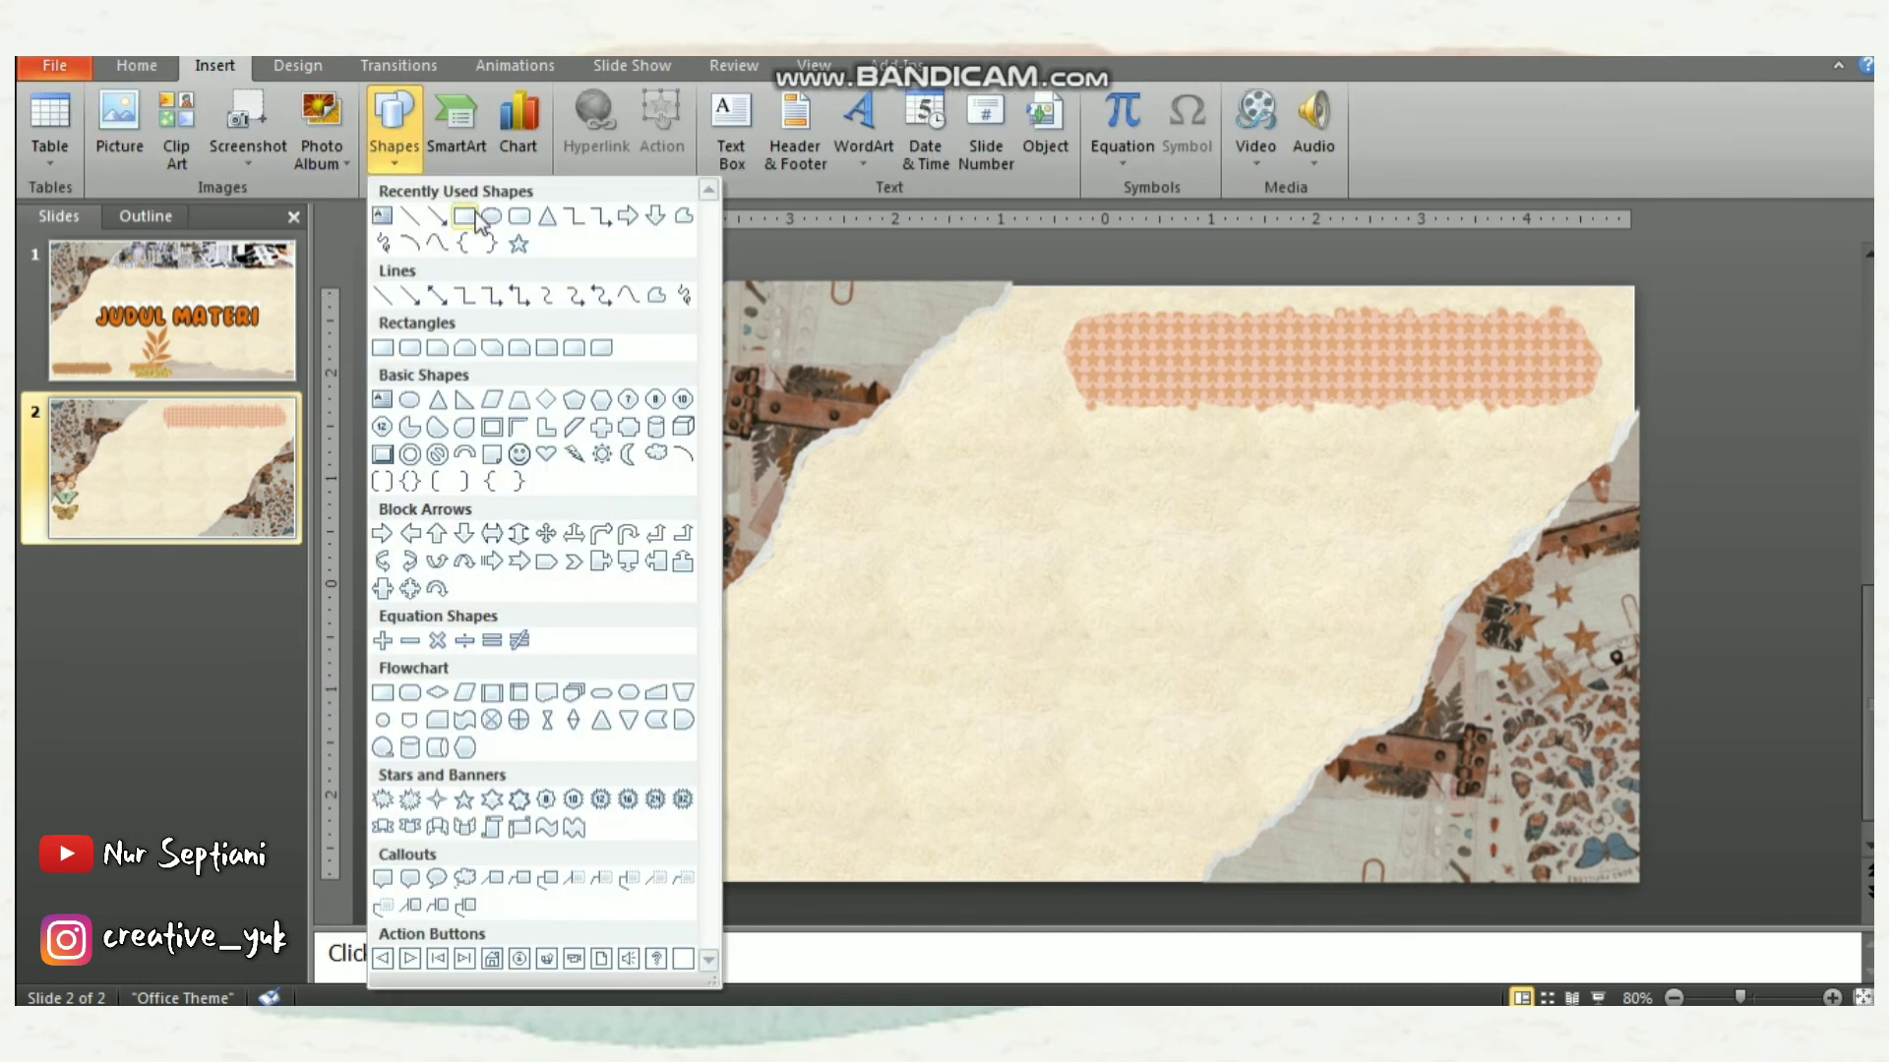
pyautogui.click(521, 217)
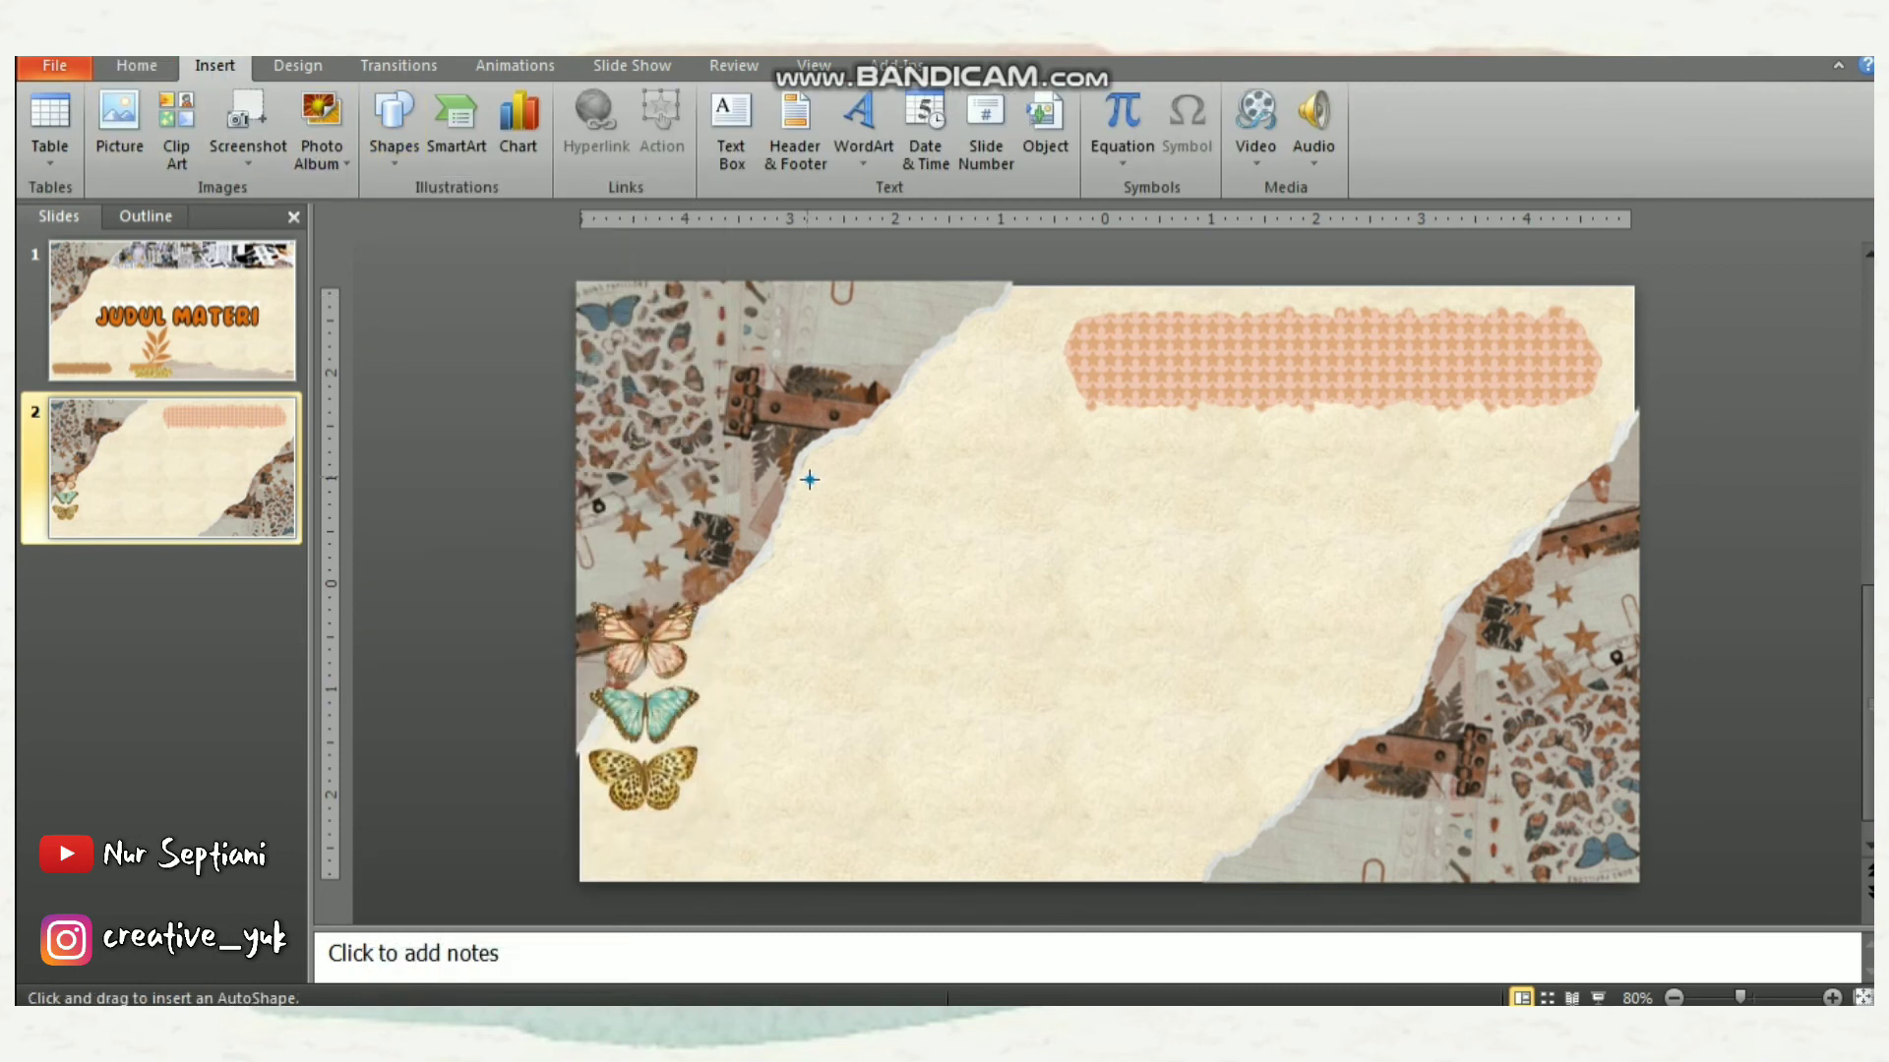
pyautogui.moveTo(808, 480); pyautogui.dragTo(1336, 733)
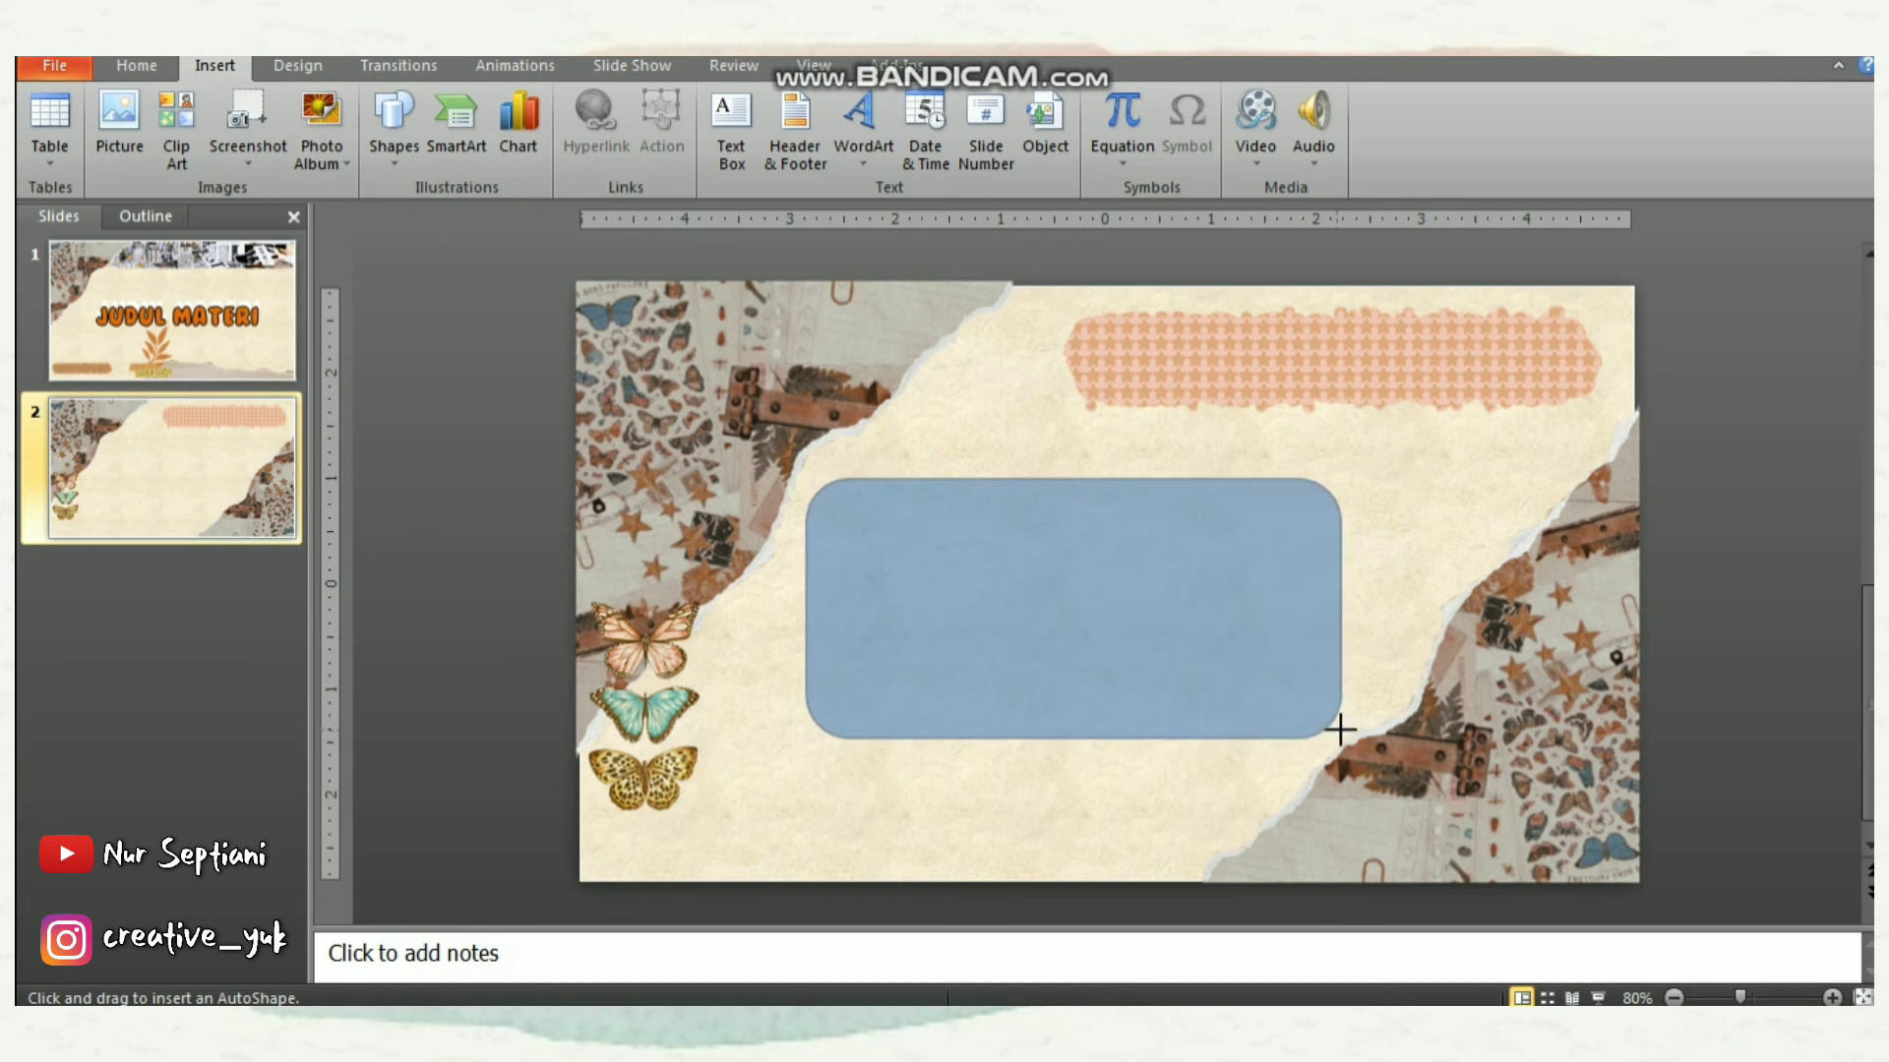
pyautogui.press('Escape')
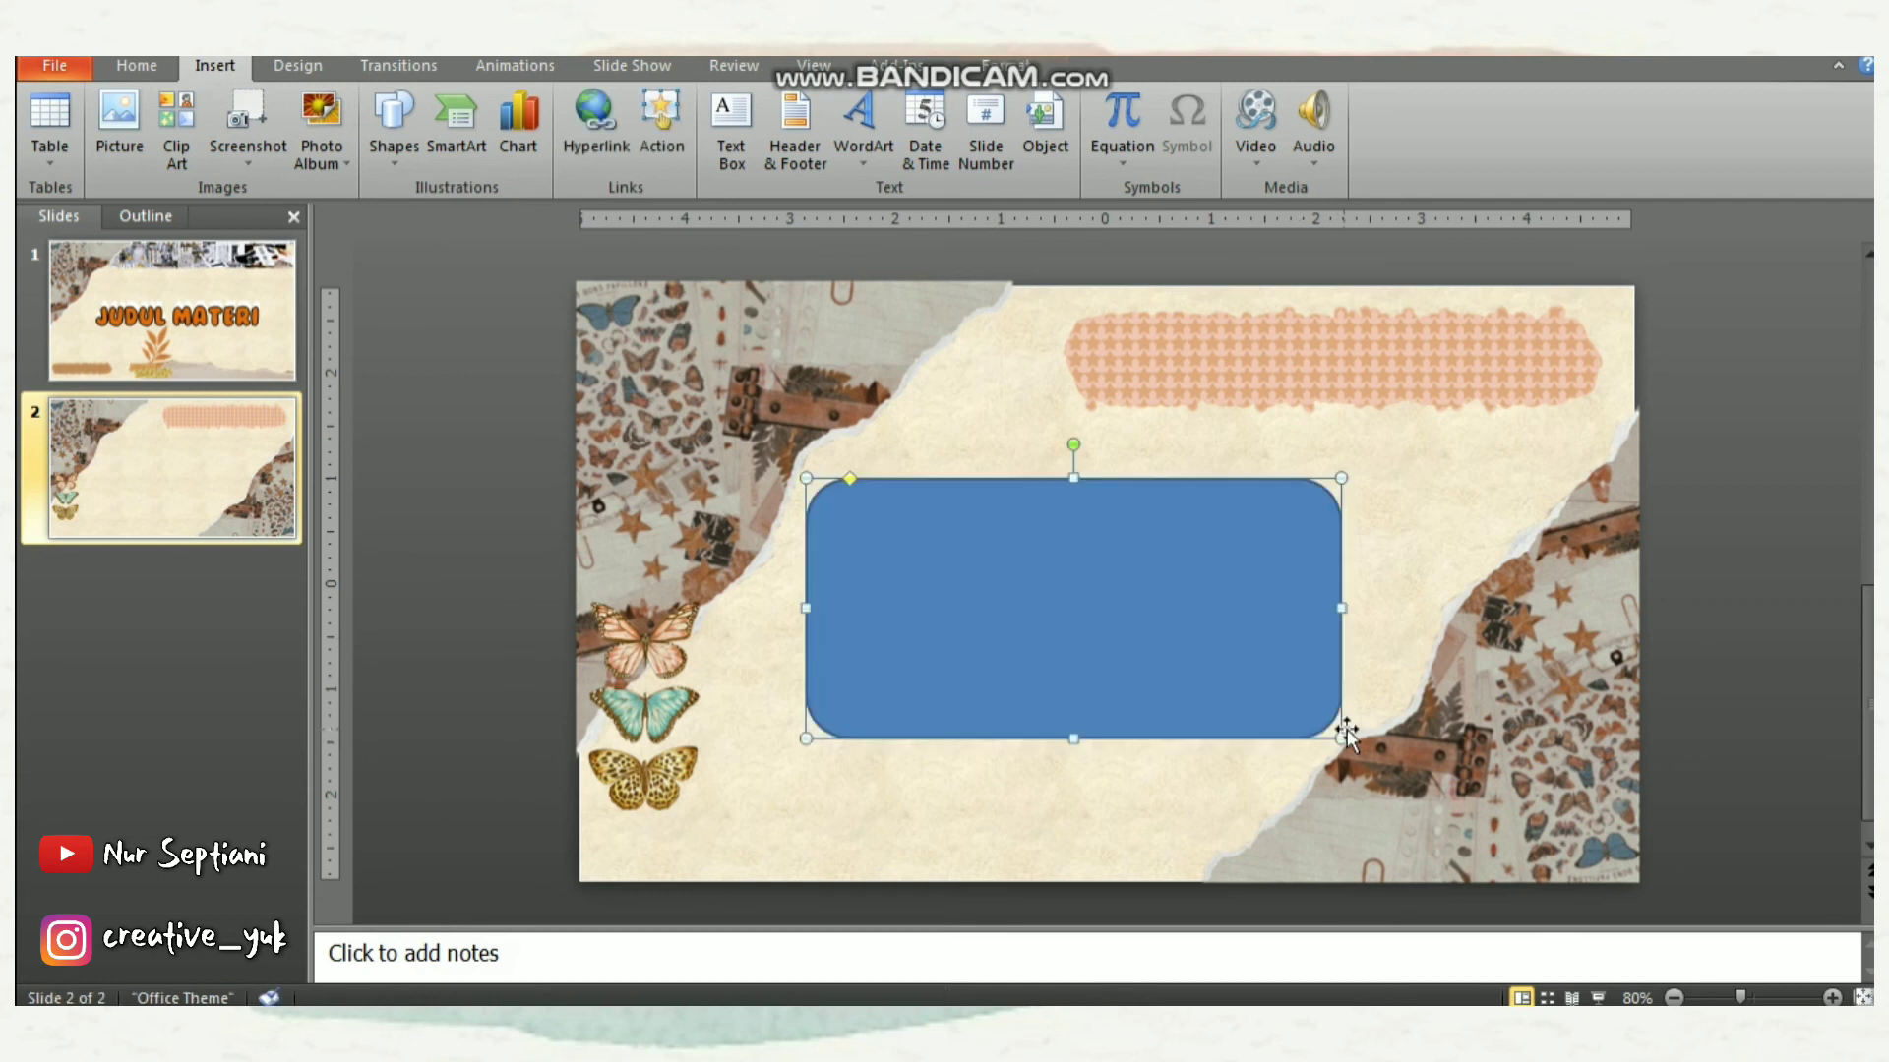
pyautogui.click(1027, 78)
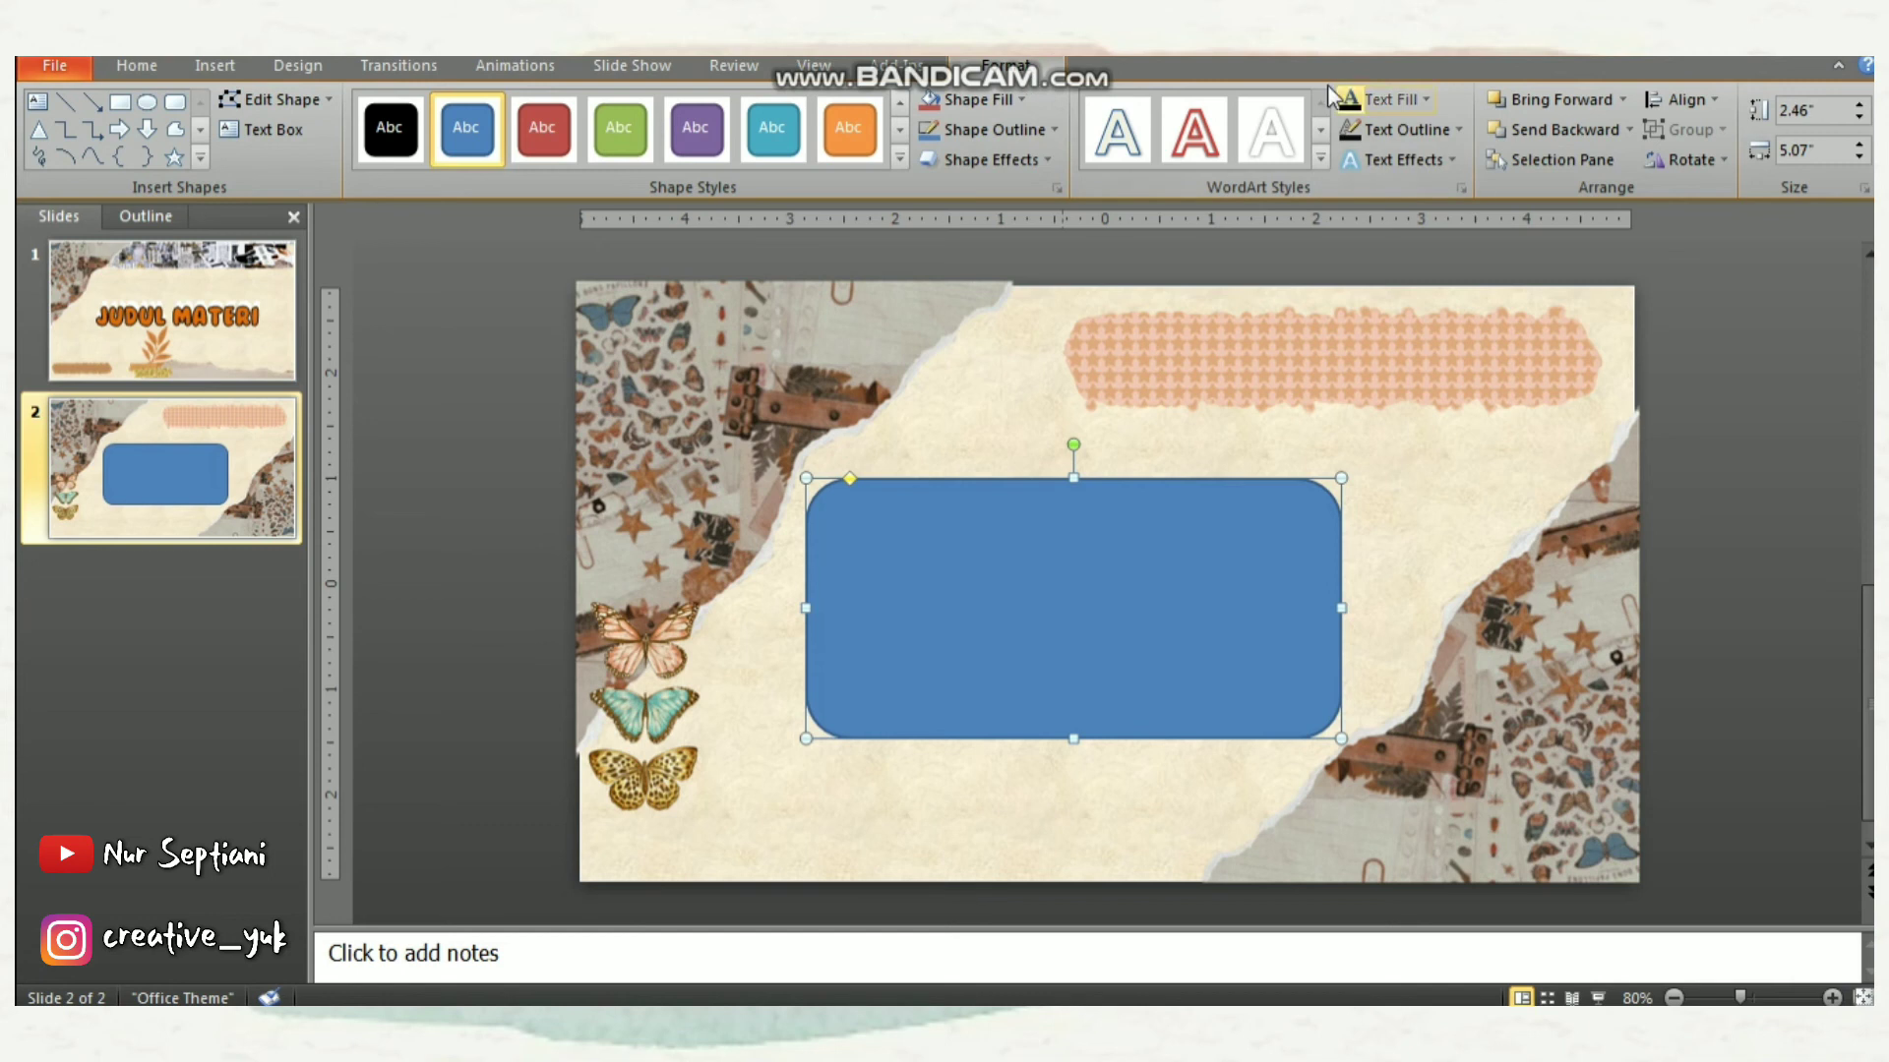
pyautogui.click(983, 99)
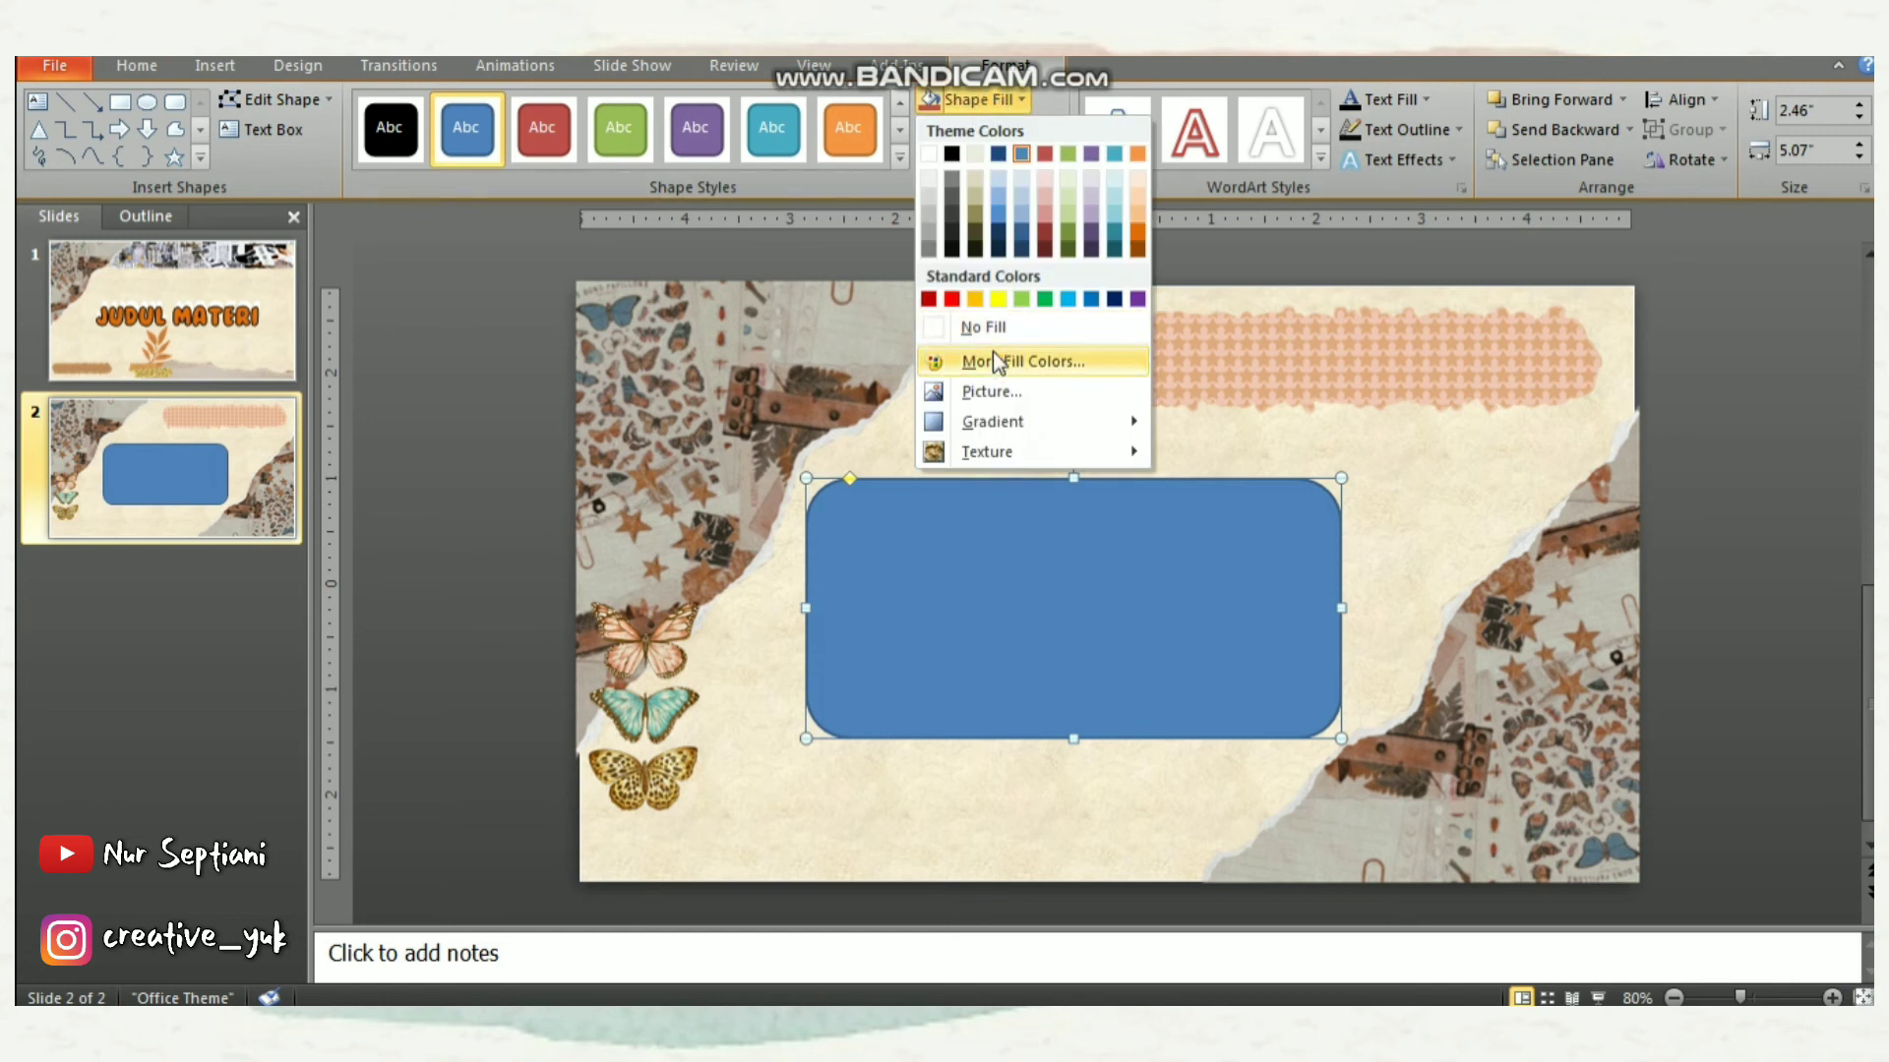
pyautogui.click(983, 328)
# Give the rounded rectangle a dashed dark-orange outline
pyautogui.click(981, 131)
pyautogui.moveTo(987, 451)
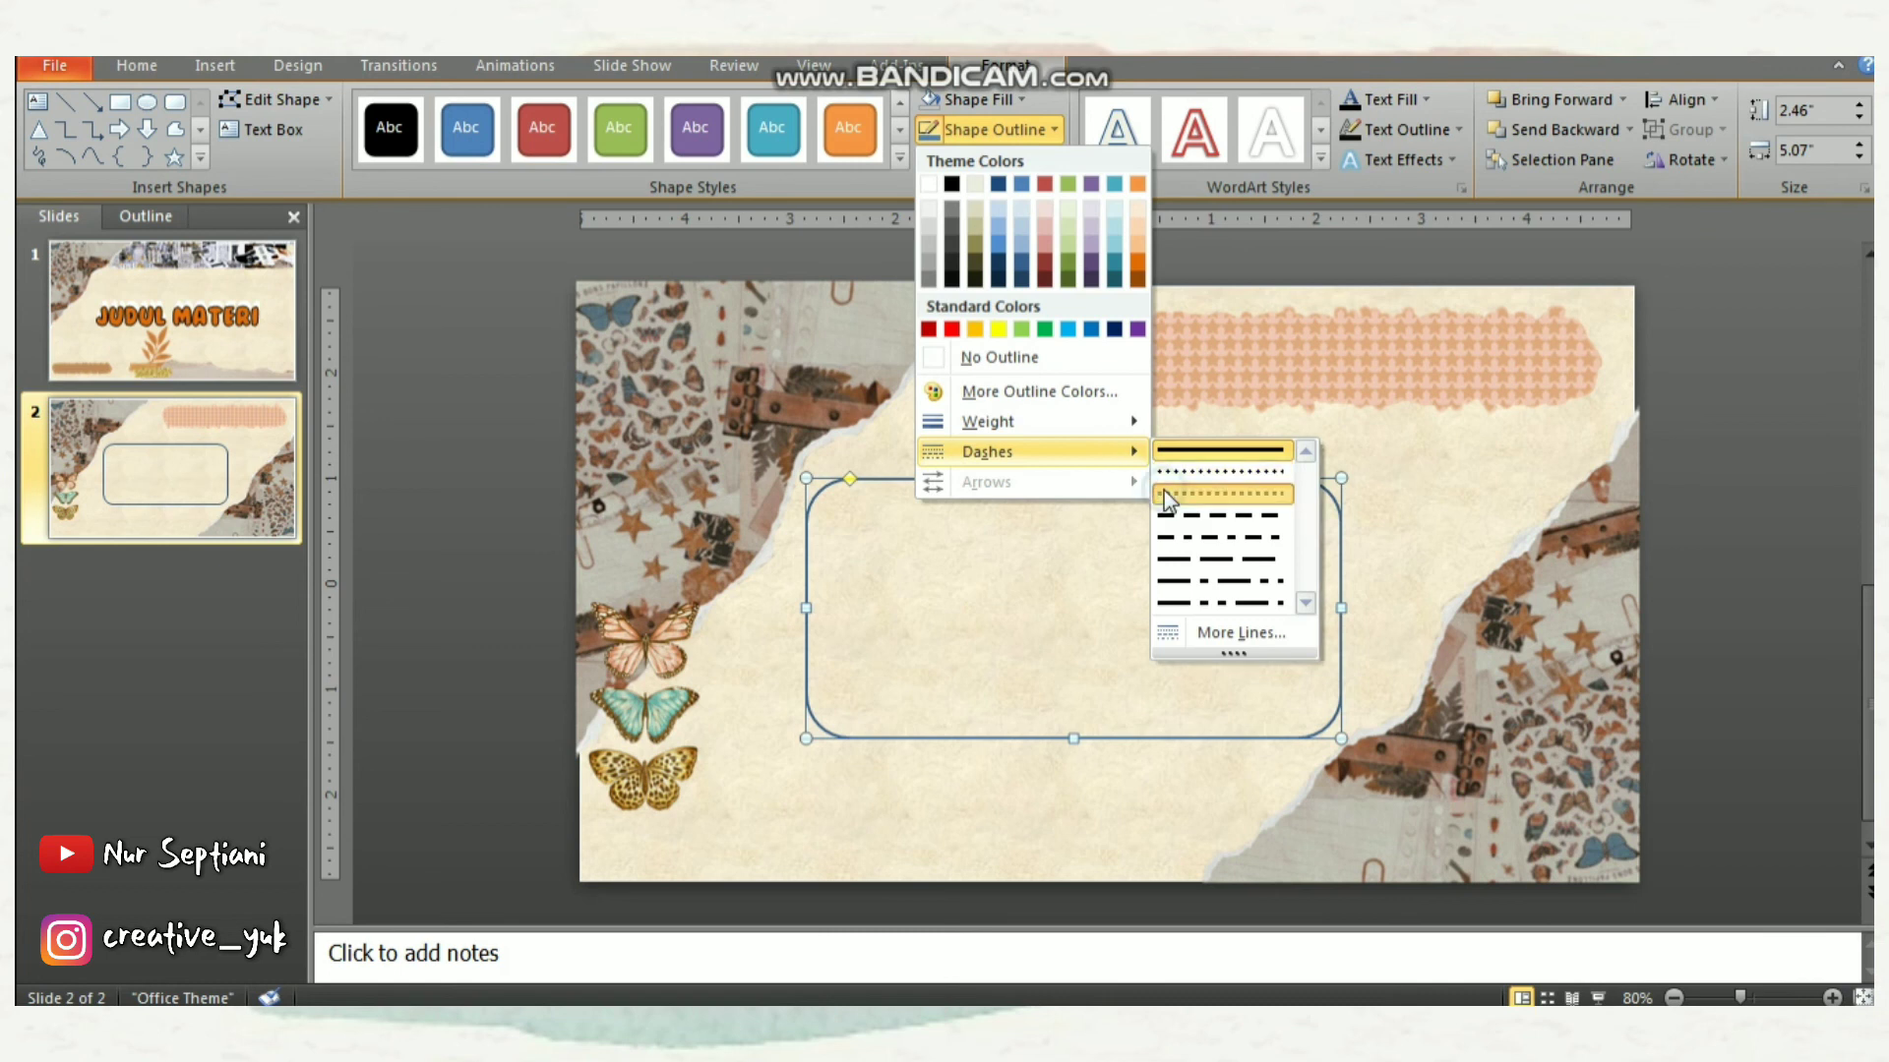
pyautogui.click(1171, 514)
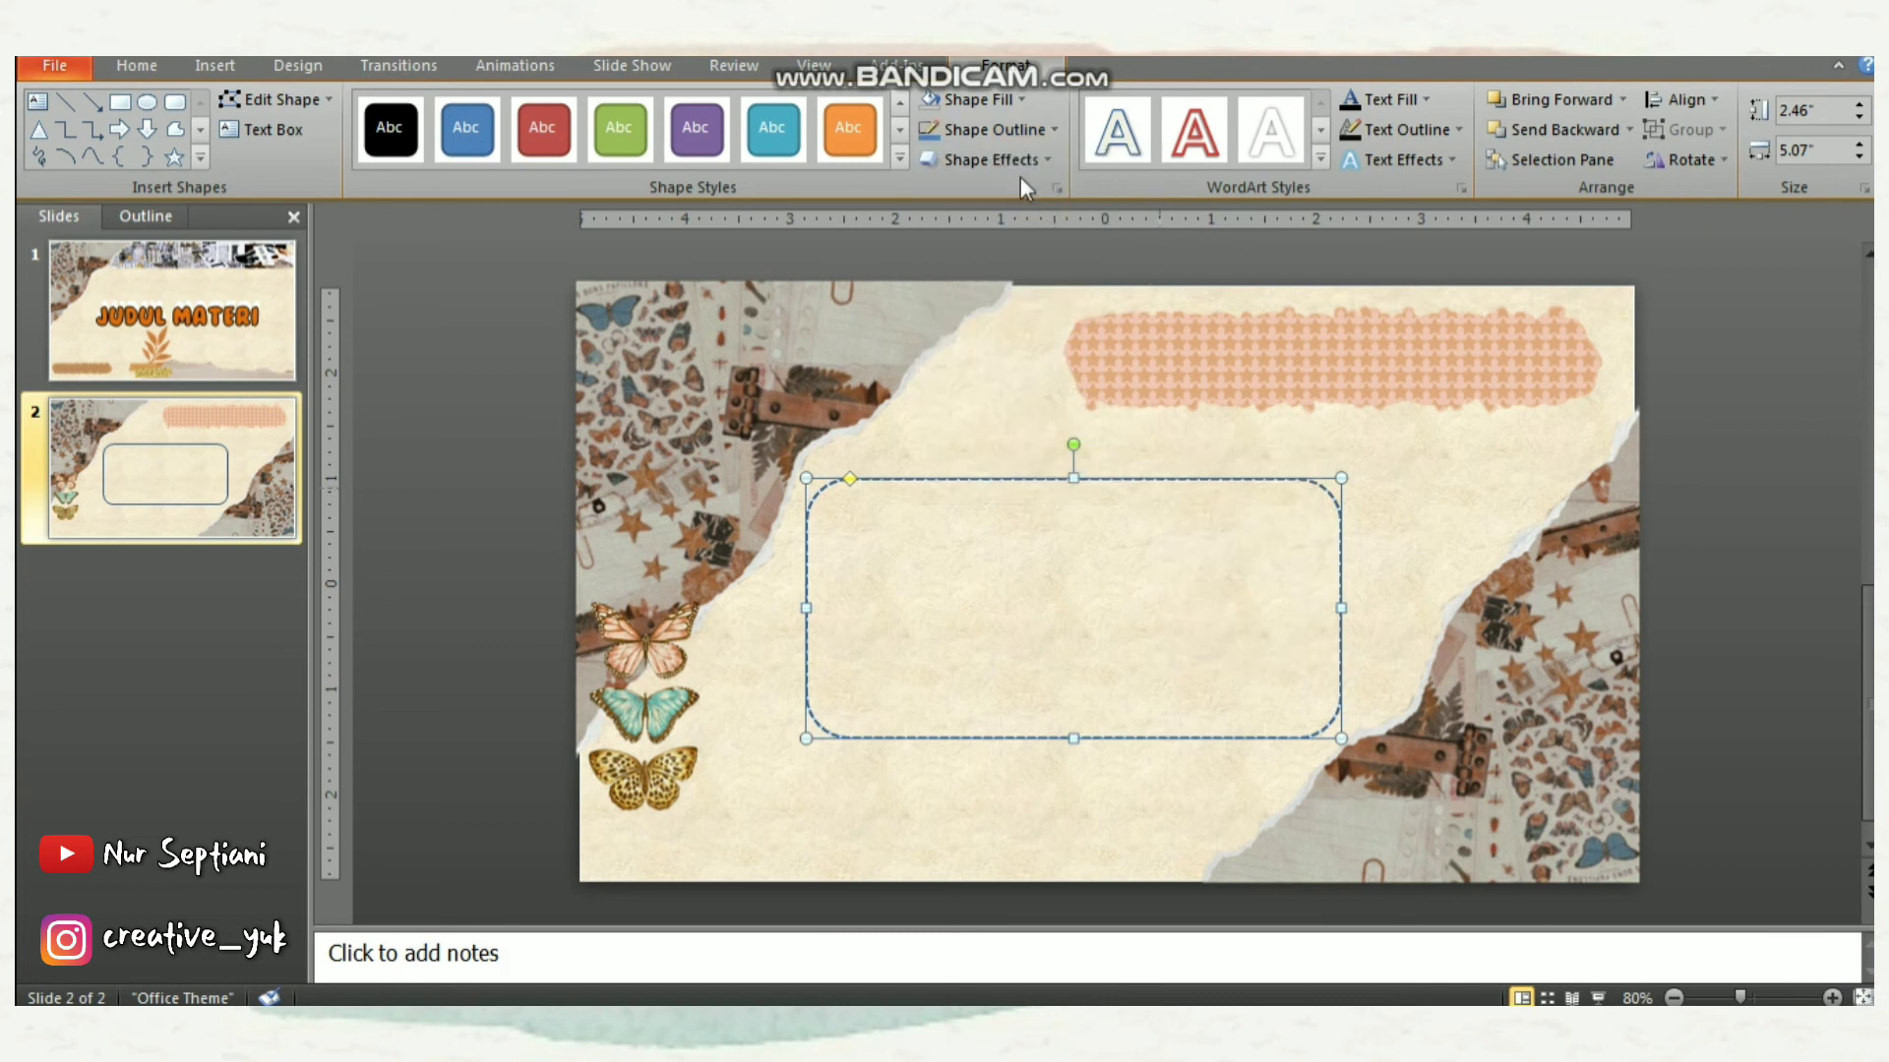
pyautogui.click(970, 132)
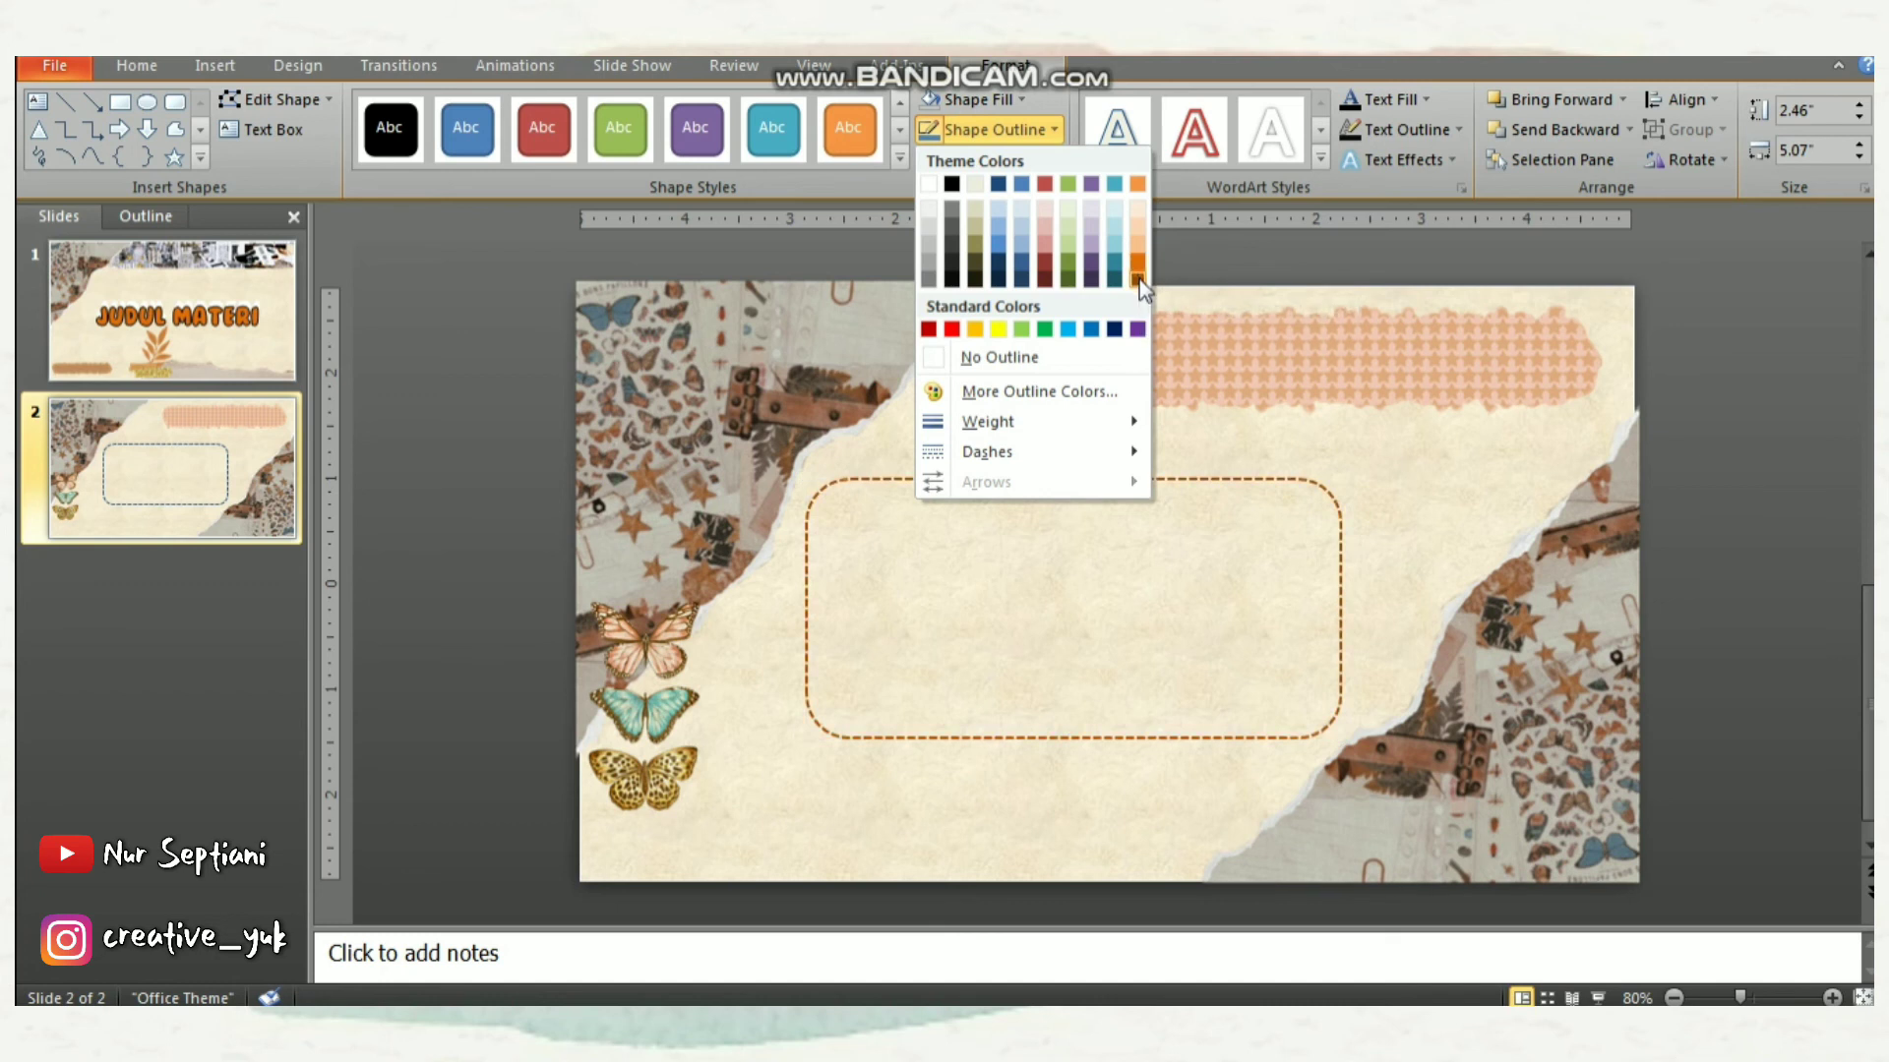
pyautogui.click(1138, 264)
pyautogui.click(1153, 472)
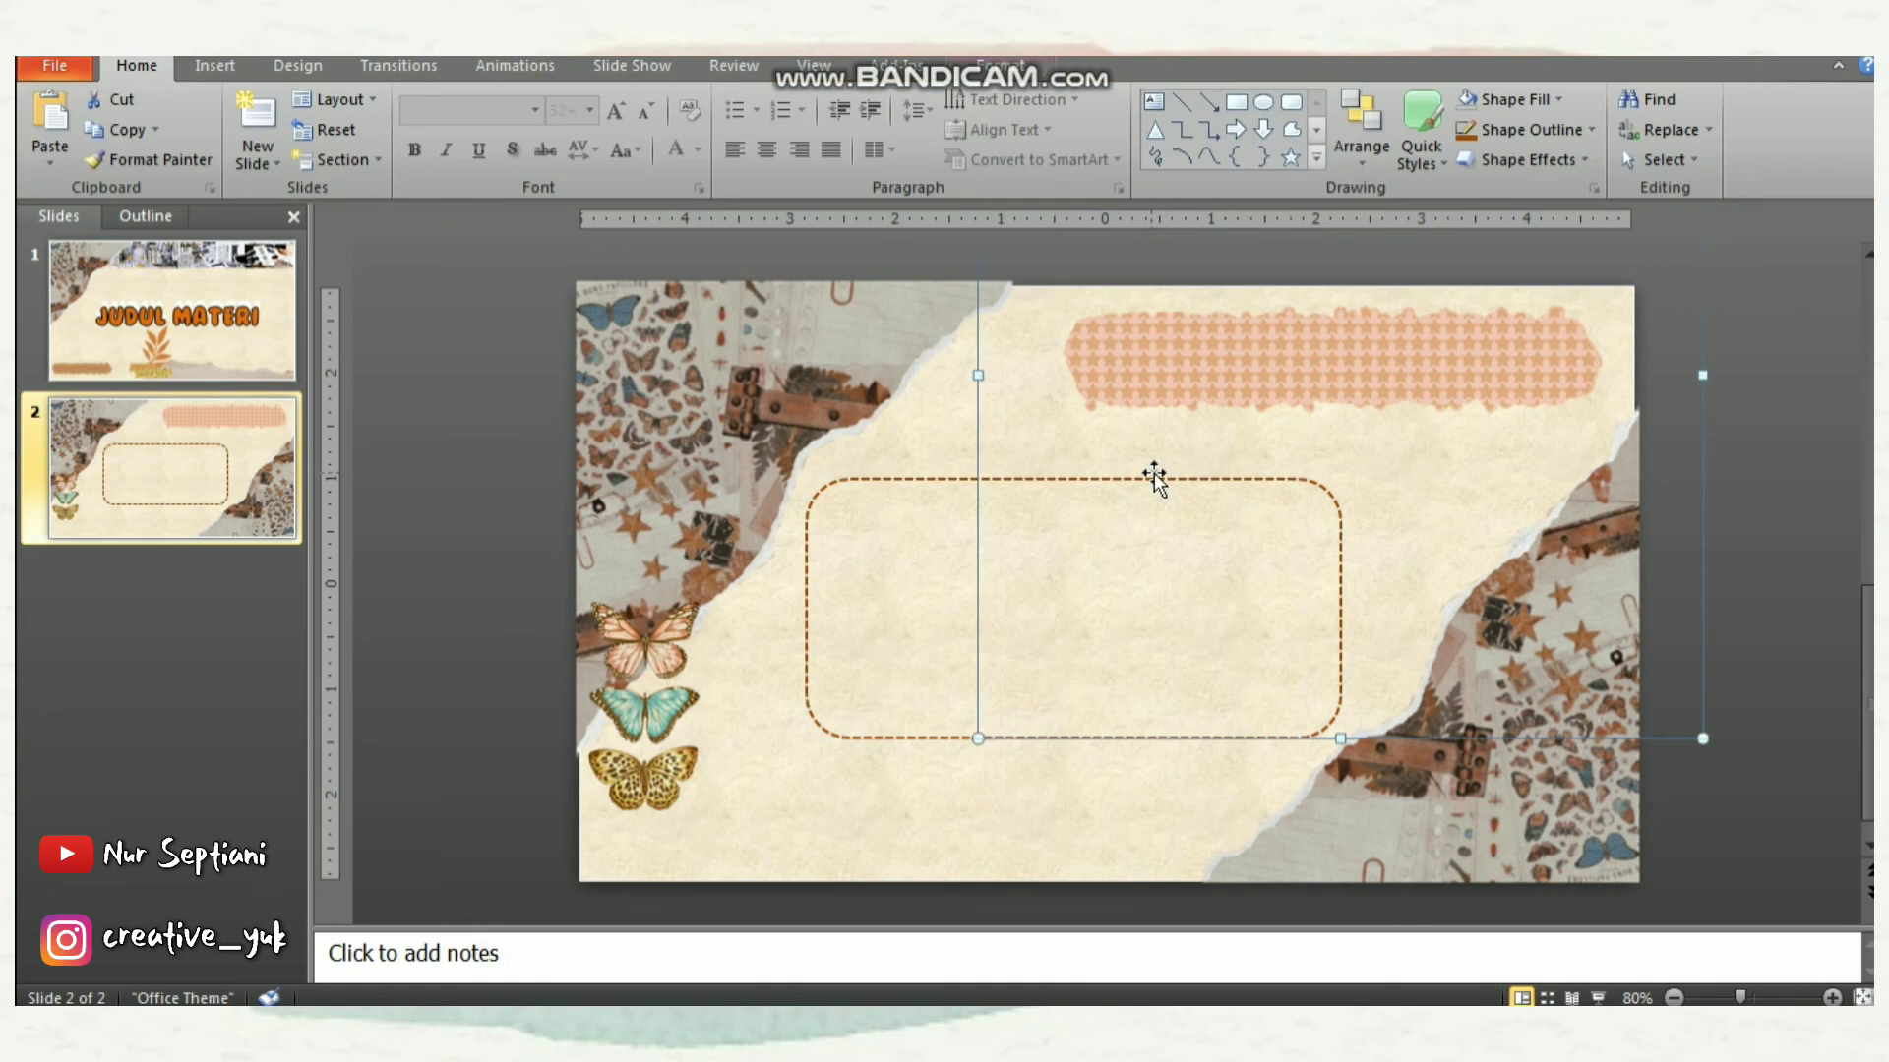
pyautogui.click(1153, 480)
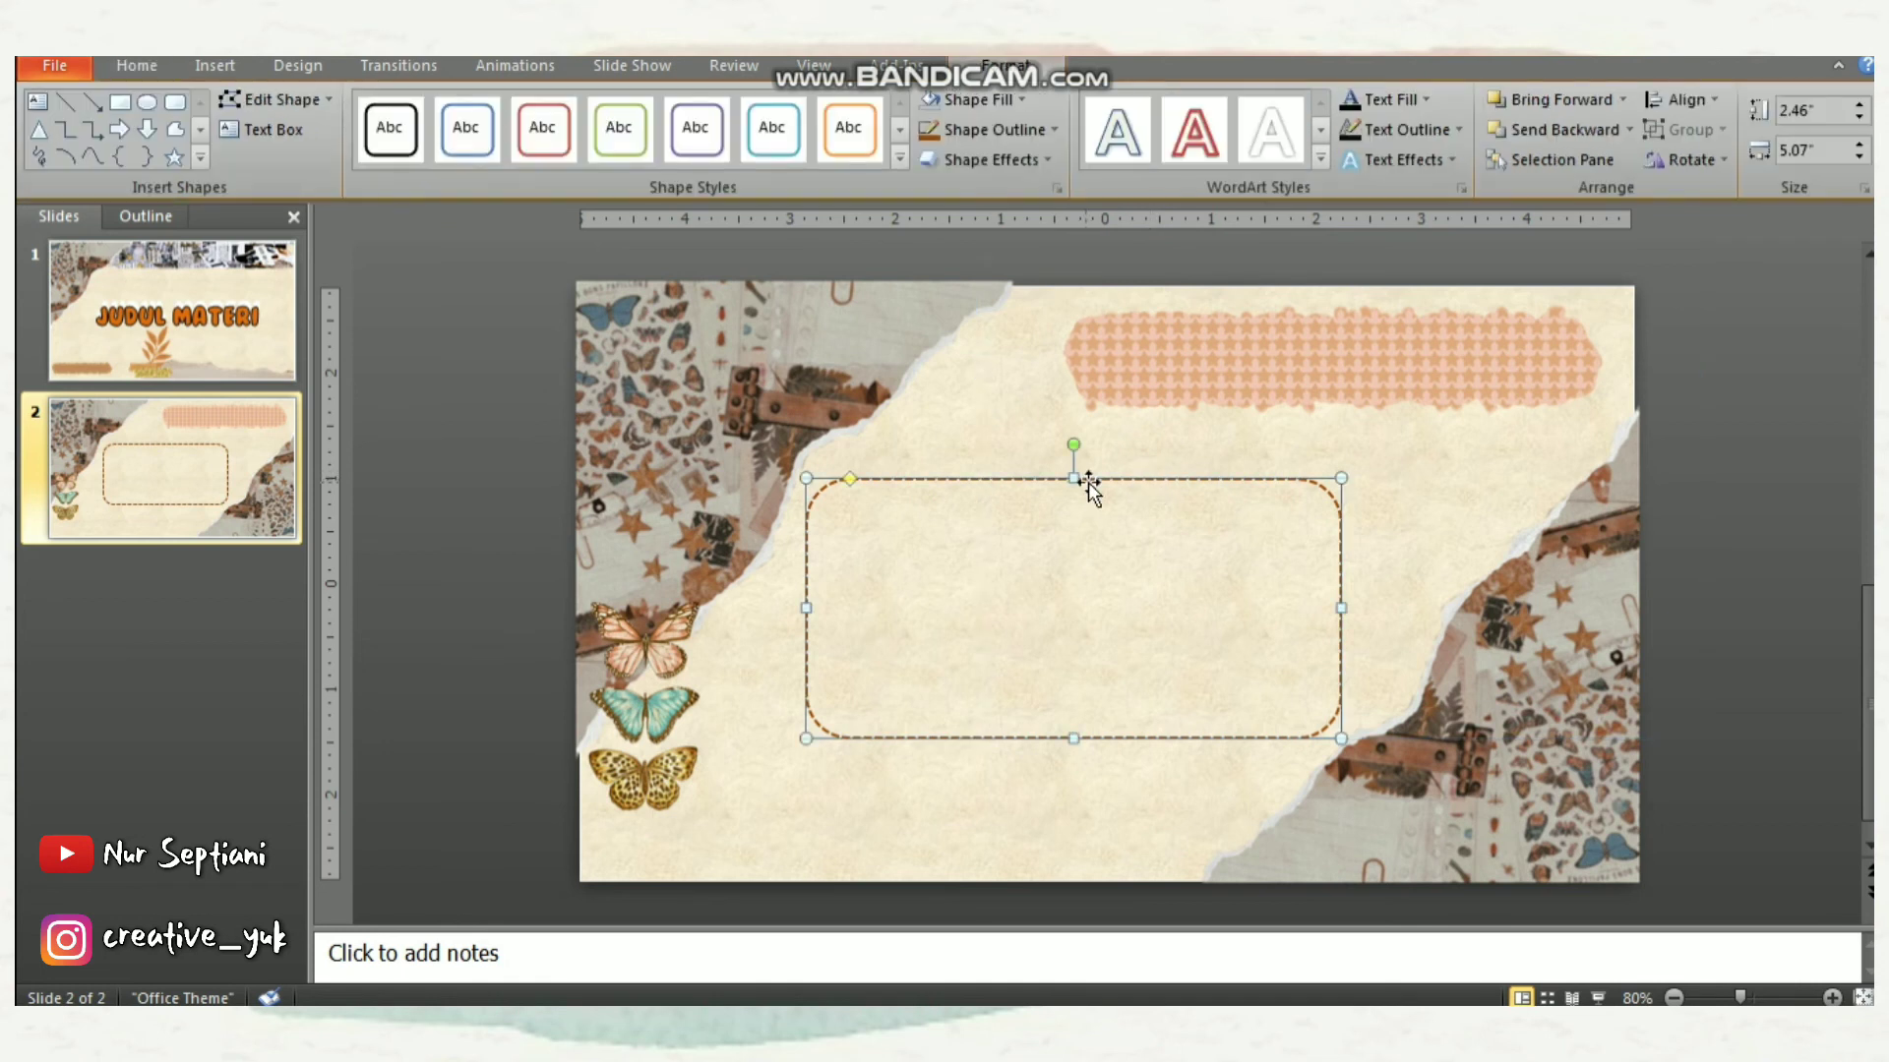
# Paste a copy of the dashed frame, give it a white outline, and offset it slightly
pyautogui.hotkey('ctrl', 'v')
pyautogui.press('Right')
pyautogui.press('Right')
pyautogui.press('Down')
pyautogui.press('Down')
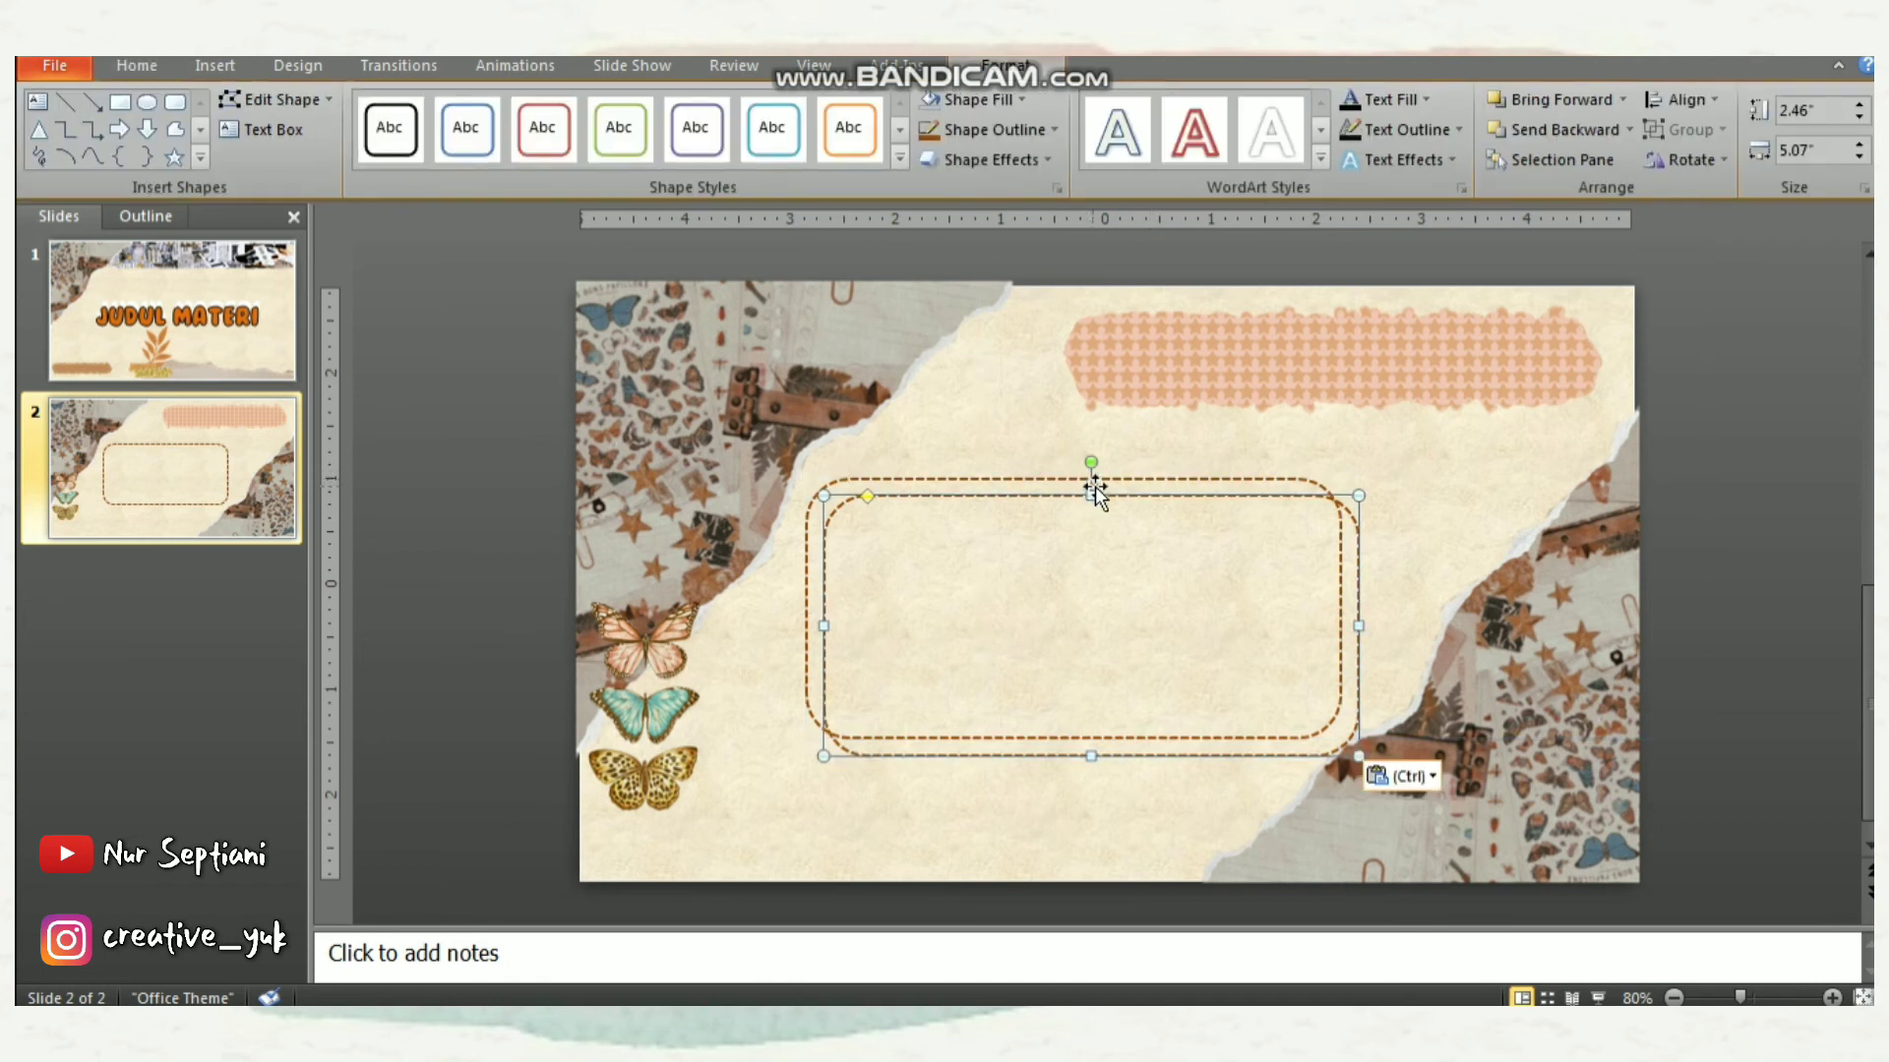
pyautogui.click(994, 128)
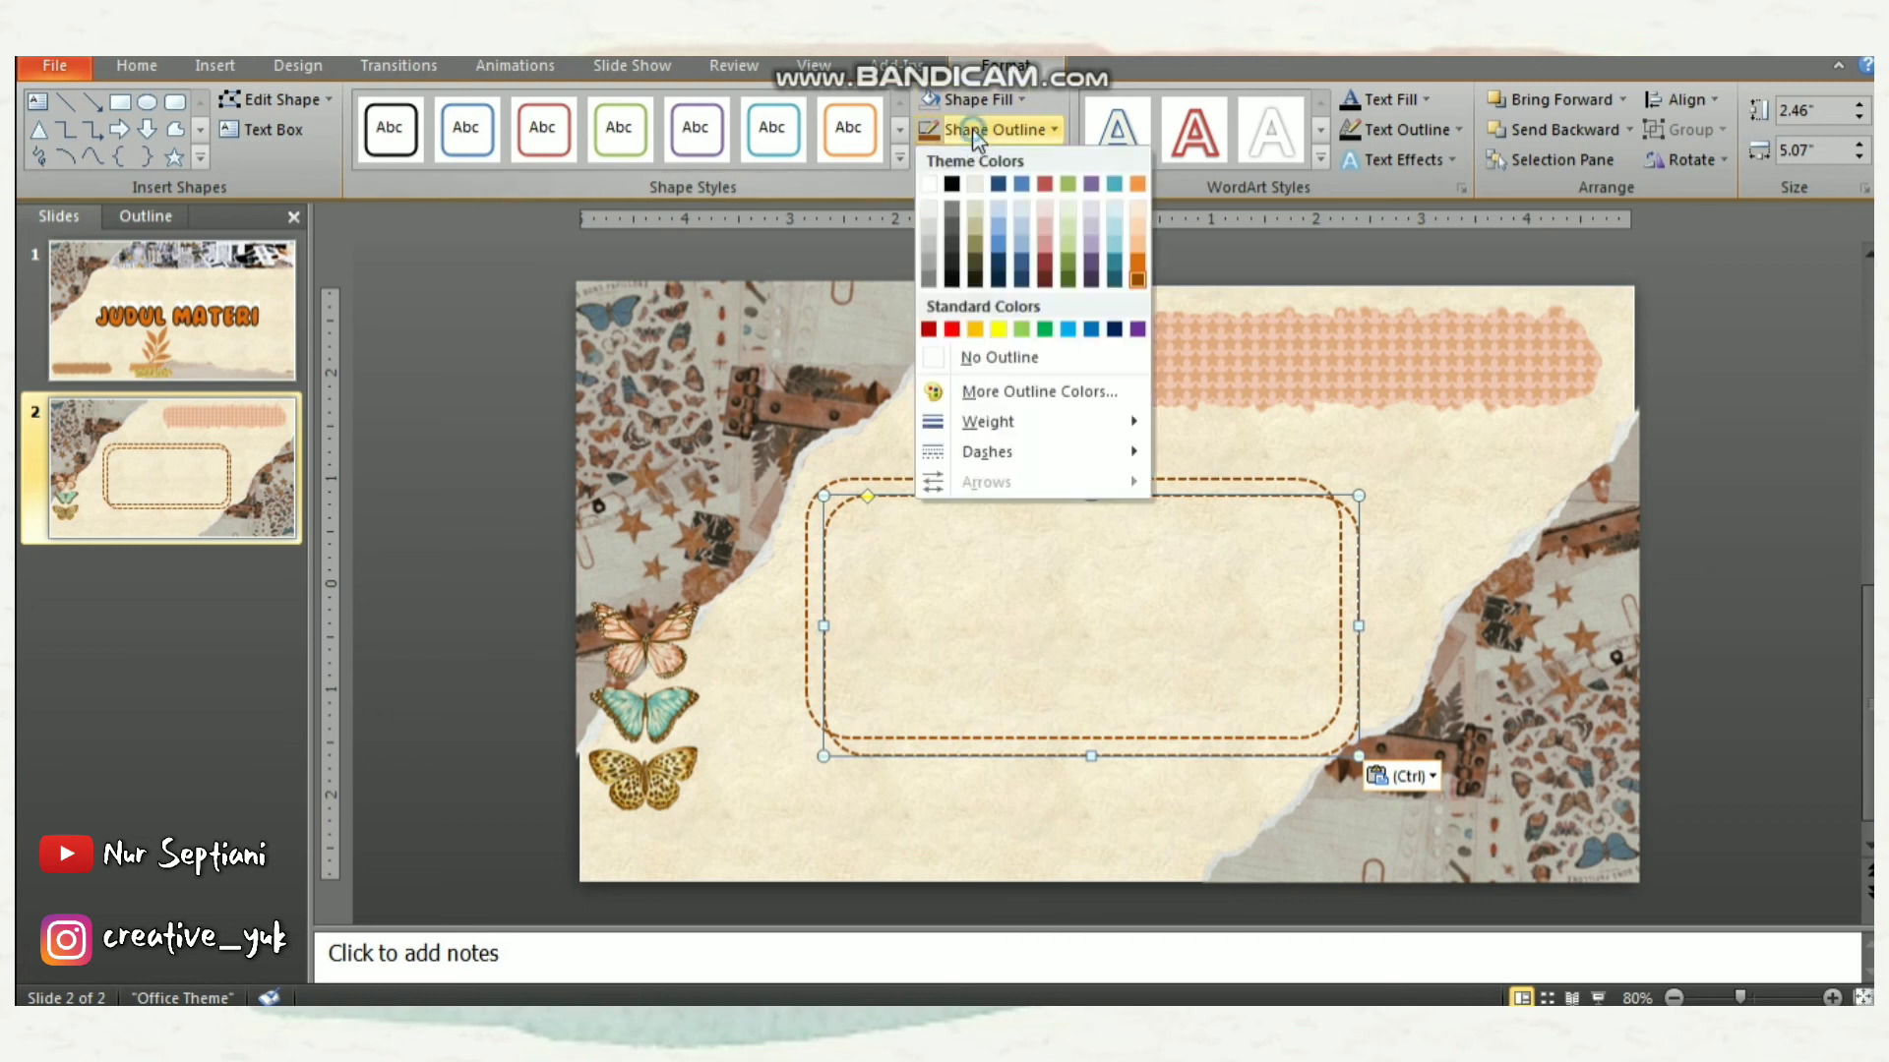
pyautogui.click(929, 181)
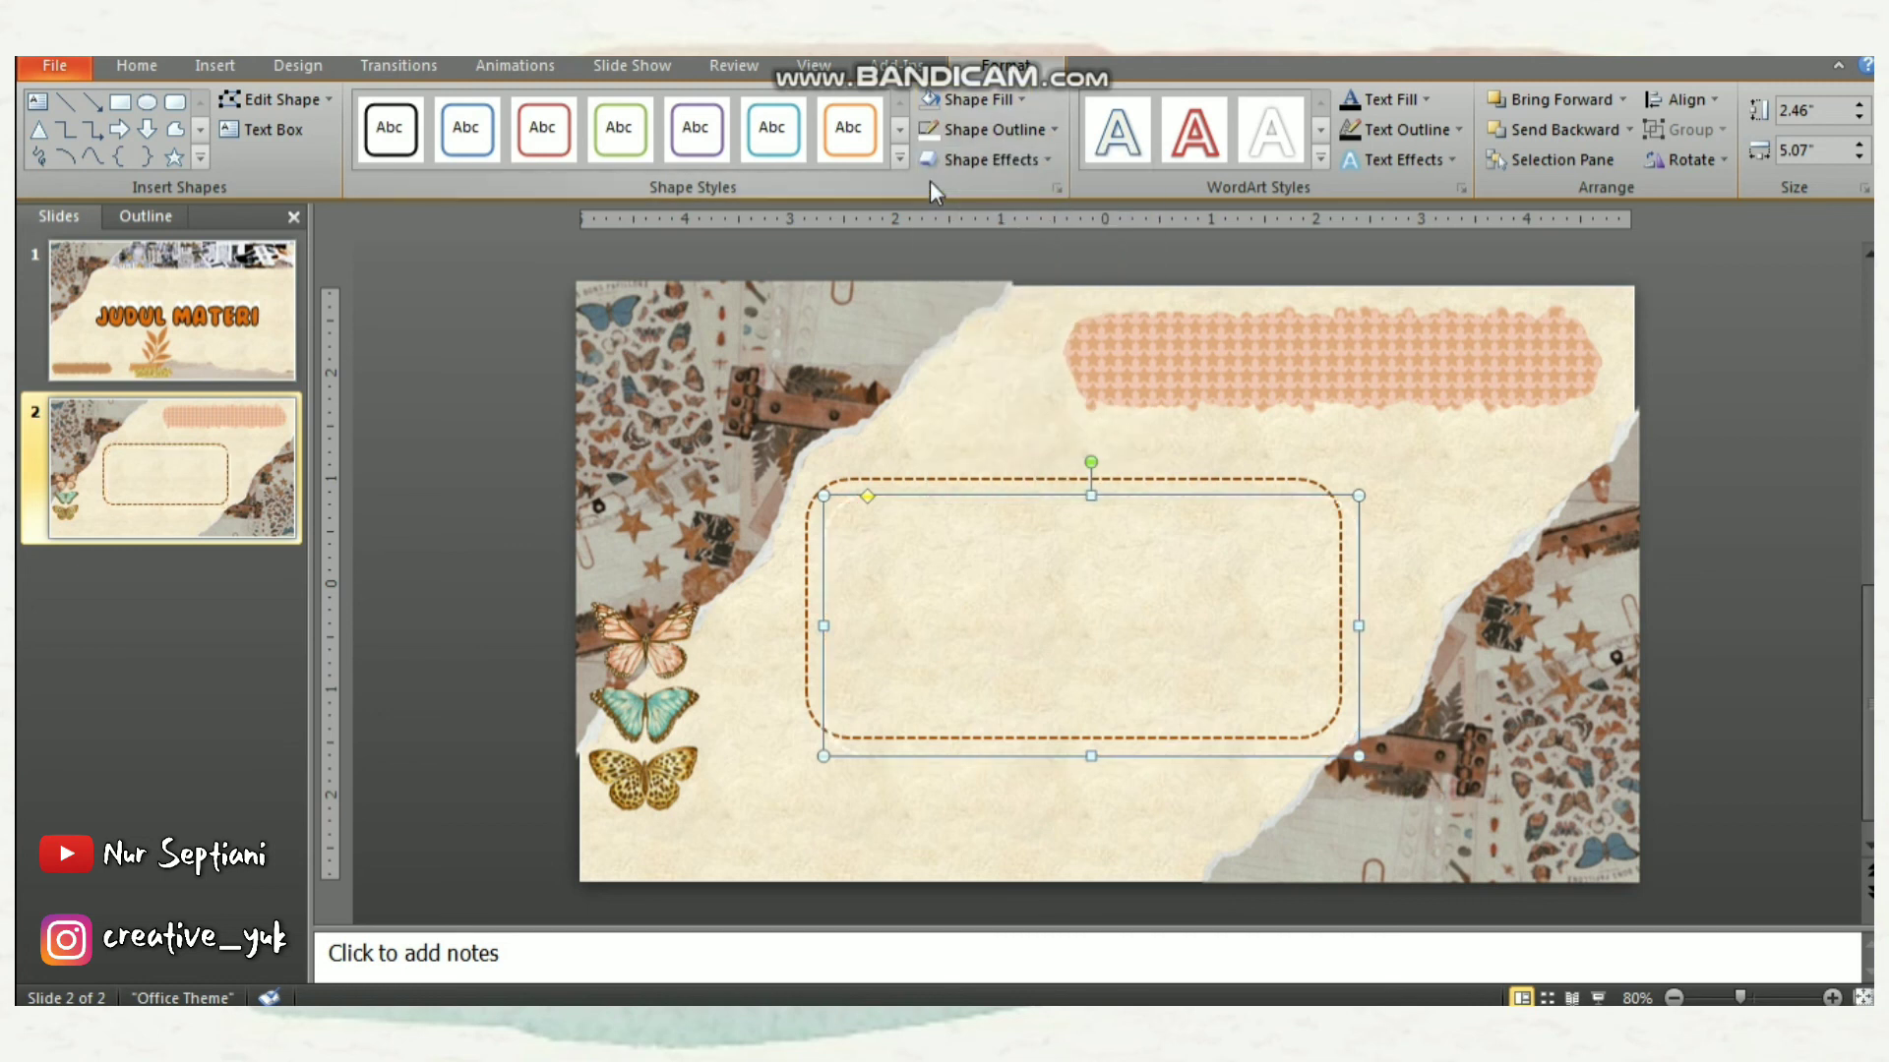
pyautogui.press('Left')
pyautogui.press('Up')
pyautogui.press('Right')
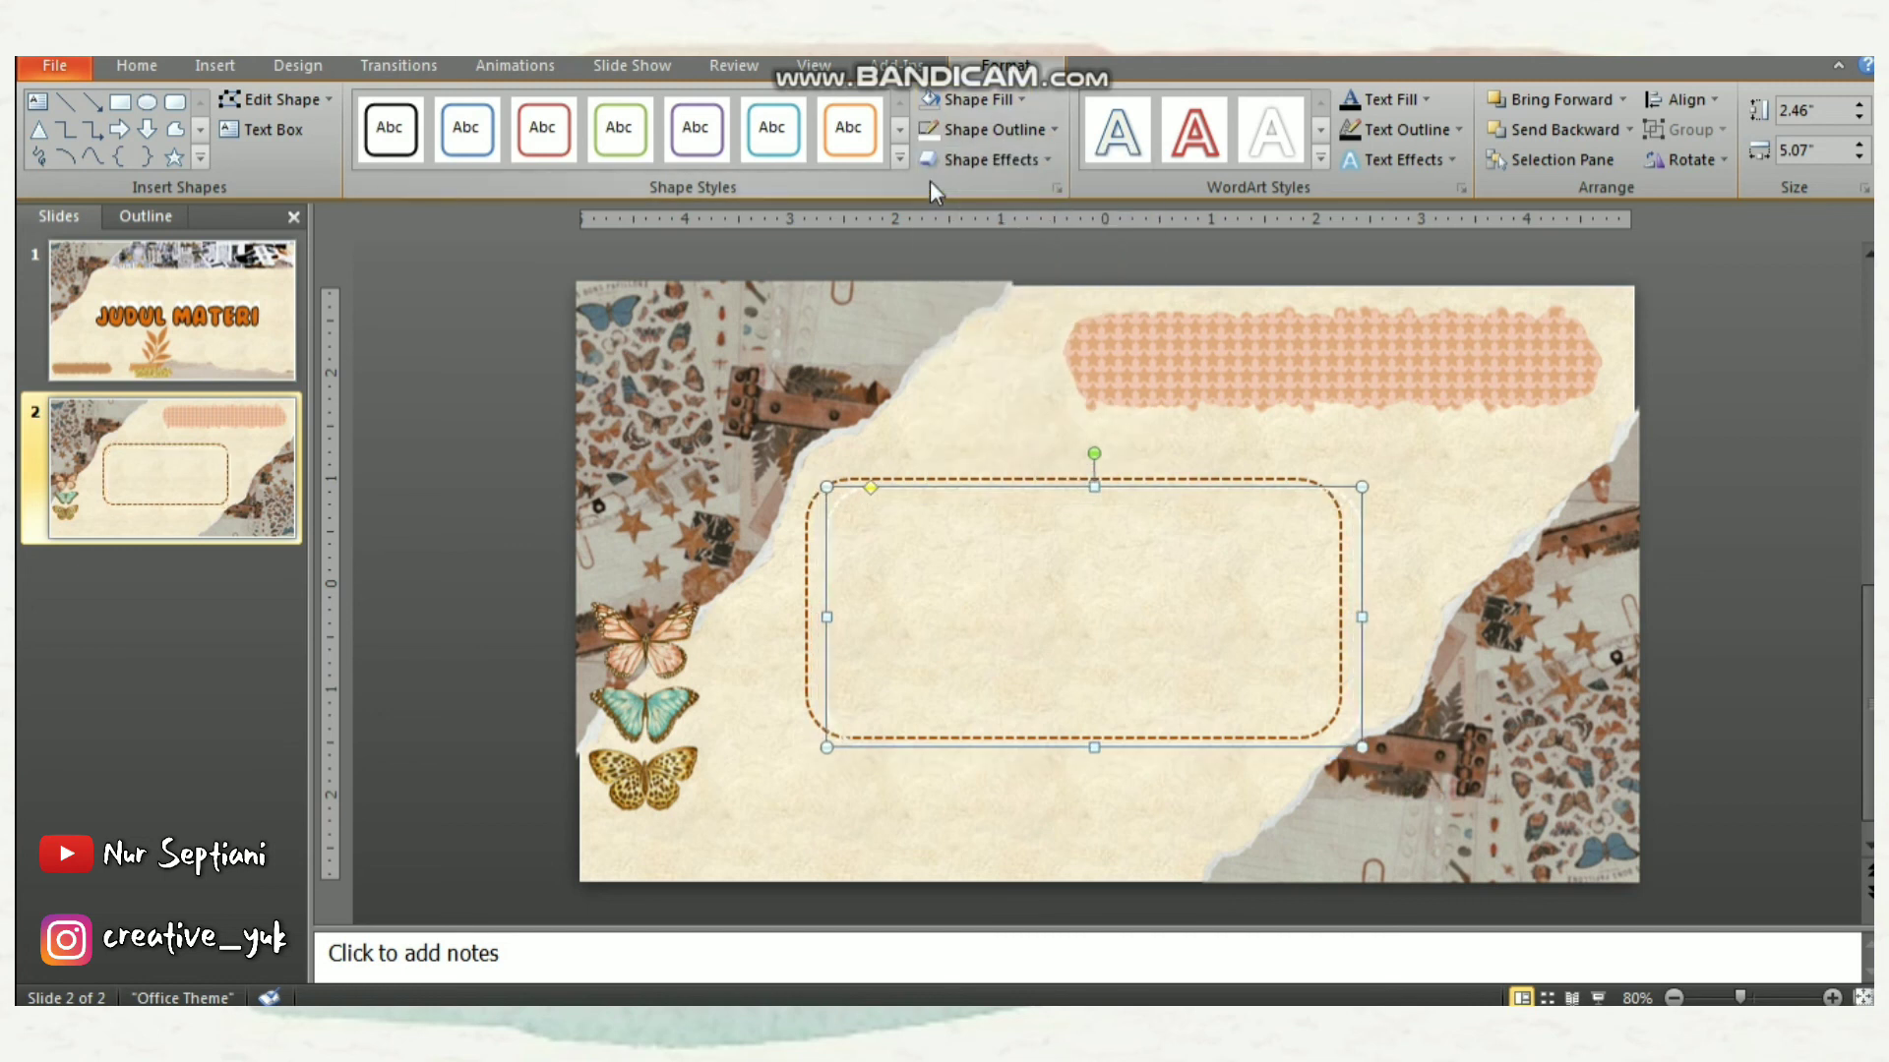
# Nudge the orange and white frames up and left to fine-tune the layered double border
pyautogui.click(1811, 516)
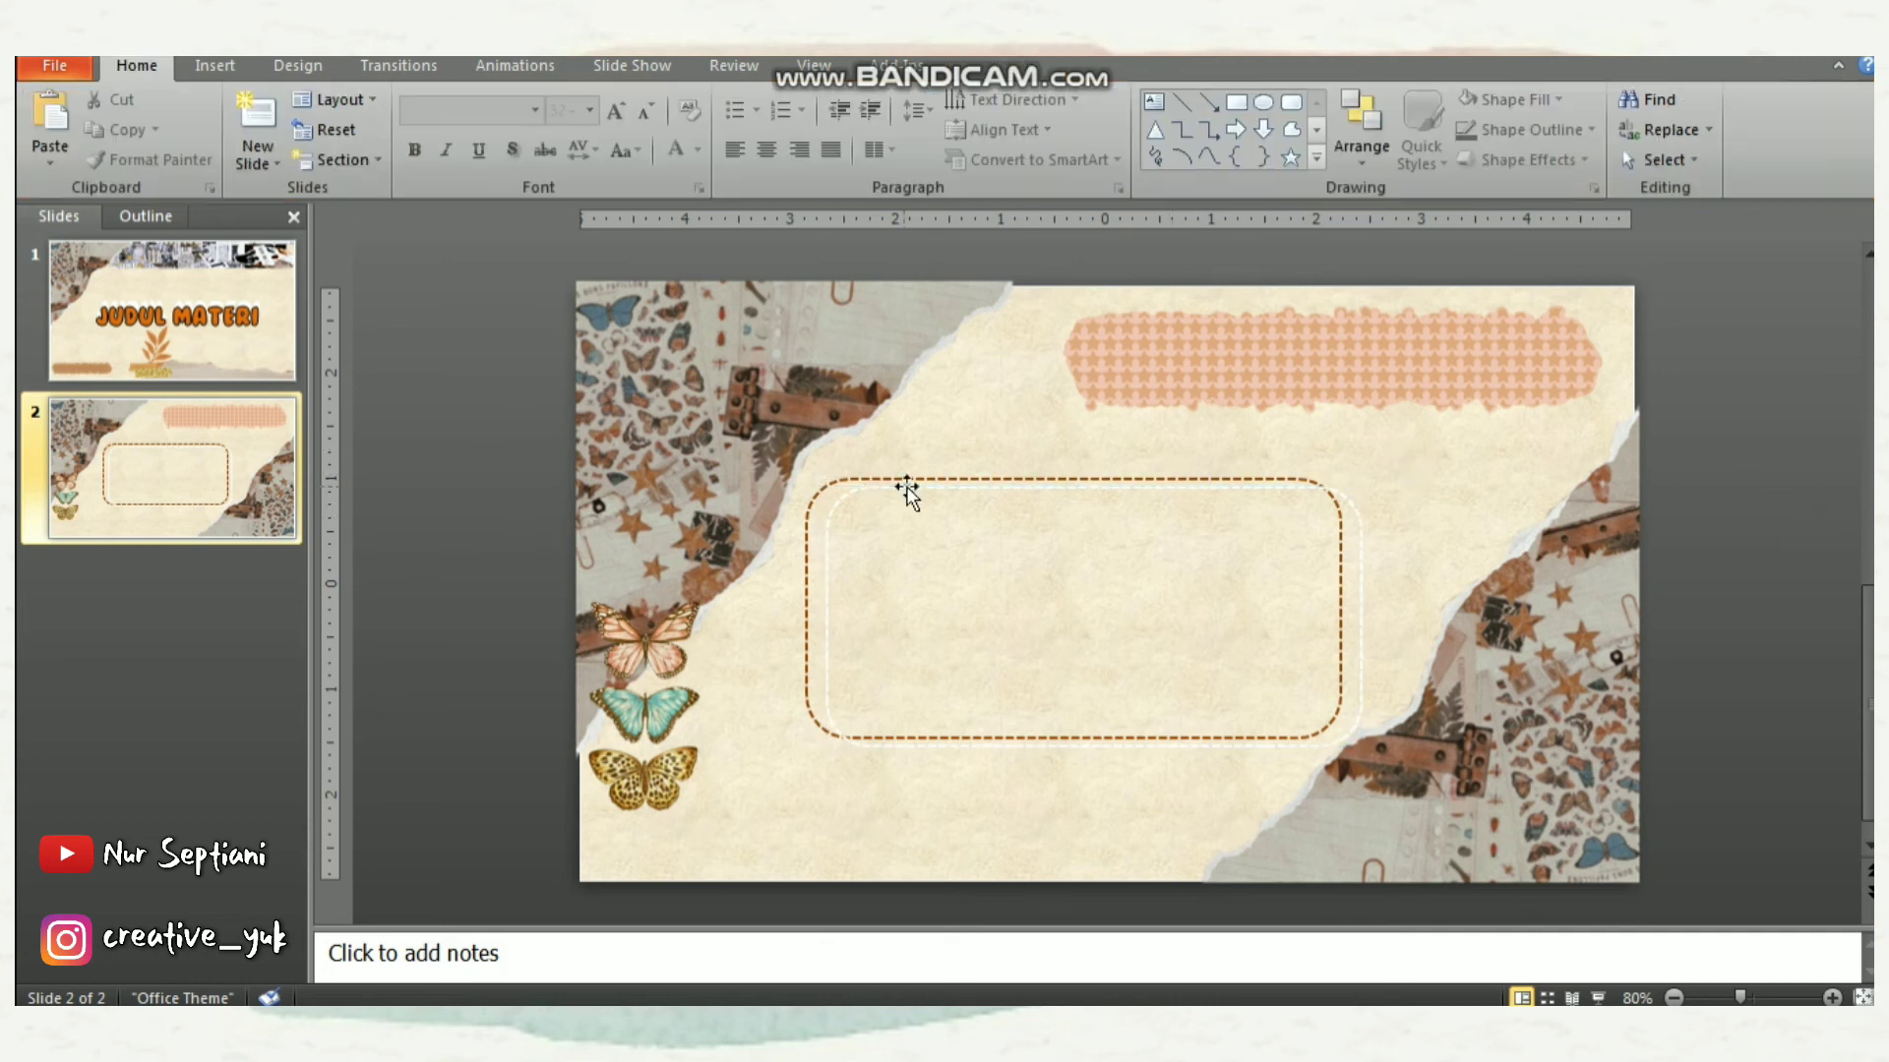
pyautogui.click(840, 480)
pyautogui.press('Left')
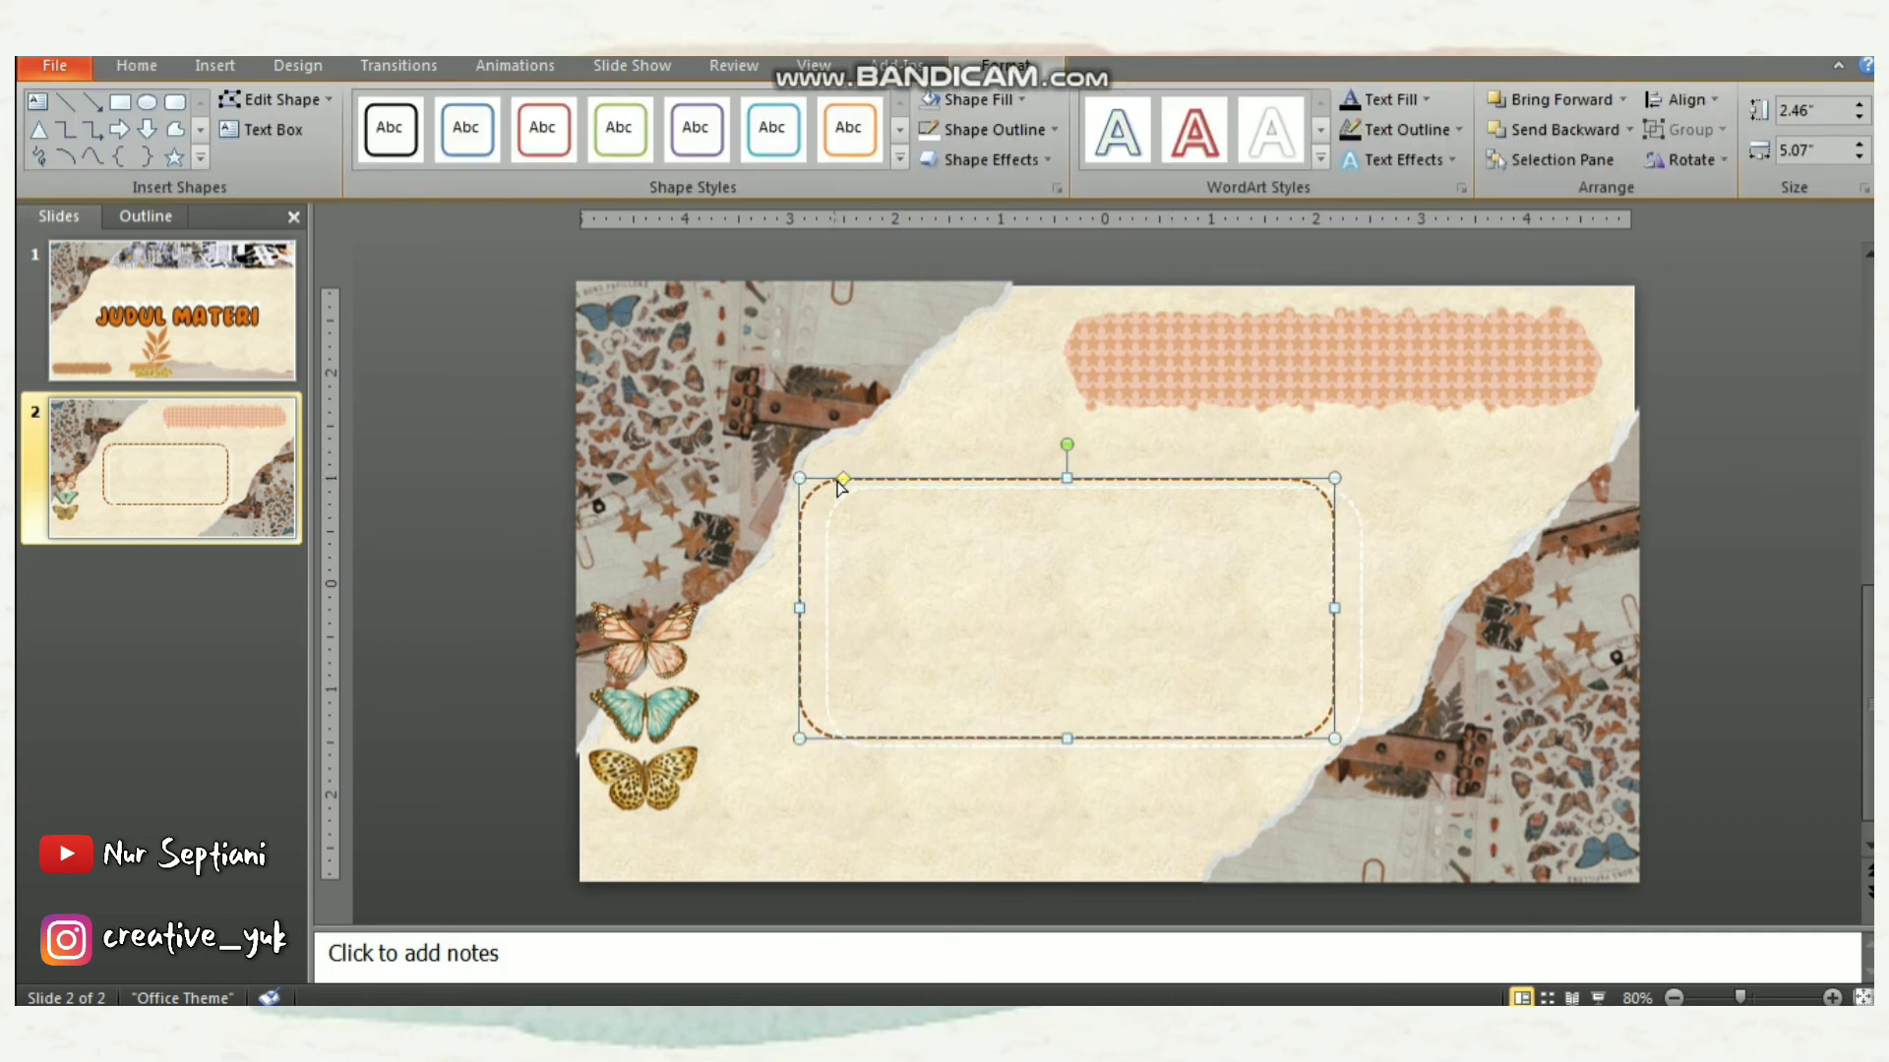
pyautogui.press('Up')
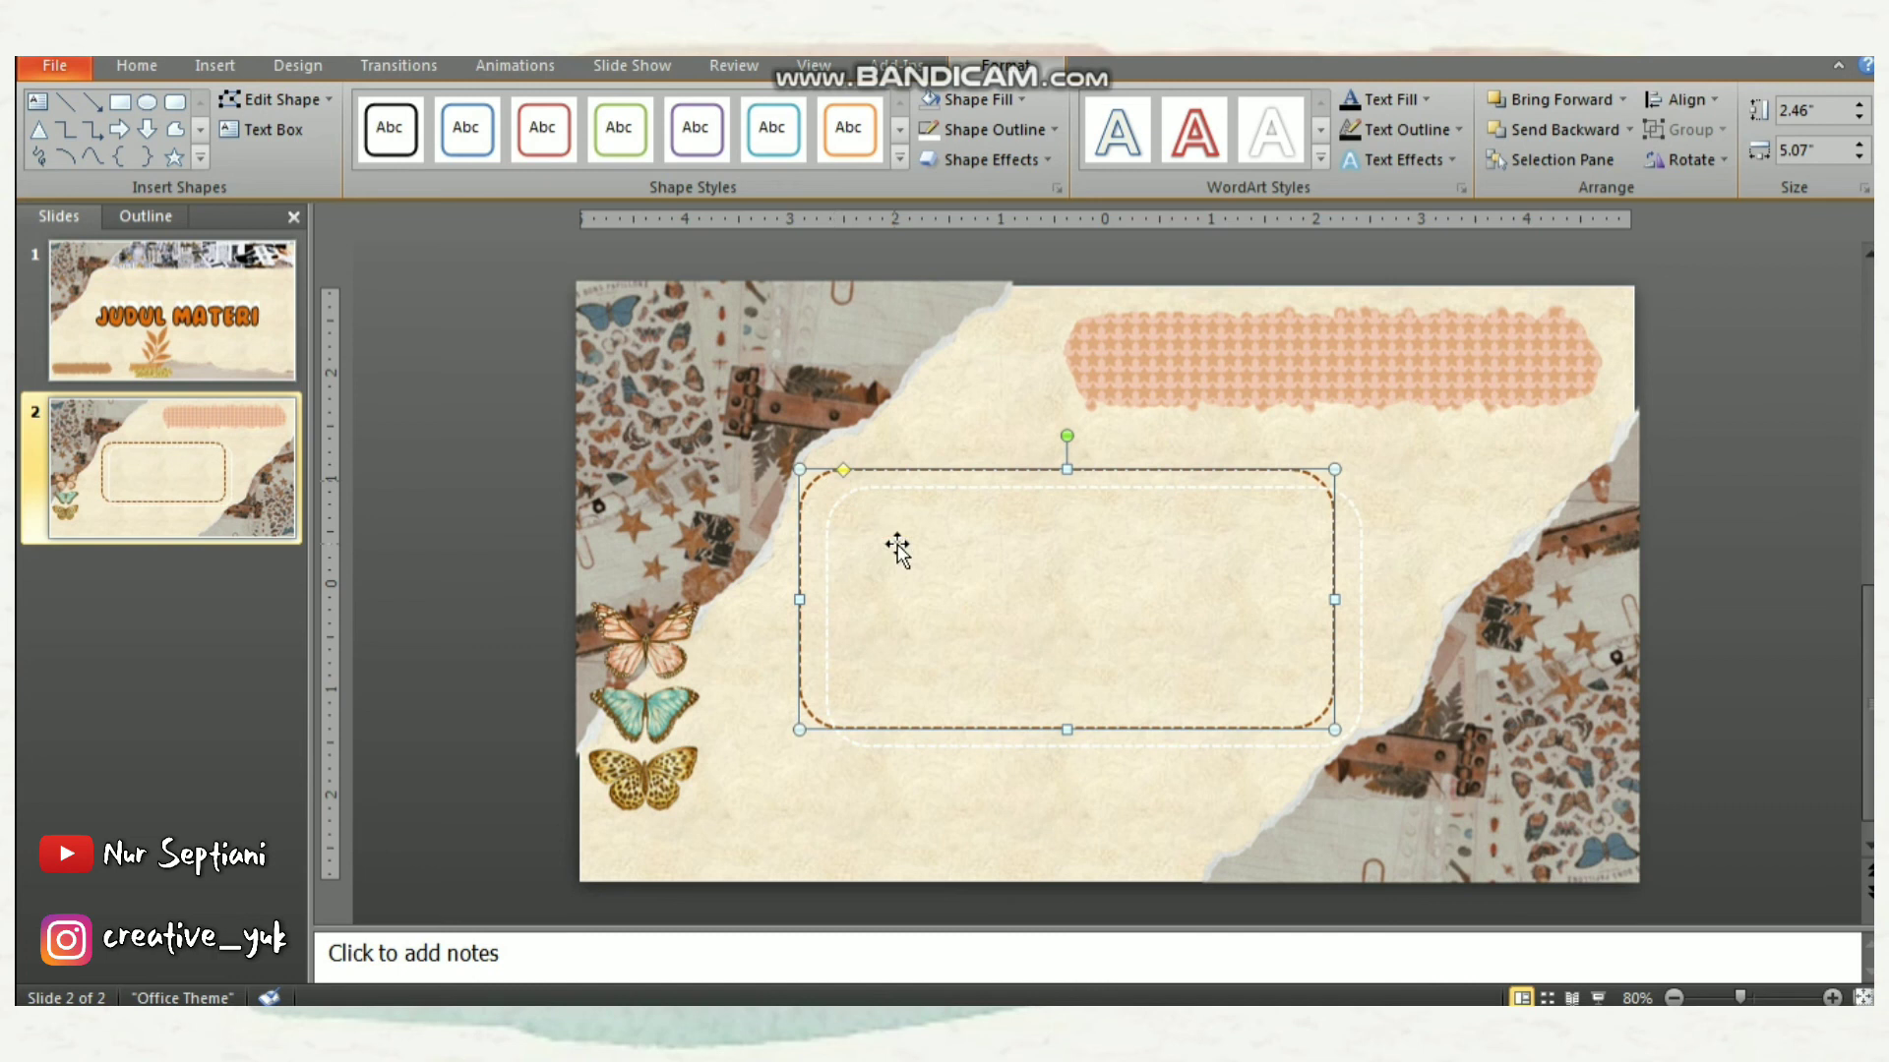
pyautogui.click(1000, 744)
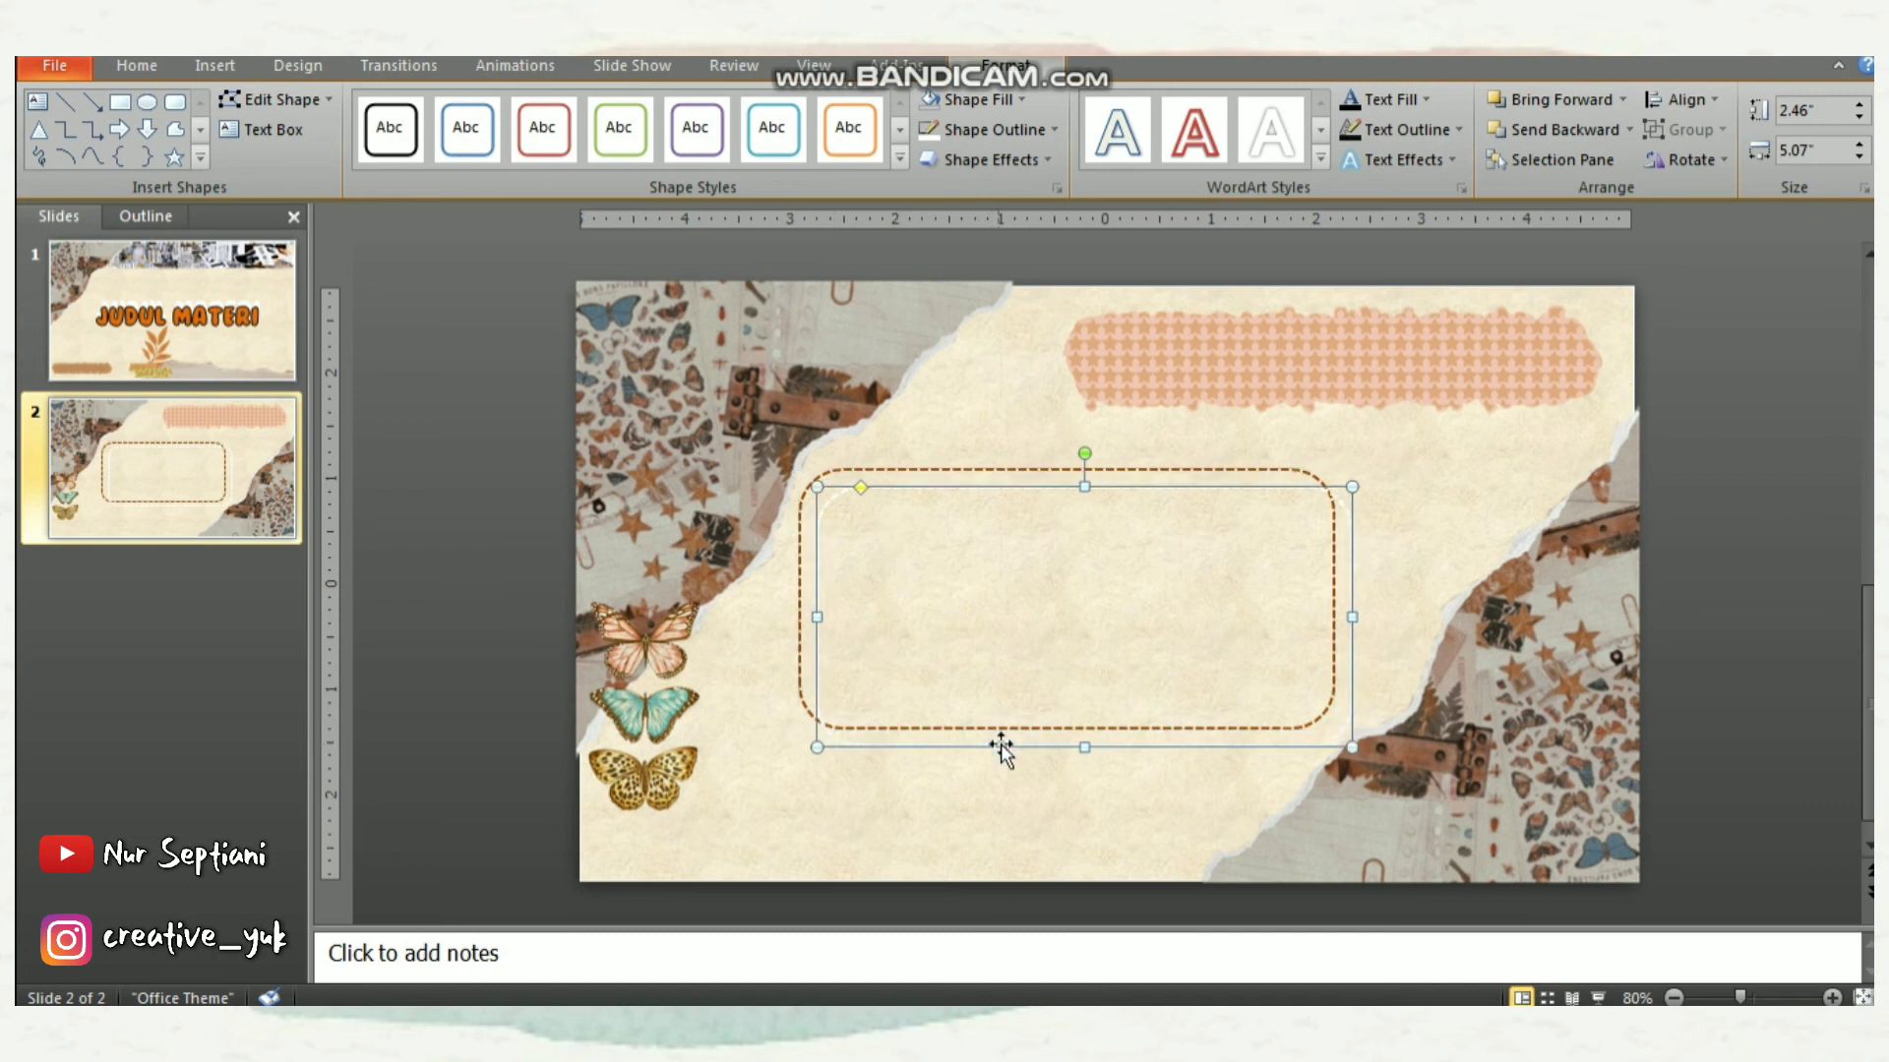
pyautogui.press('Up')
pyautogui.press('Left')
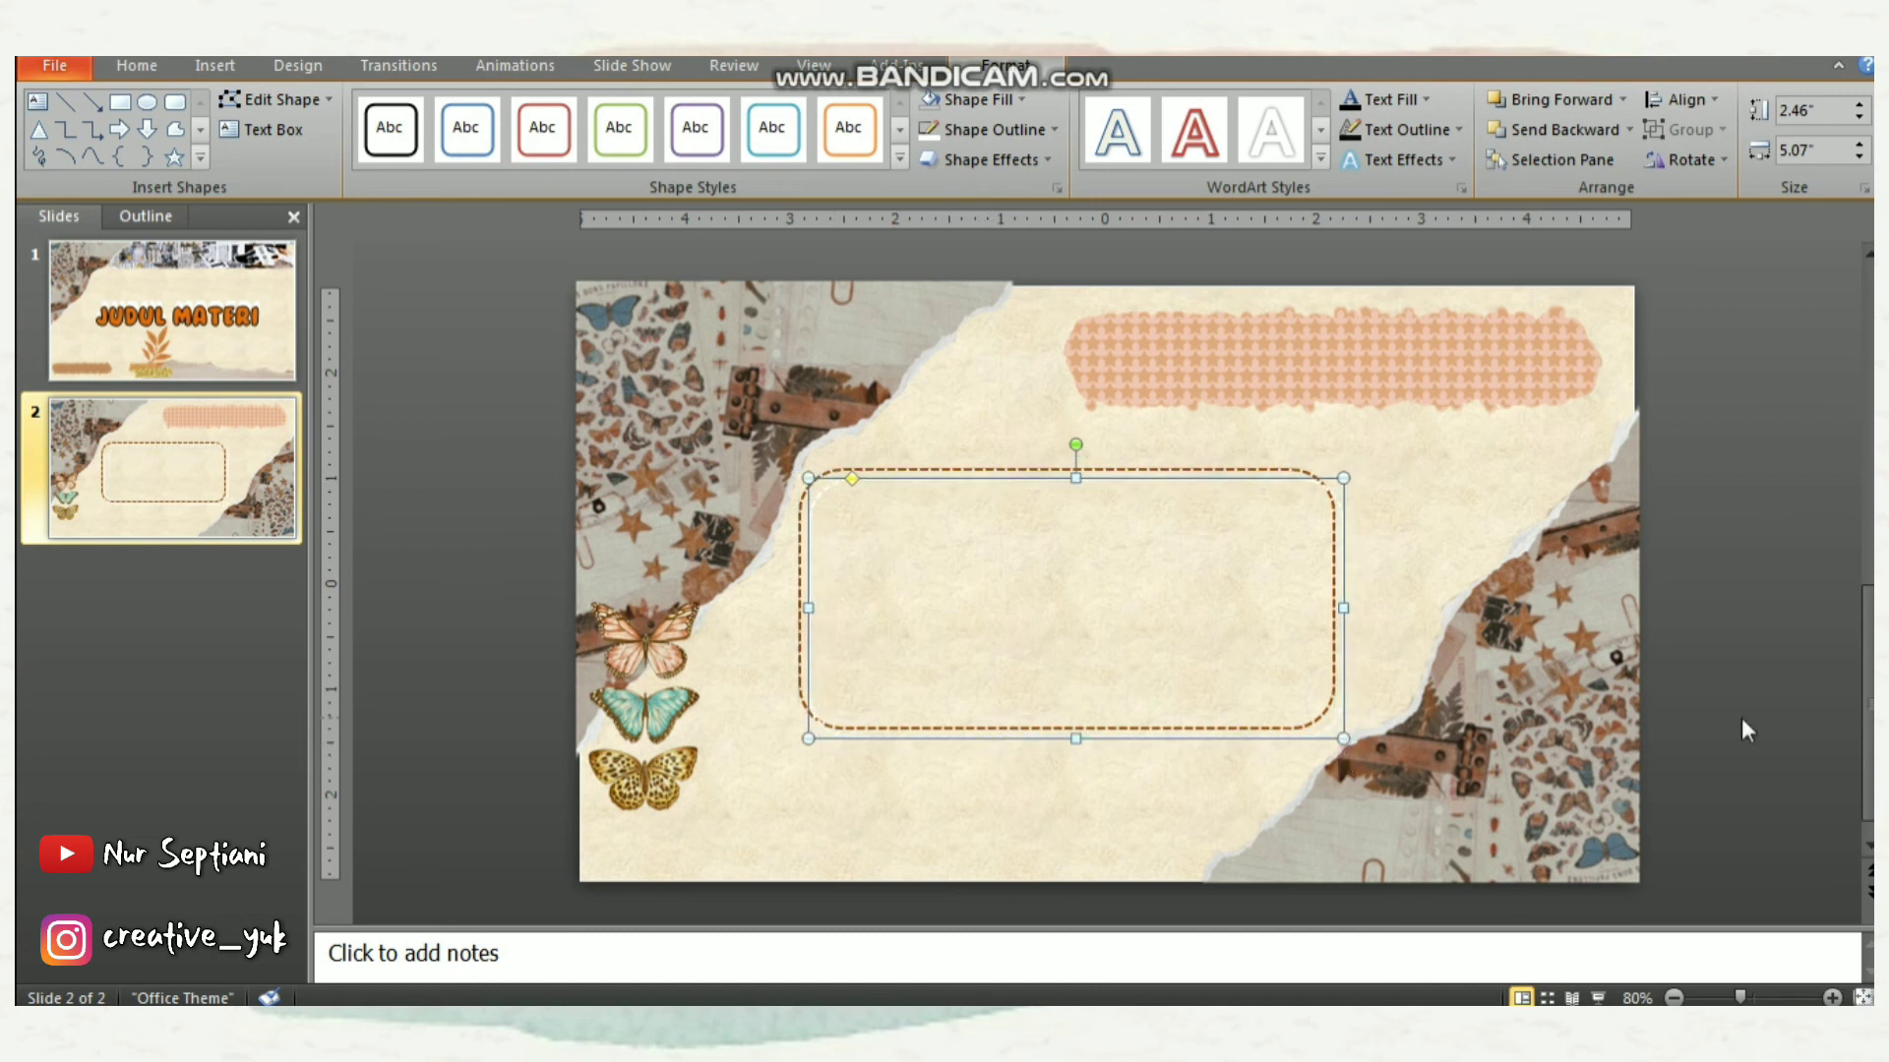
pyautogui.click(1743, 722)
# Insert the glitter picture, shrink it, turn it upright, and place it on the frame's right edge
pyautogui.click(212, 65)
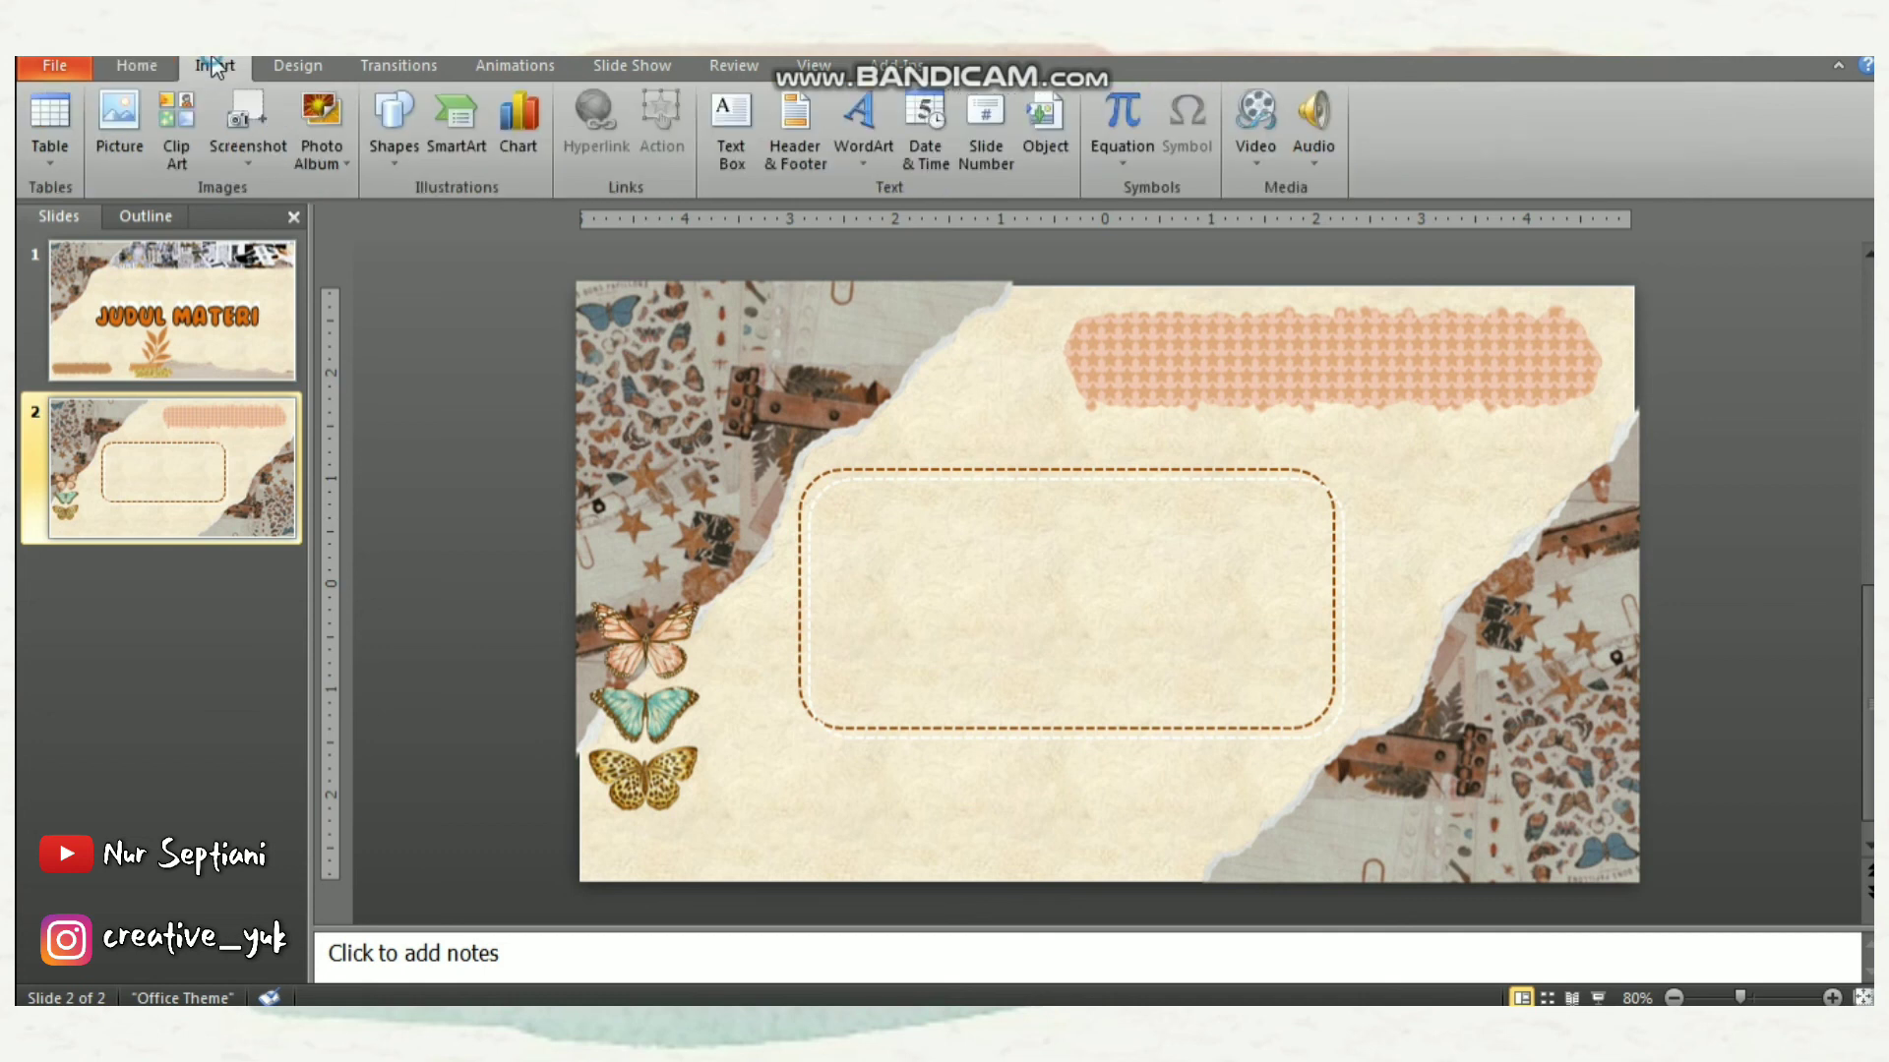
pyautogui.click(118, 116)
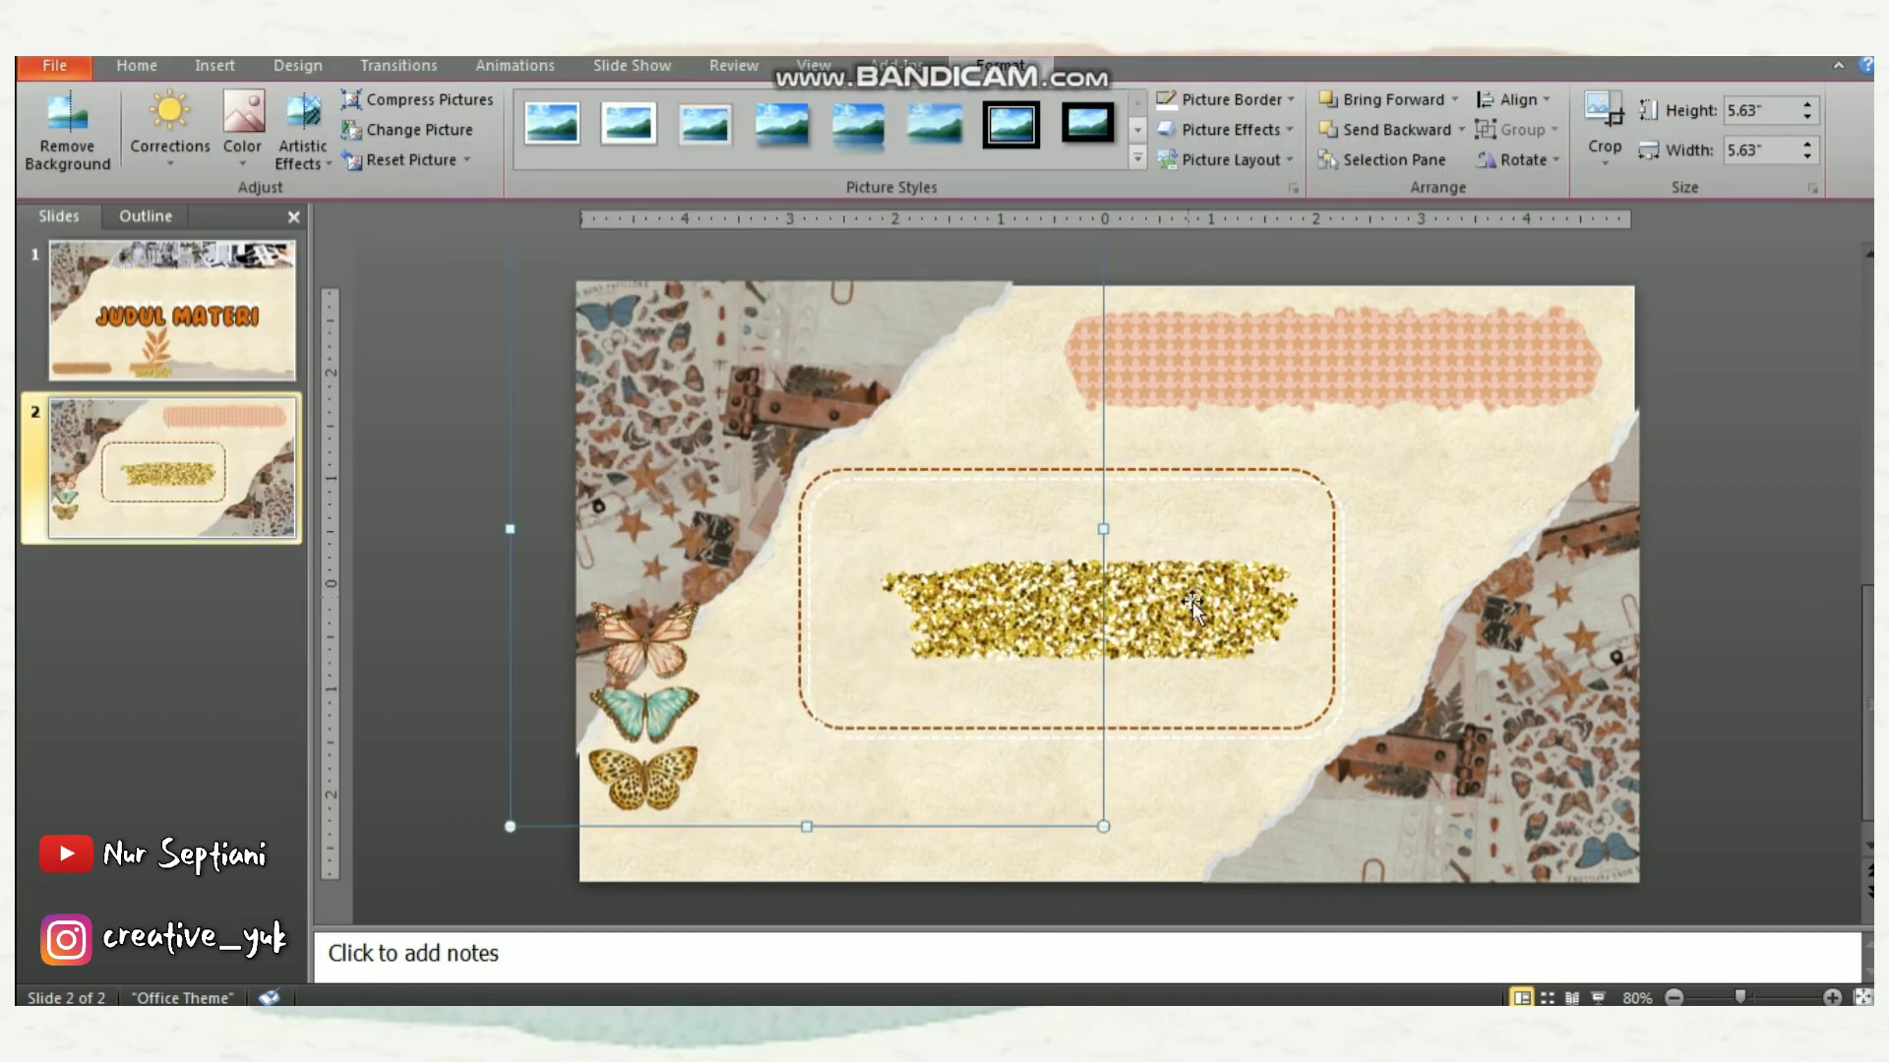
pyautogui.moveTo(1192, 601); pyautogui.dragTo(1391, 290)
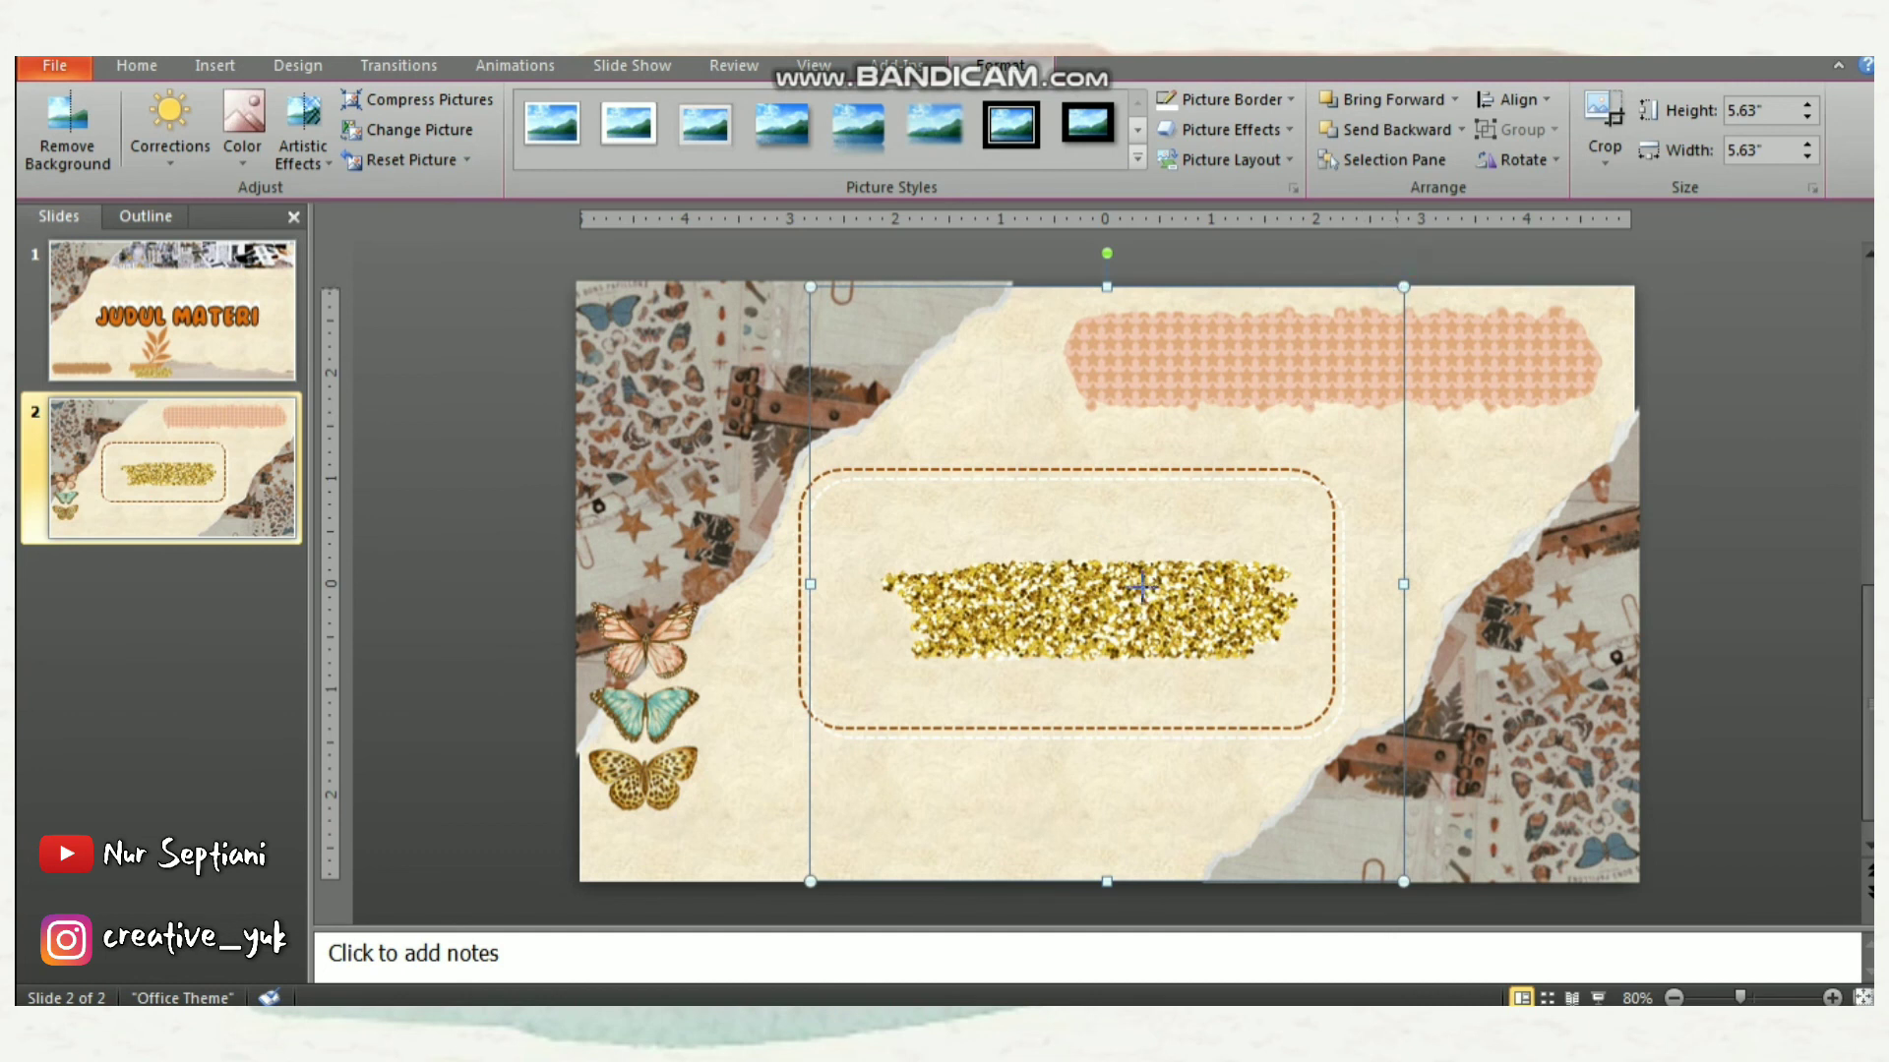
pyautogui.moveTo(1146, 594); pyautogui.dragTo(1043, 647)
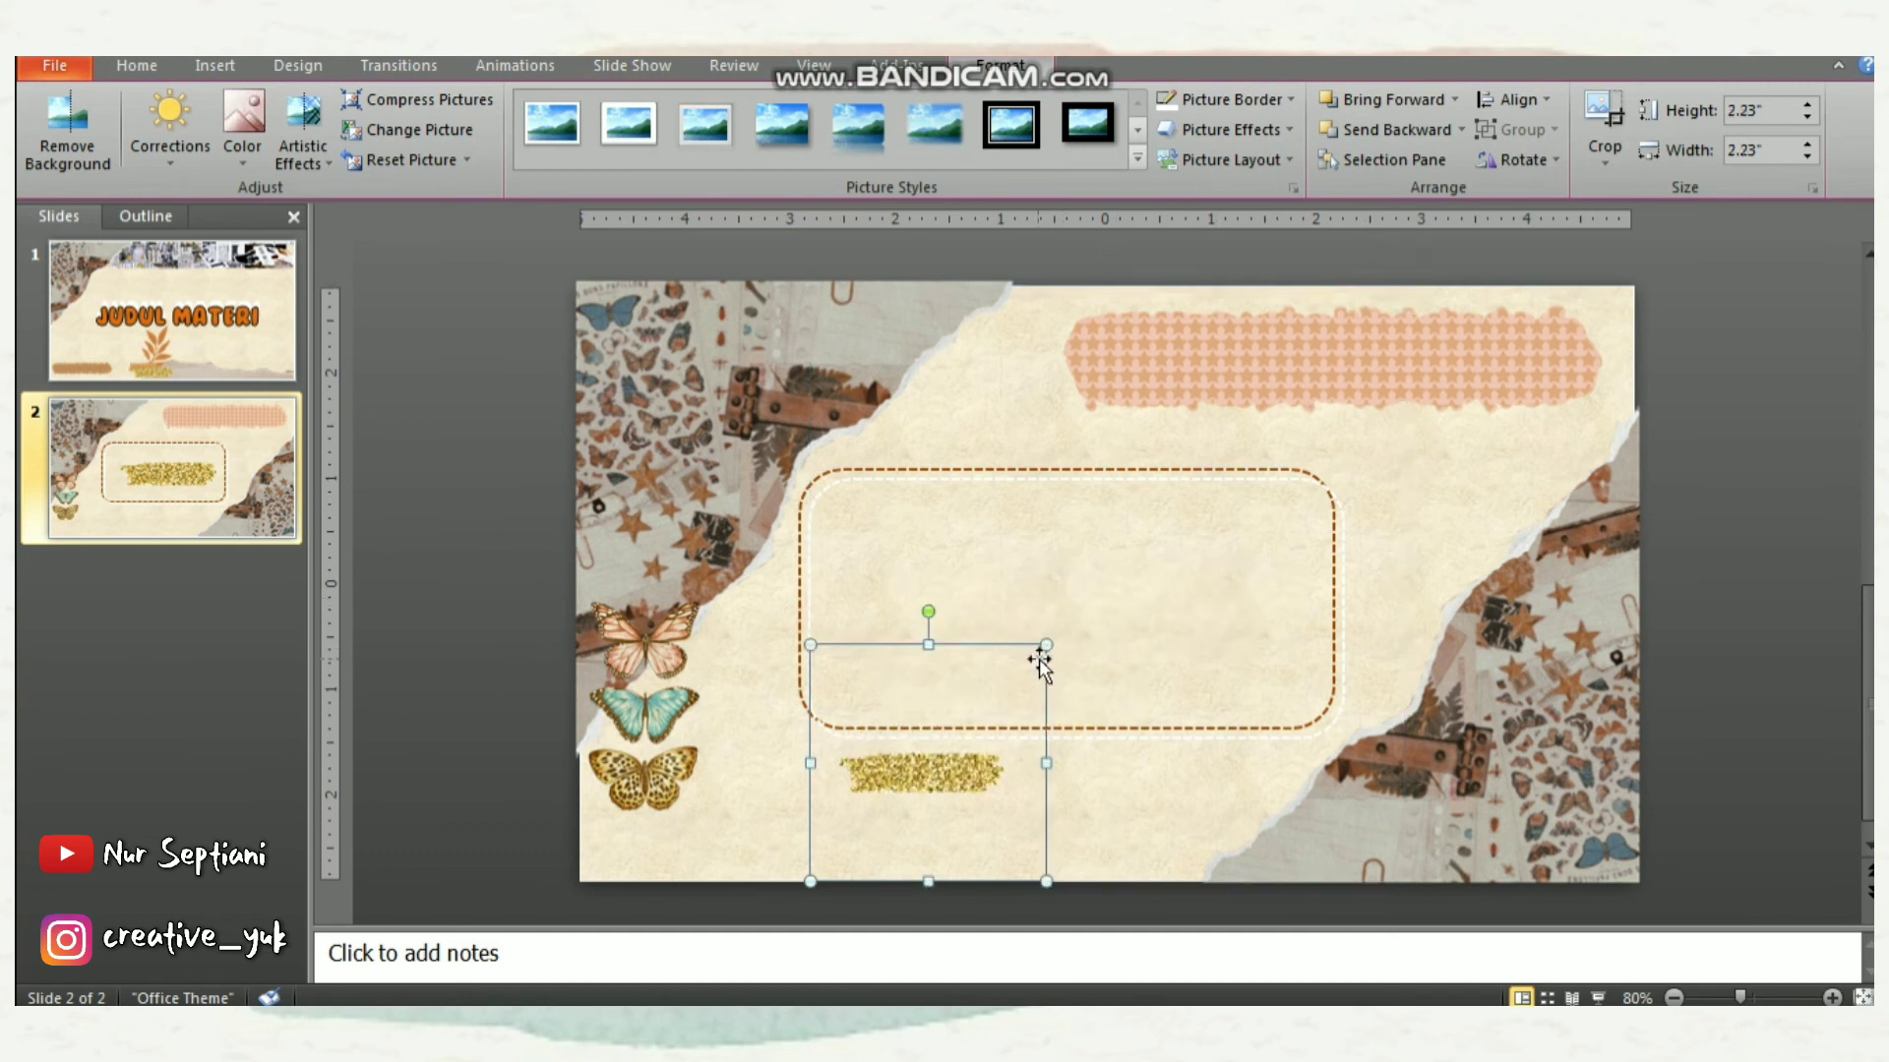
pyautogui.moveTo(928, 612)
pyautogui.mouseDown()
pyautogui.moveTo(833, 642)
pyautogui.moveTo(889, 771)
pyautogui.mouseUp()
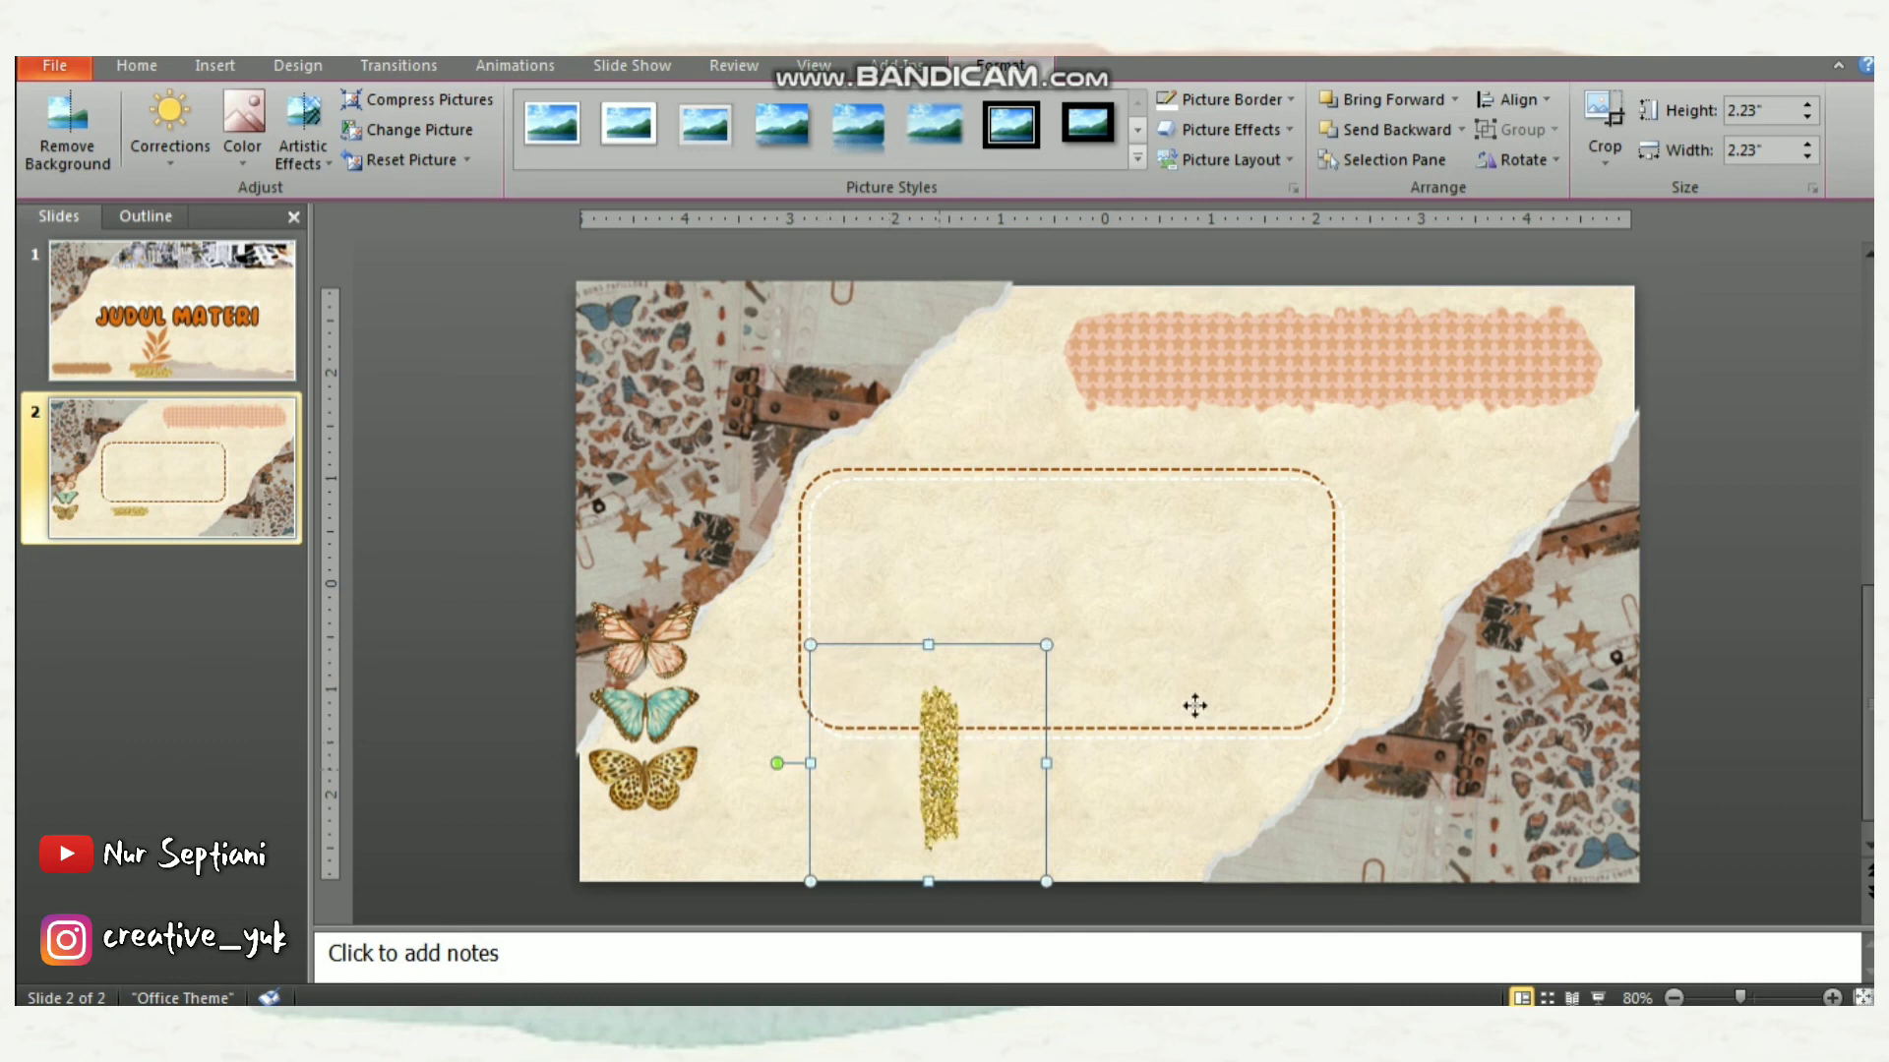
pyautogui.moveTo(1194, 706); pyautogui.dragTo(1334, 698)
pyautogui.click(1814, 640)
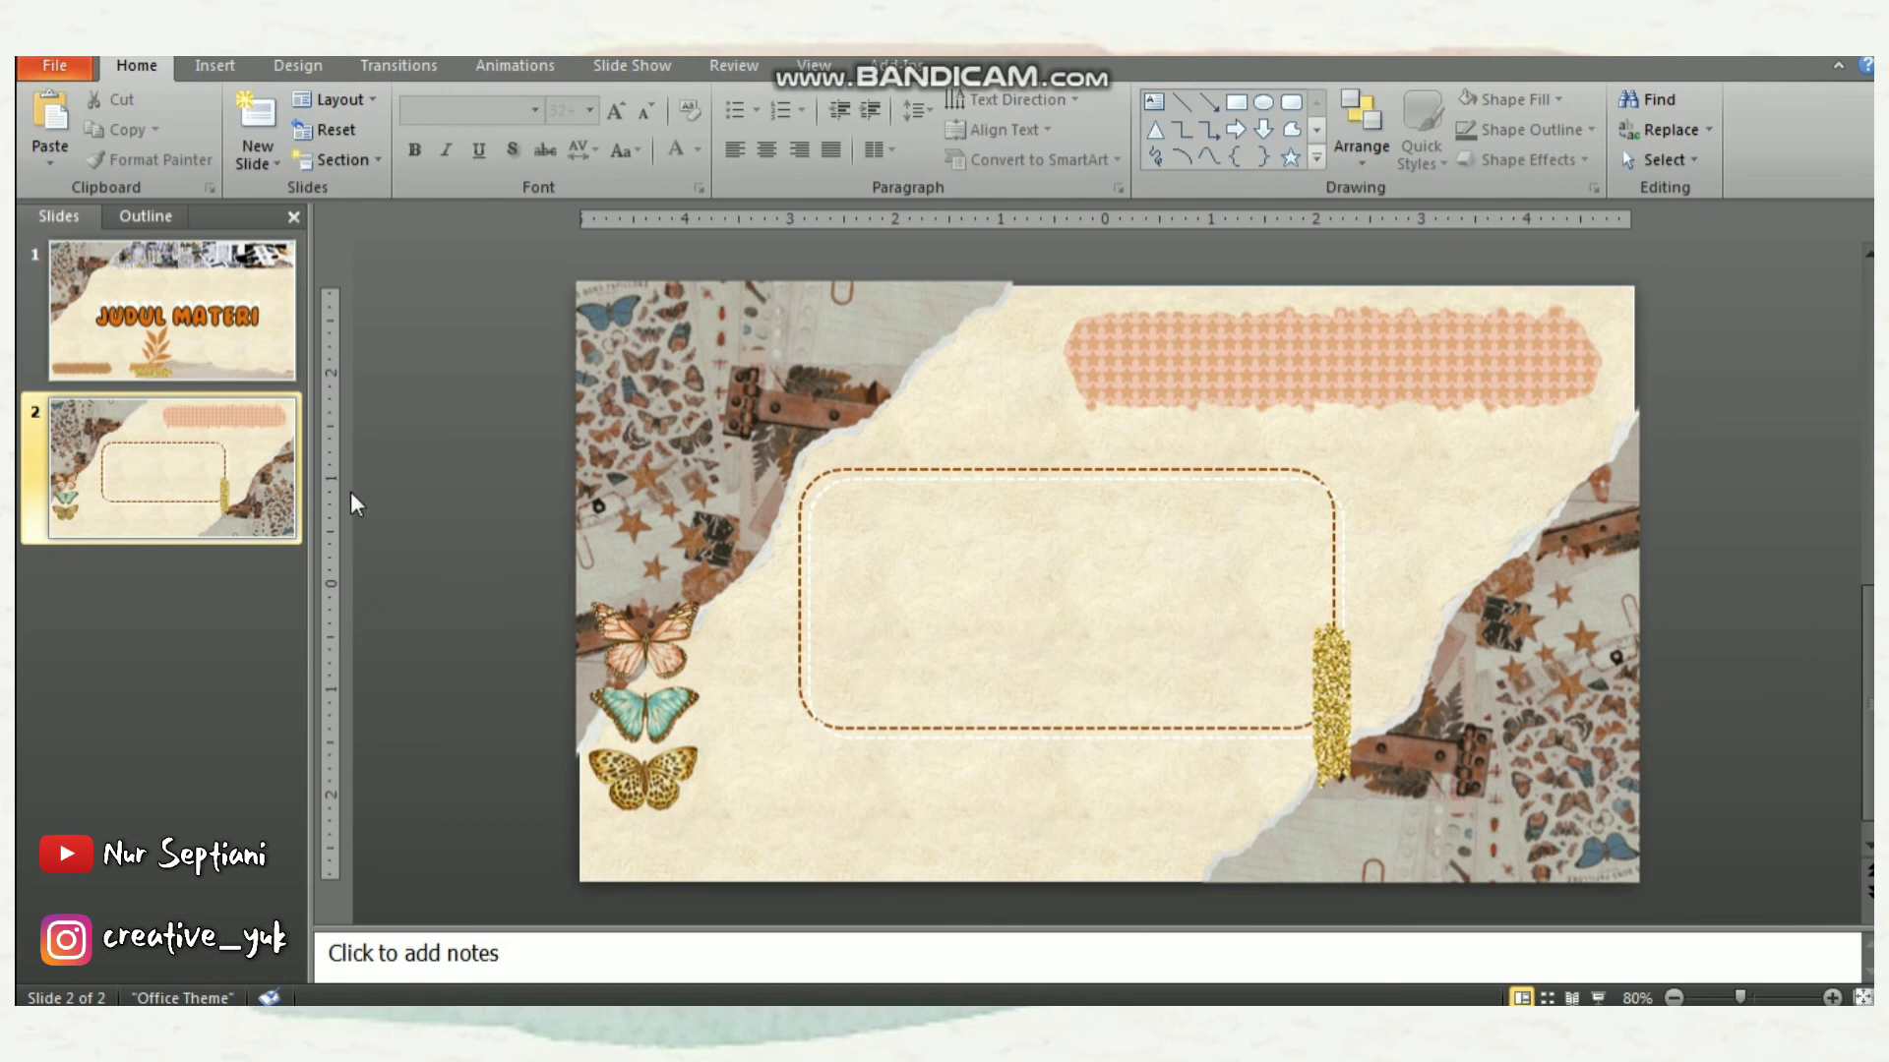
# Add a new slide after slide 2 and delete its placeholders so it is empty
pyautogui.click(125, 465)
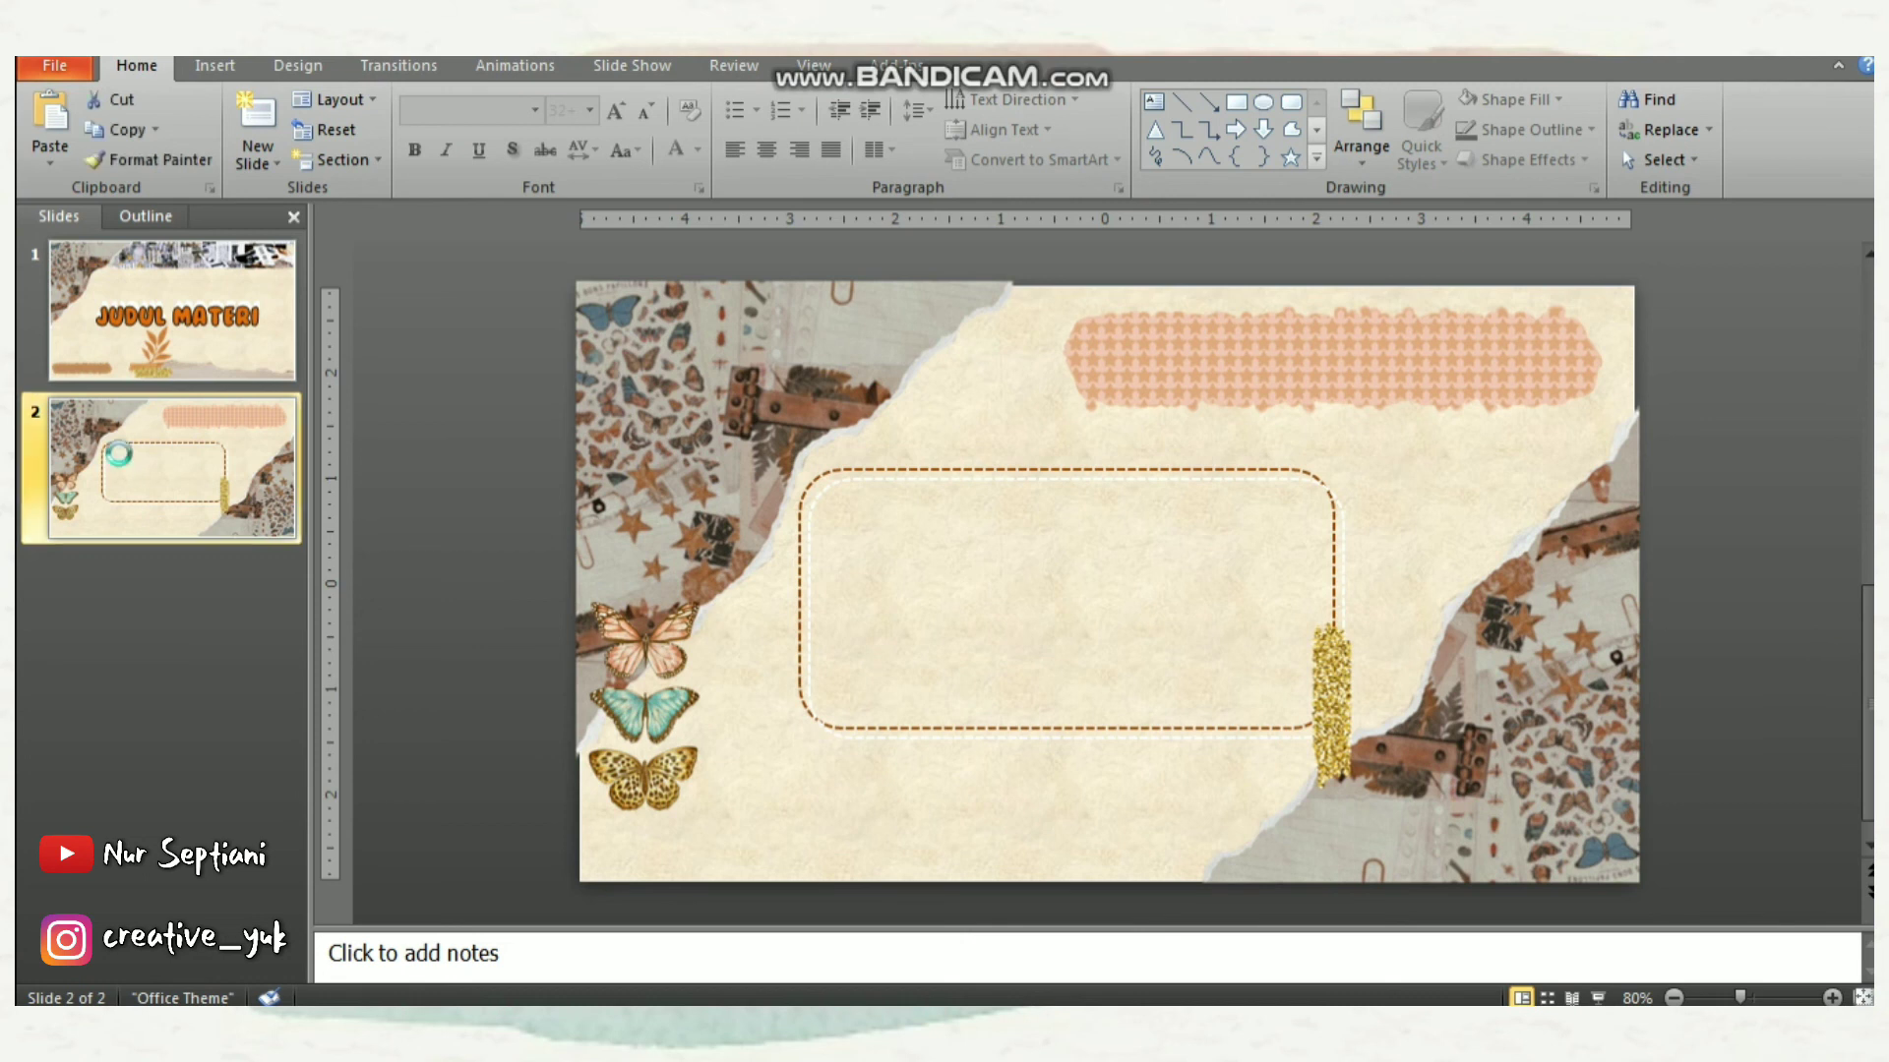
pyautogui.press('Return')
pyautogui.moveTo(596, 299)
pyautogui.mouseDown()
pyautogui.moveTo(1609, 773)
pyautogui.moveTo(1686, 885)
pyautogui.mouseUp()
pyautogui.press('Delete')
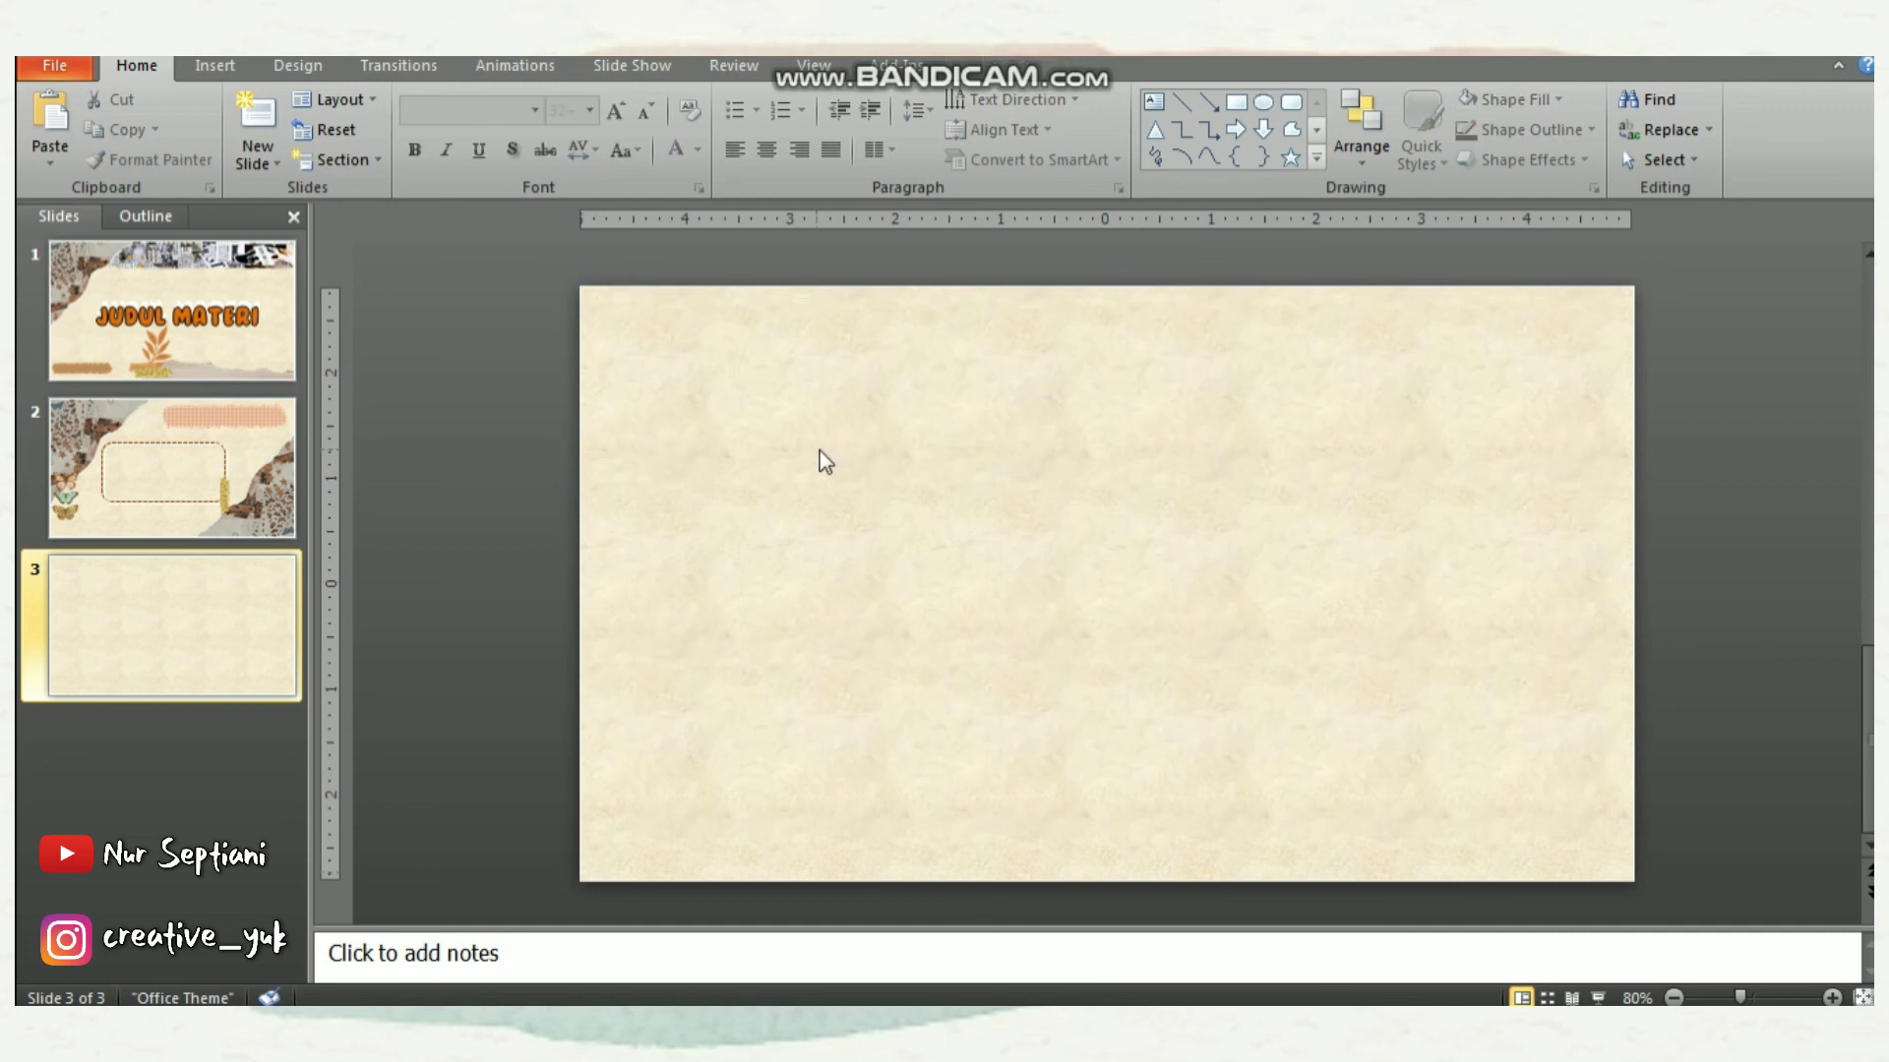
# Draw a rounded rectangle at the top left of slide 3
pyautogui.click(215, 65)
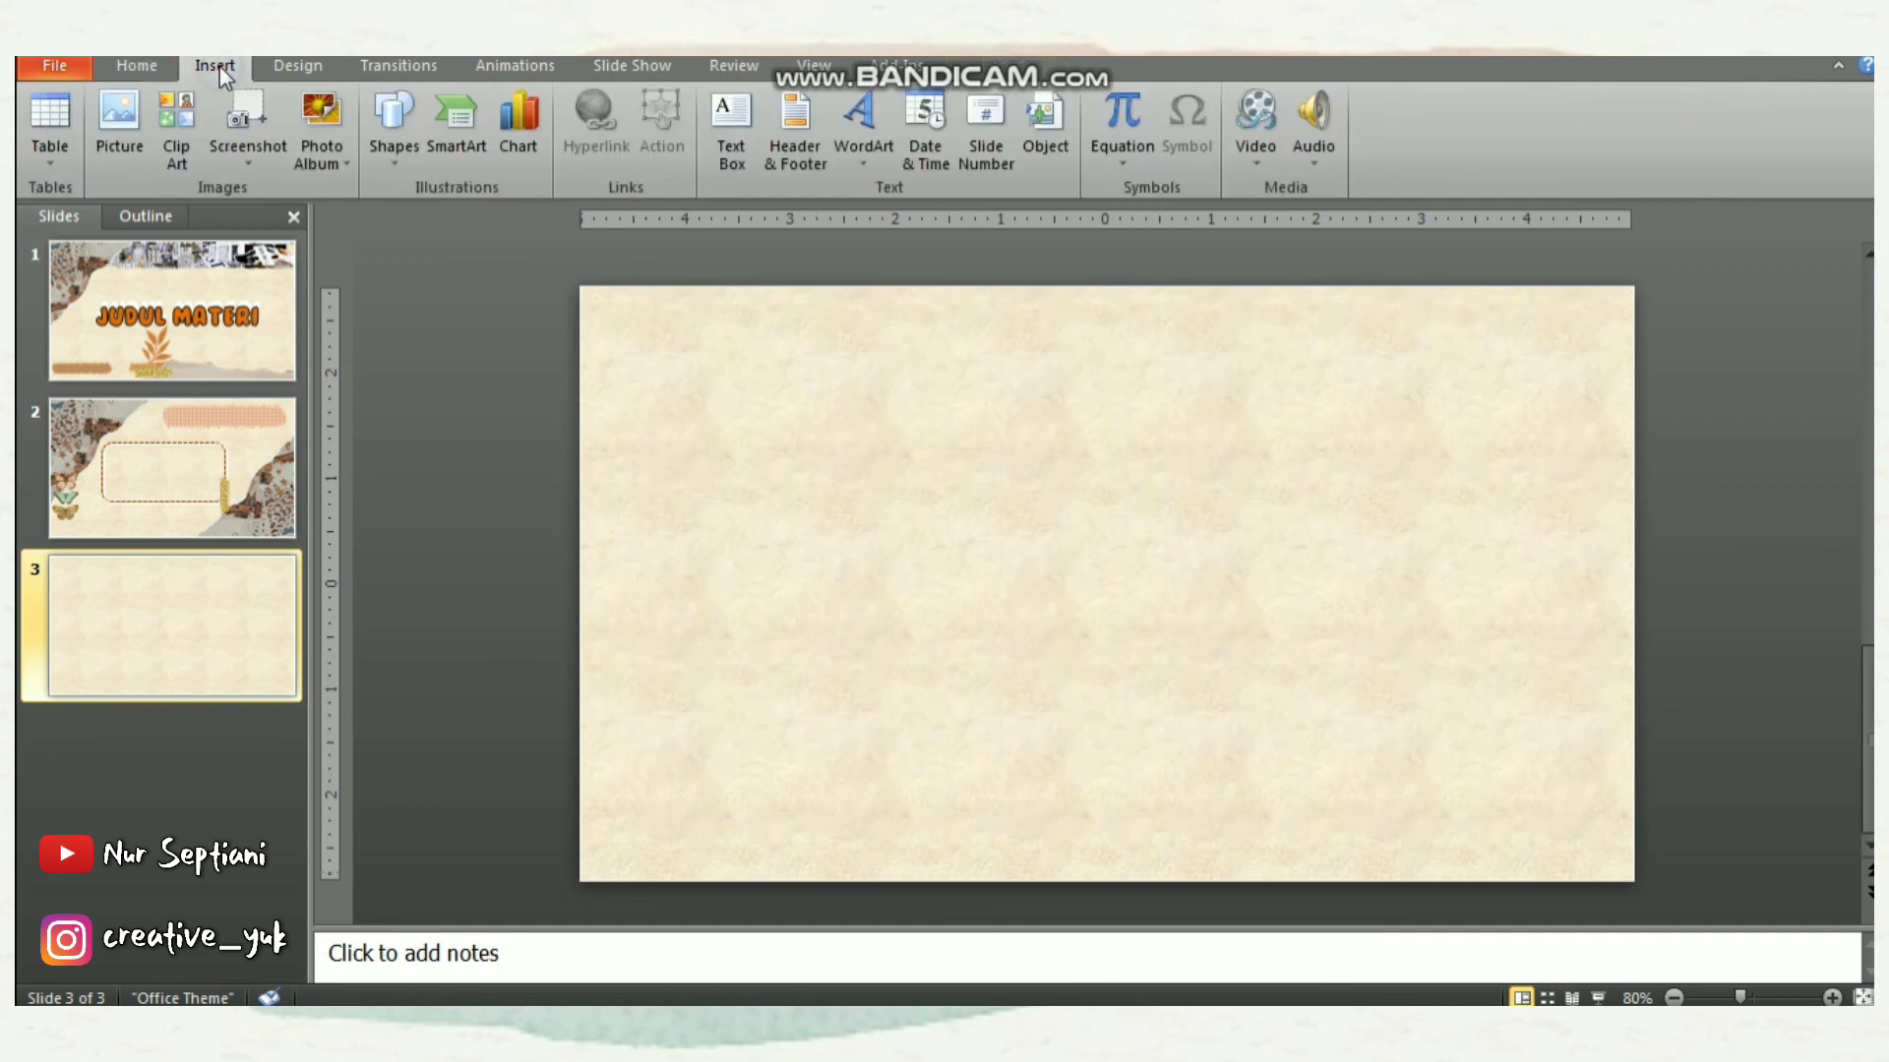
pyautogui.click(382, 148)
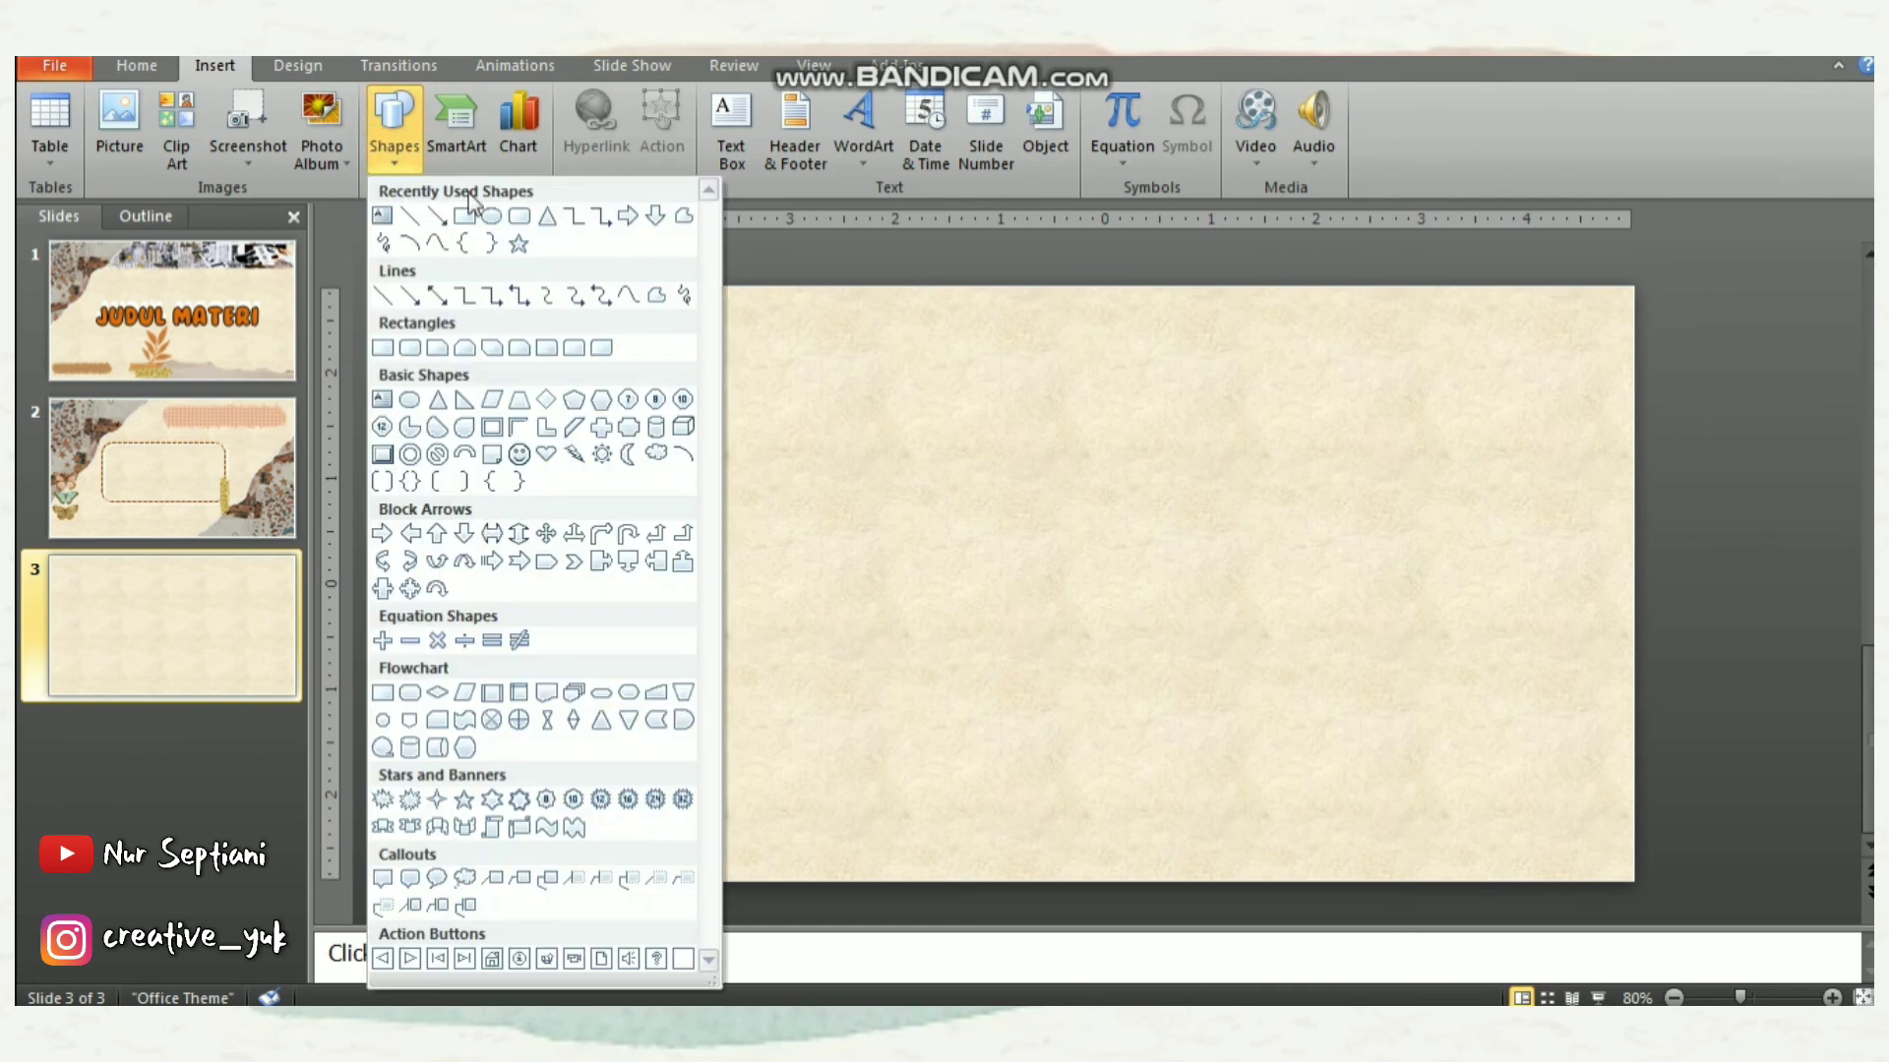
pyautogui.click(519, 219)
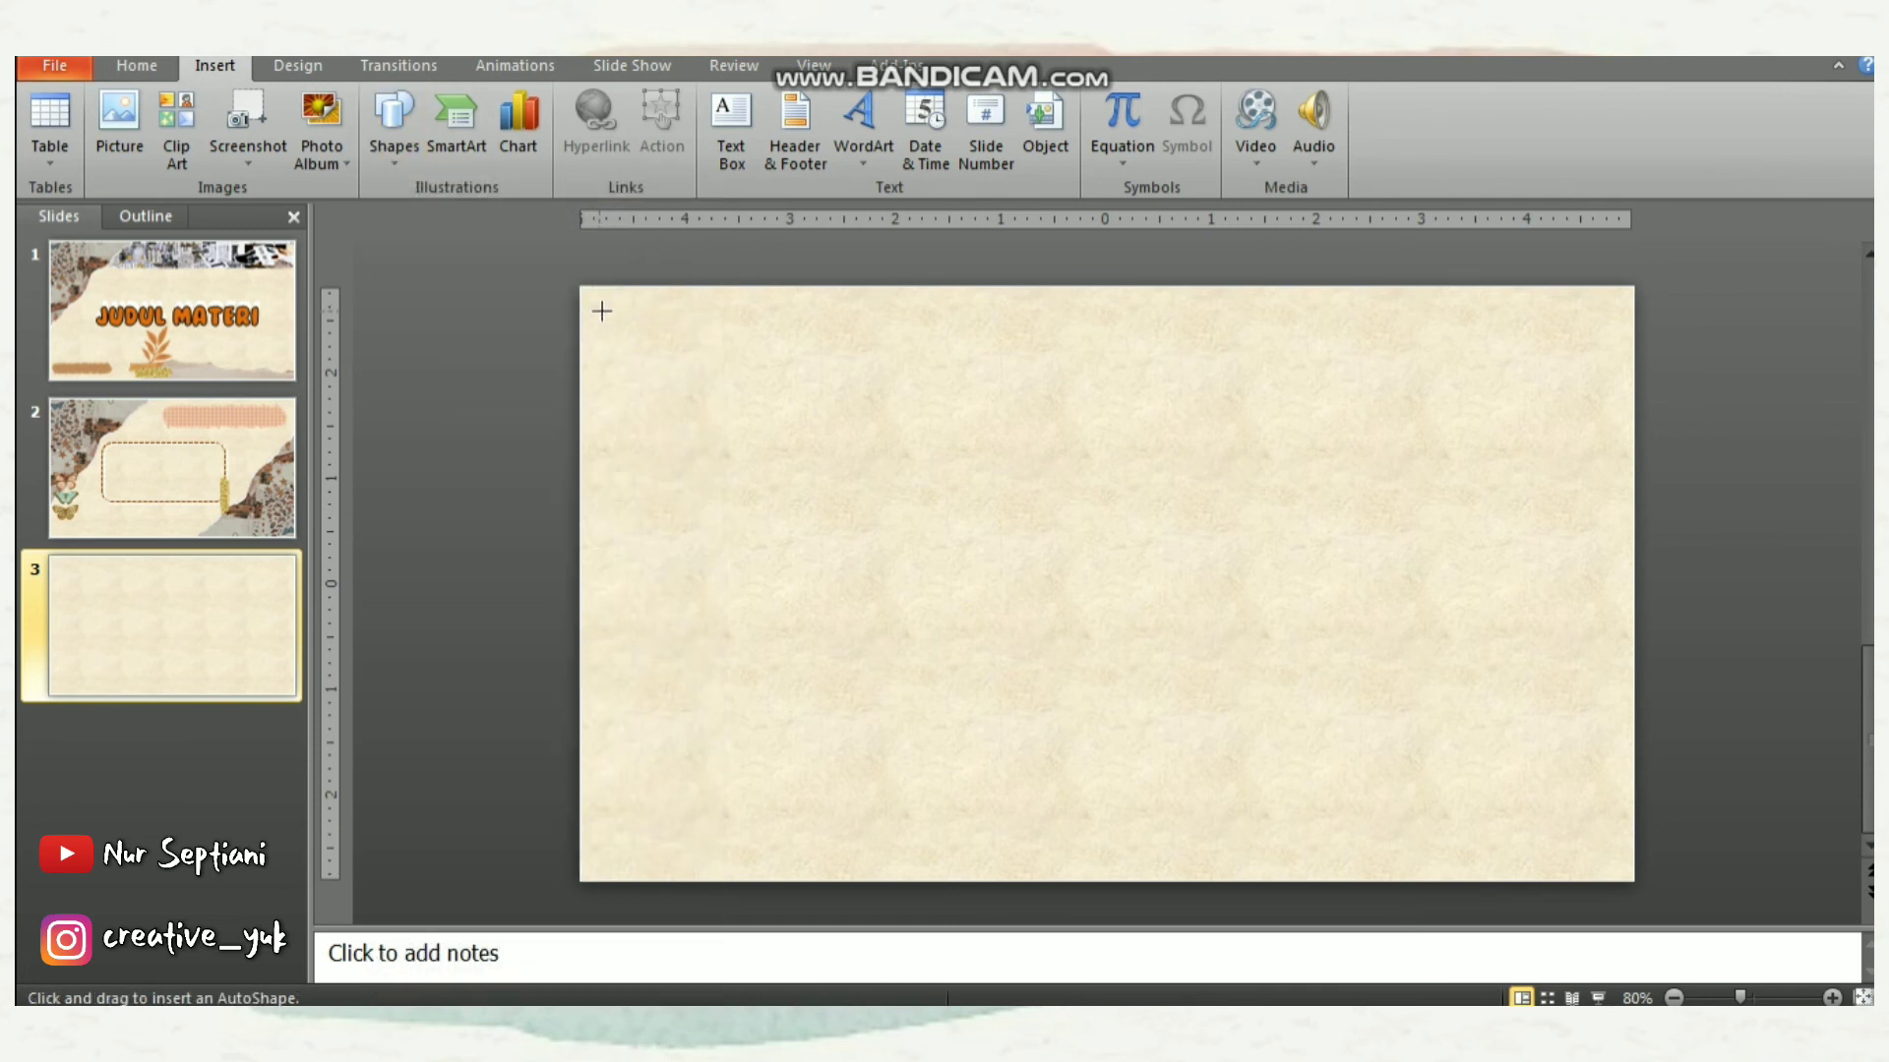
pyautogui.moveTo(601, 311); pyautogui.dragTo(1009, 667)
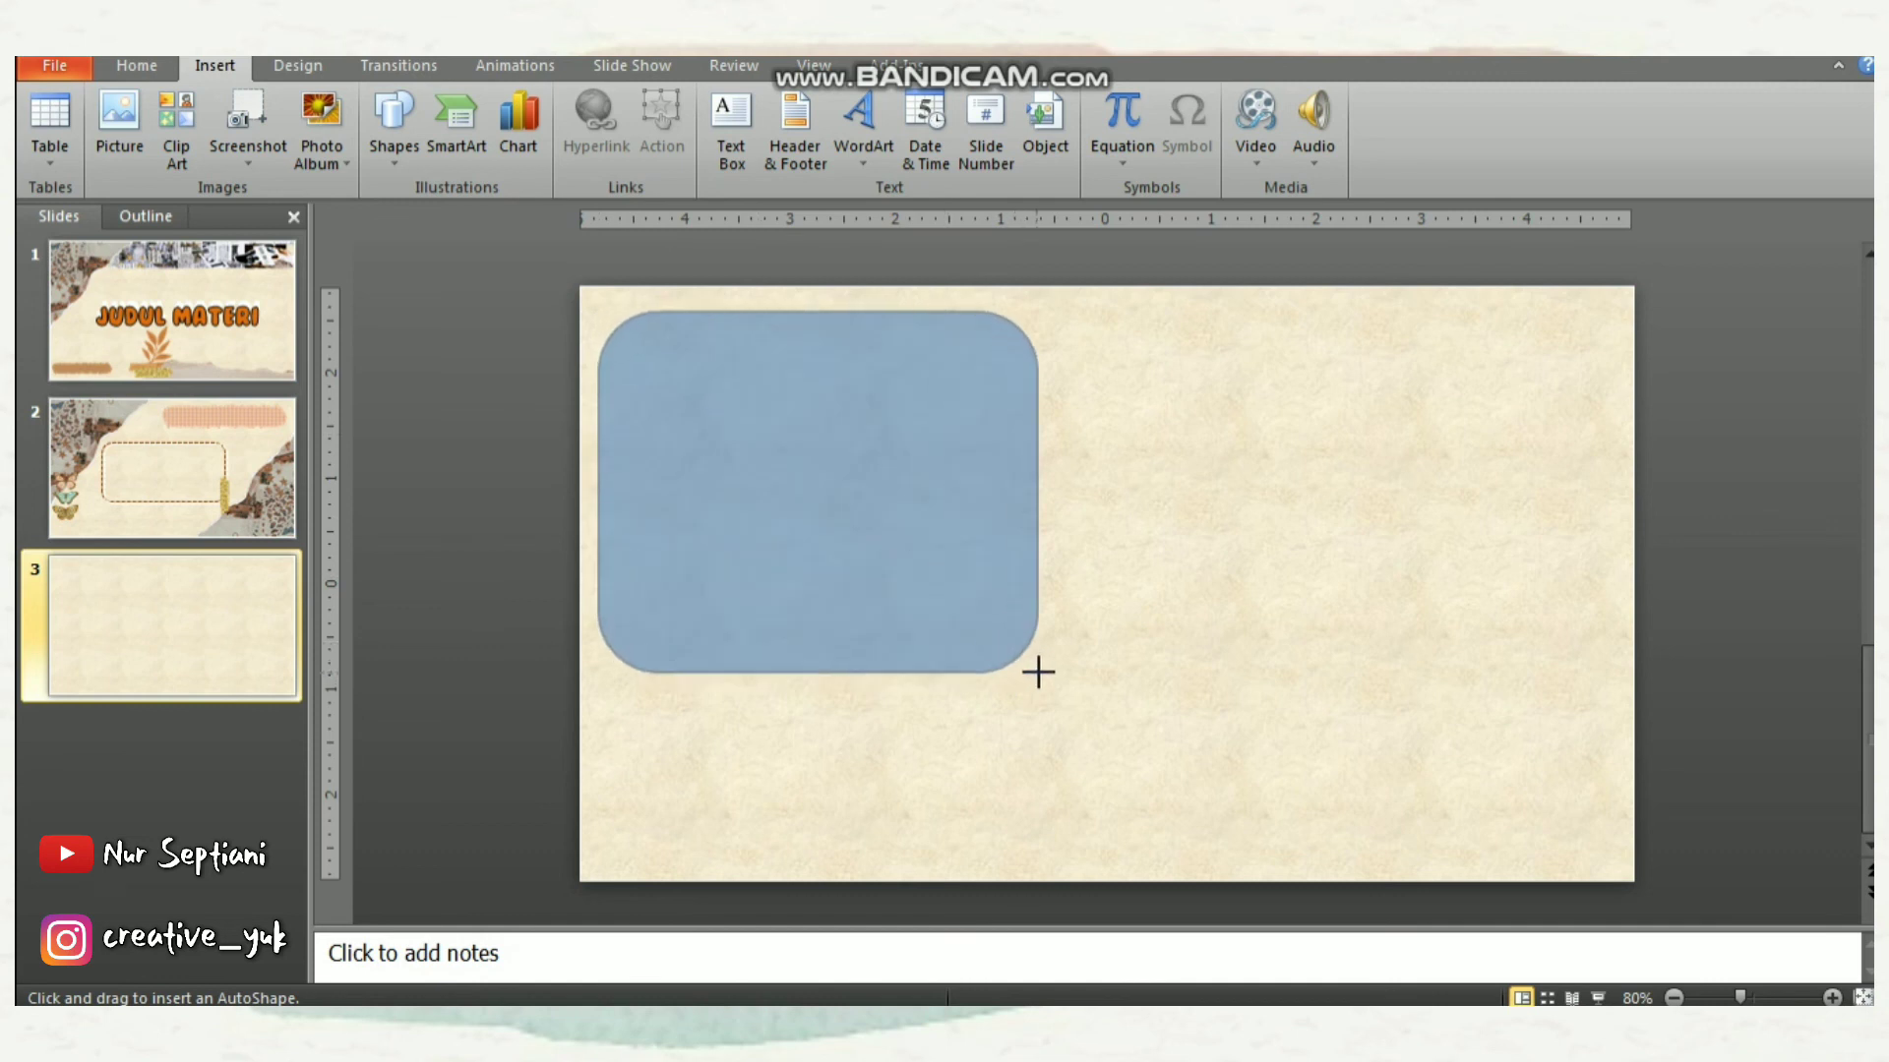
pyautogui.moveTo(1009, 667)
pyautogui.mouseDown()
pyautogui.moveTo(1033, 686)
pyautogui.moveTo(1029, 664)
pyautogui.mouseUp()
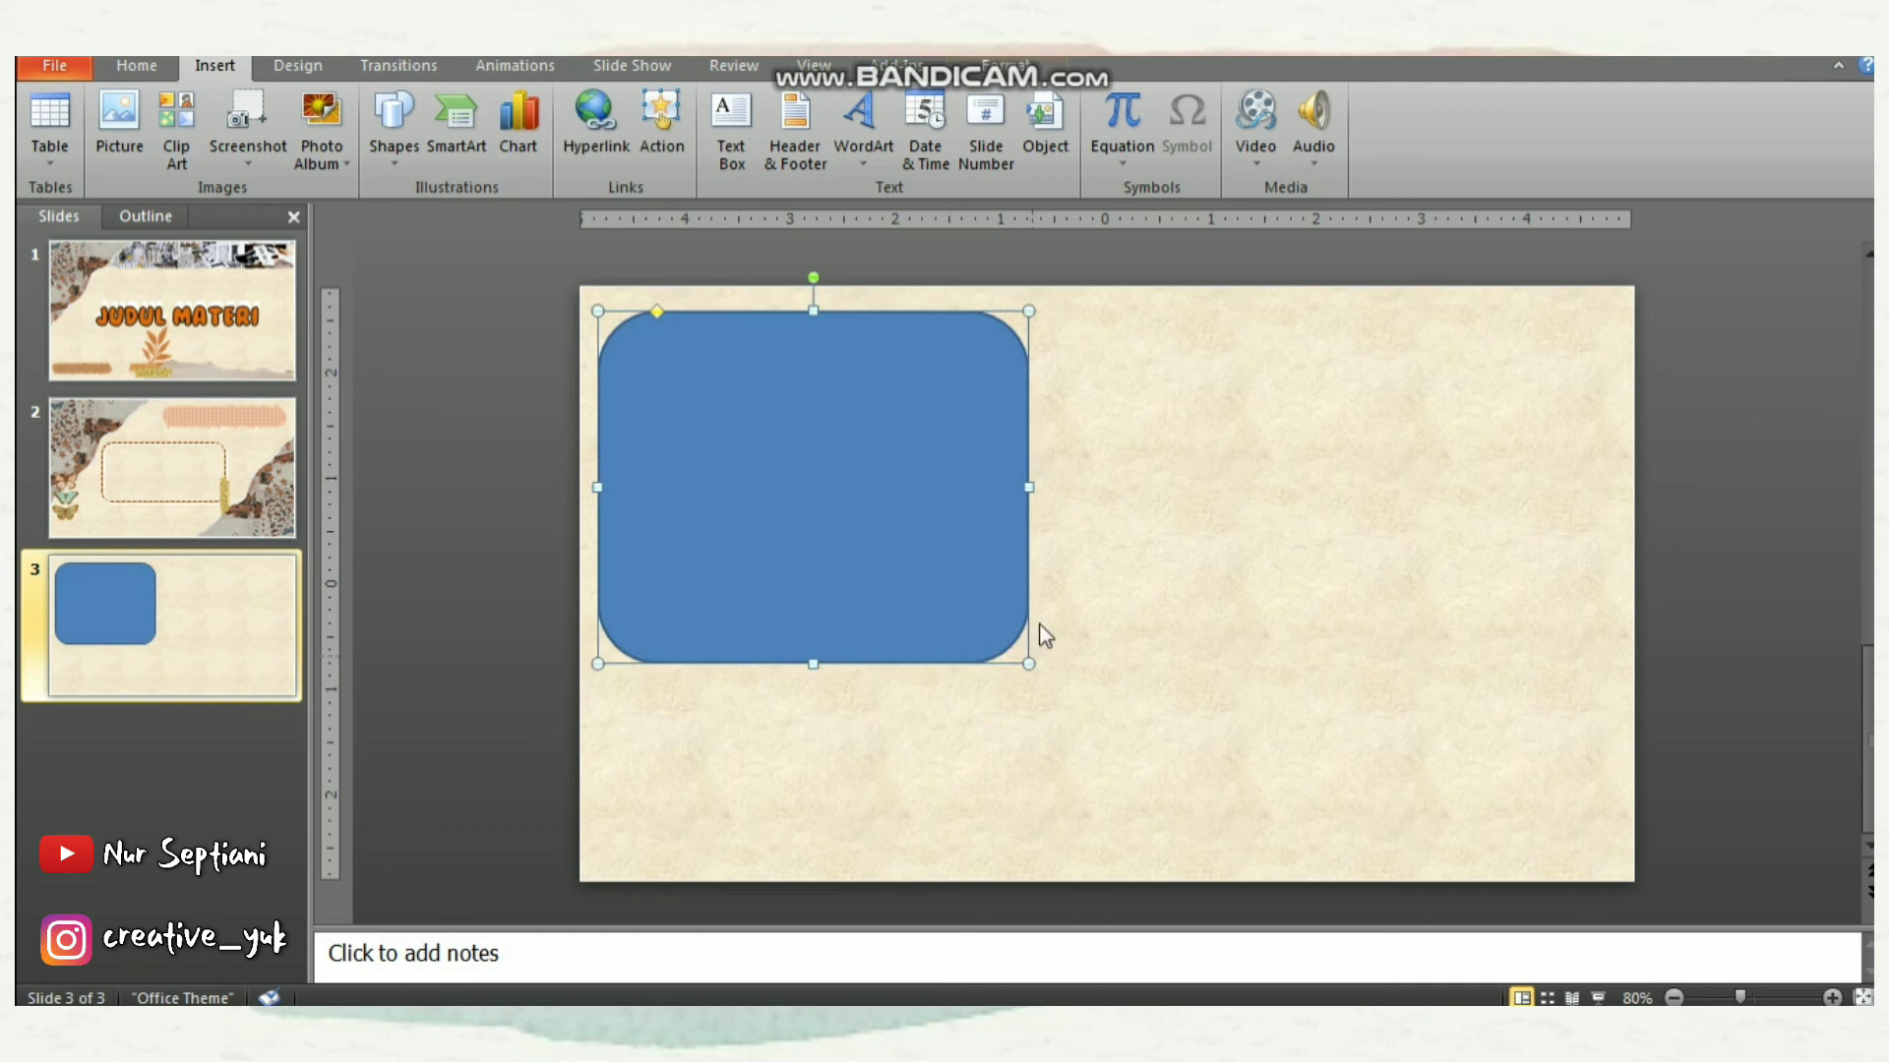
# Give the rectangle no fill and a brown dashed outline, then copy it
pyautogui.click(1005, 65)
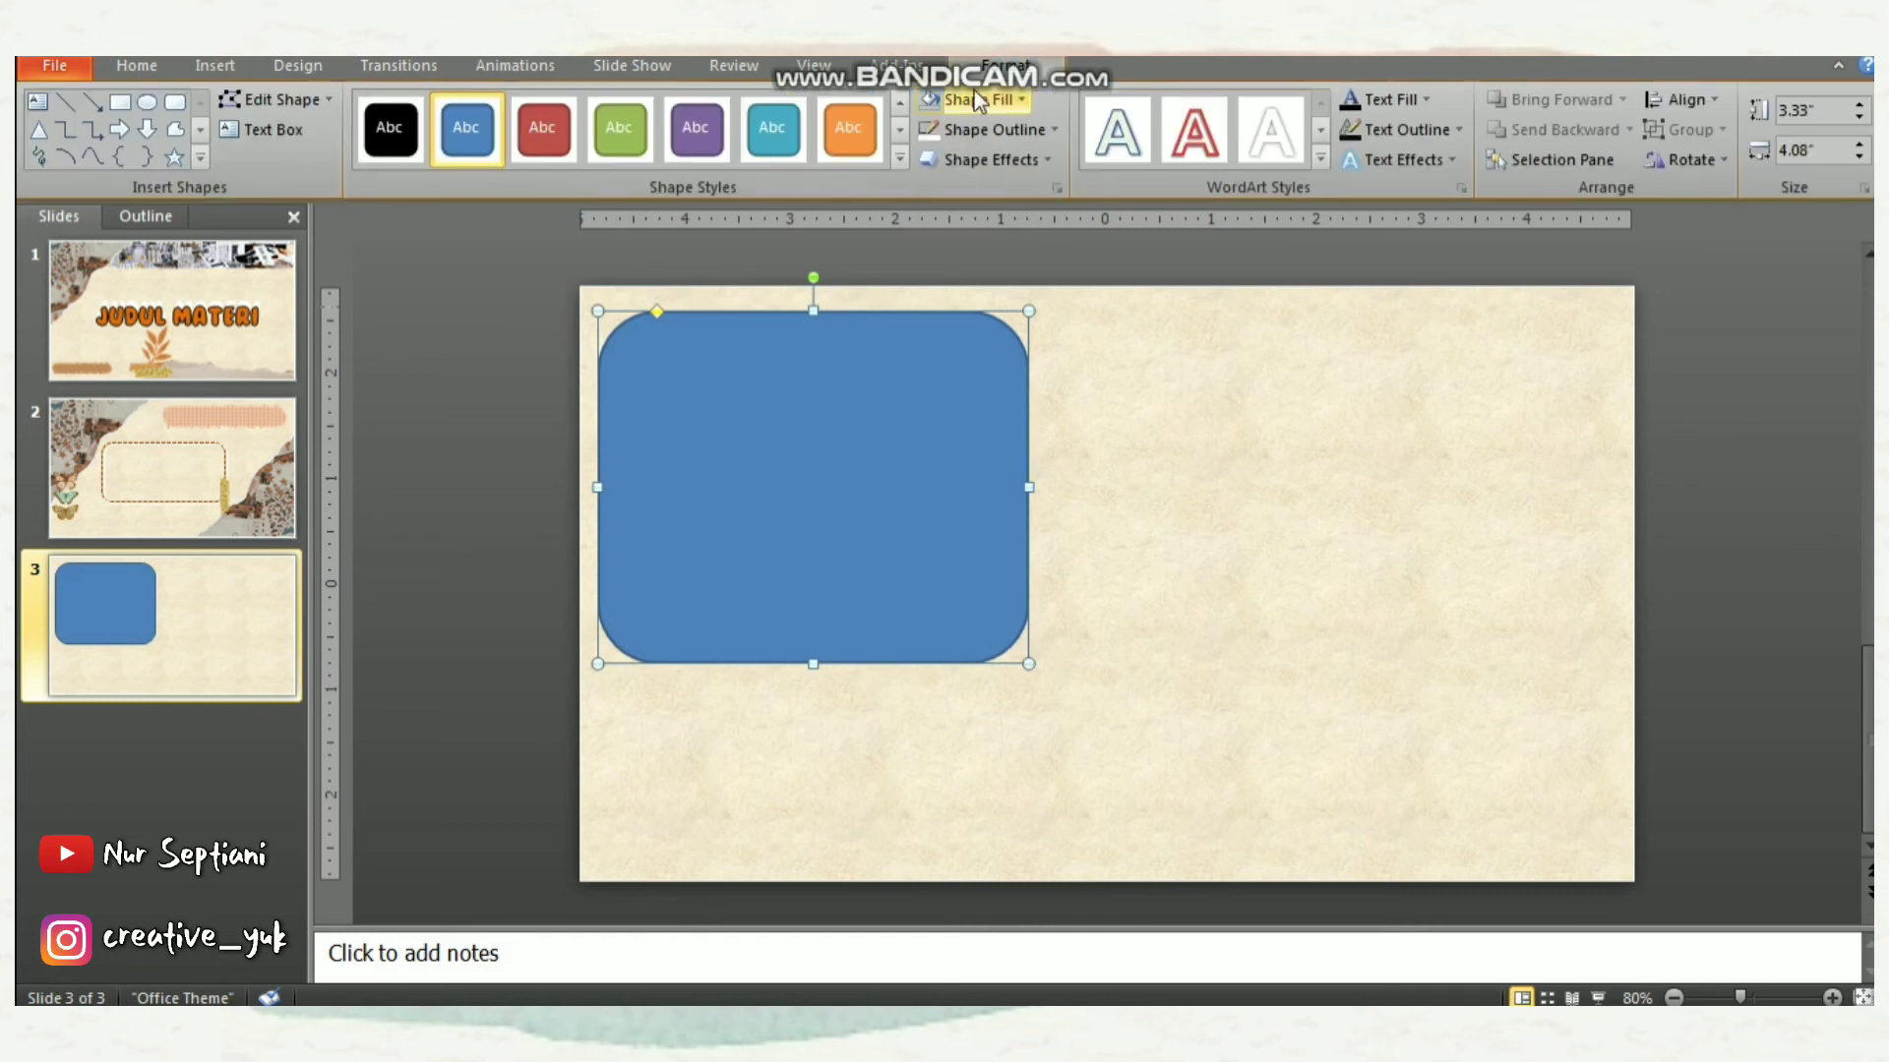
pyautogui.click(936, 99)
pyautogui.click(993, 129)
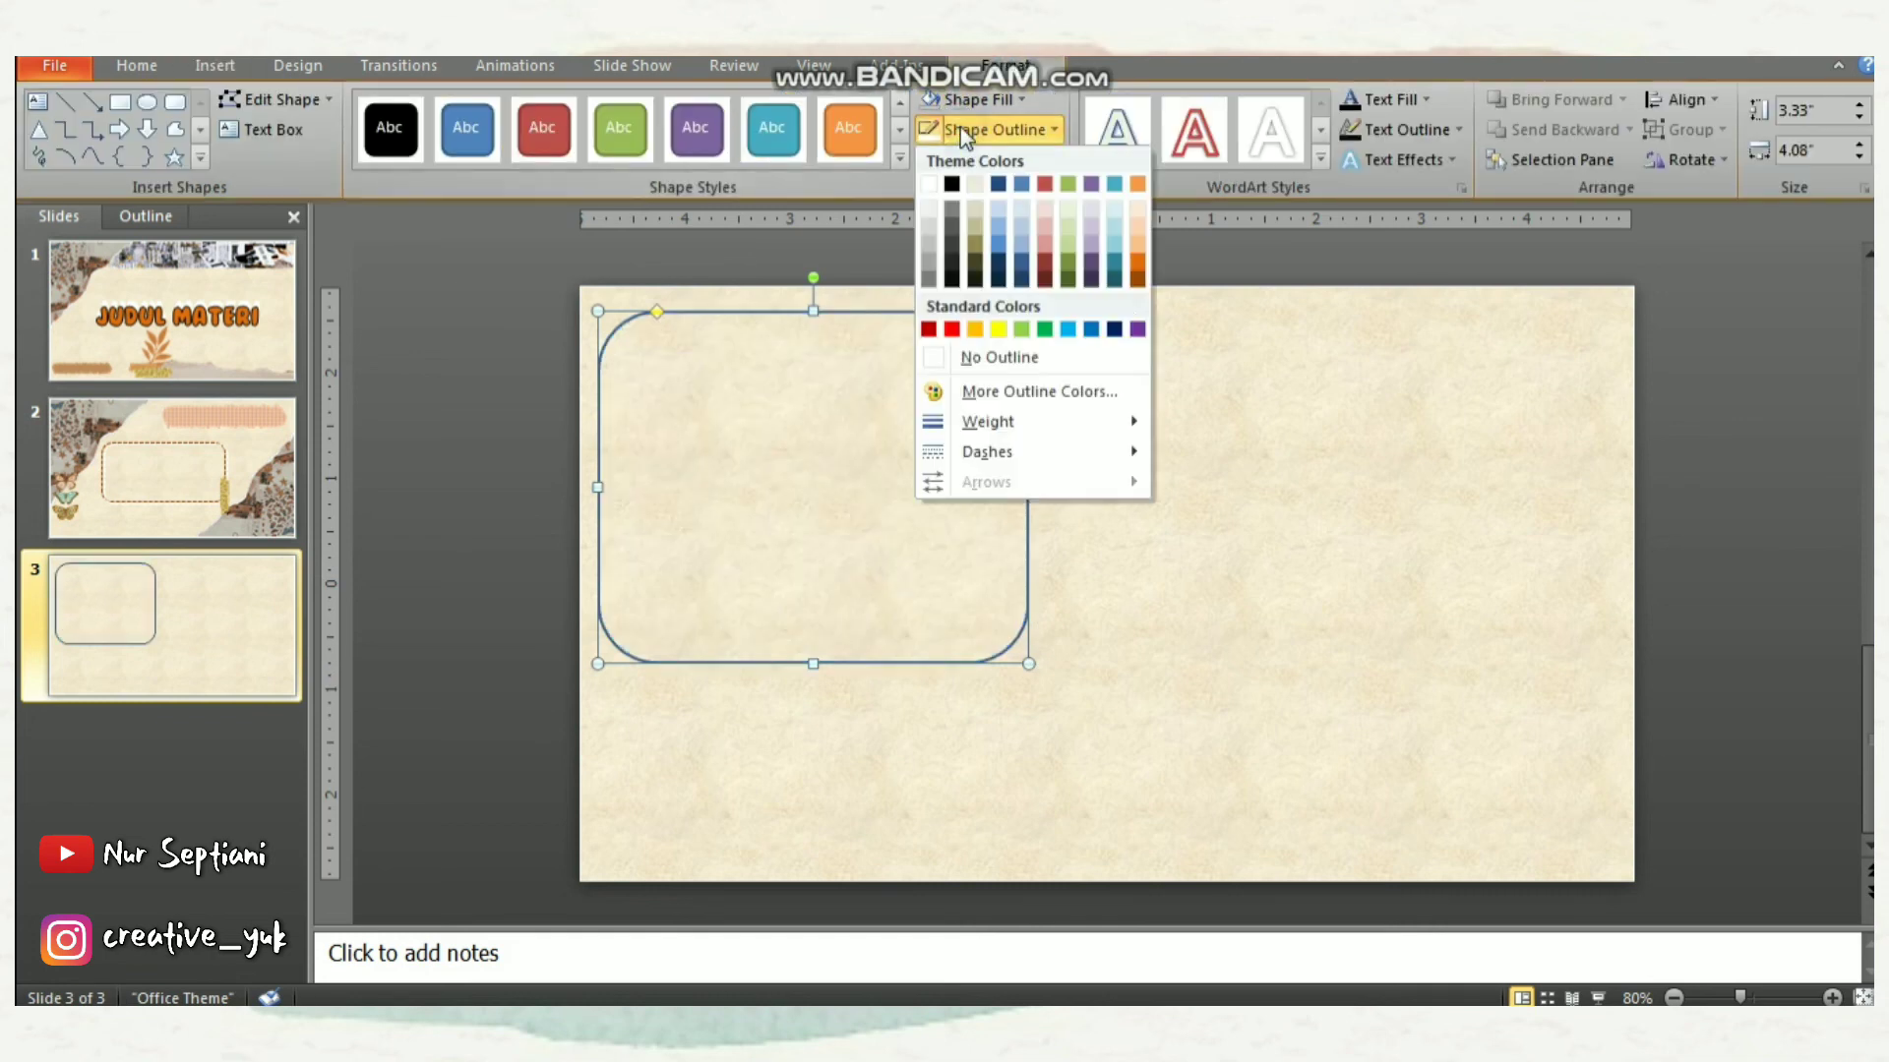
pyautogui.click(1138, 281)
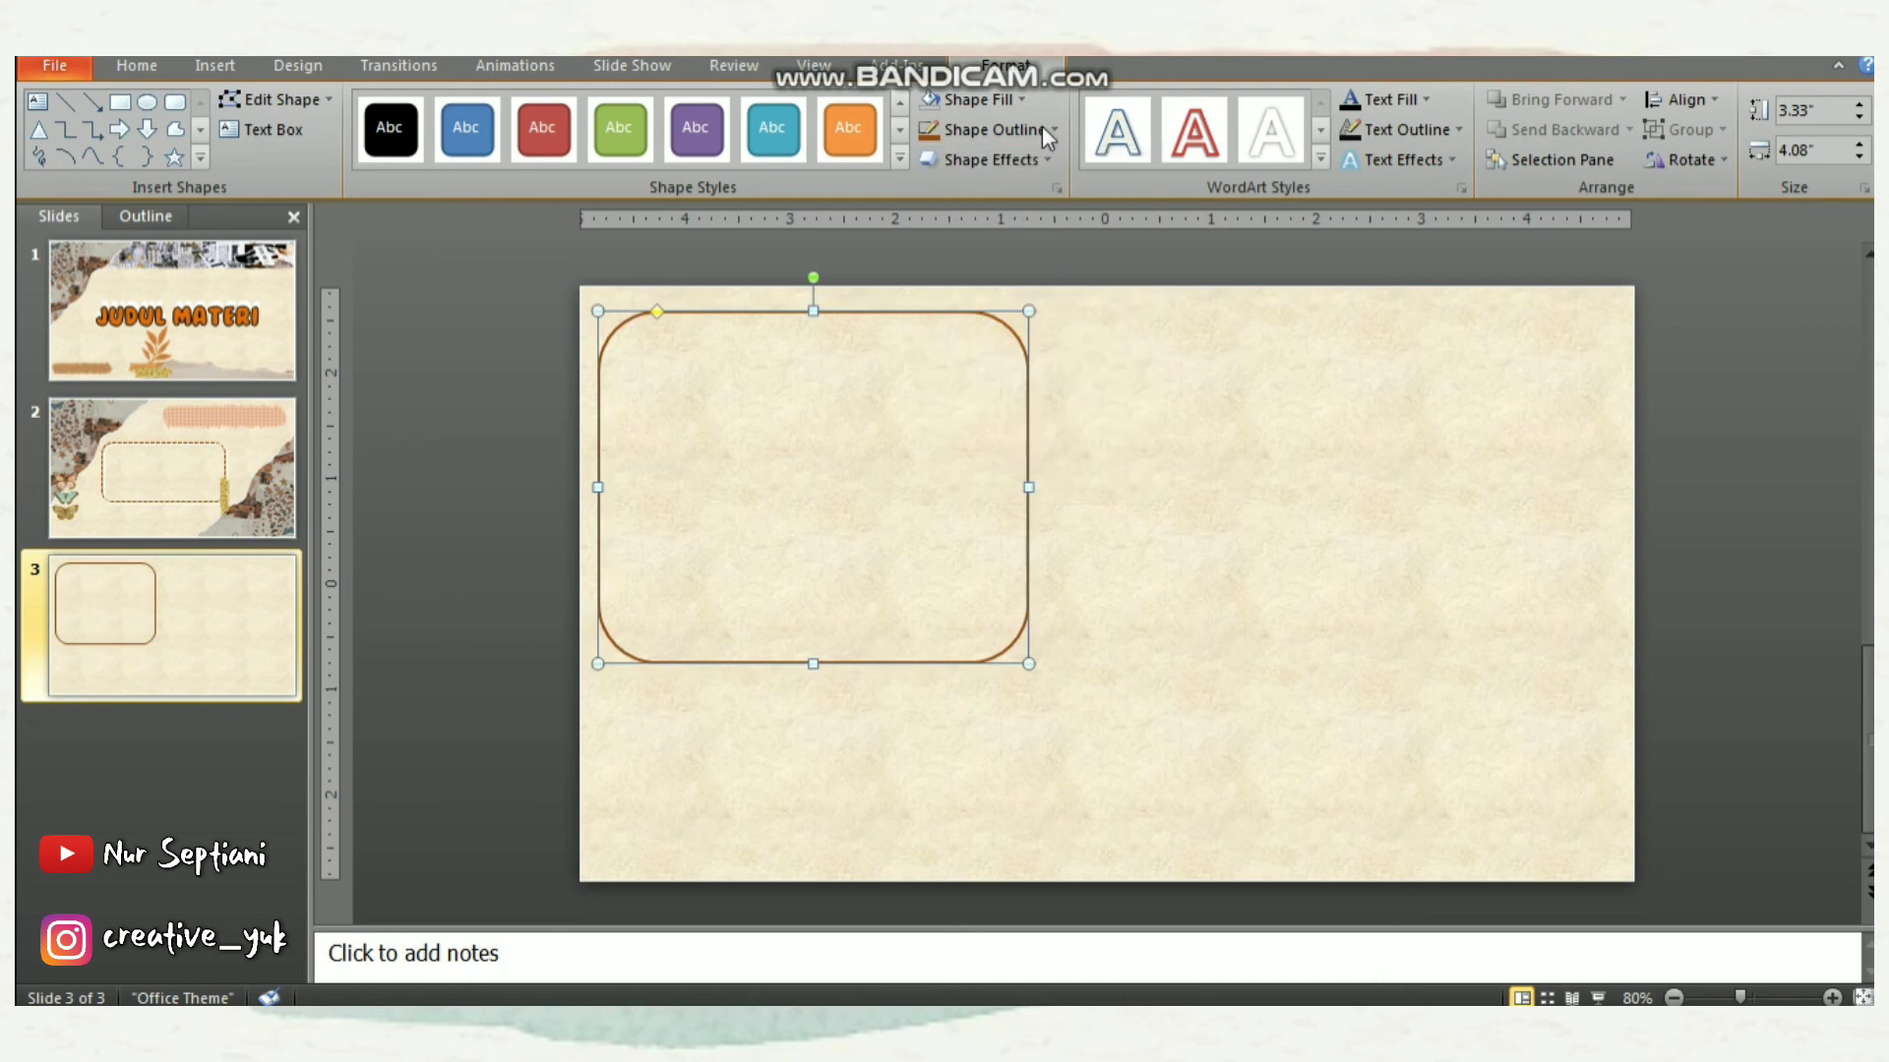
pyautogui.click(1032, 133)
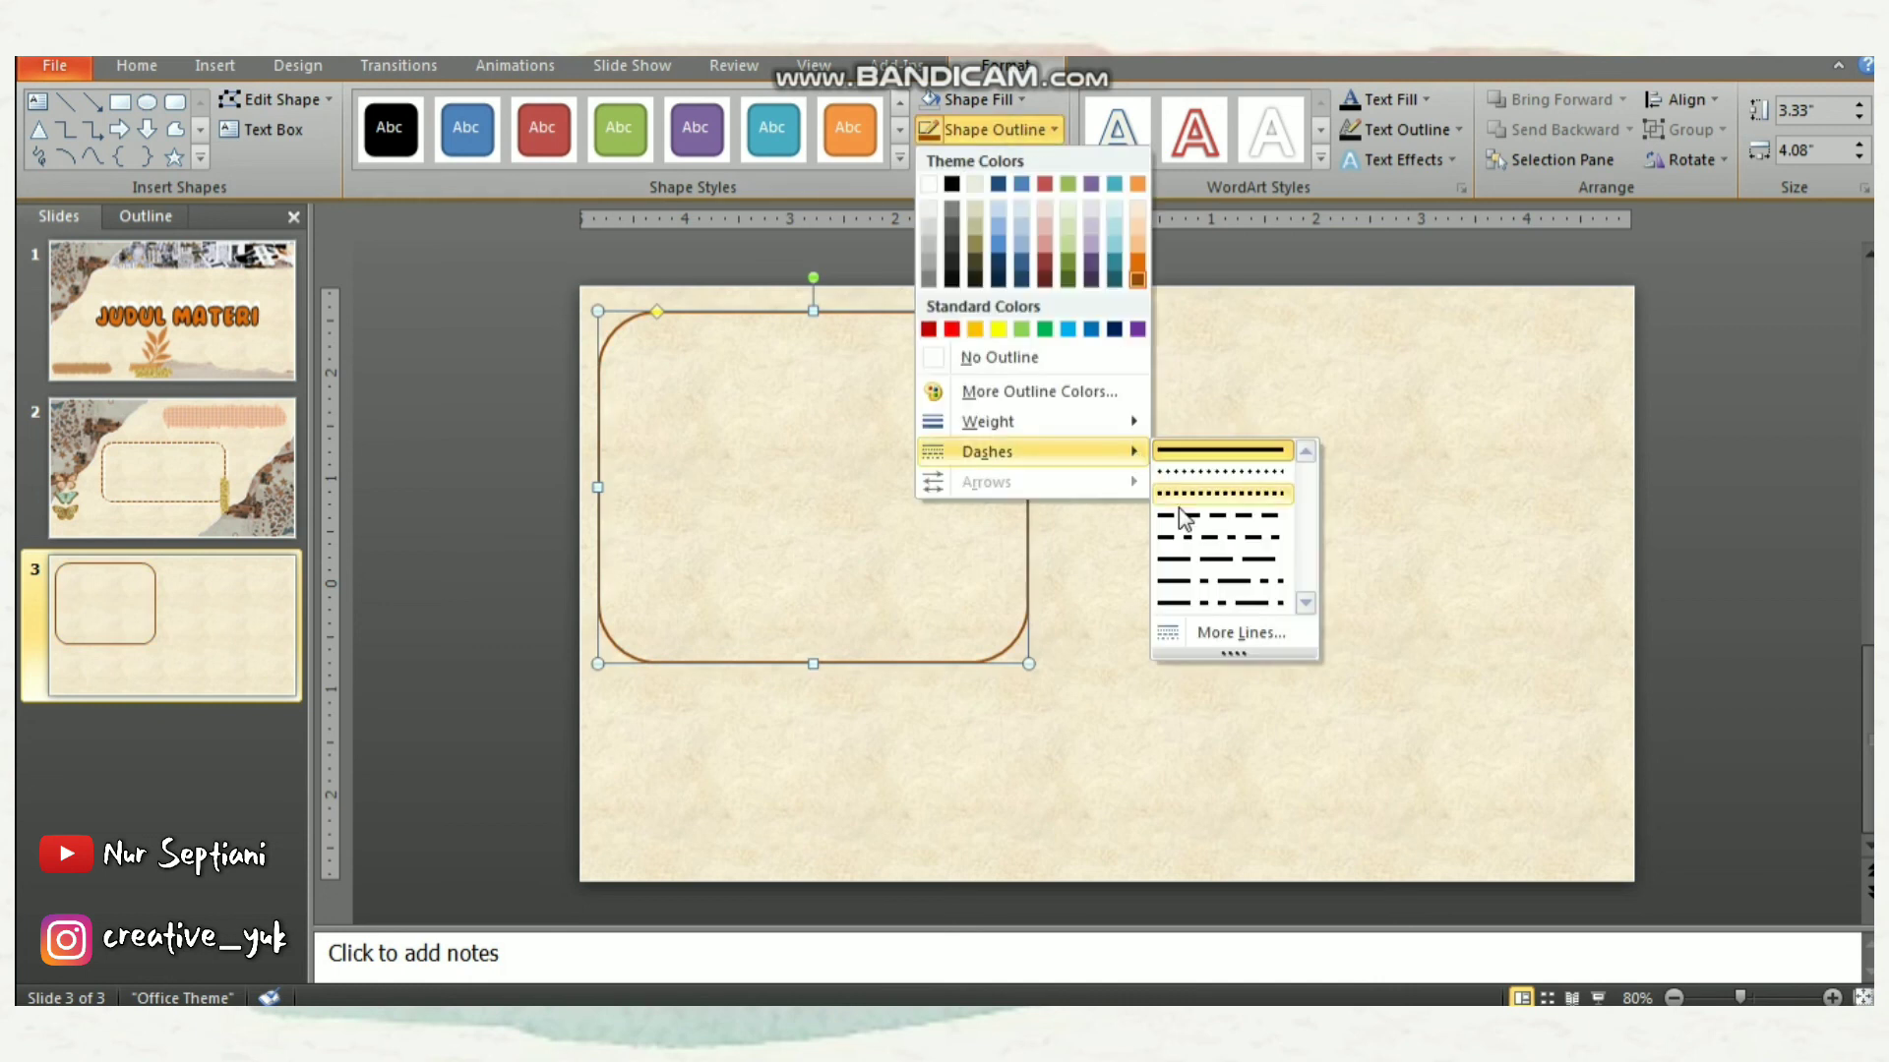
pyautogui.click(1178, 516)
pyautogui.moveTo(988, 422)
pyautogui.click(1031, 143)
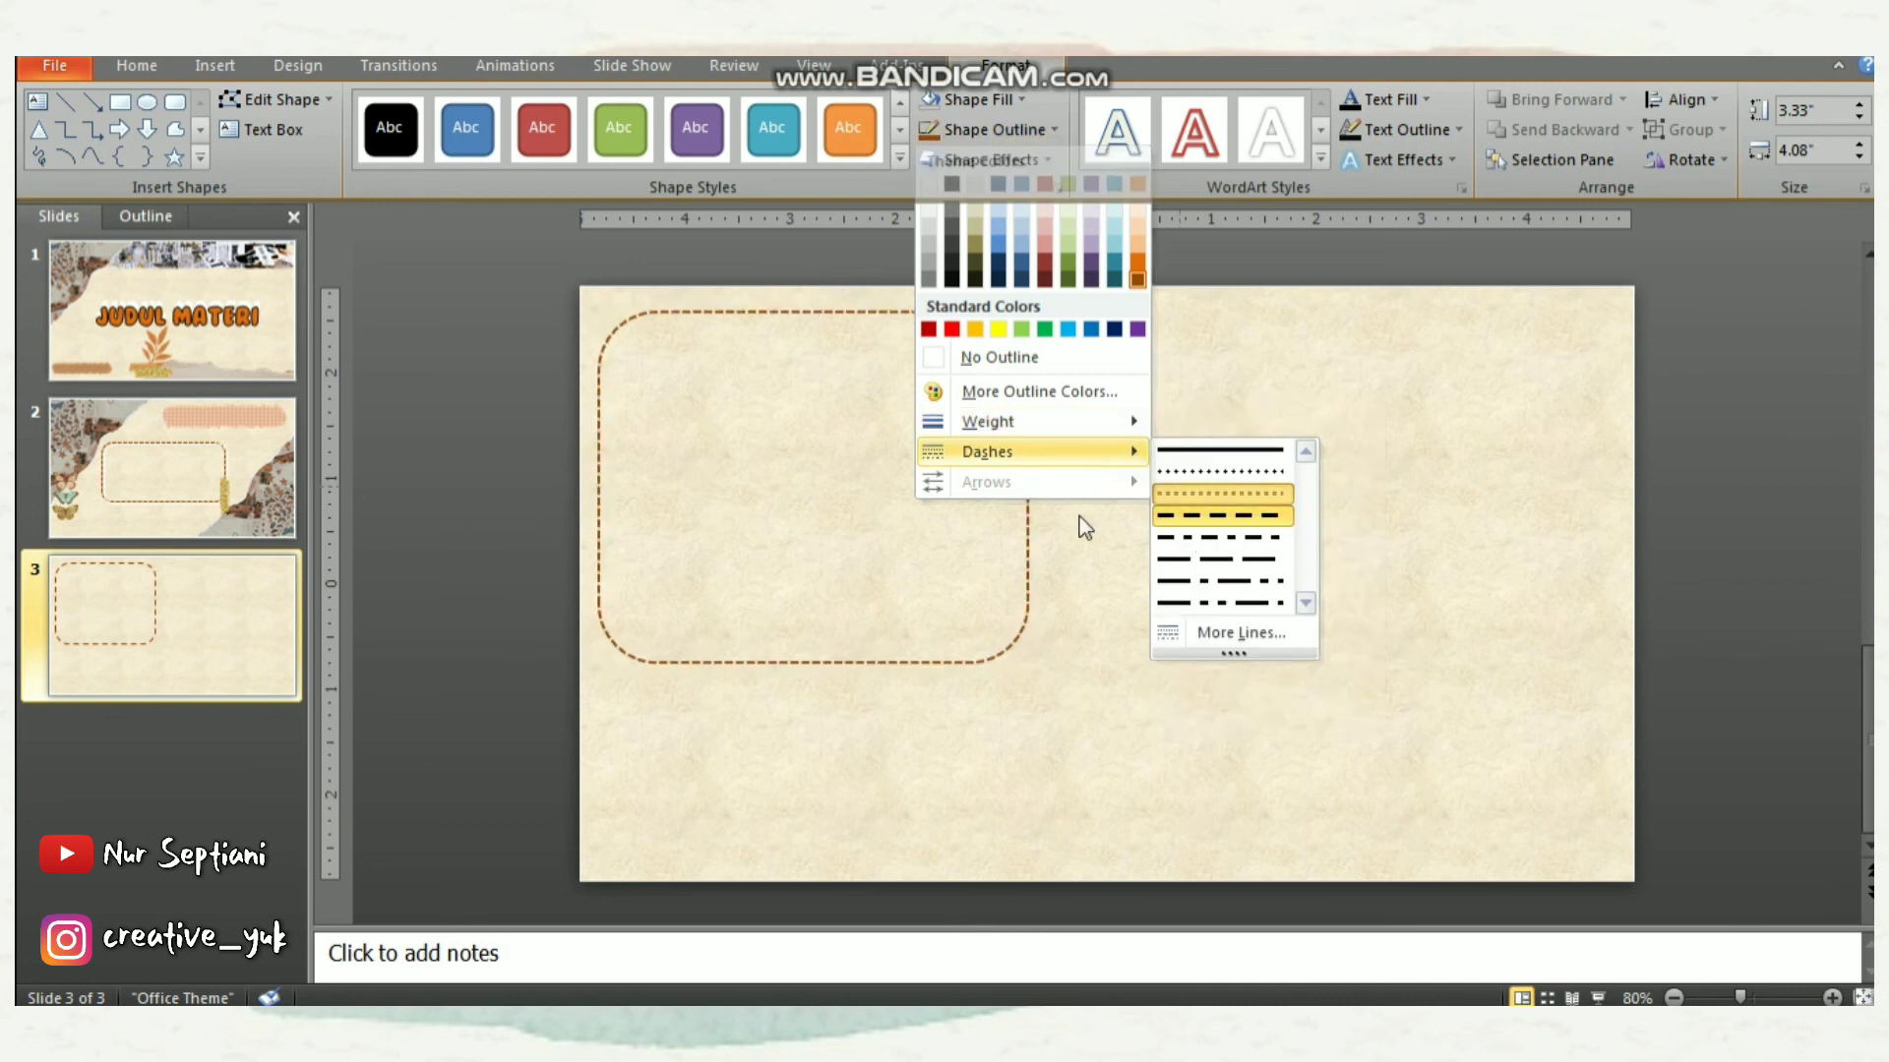
pyautogui.click(1042, 515)
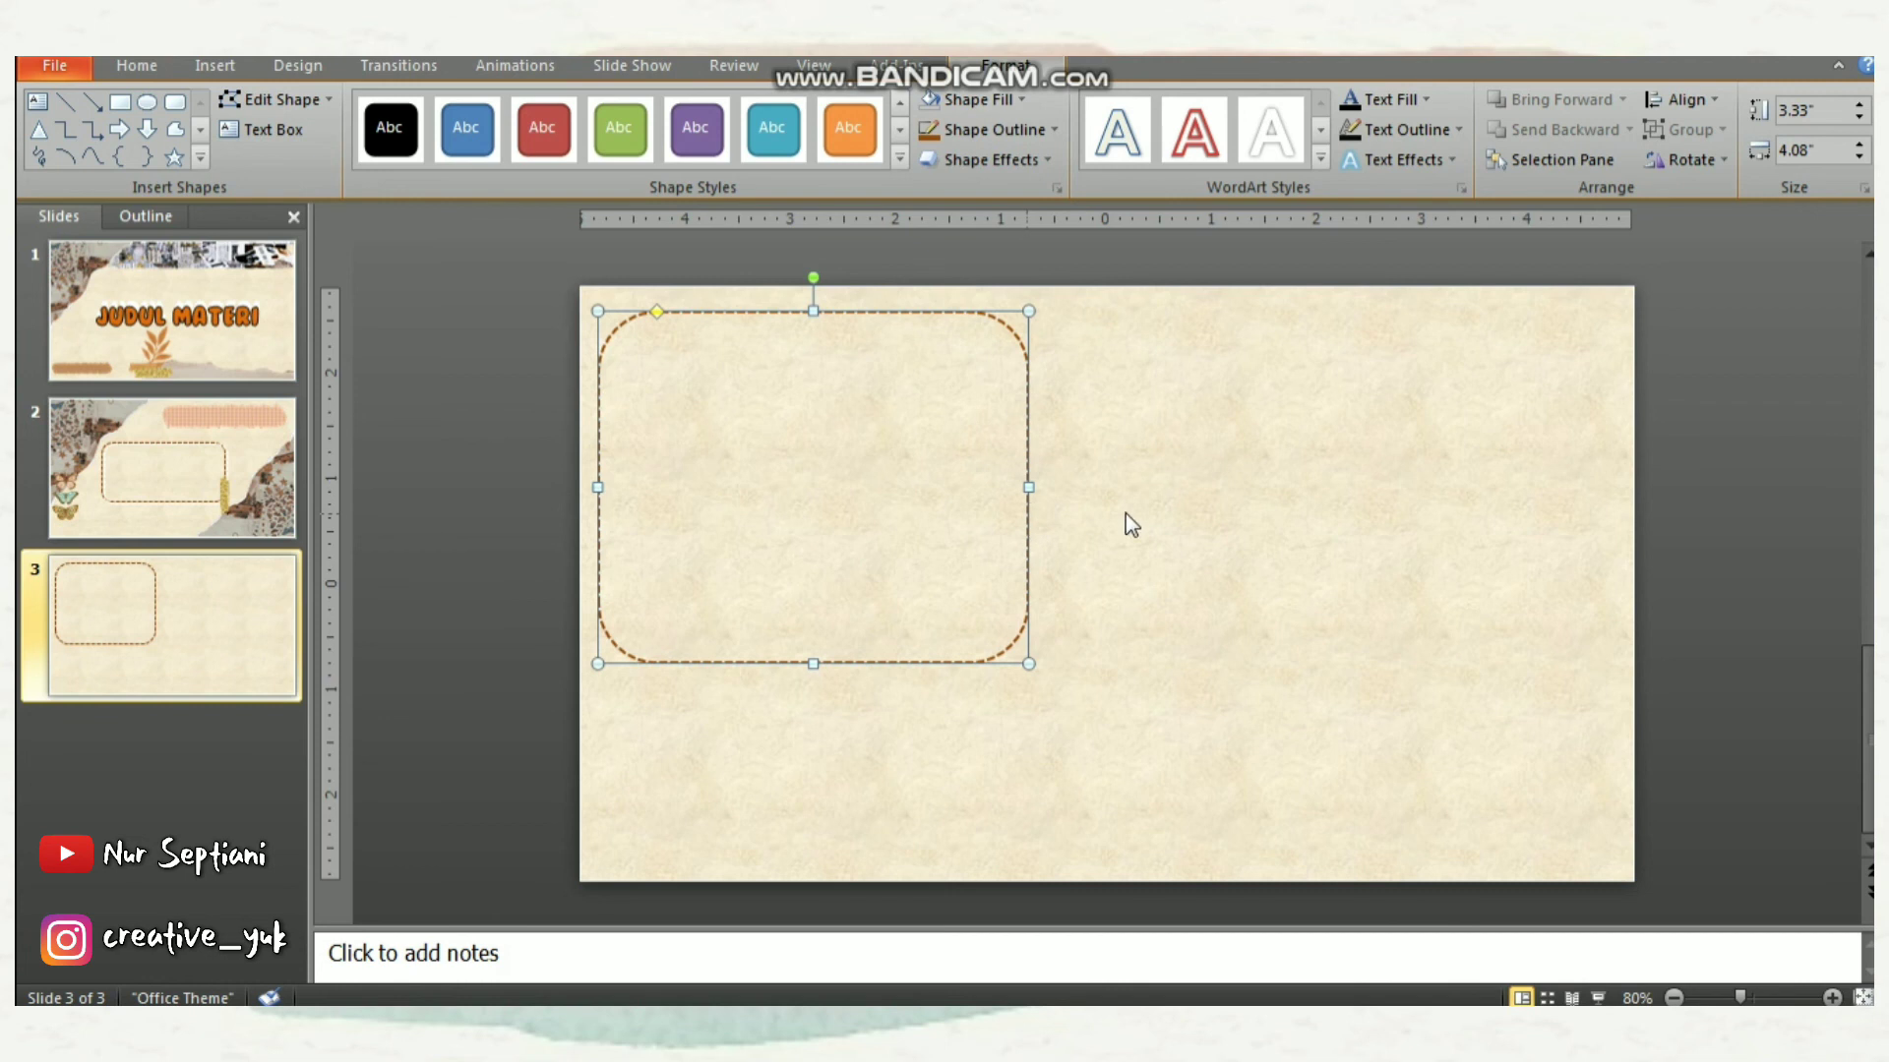
pyautogui.hotkey('ctrl', 'c')
# Paste a copy of the dashed rectangle to the right of the original and make it shorter
pyautogui.hotkey('ctrl', 'v')
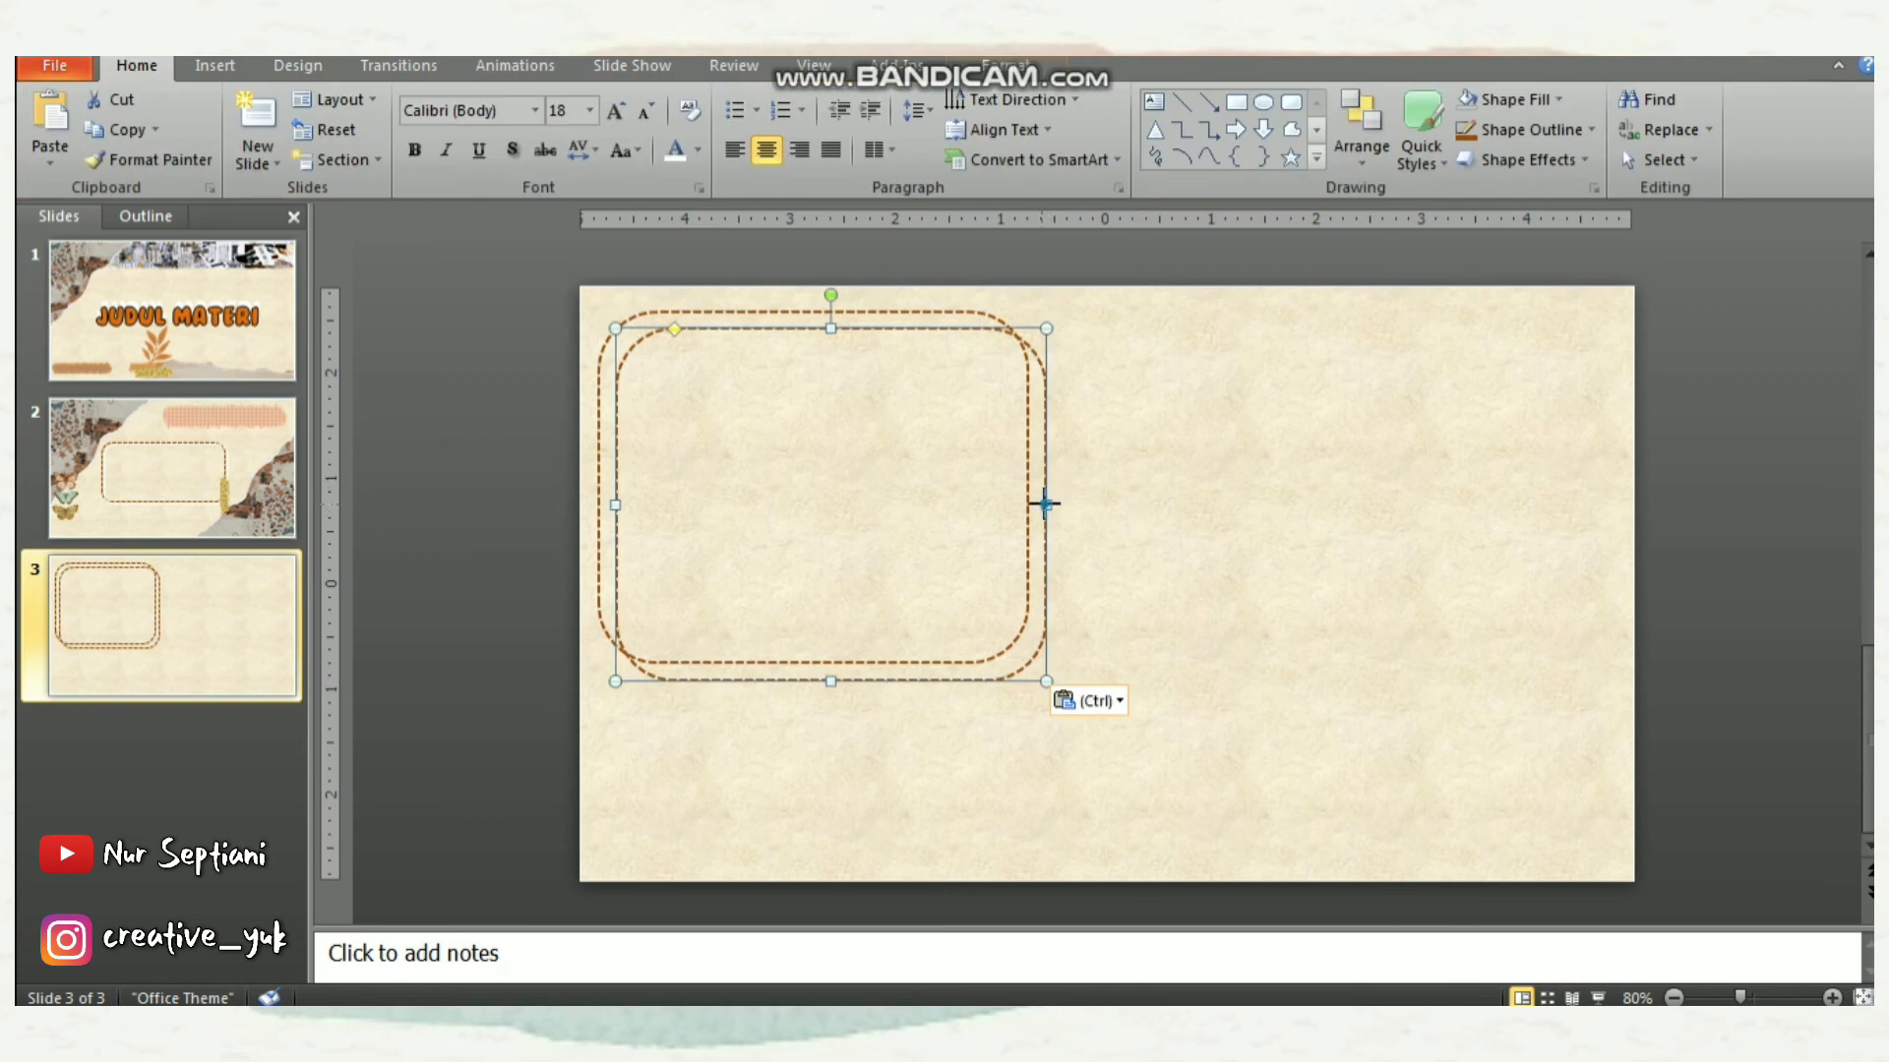
pyautogui.moveTo(1045, 524)
pyautogui.mouseDown()
pyautogui.moveTo(1527, 508)
pyautogui.moveTo(1607, 480)
pyautogui.mouseUp()
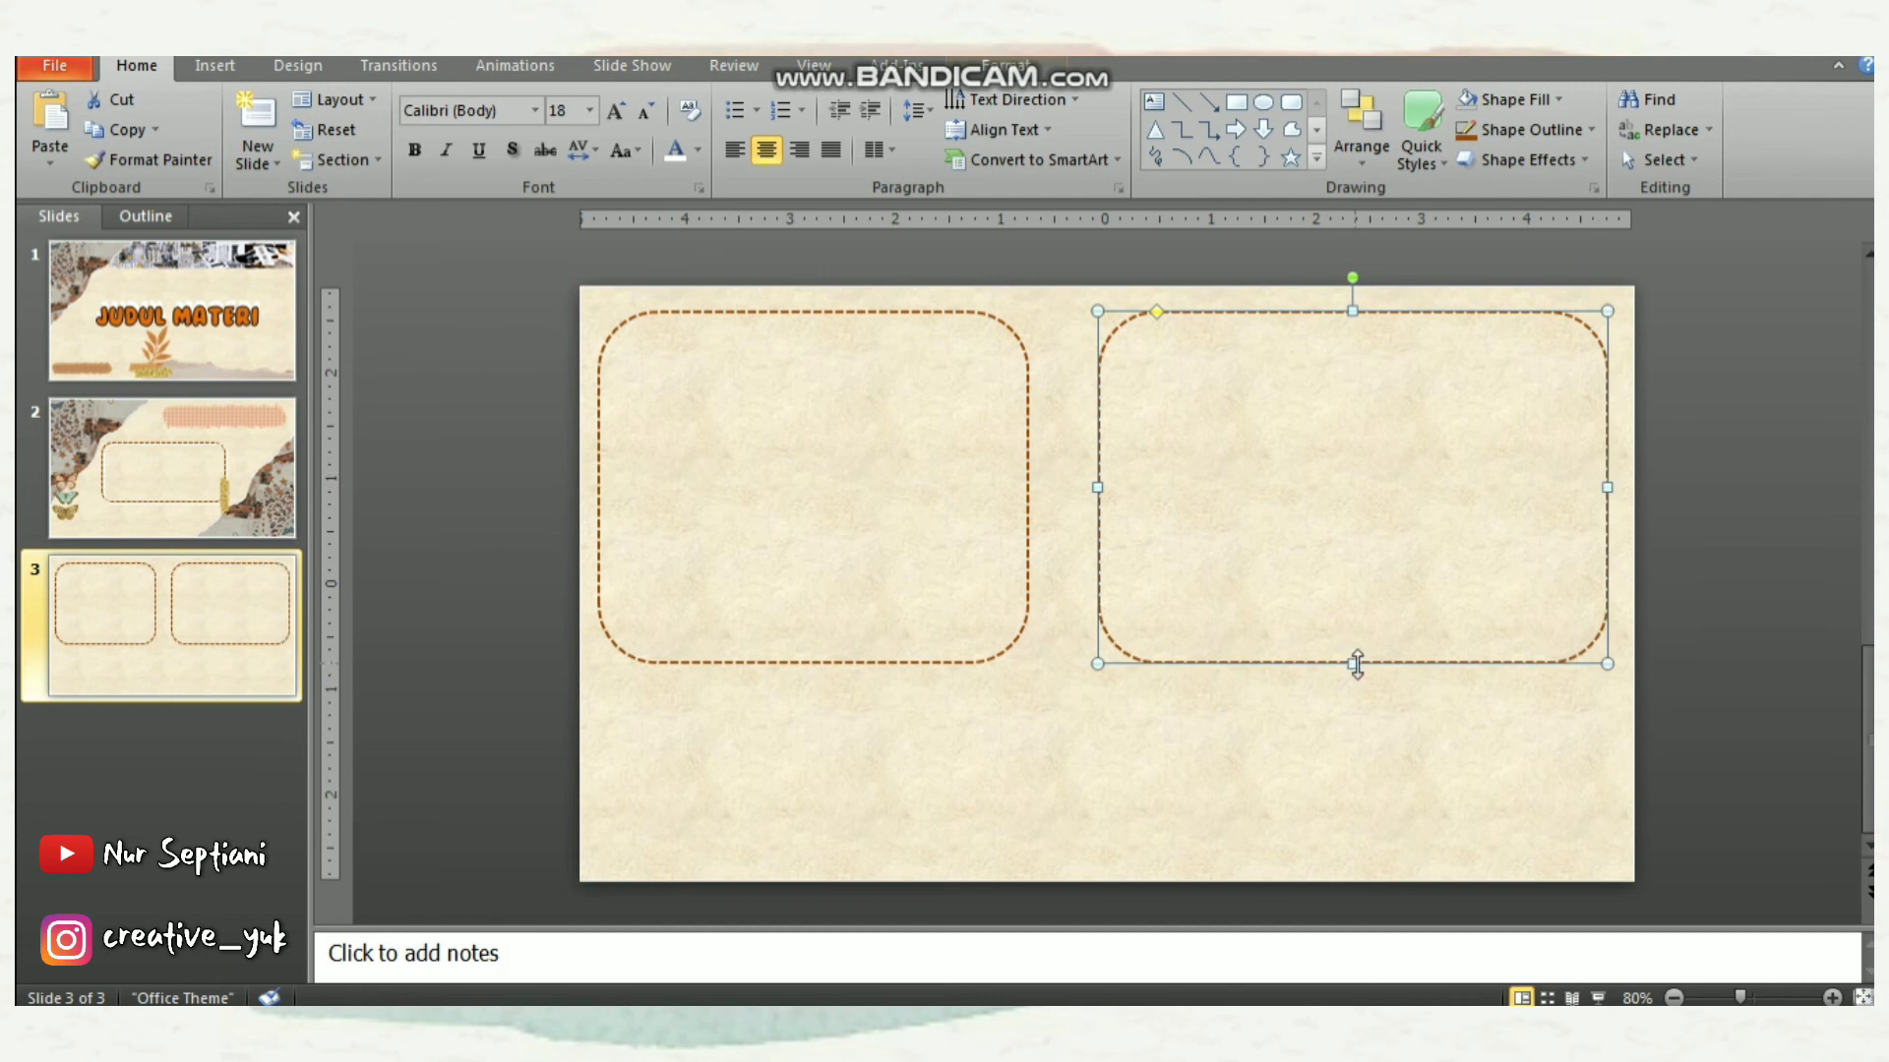
pyautogui.moveTo(1357, 664)
pyautogui.mouseDown()
pyautogui.moveTo(1349, 532)
pyautogui.moveTo(1311, 541)
pyautogui.mouseUp()
pyautogui.press('Right')
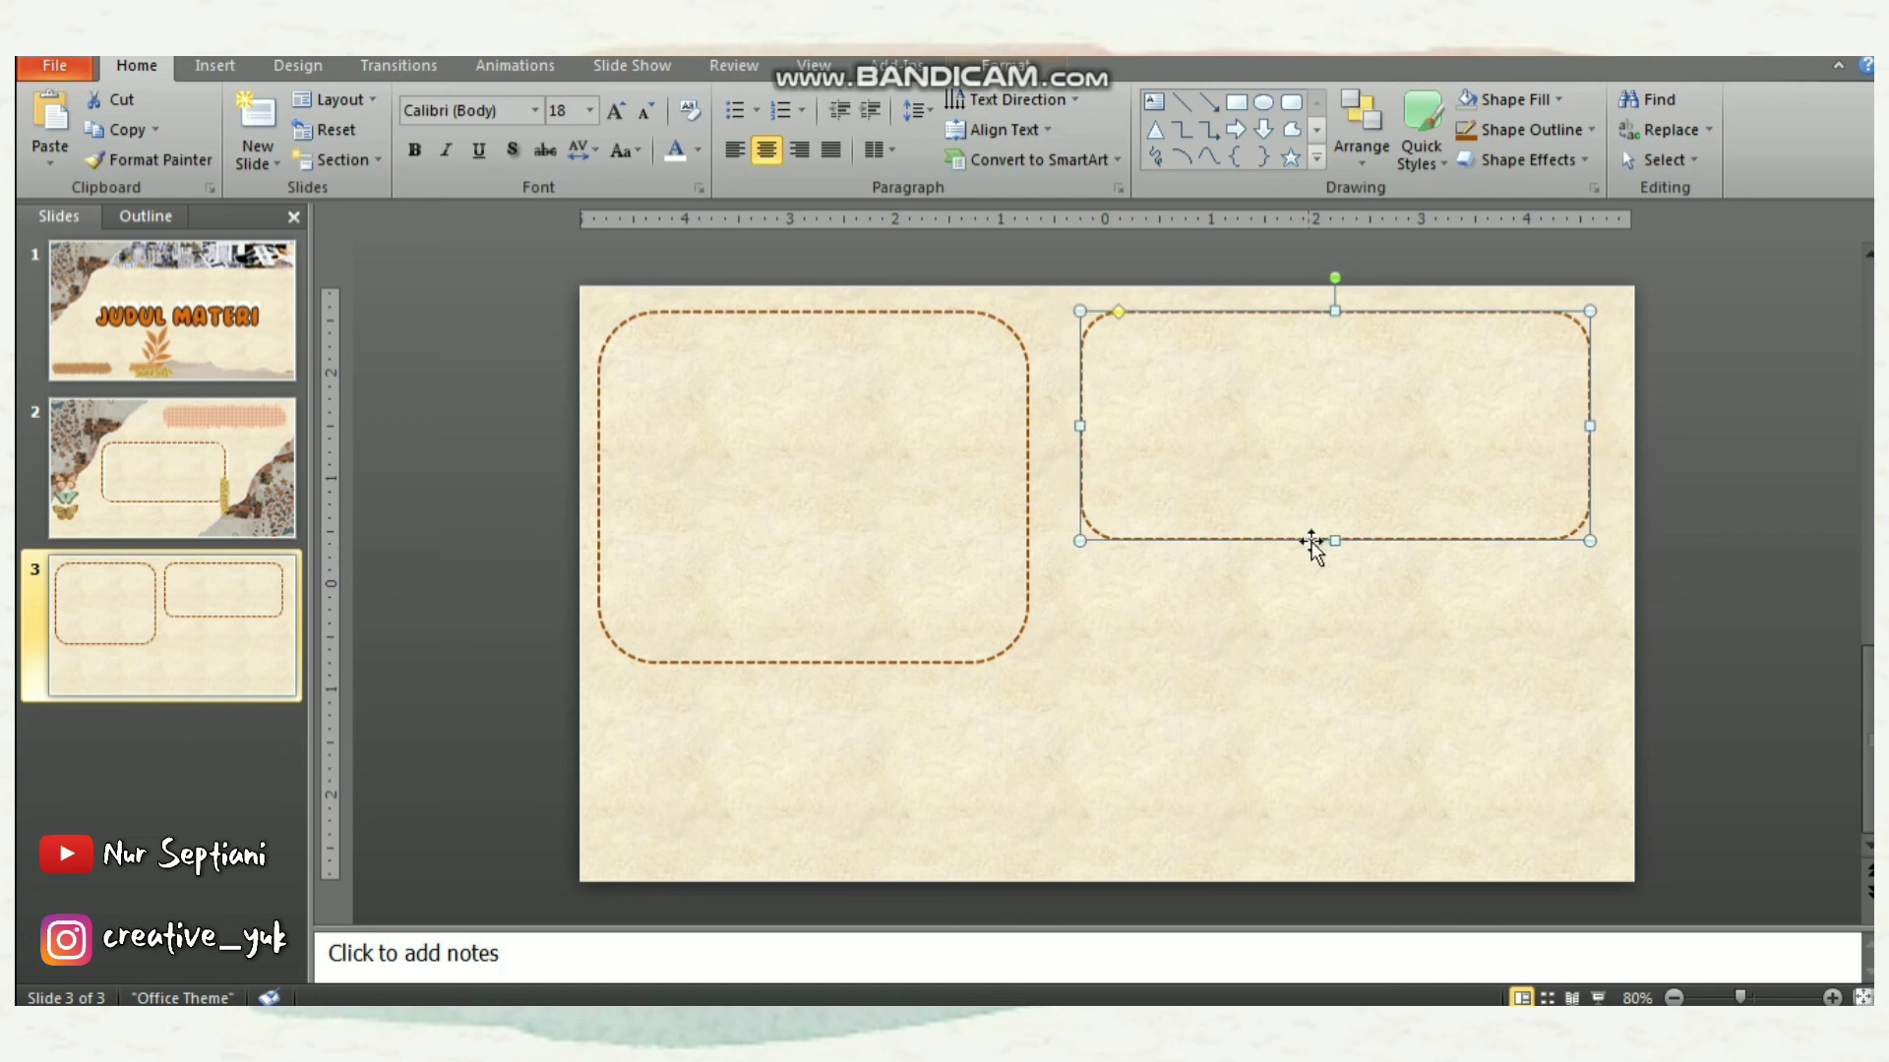
# Duplicate the right frame below it, make its dashed outline white, and nudge it down
pyautogui.hotkey('ctrl', 'v')
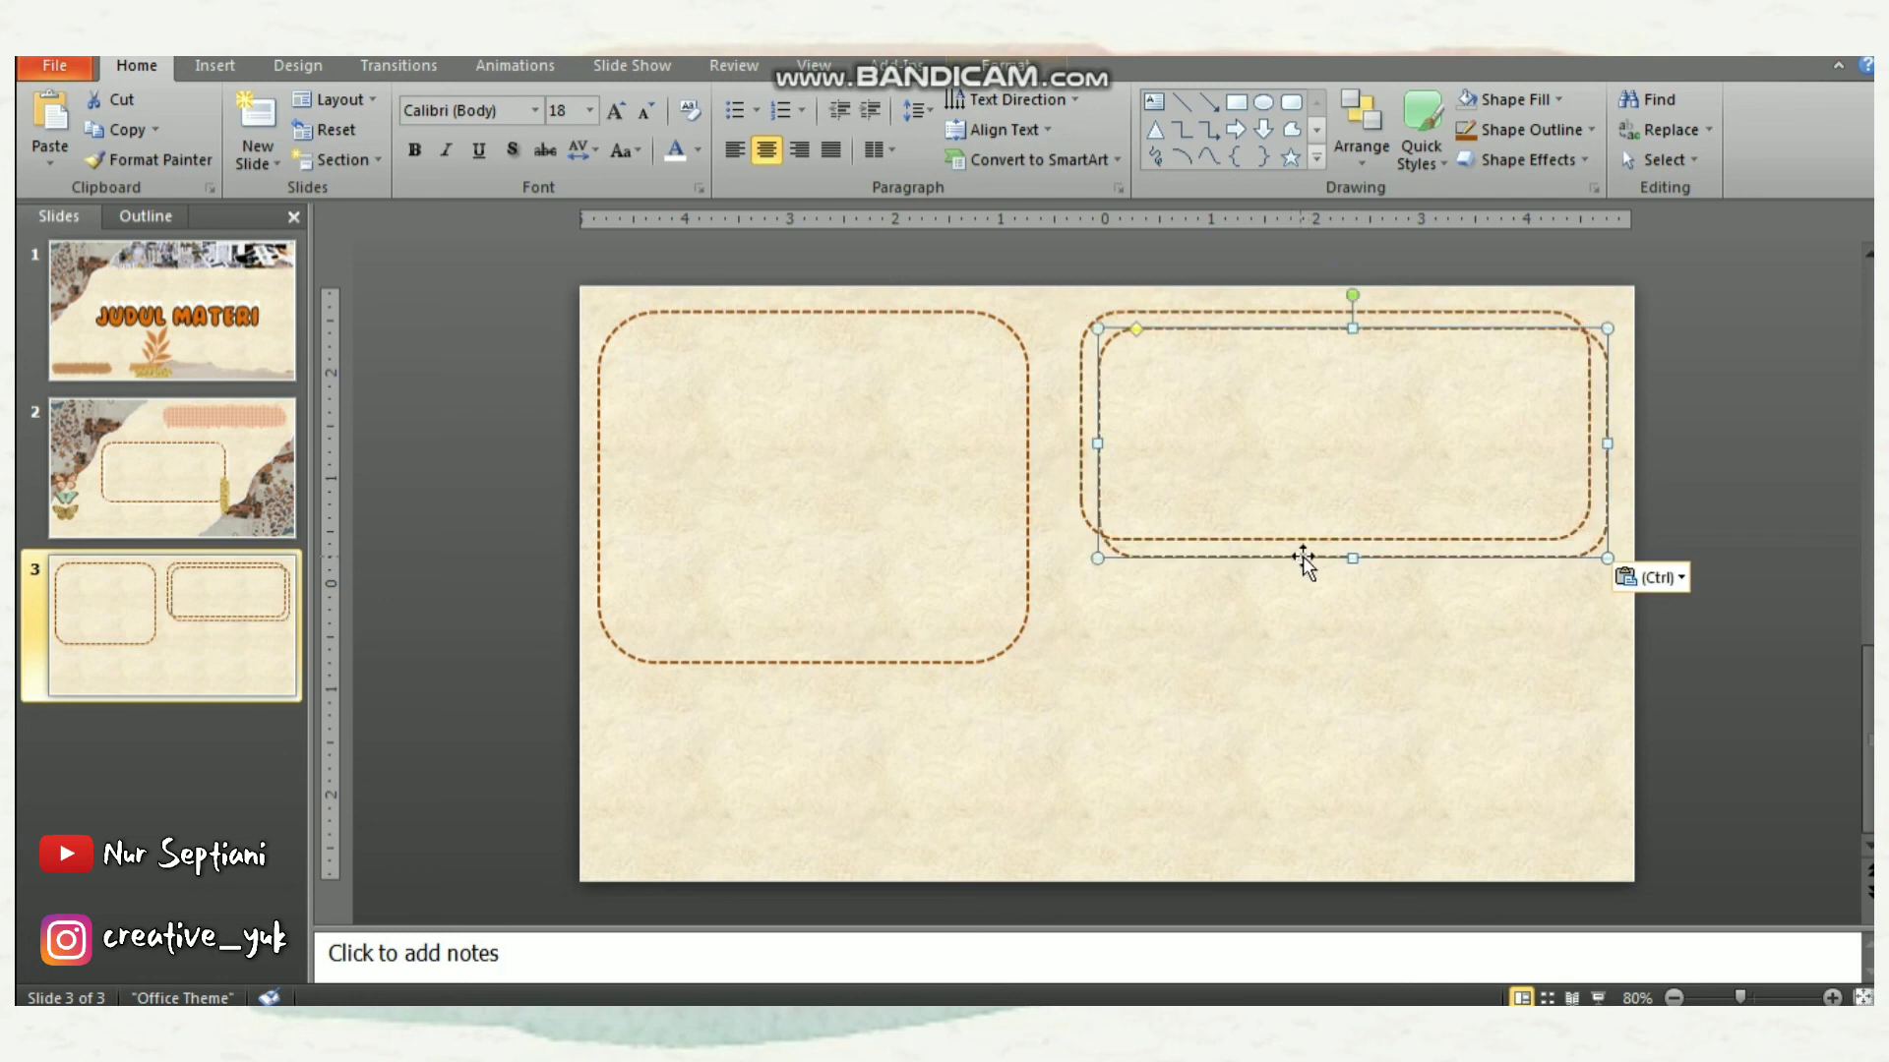
pyautogui.moveTo(1303, 557); pyautogui.dragTo(1284, 741)
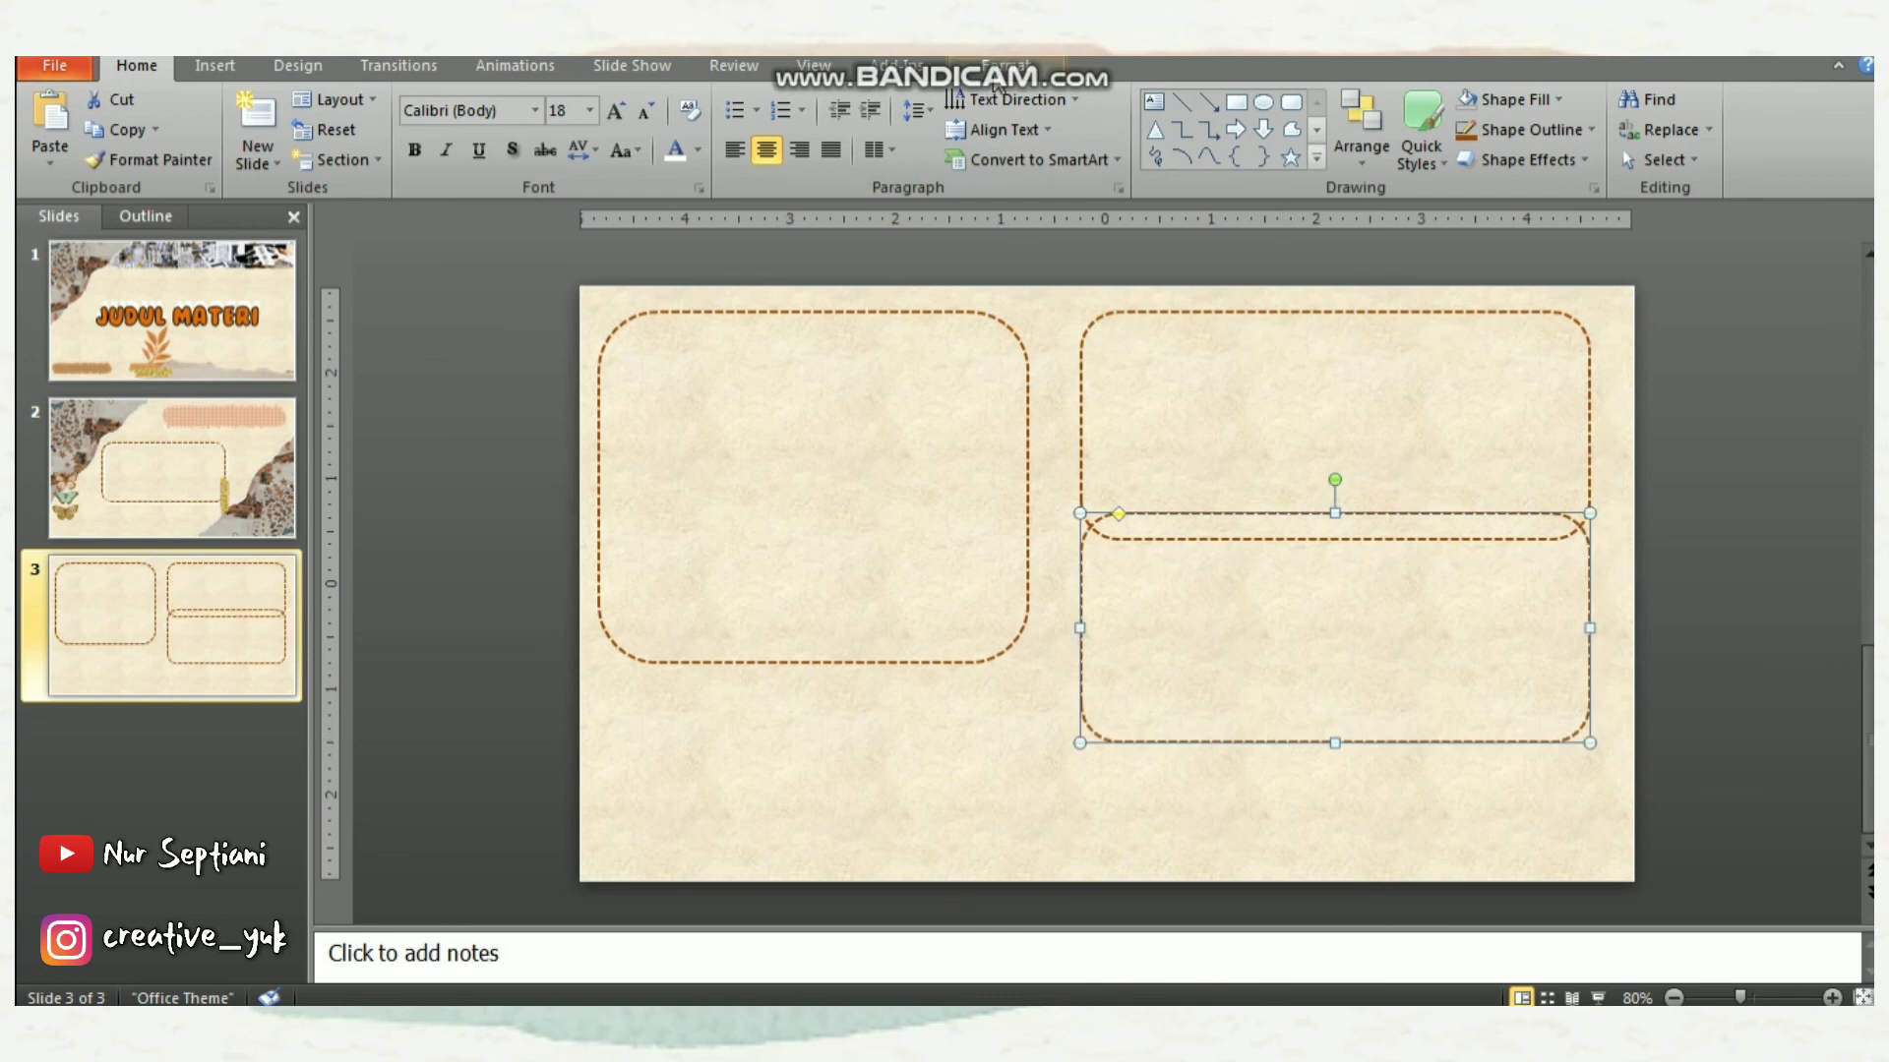
pyautogui.click(996, 79)
pyautogui.click(983, 128)
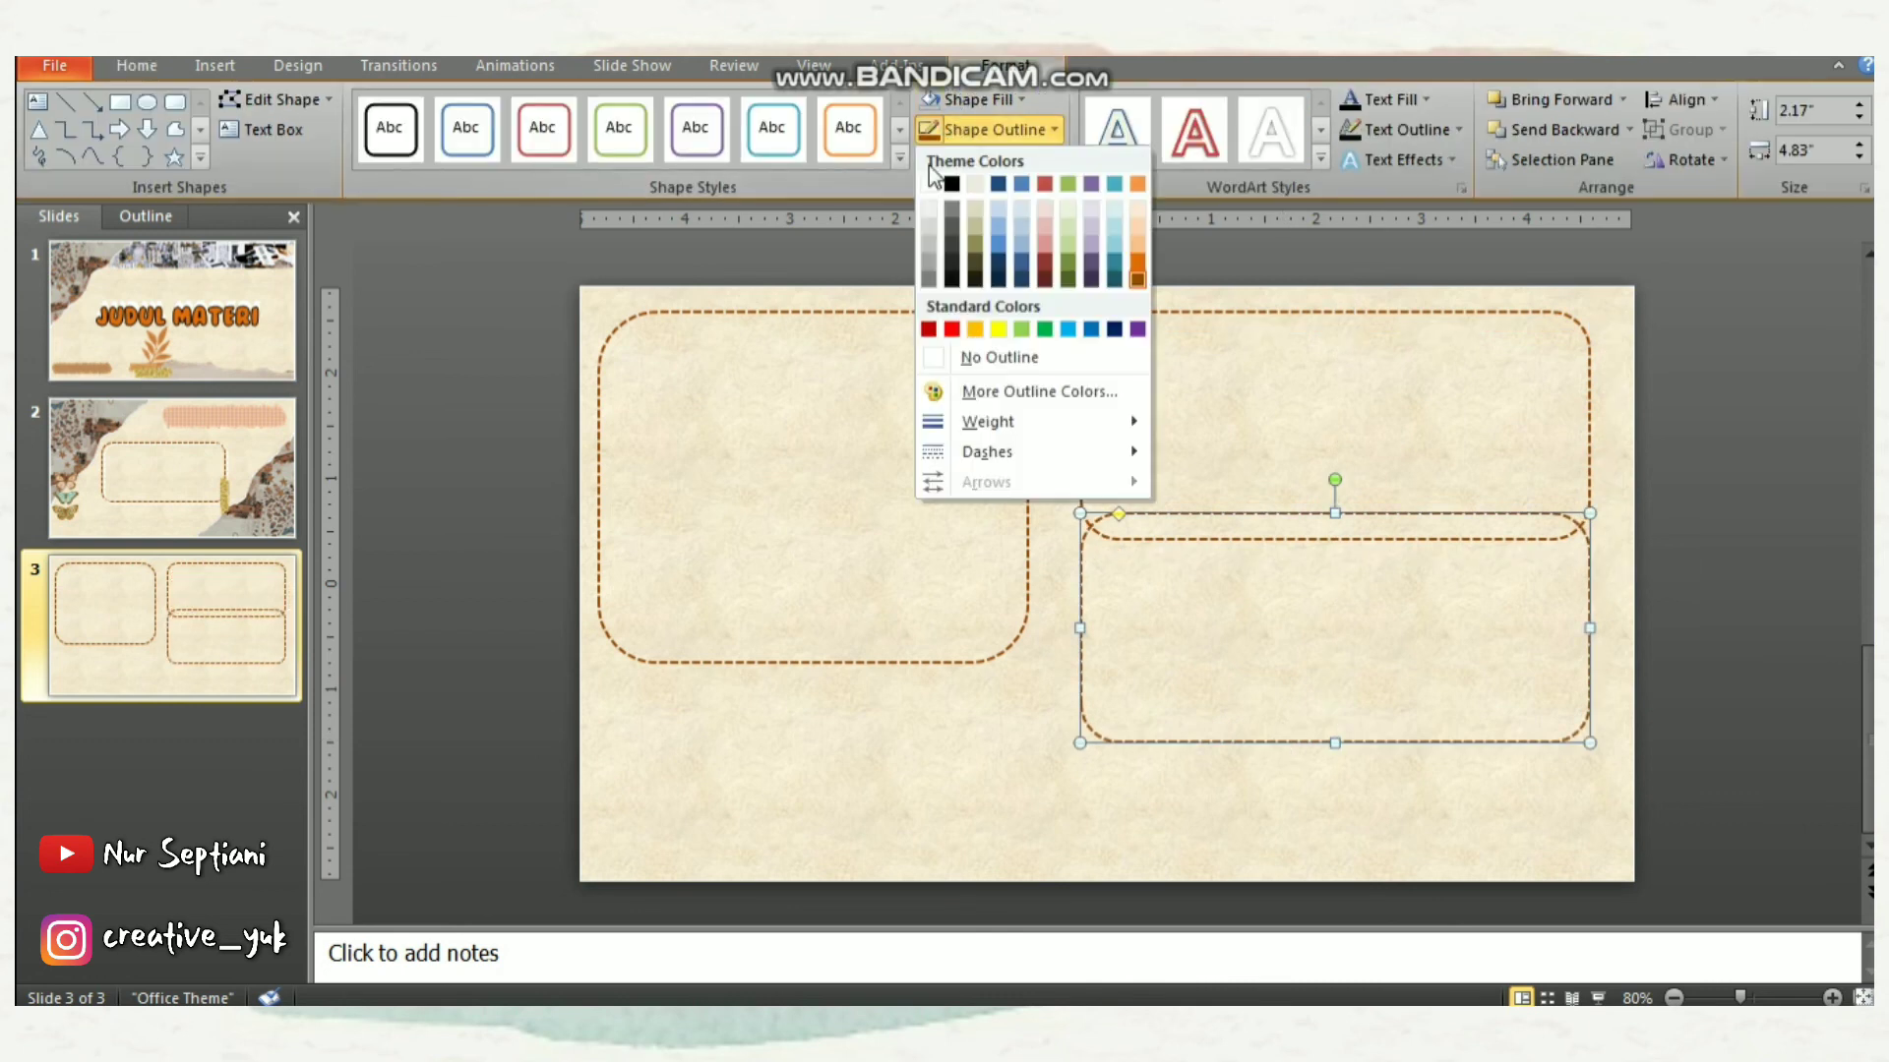
pyautogui.click(932, 187)
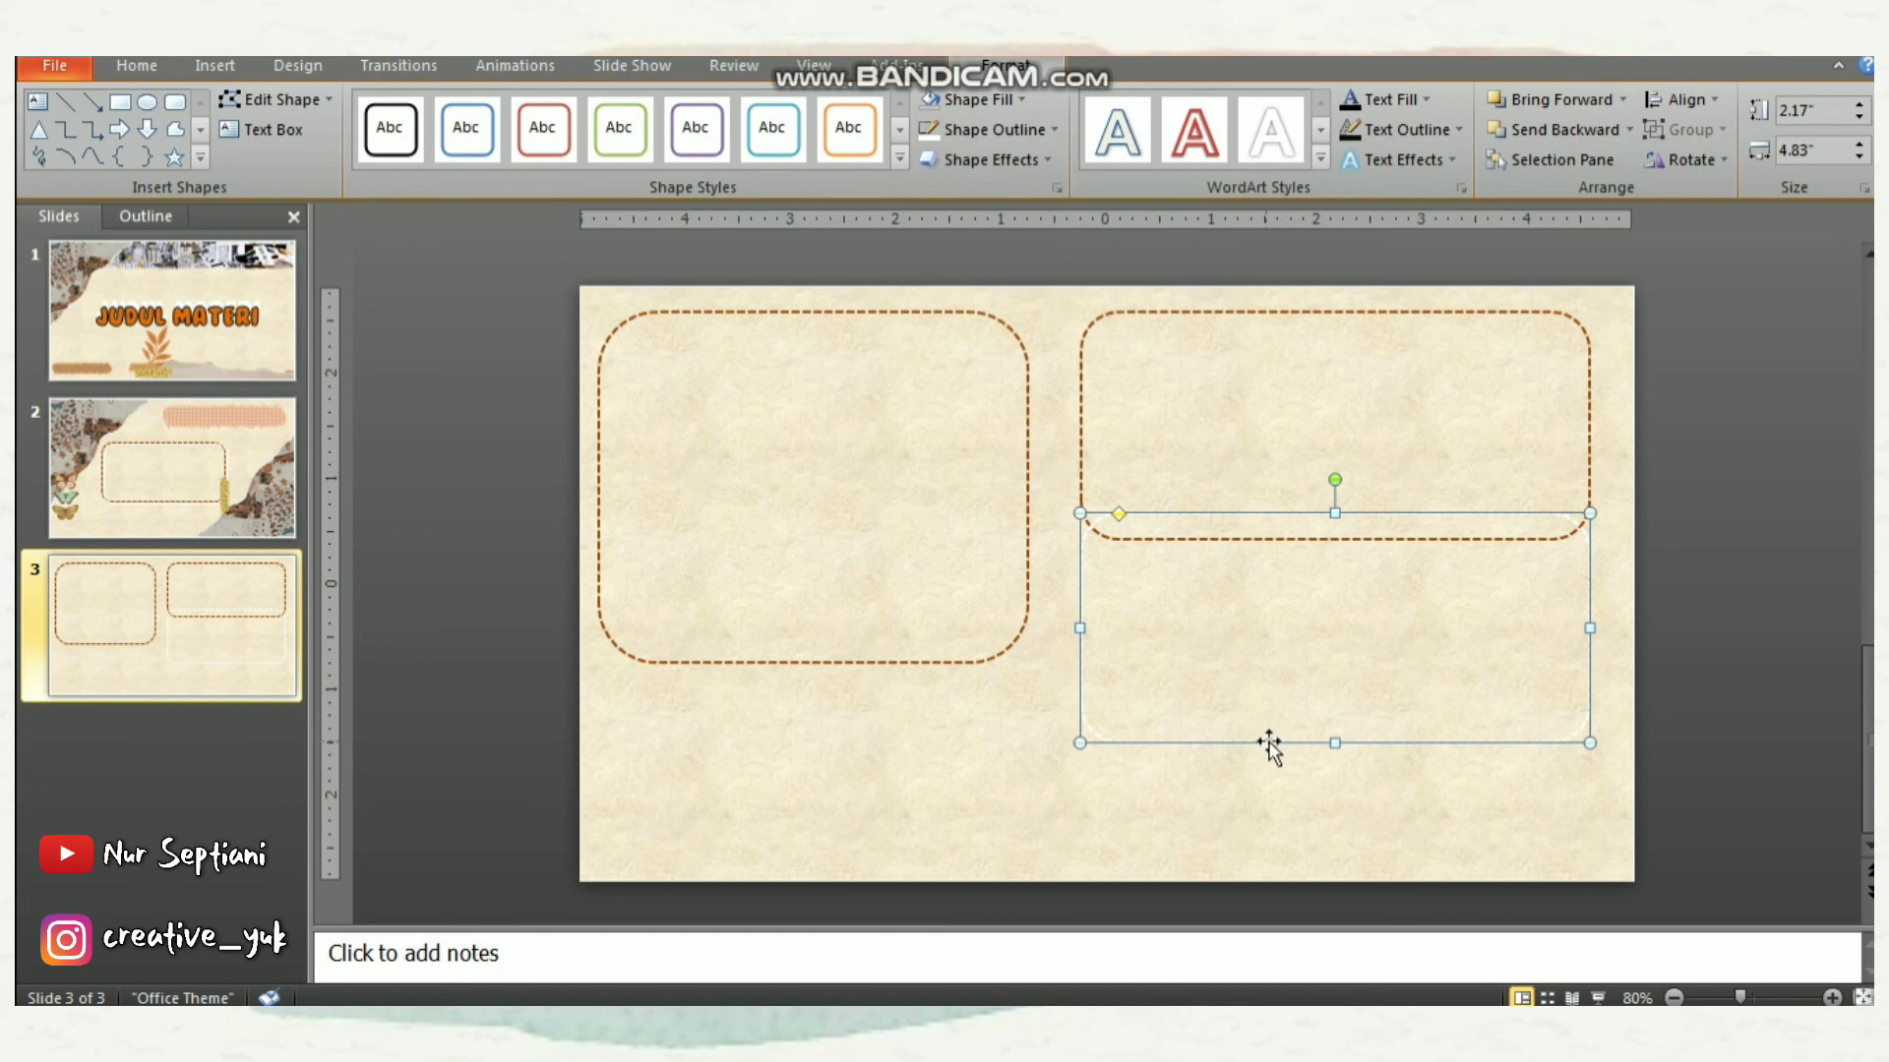
pyautogui.press('Down')
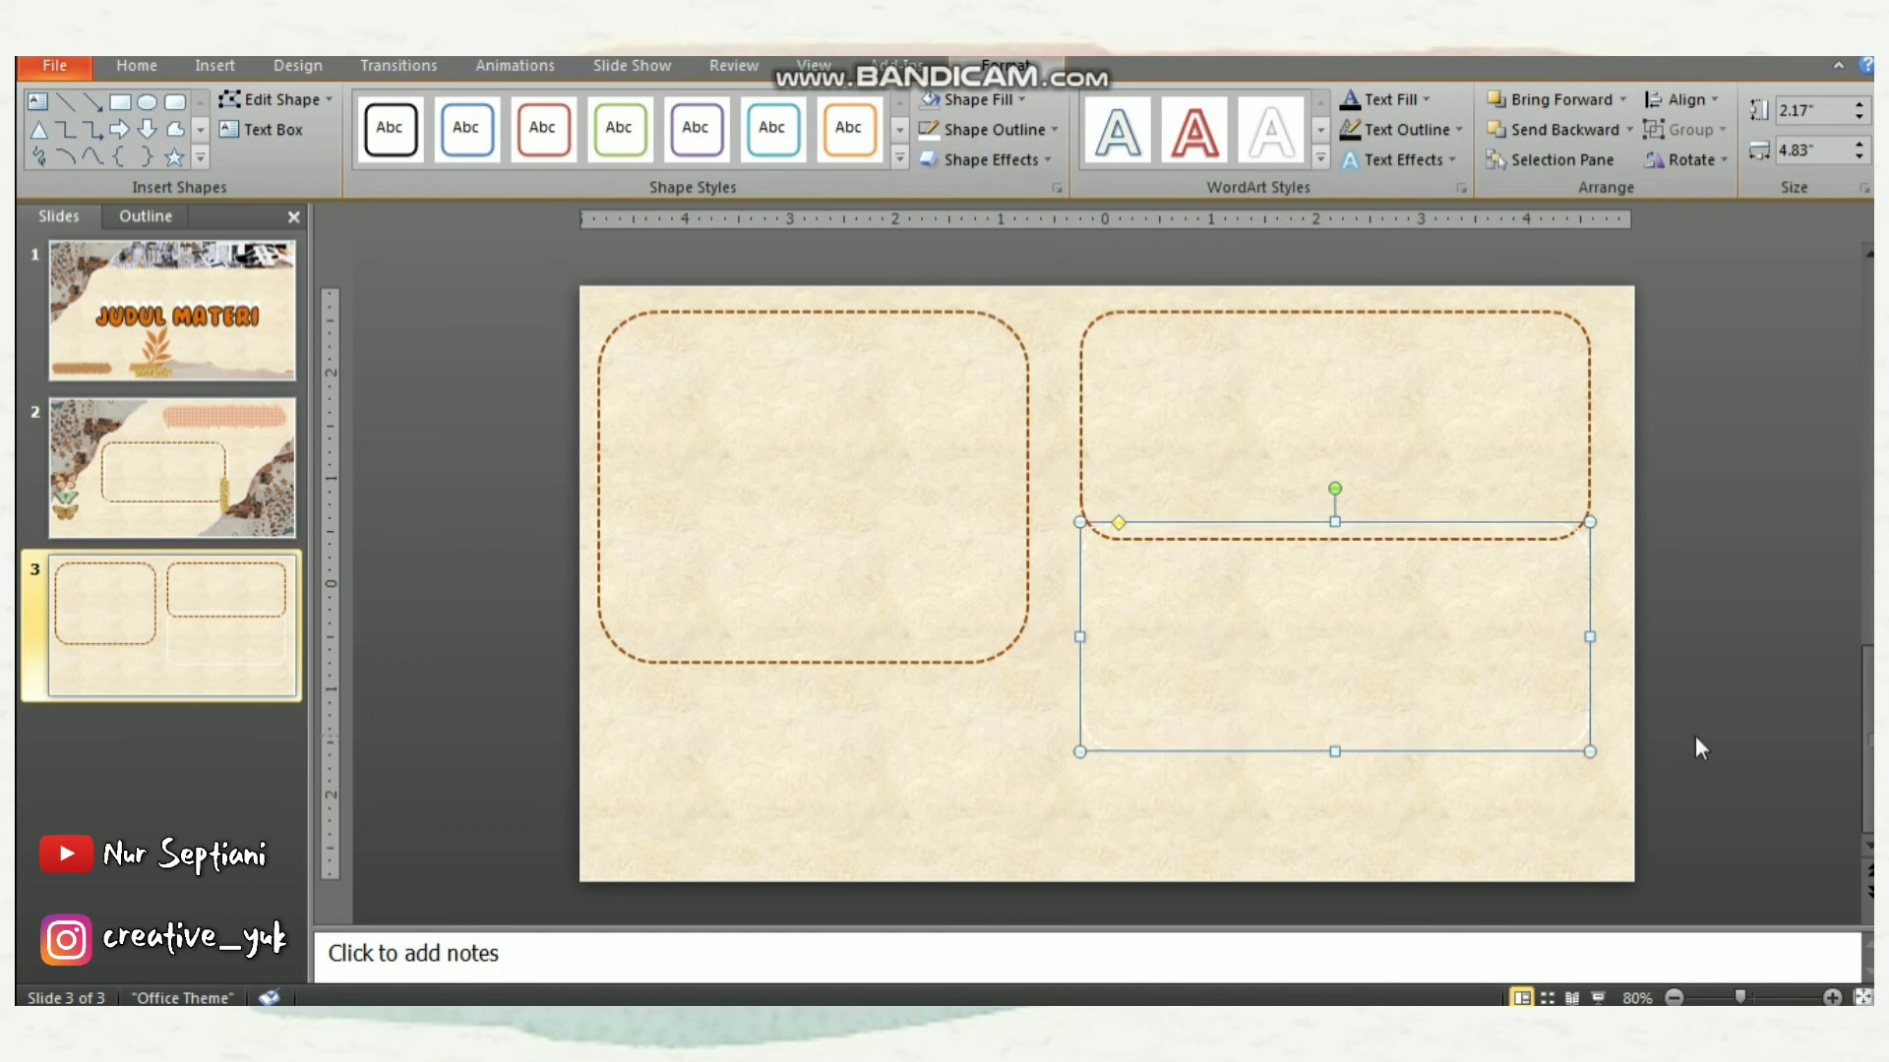
pyautogui.click(1695, 737)
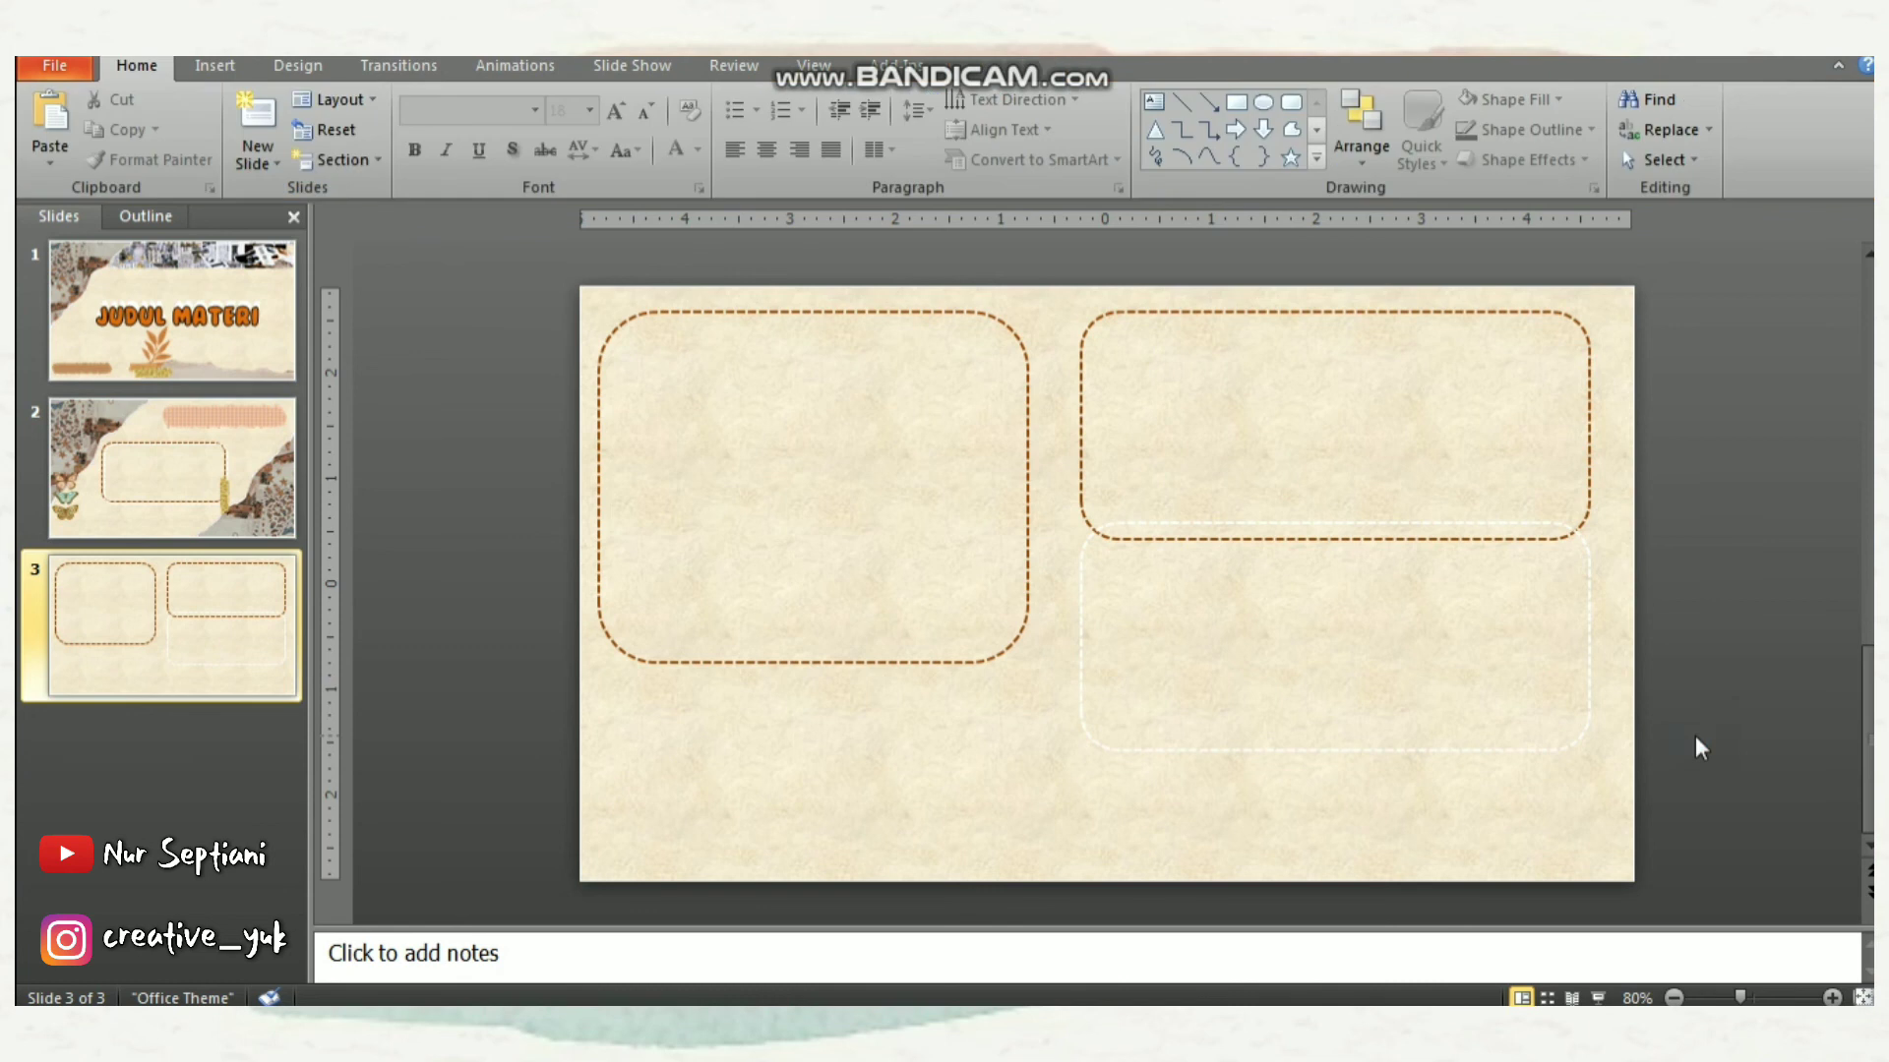
pyautogui.click(240, 66)
# Insert the ppt3 collage picture and crop it down to the newspaper strip
pyautogui.click(118, 123)
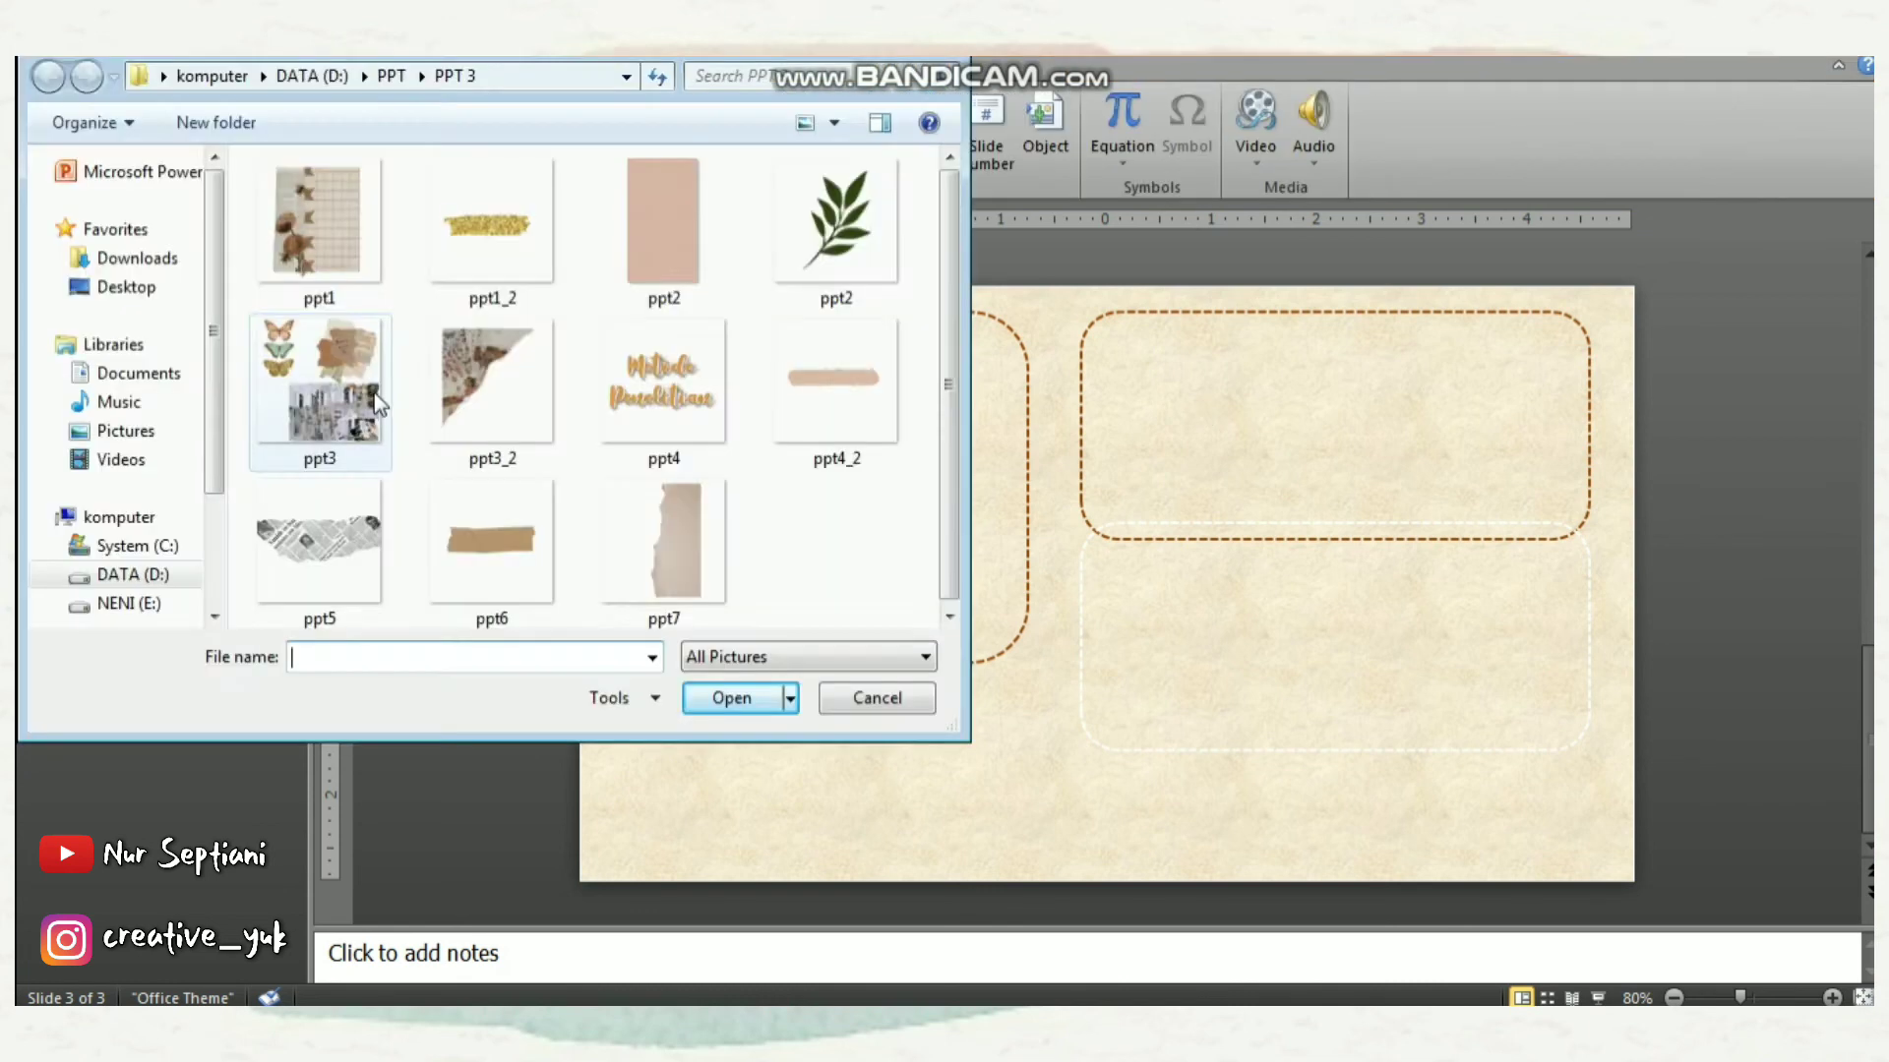
pyautogui.doubleClick(379, 403)
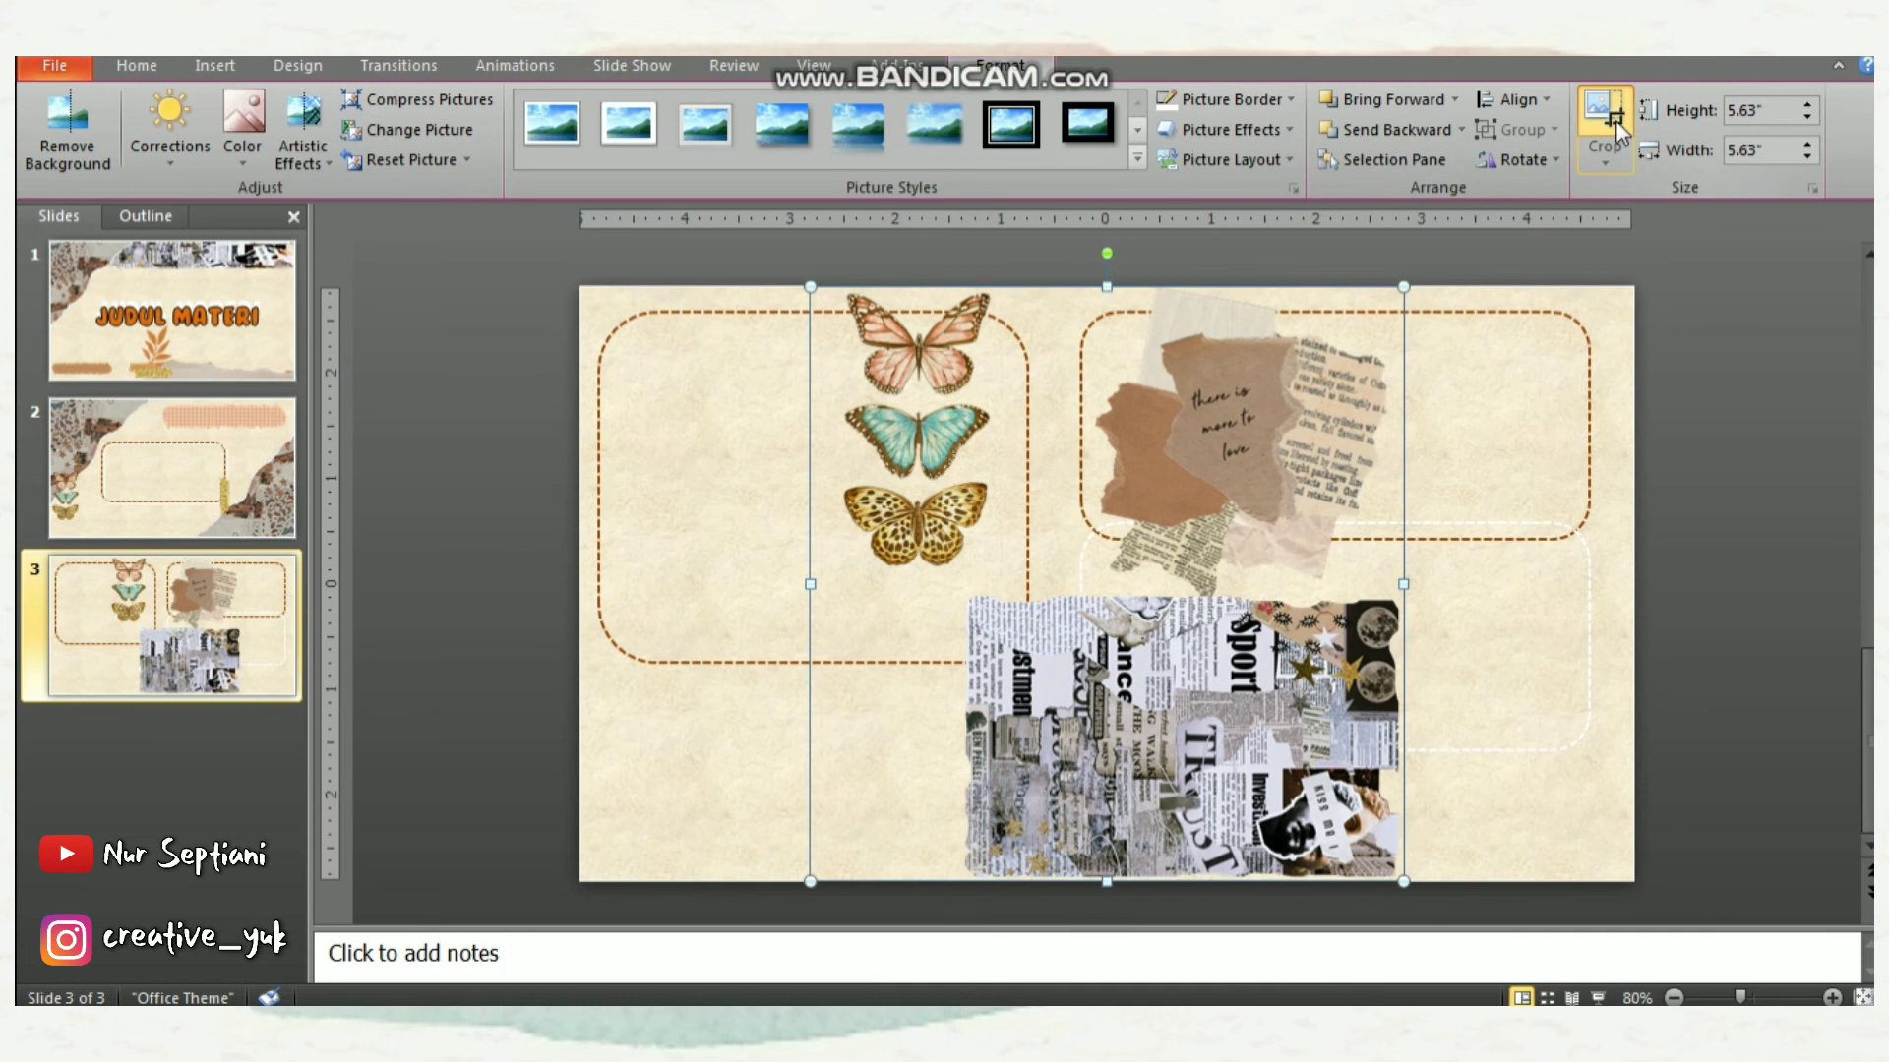
pyautogui.click(1616, 123)
pyautogui.moveTo(1109, 288); pyautogui.dragTo(1100, 766)
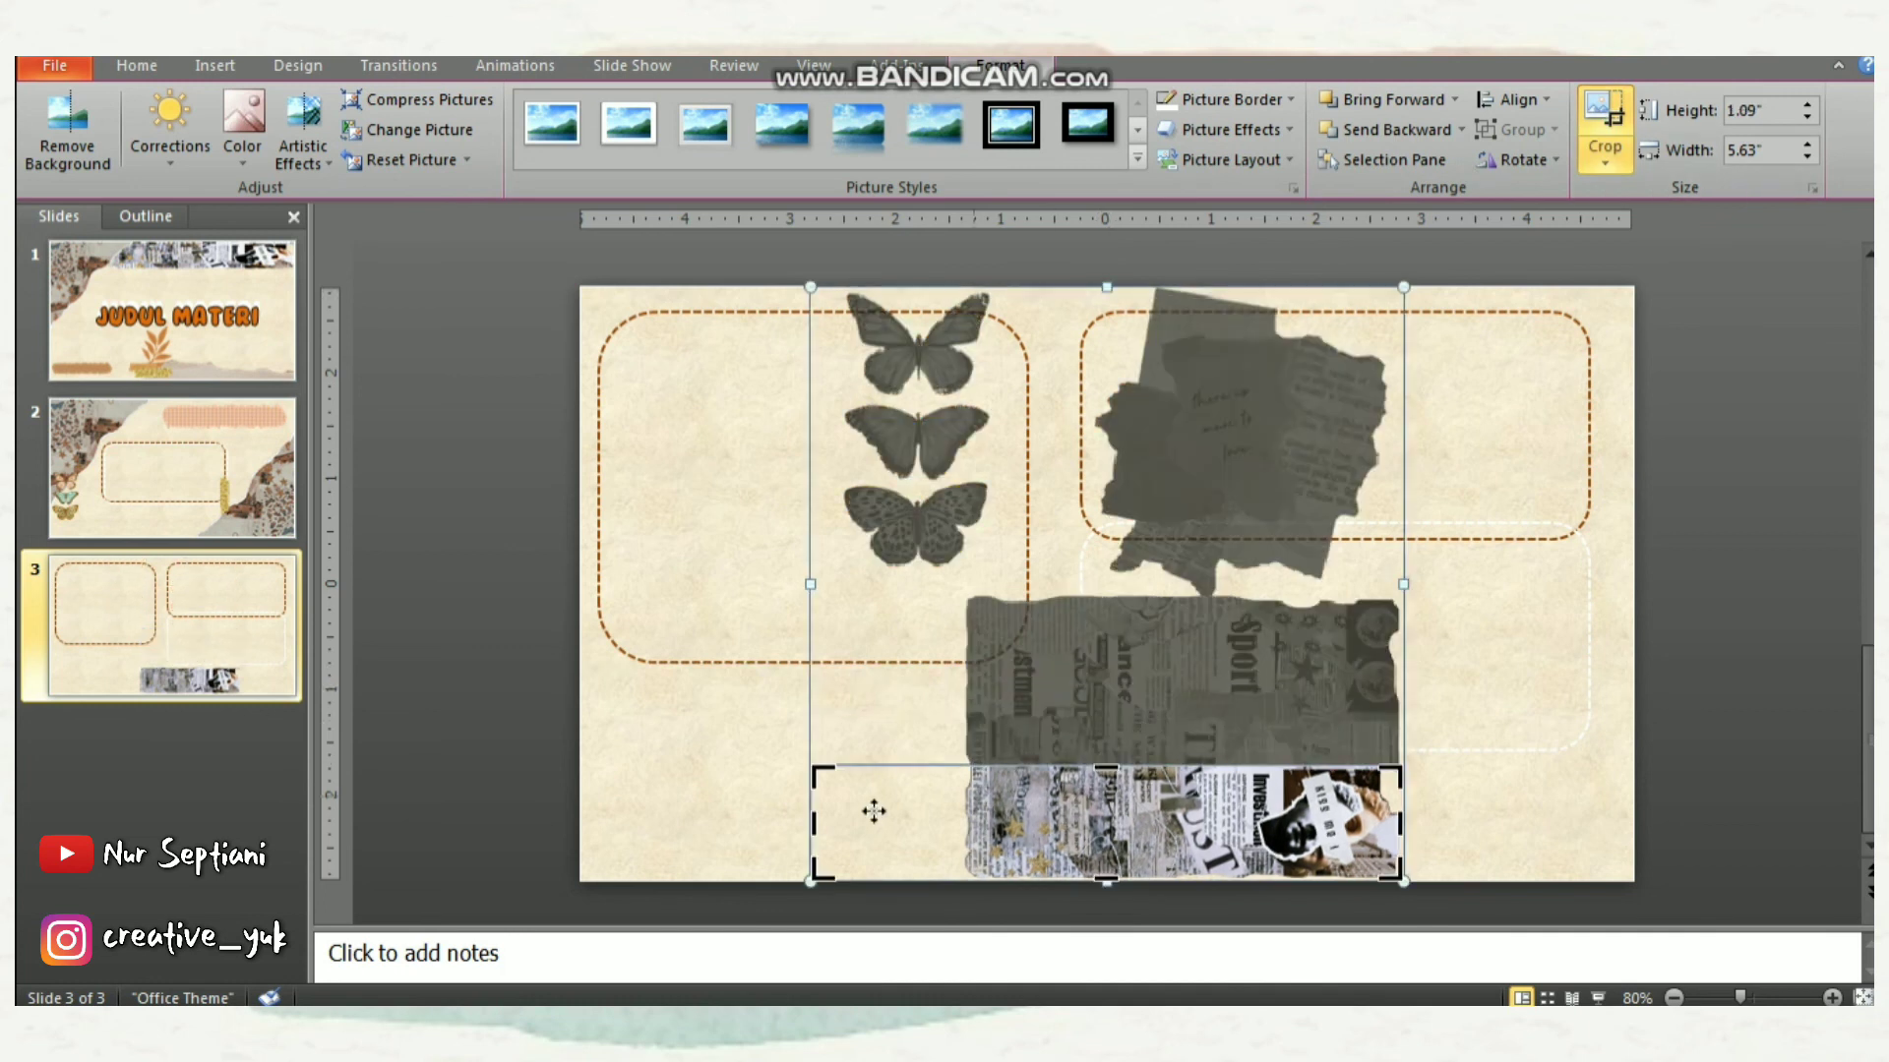
pyautogui.moveTo(811, 825); pyautogui.dragTo(936, 822)
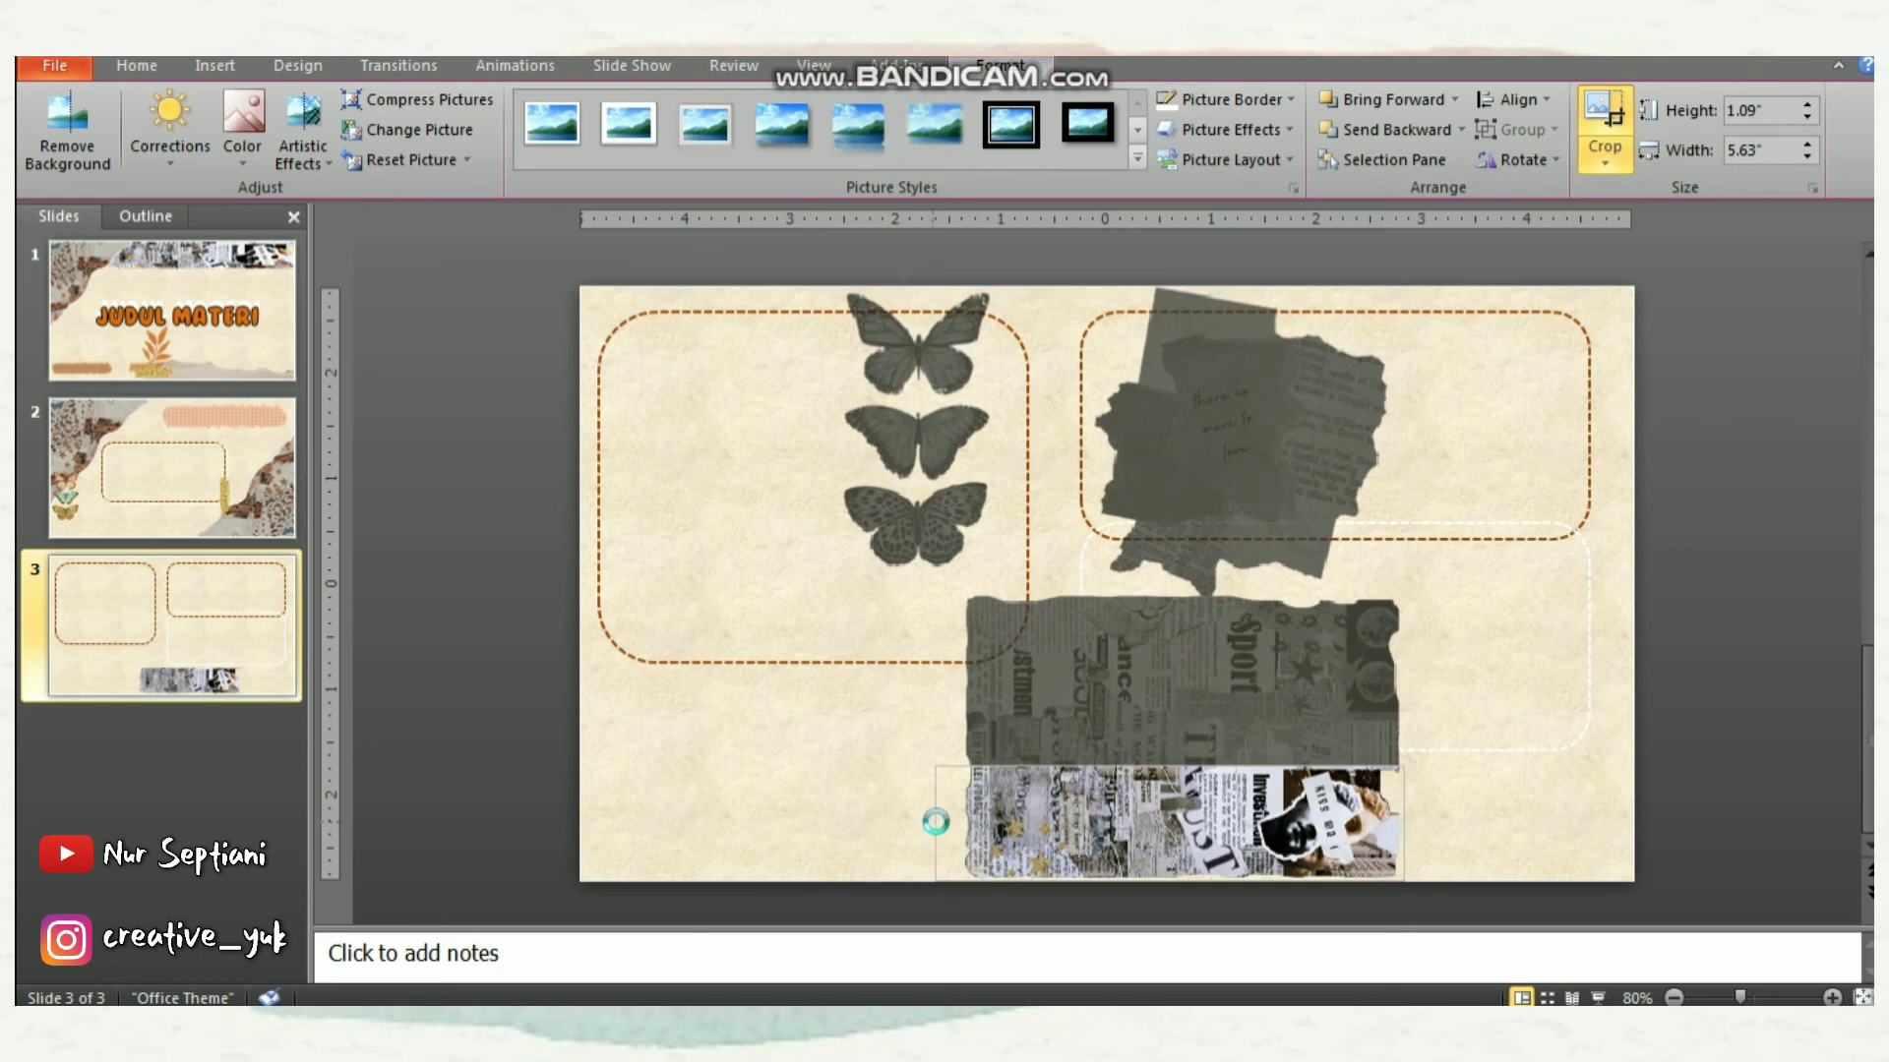
pyautogui.click(1749, 740)
# Move the newspaper strip to the slide bottom and stretch it to 9.57 inches wide
pyautogui.moveTo(1235, 825); pyautogui.dragTo(1472, 822)
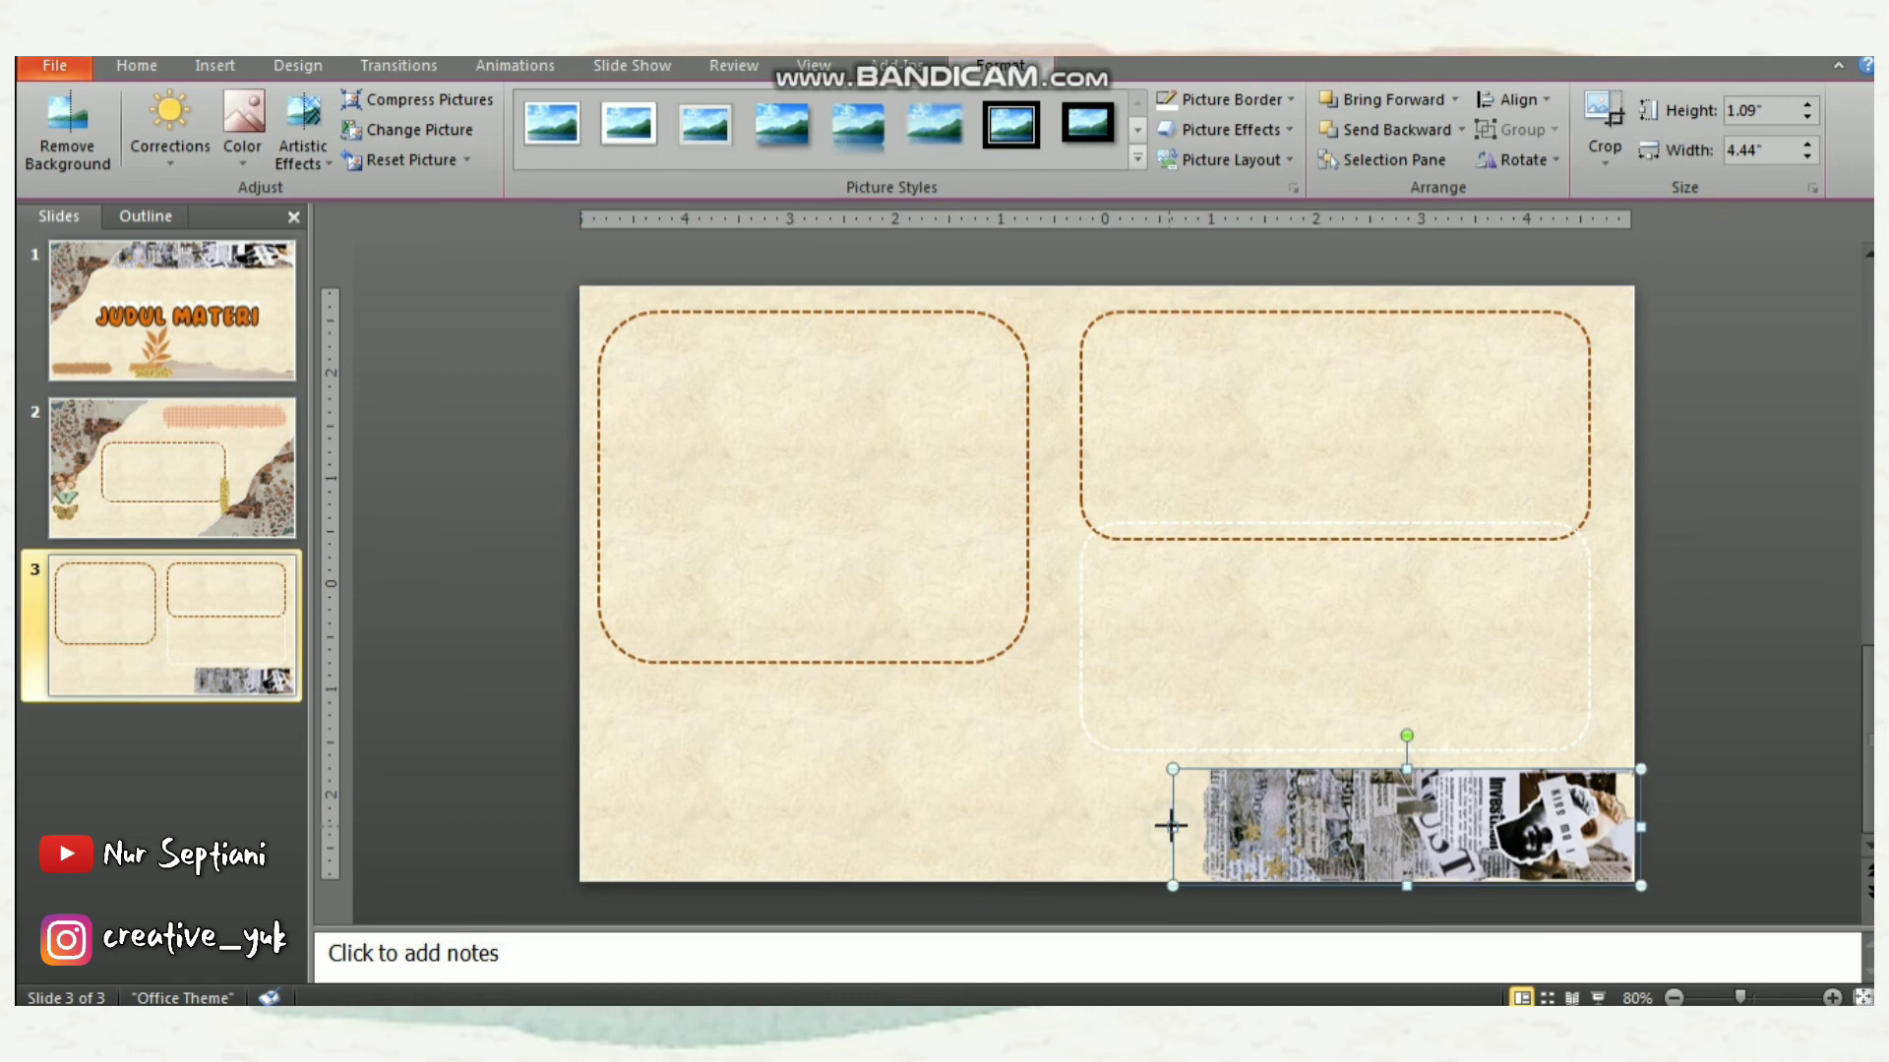
pyautogui.moveTo(1171, 827); pyautogui.dragTo(634, 797)
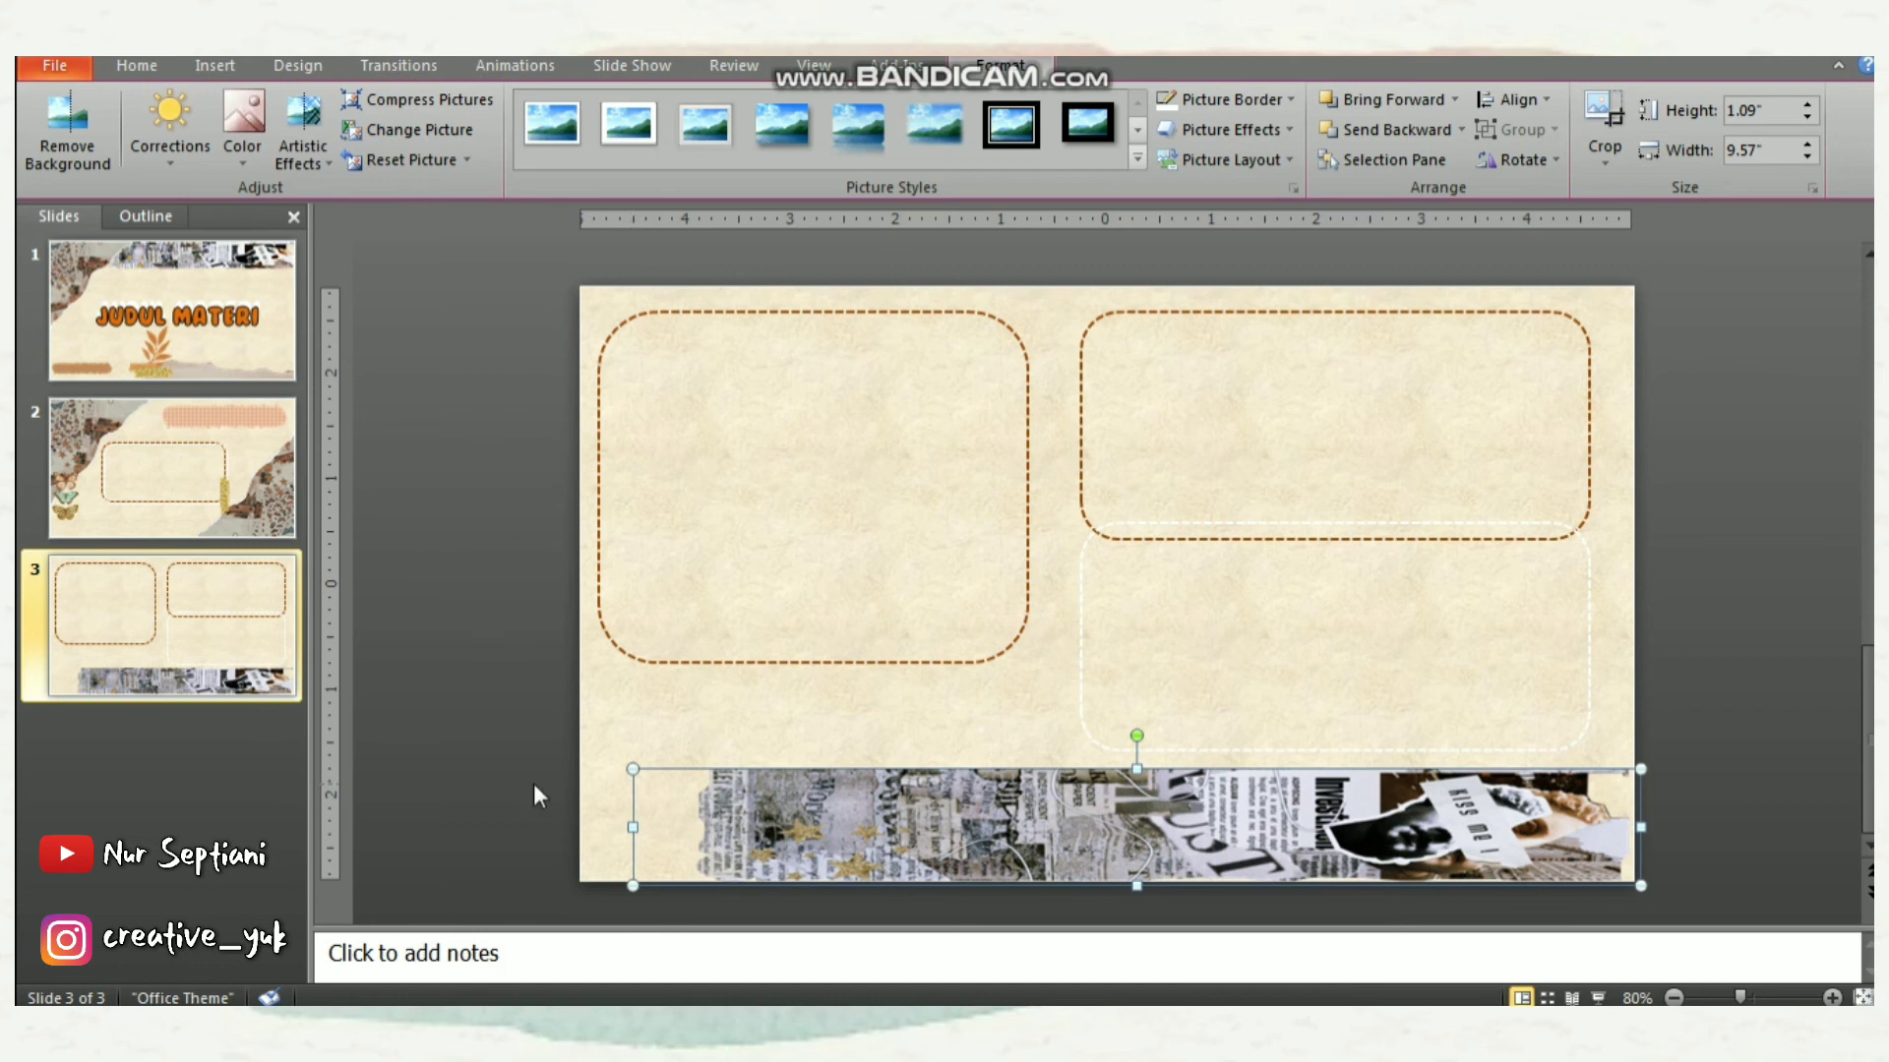
pyautogui.click(493, 785)
pyautogui.click(960, 875)
pyautogui.press('Right')
pyautogui.click(550, 693)
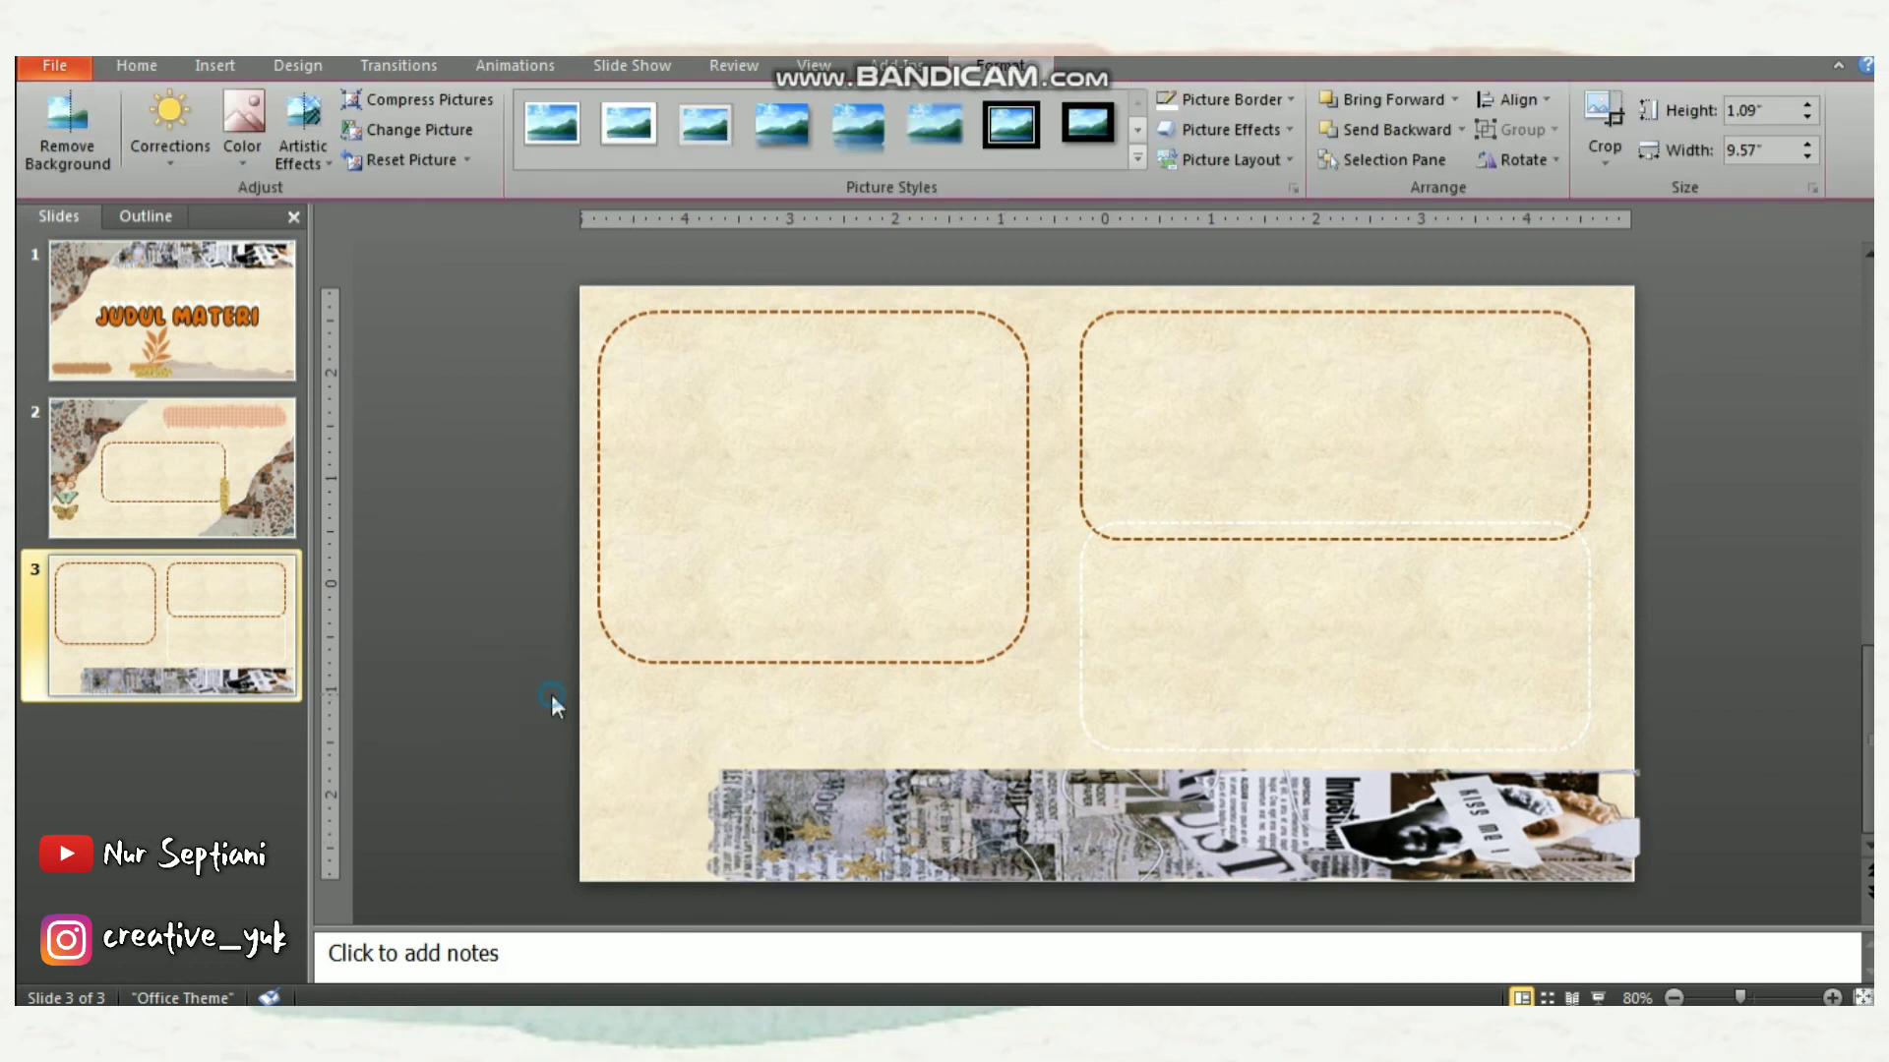
pyautogui.click(200, 71)
pyautogui.click(120, 120)
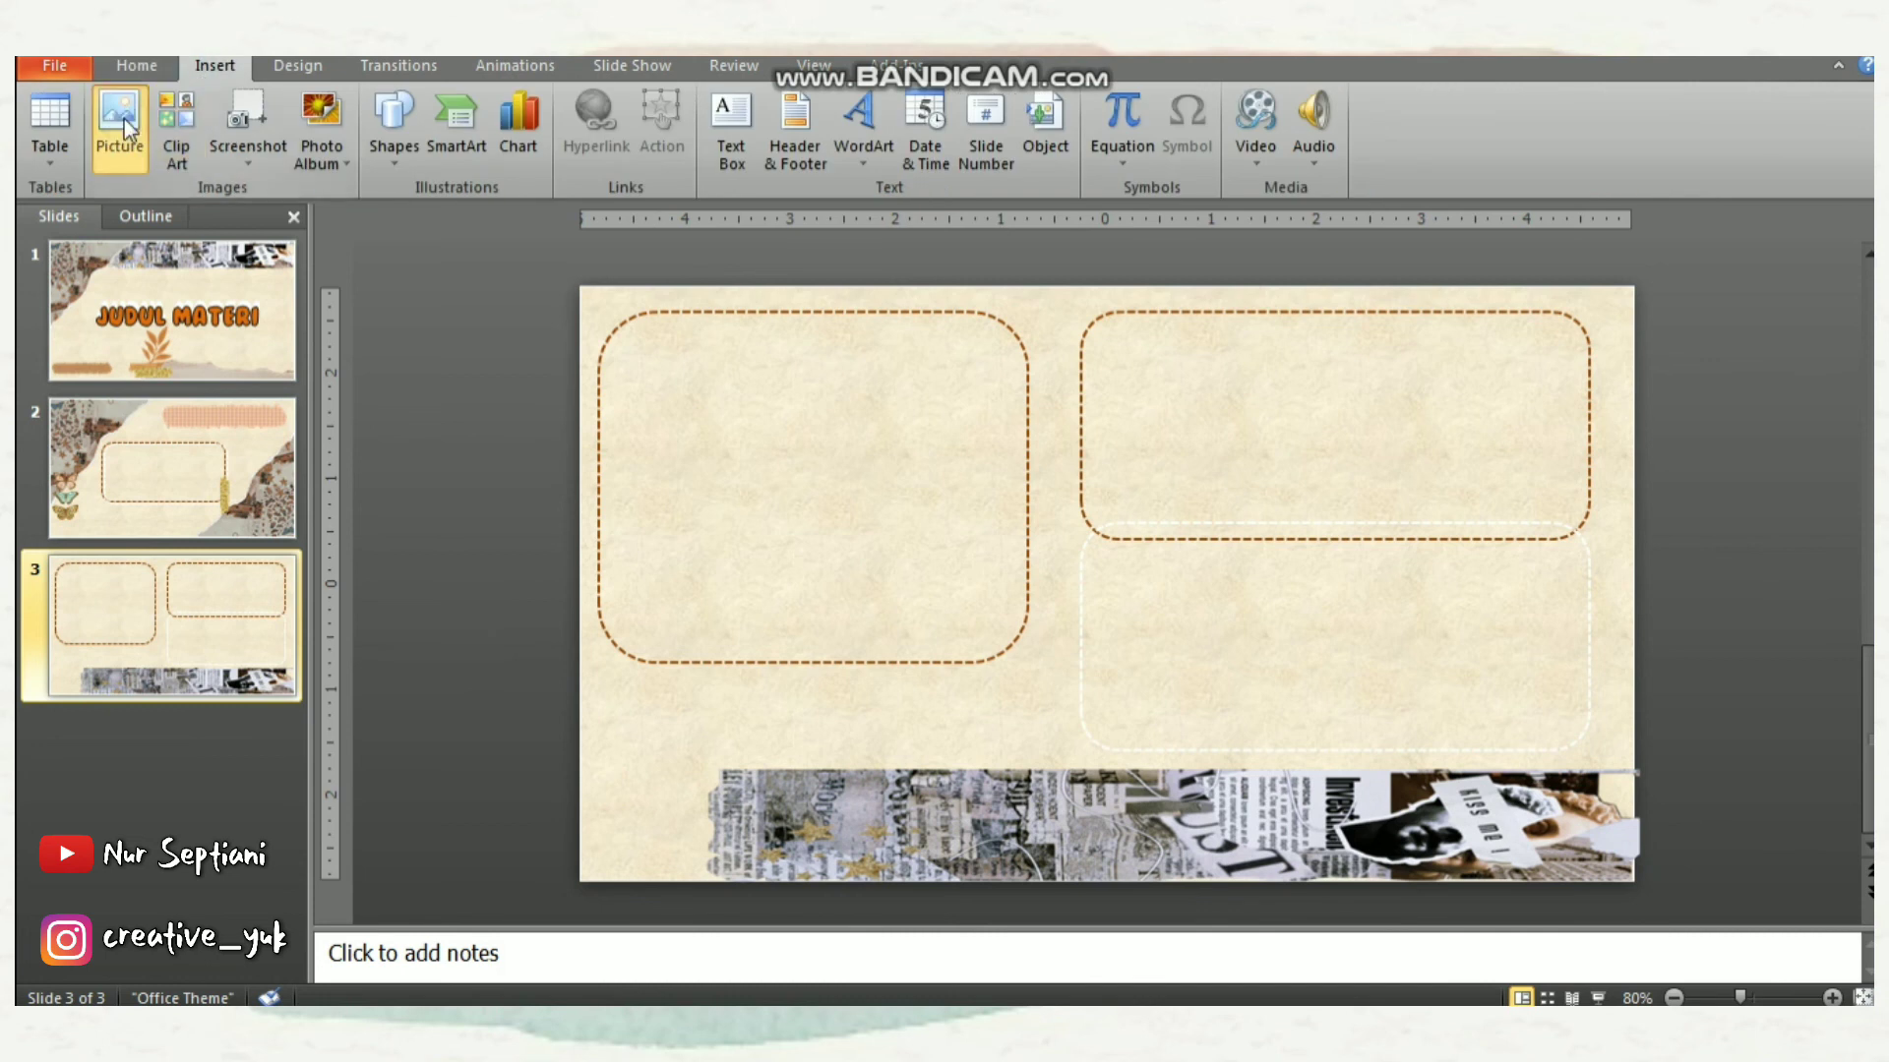
# Insert the leaf picture, recolour it orange, resize and rotate it, and place it bottom-left
pyautogui.doubleClick(843, 221)
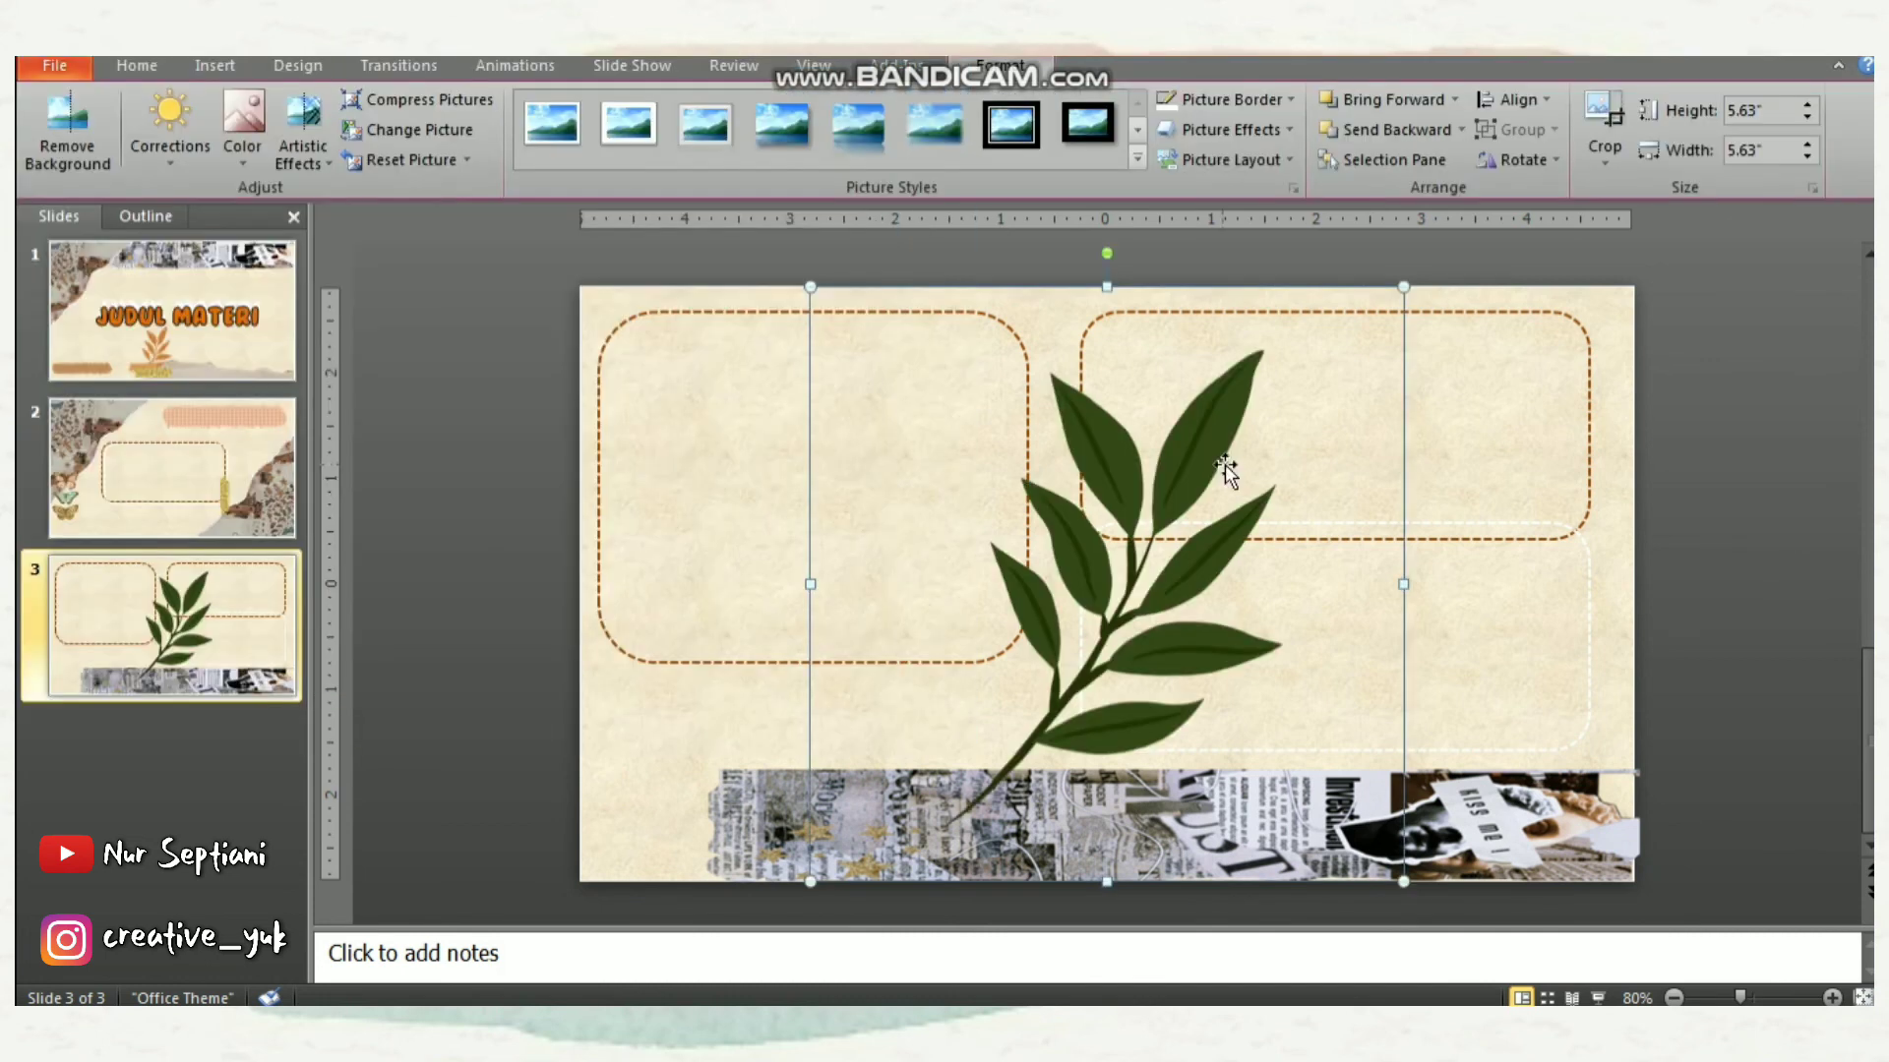
pyautogui.click(236, 148)
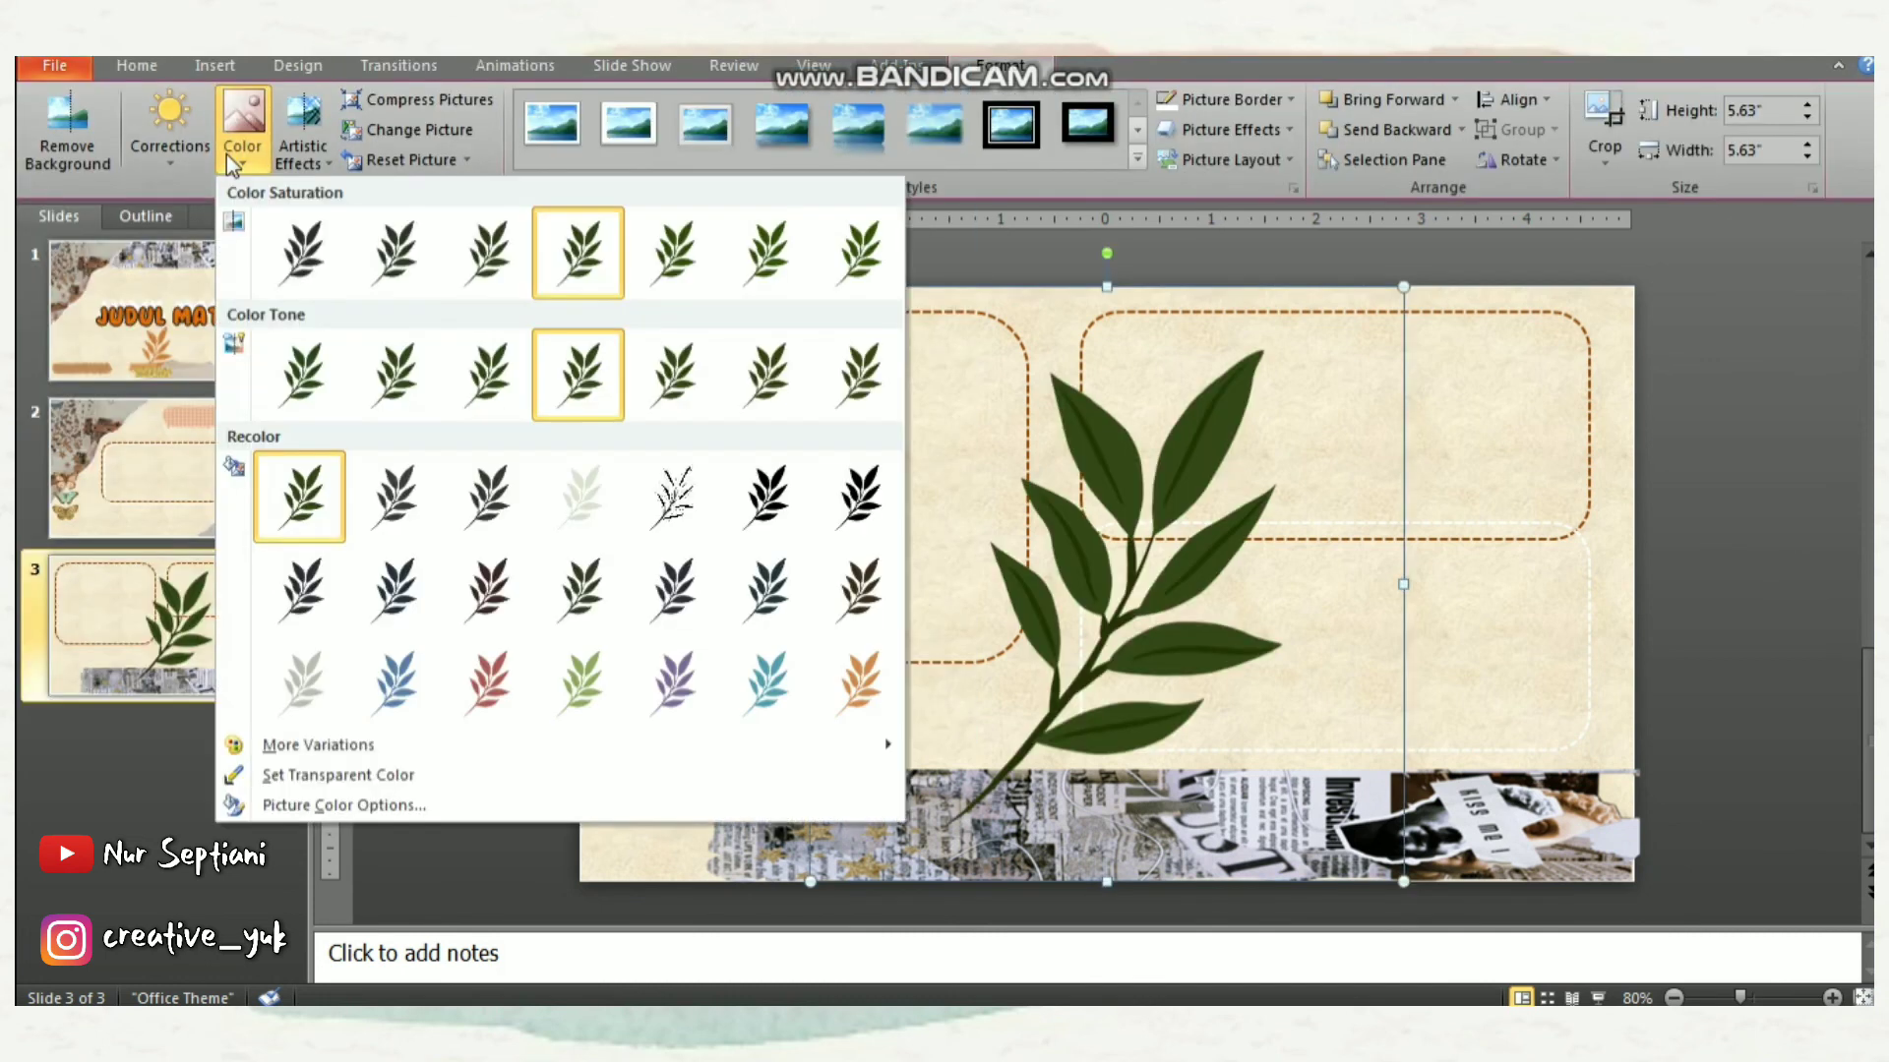
pyautogui.click(858, 687)
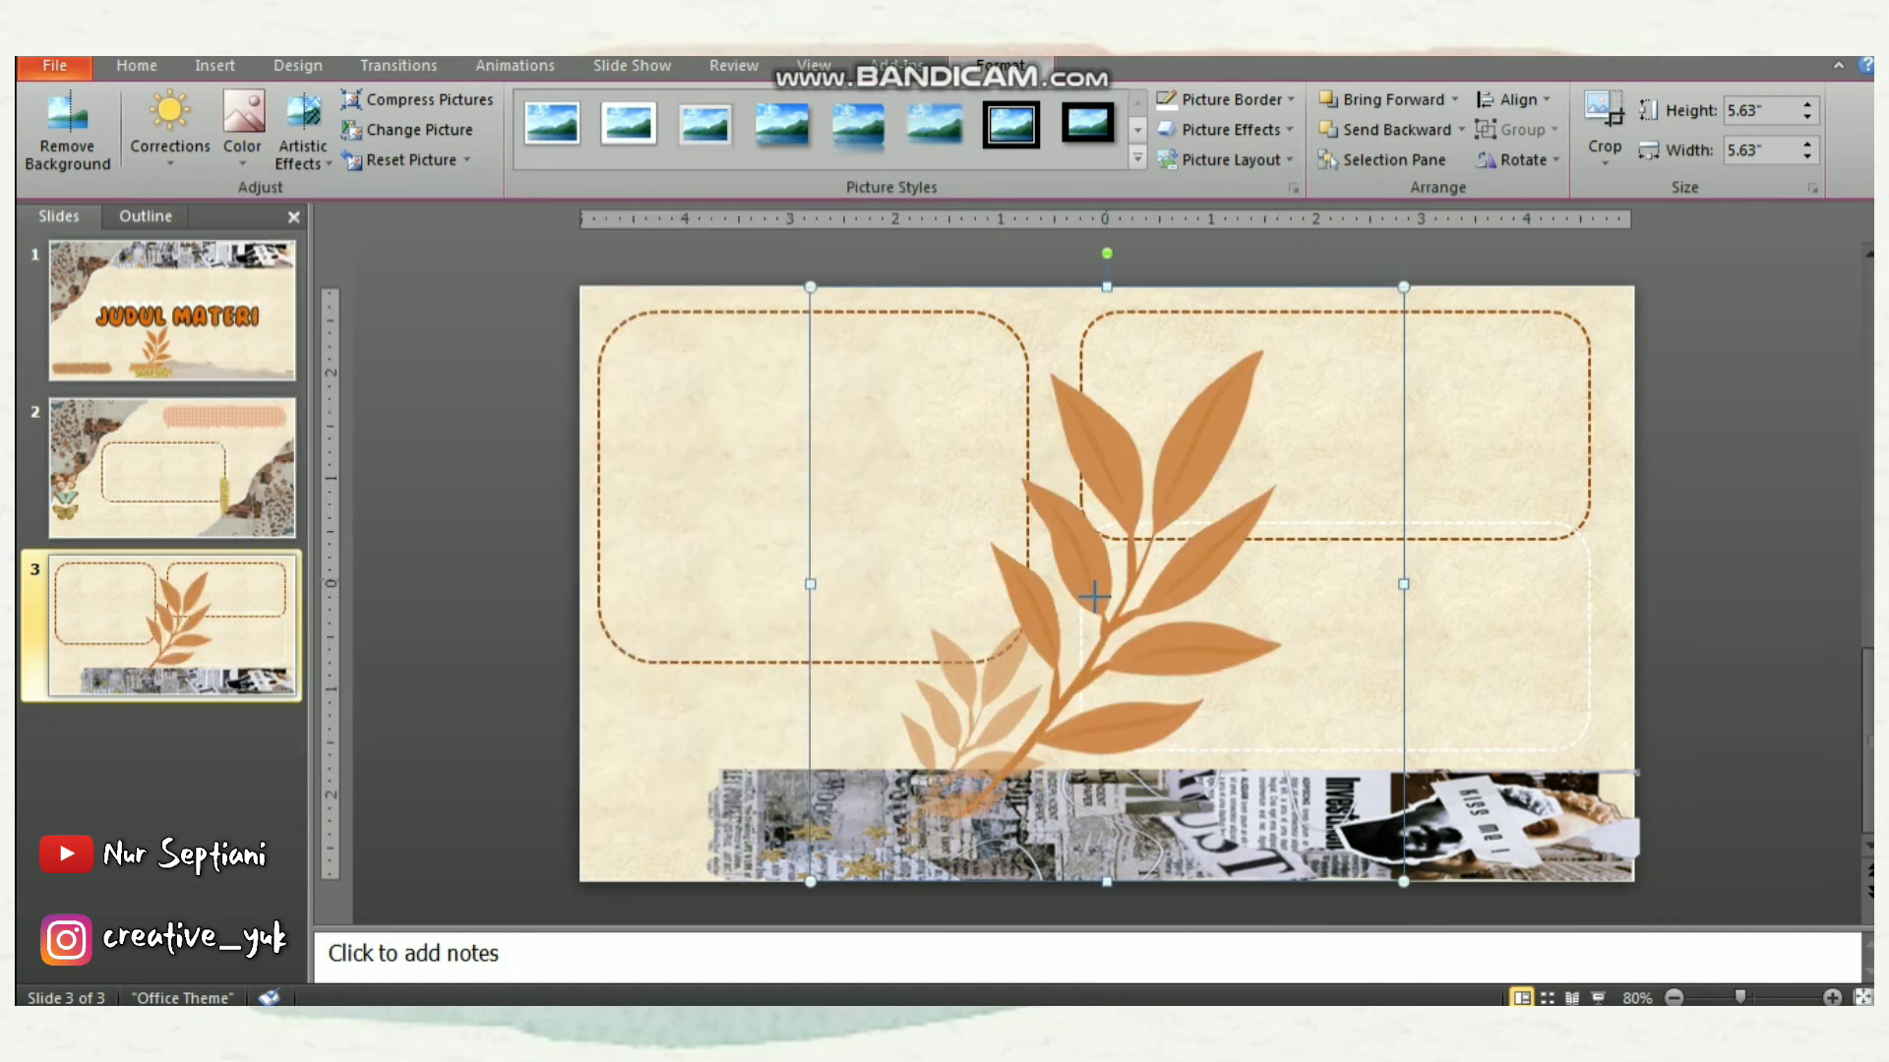
pyautogui.moveTo(1176, 487); pyautogui.dragTo(1099, 592)
pyautogui.moveTo(952, 551); pyautogui.dragTo(868, 544)
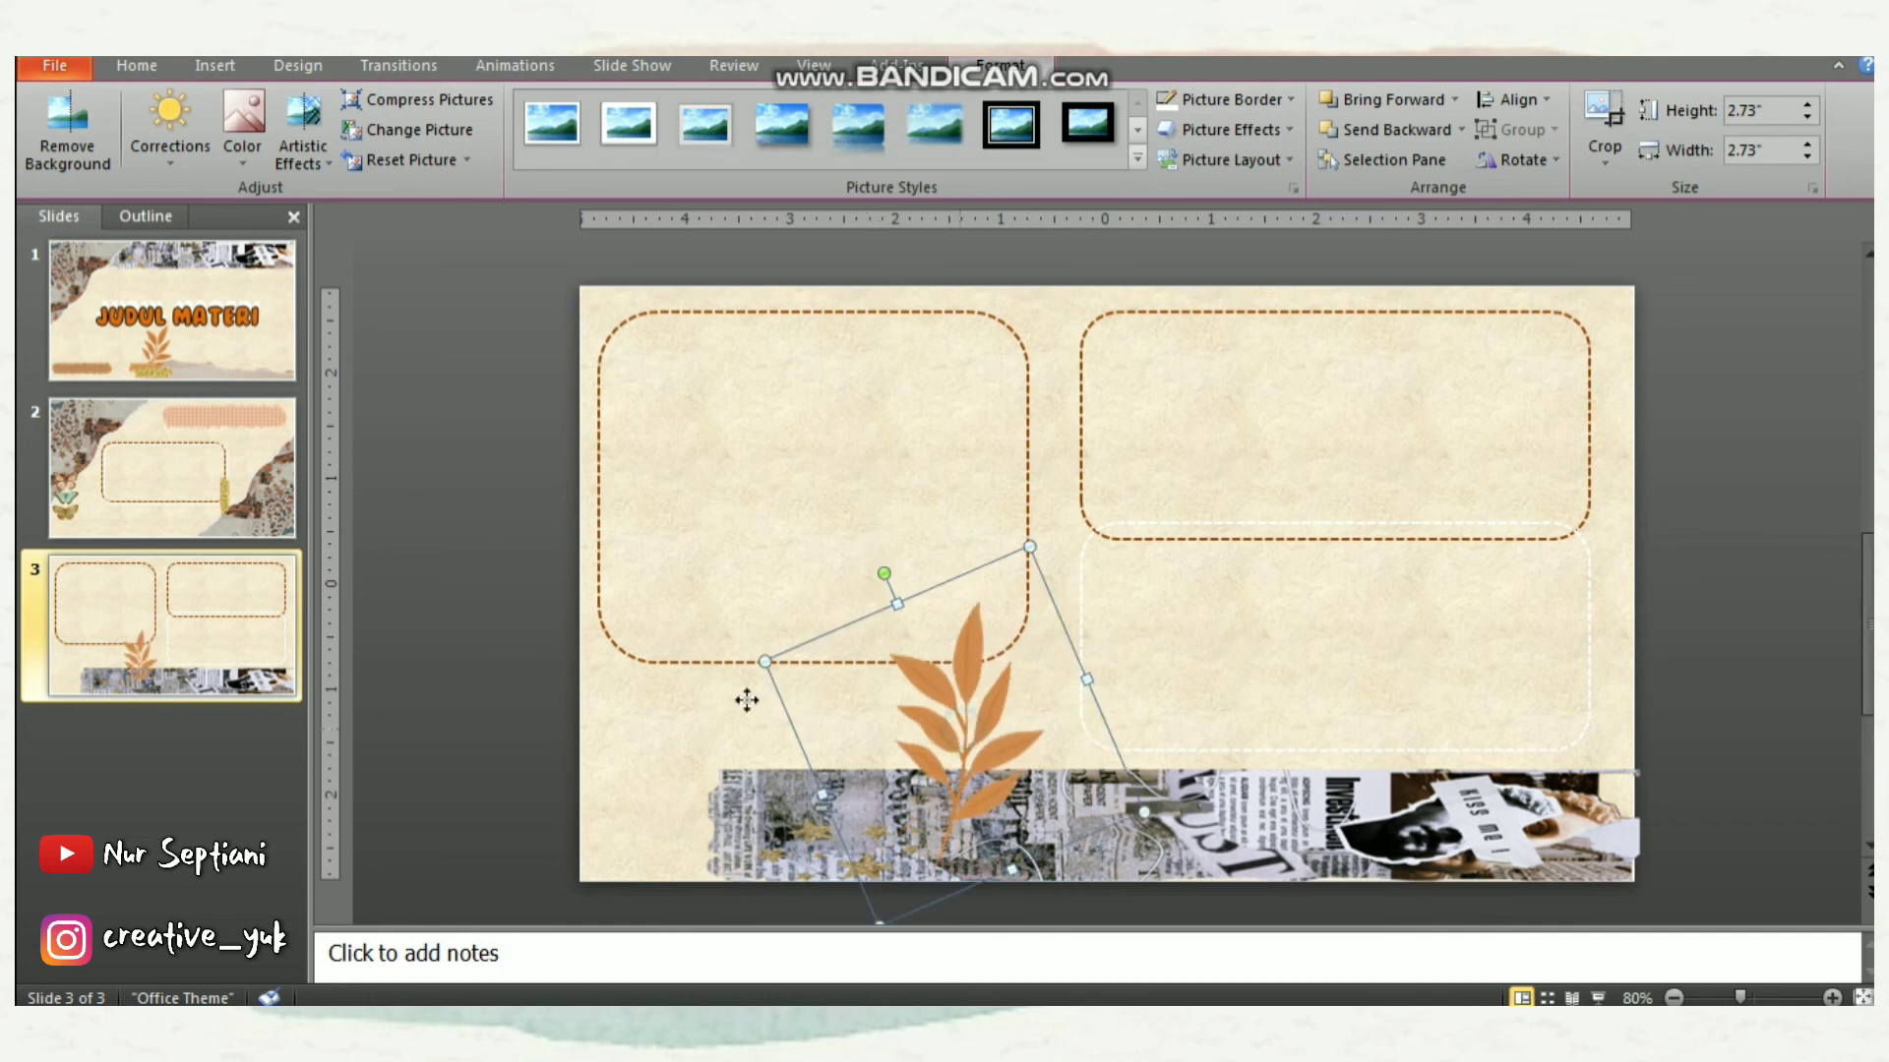
pyautogui.moveTo(747, 699); pyautogui.dragTo(640, 728)
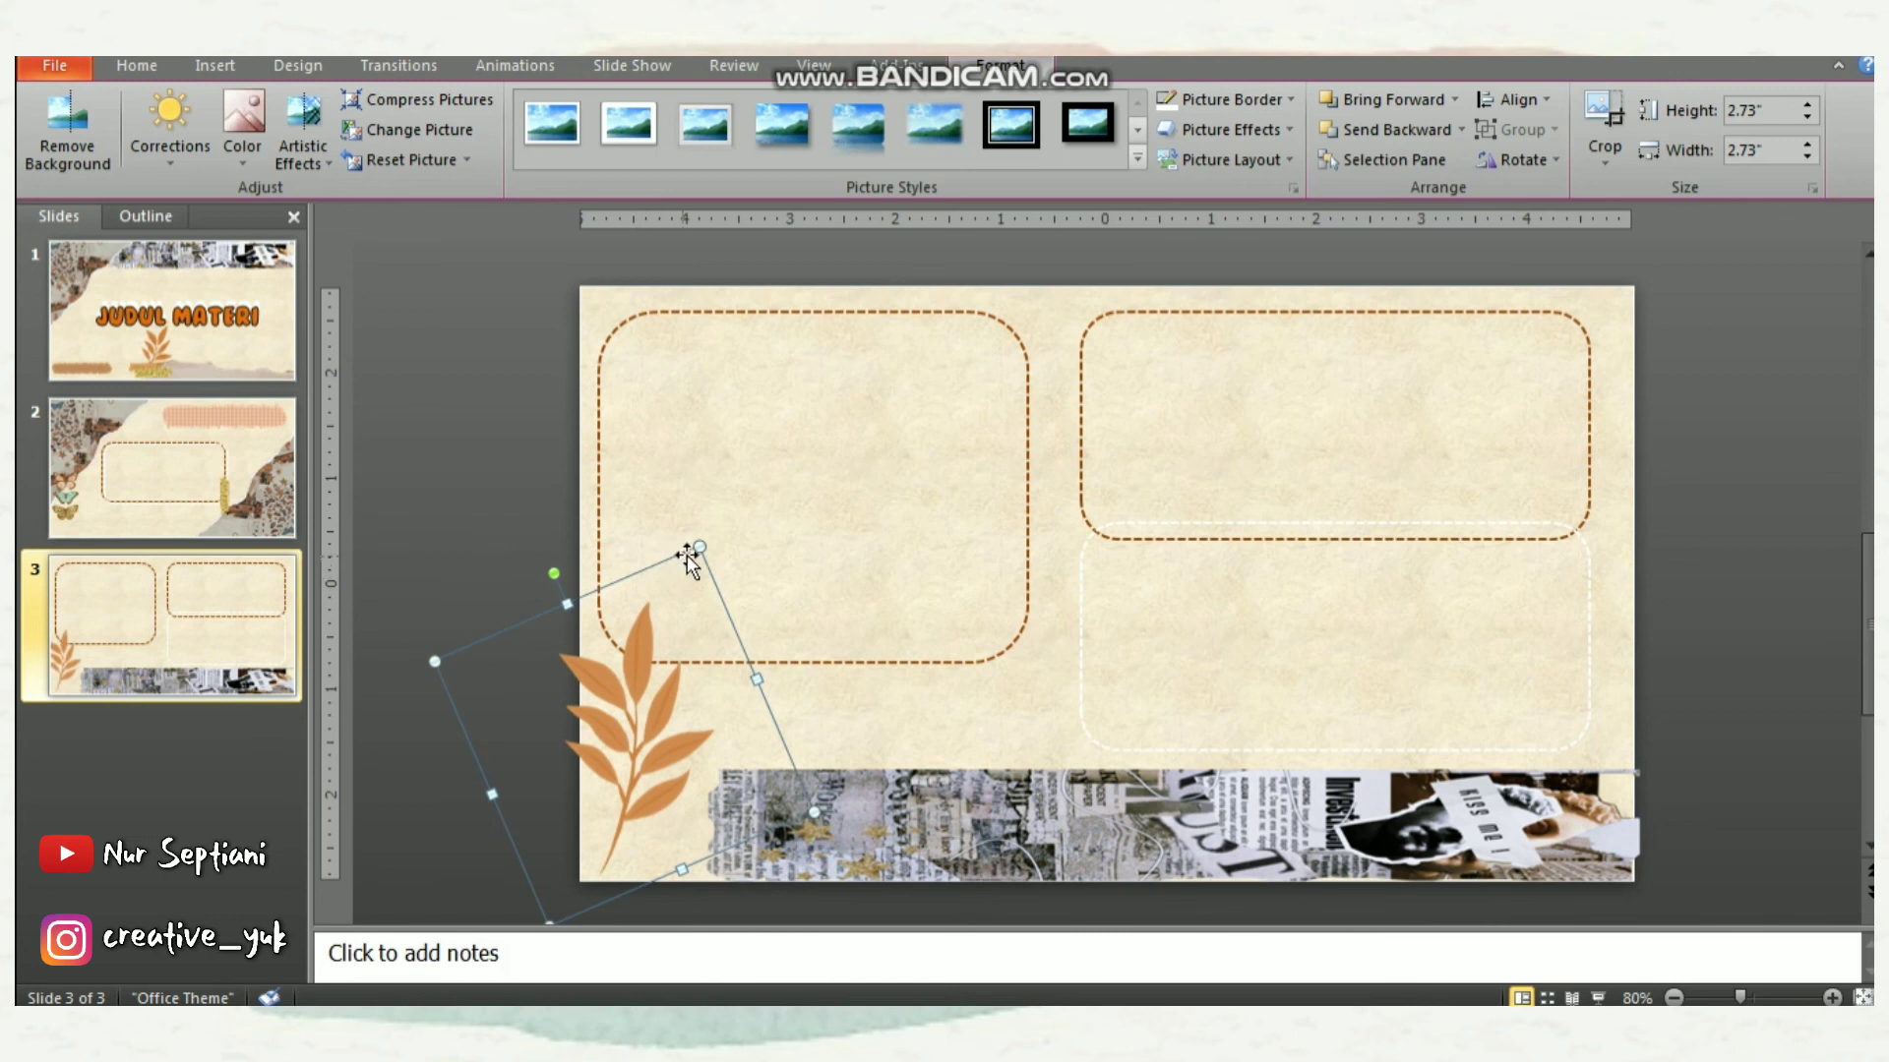
pyautogui.moveTo(699, 512); pyautogui.dragTo(716, 474)
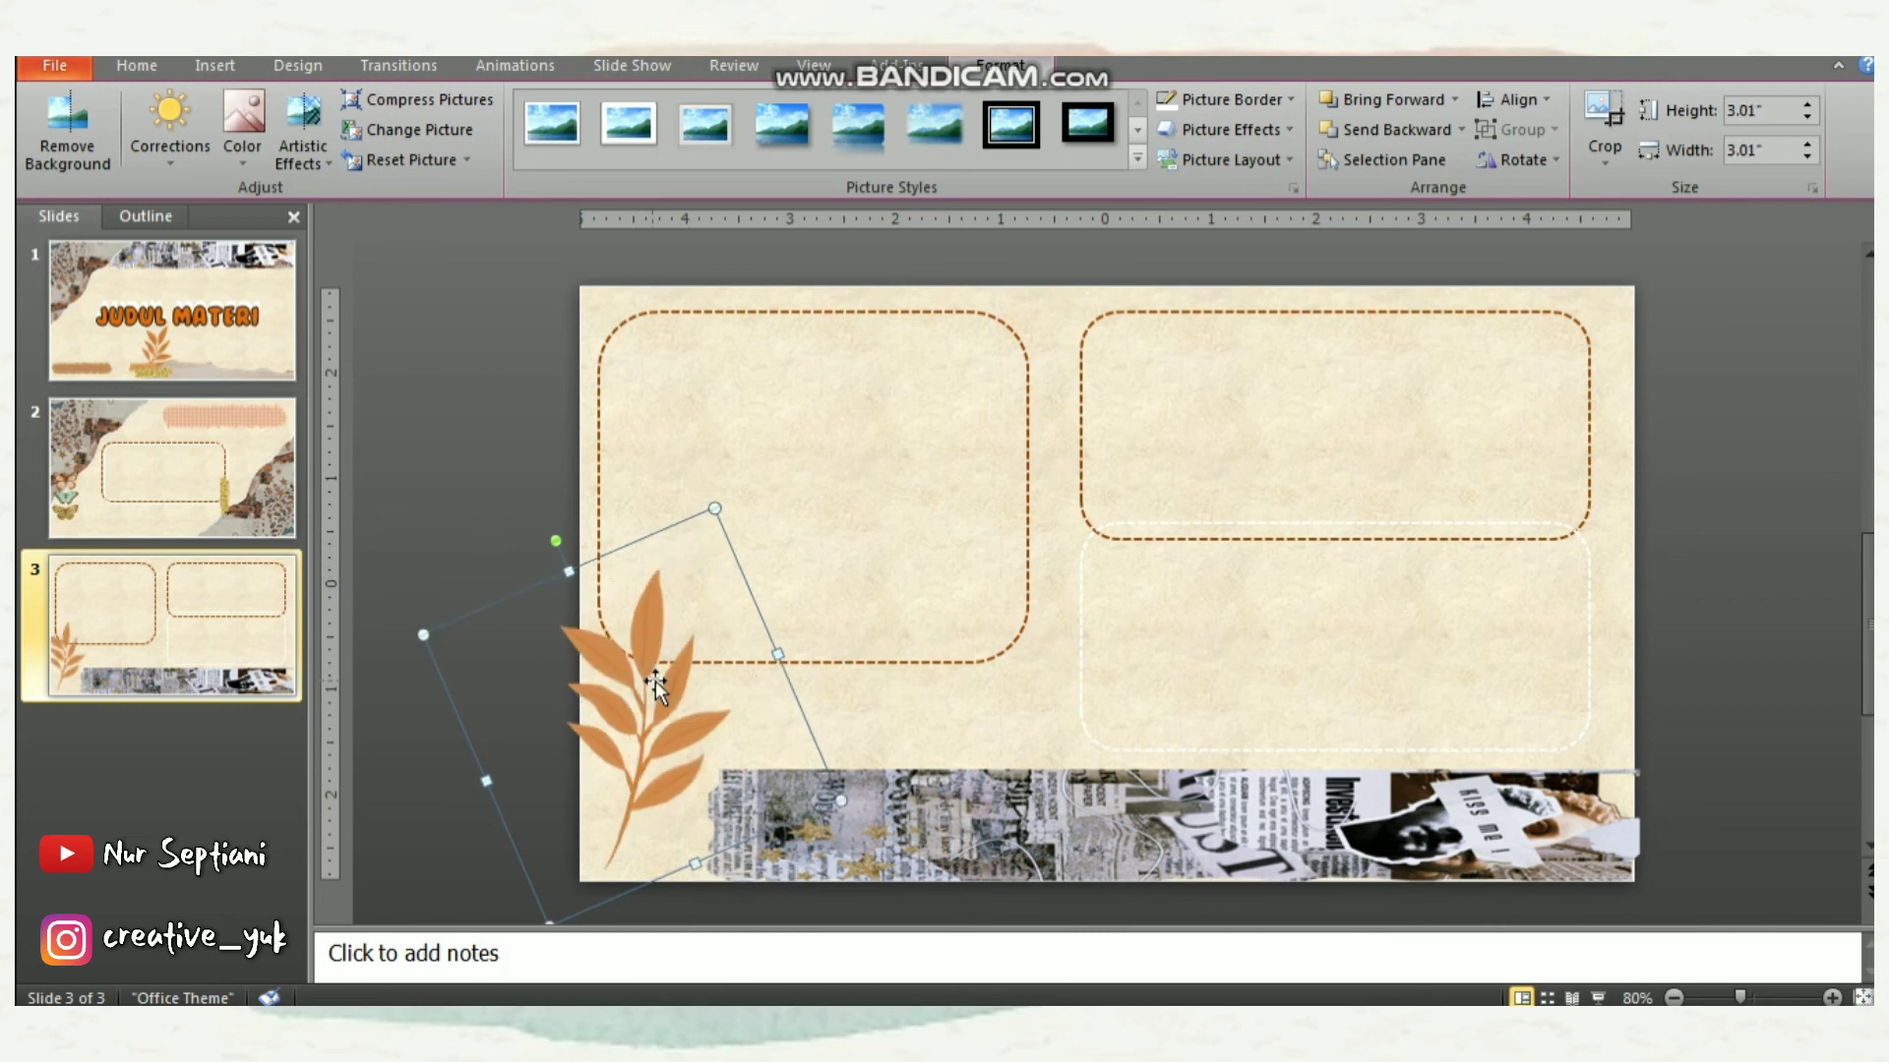
# Duplicate the leaf, then shrink, shift and rotate the copy beside the original
pyautogui.hotkey('ctrl', 'v')
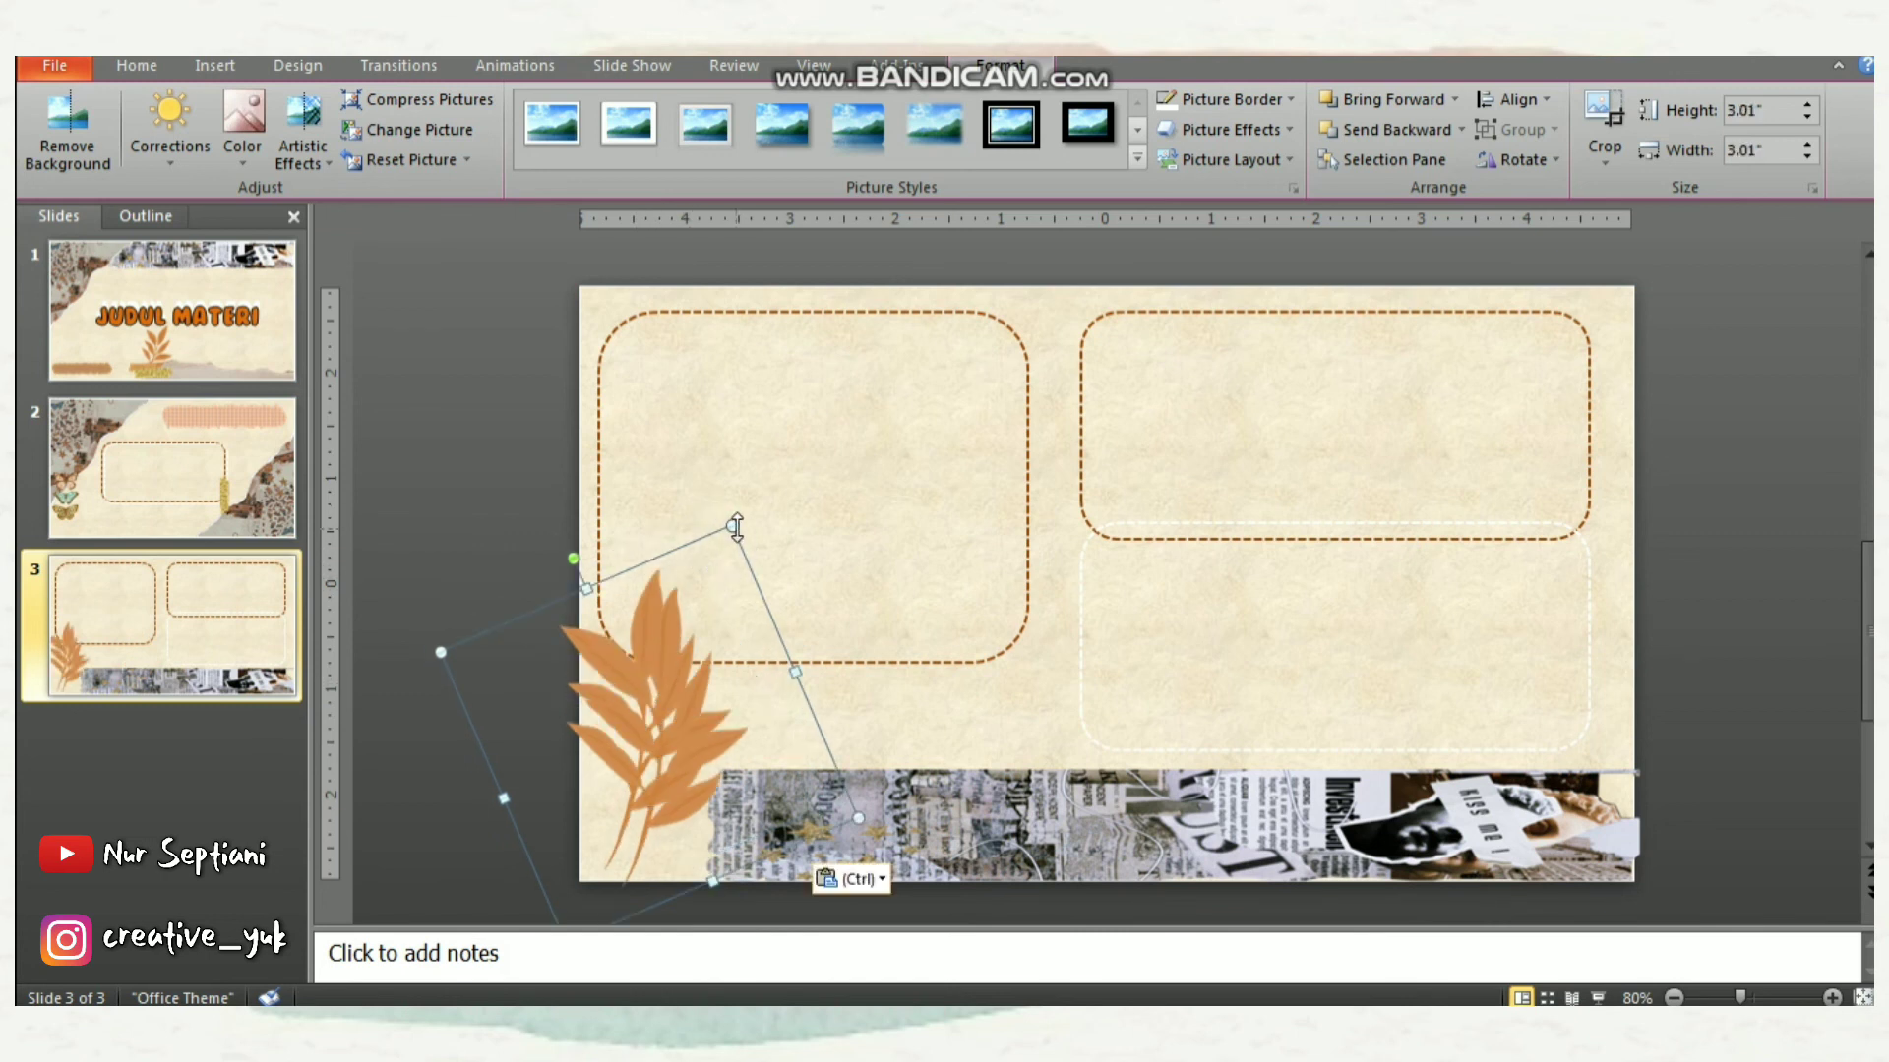
pyautogui.moveTo(736, 527); pyautogui.dragTo(662, 725)
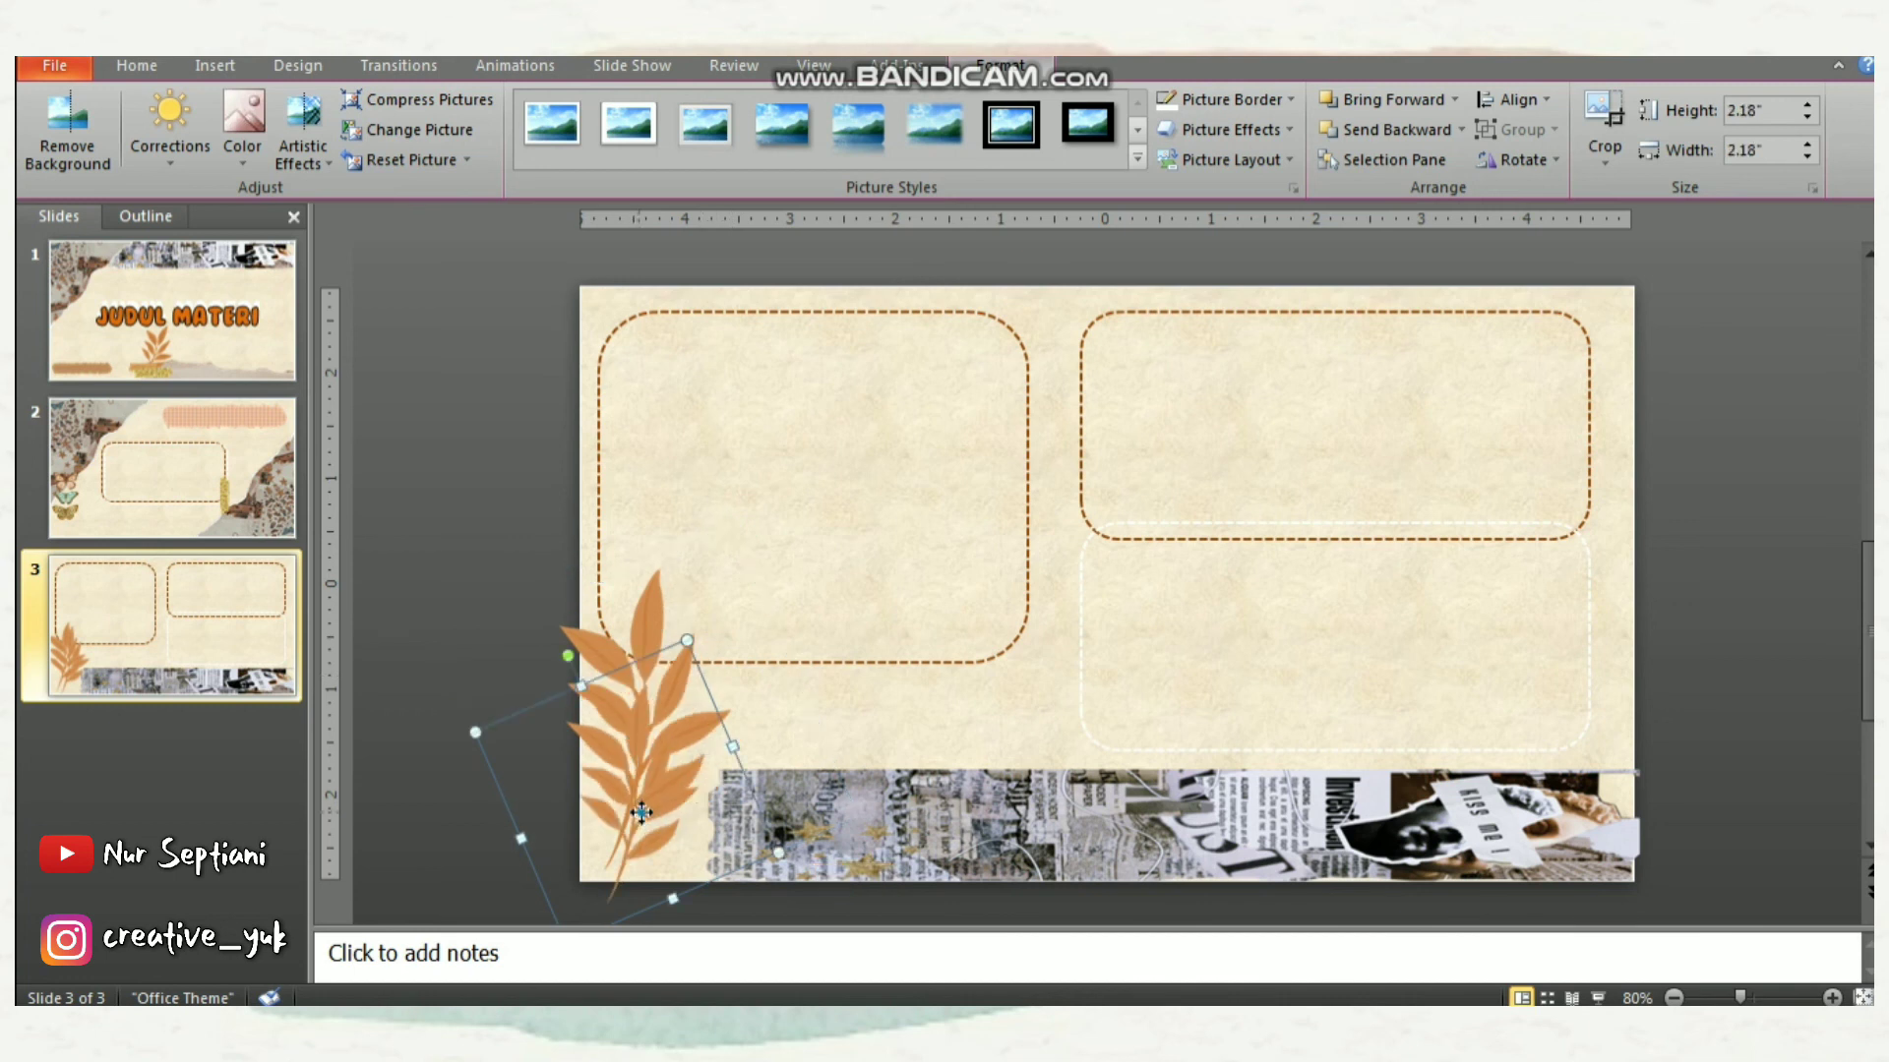
pyautogui.moveTo(641, 812); pyautogui.dragTo(716, 795)
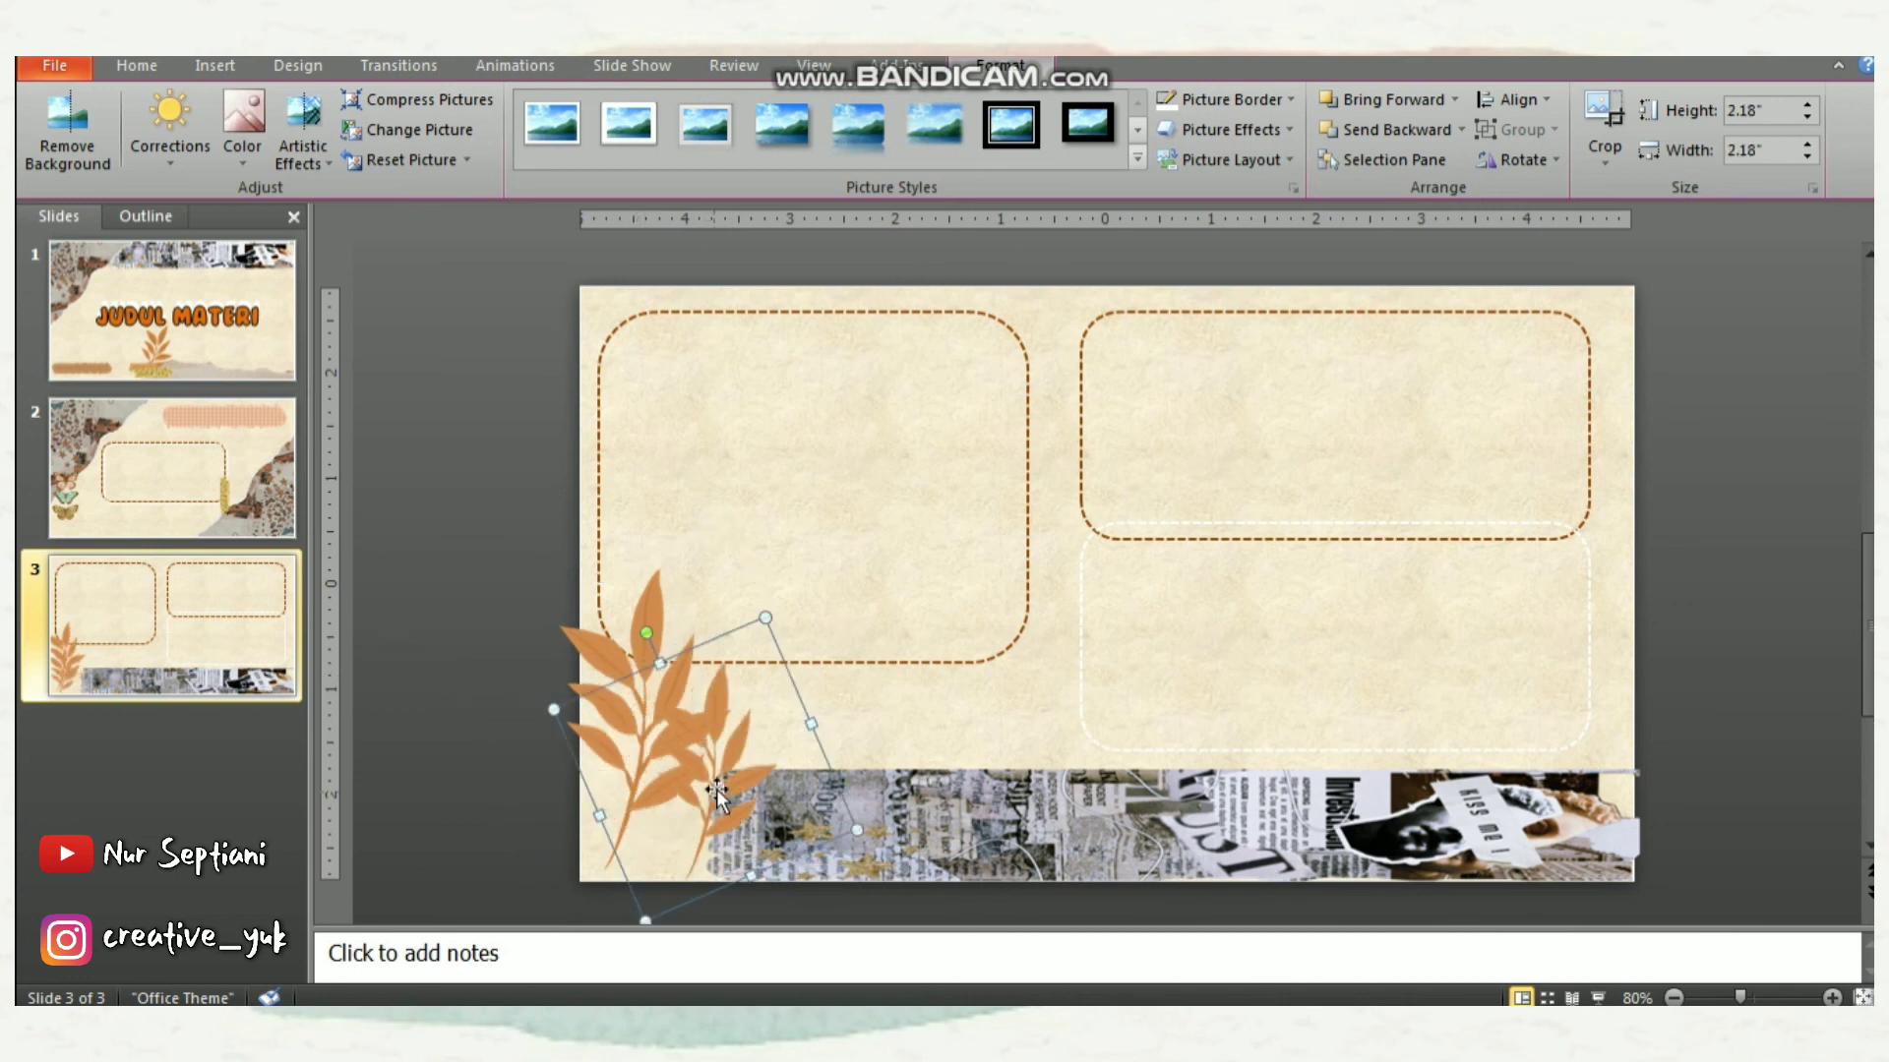
pyautogui.moveTo(646, 633); pyautogui.dragTo(733, 640)
pyautogui.click(431, 518)
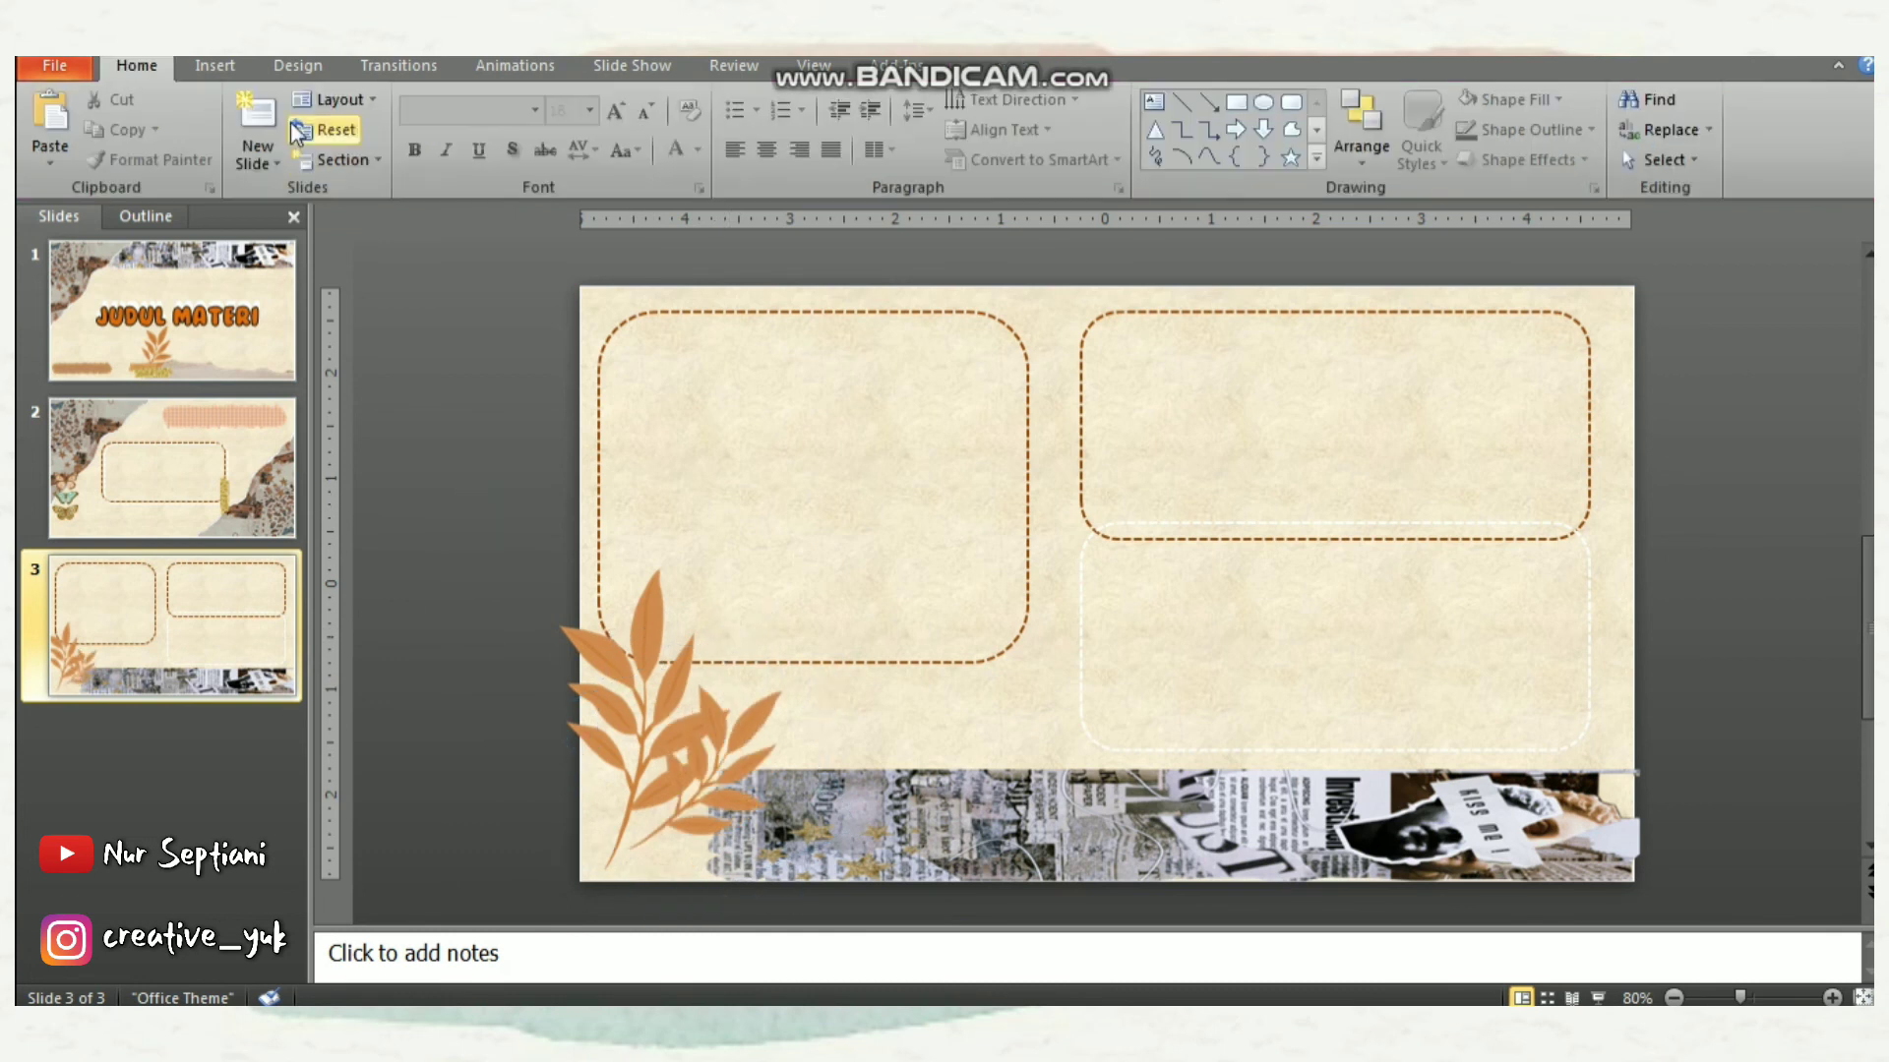
# Insert the ppt6 tape image, shrink it to 2.23 inches, and tilt it across the leaf stems
pyautogui.click(214, 71)
pyautogui.click(149, 134)
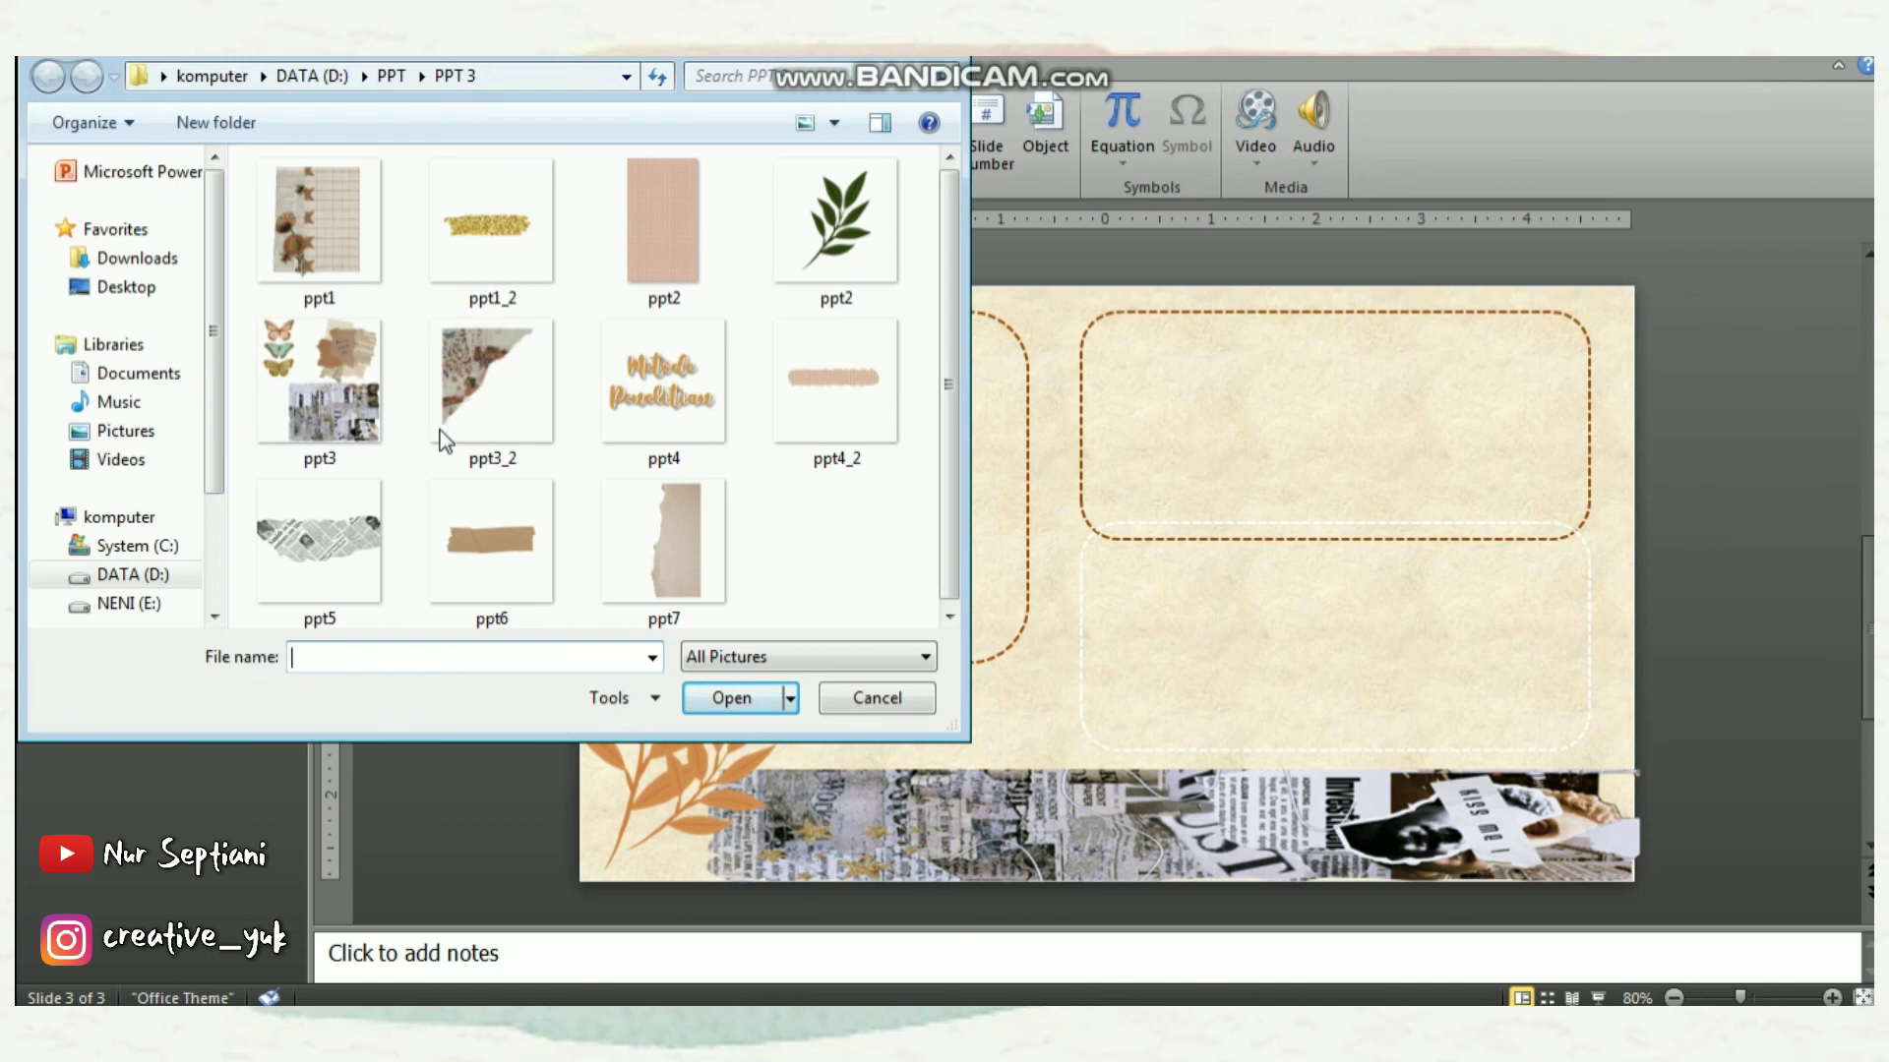
pyautogui.click(497, 529)
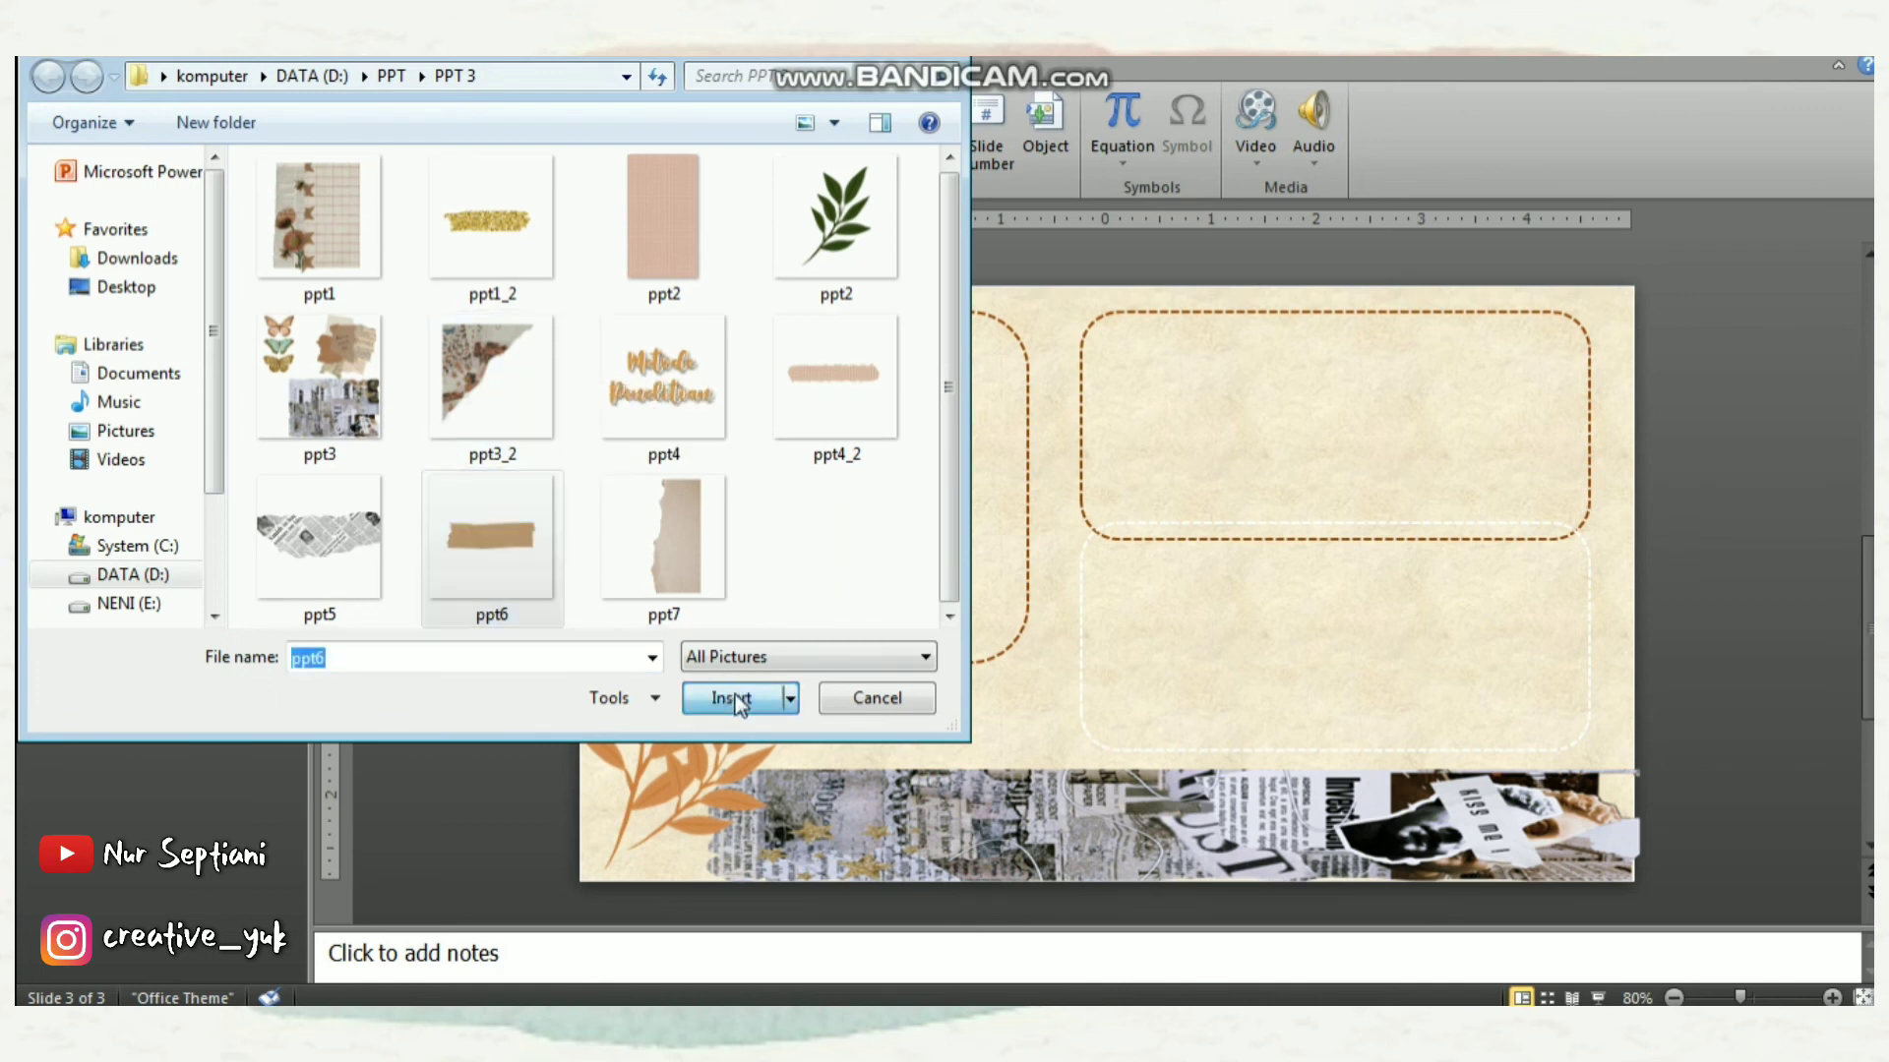
pyautogui.click(736, 698)
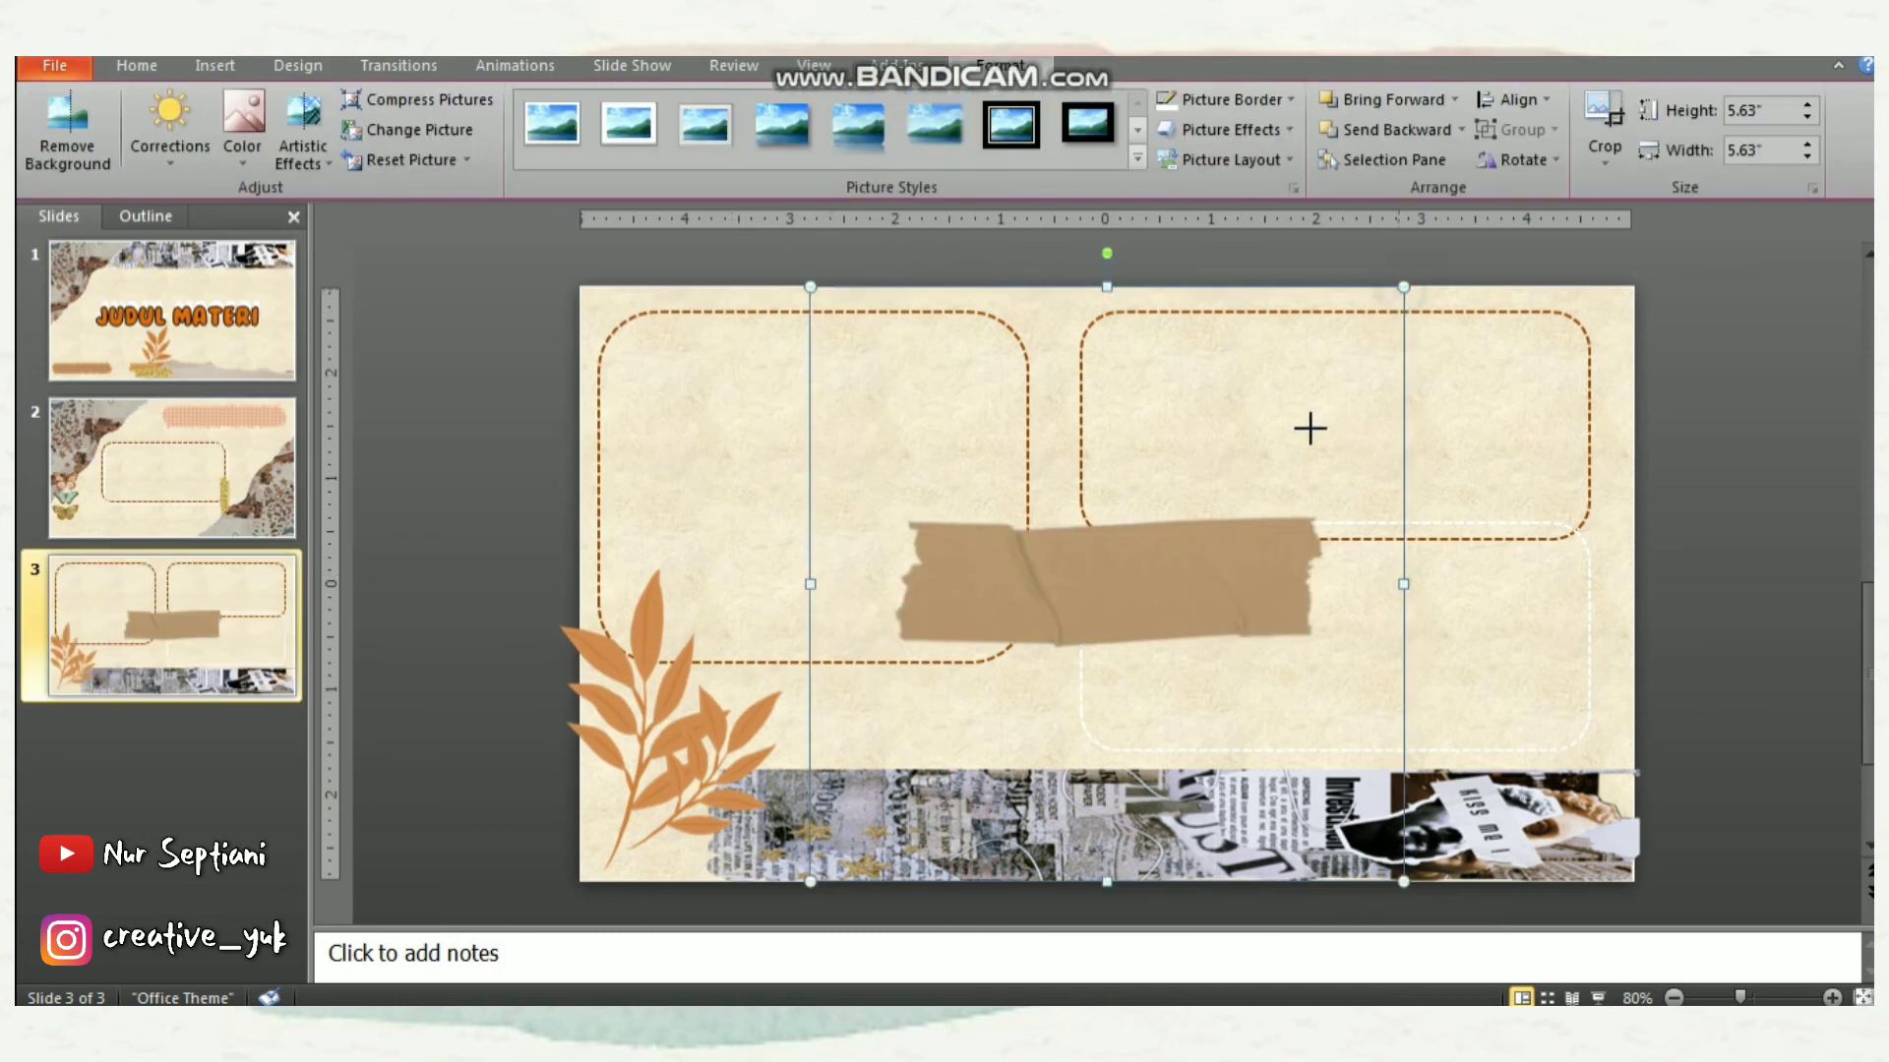
pyautogui.moveTo(1309, 427); pyautogui.dragTo(1046, 713)
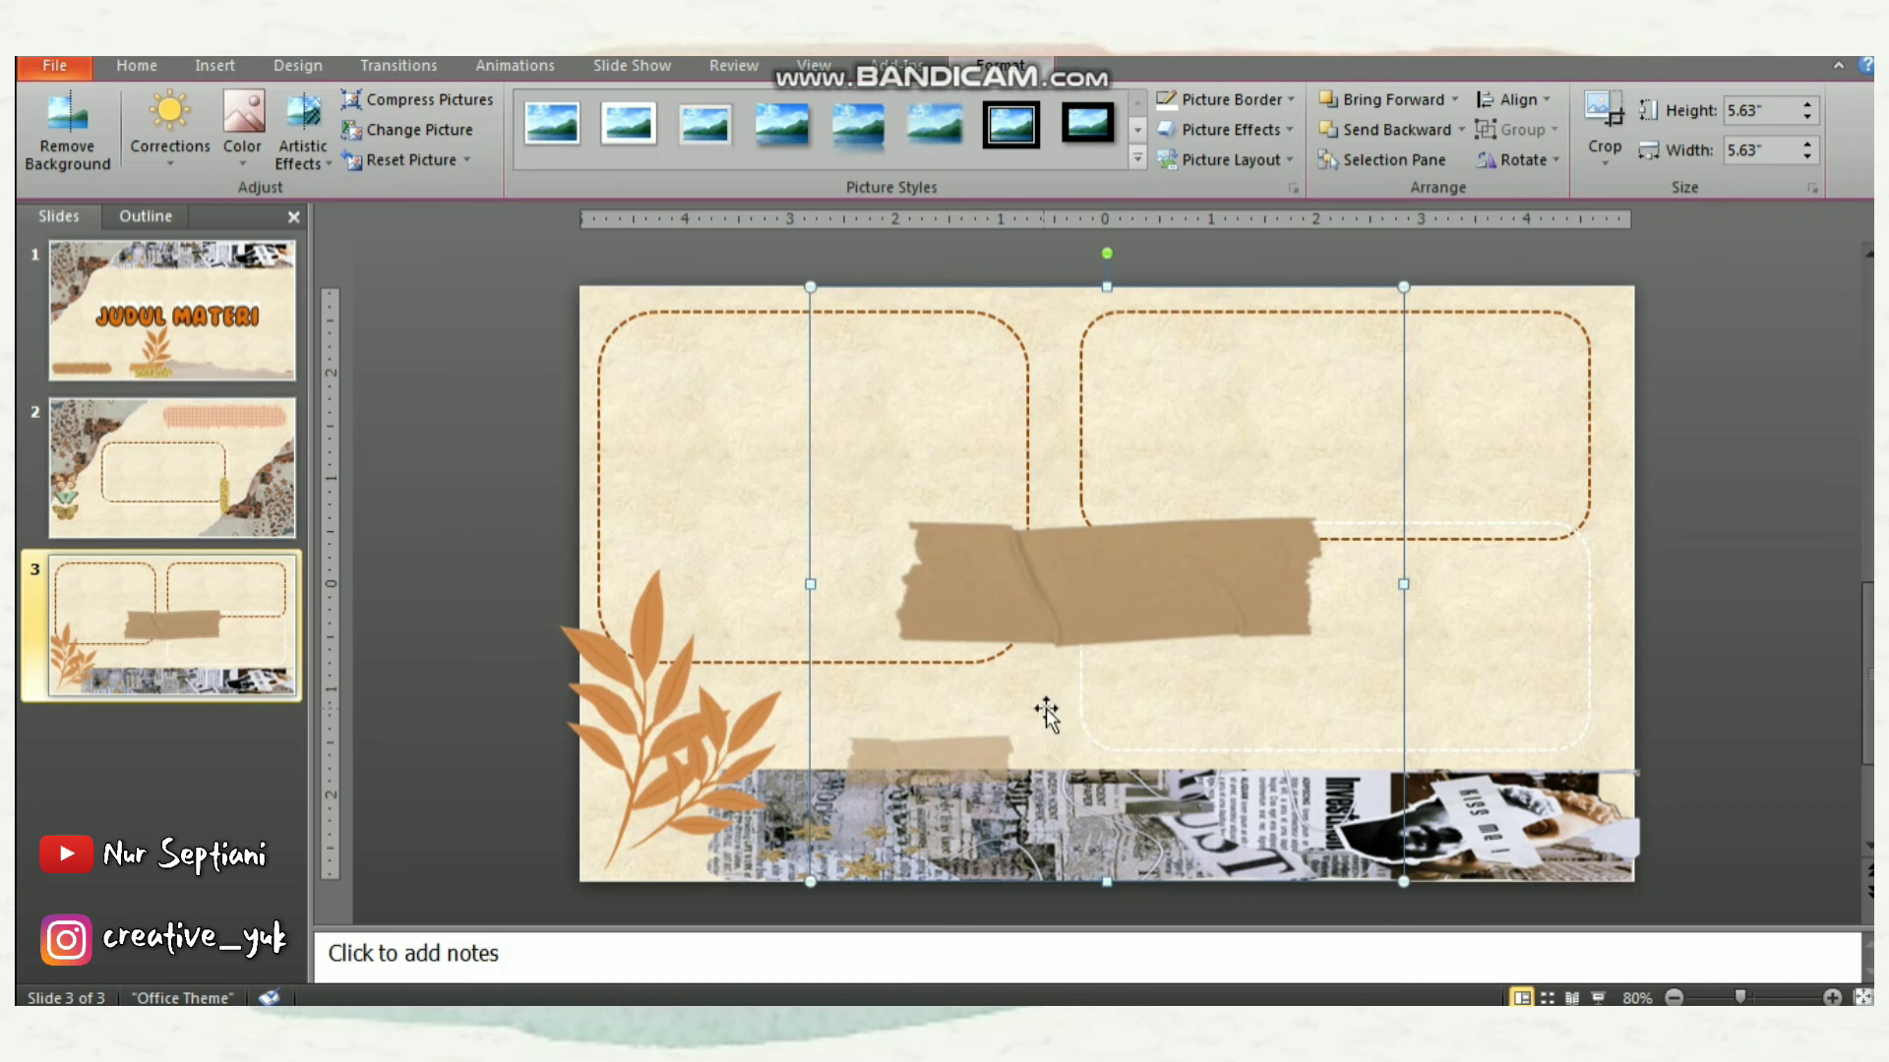
pyautogui.moveTo(954, 764); pyautogui.dragTo(668, 848)
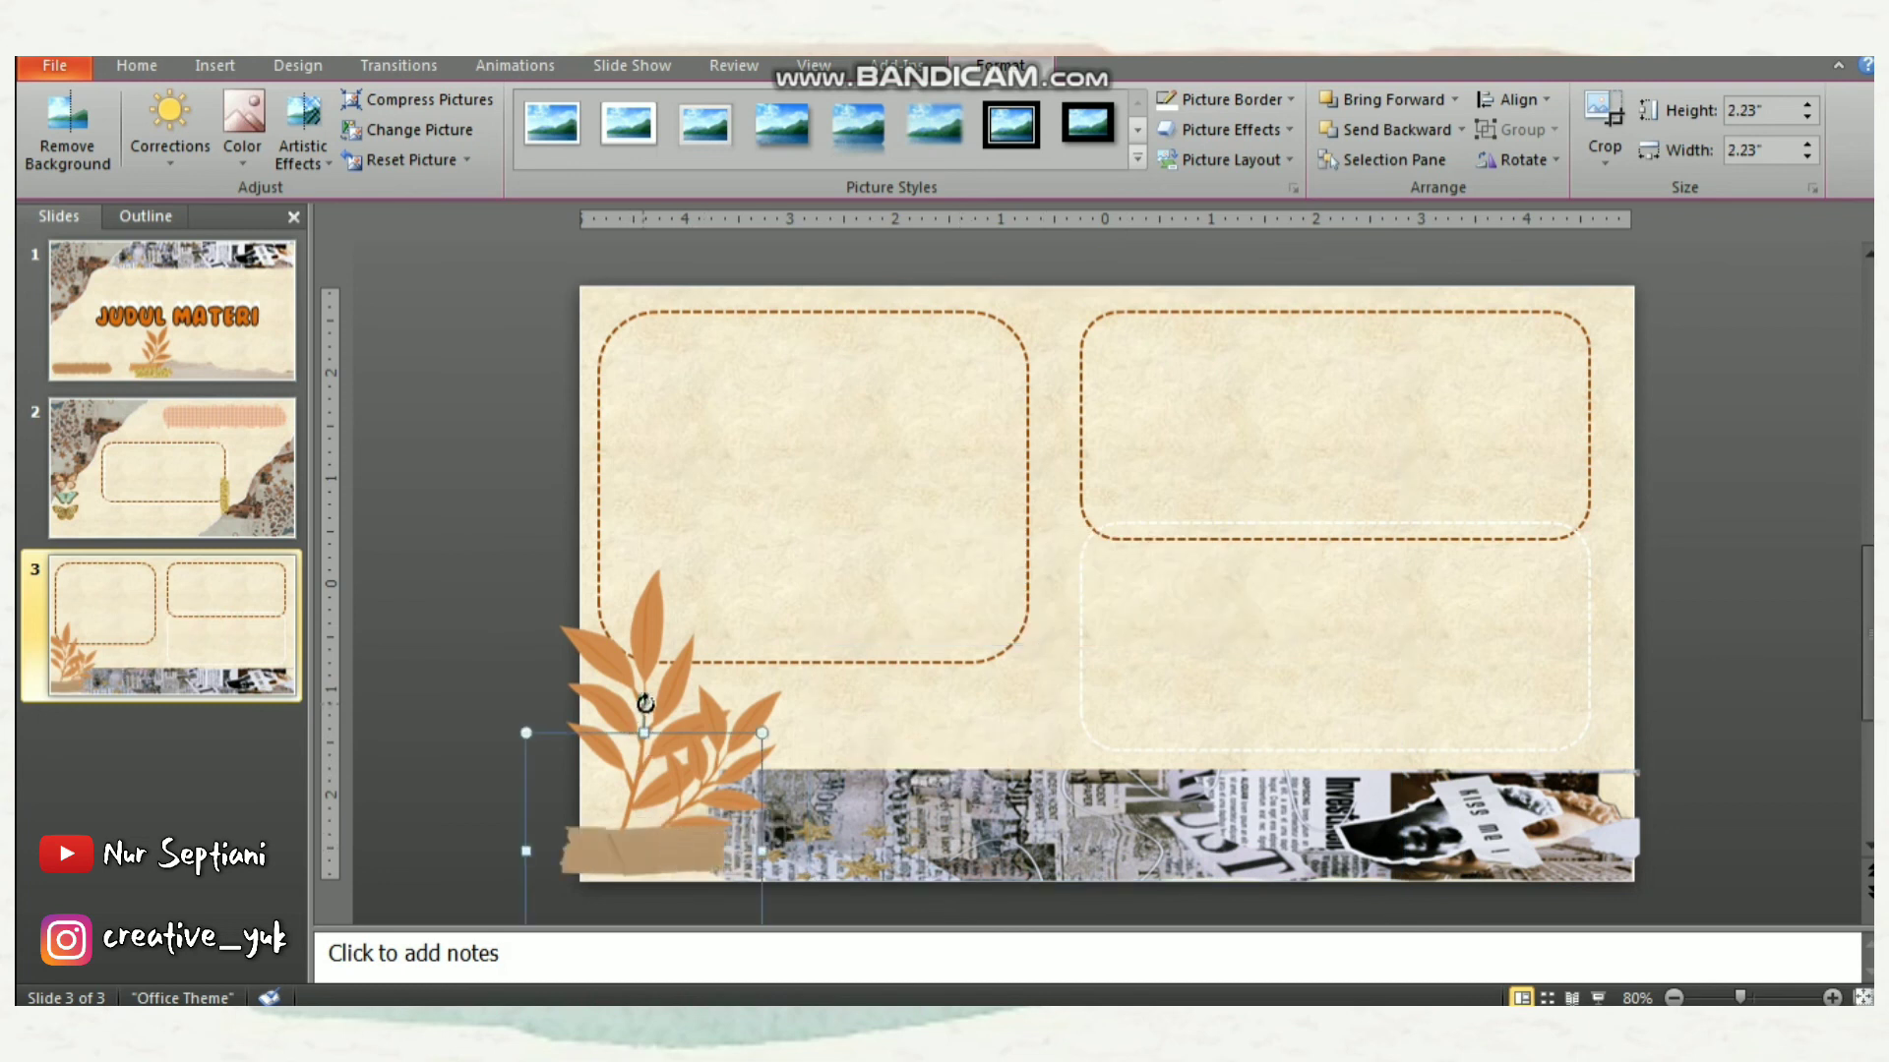
pyautogui.moveTo(646, 705); pyautogui.dragTo(665, 768)
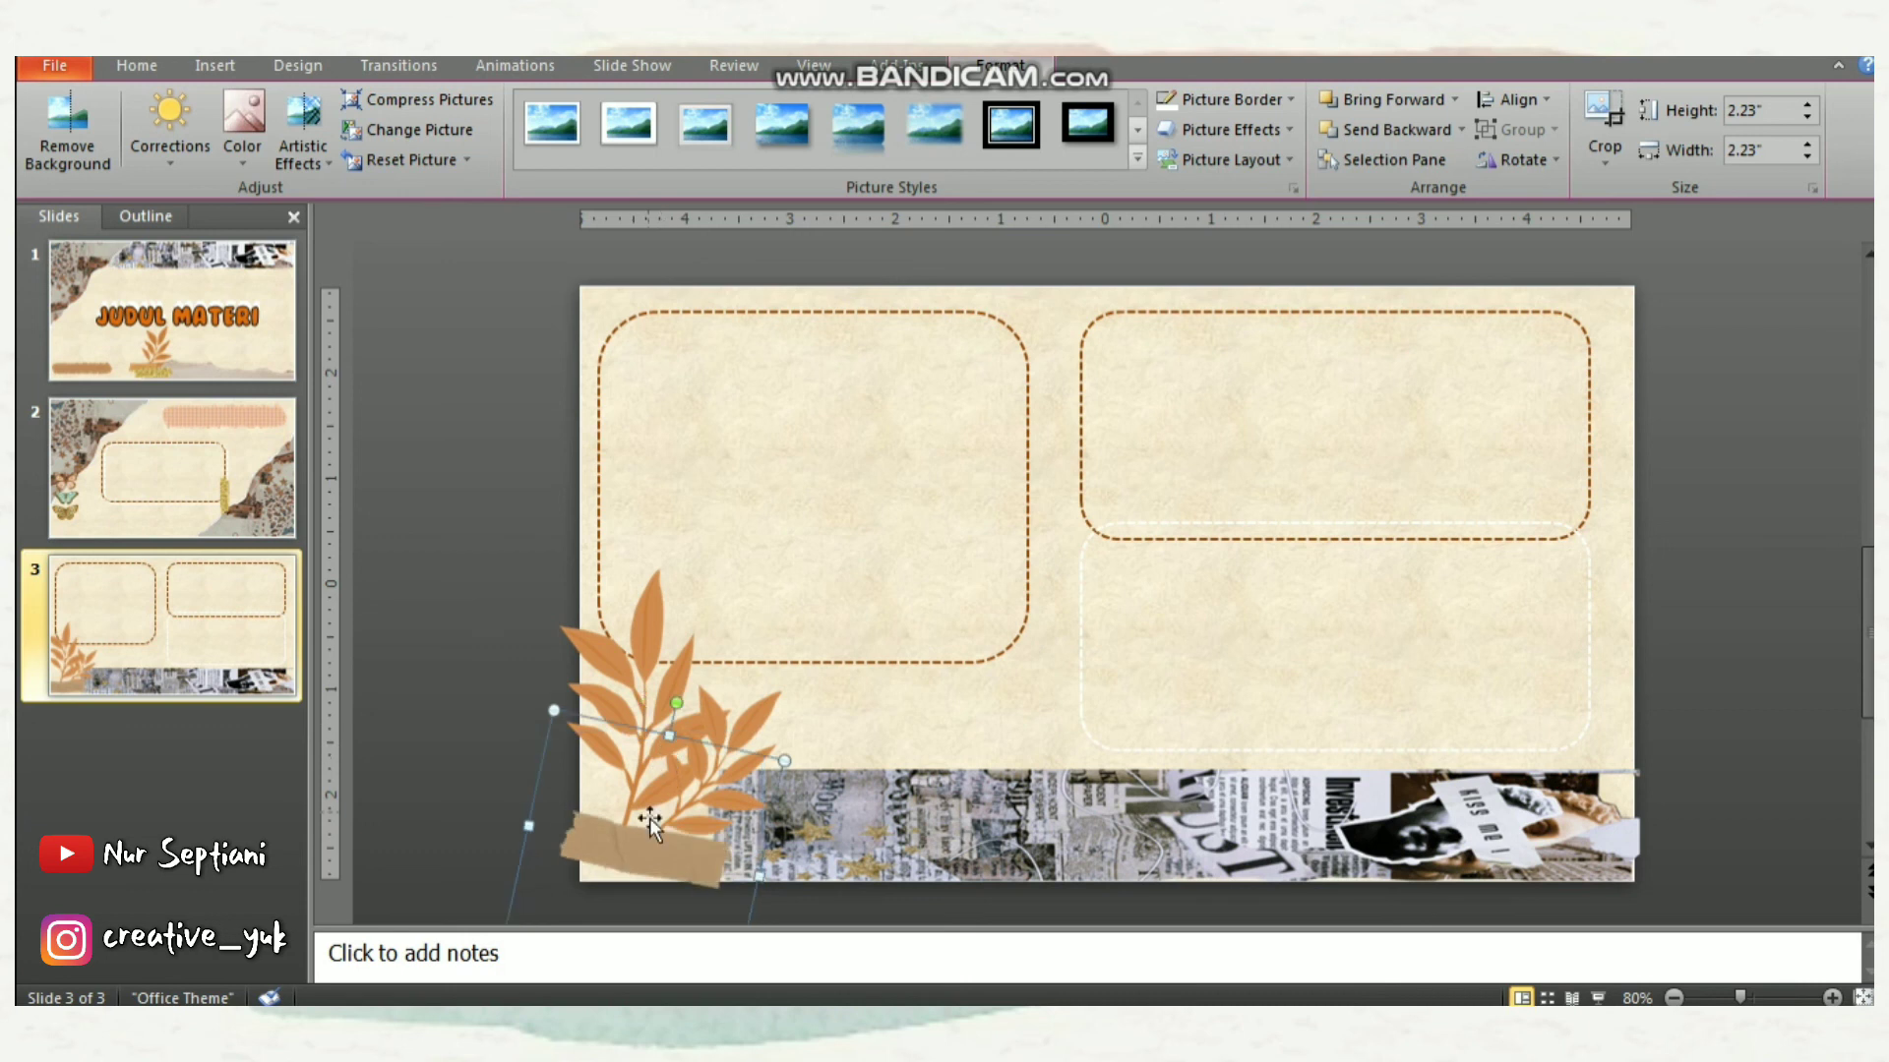
pyautogui.moveTo(638, 846); pyautogui.dragTo(627, 848)
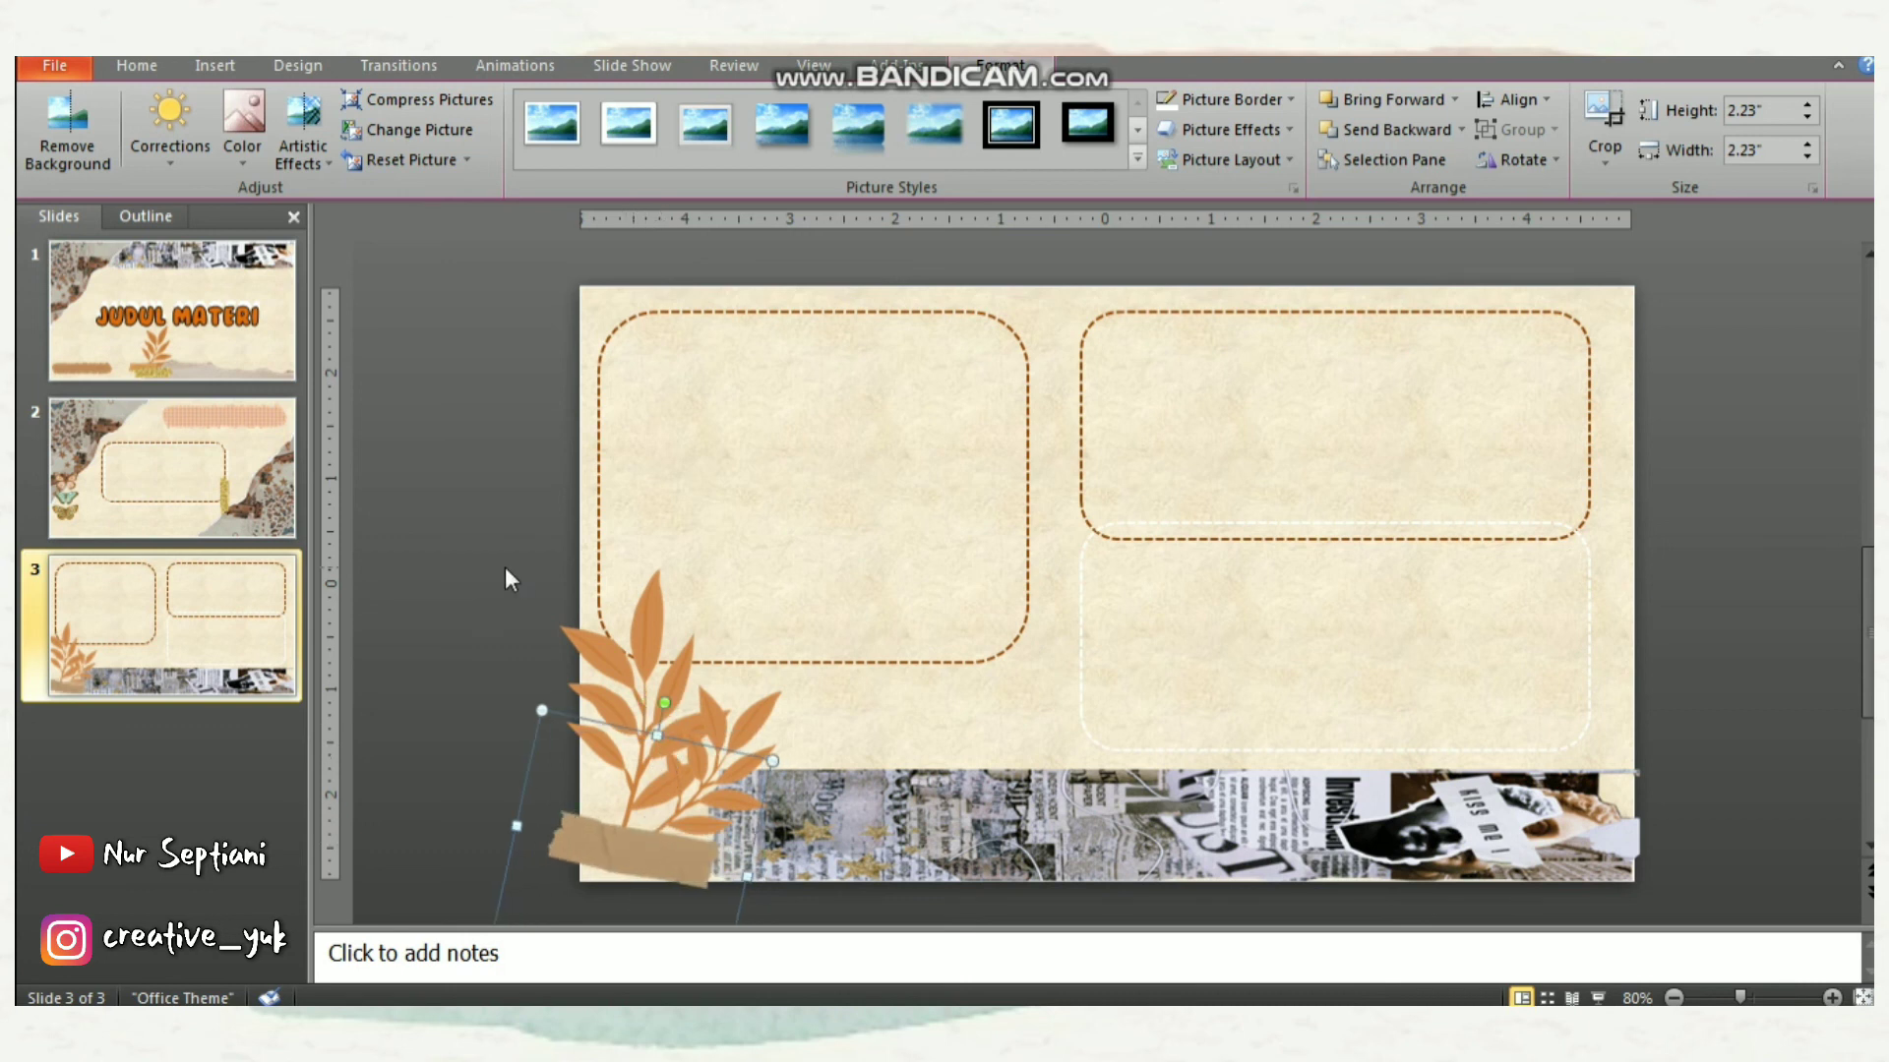
pyautogui.click(421, 497)
# Insert ppt3 and crop it to 5.5 × 2.91 inches, removing the bottom newspaper strip
pyautogui.click(215, 67)
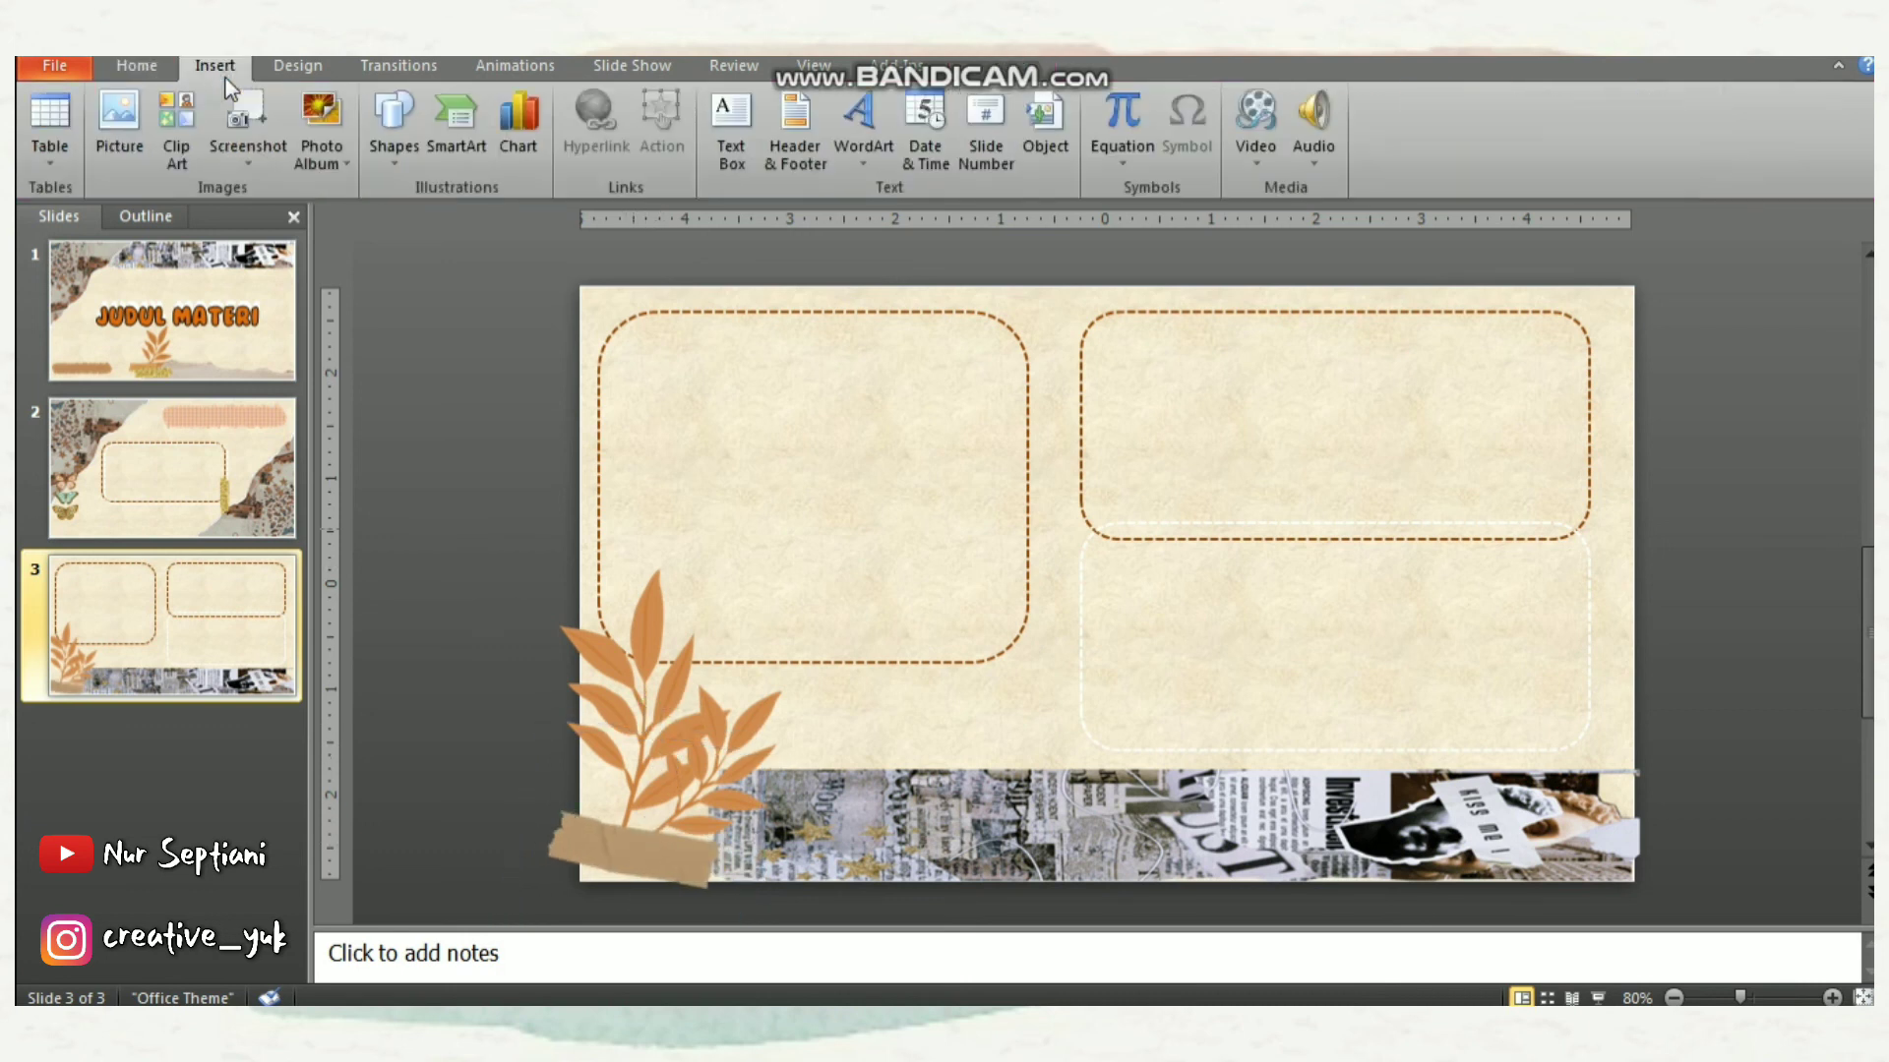
pyautogui.click(134, 131)
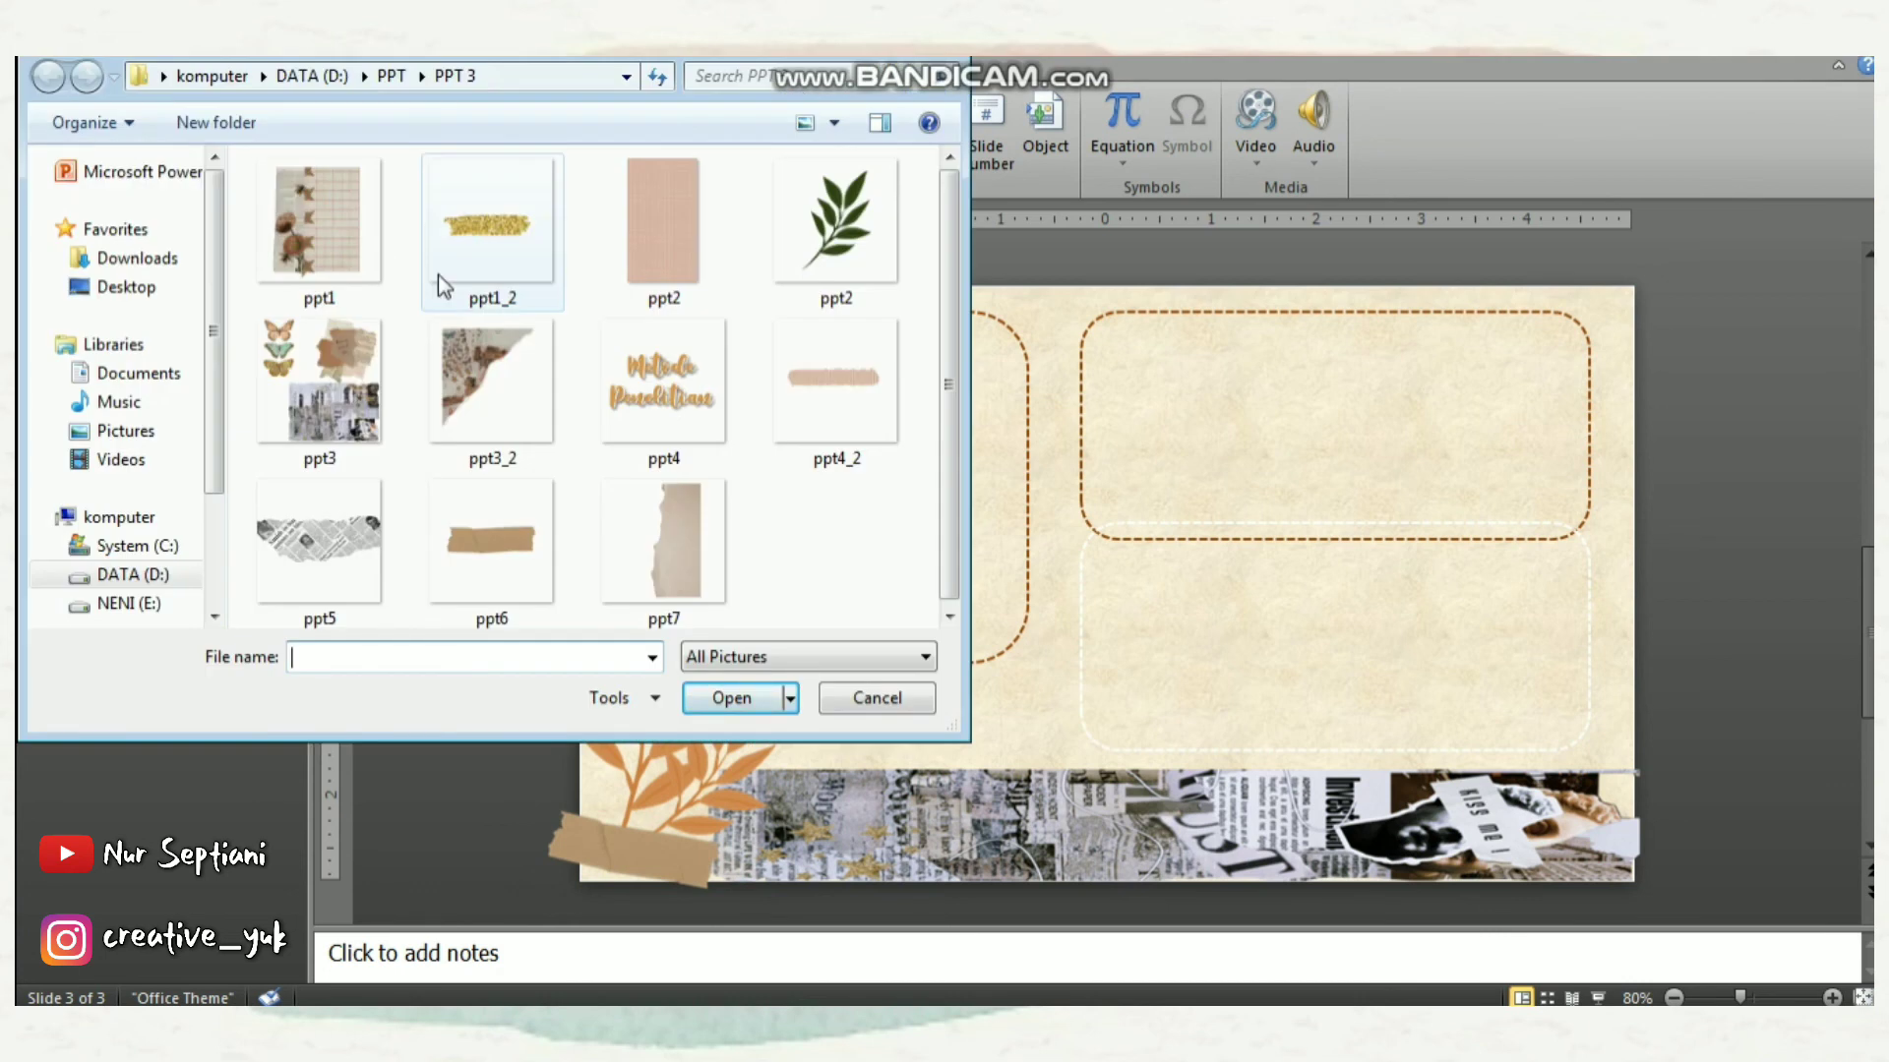
pyautogui.doubleClick(356, 350)
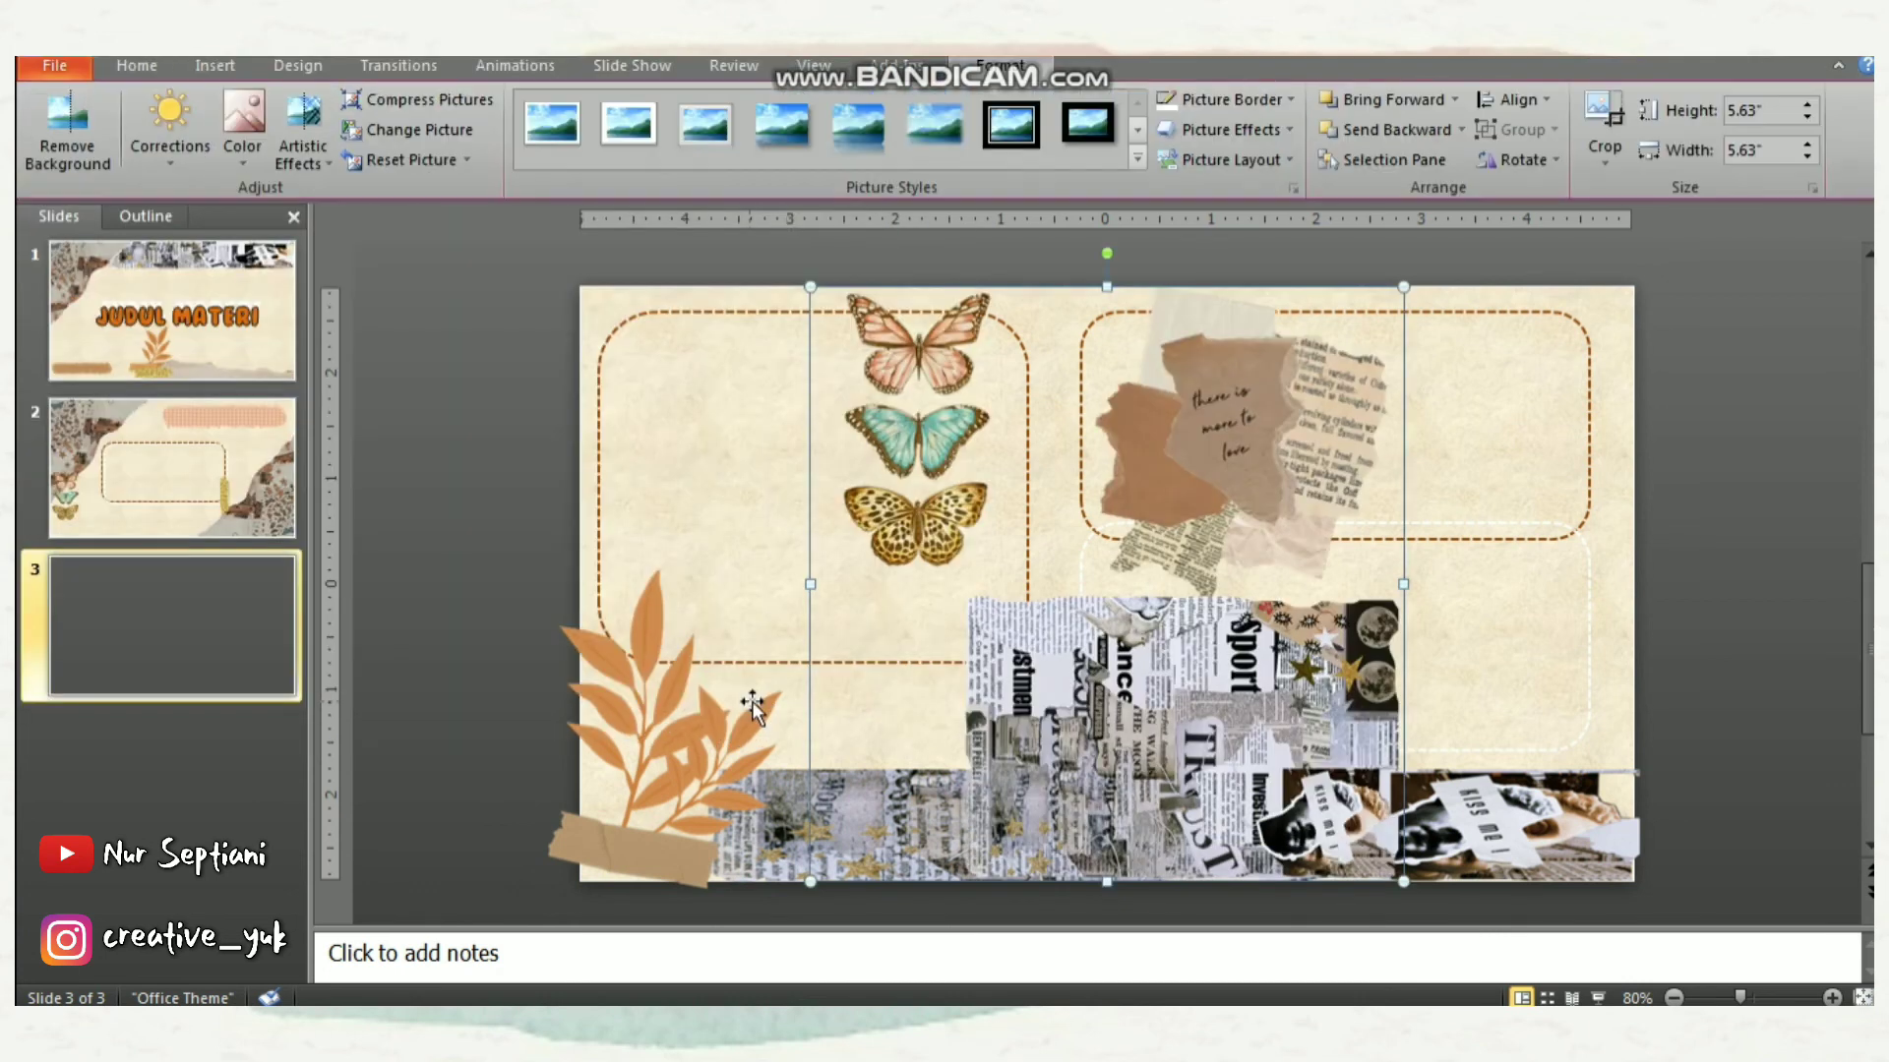
pyautogui.click(1607, 110)
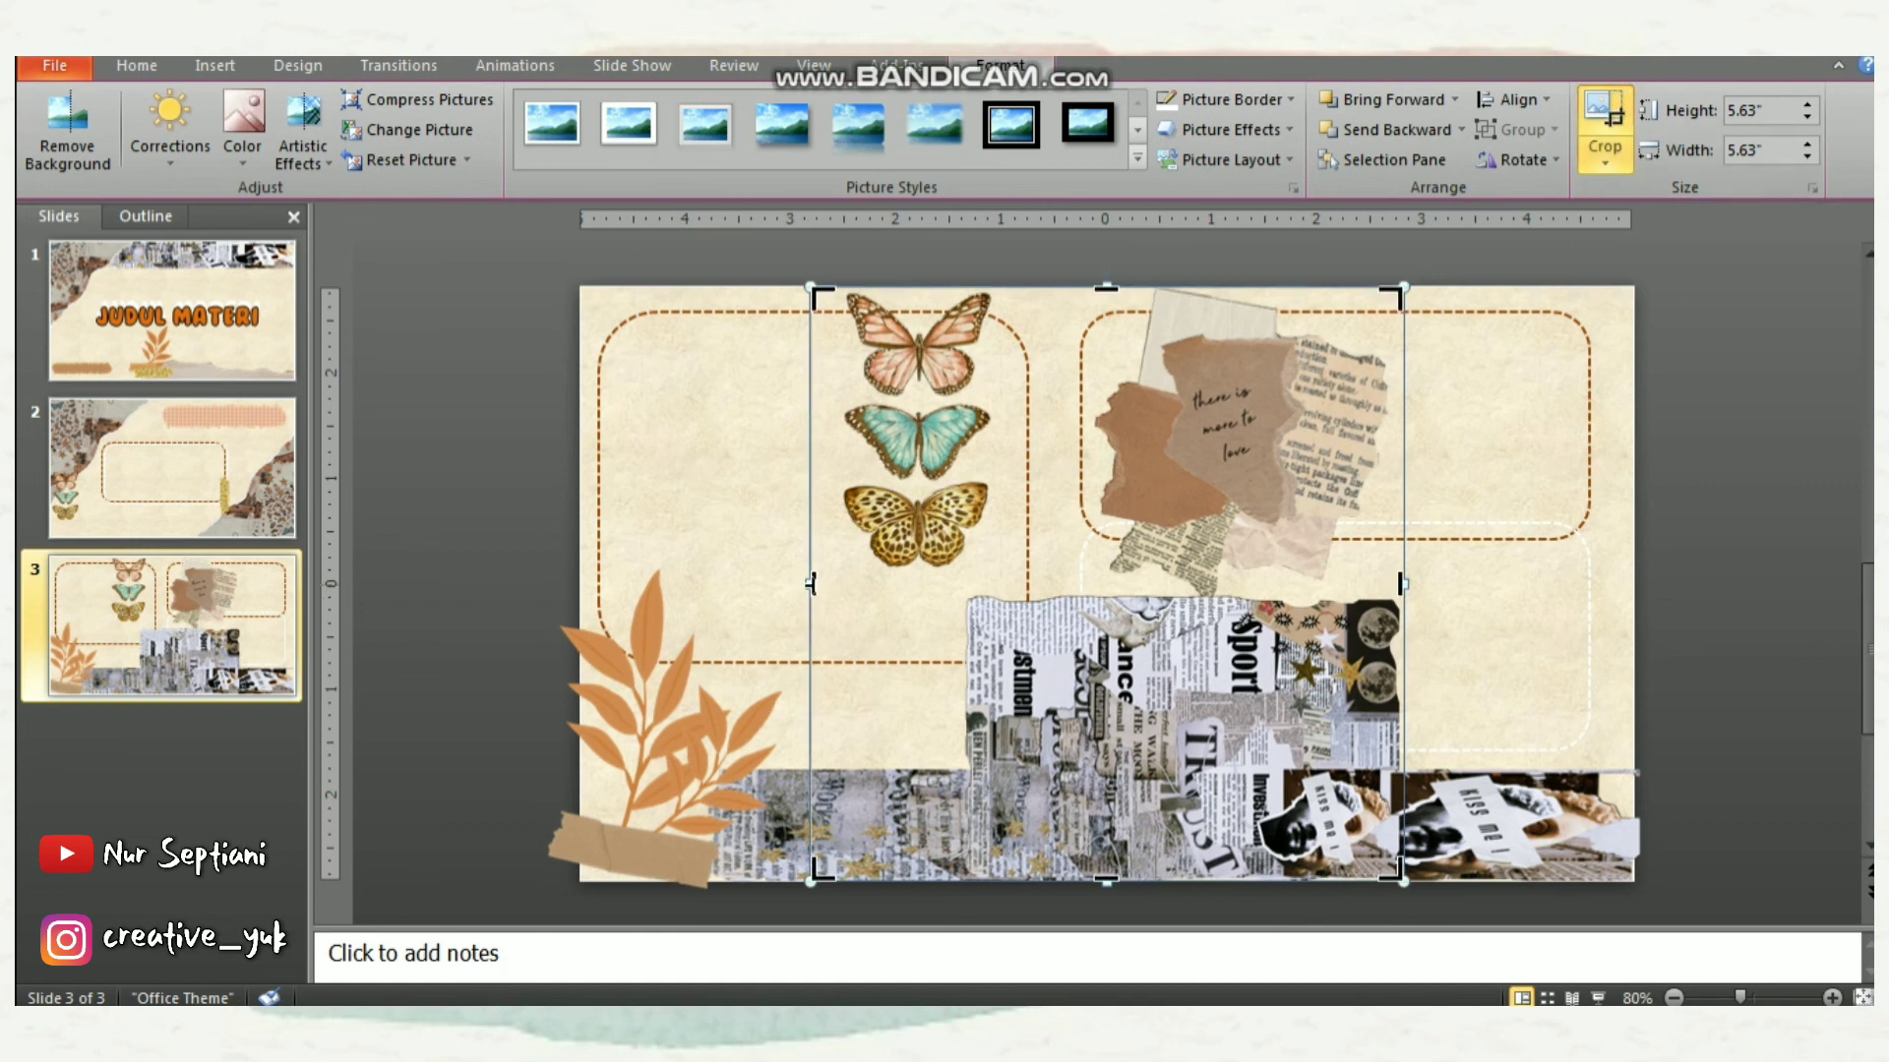
pyautogui.moveTo(973, 568); pyautogui.dragTo(1090, 551)
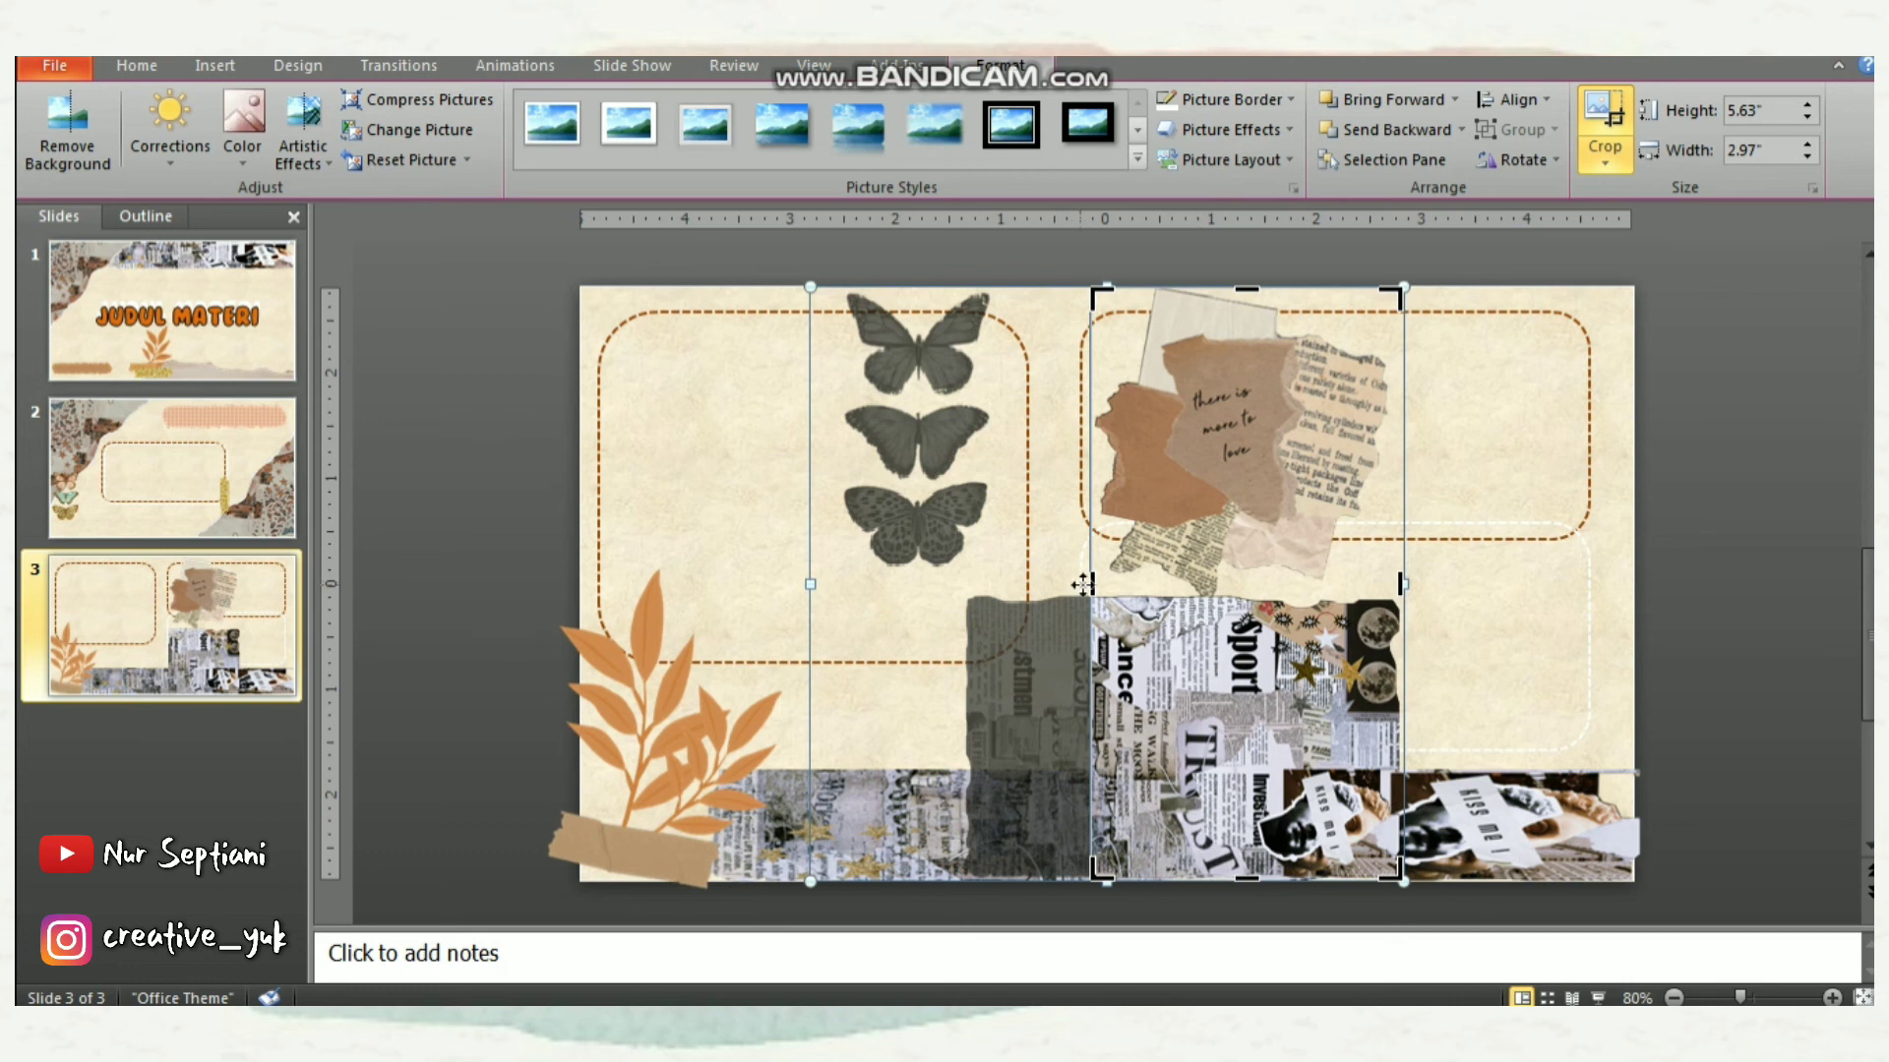
pyautogui.moveTo(1090, 584); pyautogui.dragTo(824, 533)
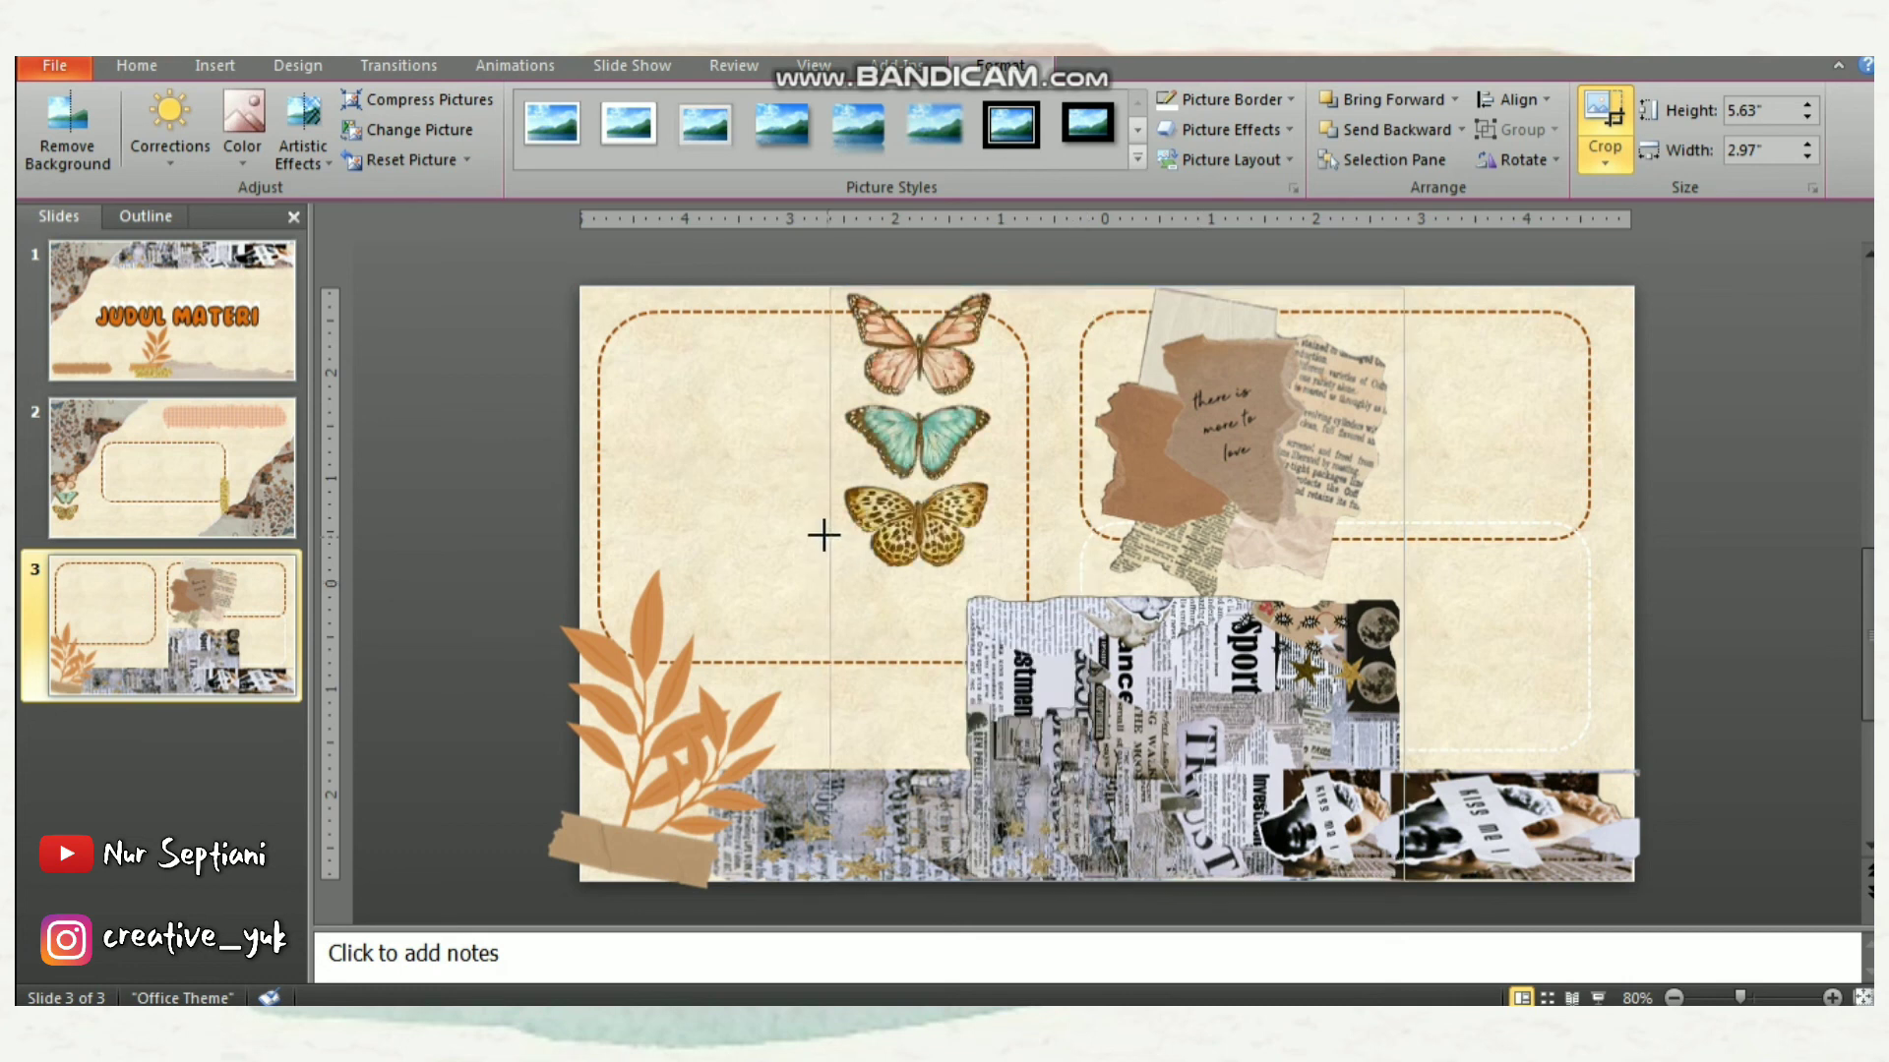
pyautogui.moveTo(1112, 882); pyautogui.dragTo(1122, 596)
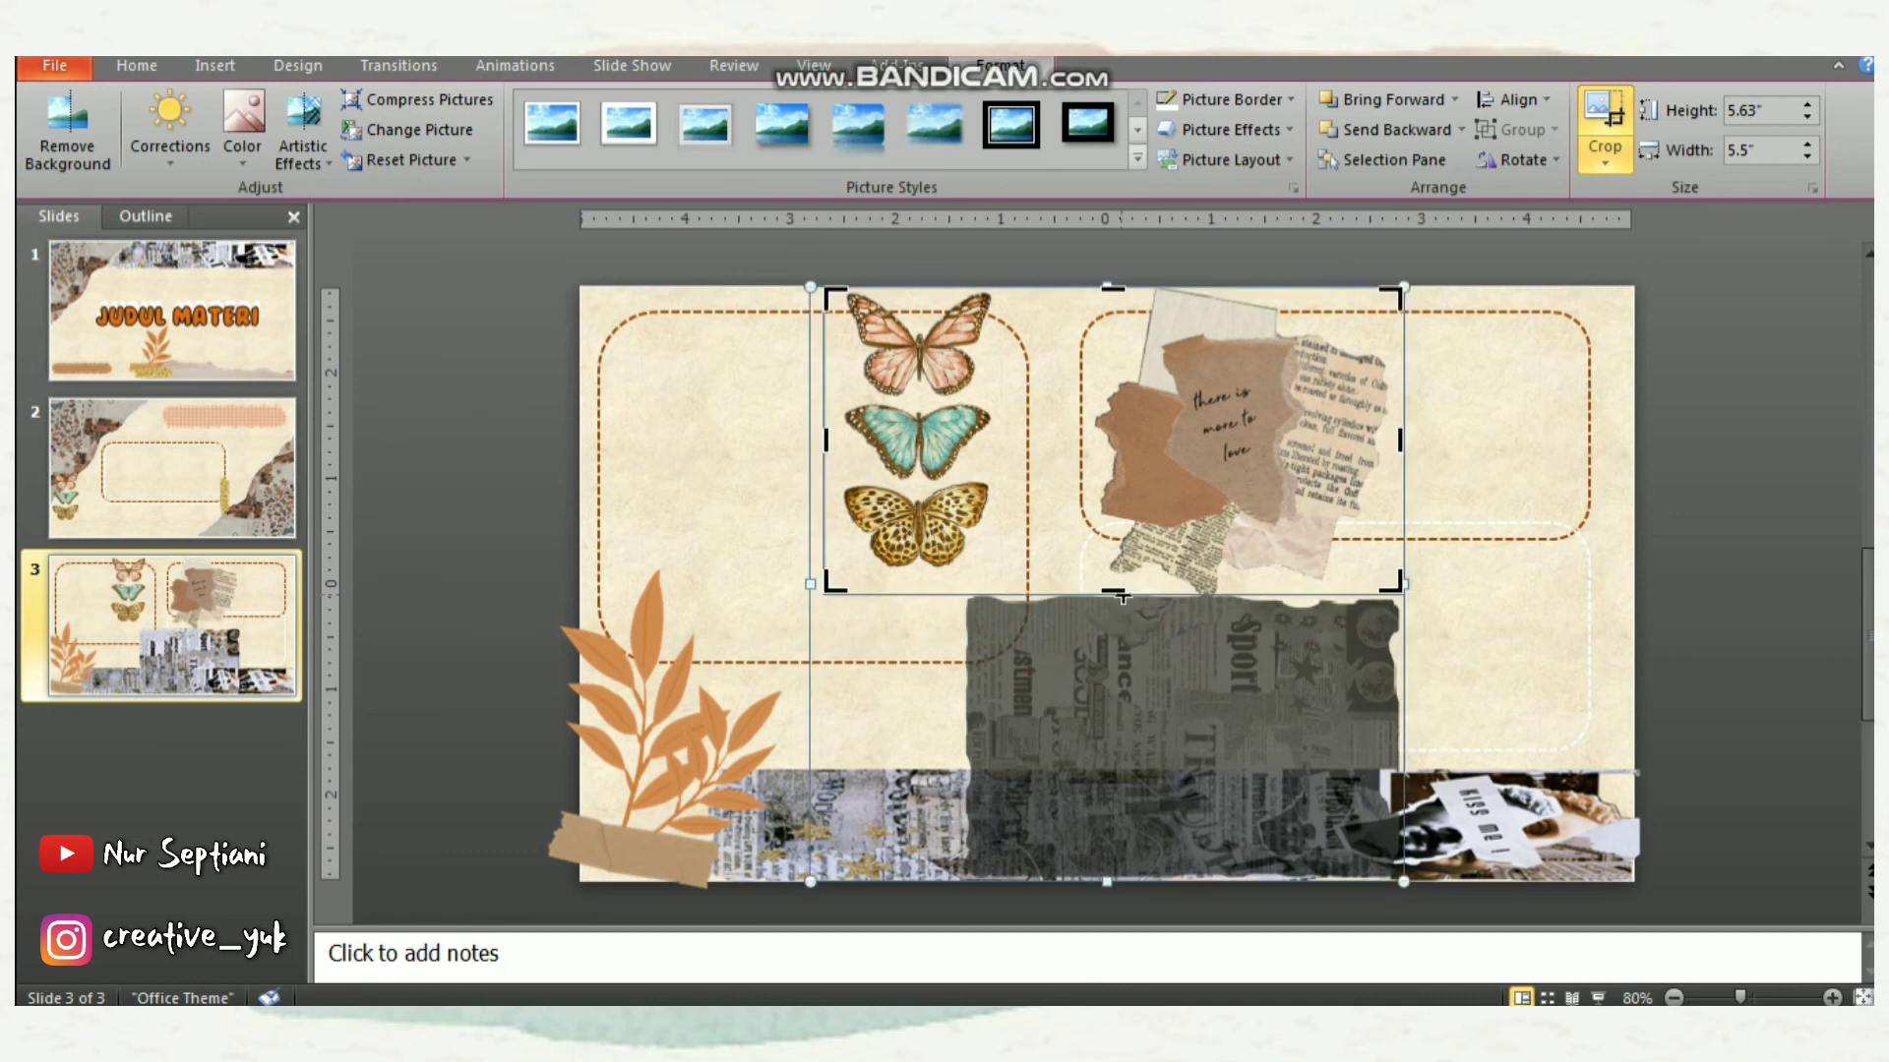
pyautogui.click(1686, 630)
pyautogui.click(1291, 531)
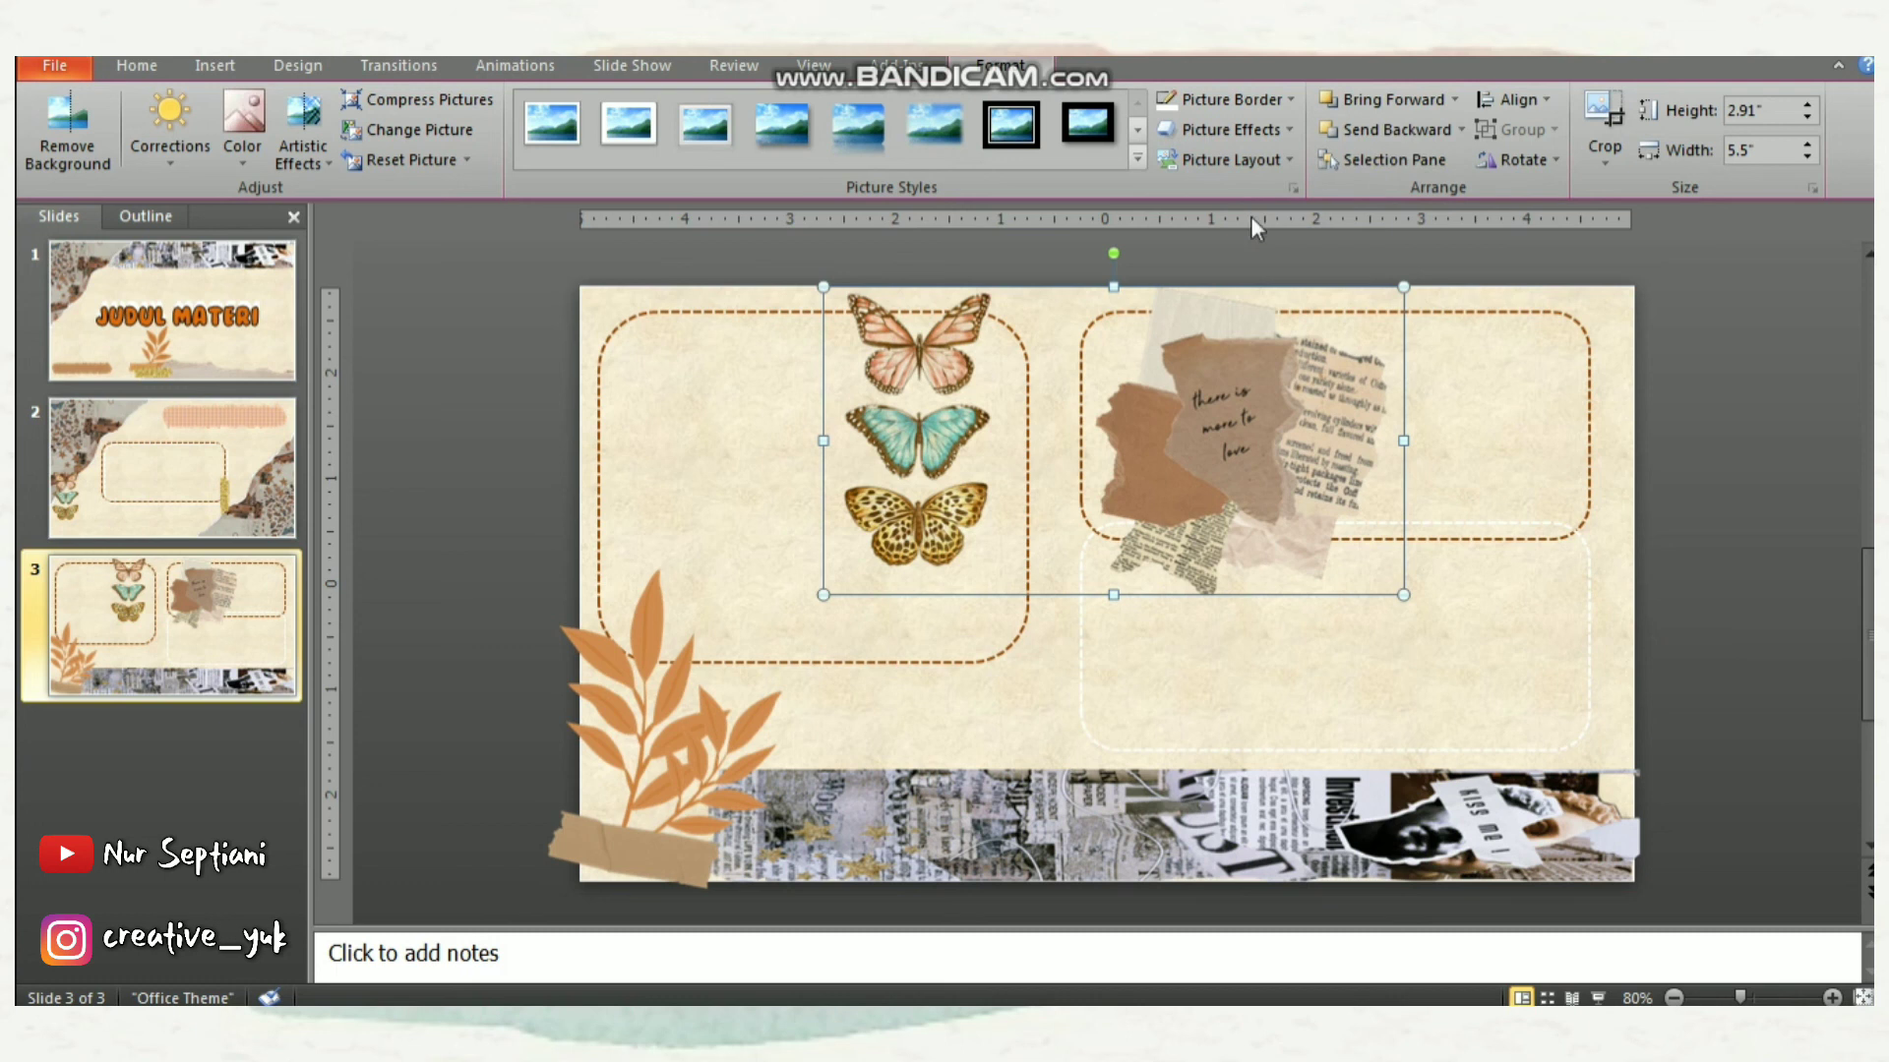
# Paste a copy, crop it down to the butterflies, and move that column to the right edge
pyautogui.hotkey('ctrl', 'v')
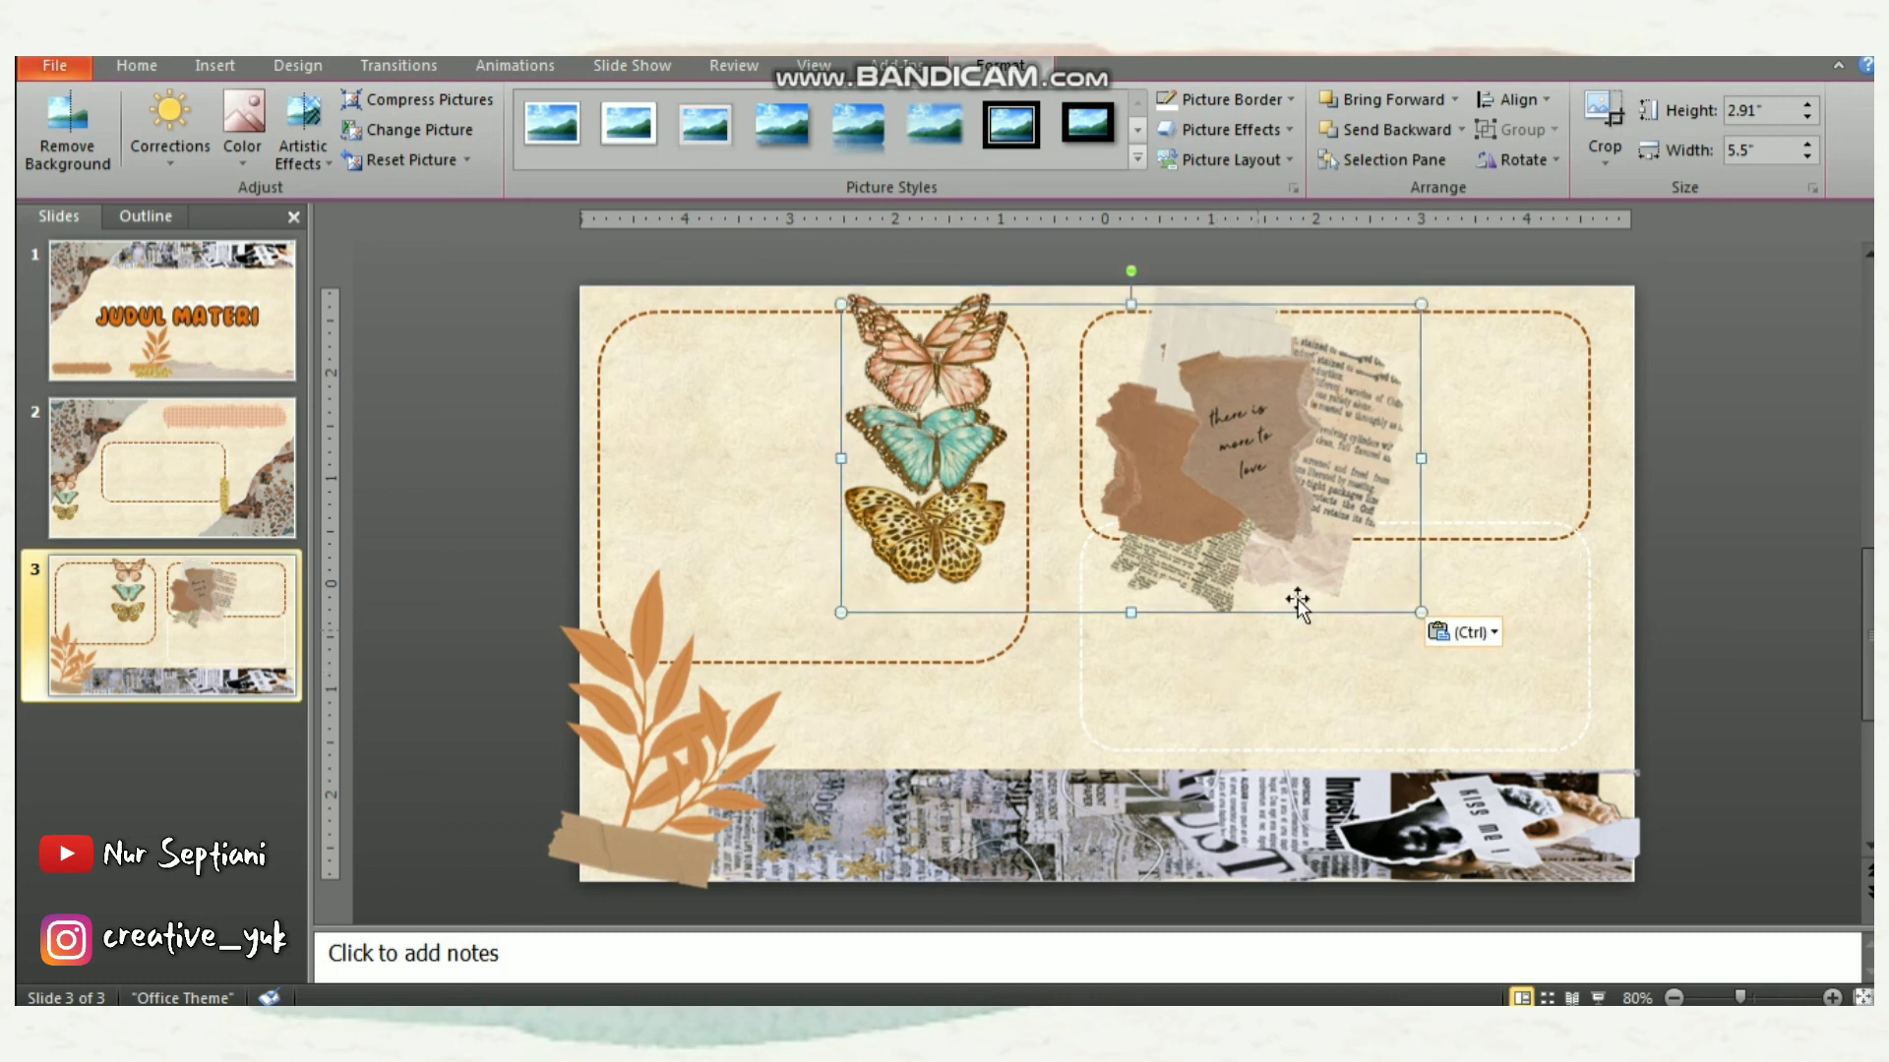
pyautogui.moveTo(1292, 603); pyautogui.dragTo(1276, 720)
pyautogui.hotkey('ctrl', 'z')
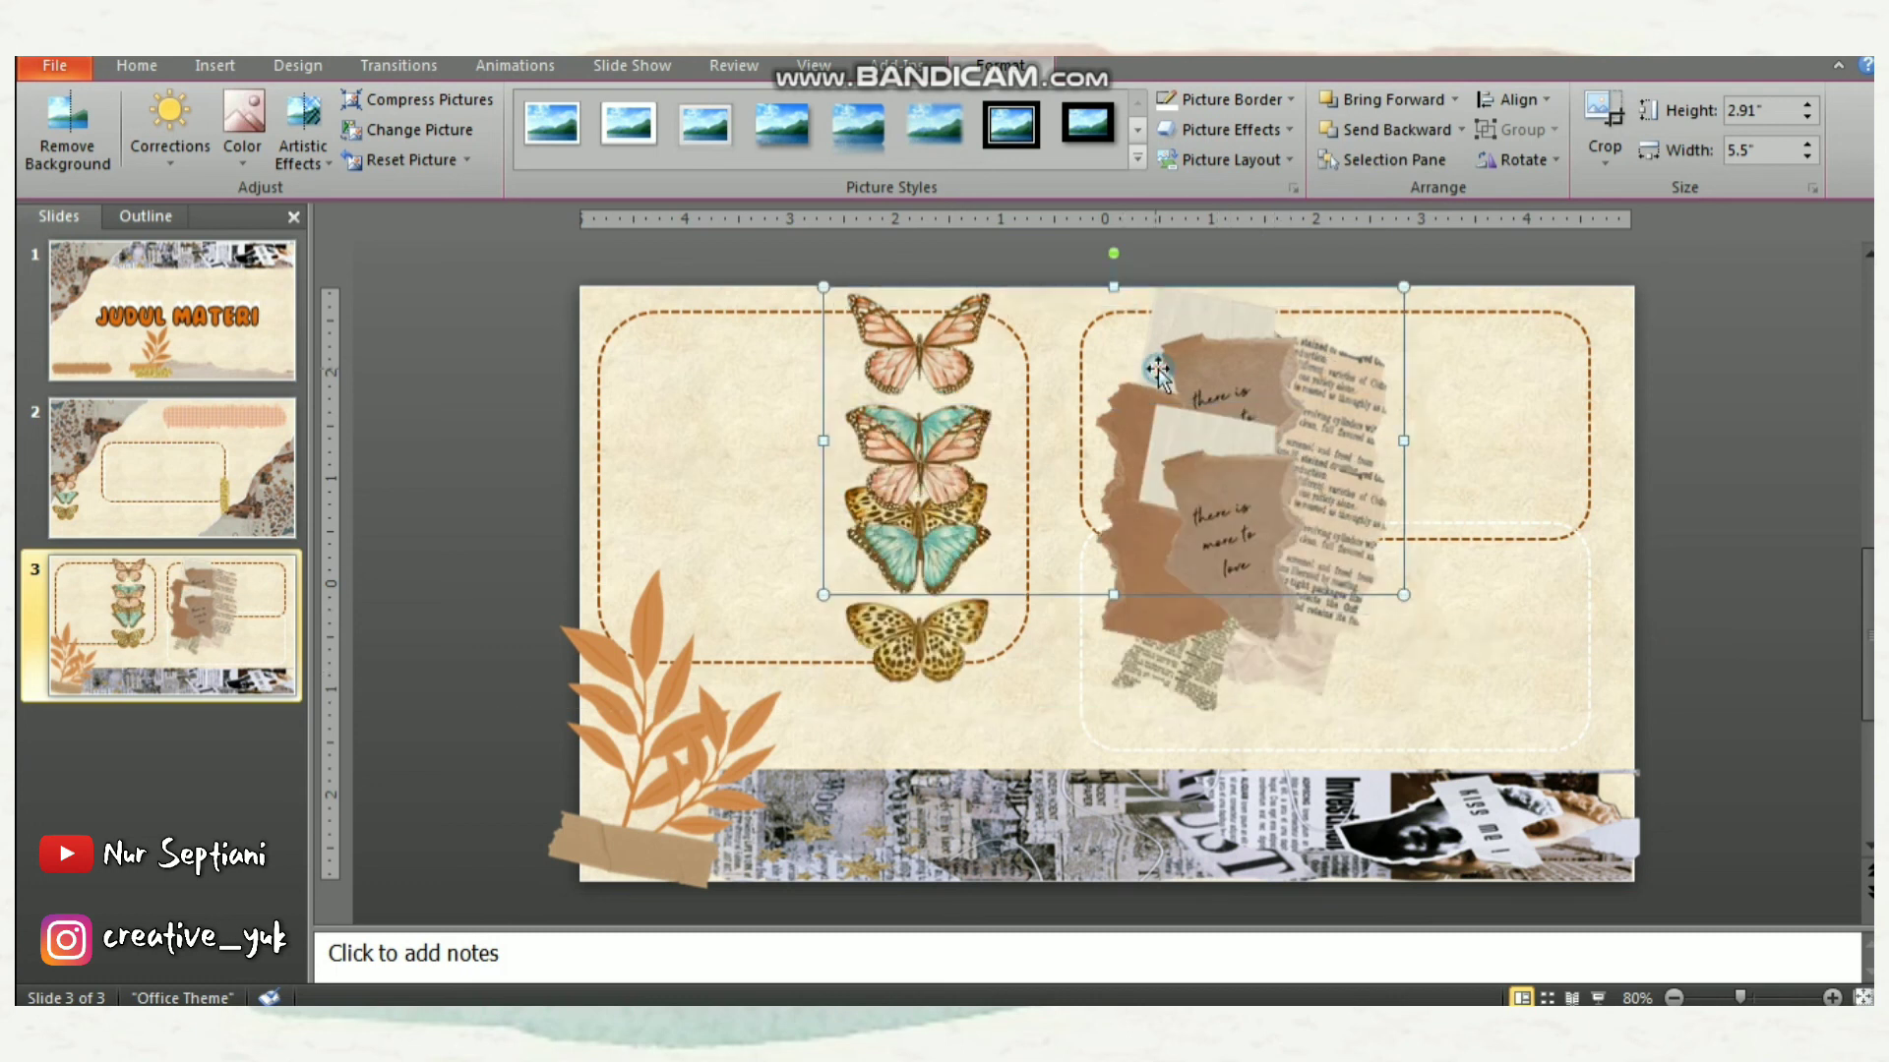
pyautogui.click(1604, 118)
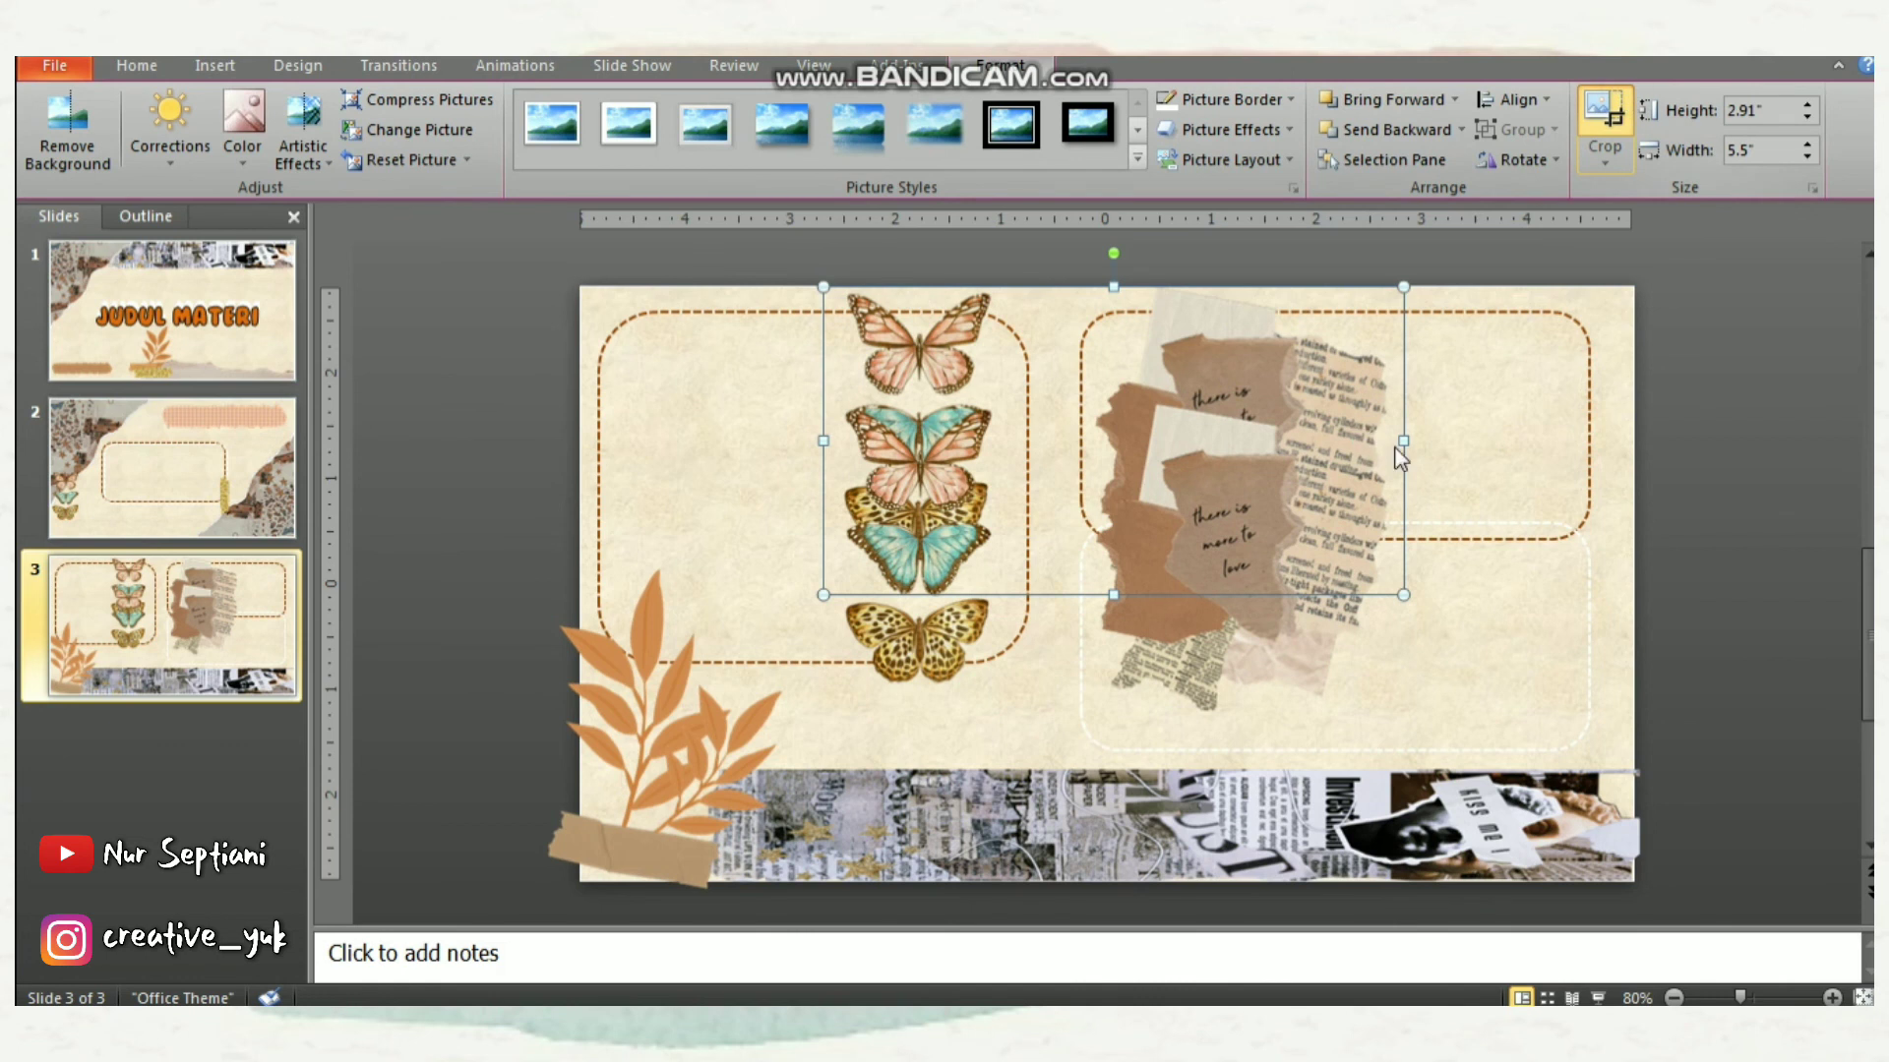
pyautogui.moveTo(1402, 442); pyautogui.dragTo(1010, 421)
pyautogui.click(1682, 477)
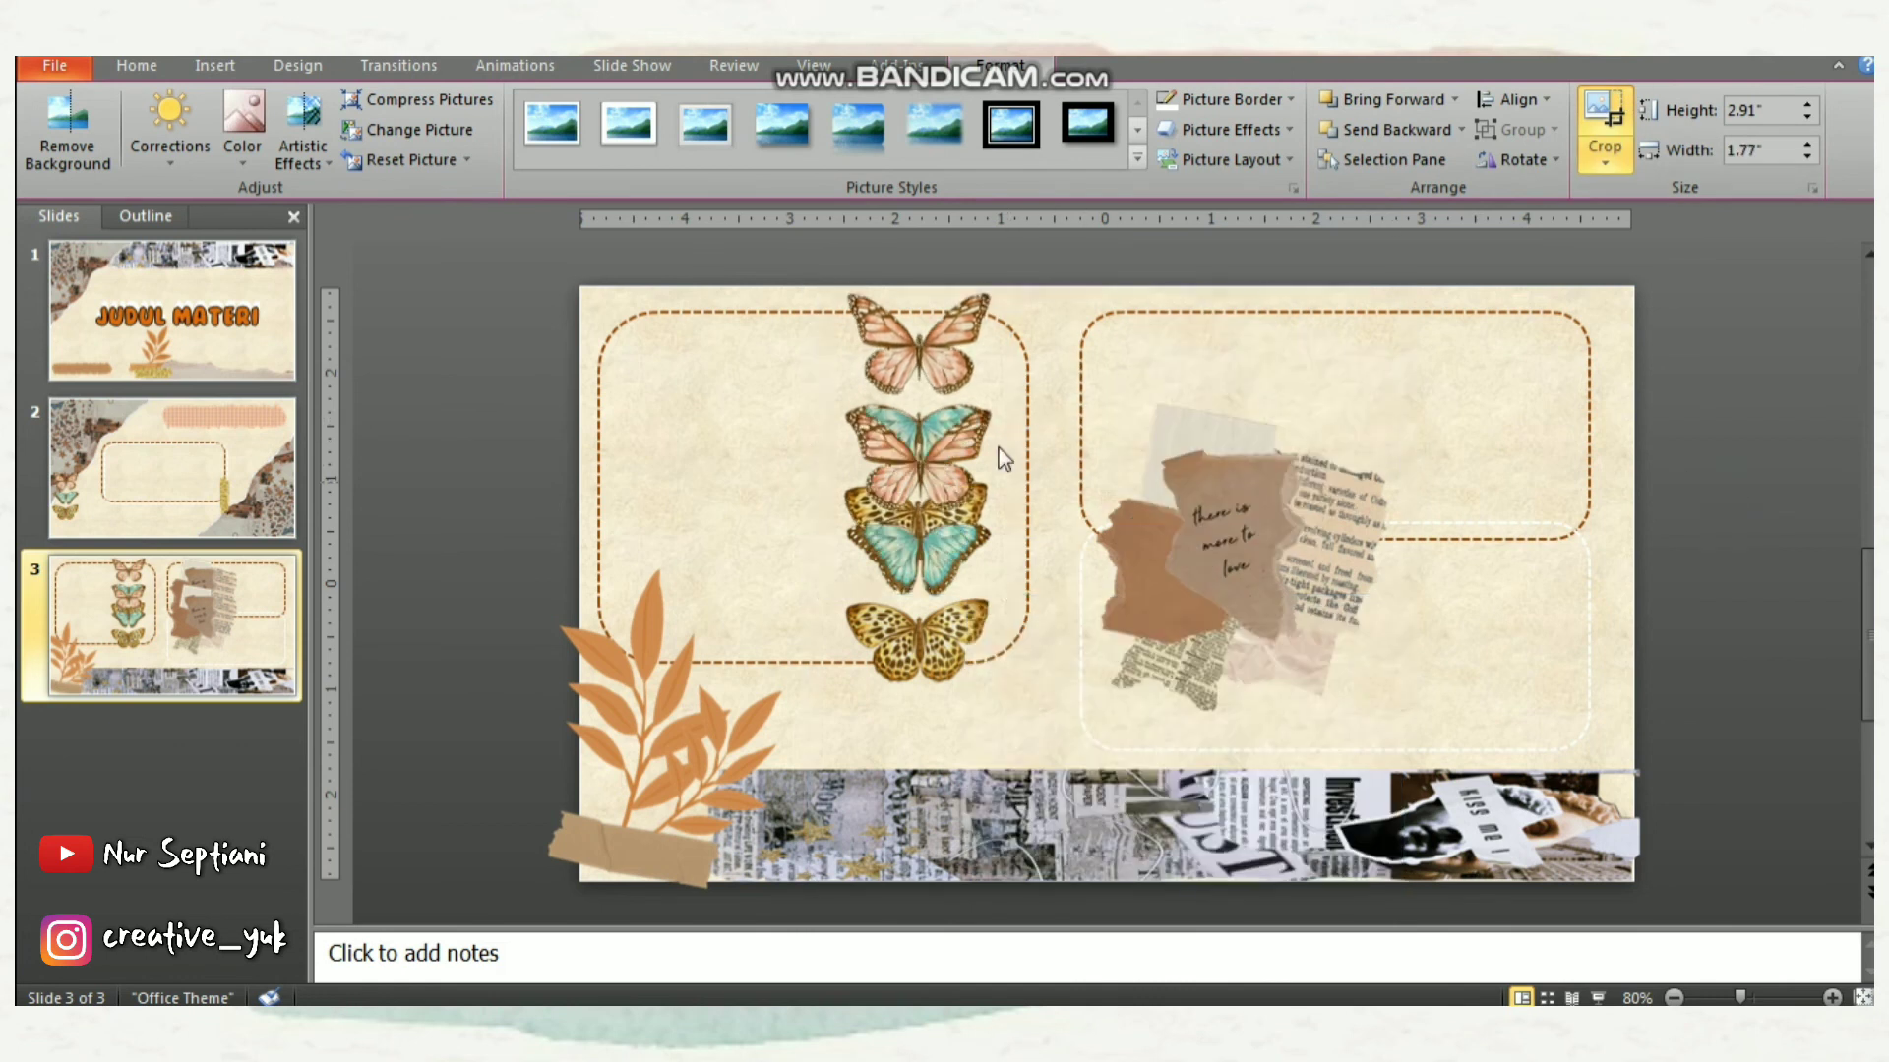
pyautogui.click(894, 391)
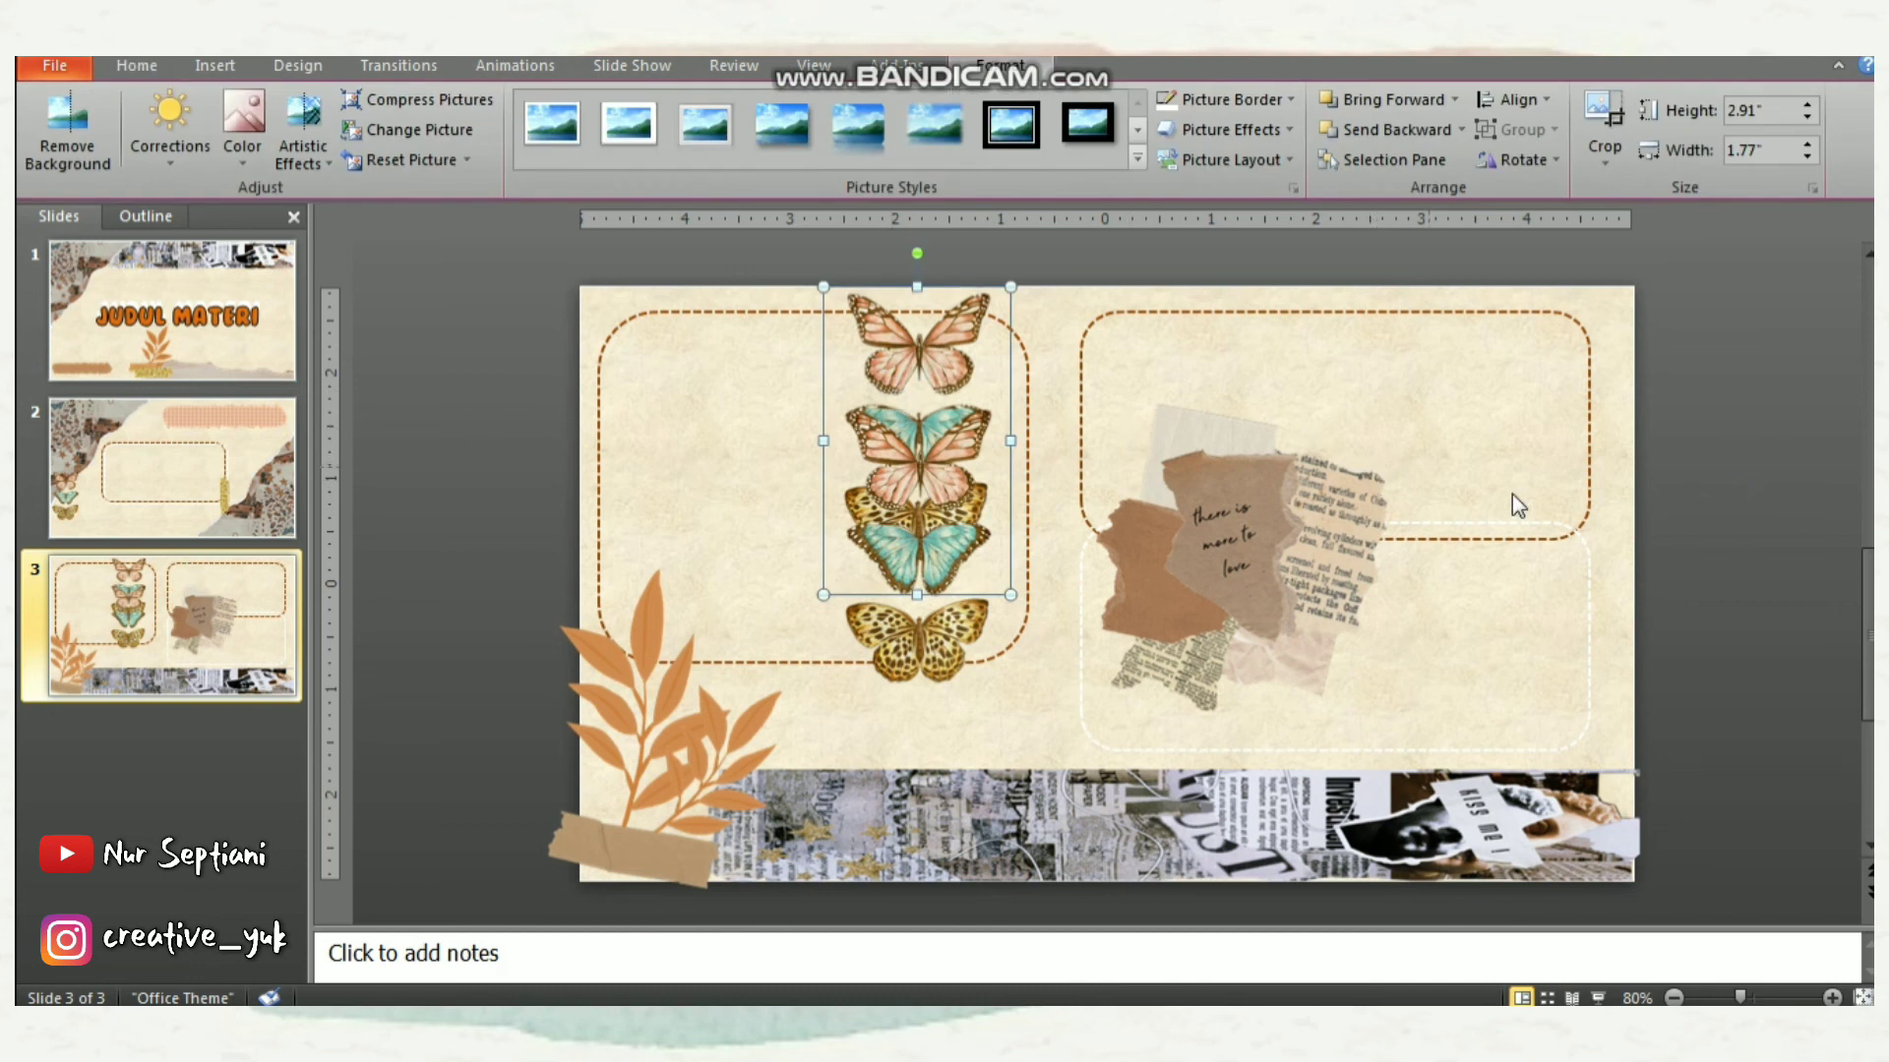
pyautogui.moveTo(933, 364); pyautogui.dragTo(1559, 458)
# Crop the butterflies off the other picture's left side, leaving only the torn-paper scraps
pyautogui.click(1192, 563)
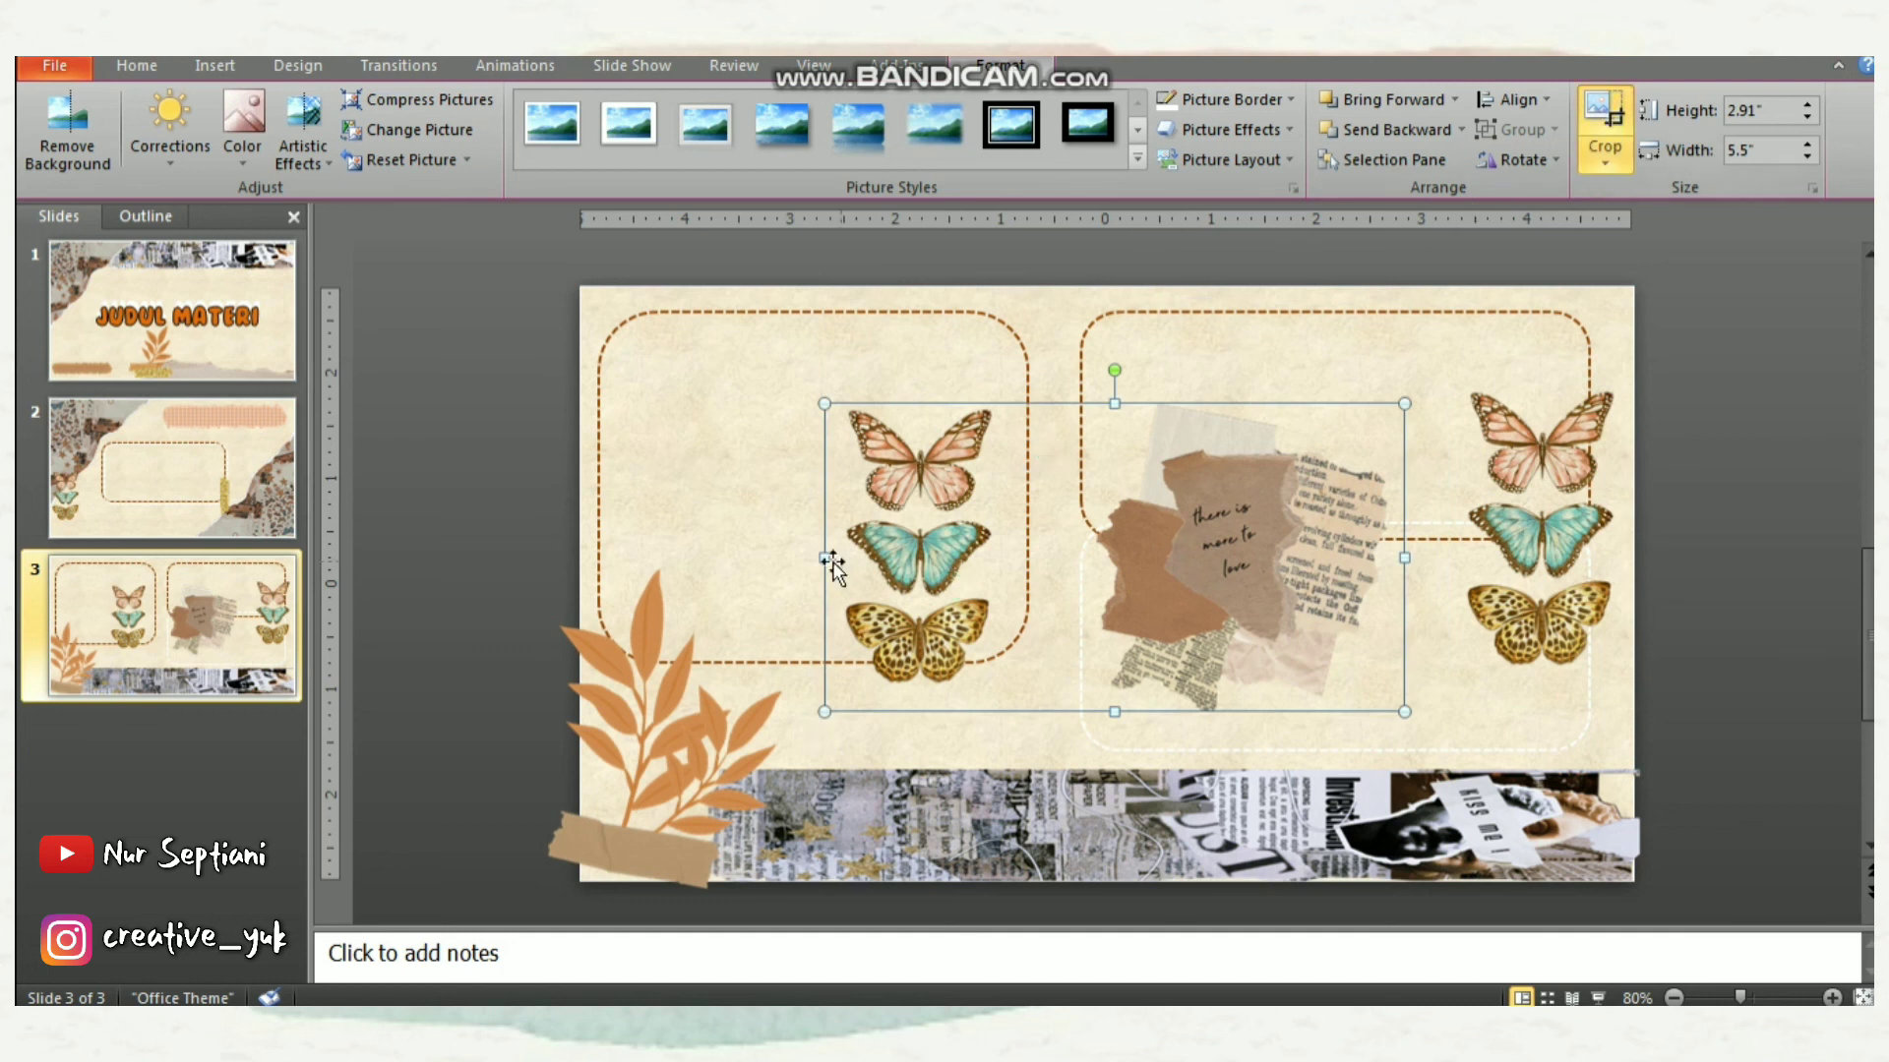
pyautogui.moveTo(825, 557); pyautogui.dragTo(1055, 561)
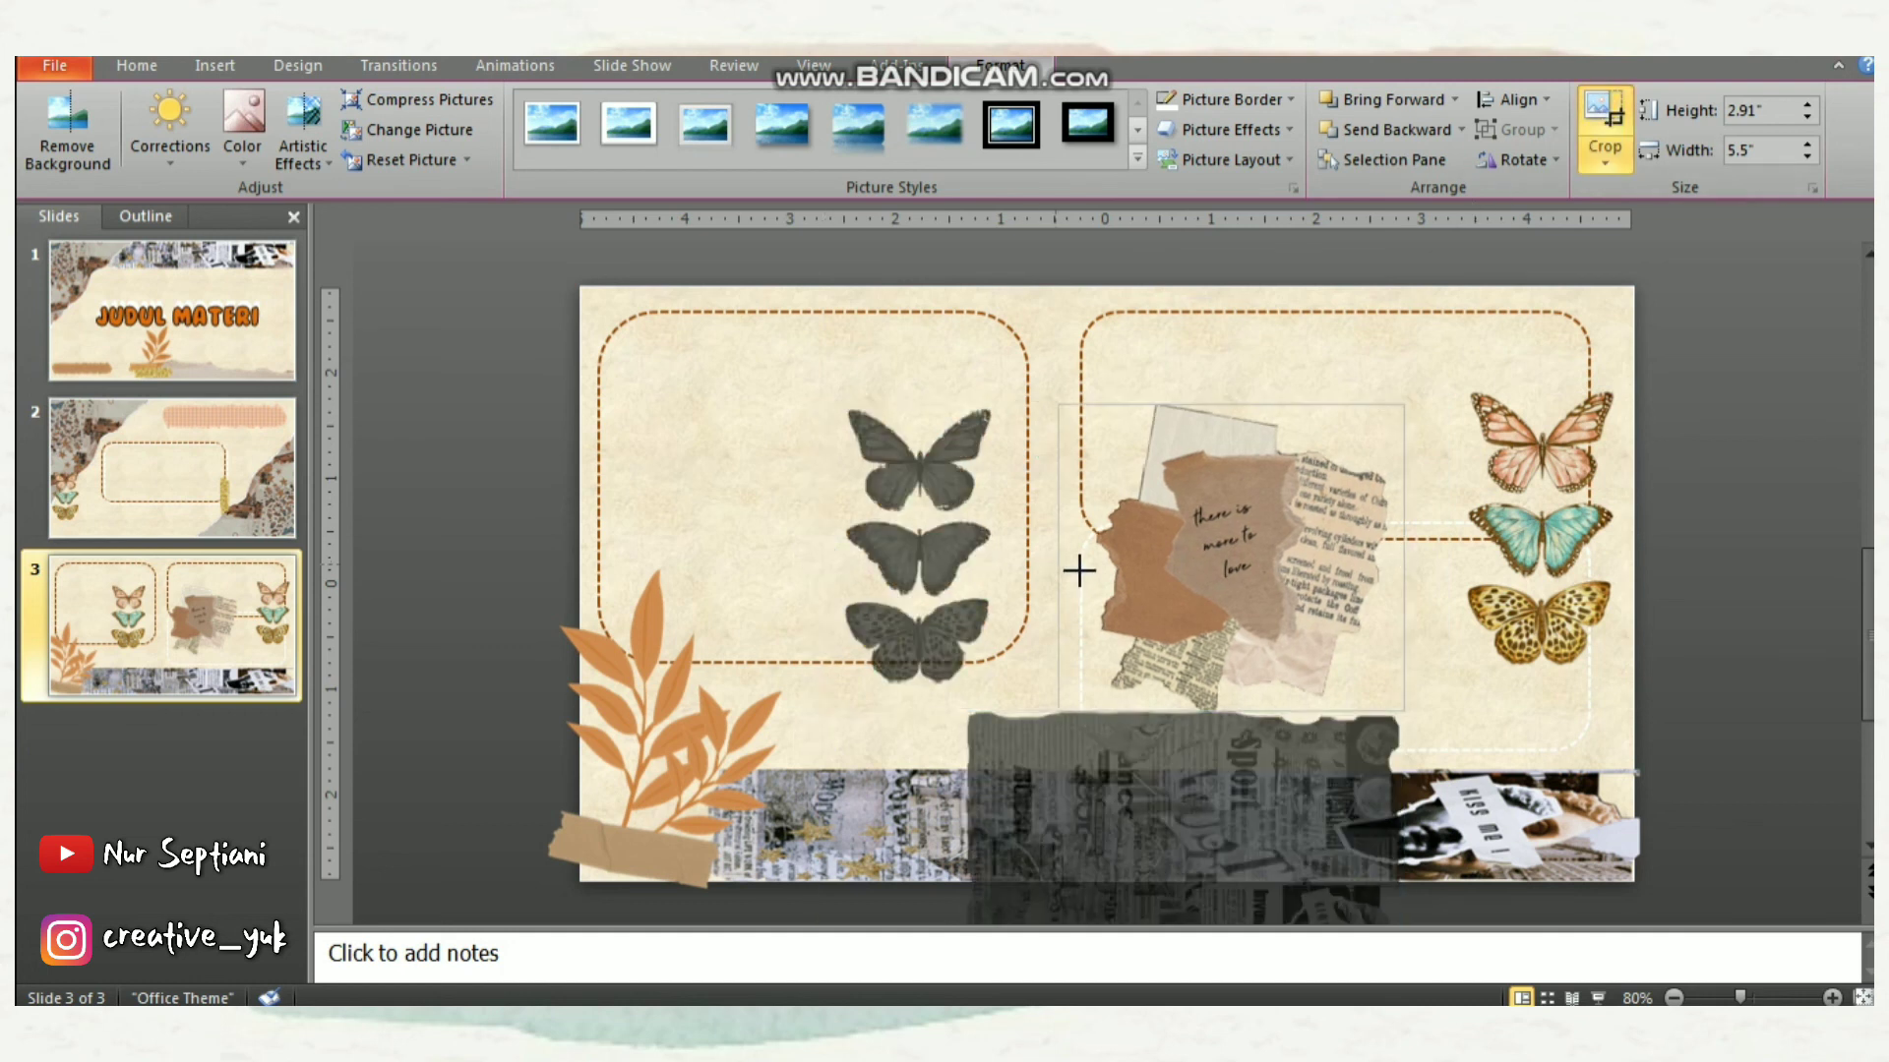
pyautogui.click(1749, 480)
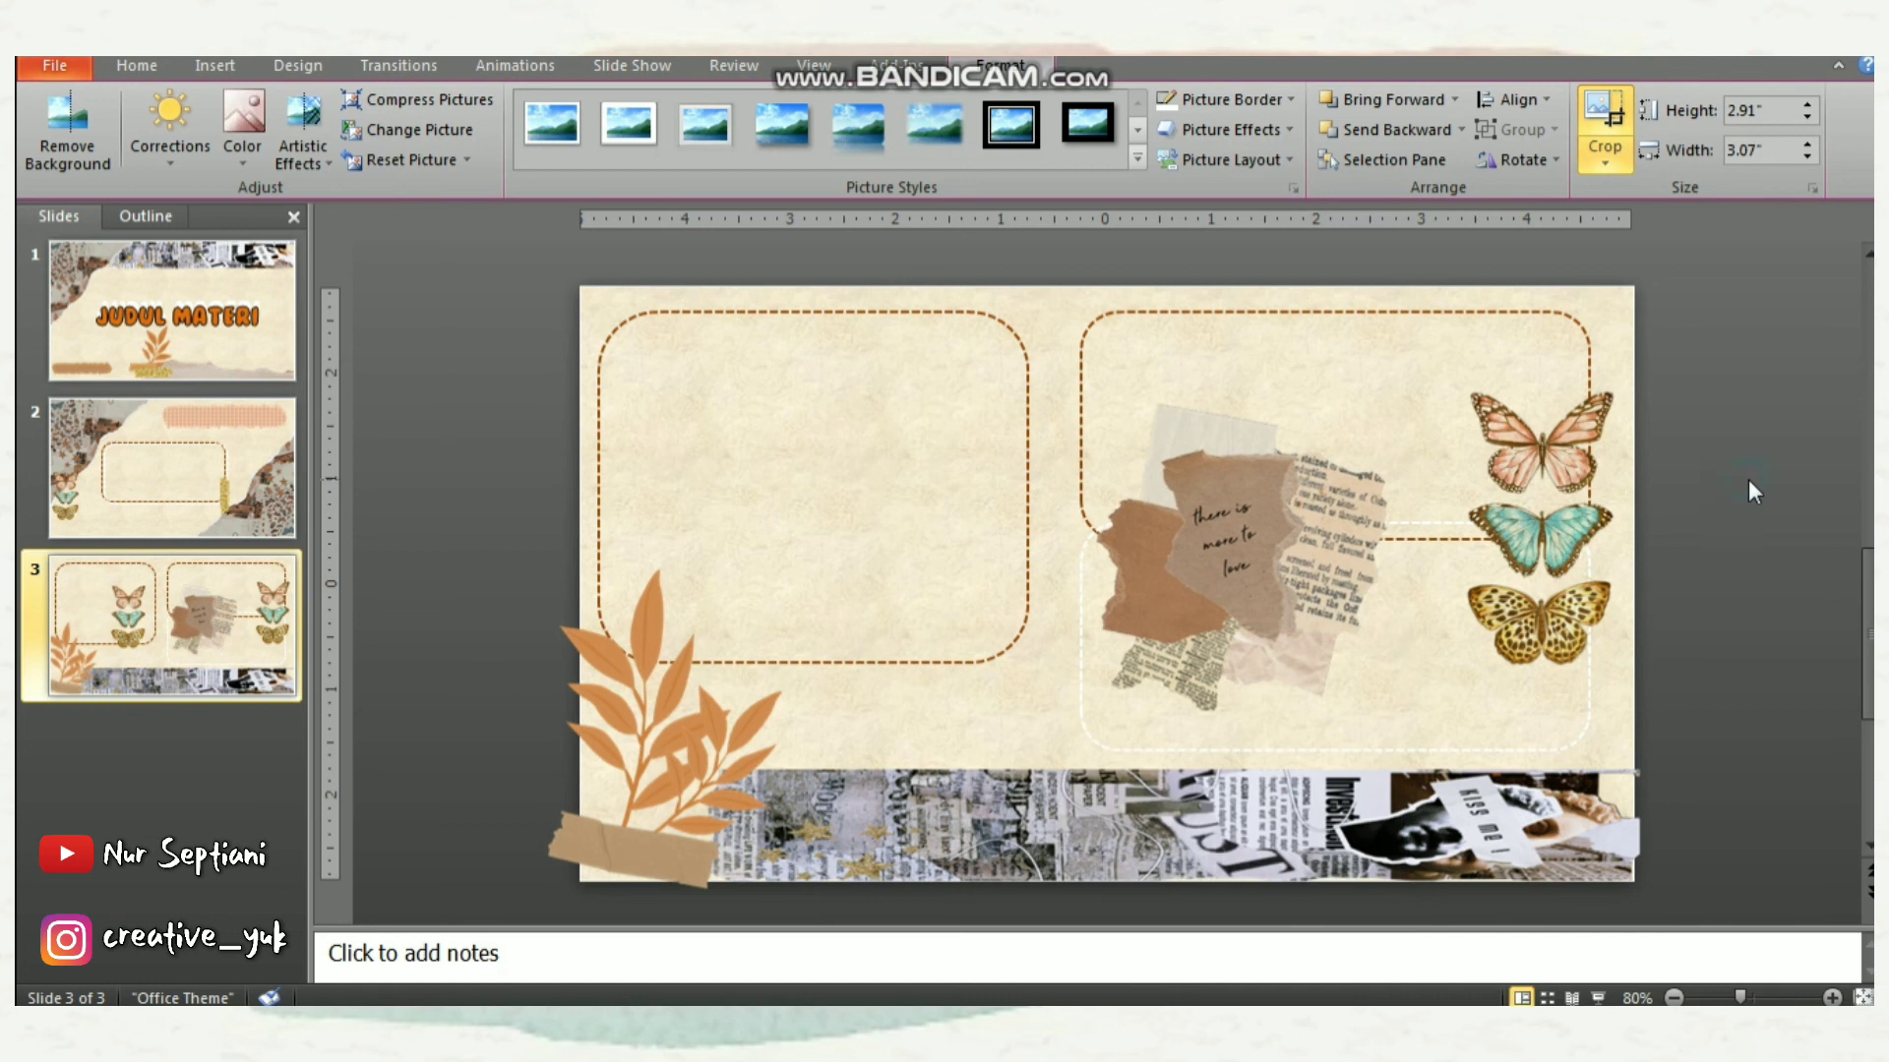
# Shrink the butterfly picture and reposition it at the slide's right edge
pyautogui.click(1545, 518)
pyautogui.moveTo(1633, 387); pyautogui.dragTo(1573, 487)
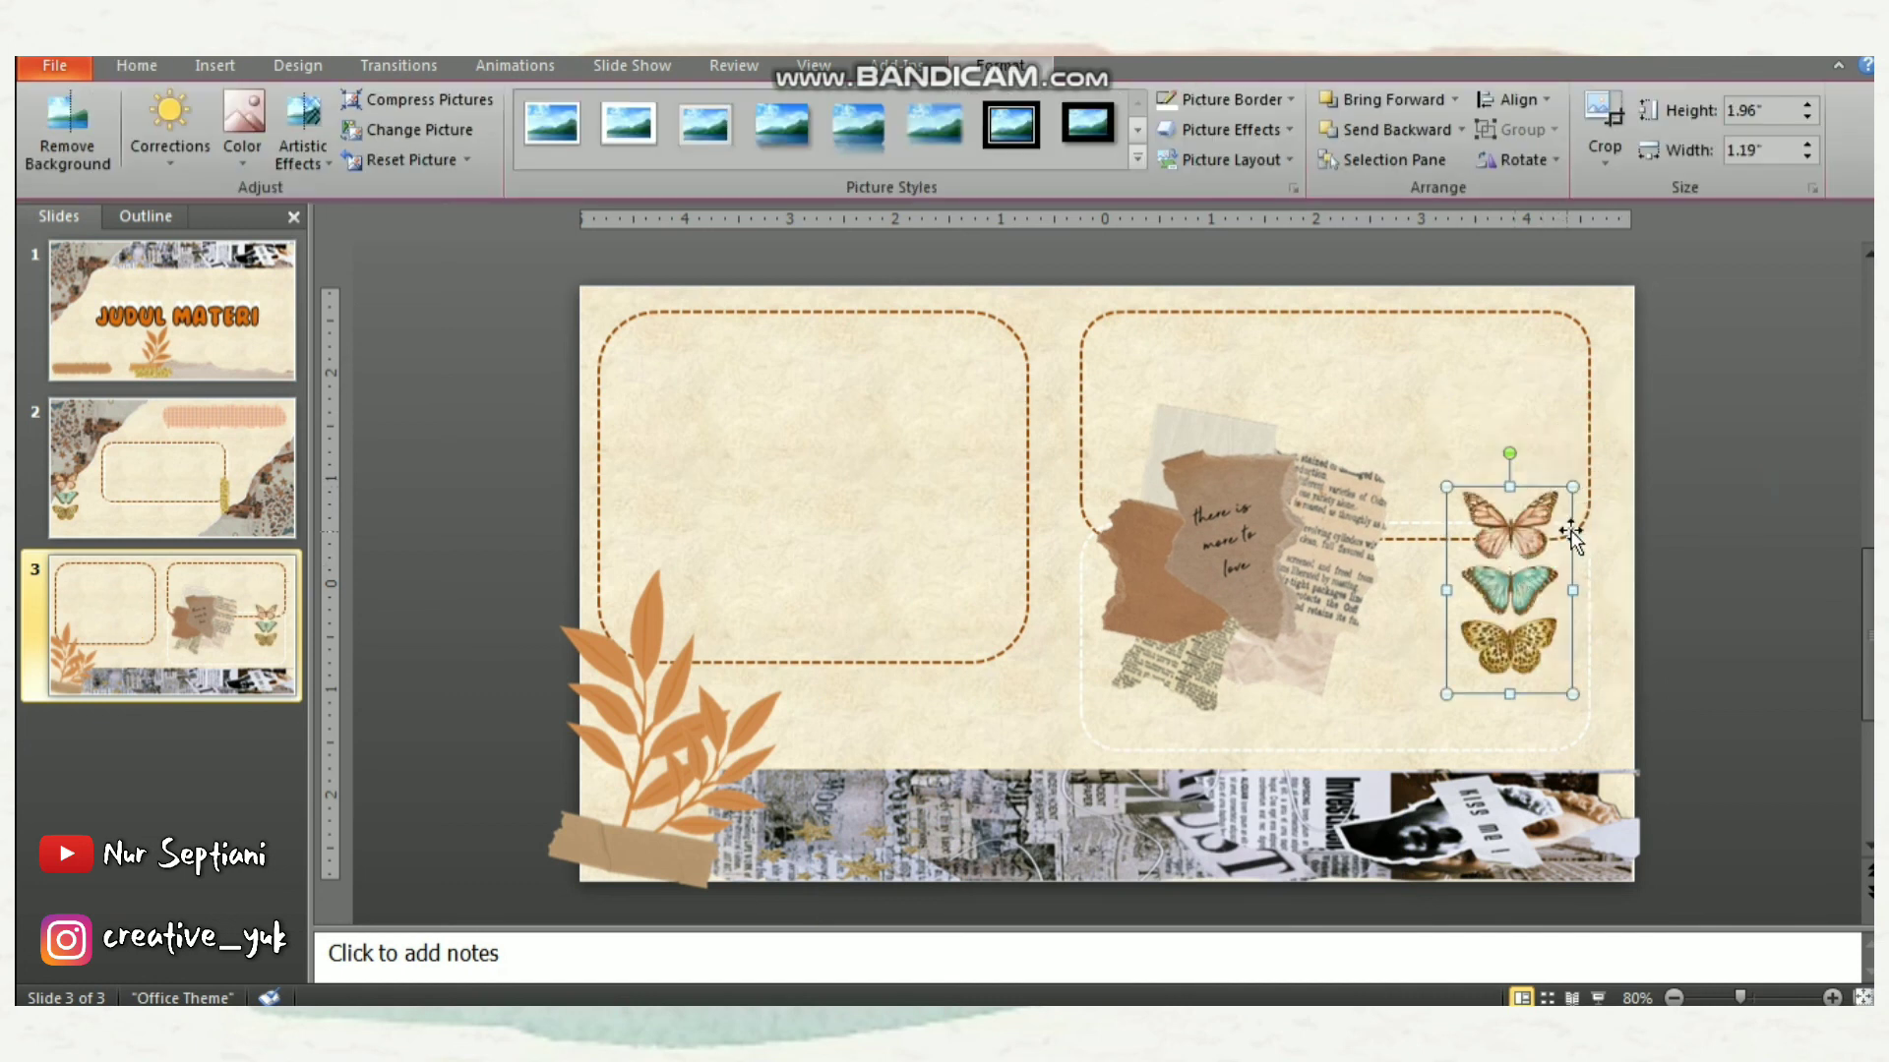
pyautogui.moveTo(1577, 487); pyautogui.dragTo(1564, 502)
pyautogui.moveTo(1514, 580); pyautogui.dragTo(1582, 527)
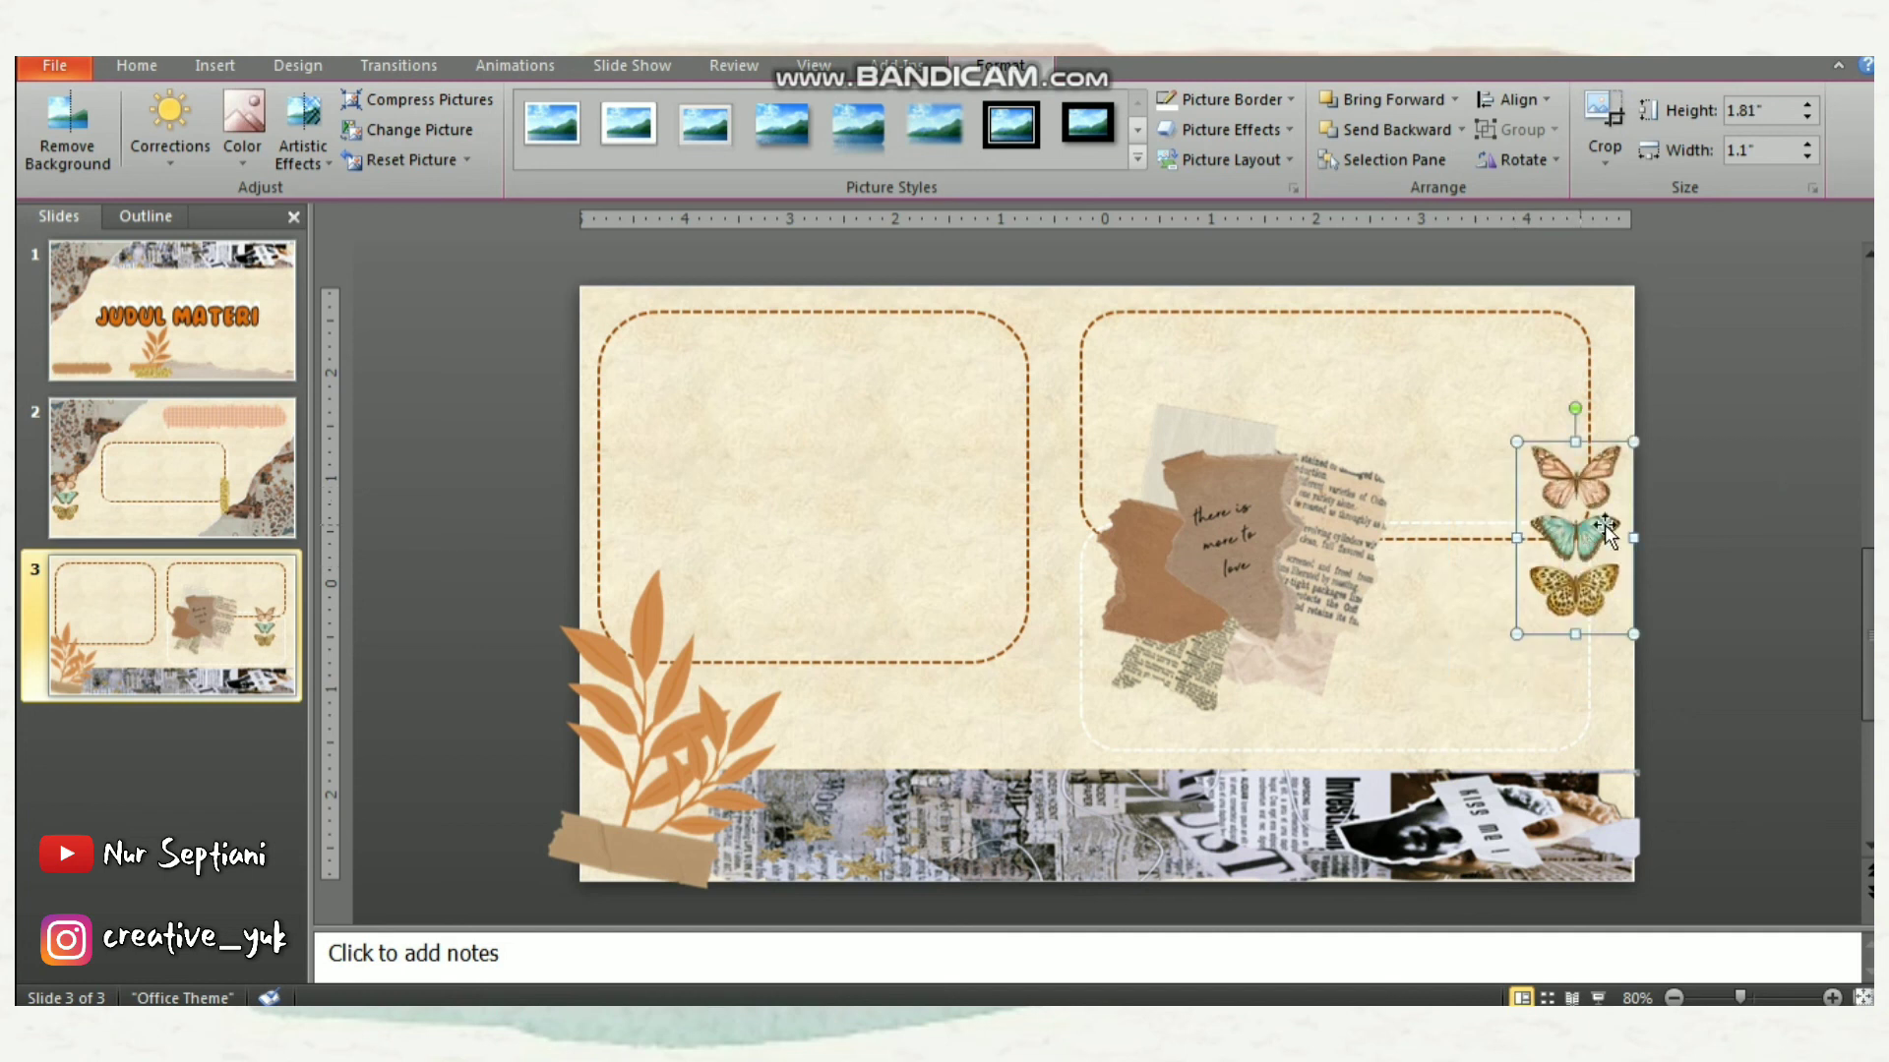
# Shrink the torn-paper scraps to 1.18 × 1.25 inches on the left frame's lower-right corner
pyautogui.click(1280, 539)
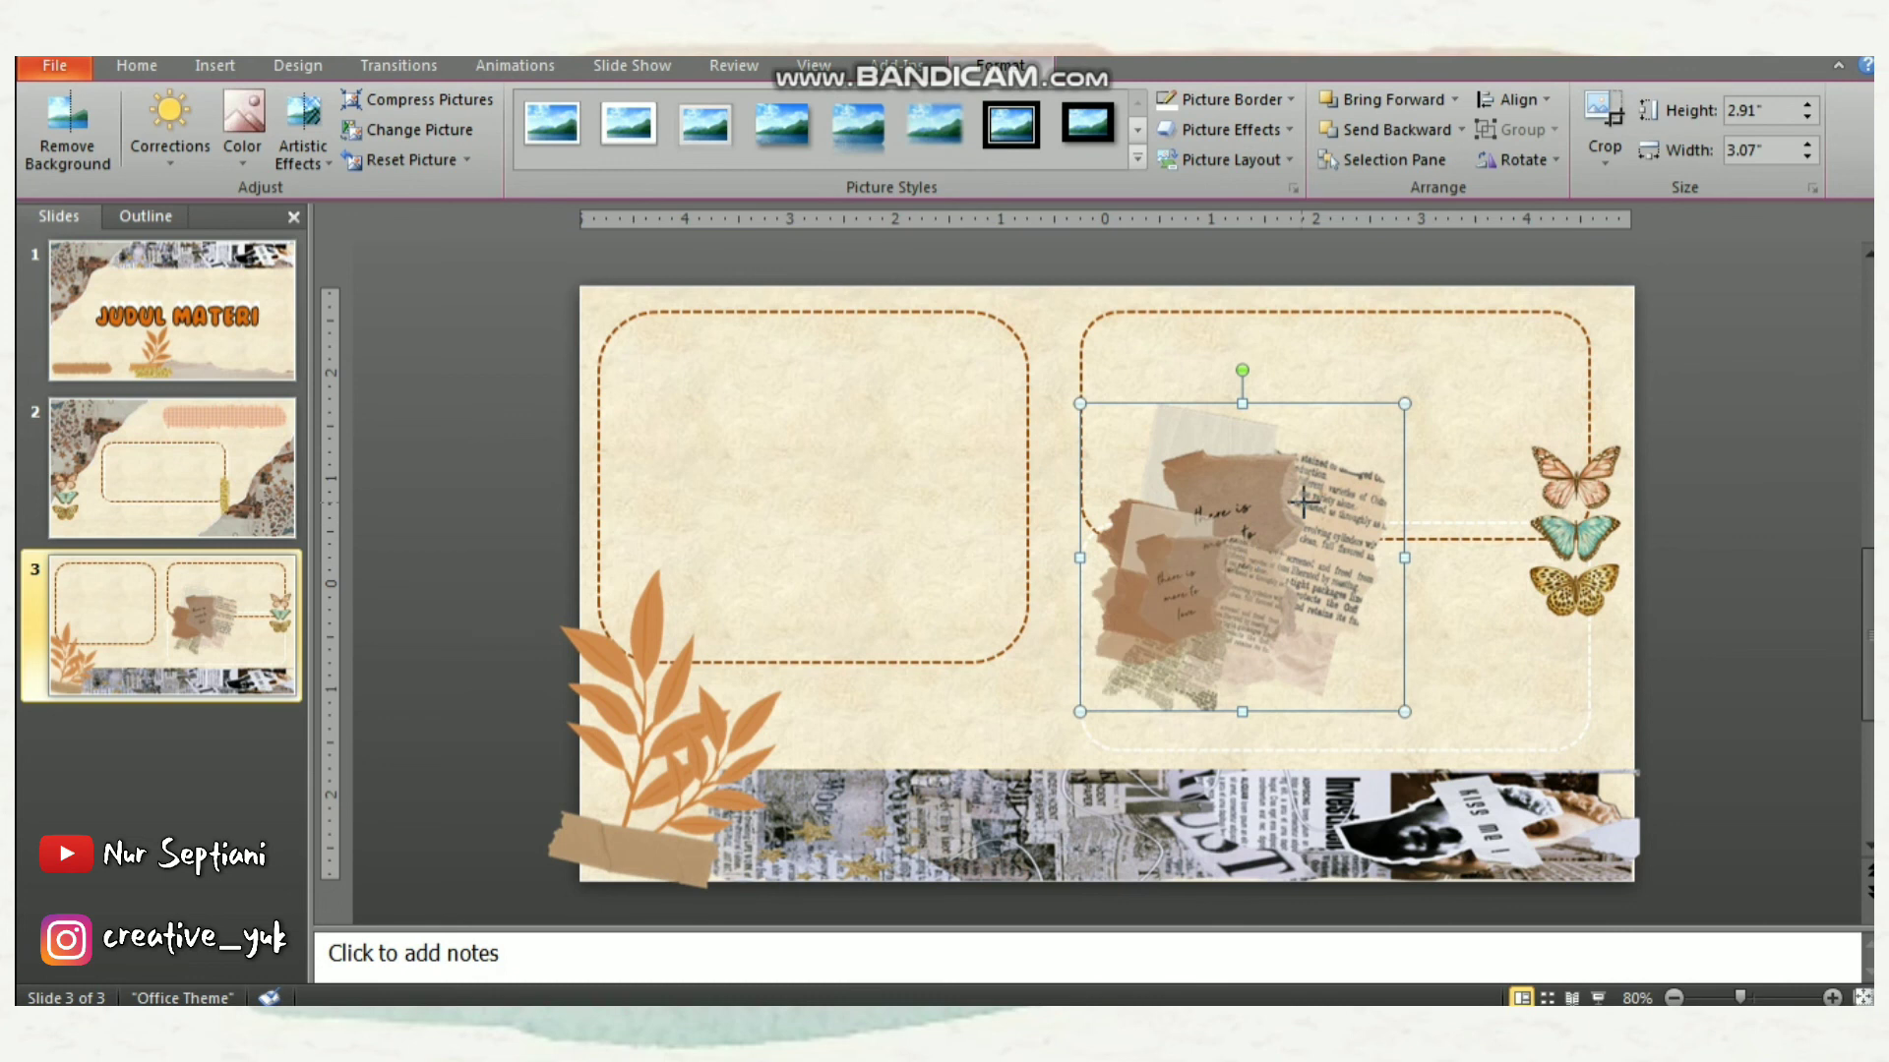
pyautogui.moveTo(1403, 404)
pyautogui.mouseDown()
pyautogui.moveTo(1208, 607)
pyautogui.moveTo(1213, 586)
pyautogui.mouseUp()
pyautogui.moveTo(1148, 657); pyautogui.dragTo(1008, 604)
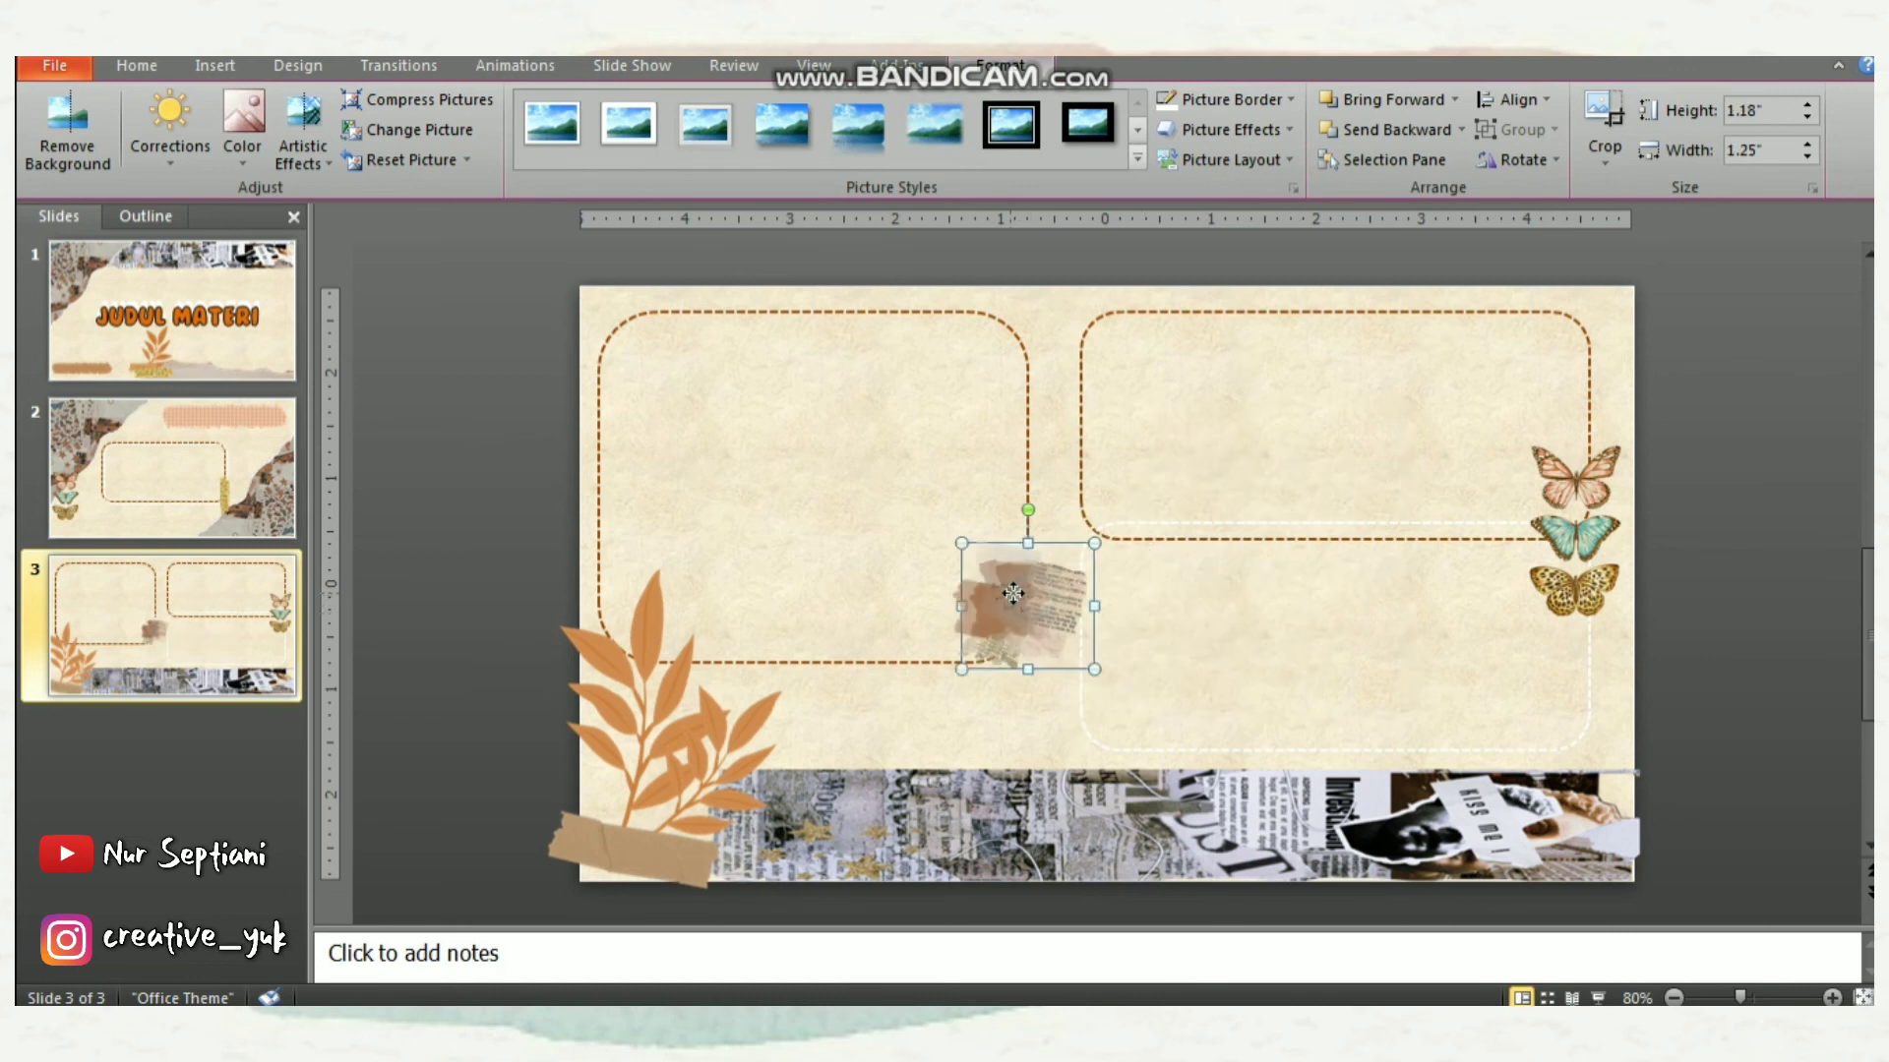
pyautogui.click(1661, 559)
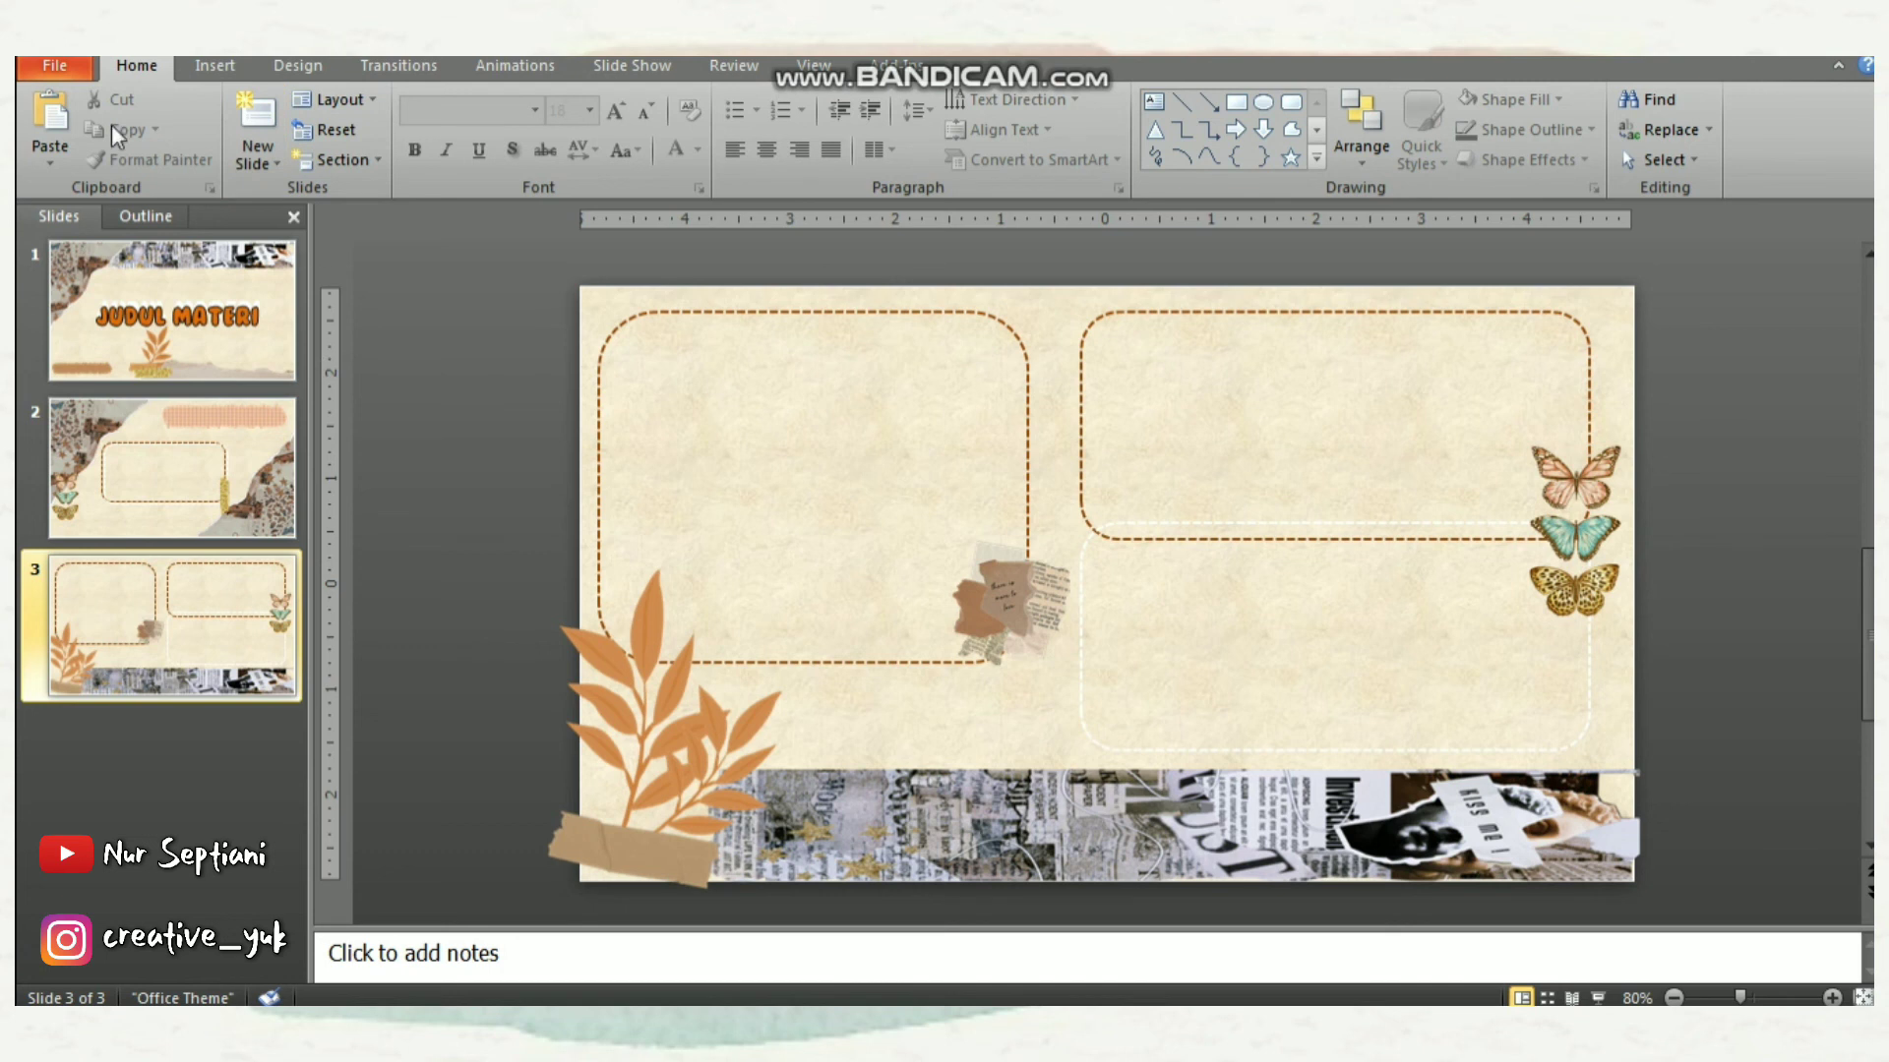
# Save the presentation under the file name 'PPTE' in the Documents library
pyautogui.click(62, 75)
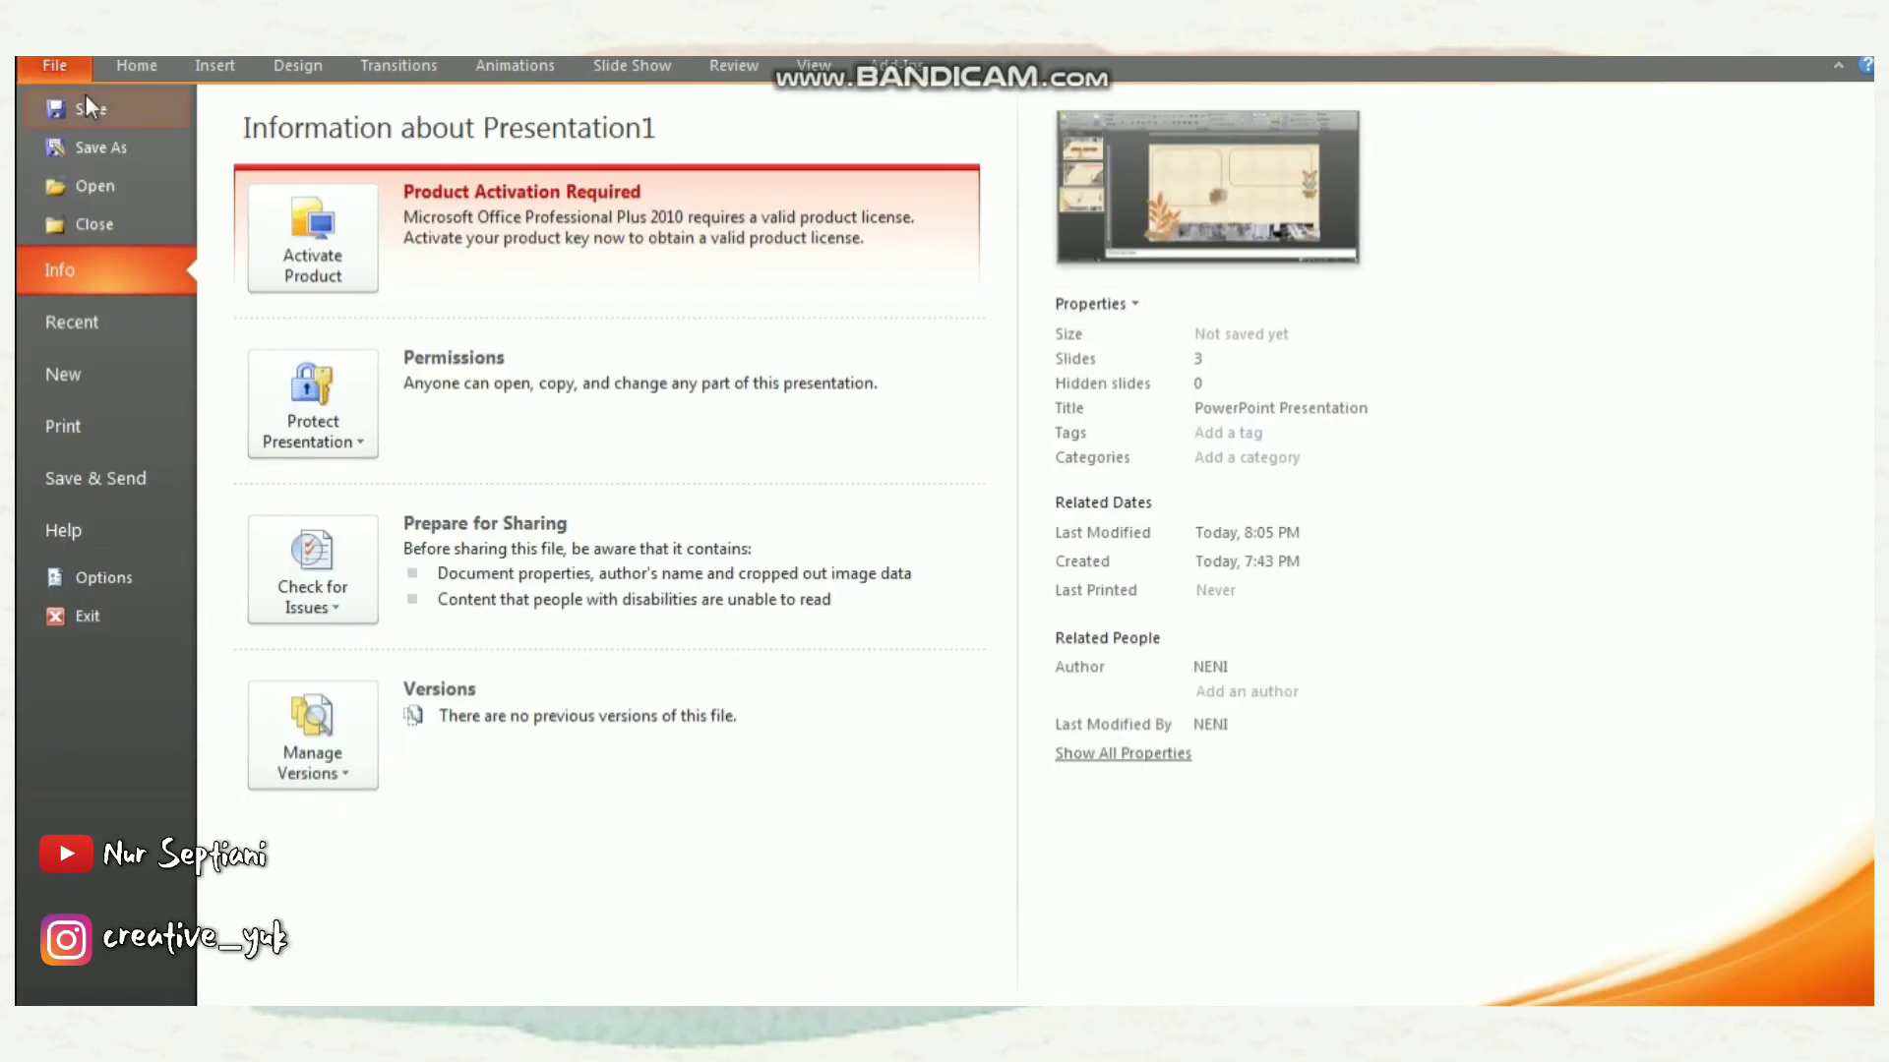
pyautogui.click(86, 105)
pyautogui.write('P')
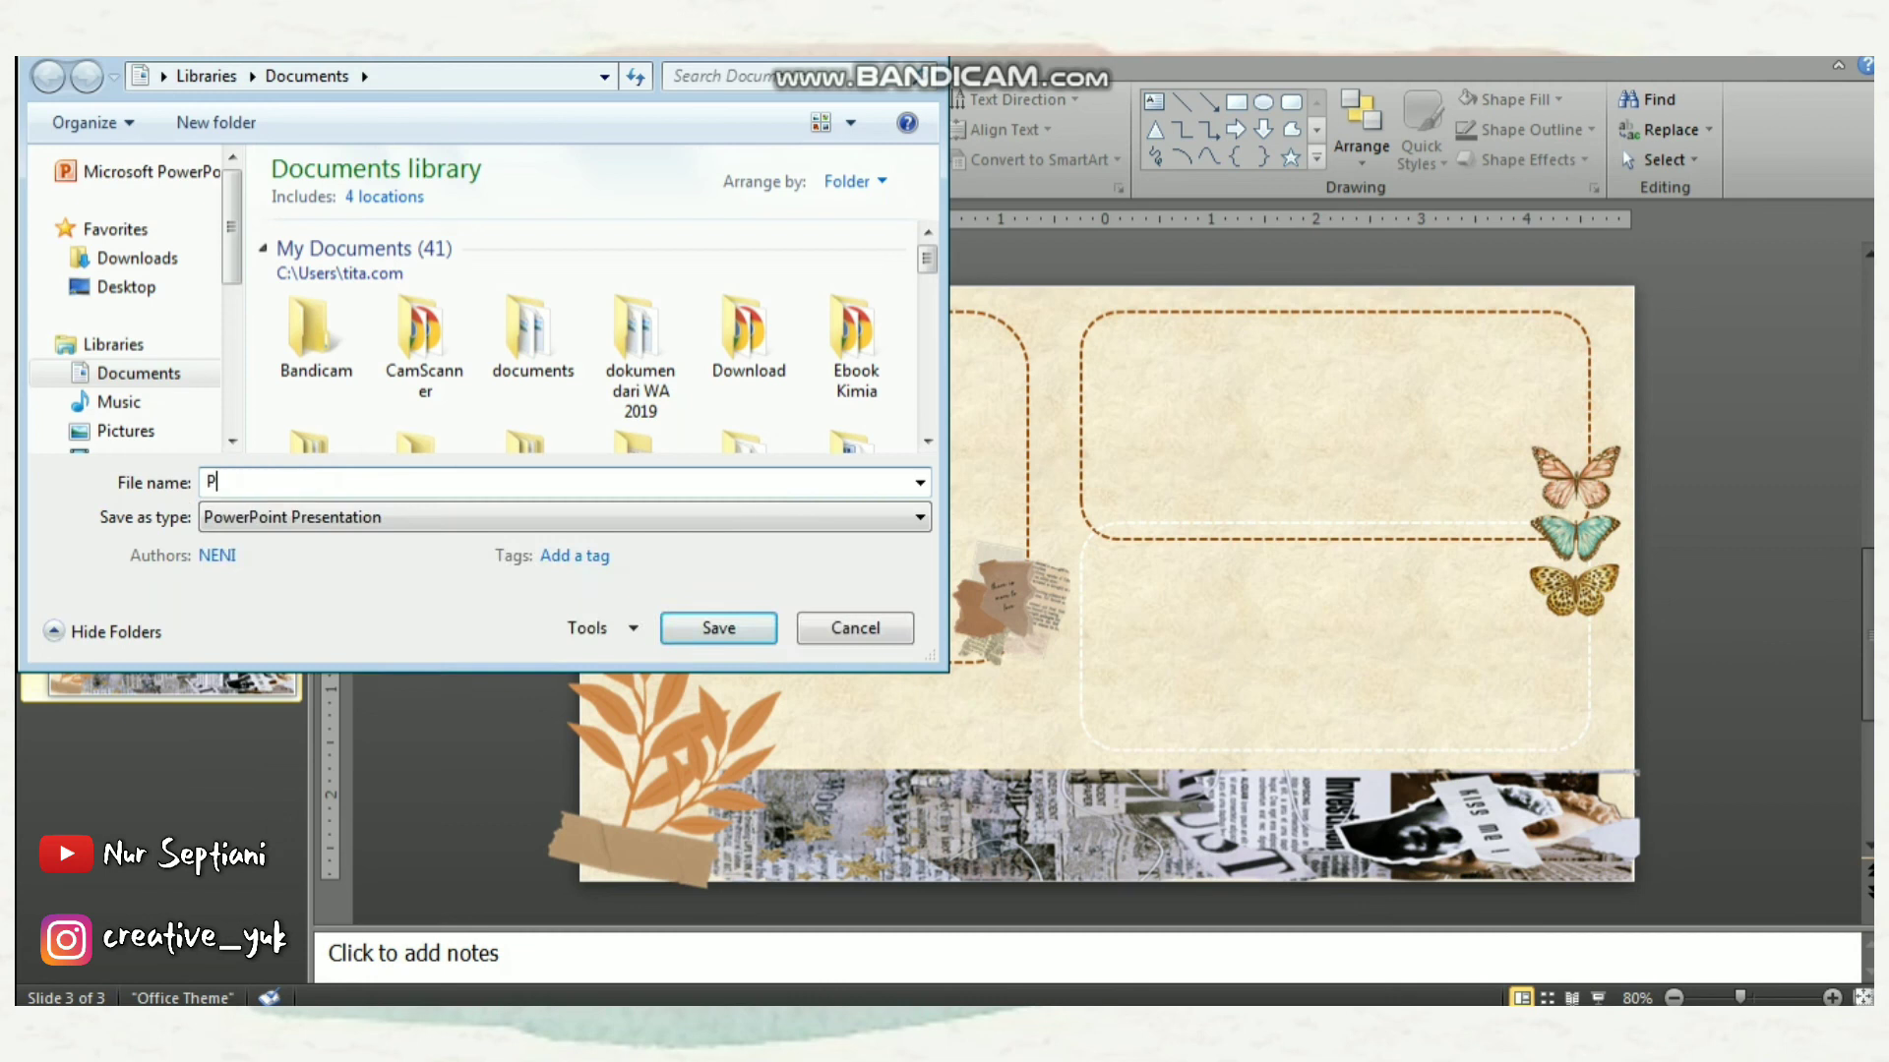
pyautogui.write('PTE')
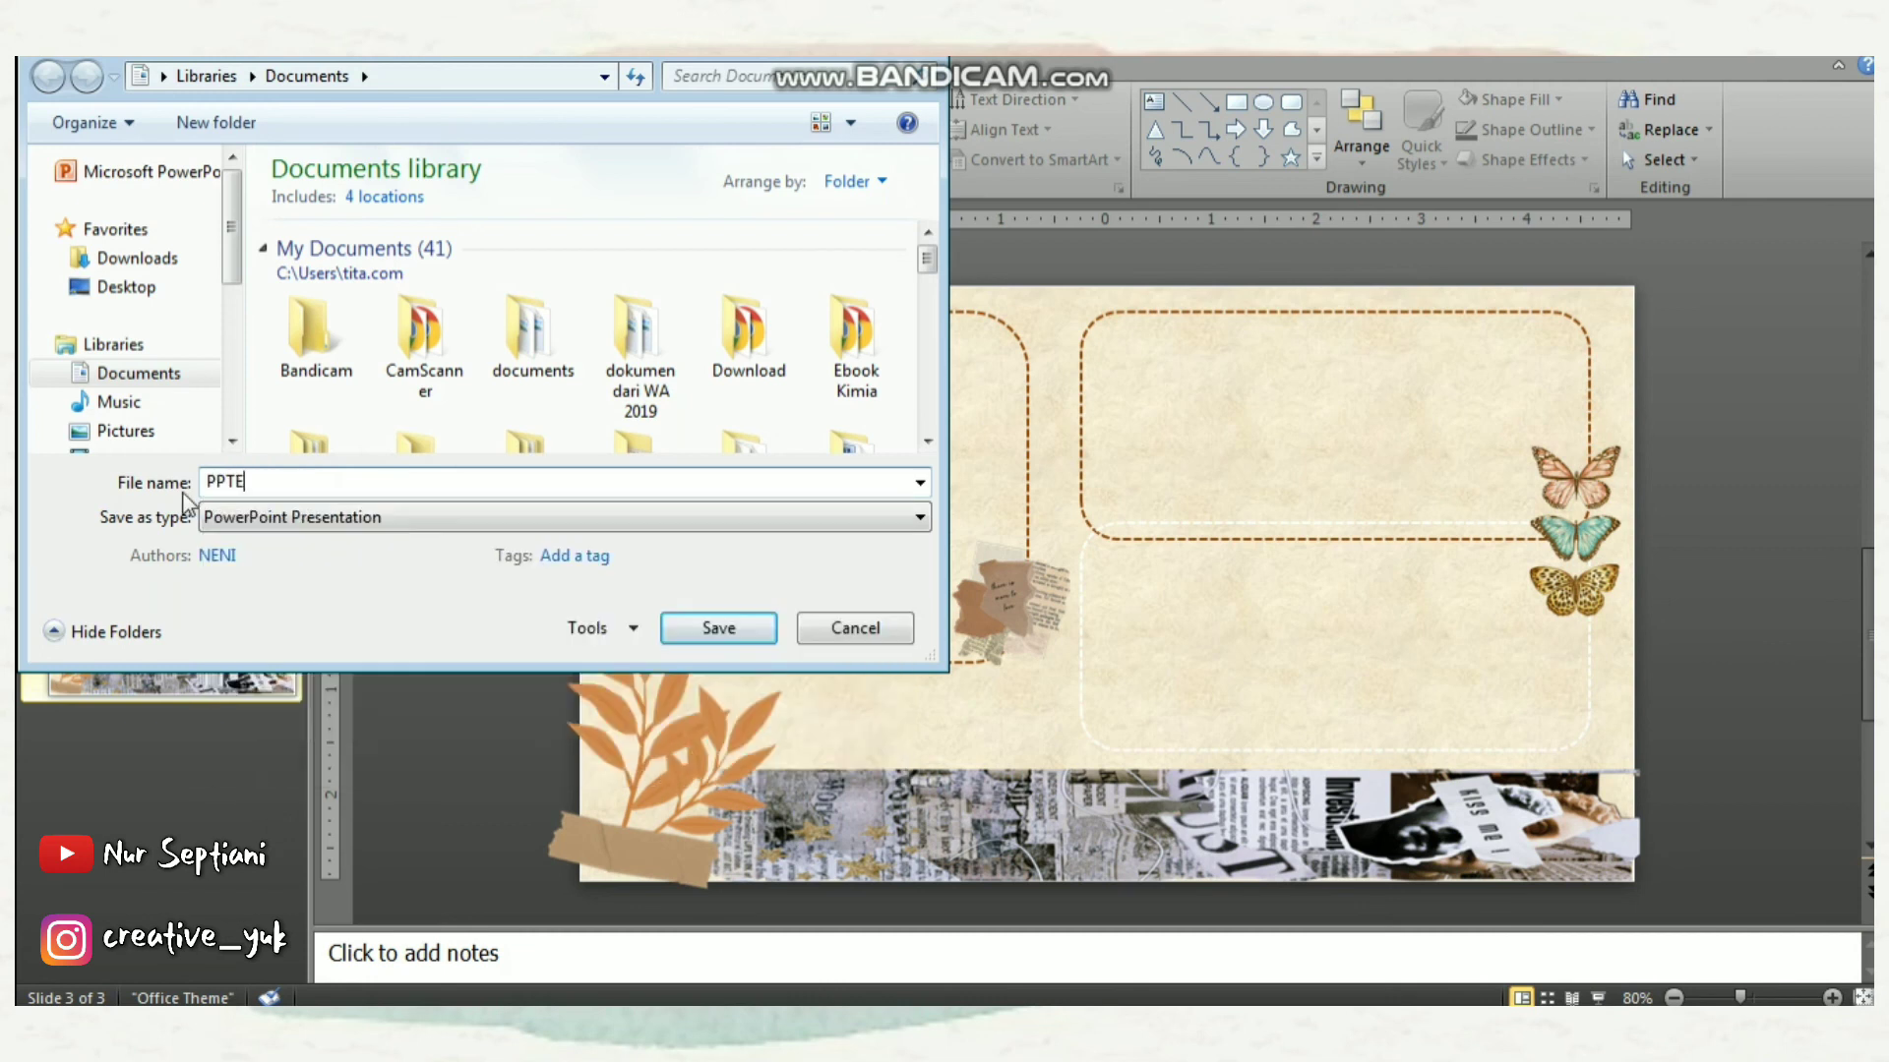